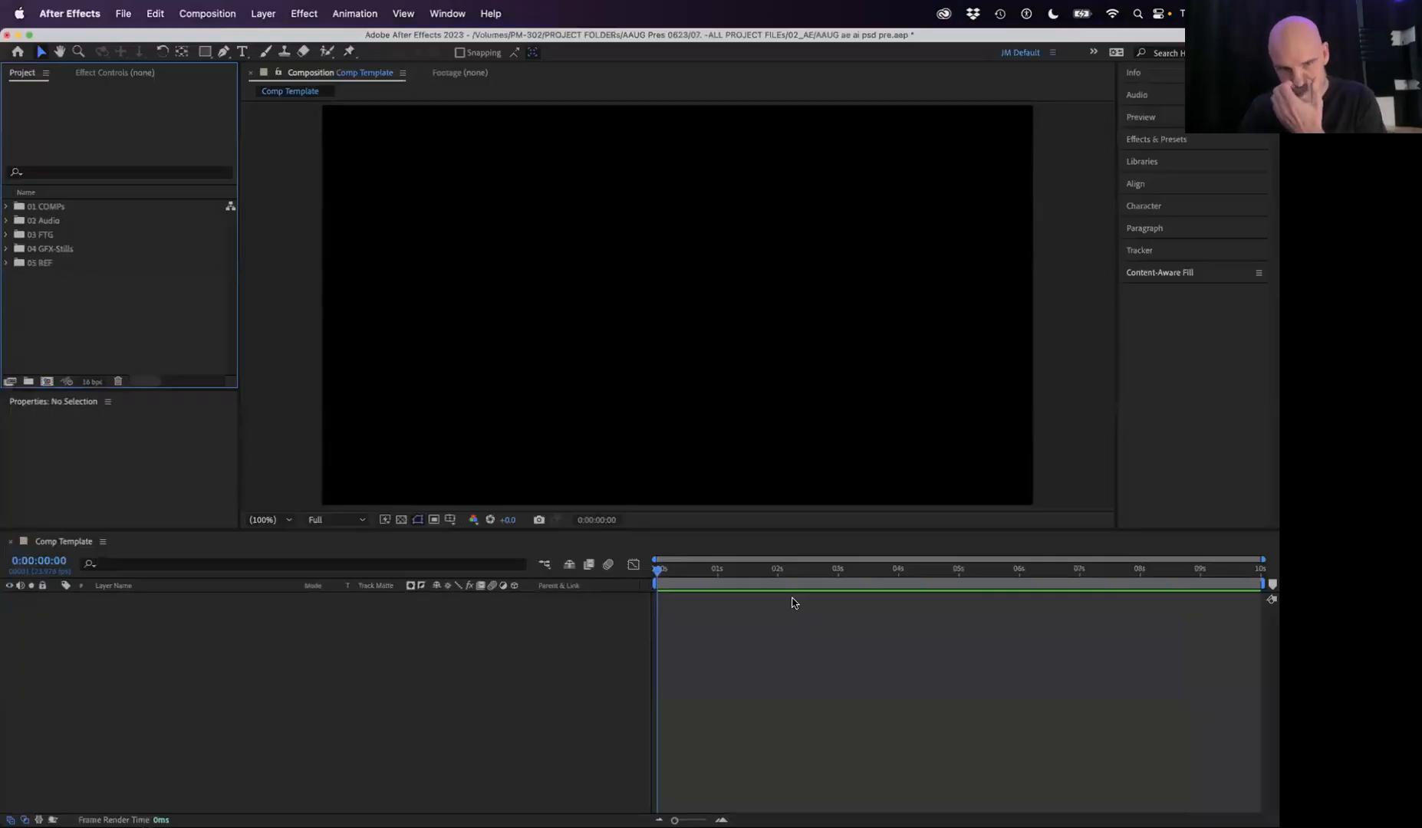
pyautogui.click(1093, 54)
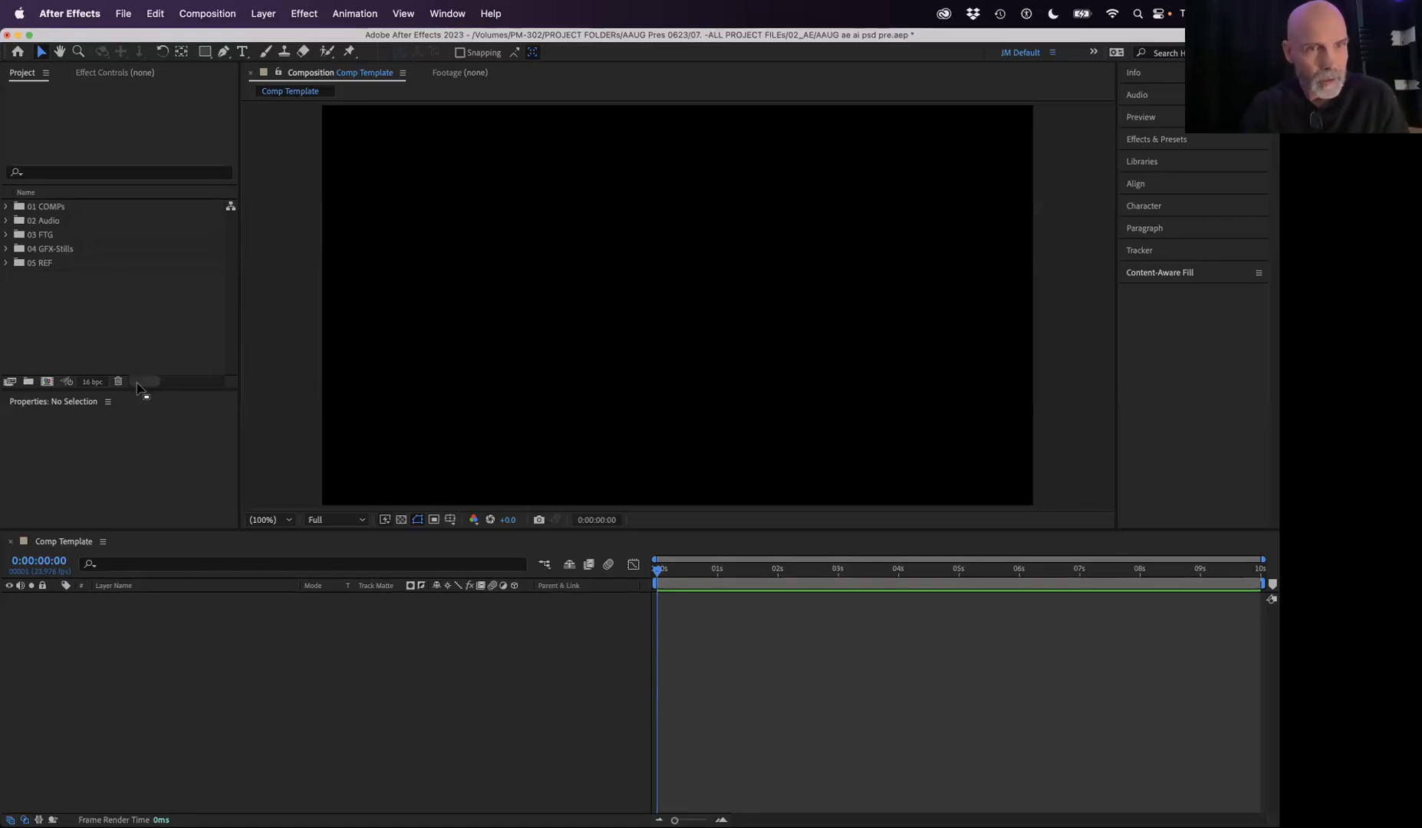
# Step: Enlarge the Project panel and start importing This is PSD text.psd into the 04 GFX-Stills folder
pyautogui.moveTo(157, 388); pyautogui.dragTo(164, 432)
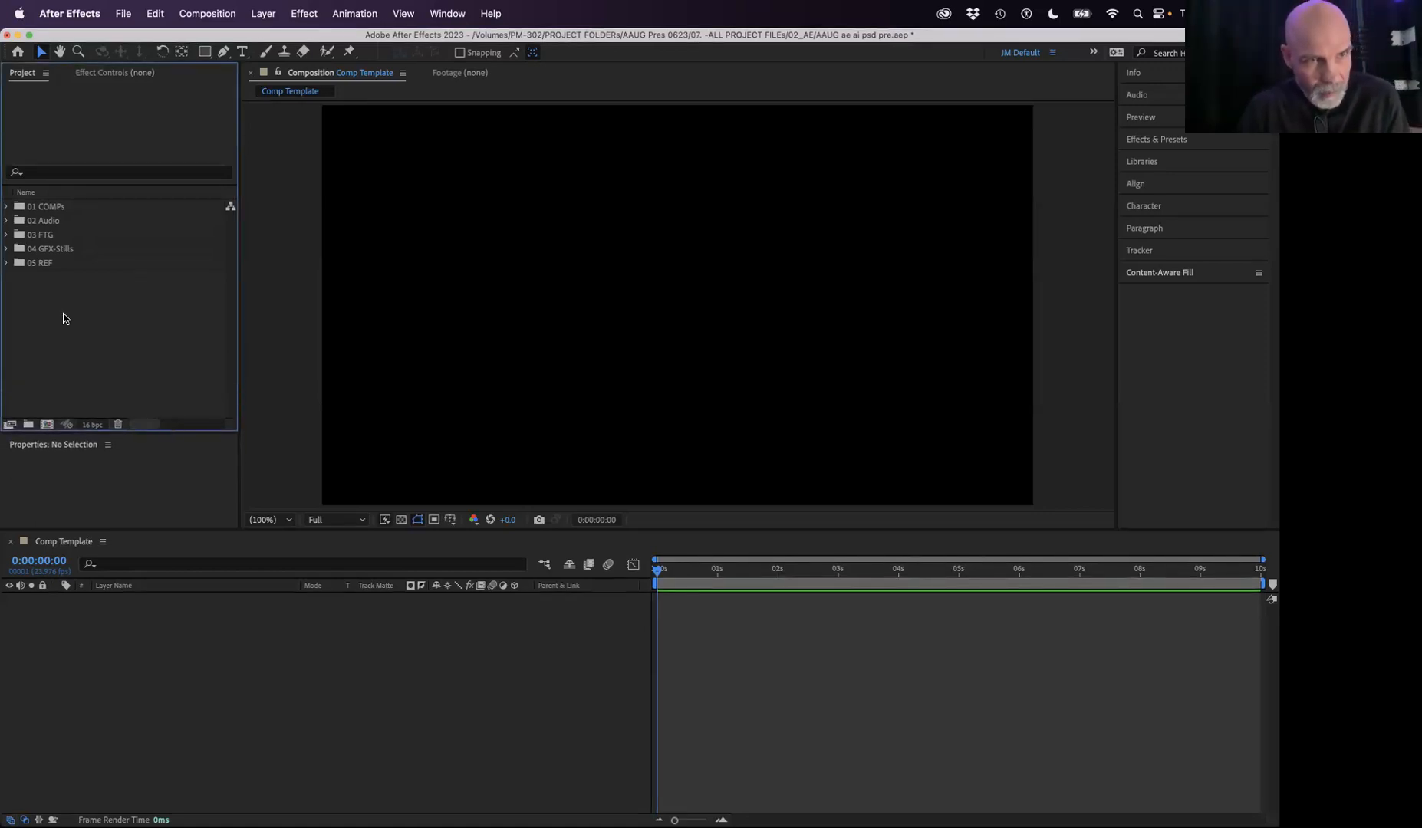
pyautogui.click(65, 249)
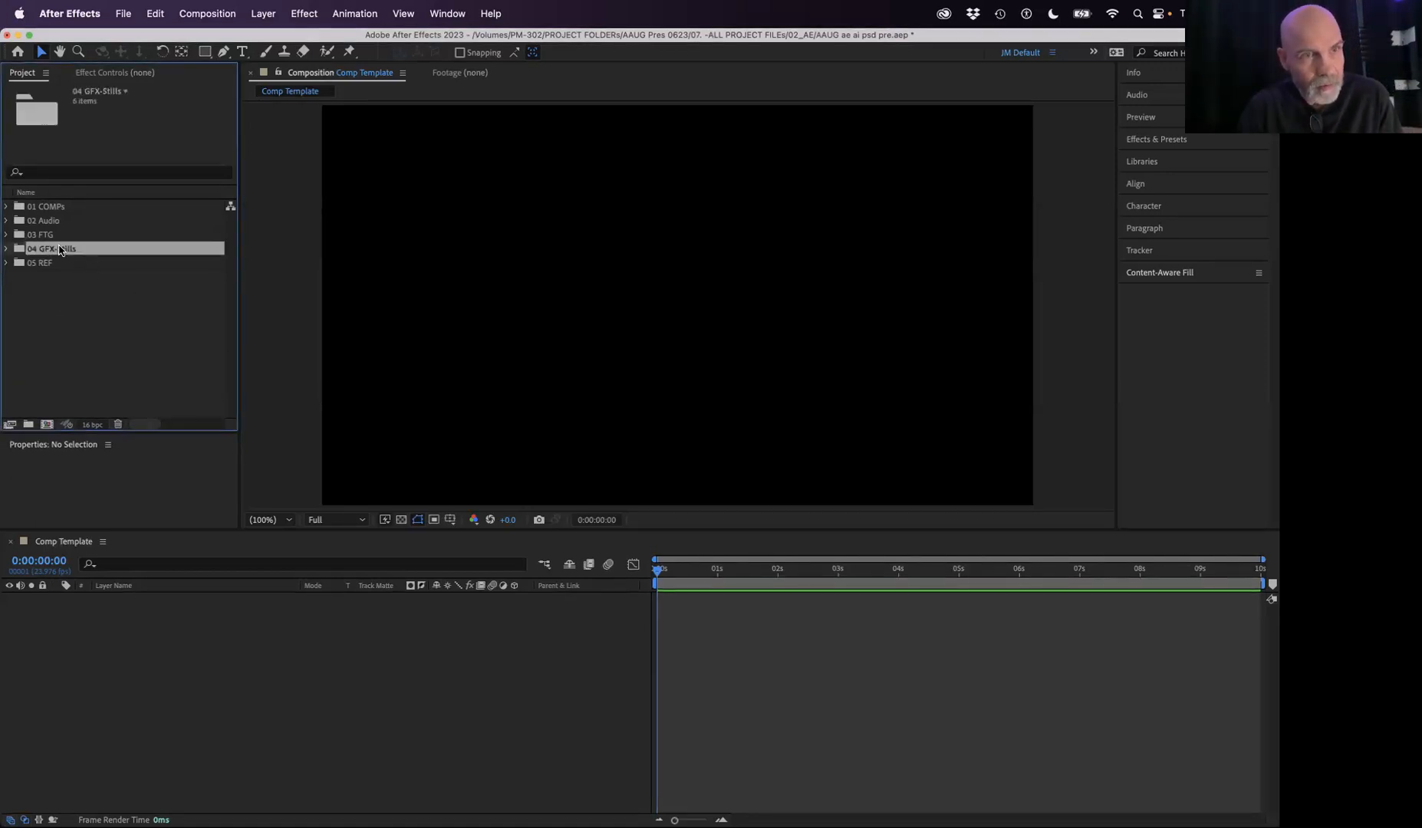
pyautogui.click(7, 249)
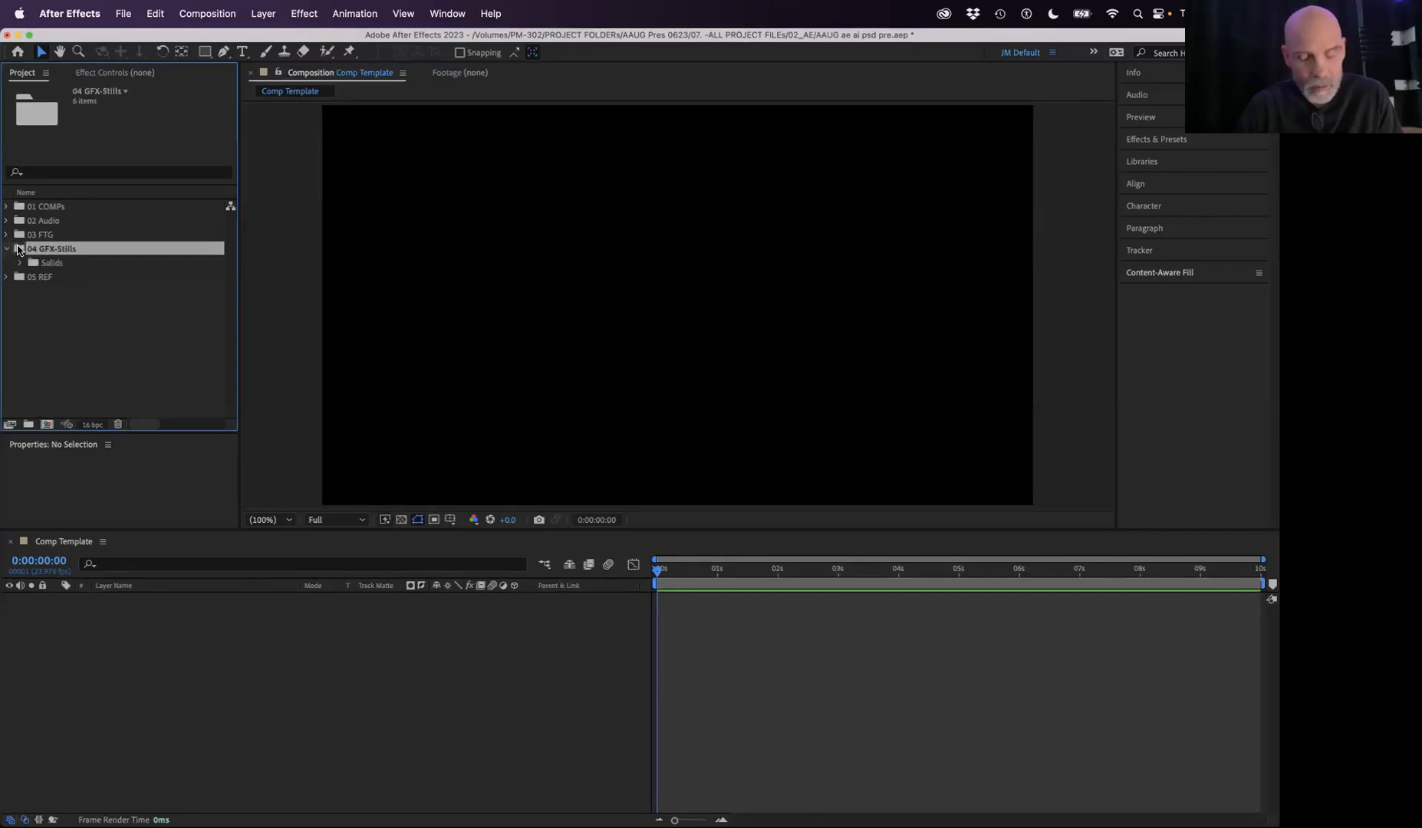
pyautogui.press('super+i')
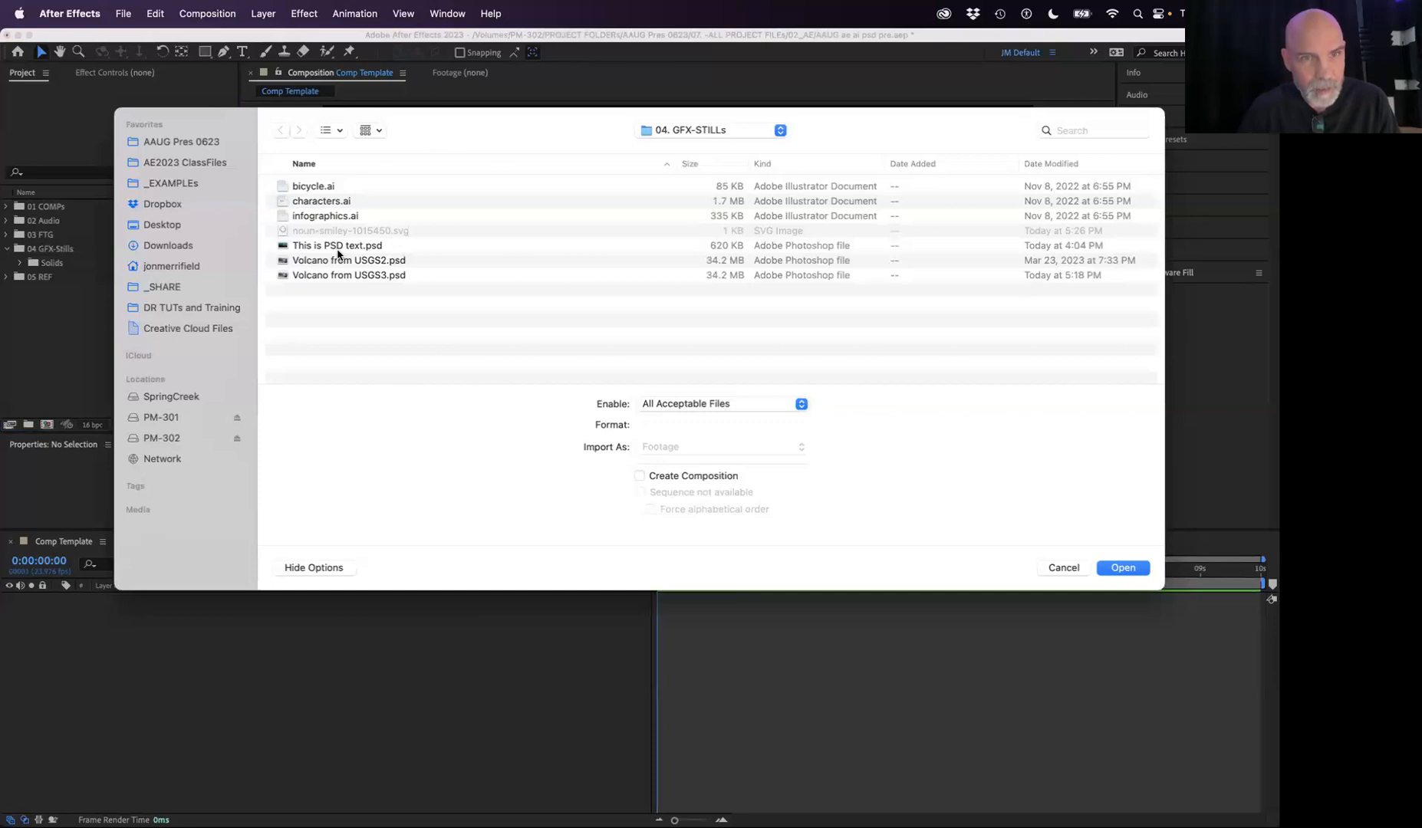
pyautogui.click(296, 247)
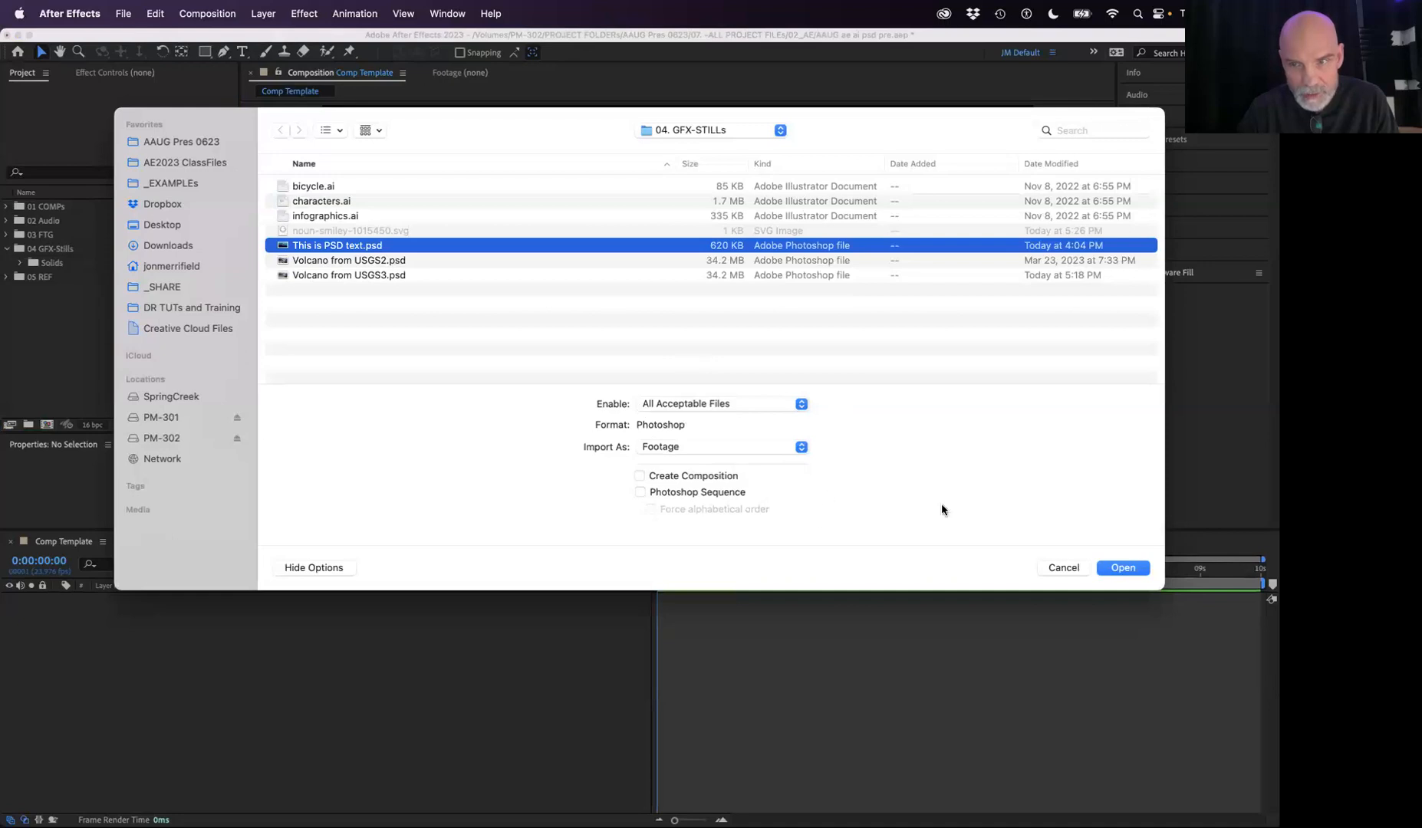
pyautogui.click(1123, 567)
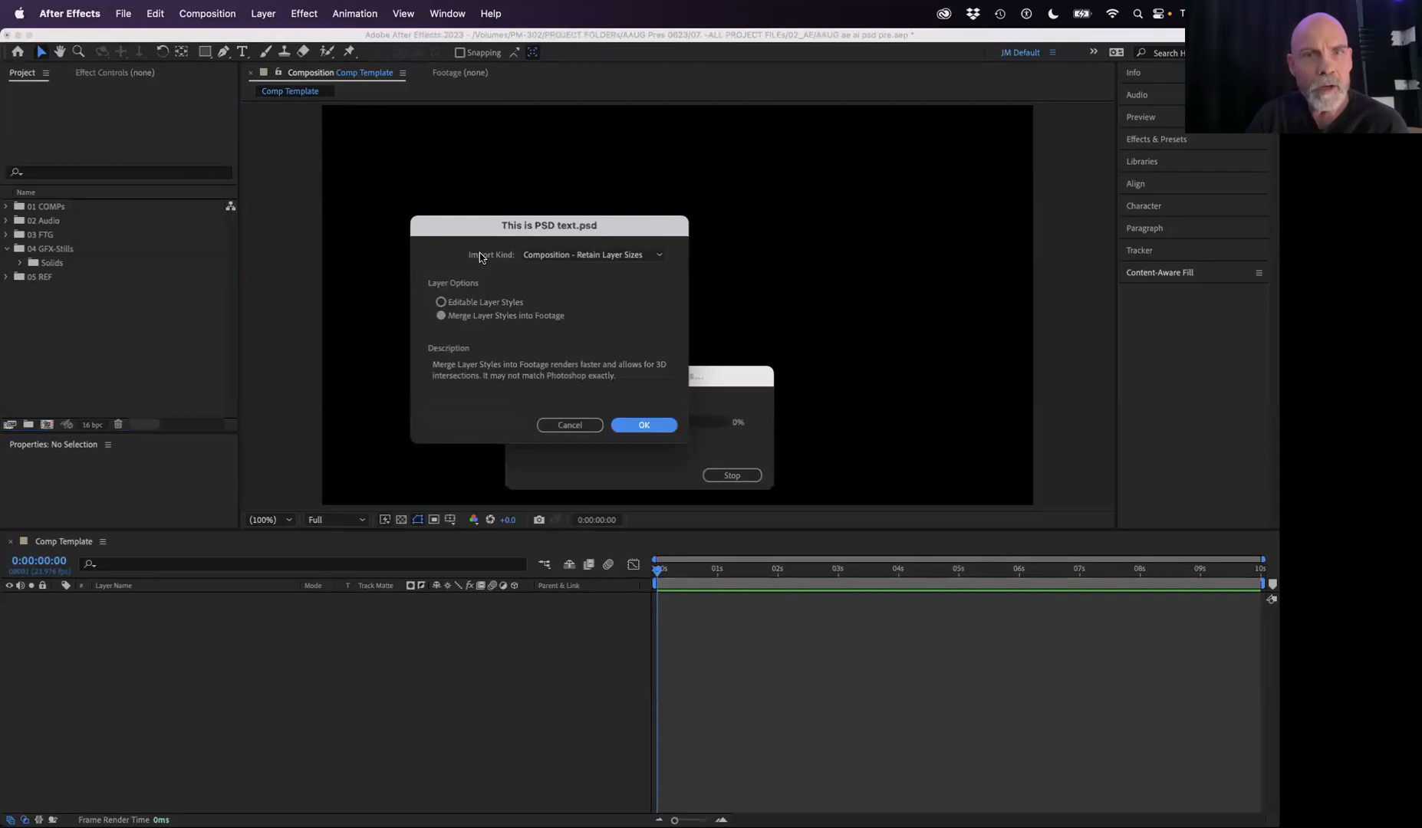
# Step: Try the Composition import kind for the PSD against Composition - Retain Layer Sizes
pyautogui.click(561, 260)
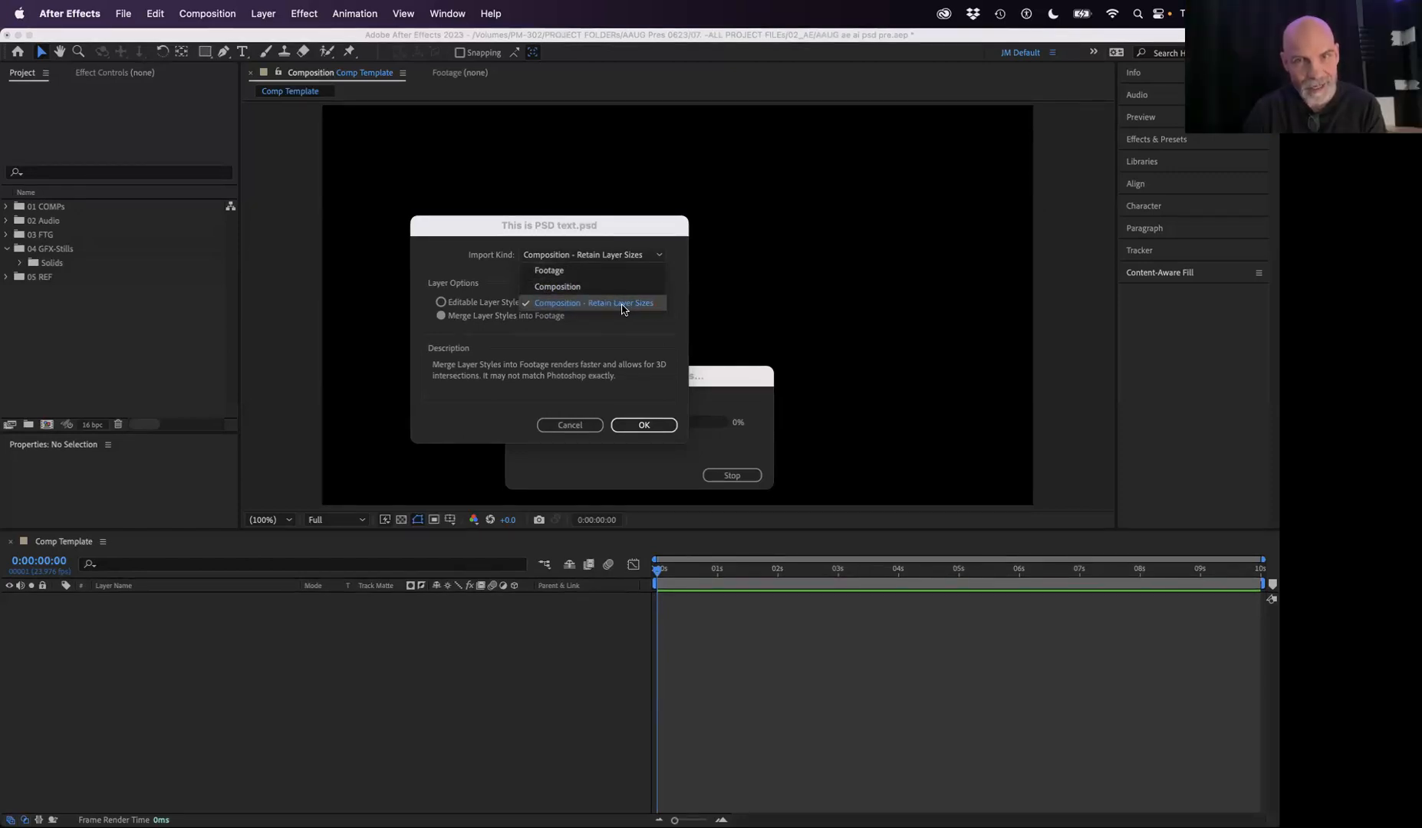
pyautogui.click(566, 288)
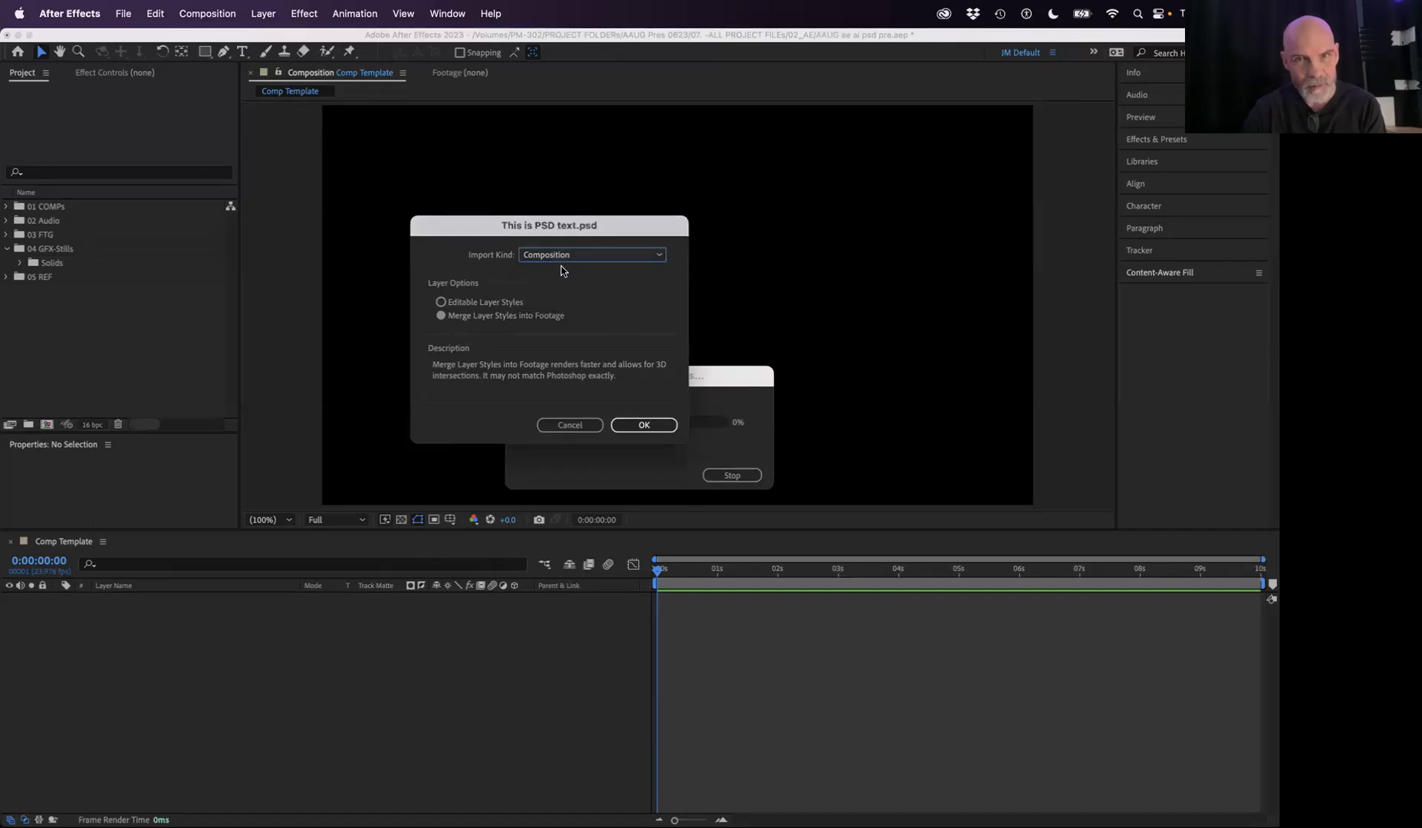
pyautogui.click(562, 259)
pyautogui.click(566, 304)
pyautogui.click(561, 259)
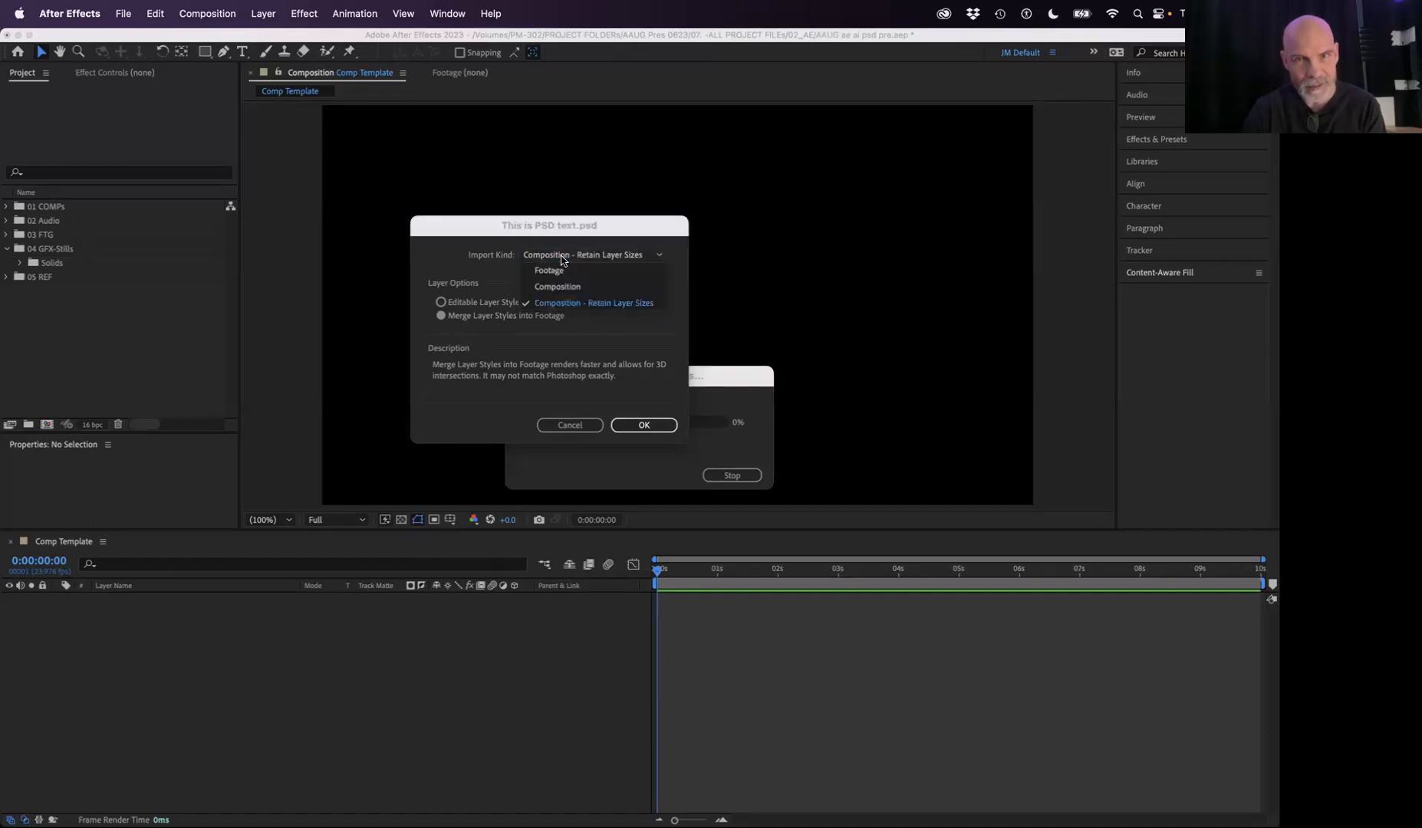
pyautogui.click(562, 286)
# Step: Import the PSD as Composition - Retain Layer Sizes with Editable Layer Styles
pyautogui.click(560, 259)
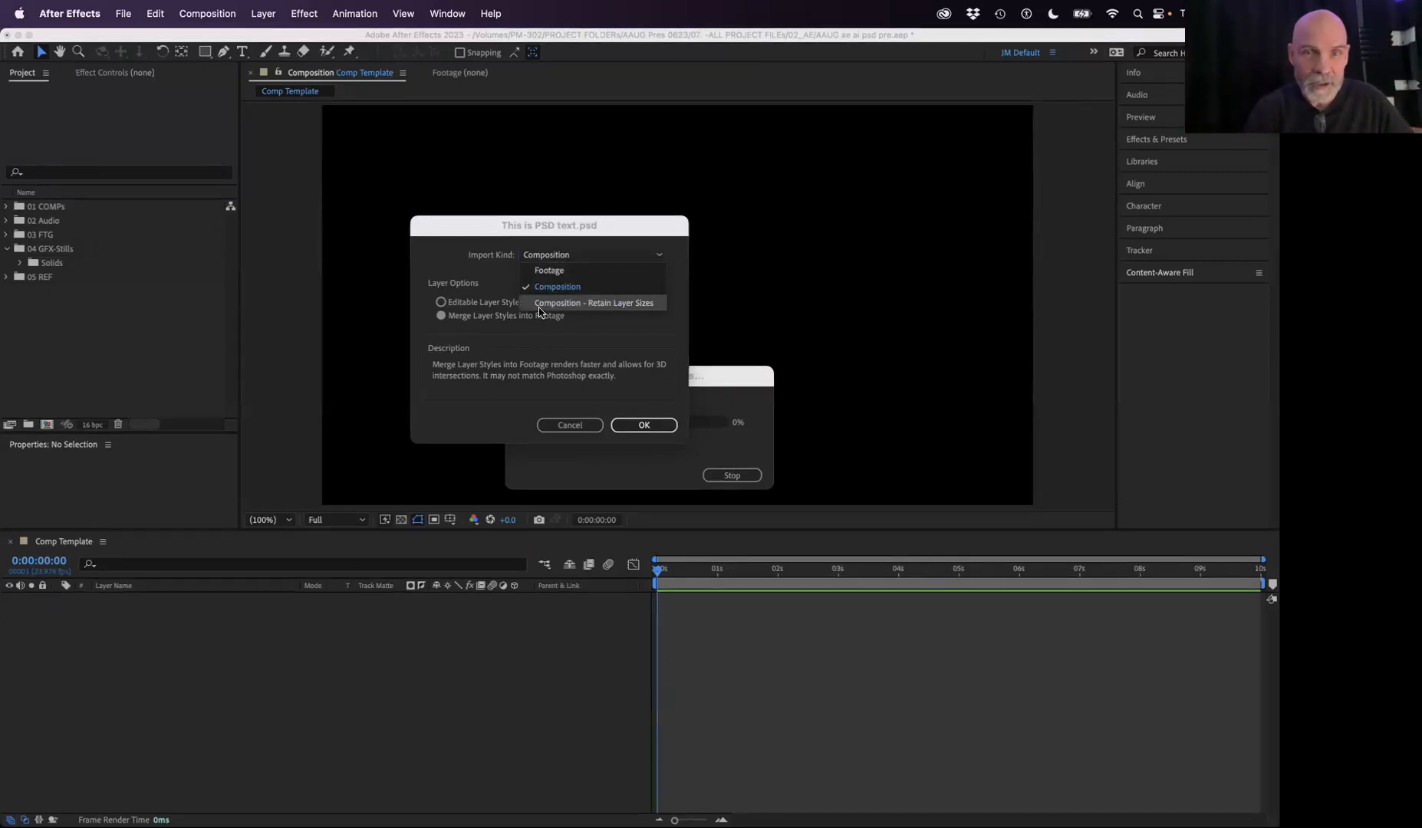
pyautogui.click(549, 308)
pyautogui.click(562, 258)
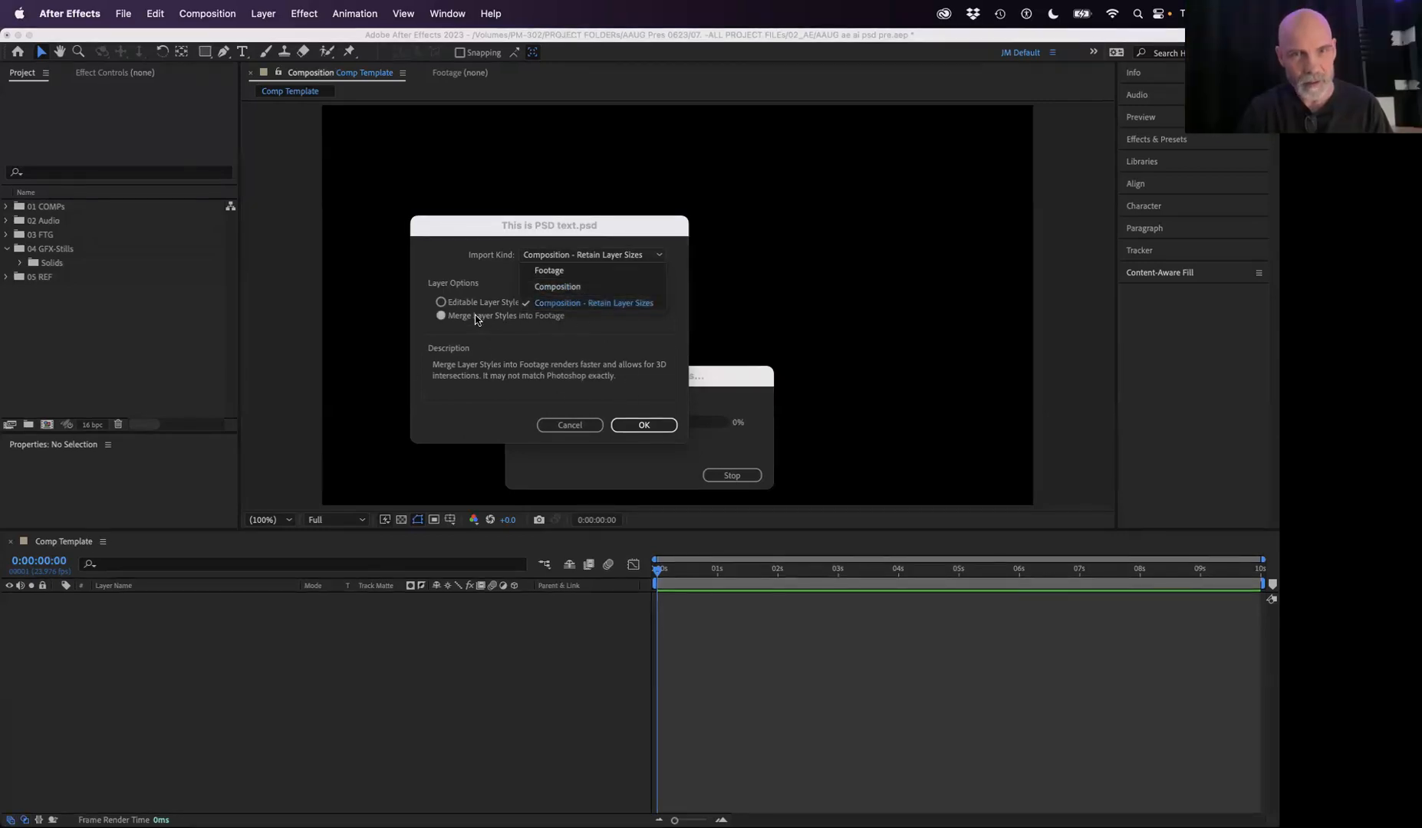
pyautogui.click(550, 303)
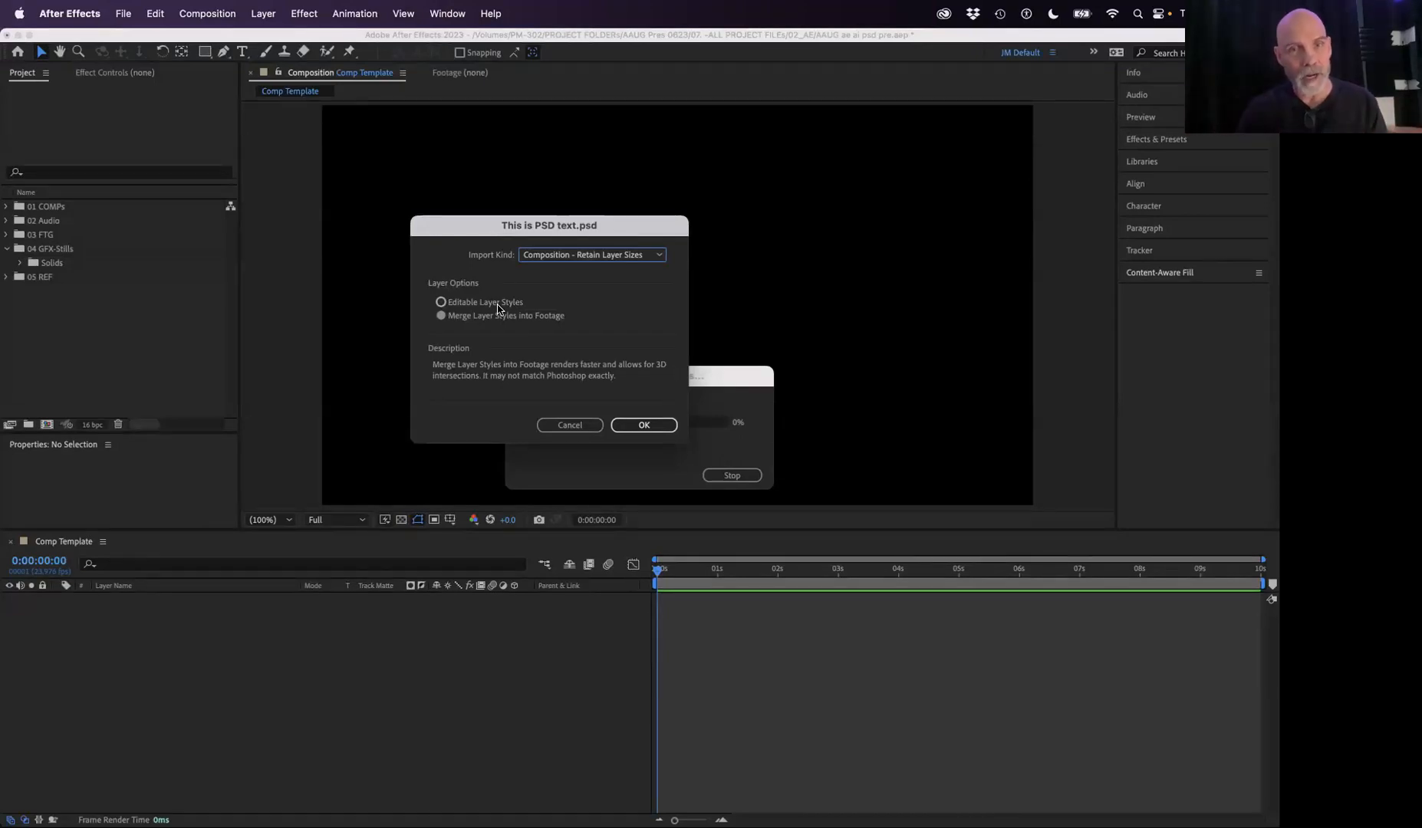
pyautogui.click(438, 302)
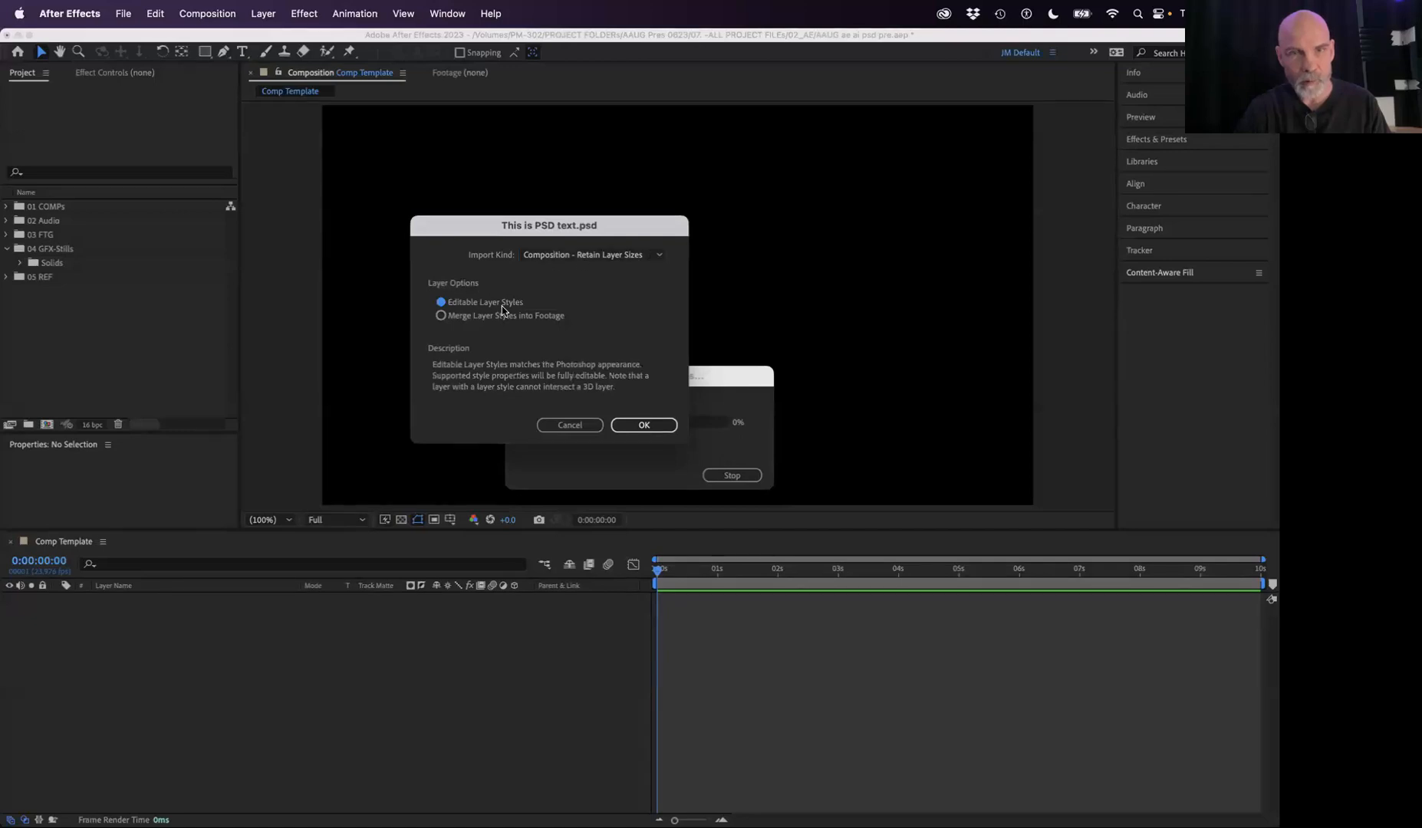
pyautogui.click(650, 426)
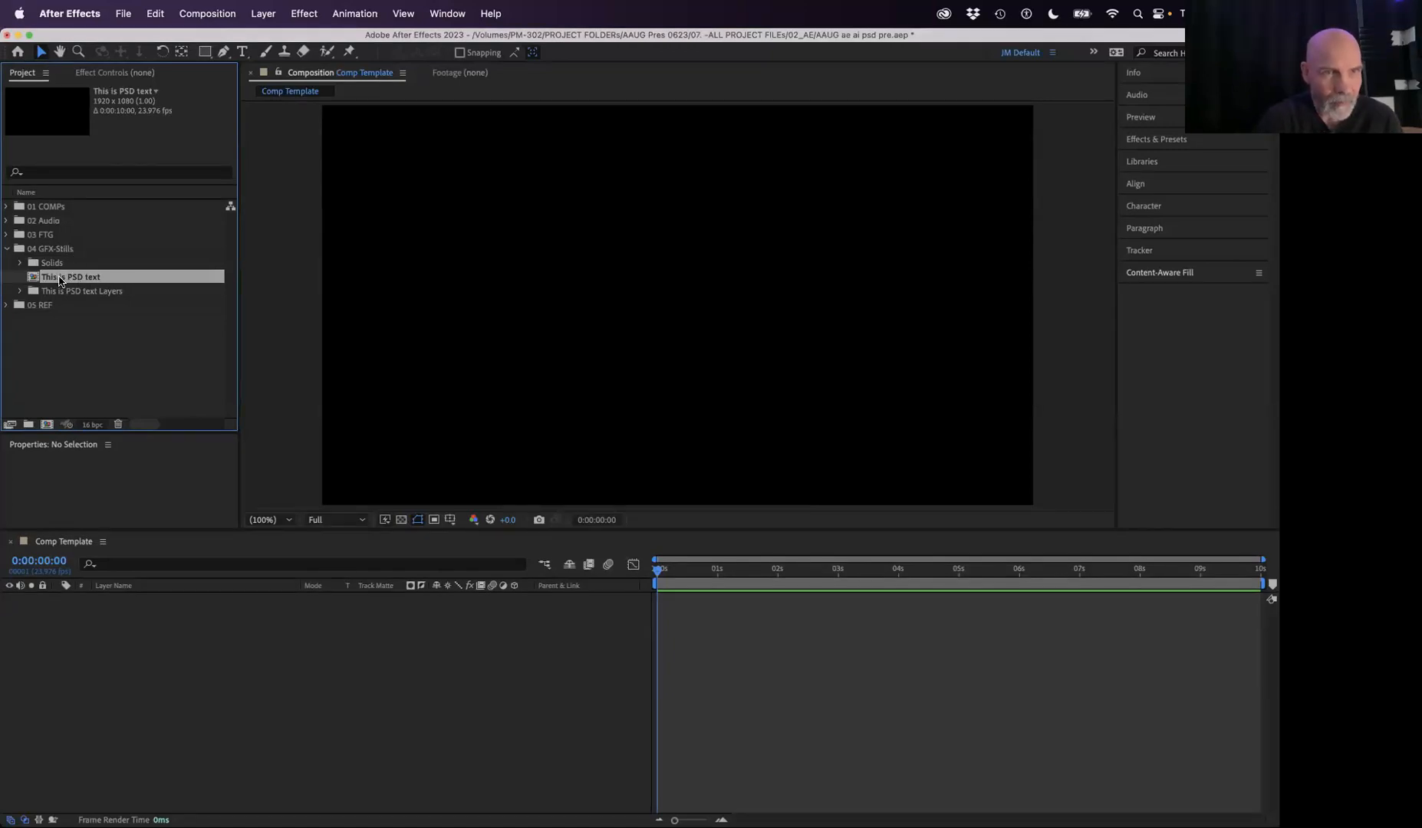
# Step: Inspect the imported BG, is, TEXT and This layer files and open the This is PSD text composition
pyautogui.click(20, 292)
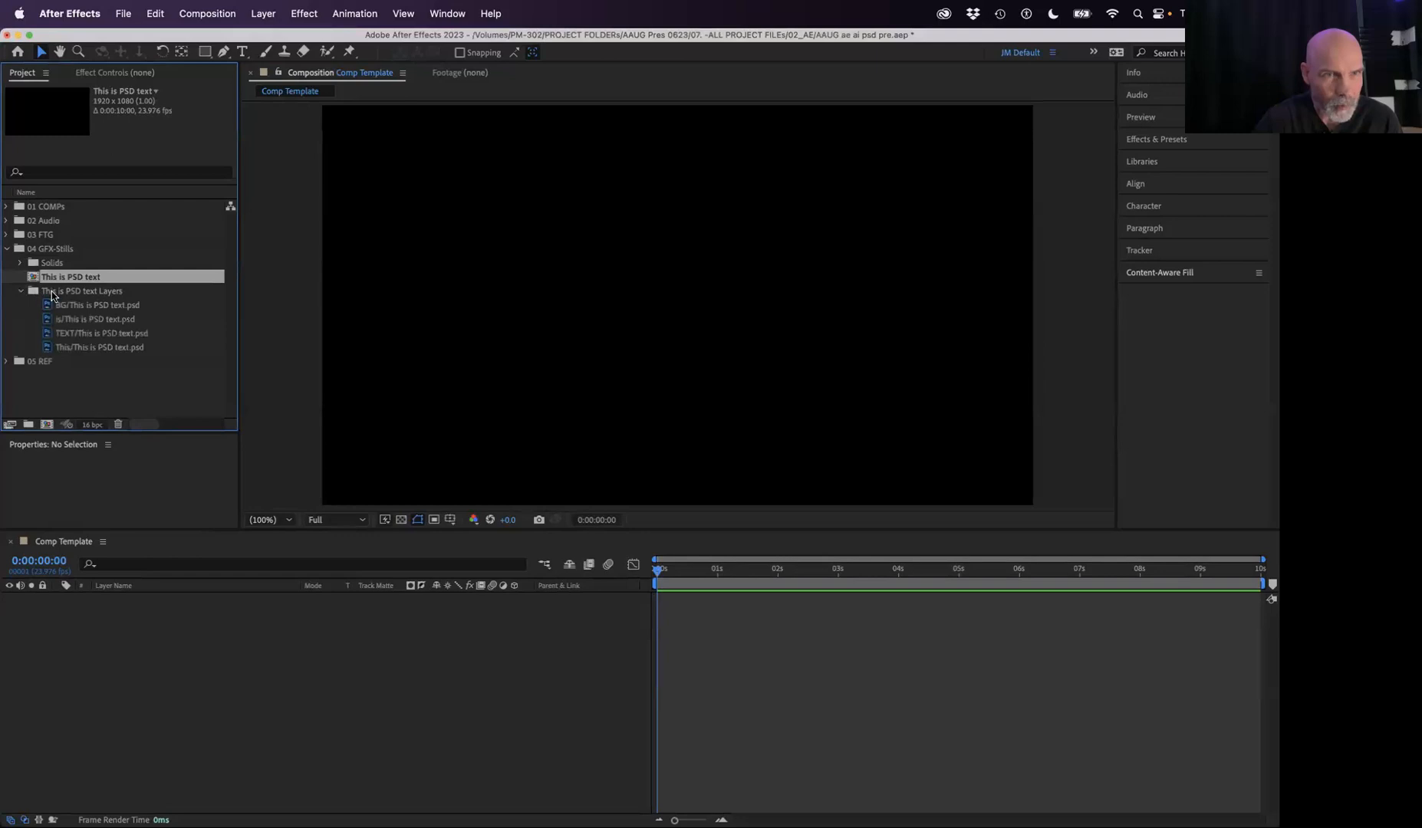
pyautogui.doubleClick(70, 307)
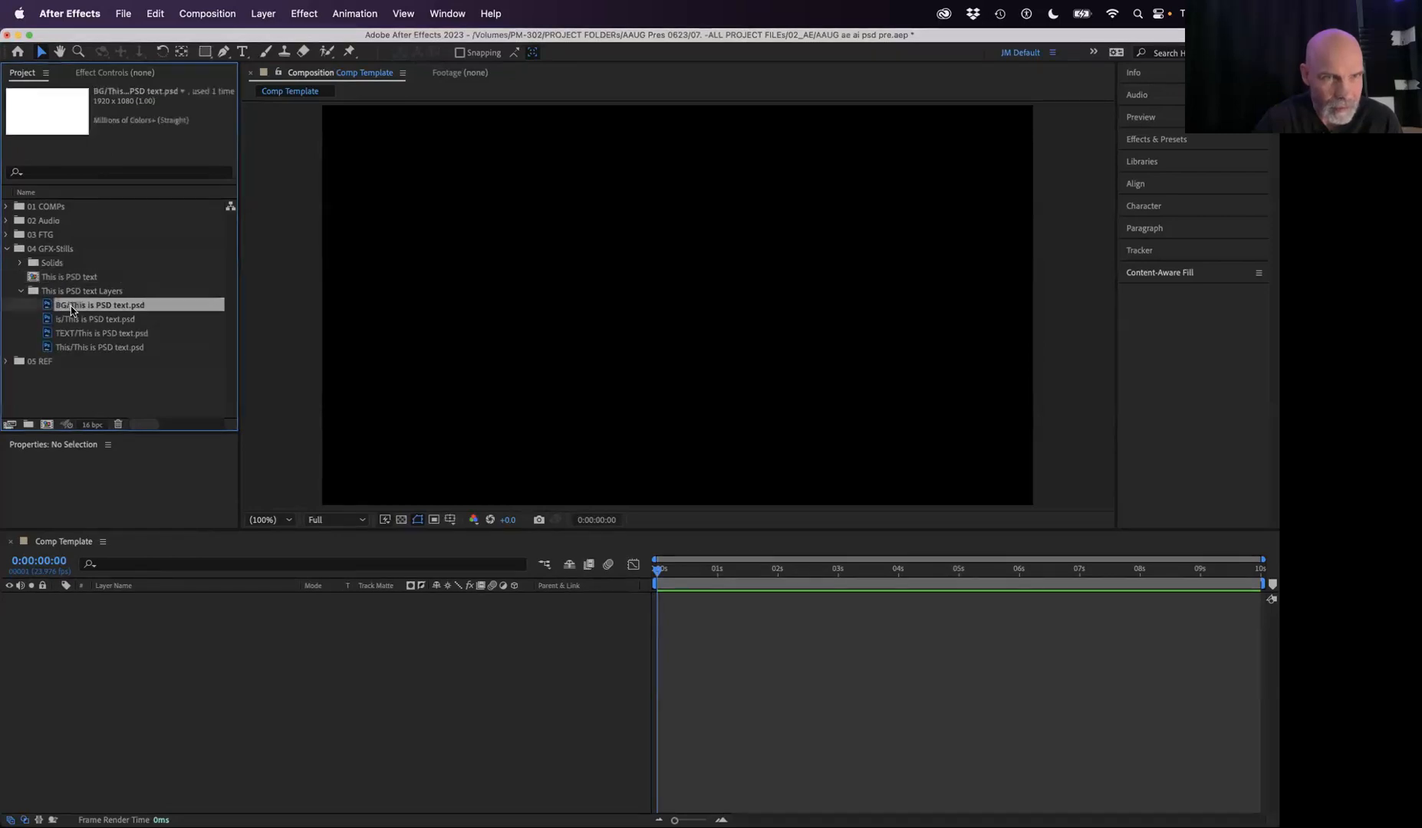
pyautogui.doubleClick(71, 322)
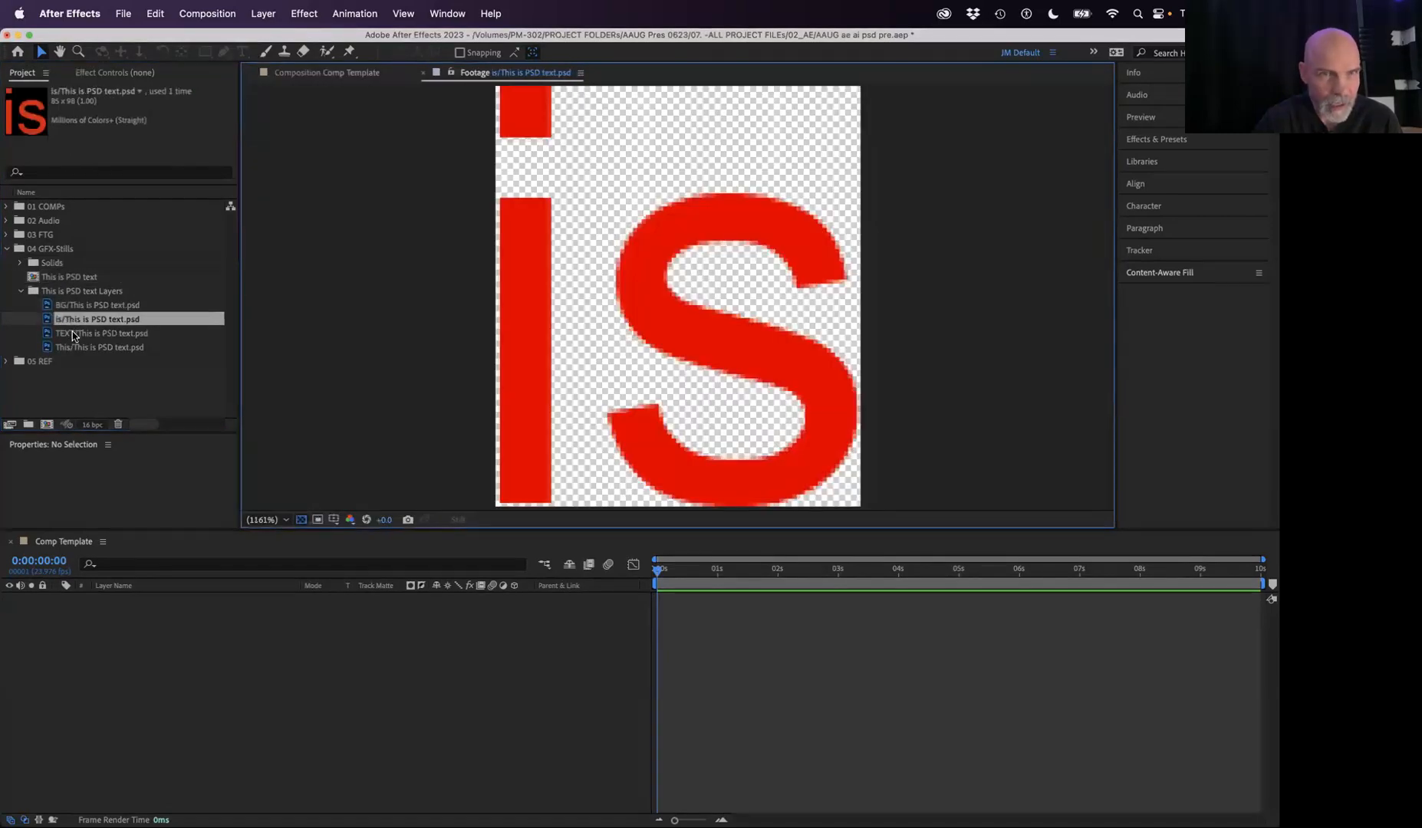
pyautogui.doubleClick(74, 333)
pyautogui.doubleClick(76, 349)
pyautogui.doubleClick(82, 336)
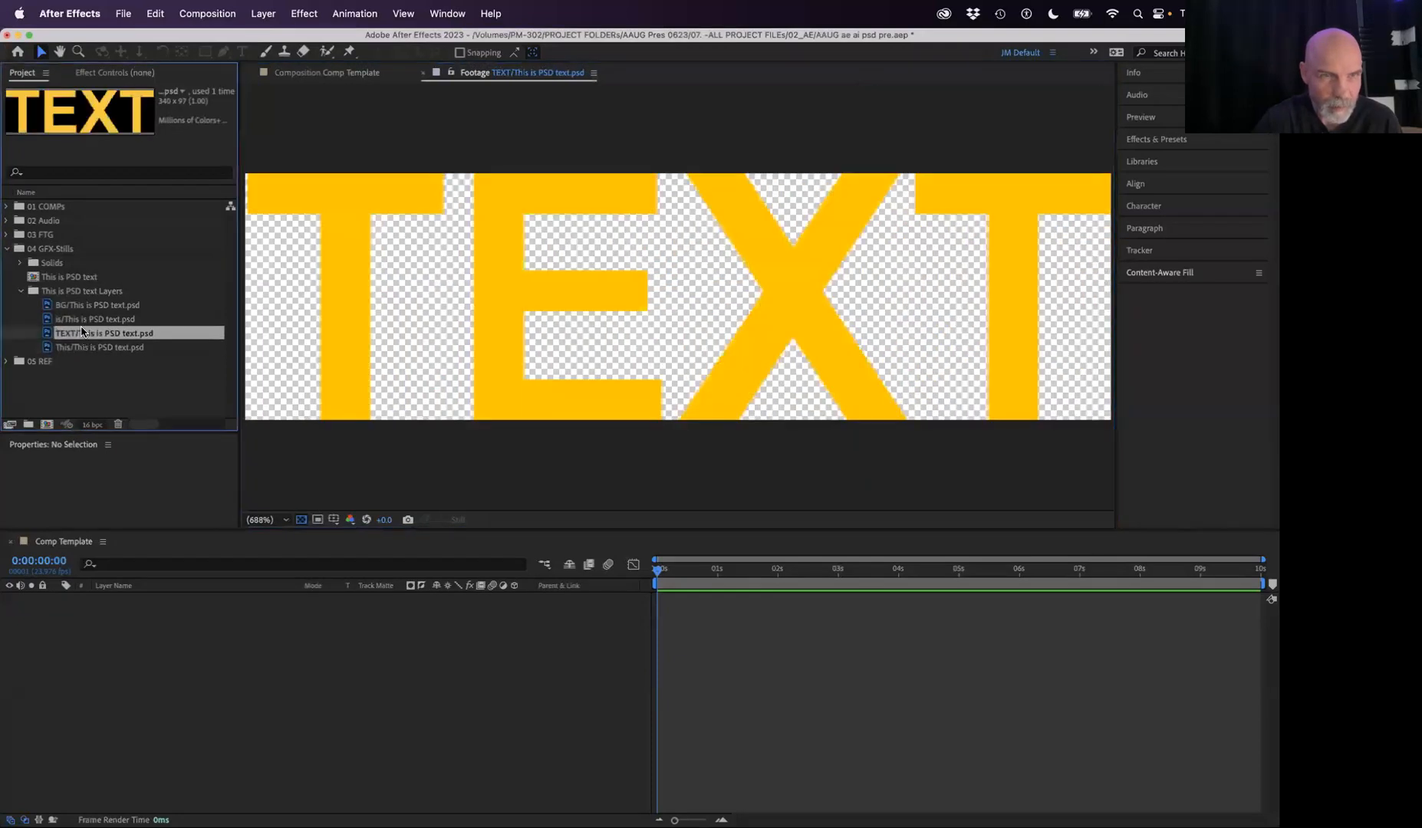
pyautogui.click(85, 306)
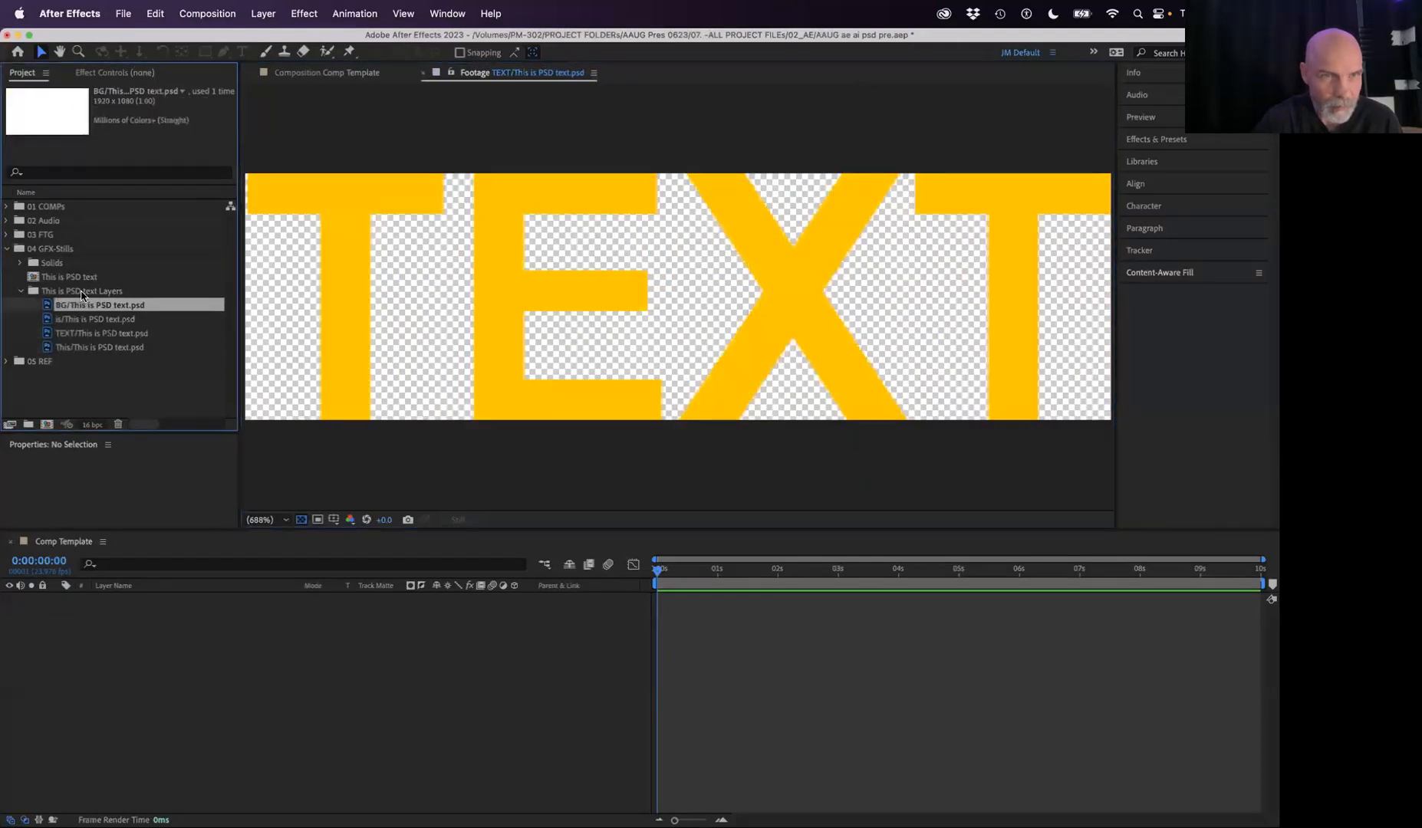
pyautogui.doubleClick(35, 278)
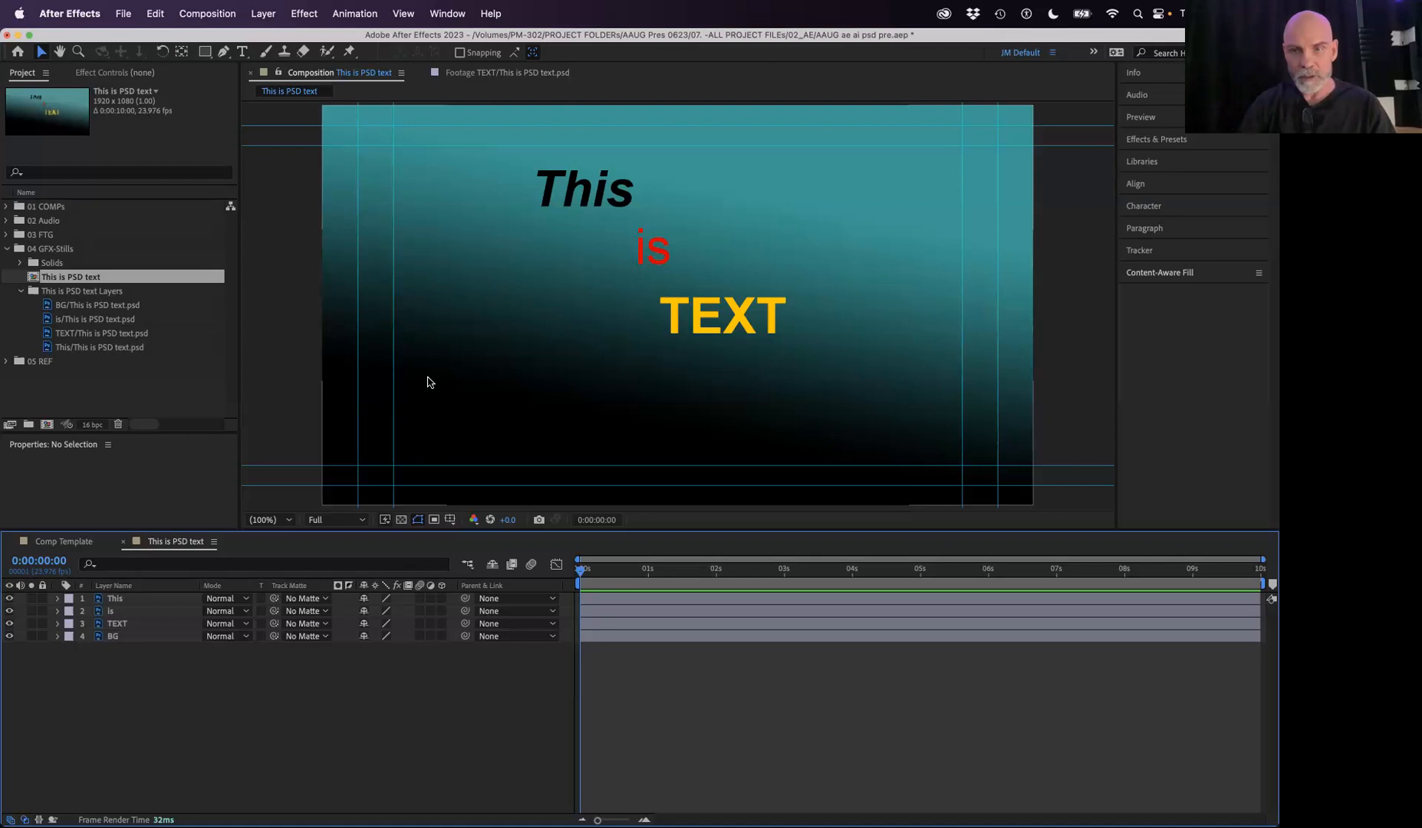
pyautogui.hotkey('ctrl', 'Right')
pyautogui.hotkey('ctrl', 'Right')
pyautogui.hotkey('ctrl', 'Right')
pyautogui.hotkey('ctrl', 'Right')
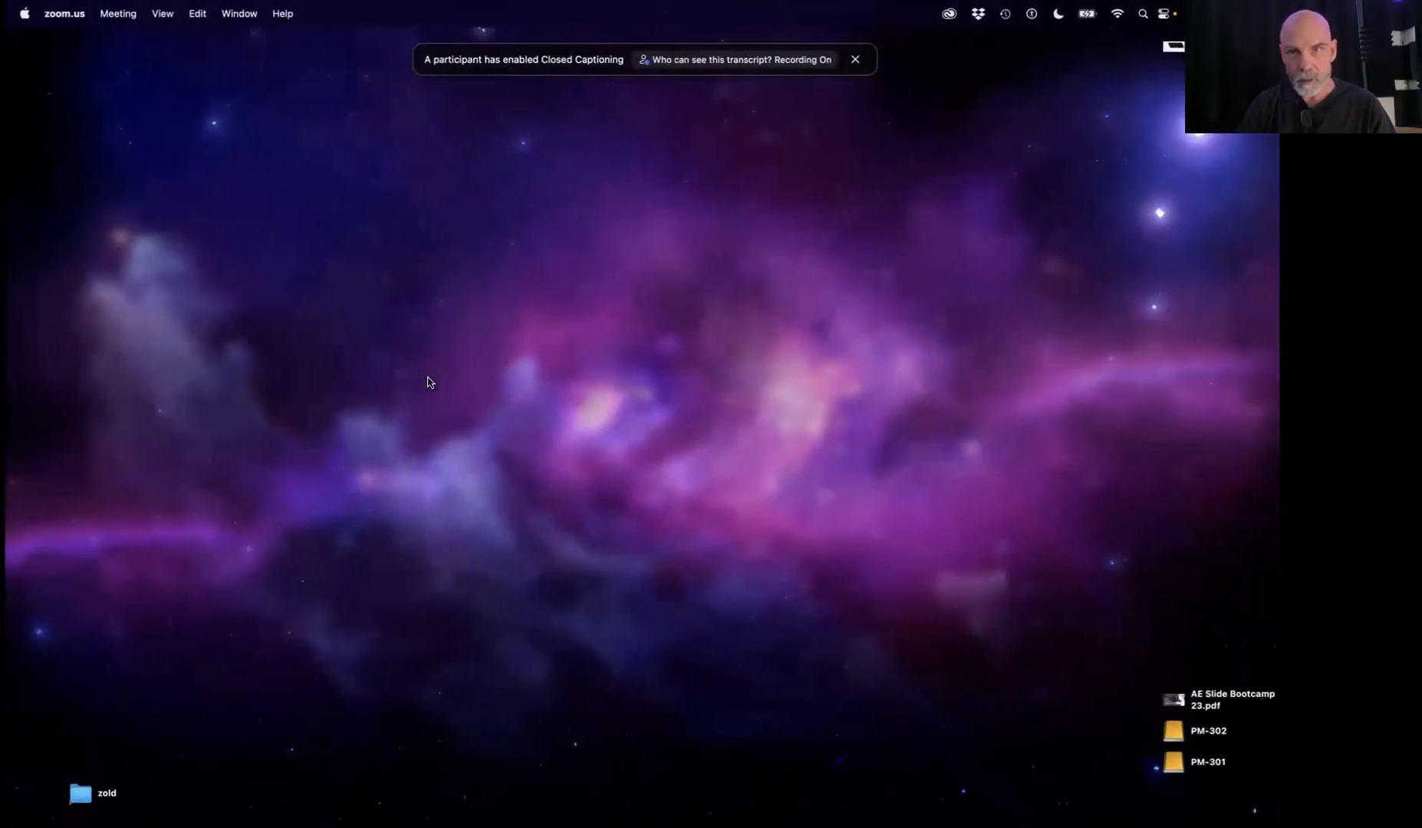
pyautogui.hotkey('ctrl', 'Left')
pyautogui.press('super+Tab')
pyautogui.press('super+Tab')
pyautogui.press('super+Tab')
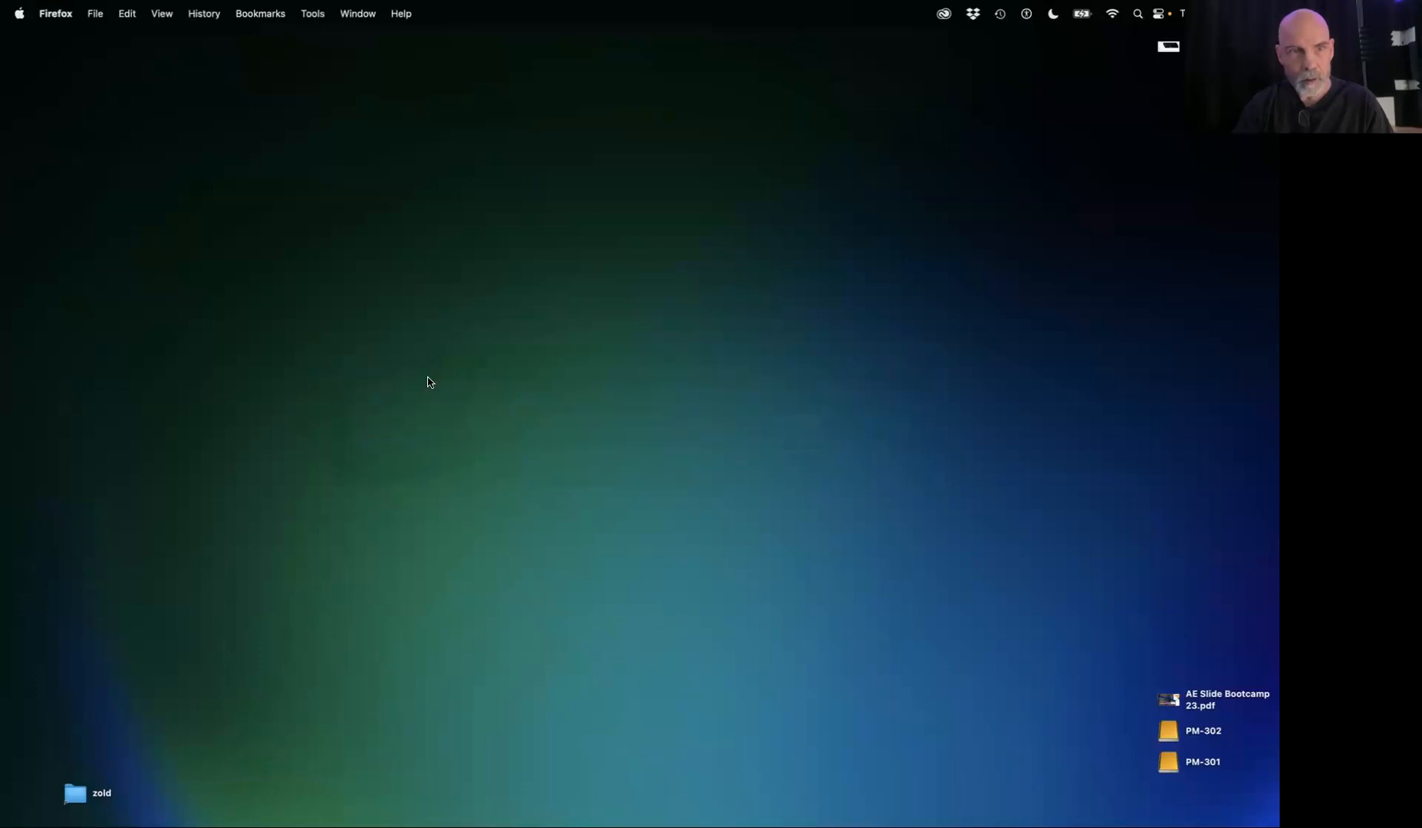
pyautogui.hotkey('ctrl', 'Left')
pyautogui.hotkey('ctrl', 'Left')
pyautogui.hotkey('ctrl', 'Left')
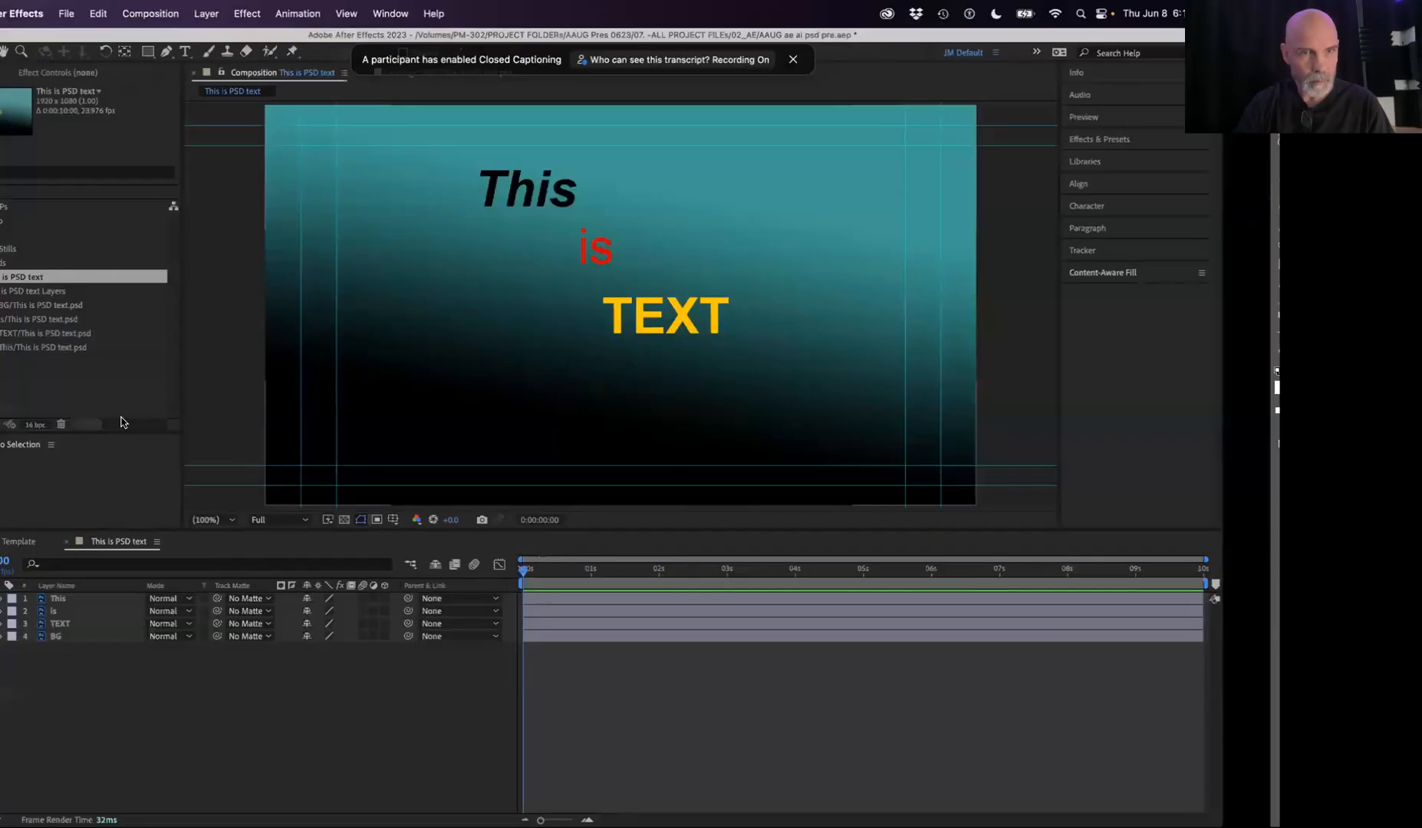
pyautogui.hotkey('ctrl', 'Right')
pyautogui.hotkey('ctrl', 'Right')
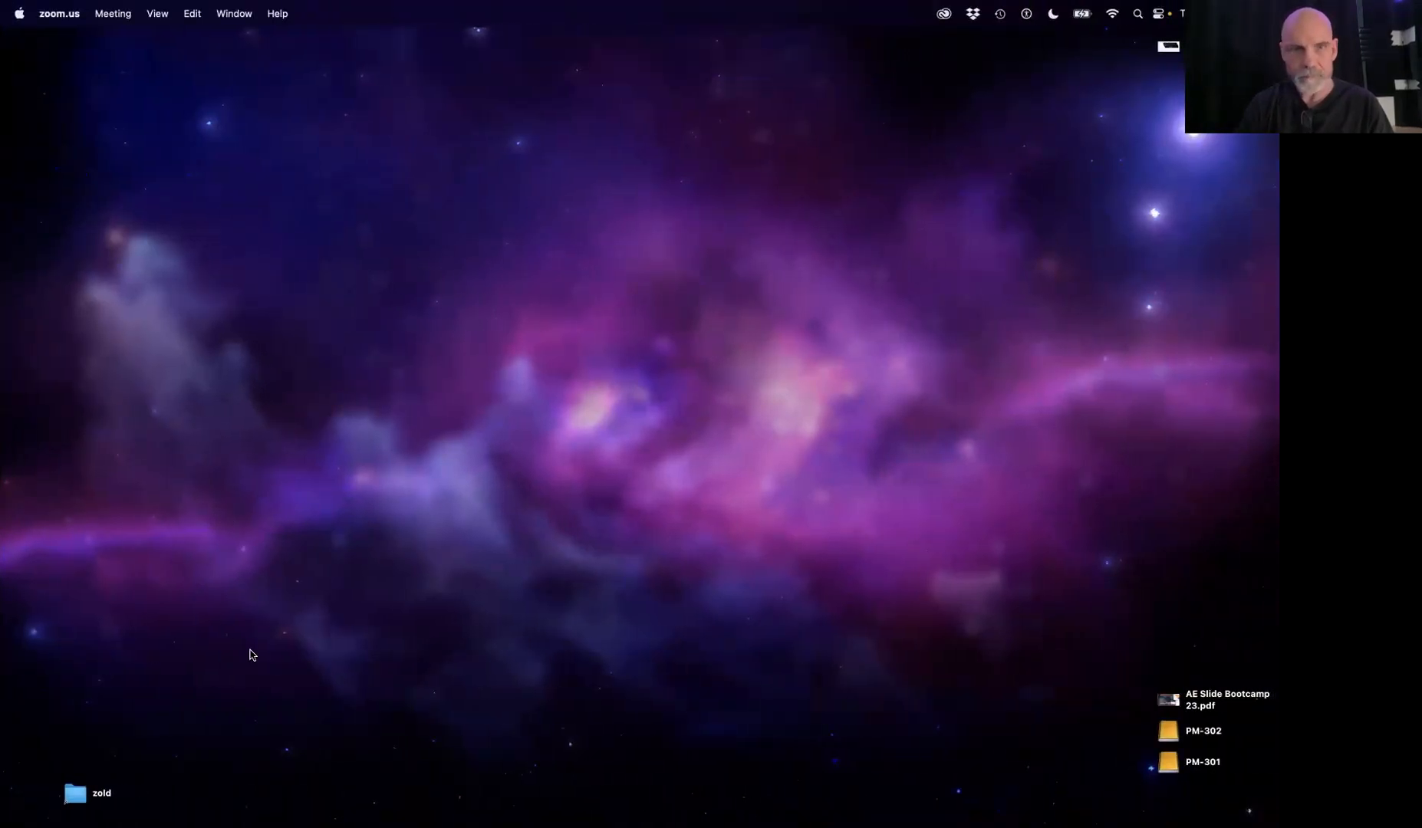
pyautogui.hotkey('ctrl', 'Left')
pyautogui.hotkey('ctrl', 'Left')
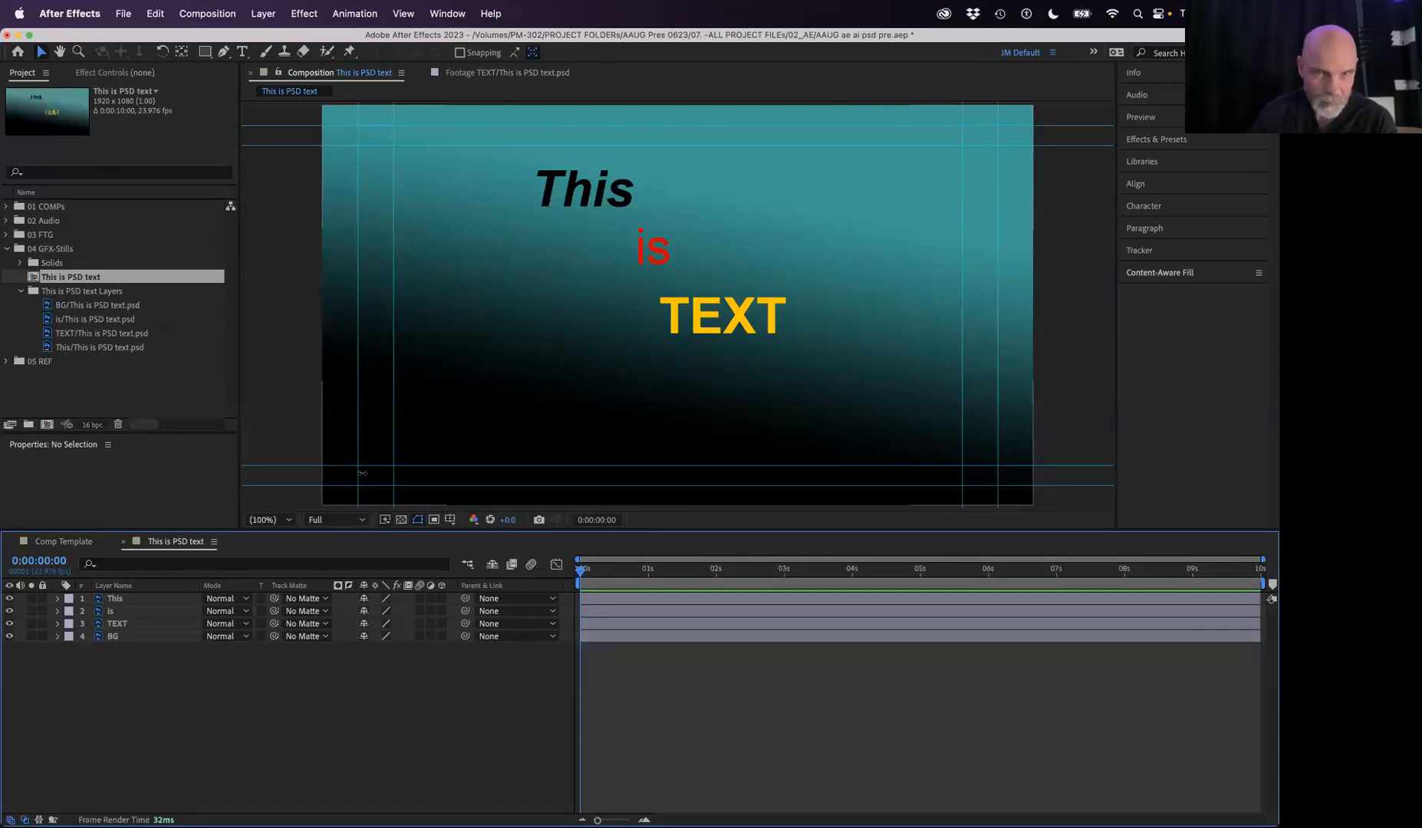
# Step: Hide the composition guides and check the bounds of the This, is and TEXT layers one after another
pyautogui.press('super+semicolon')
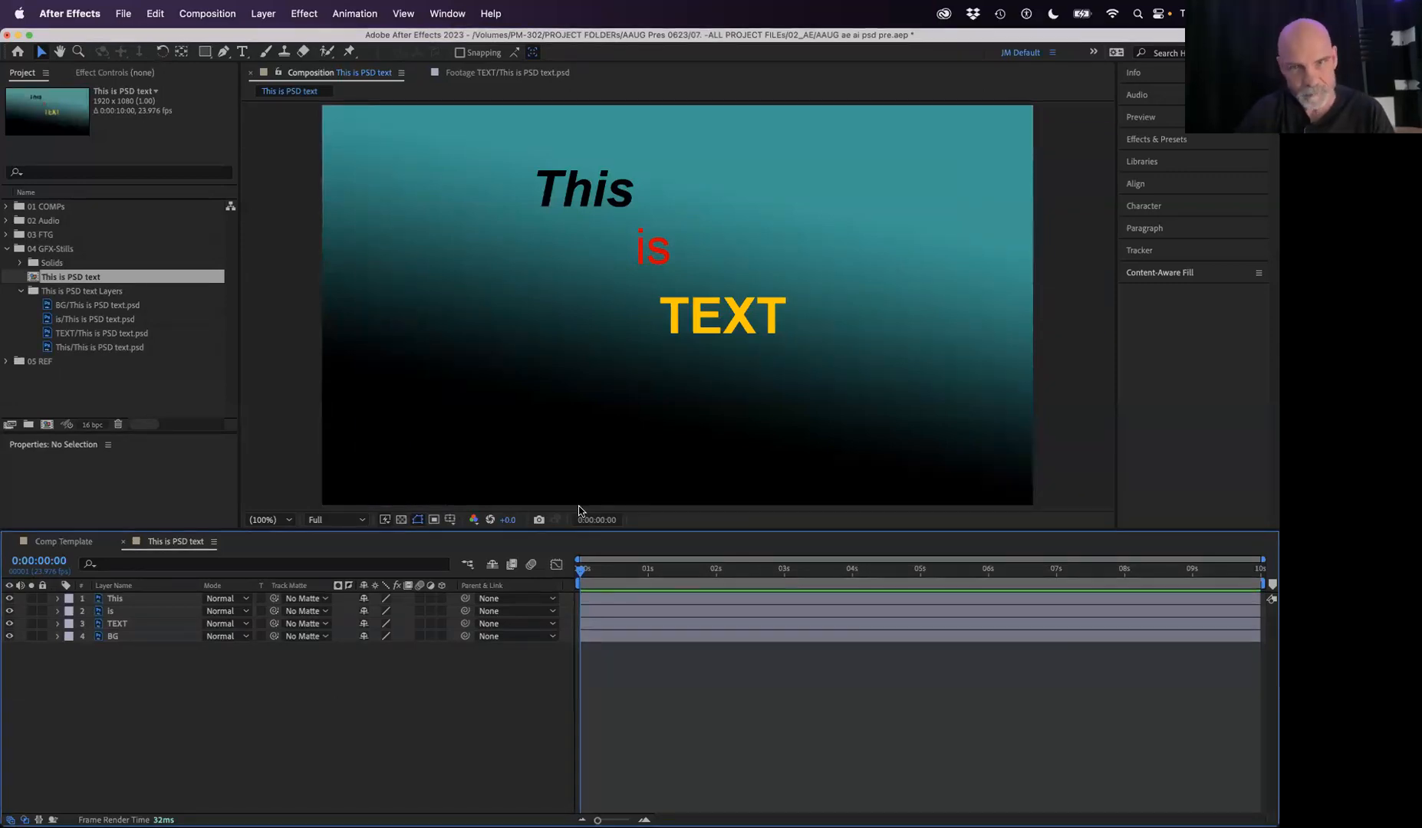
pyautogui.click(129, 601)
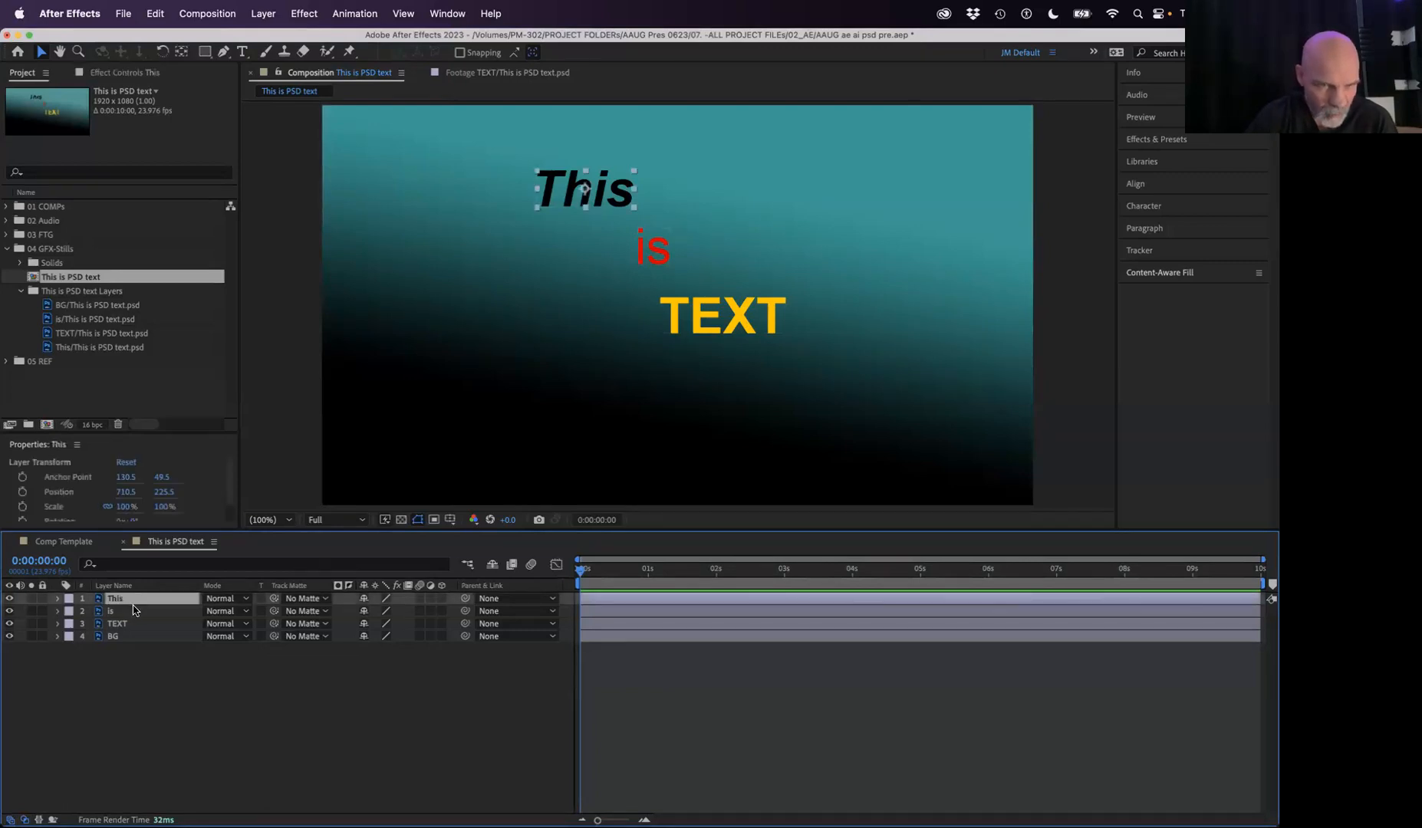
pyautogui.click(134, 611)
pyautogui.click(134, 623)
pyautogui.click(139, 623)
pyautogui.click(147, 611)
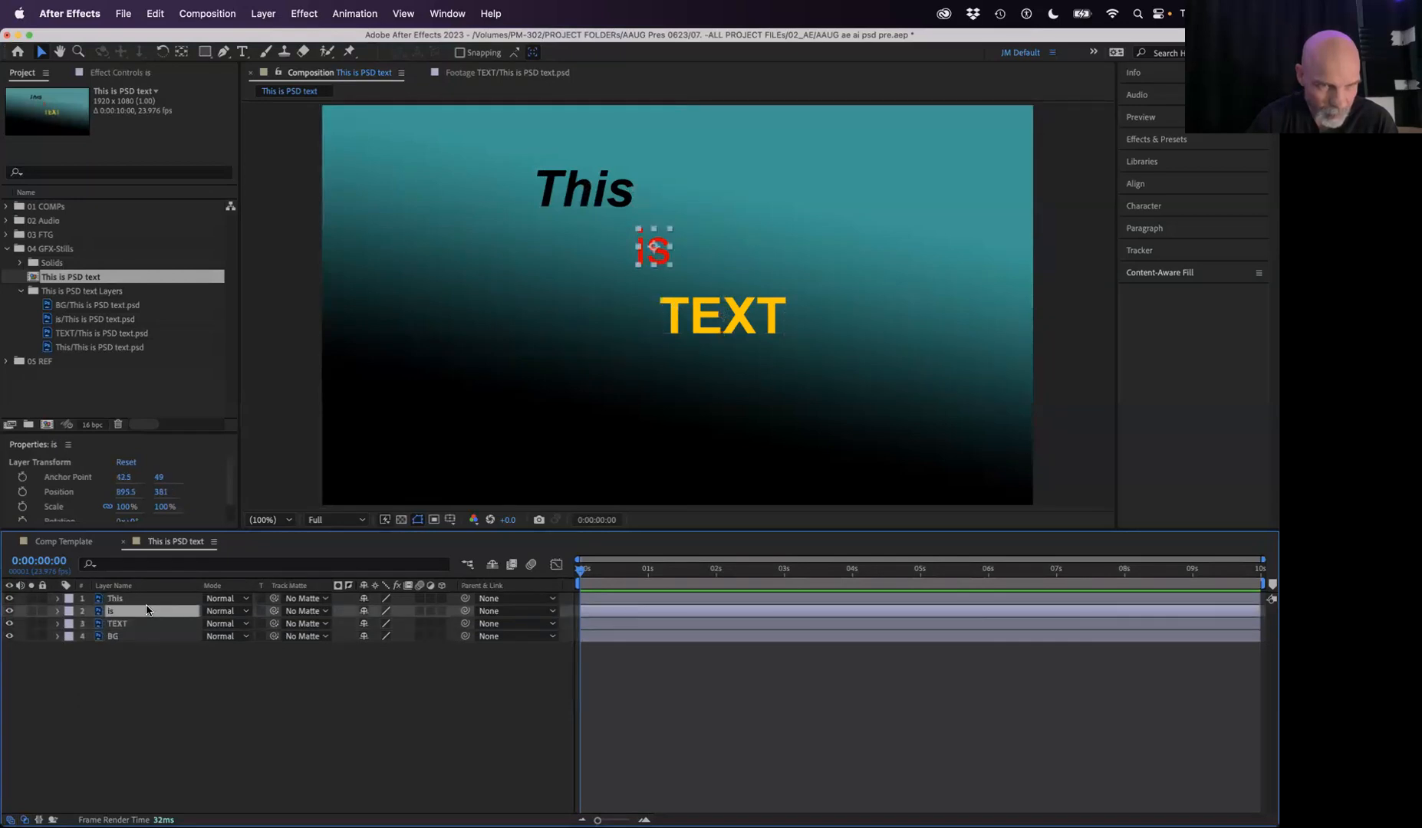
pyautogui.click(146, 599)
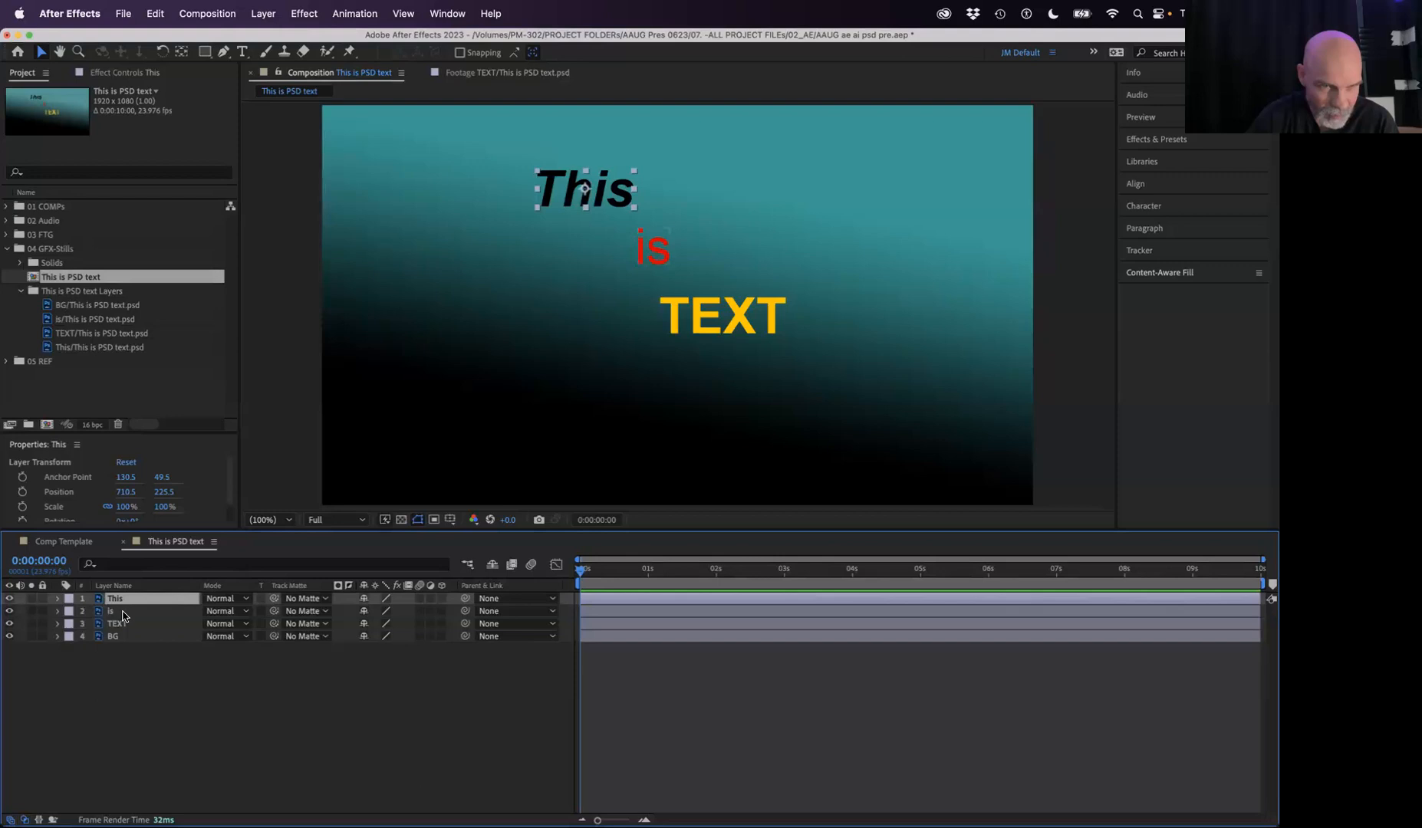
pyautogui.click(122, 611)
pyautogui.click(128, 623)
# Step: Set the This layer's vertical position to 261.5 and its scale to 140%
pyautogui.click(135, 598)
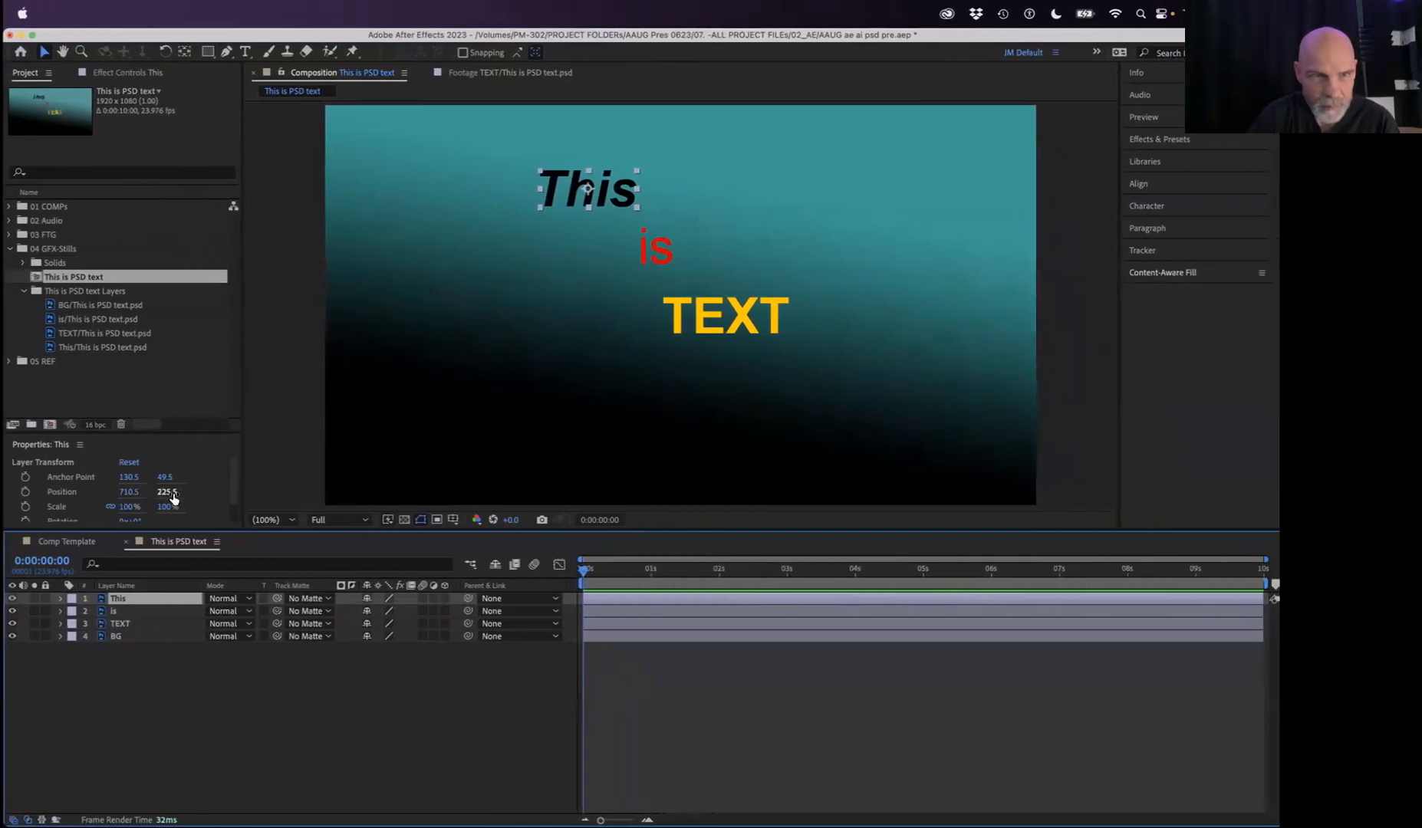
pyautogui.moveTo(206, 495); pyautogui.dragTo(147, 500)
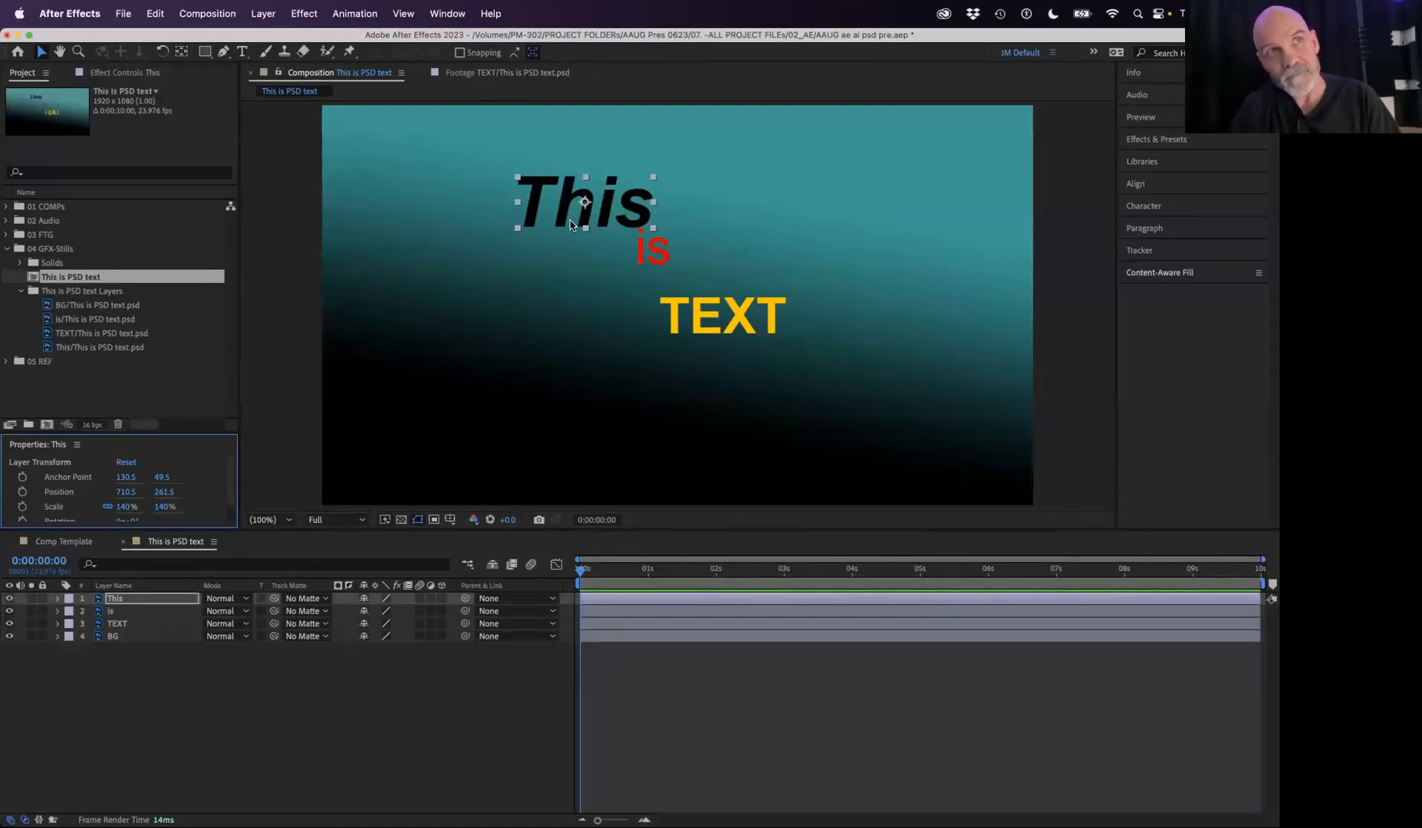
# Step: View the This layer on its own in the Layer viewer and return to the This is PSD text composition
pyautogui.doubleClick(128, 605)
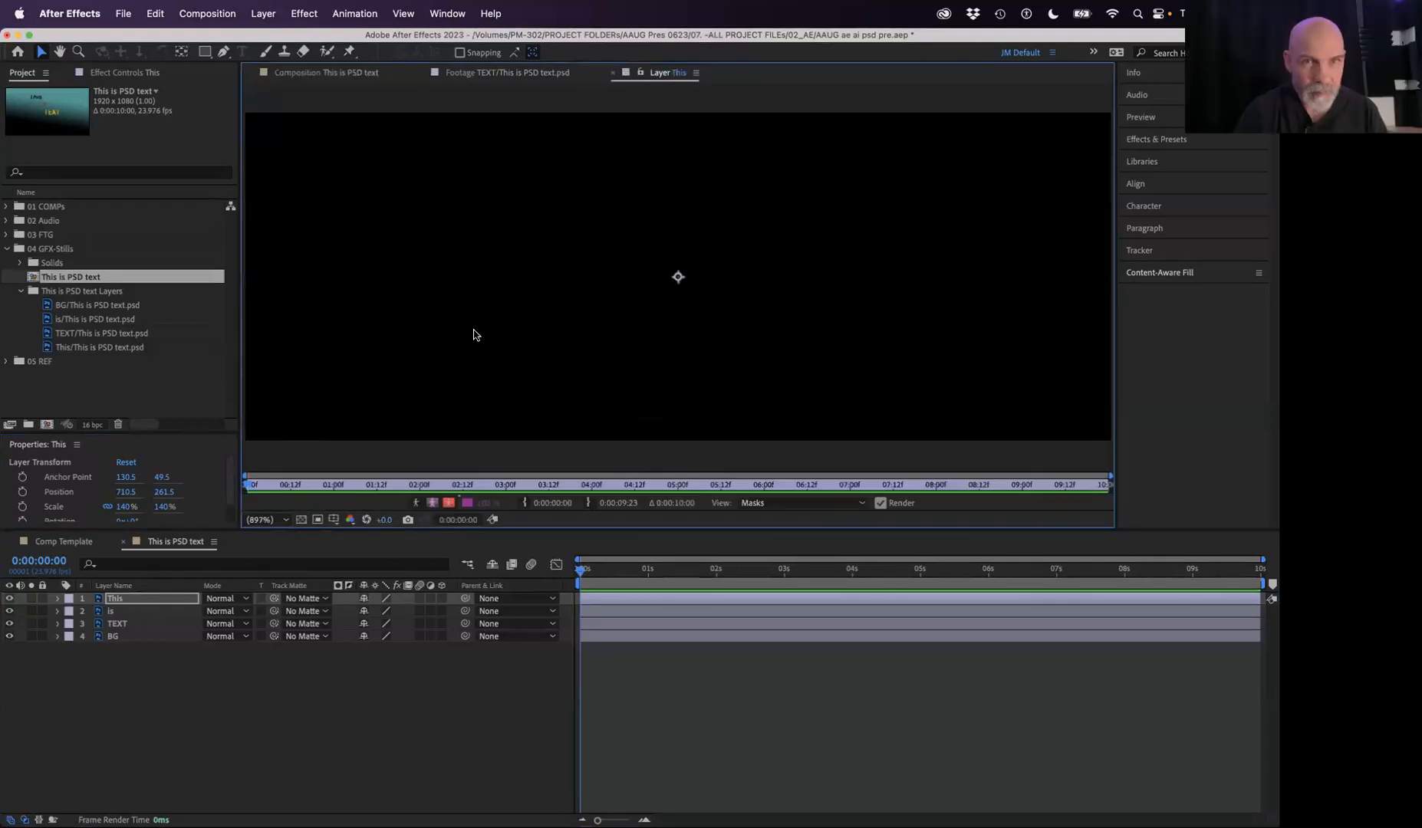
pyautogui.click(295, 73)
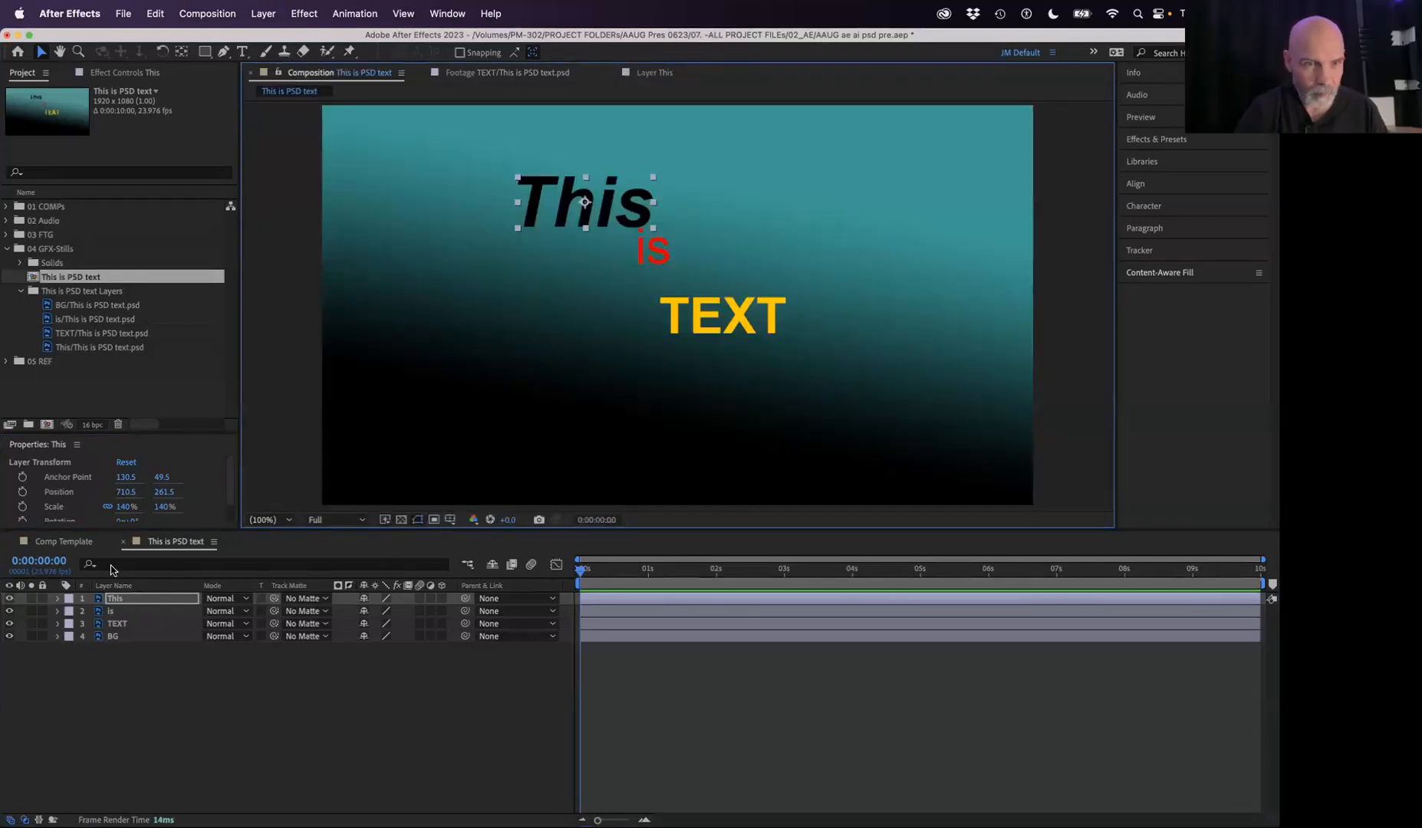
# Step: Convert the This Photoshop layer to editable text
pyautogui.rightClick(119, 603)
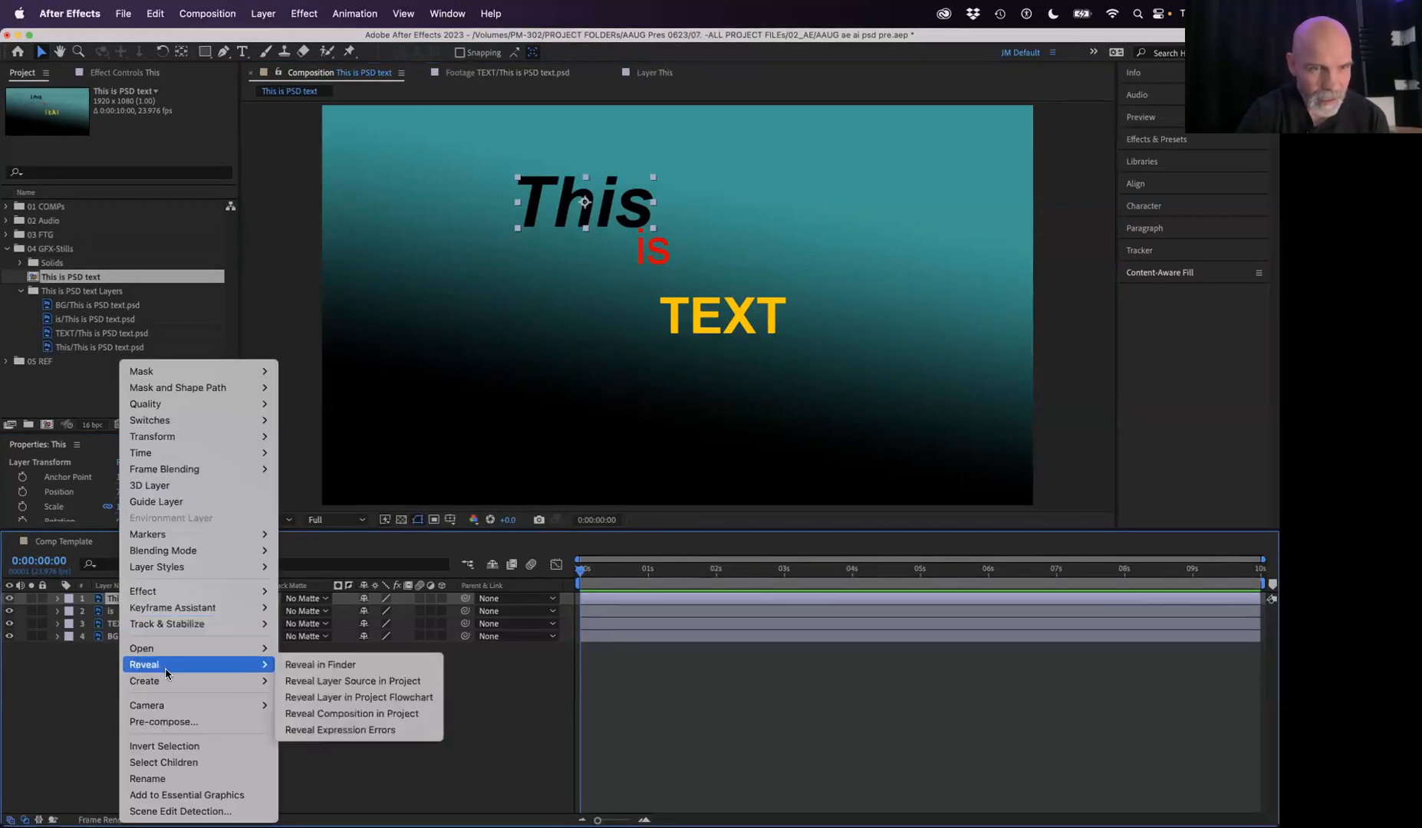
pyautogui.moveTo(170, 684)
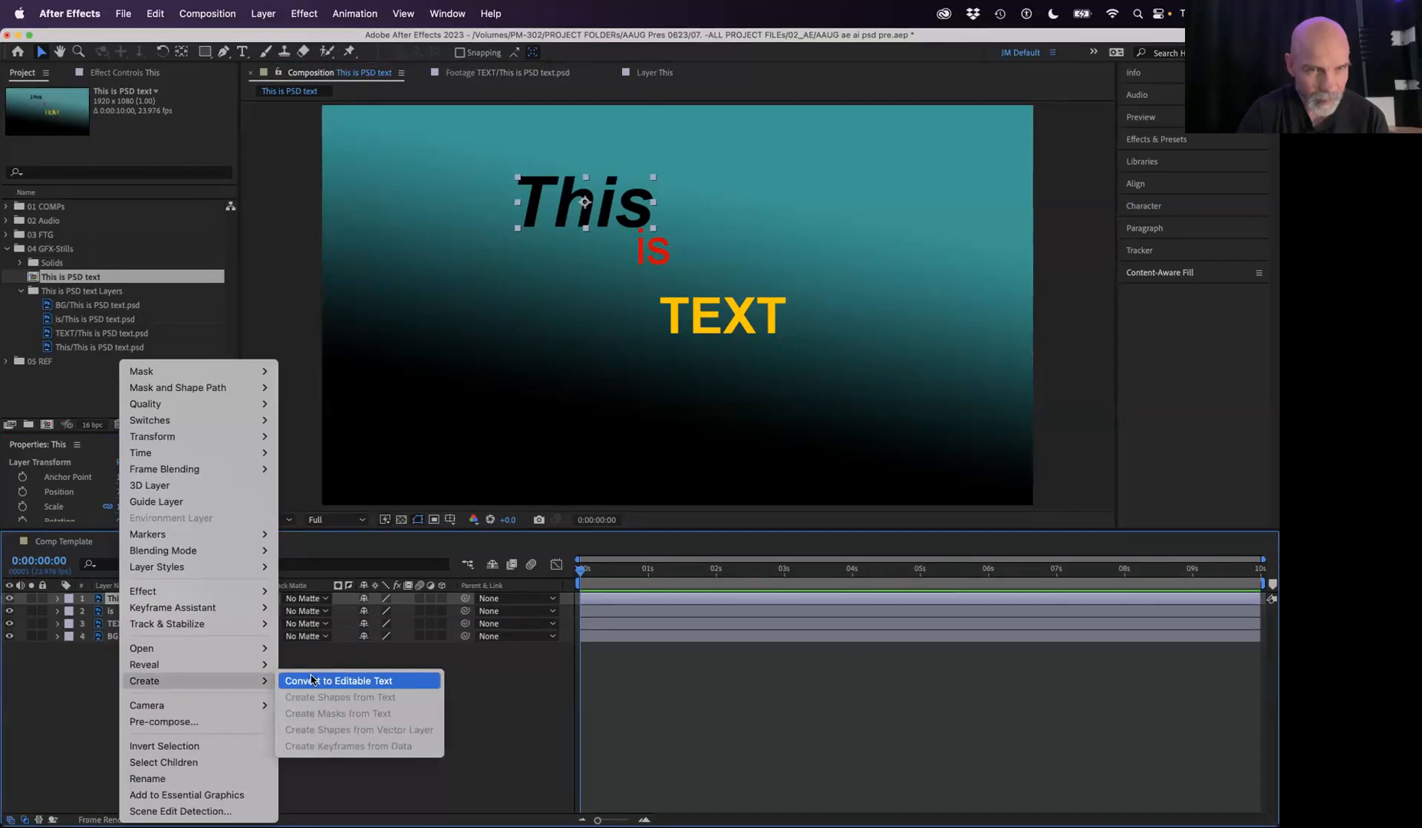
pyautogui.click(312, 681)
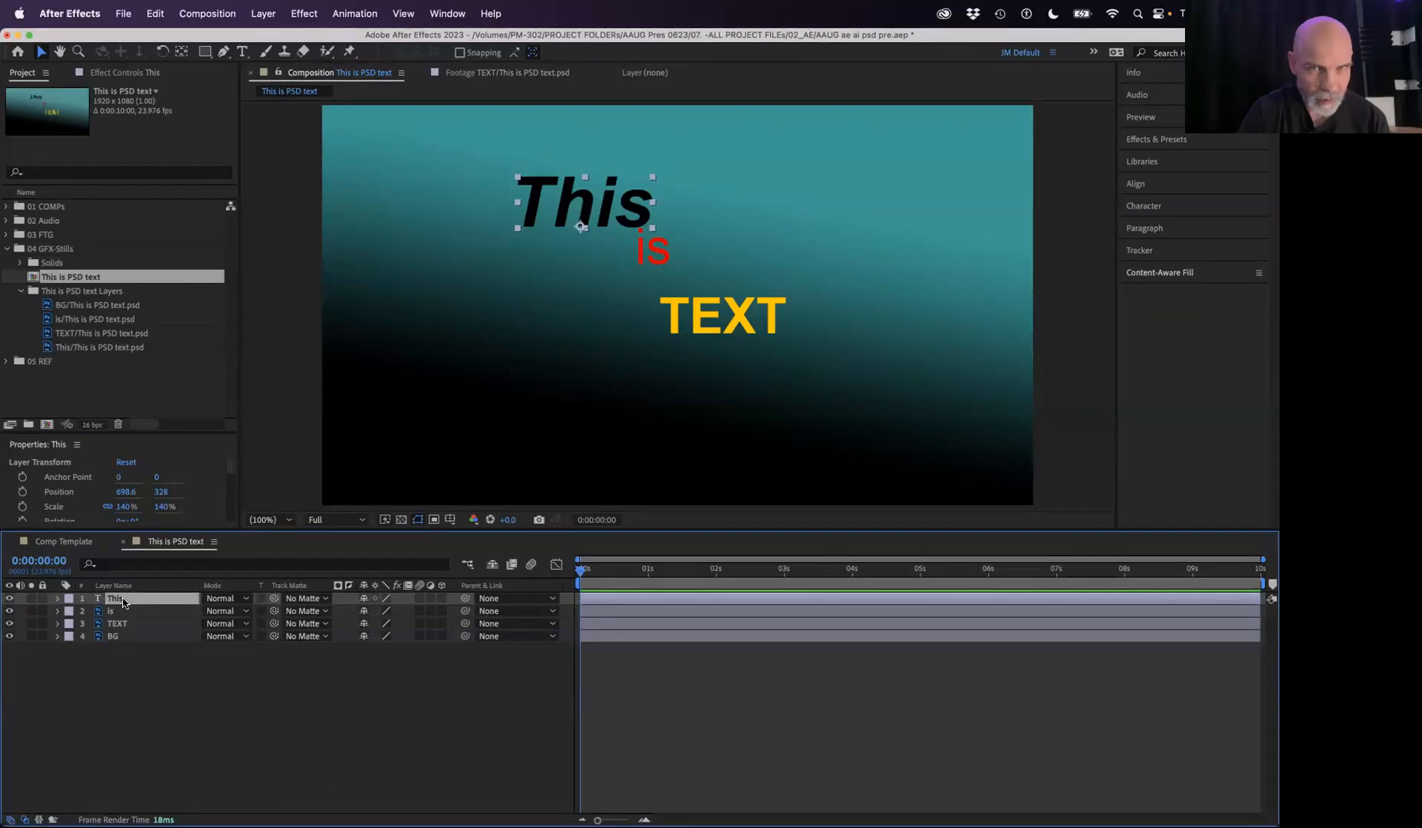
# Step: Change the wording of the This text layer to "There" and select the whole word
pyautogui.doubleClick(574, 208)
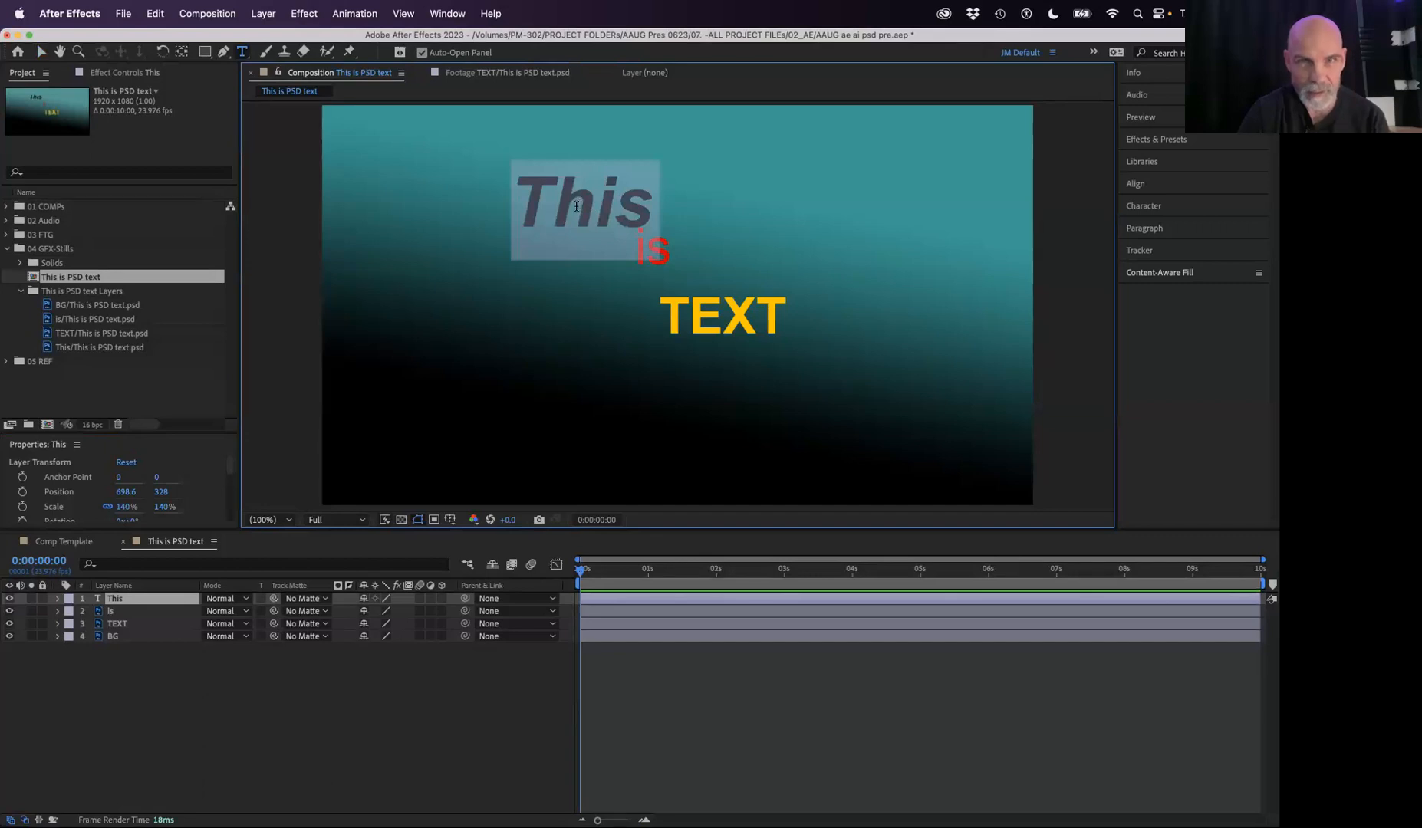
pyautogui.click(589, 216)
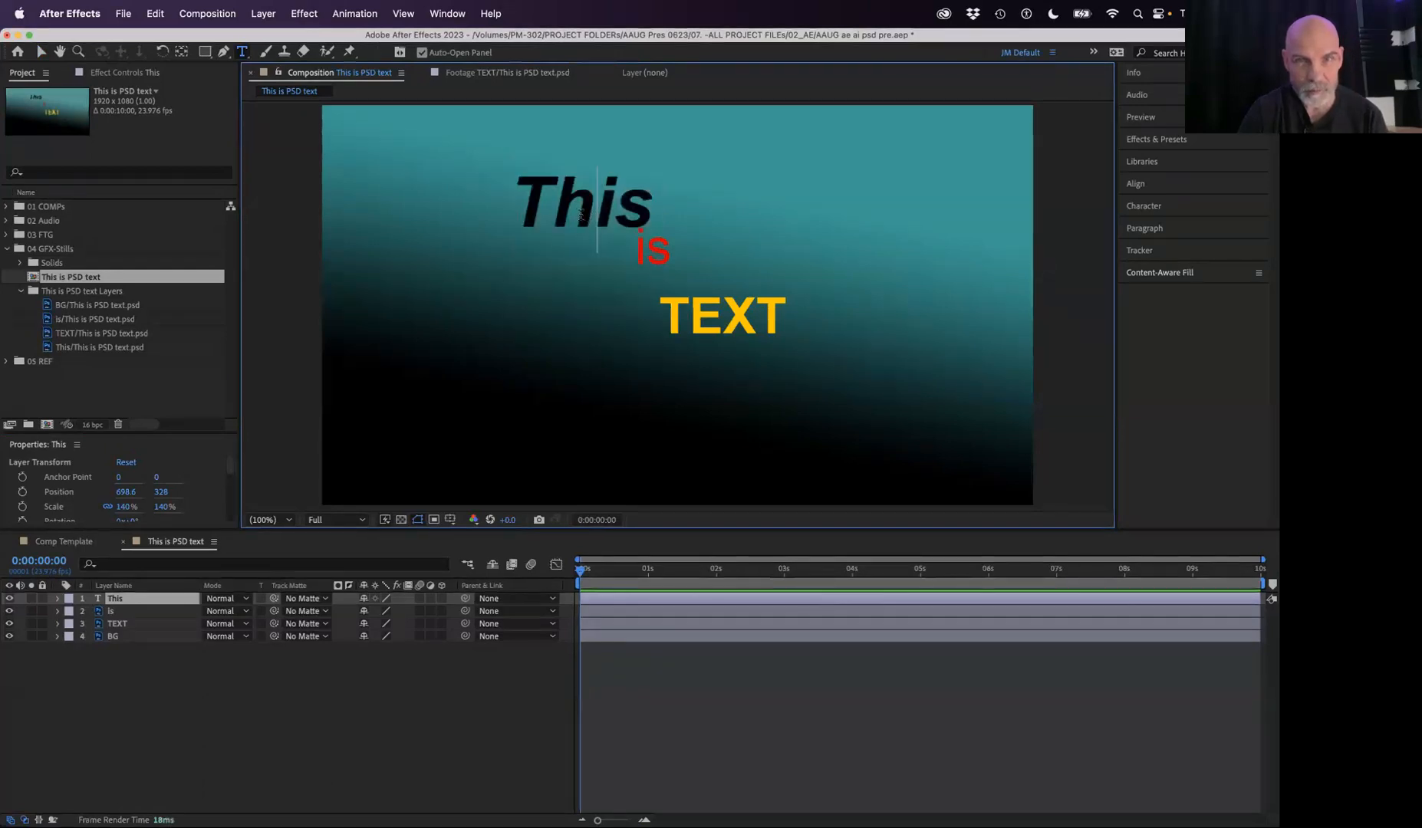
pyautogui.moveTo(547, 216); pyautogui.dragTo(660, 219)
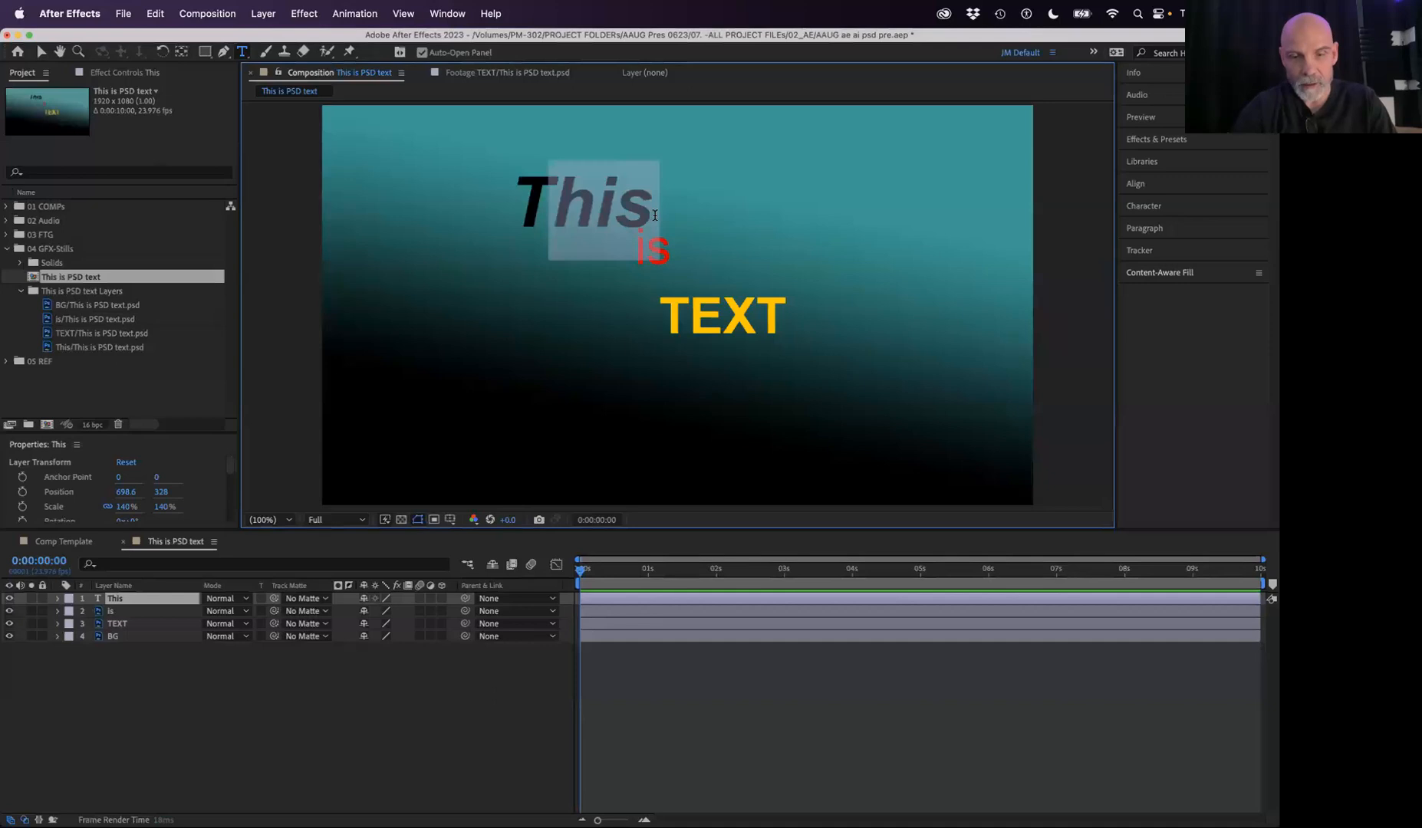
pyautogui.write('here')
pyautogui.doubleClick(565, 204)
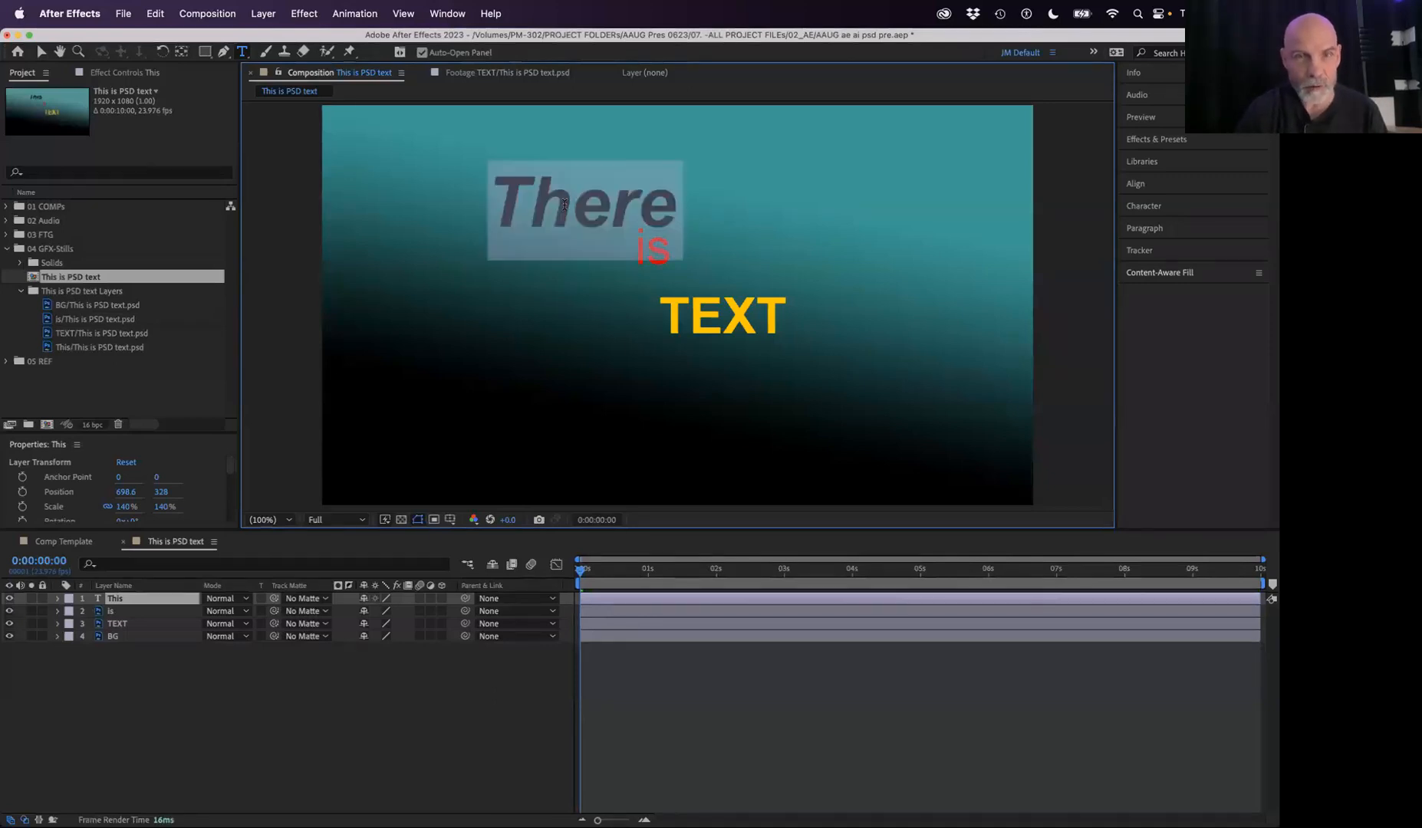
# Step: Expand the This layer's Text properties and its Path Options
pyautogui.click(56, 599)
pyautogui.click(70, 611)
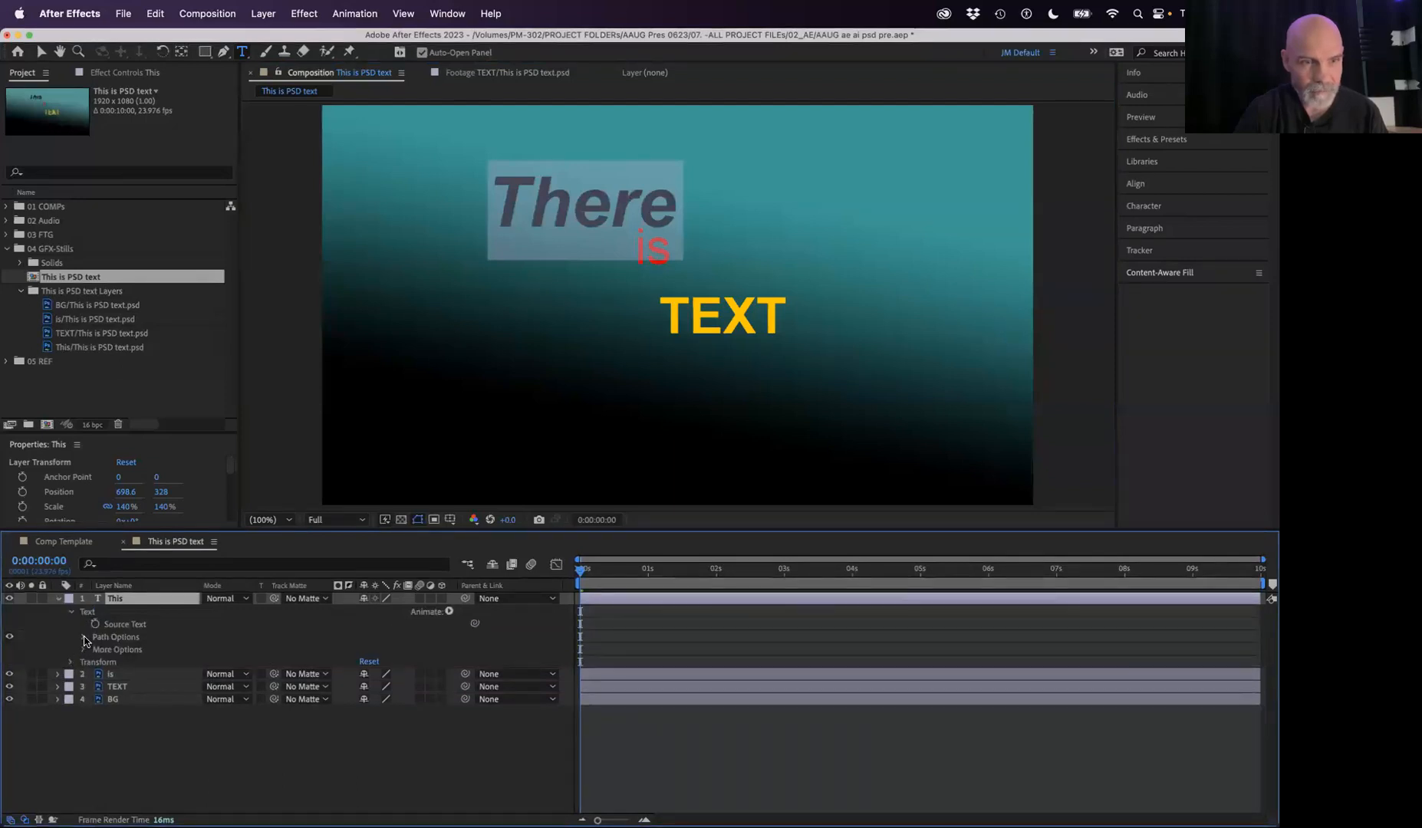
pyautogui.click(85, 639)
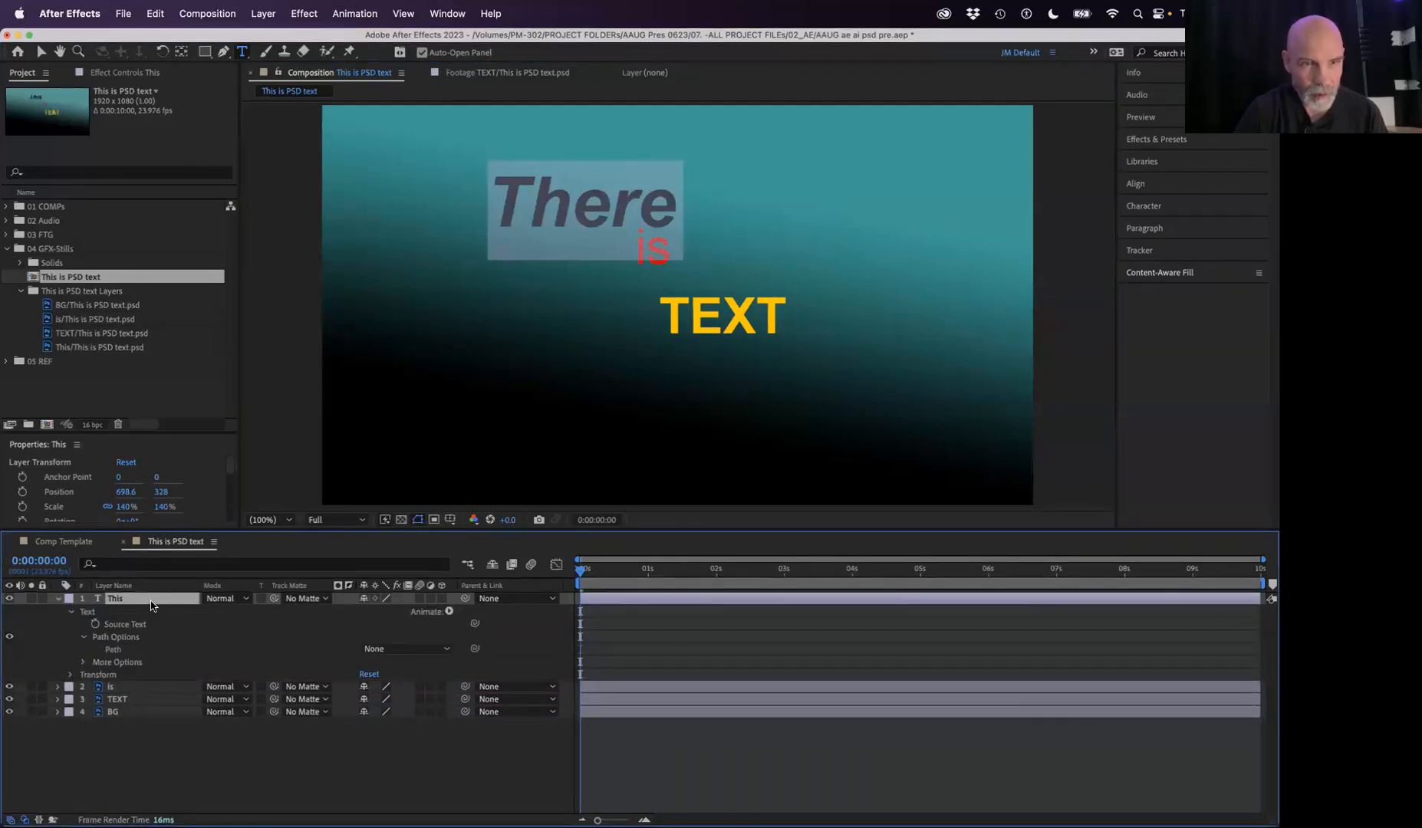
# Step: Set the fill color of the "There" text to bright green 00FF44
pyautogui.click(1171, 208)
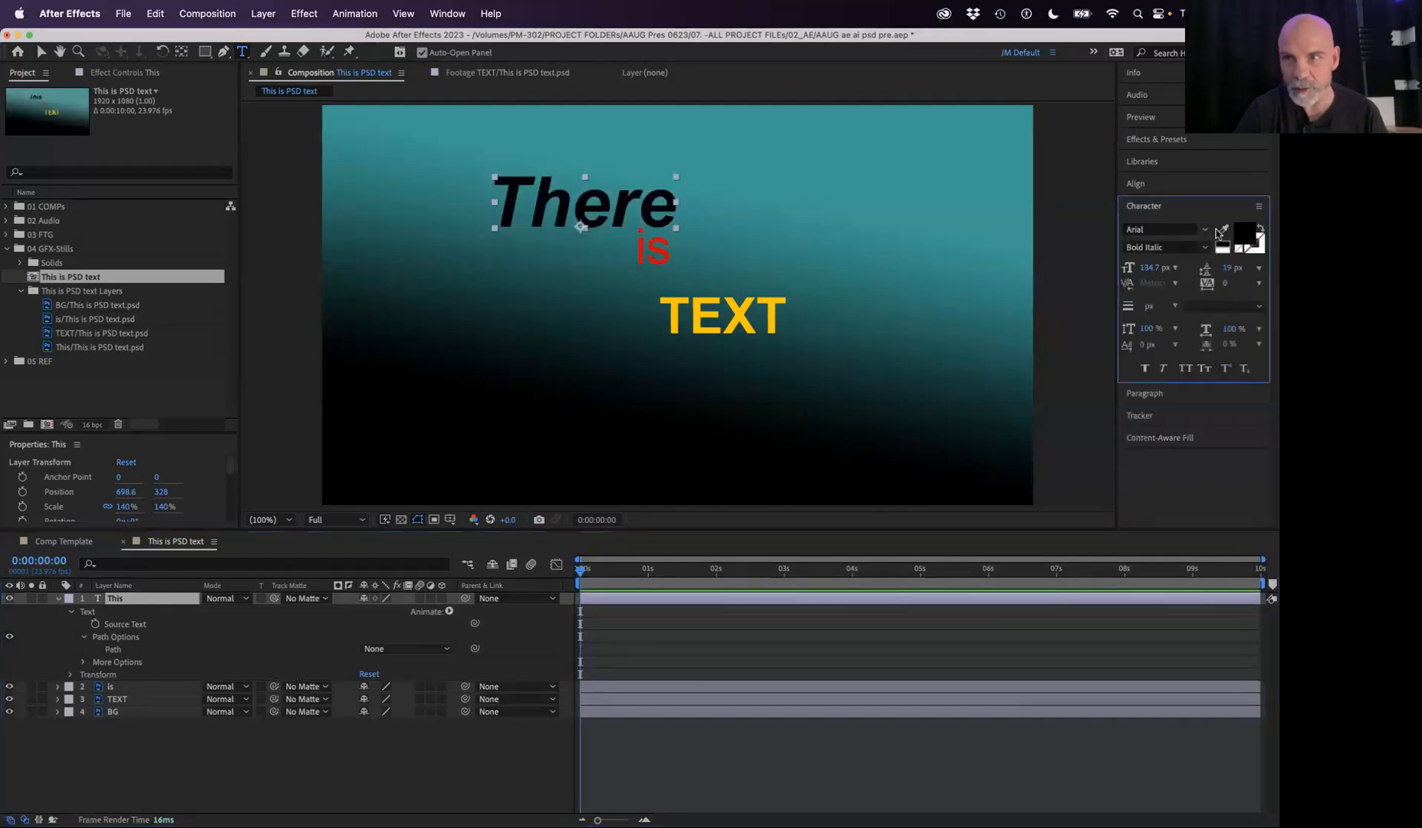
pyautogui.click(1242, 235)
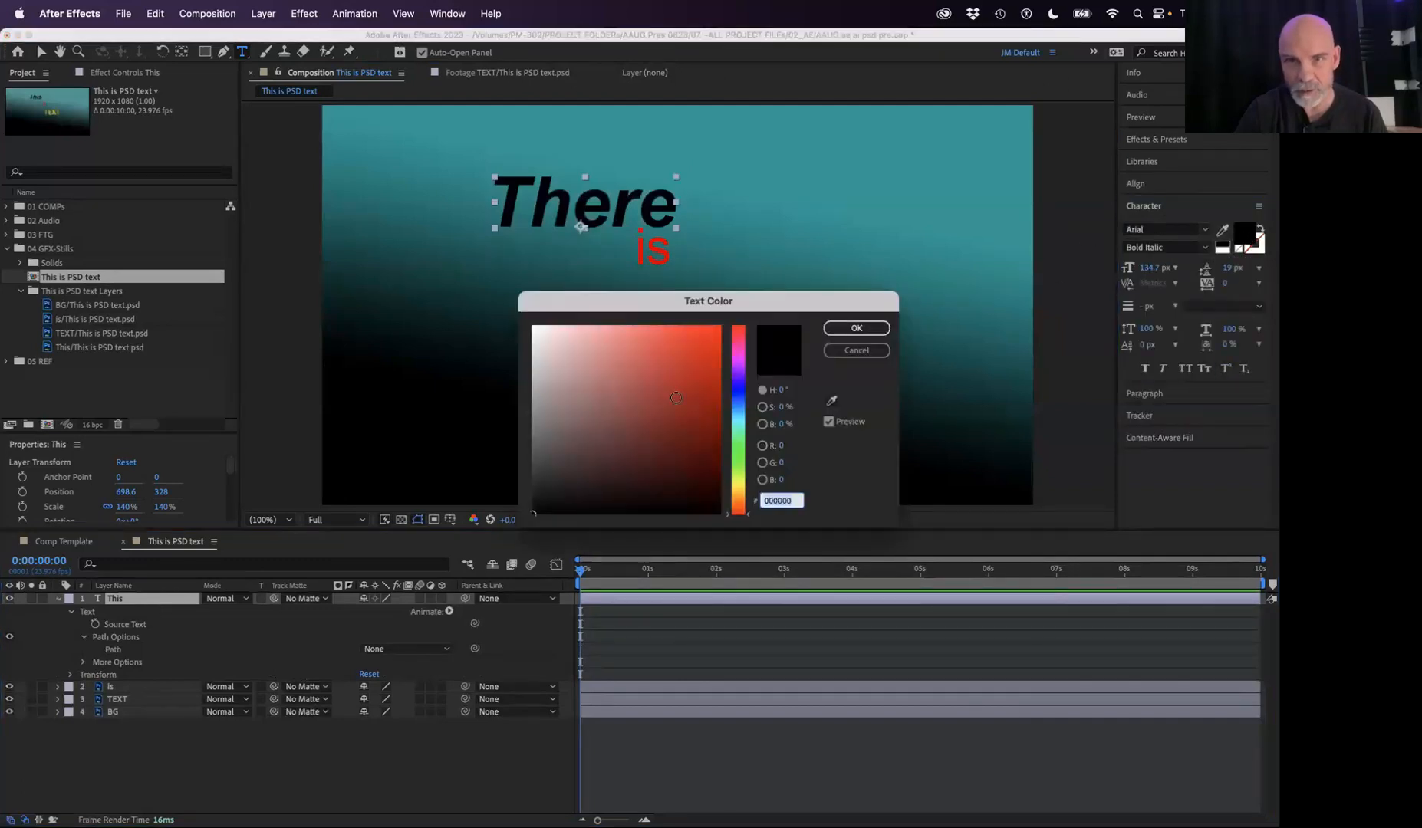
pyautogui.click(710, 348)
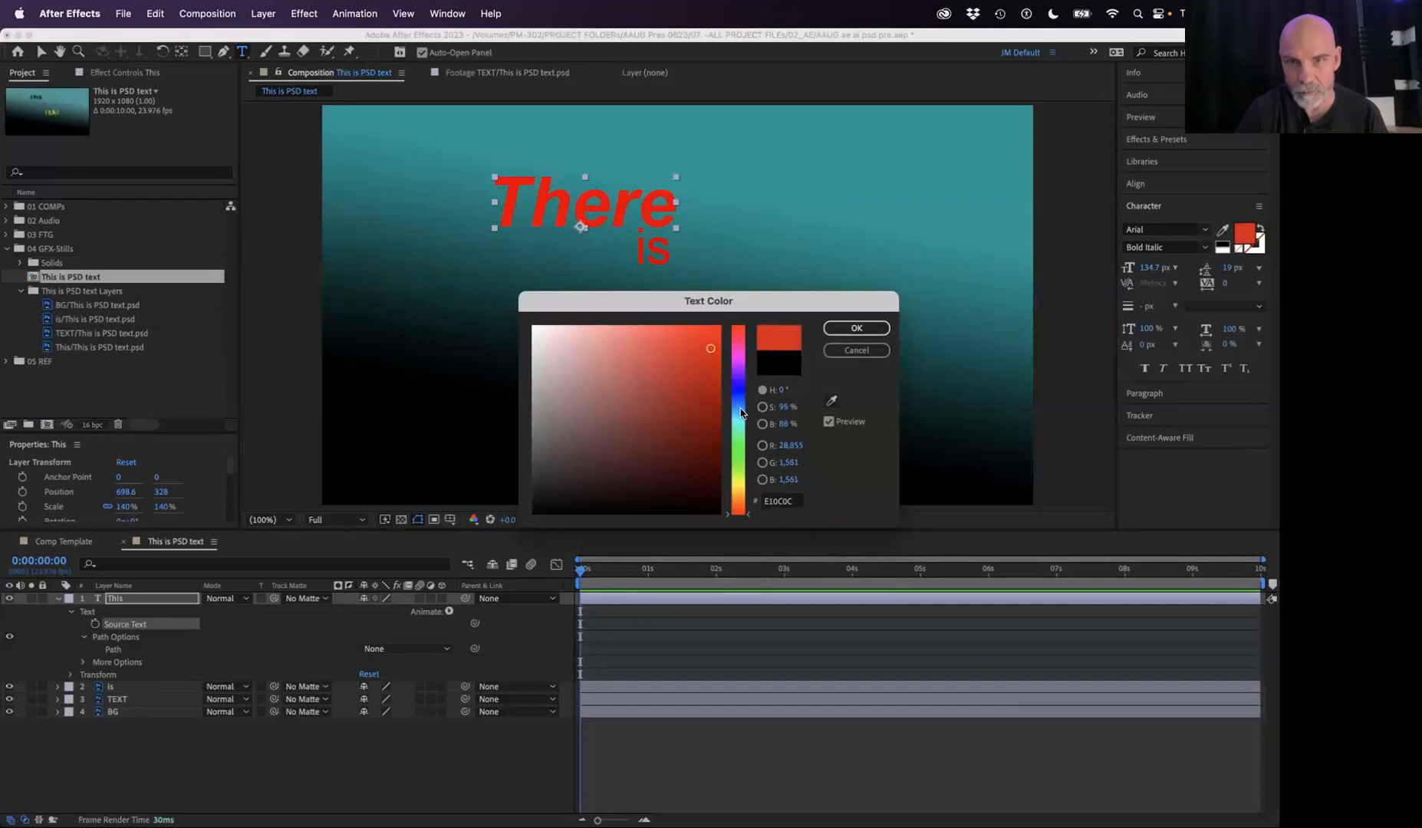
pyautogui.moveTo(741, 412); pyautogui.dragTo(741, 443)
pyautogui.click(720, 327)
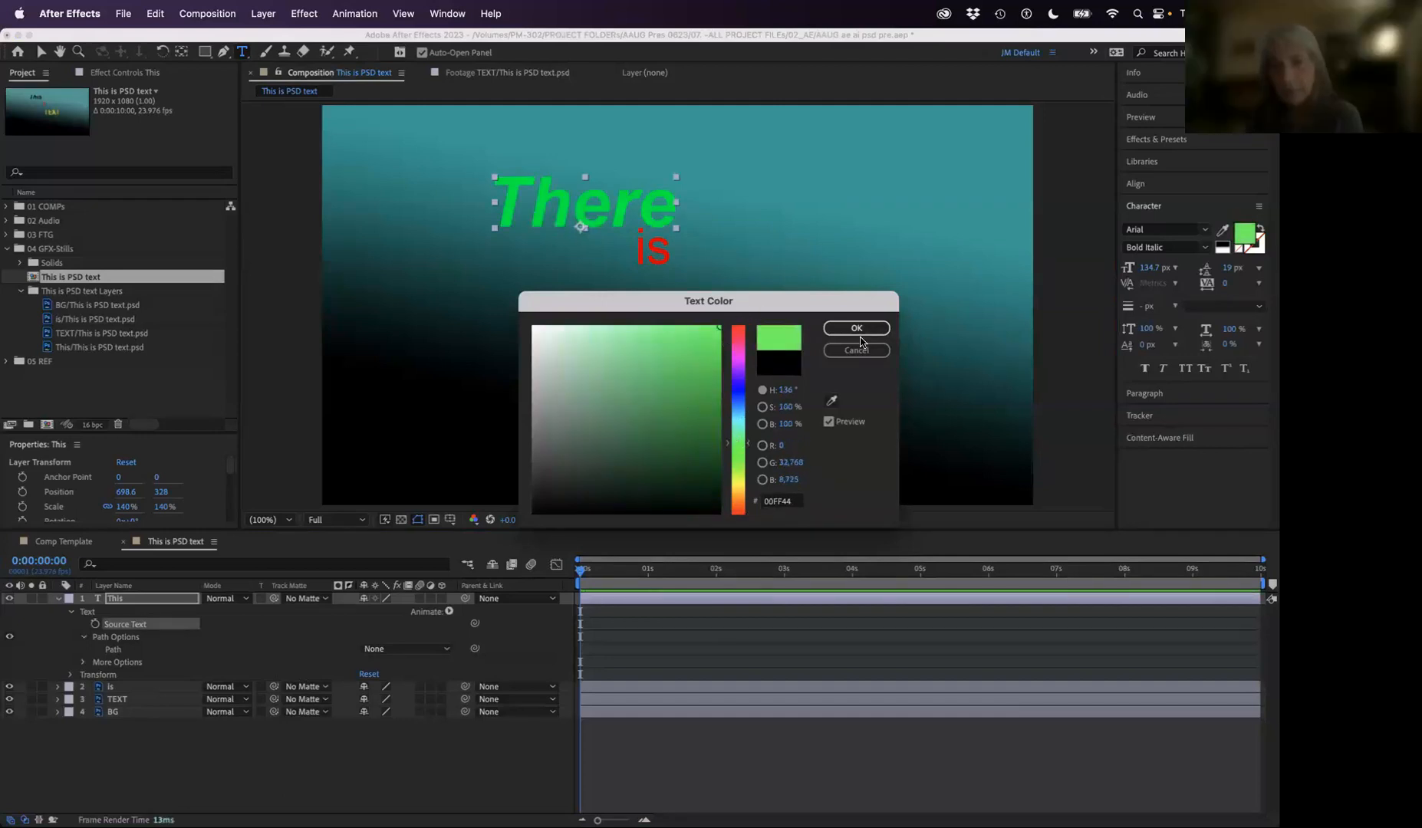
pyautogui.click(867, 329)
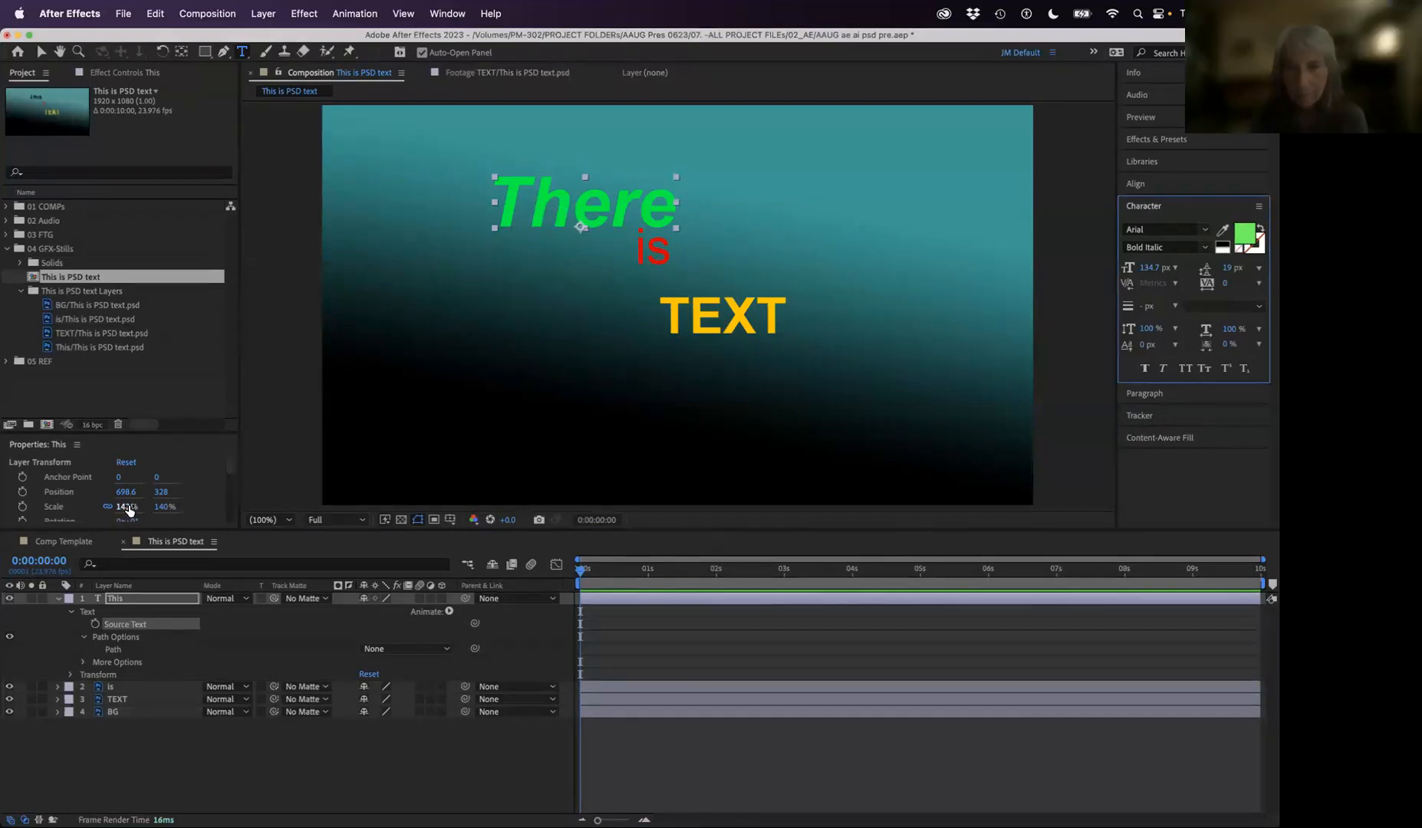
# Step: Enlarge the editable This text layer to 1102% and the TEXT layer to 1155% to compare their edges
pyautogui.moveTo(128, 511); pyautogui.dragTo(716, 236)
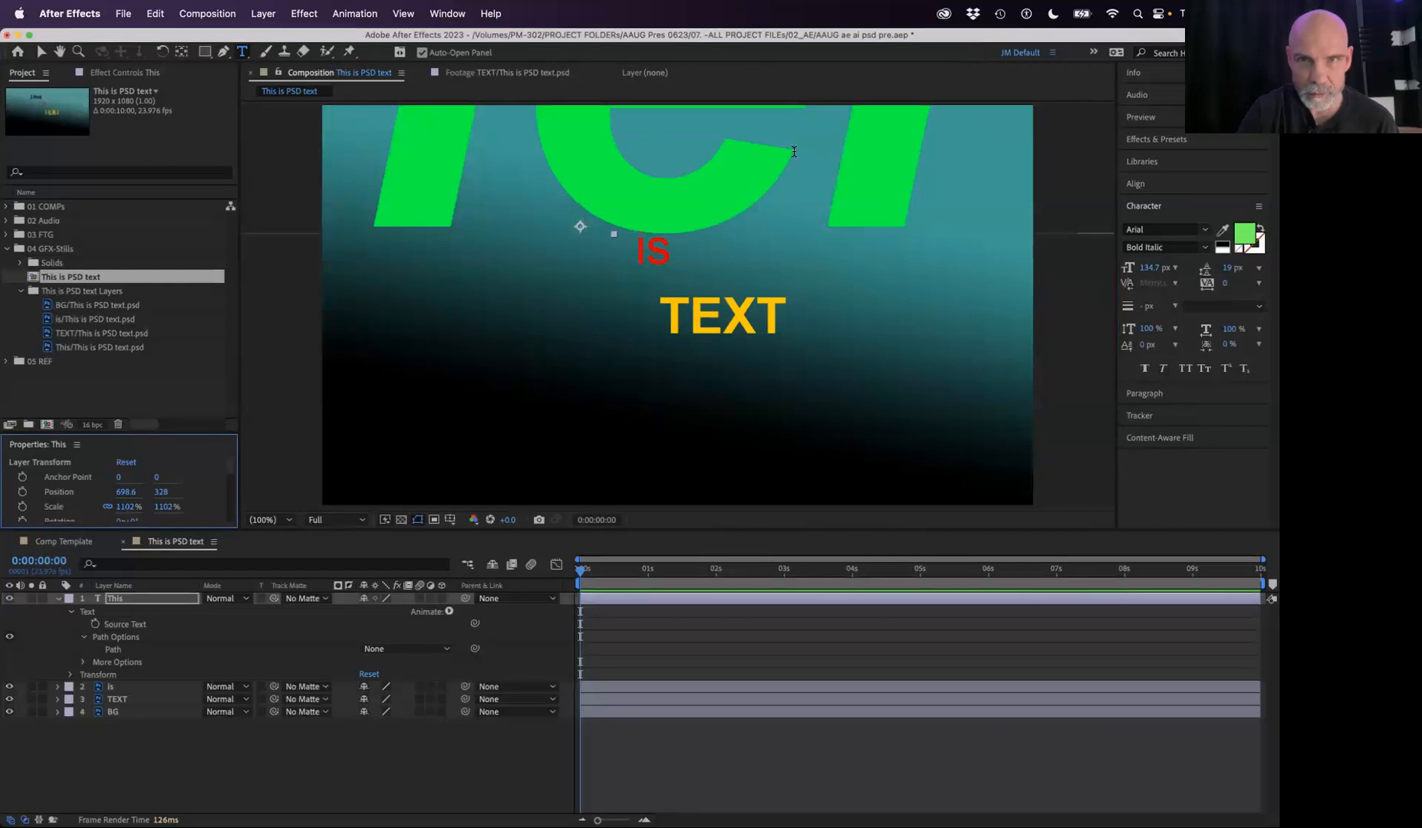
pyautogui.click(149, 702)
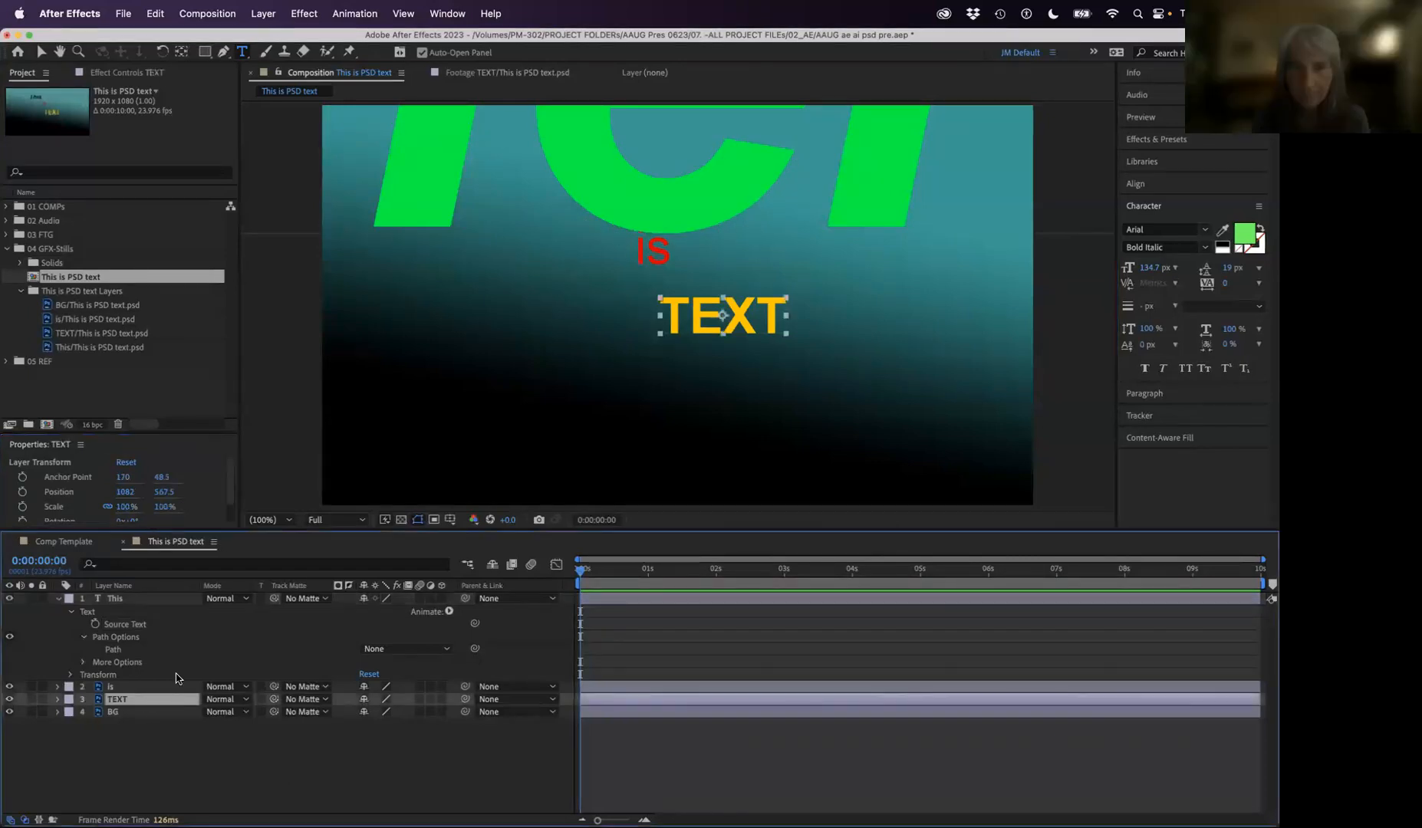
pyautogui.moveTo(199, 500); pyautogui.dragTo(856, 454)
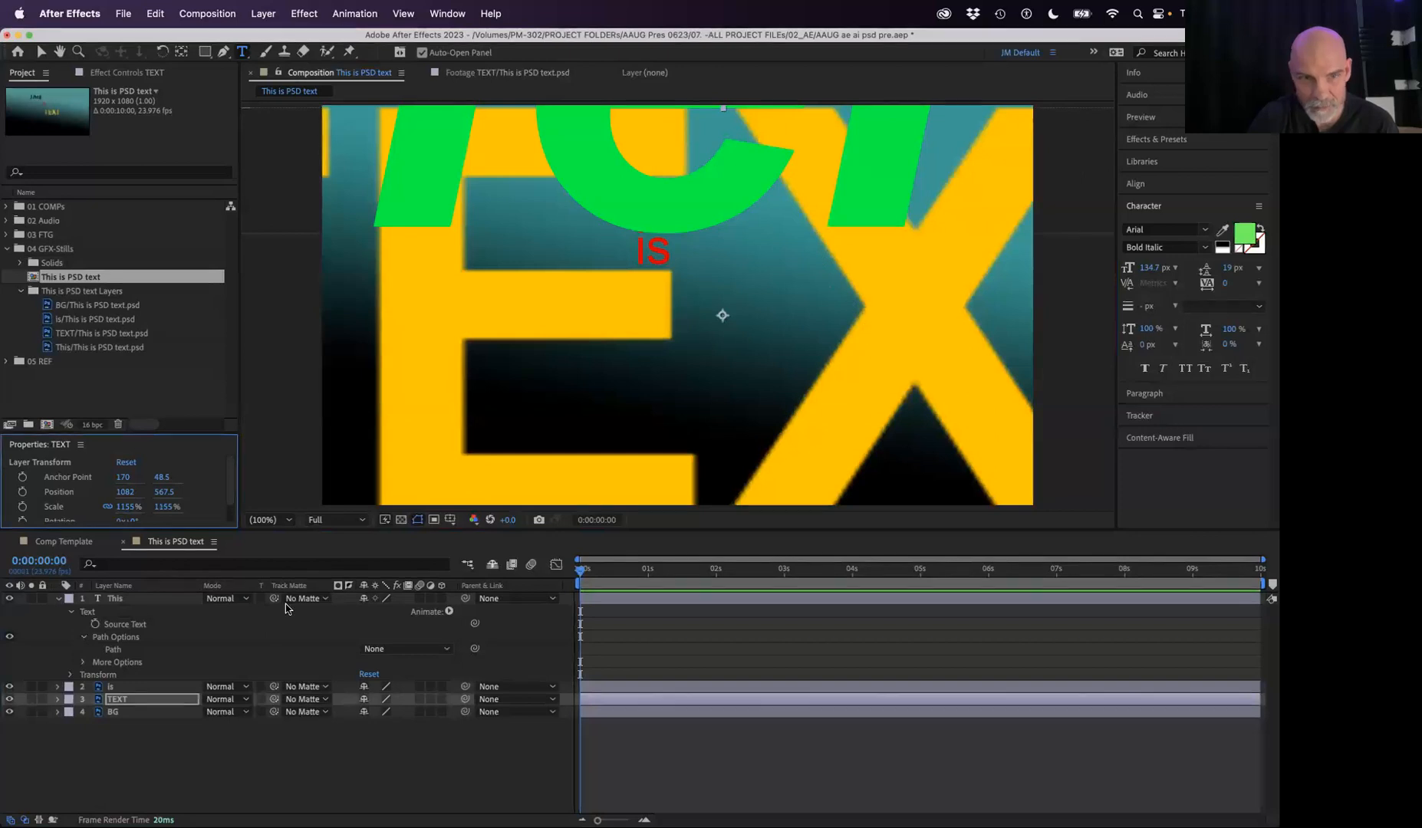
# Step: Undo the scale changes on the TEXT and This layers
pyautogui.click(118, 703)
pyautogui.press('super+z')
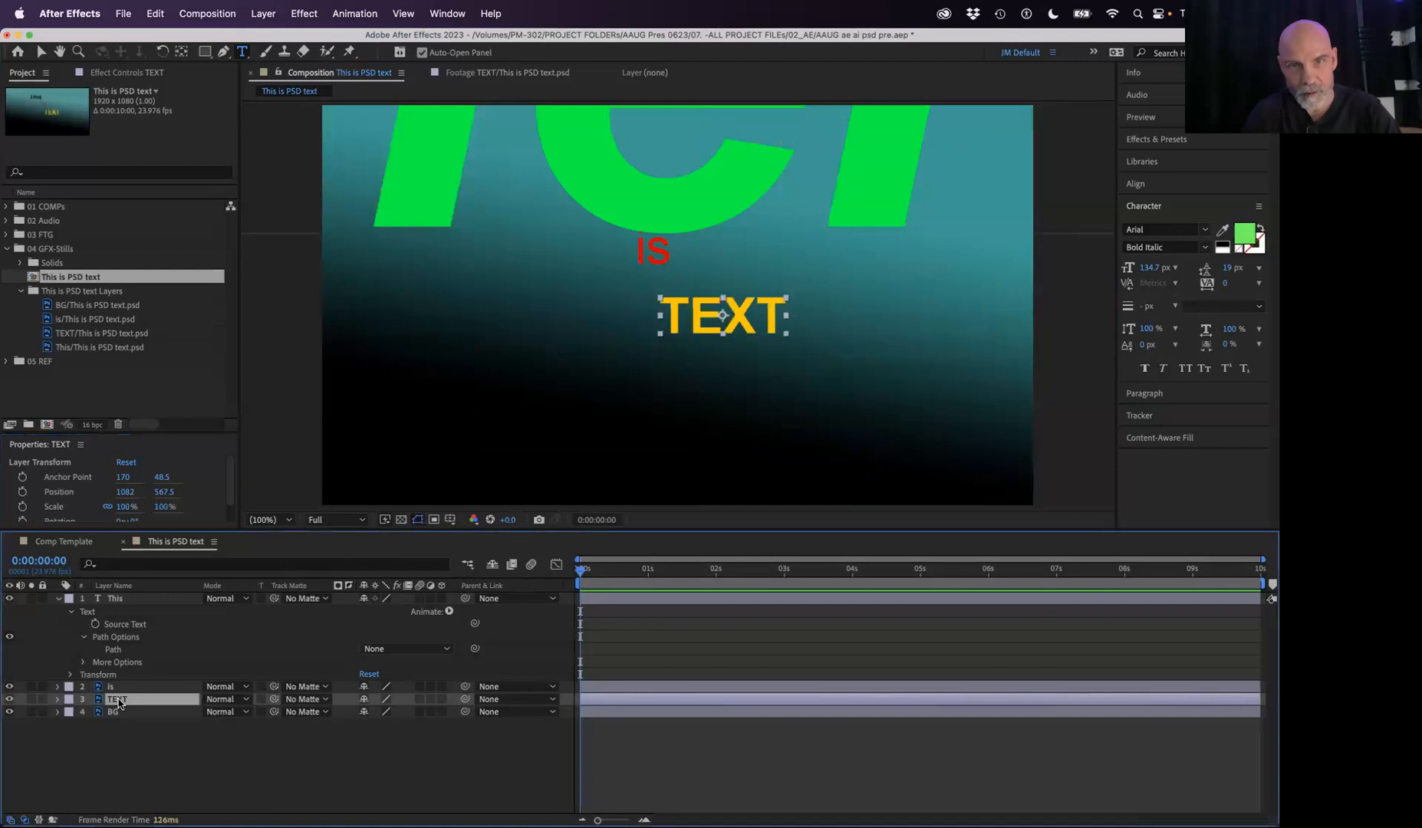
pyautogui.press('super+z')
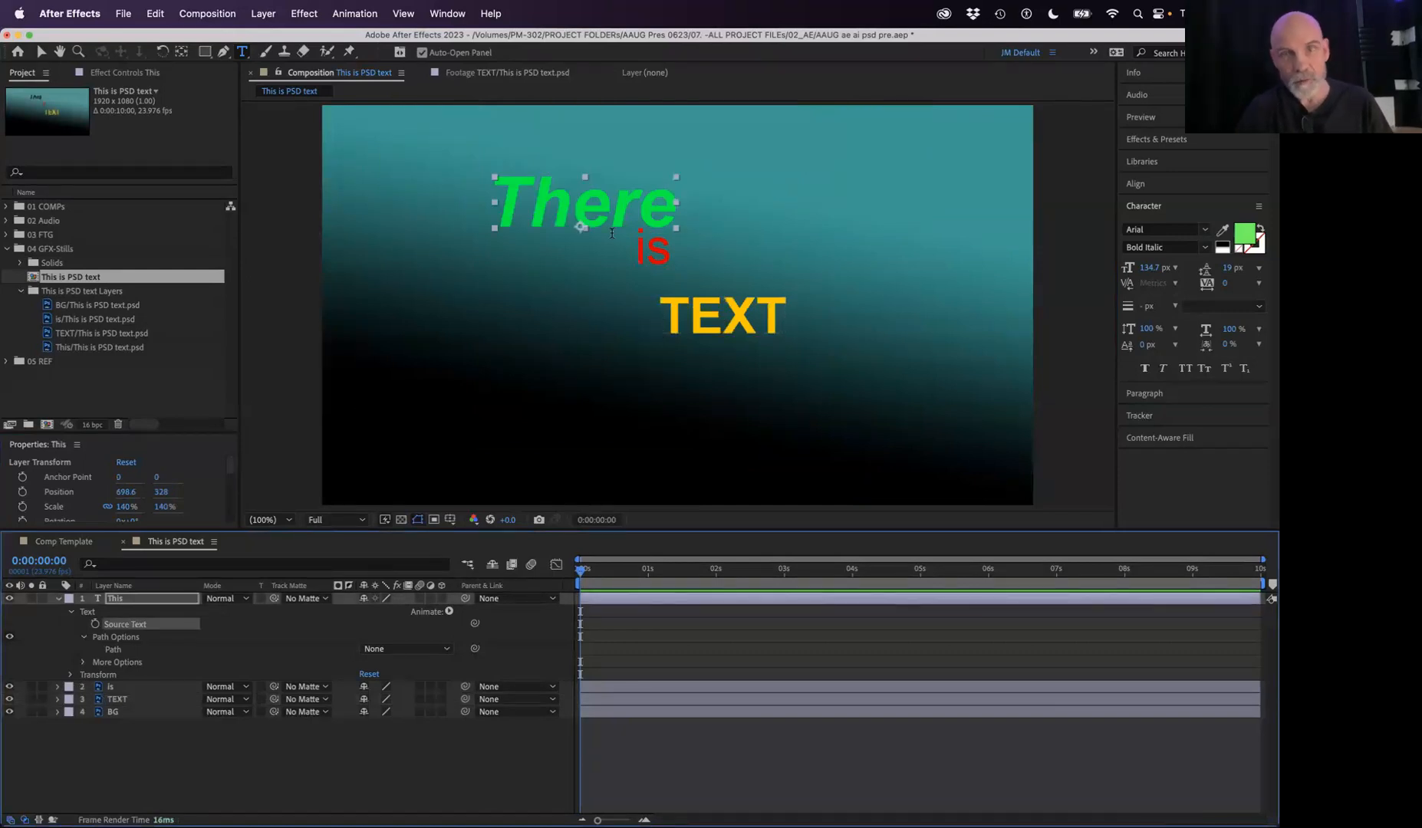
# Step: Convert the is and TEXT Photoshop layers to editable text
pyautogui.doubleClick(649, 251)
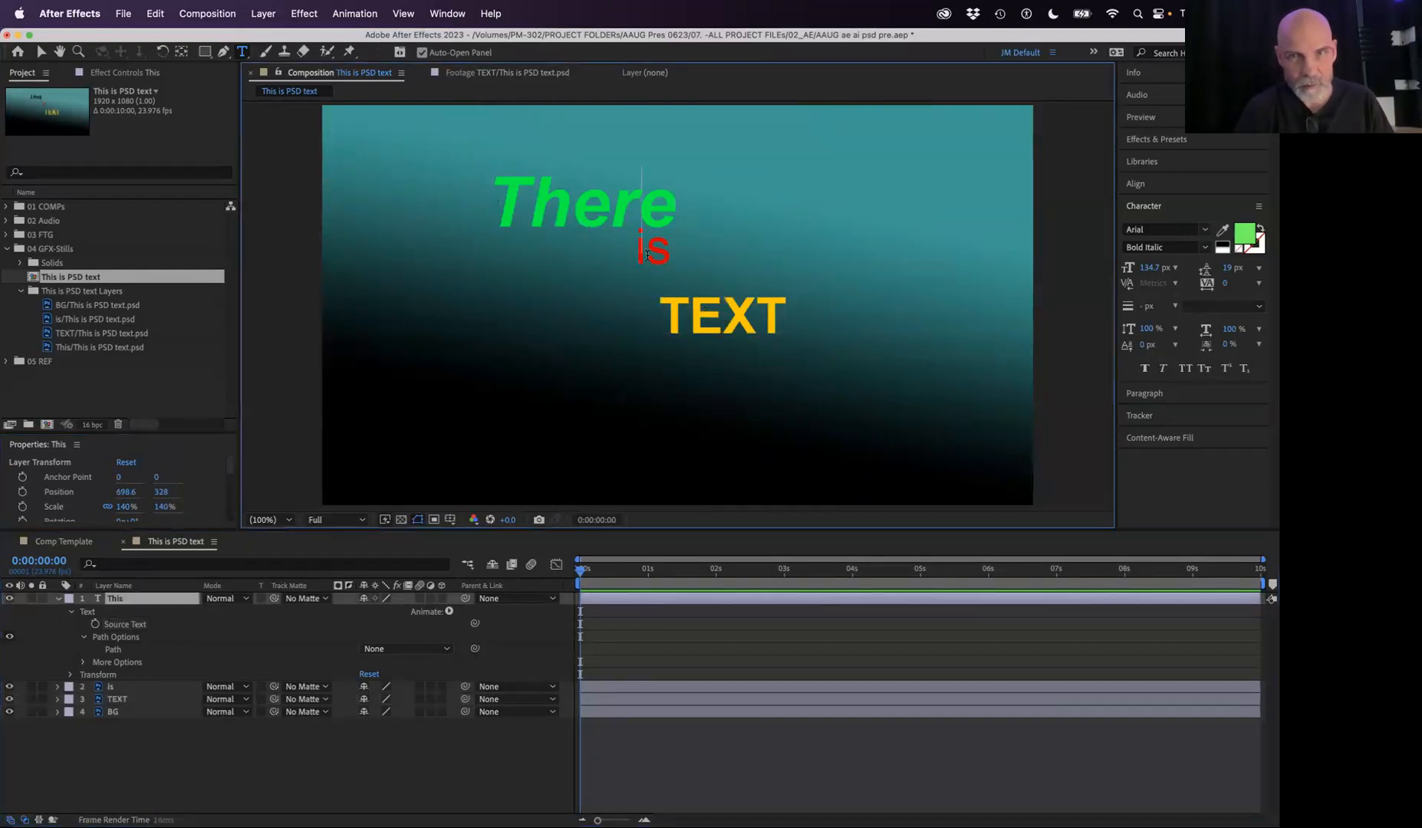
pyautogui.click(137, 687)
pyautogui.rightClick(137, 688)
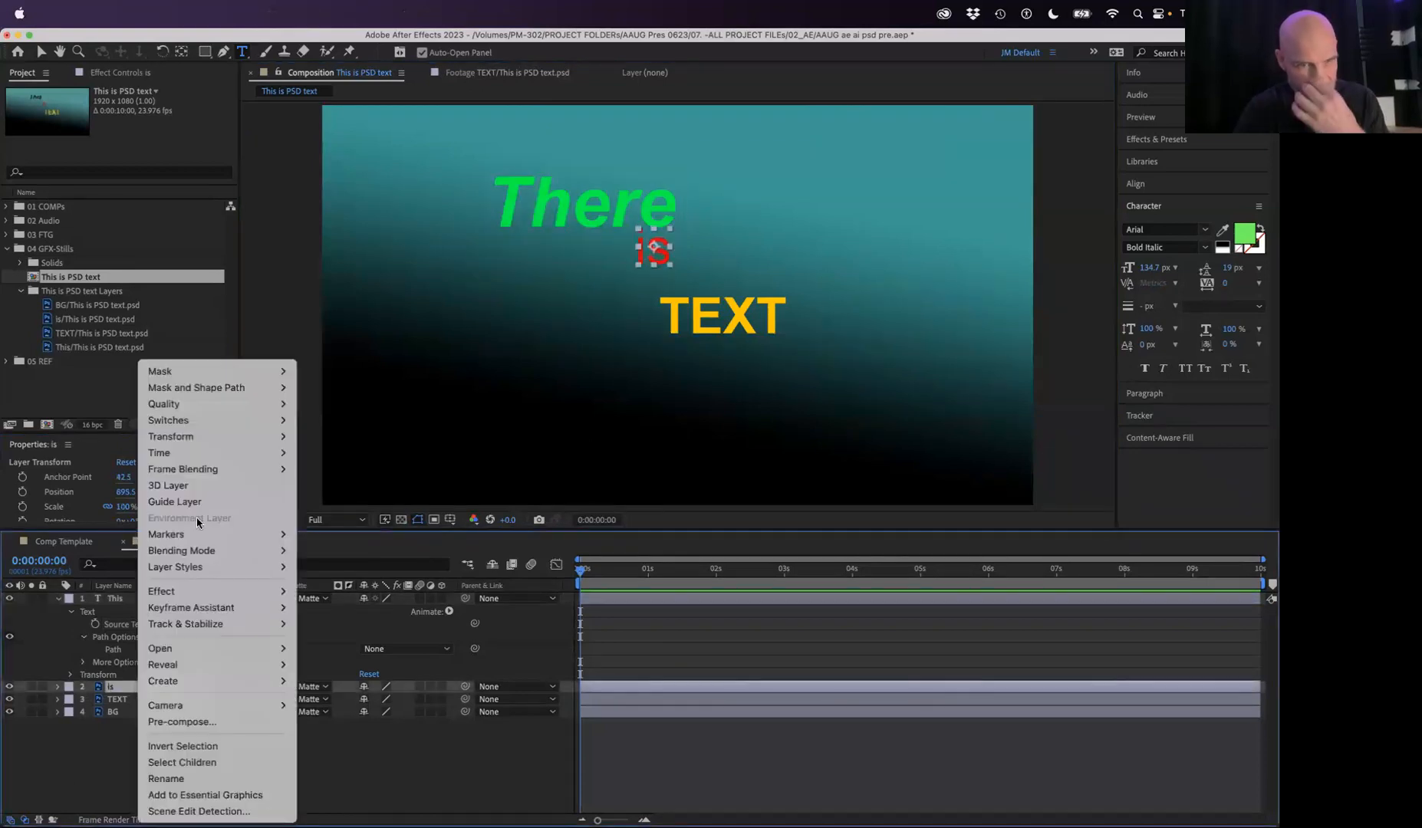
pyautogui.moveTo(223, 683)
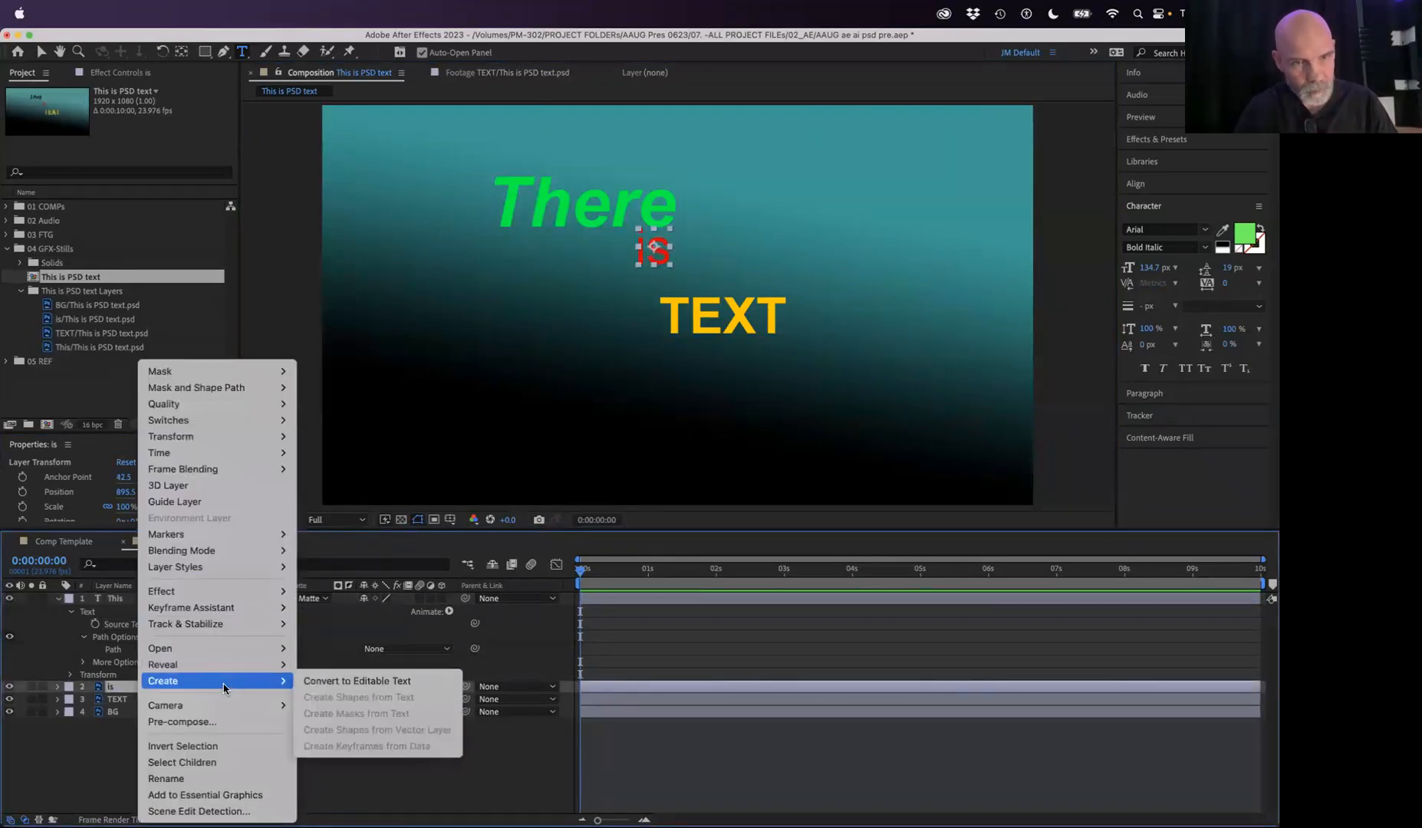
pyautogui.click(357, 681)
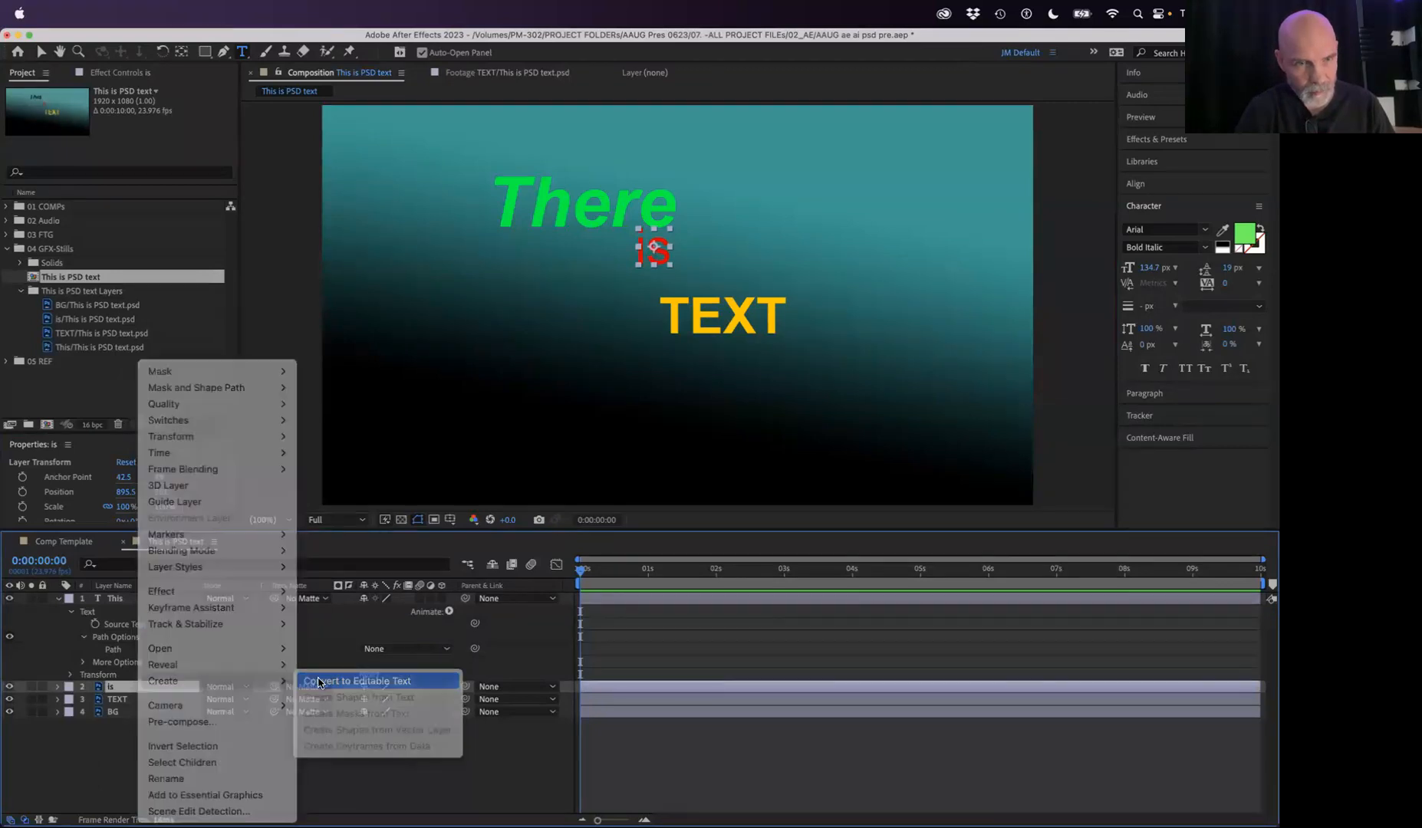
pyautogui.rightClick(131, 702)
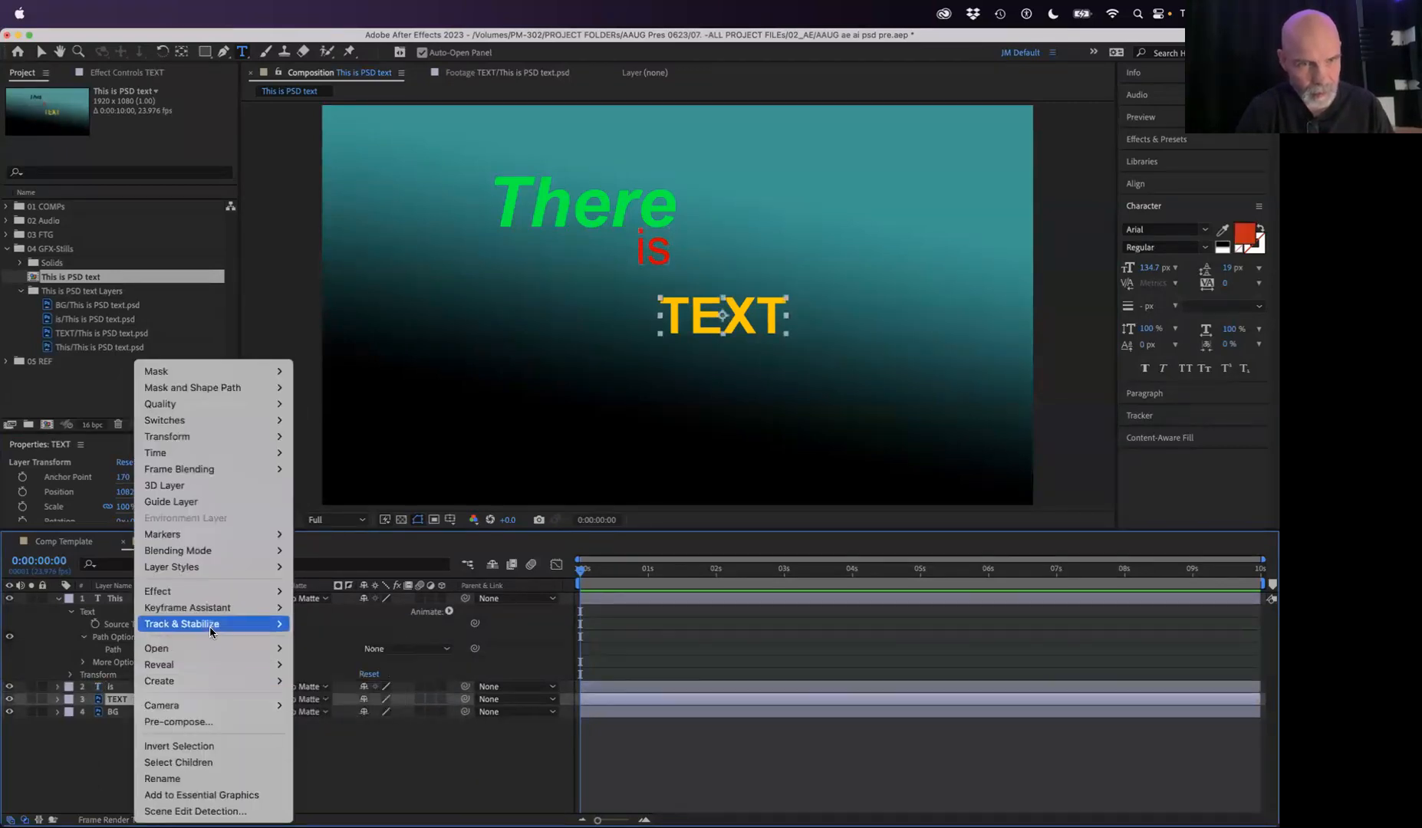
pyautogui.moveTo(222, 681)
pyautogui.click(354, 682)
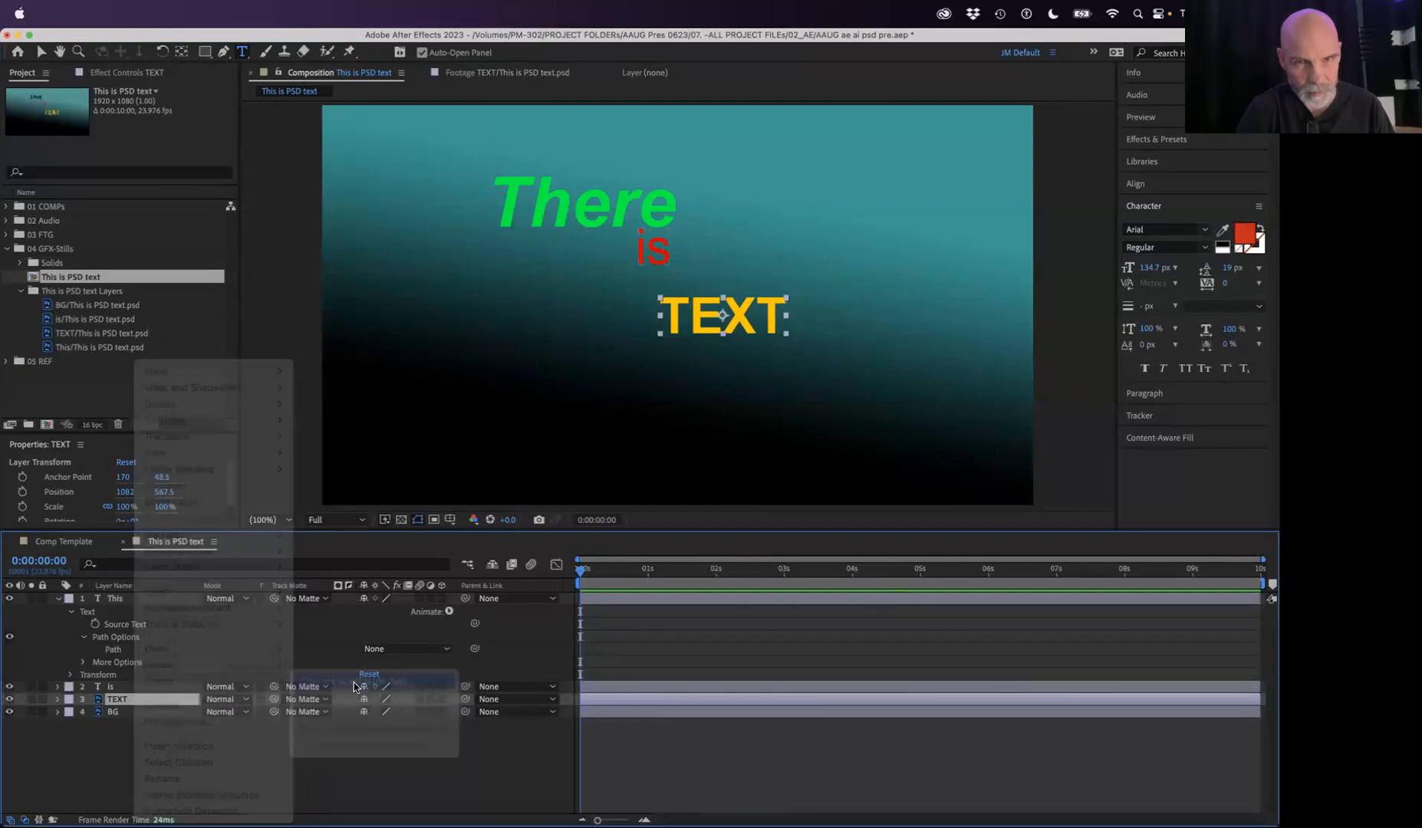
# Step: Replace the wording of the TEXT layer with "A MOMENT"
pyautogui.doubleClick(758, 315)
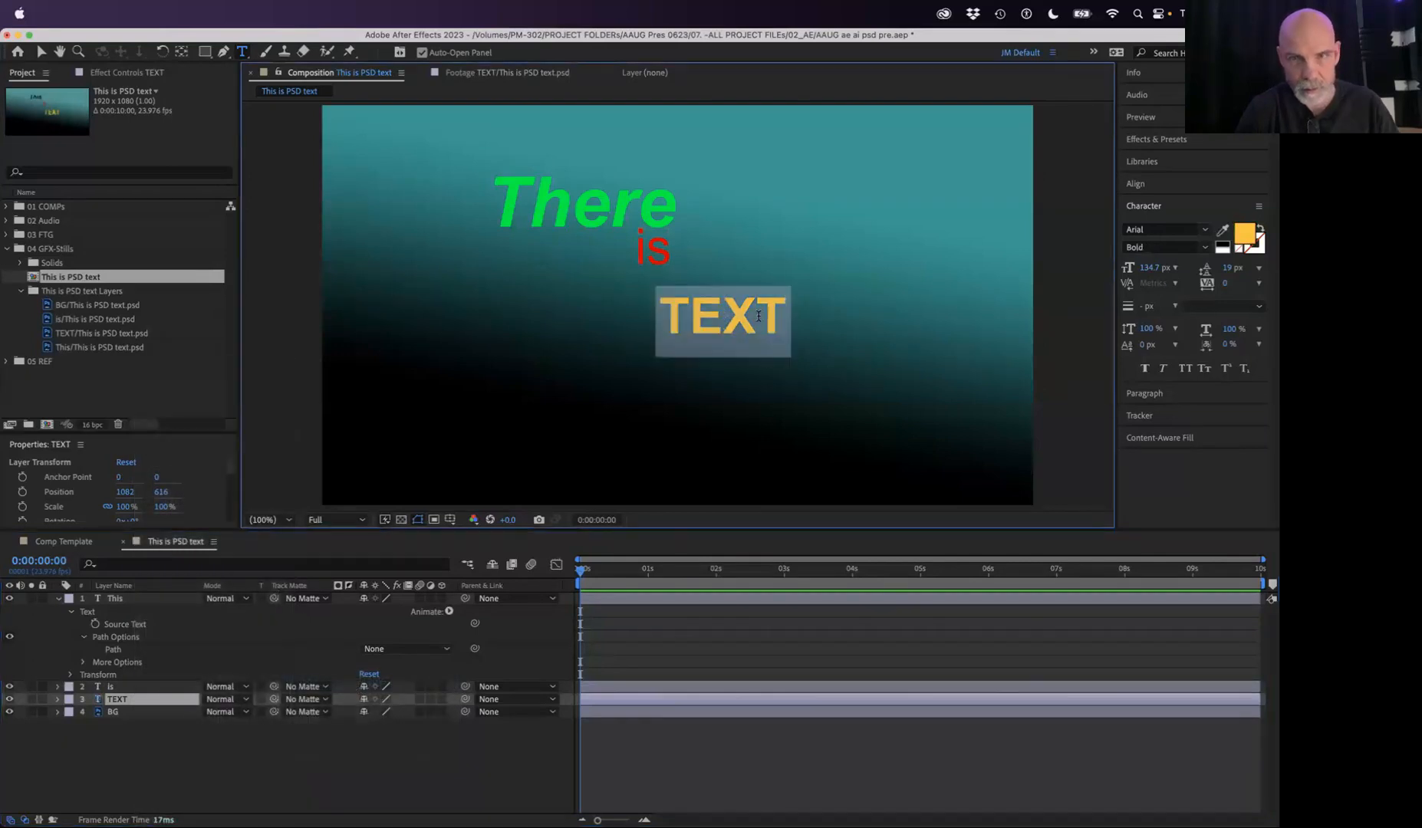
pyautogui.write('A ')
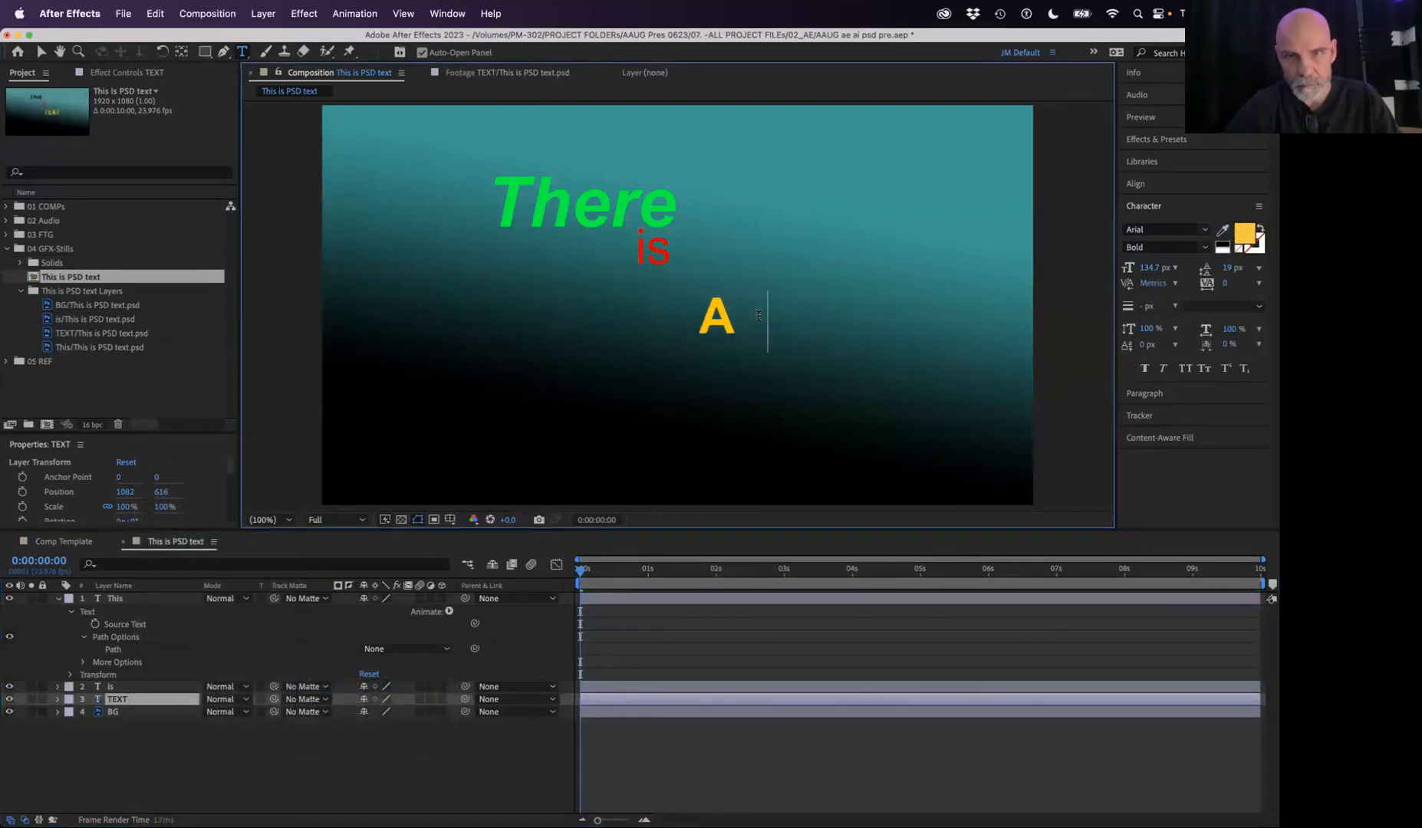
pyautogui.write('MOMENT')
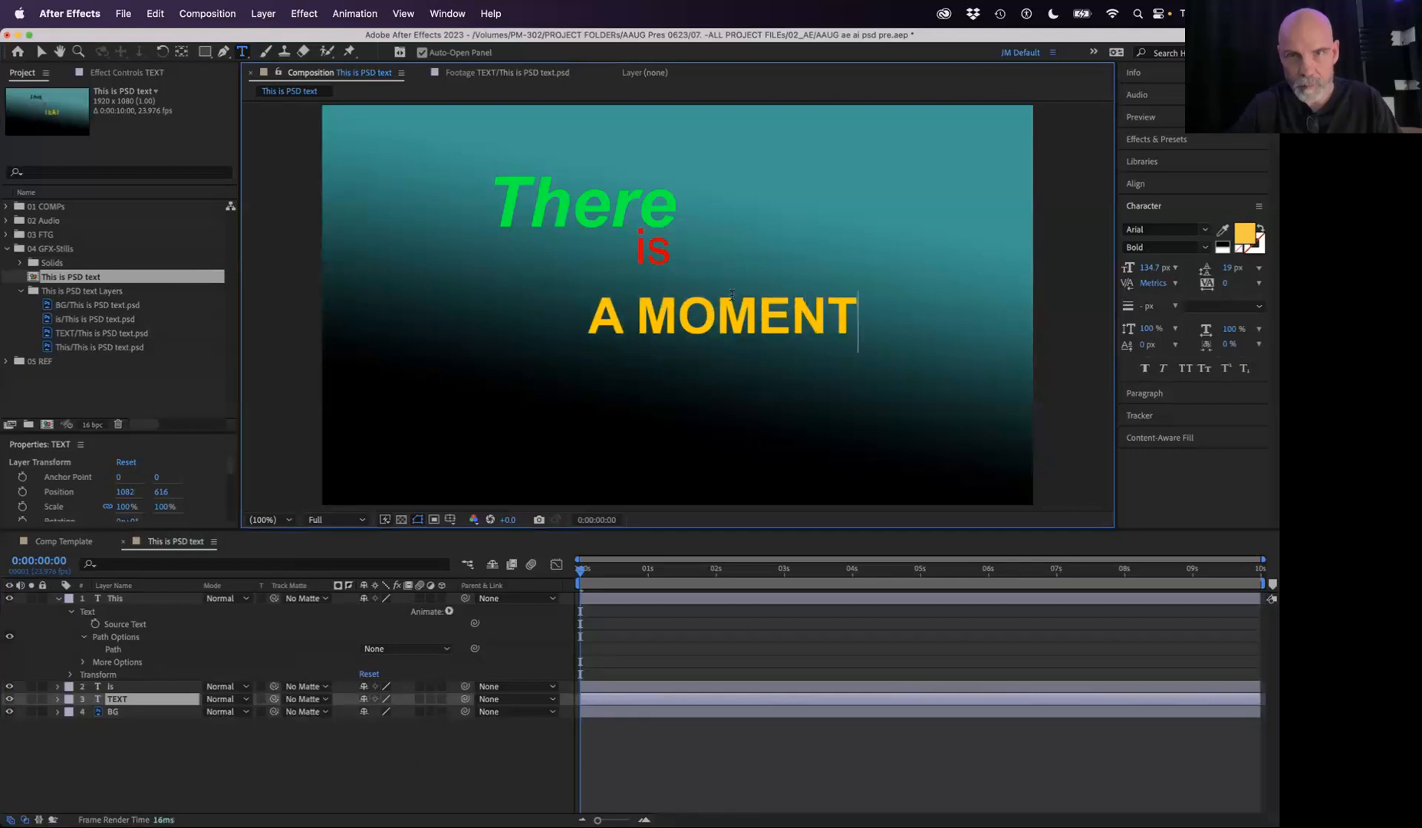
# Step: Set the fill color of the whole "A MOMENT" line to white and deselect it
pyautogui.tripleClick(731, 328)
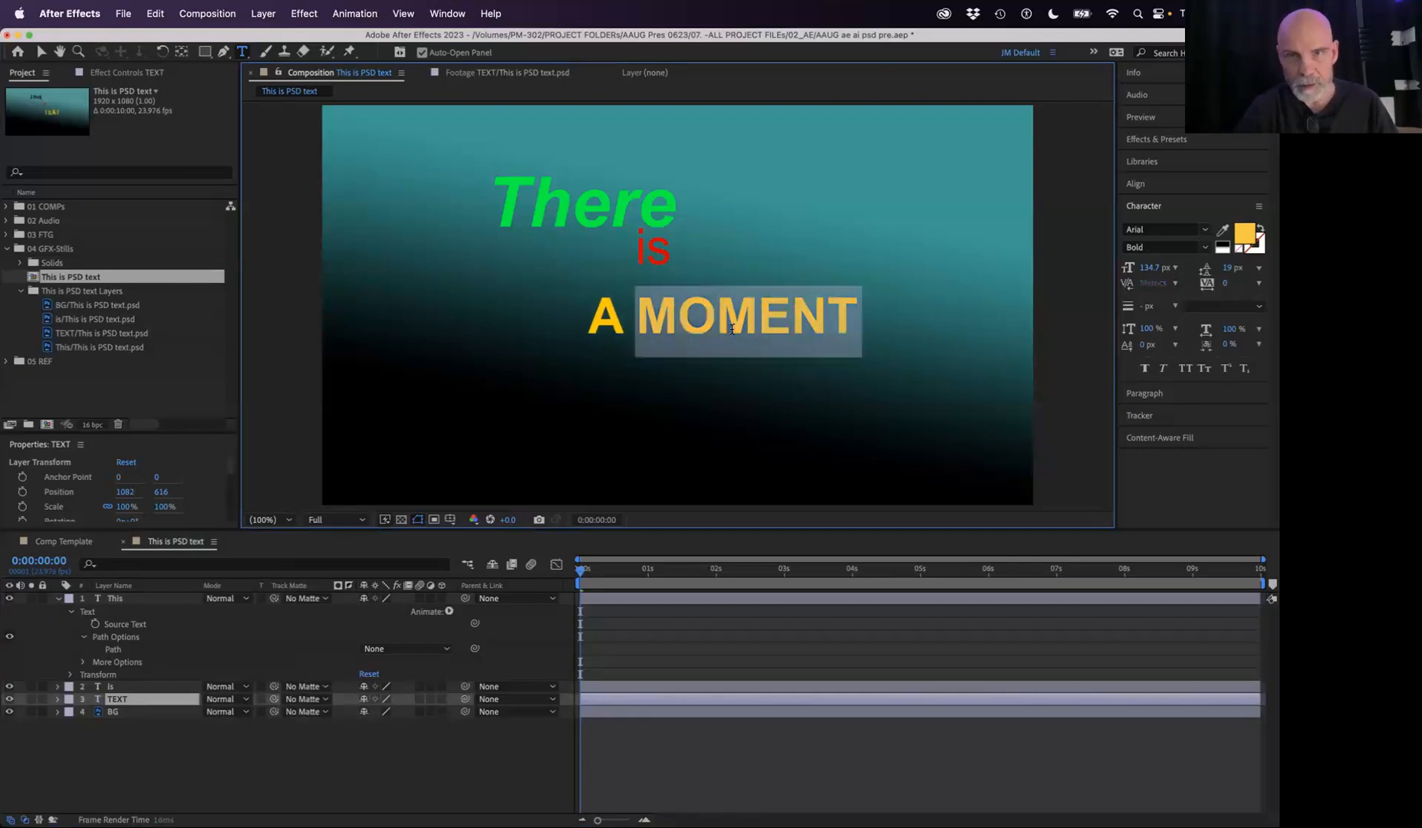
pyautogui.click(1245, 233)
pyautogui.click(569, 366)
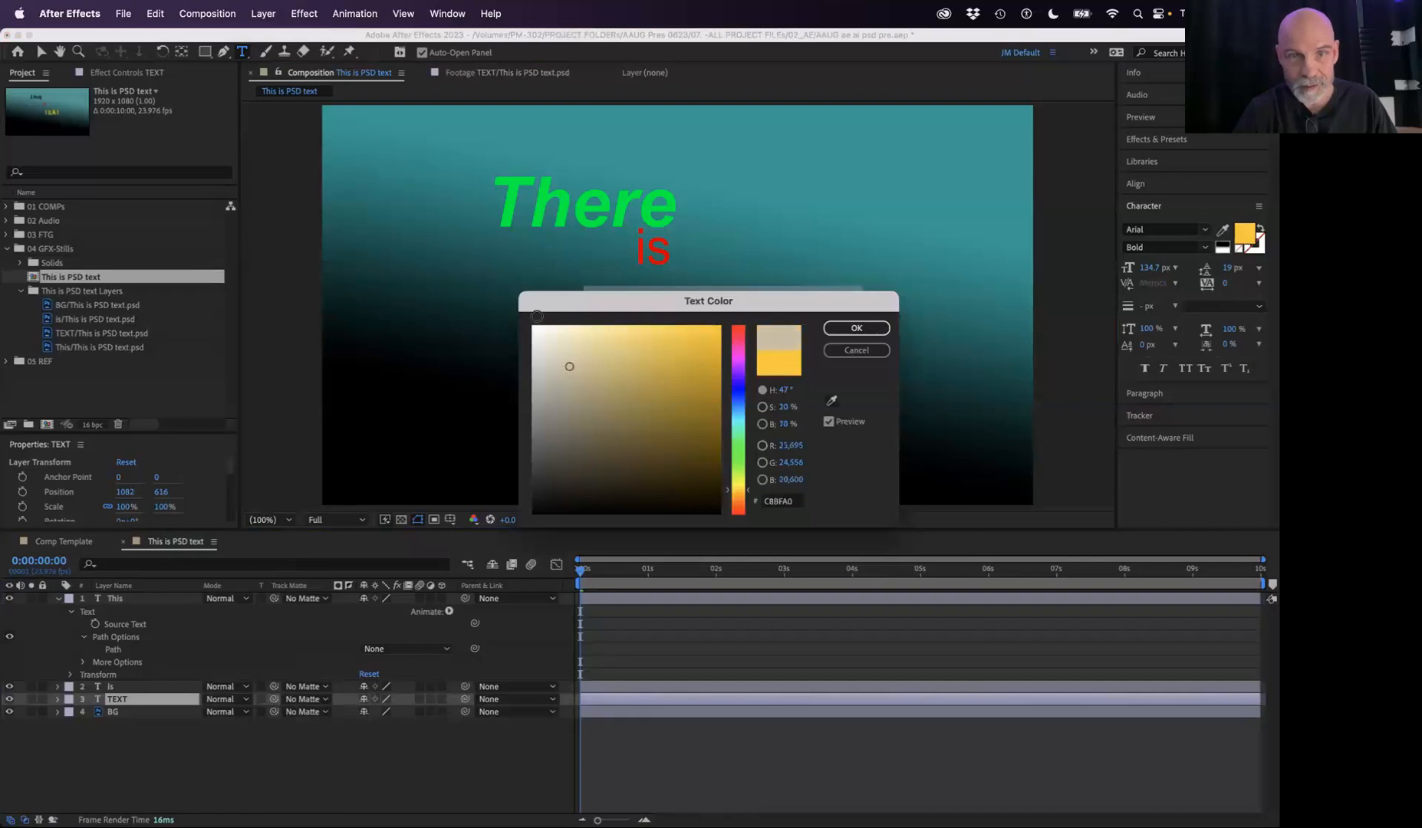
pyautogui.click(537, 316)
pyautogui.click(856, 327)
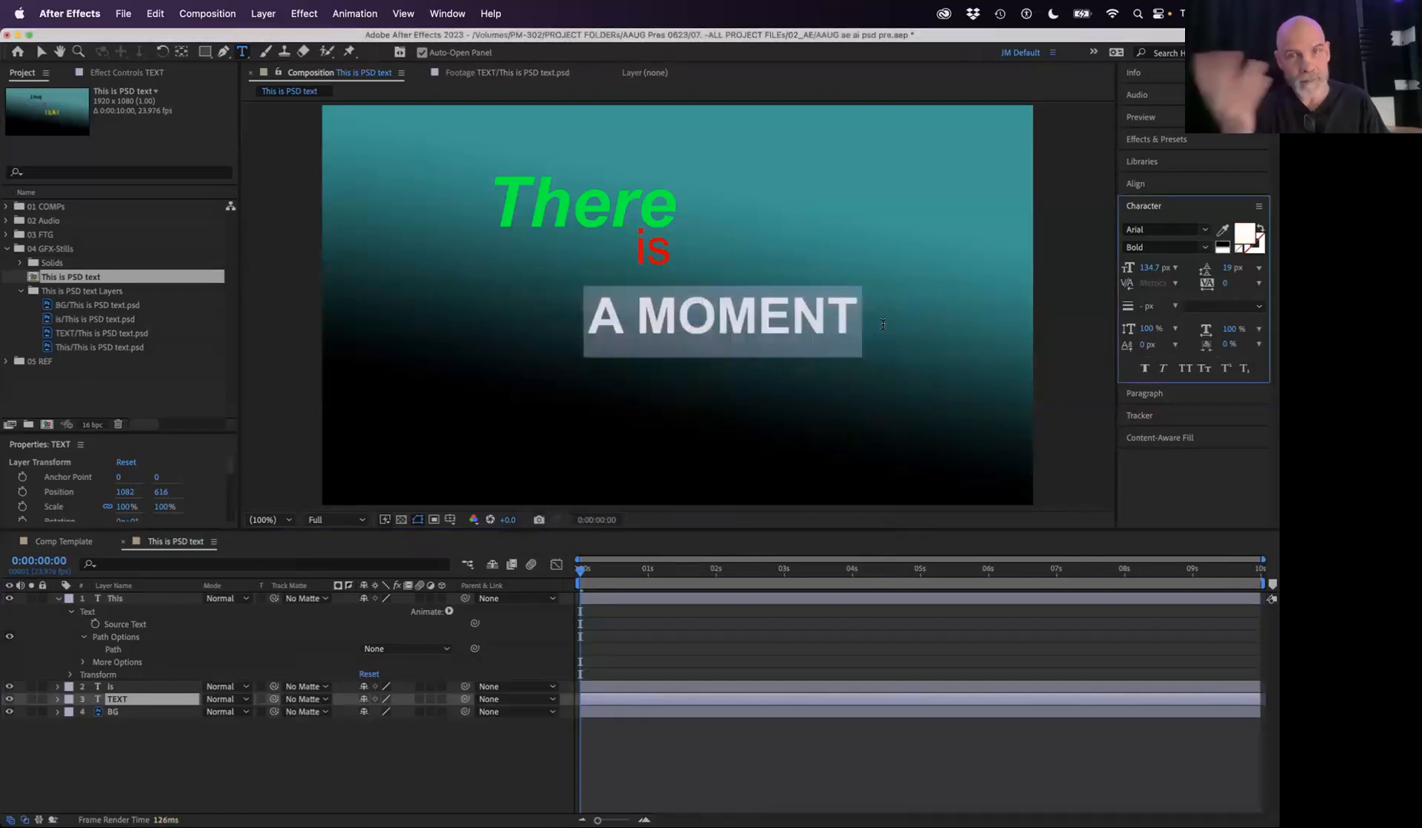
pyautogui.click(166, 719)
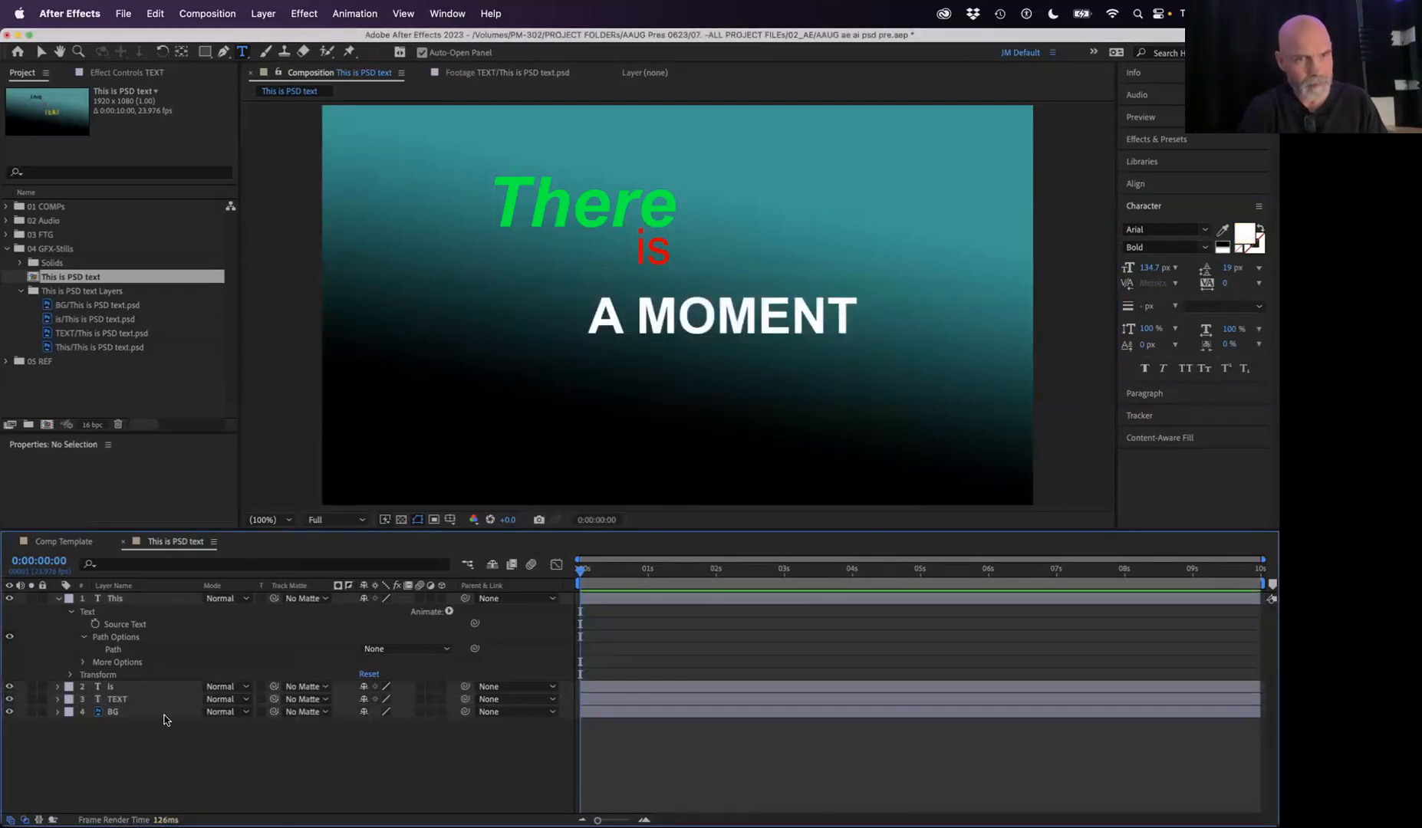
# Step: Set the is layer's vertical position to 466 and deselect the layer
pyautogui.click(162, 686)
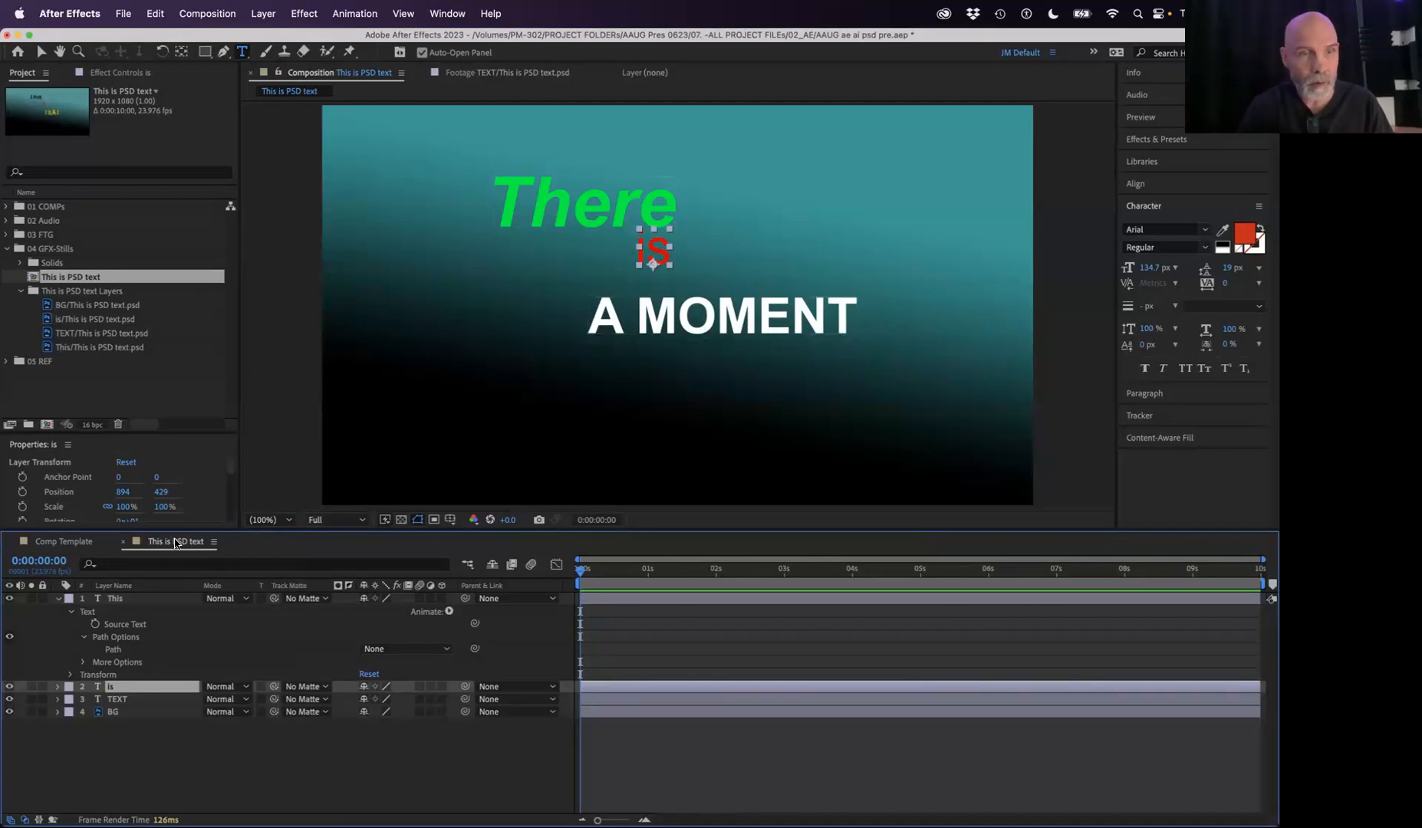
pyautogui.moveTo(161, 492); pyautogui.dragTo(191, 490)
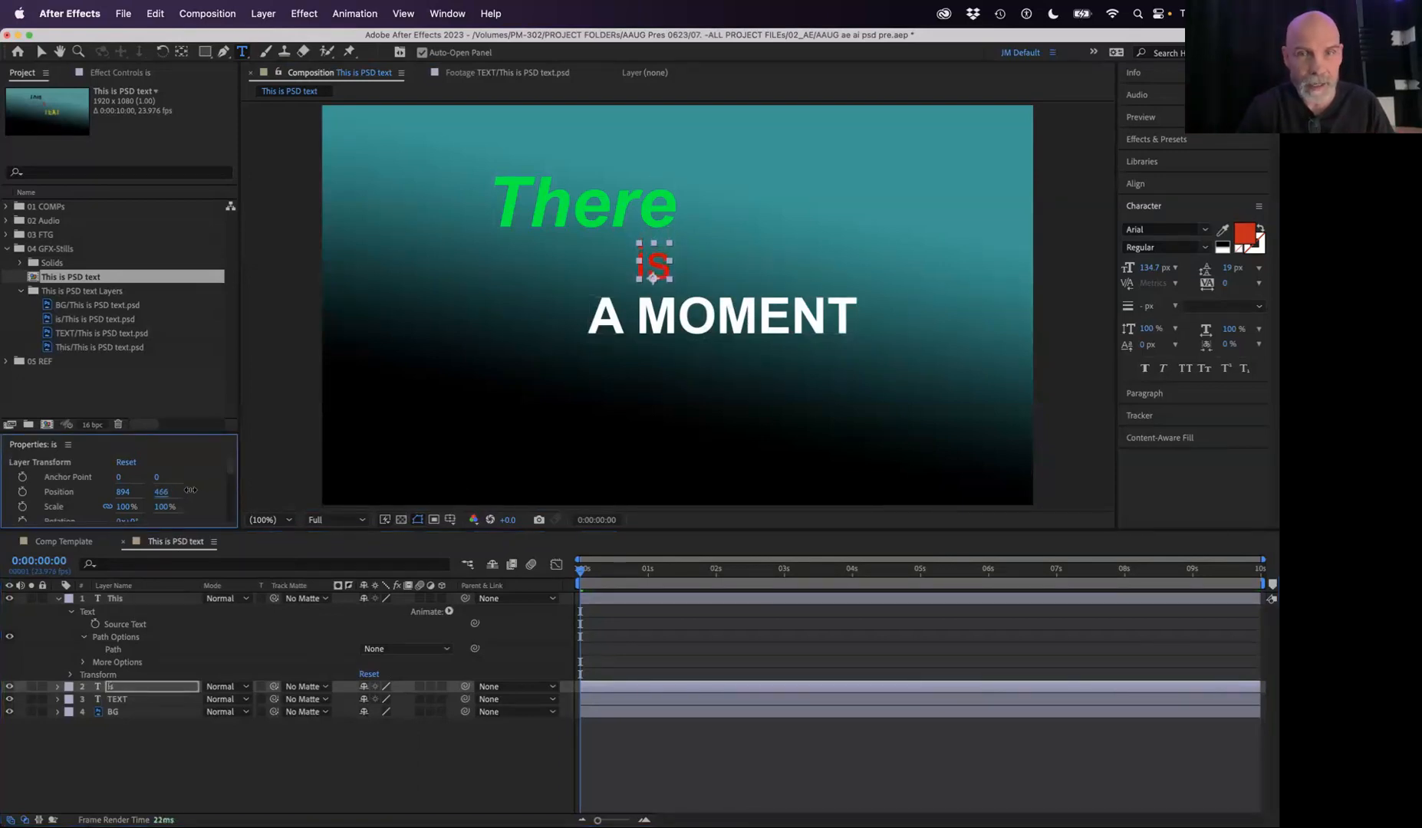
pyautogui.click(175, 753)
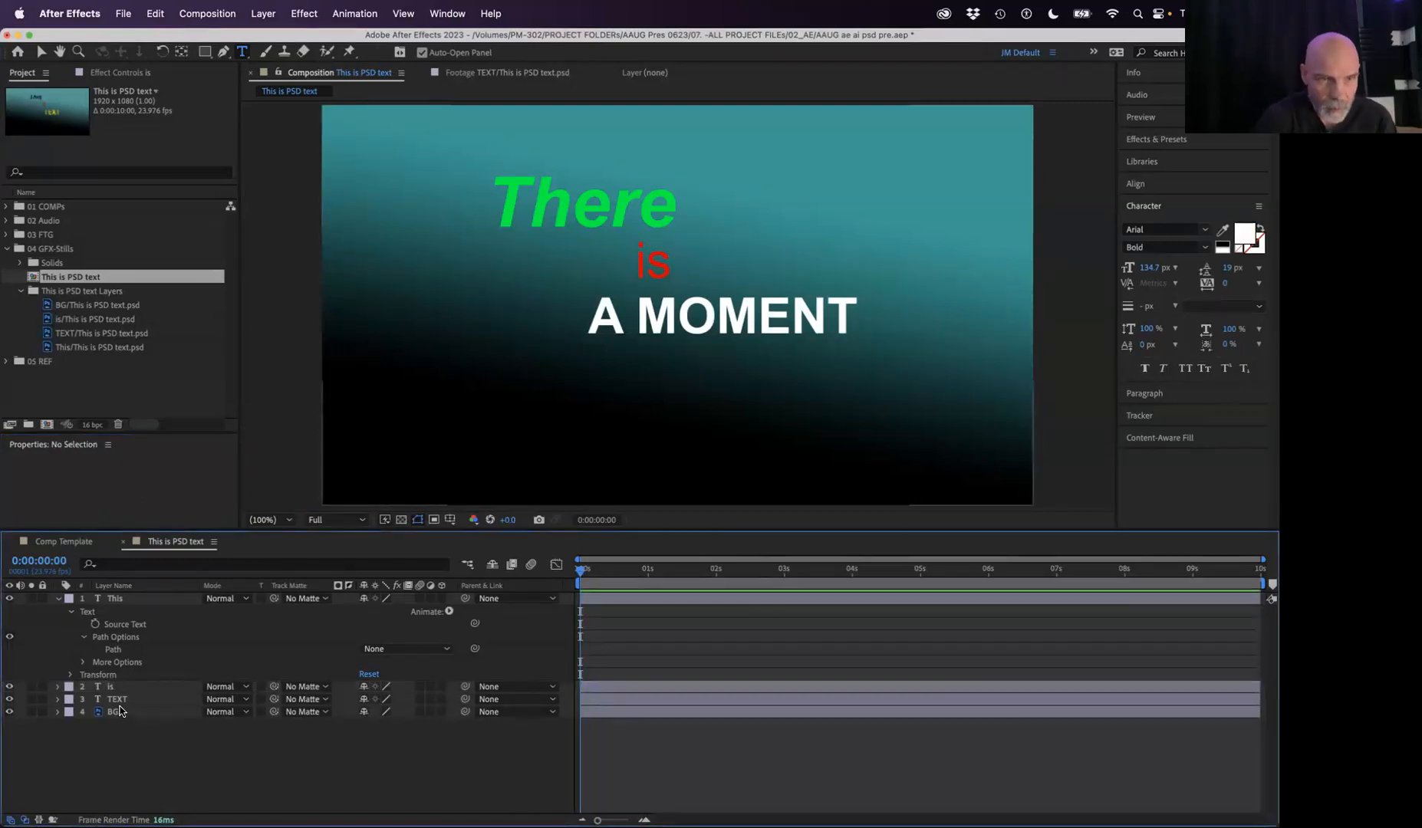
# Step: Collapse the This layer's properties and reveal the BG layer's Gradient Overlay style settings
pyautogui.click(57, 599)
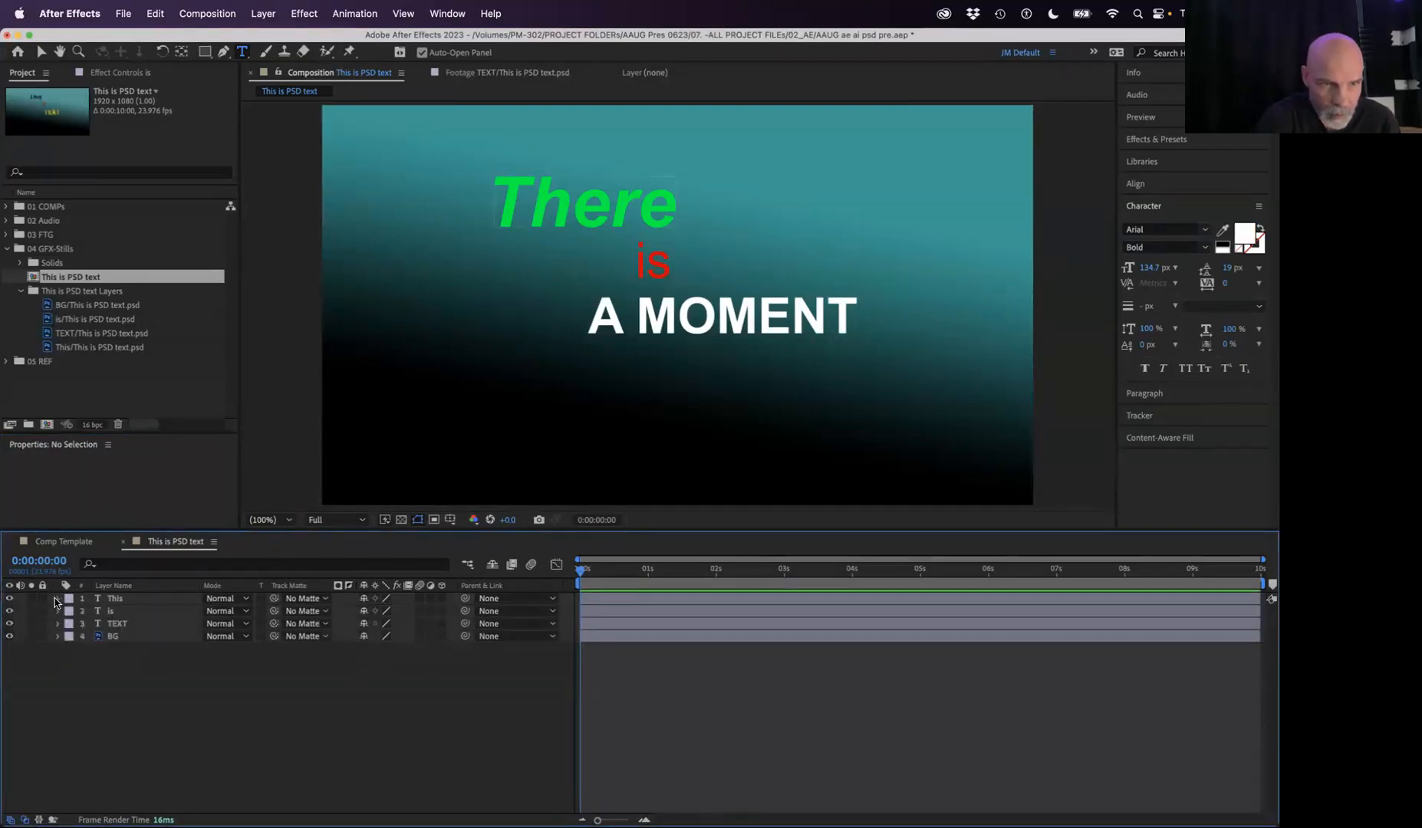
pyautogui.click(423, 497)
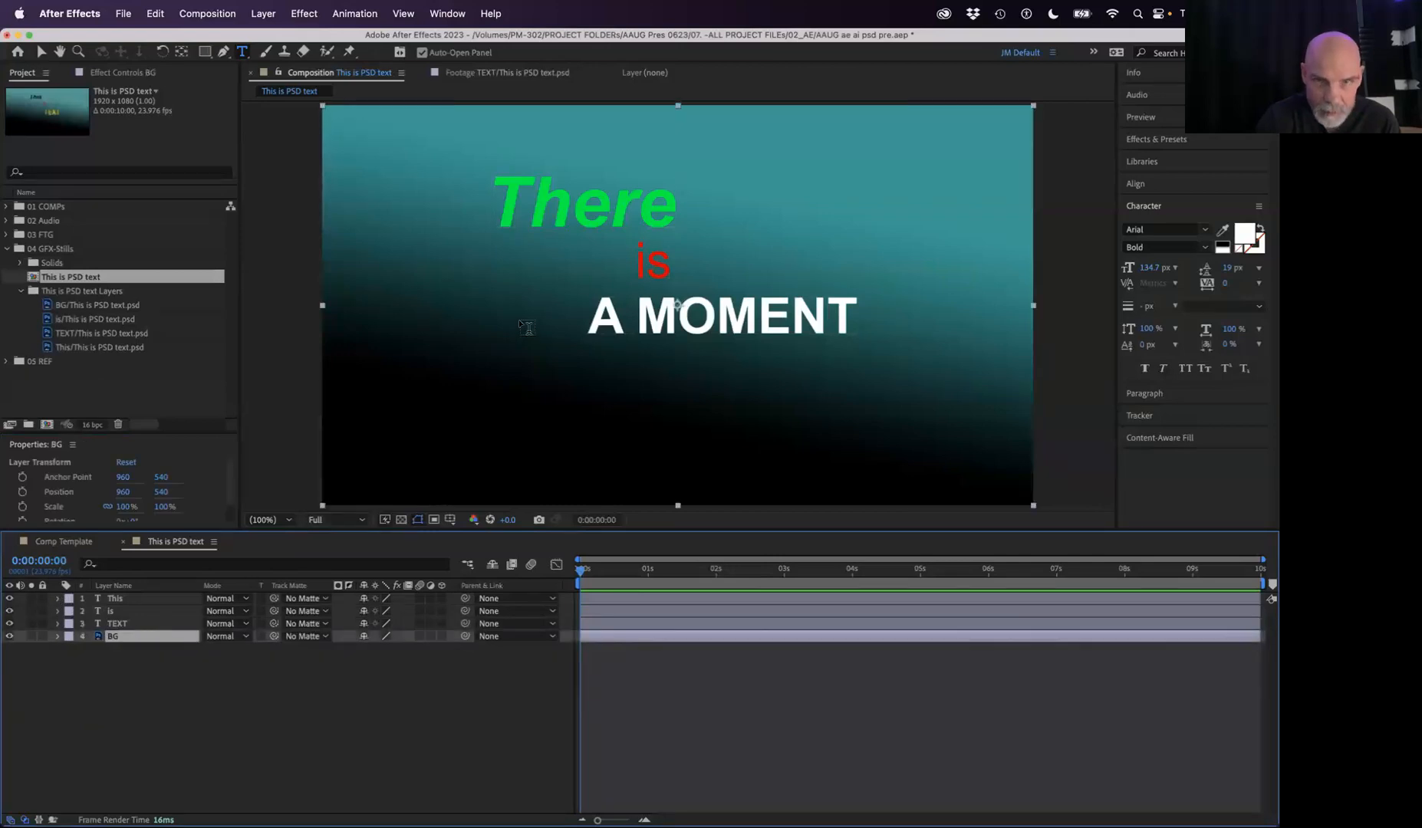
pyautogui.click(58, 637)
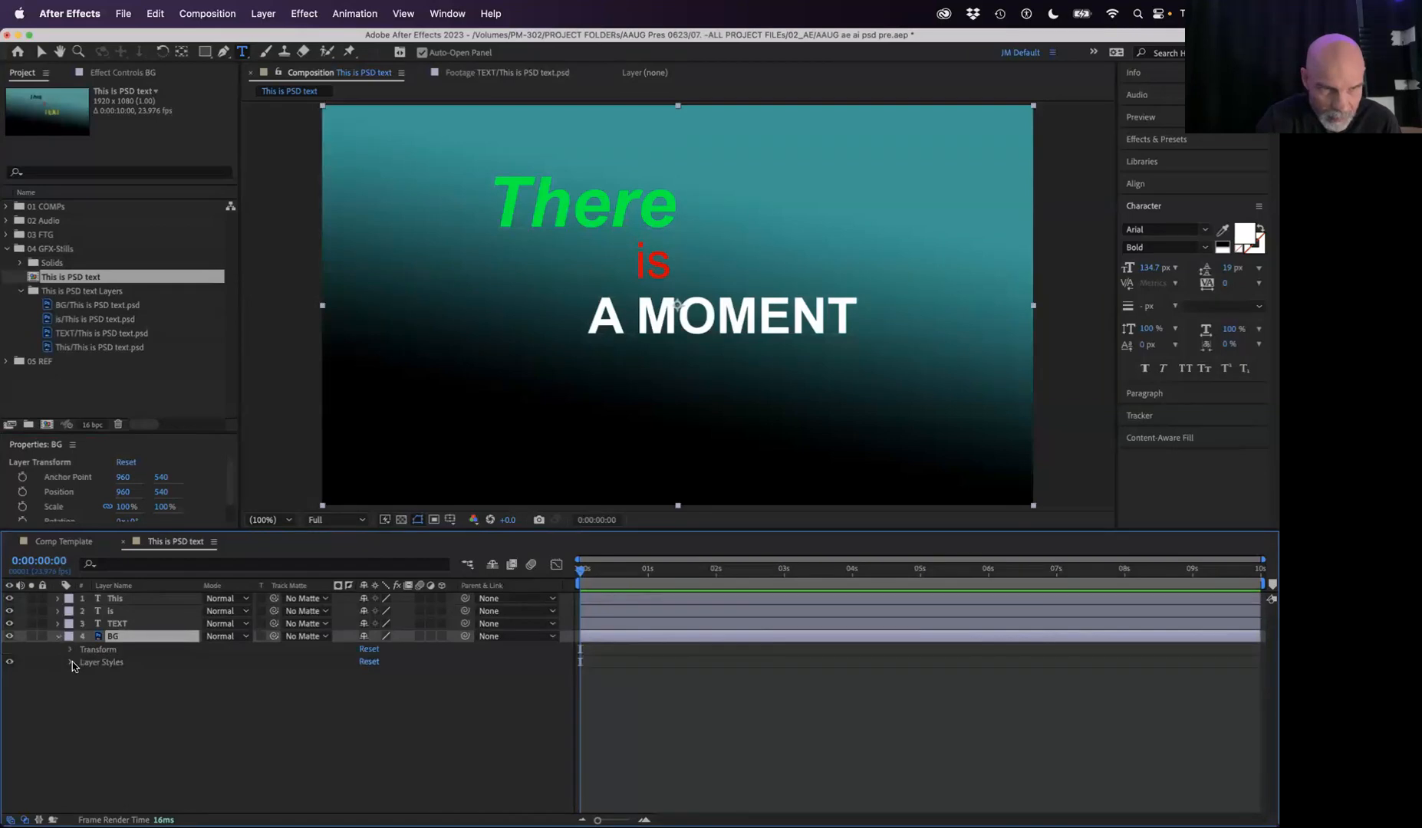
pyautogui.click(72, 662)
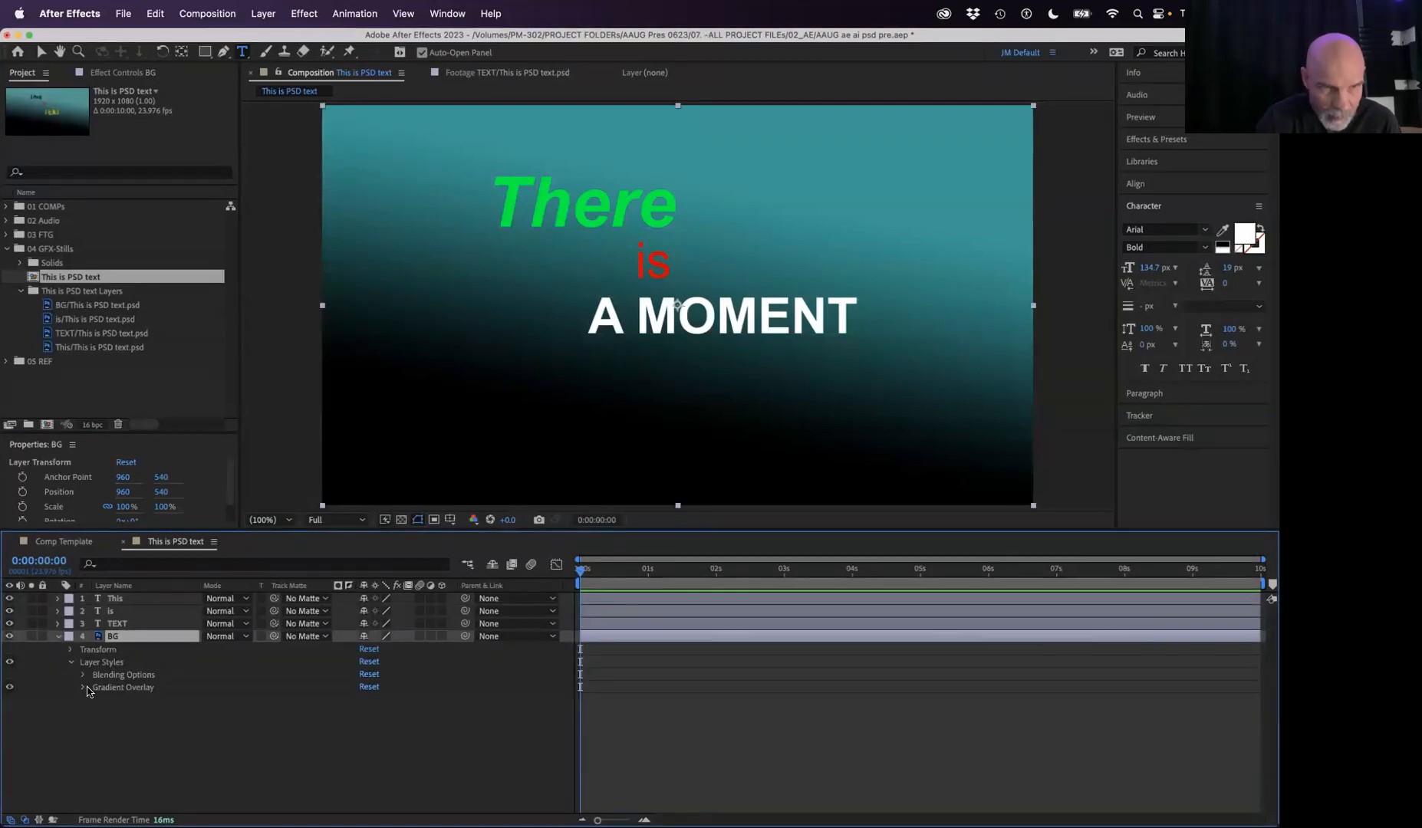
pyautogui.click(82, 688)
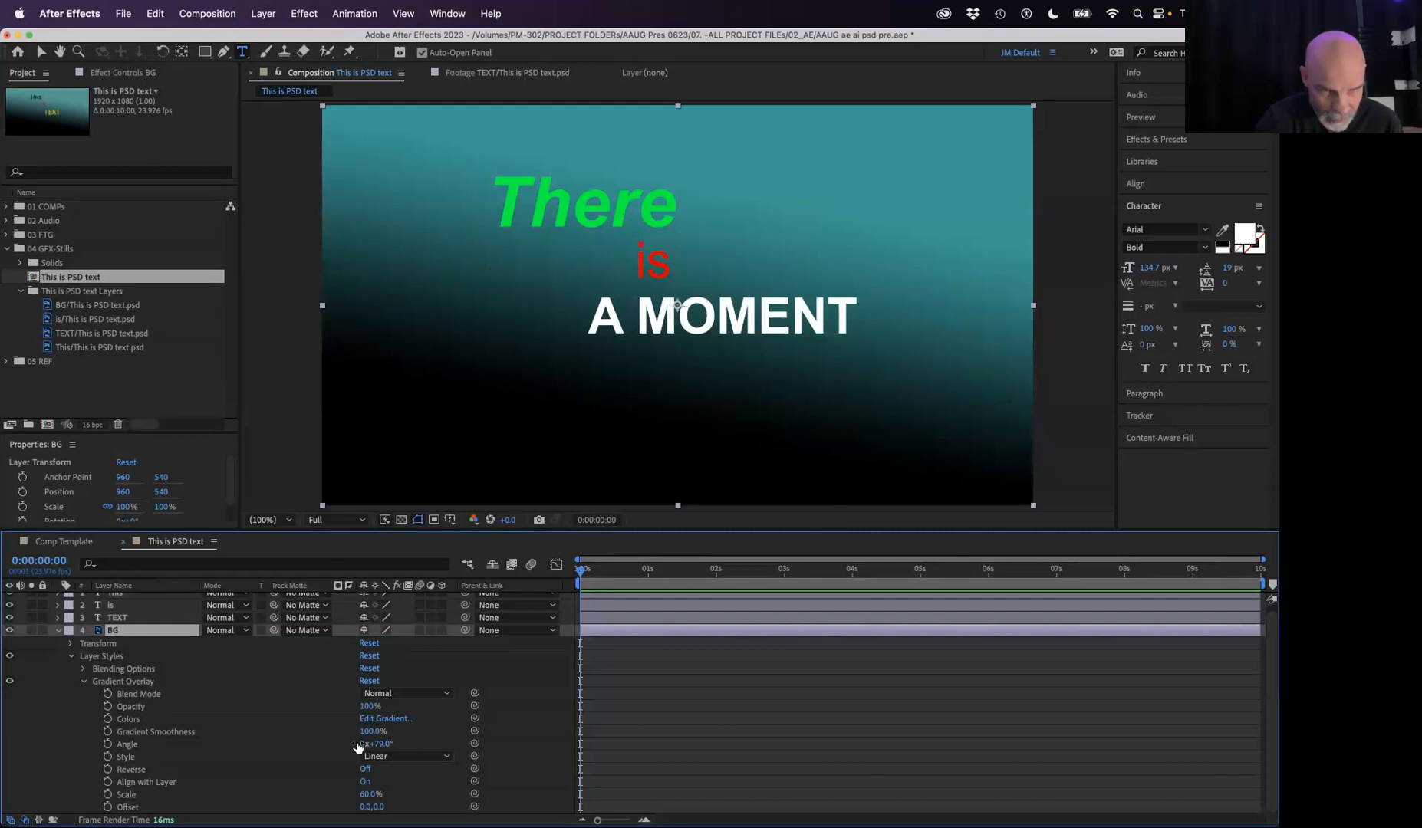
# Step: Recolor the teal end stop of the BG layer's Gradient Overlay to purple, hex 883D9A
pyautogui.click(386, 719)
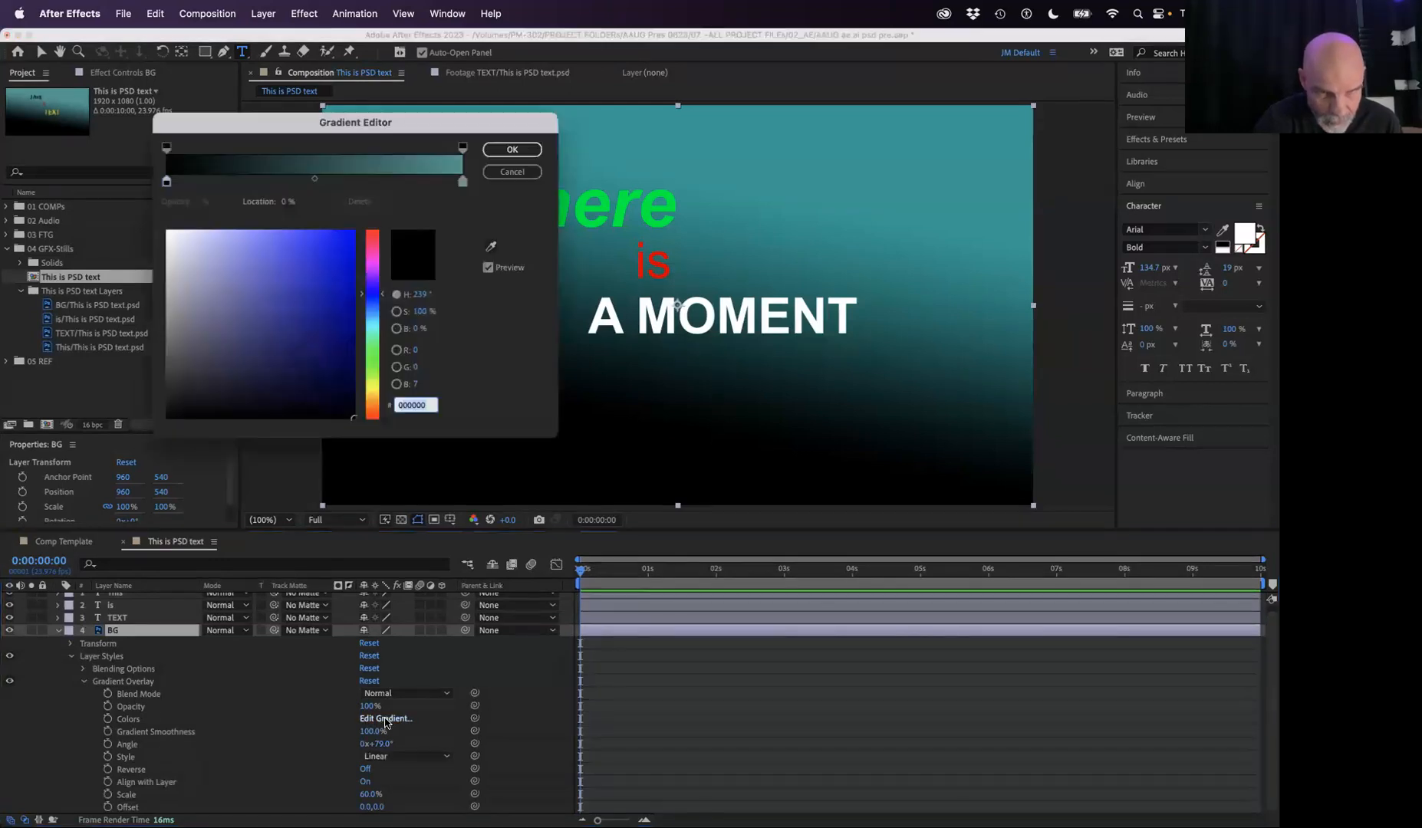
pyautogui.click(464, 184)
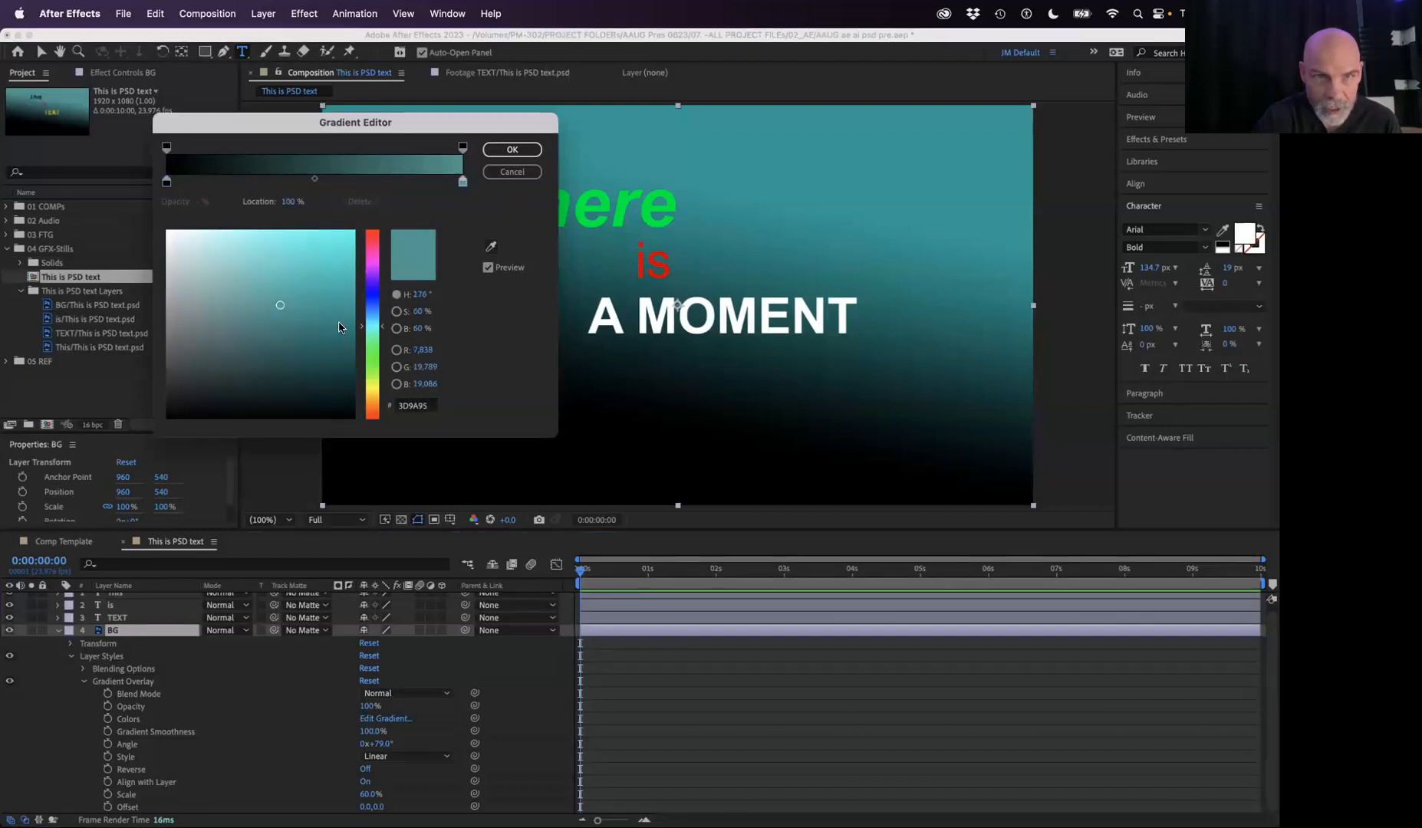
pyautogui.moveTo(376, 337); pyautogui.dragTo(377, 268)
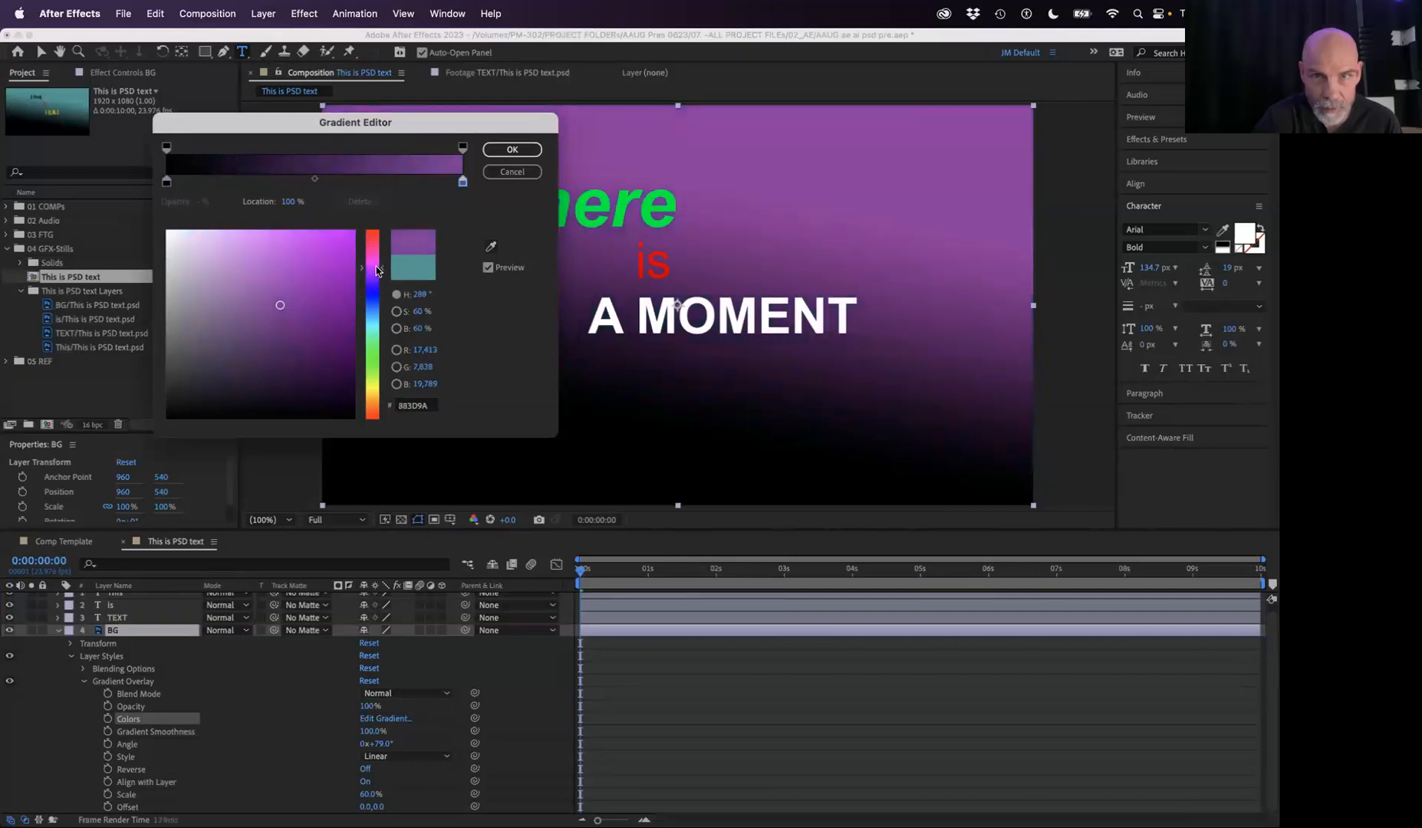
pyautogui.click(512, 150)
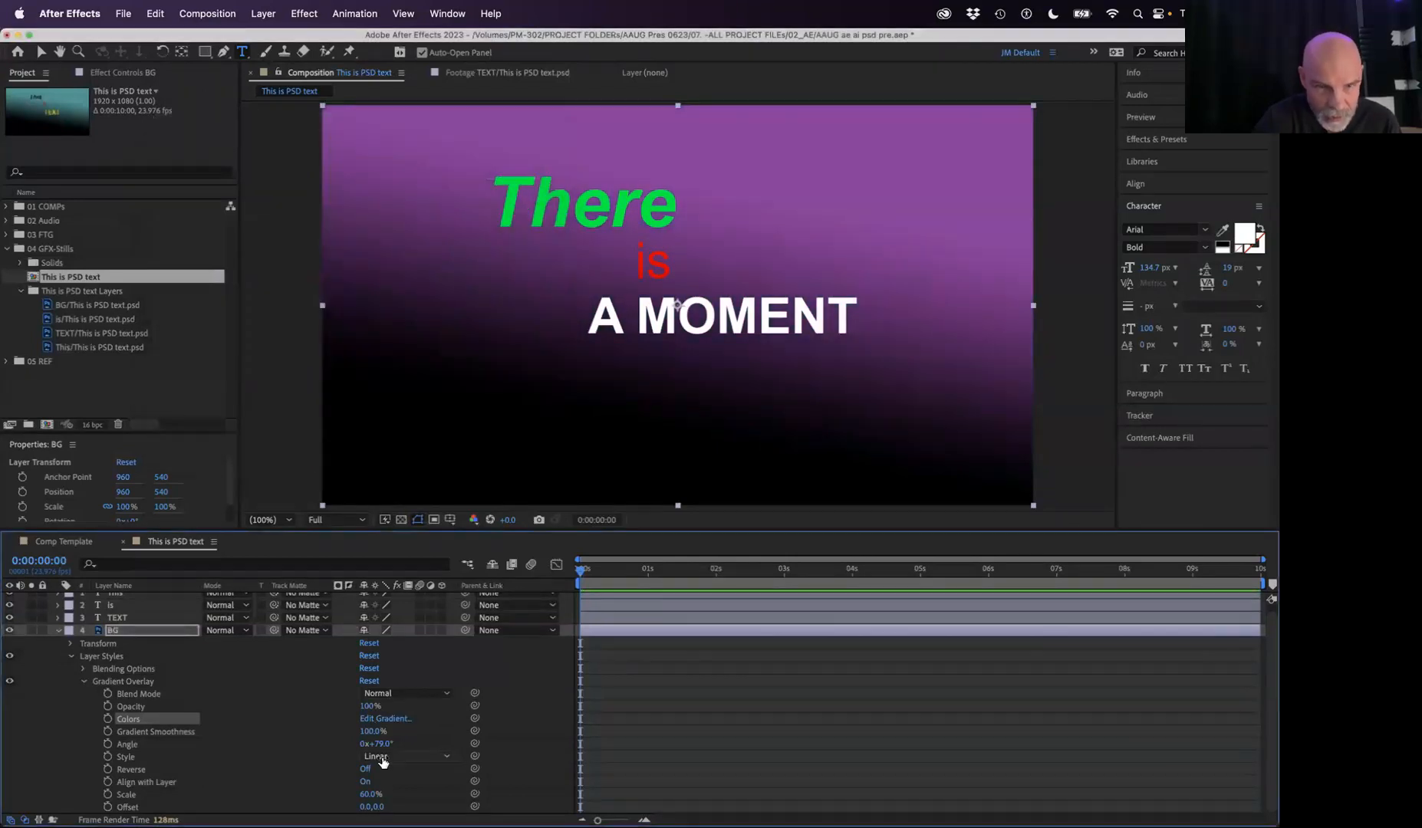
# Step: Animate the Gradient Overlay angle on the BG layer from 0x+233° at 0:00:00:00 to 1x+153° at 0:00:09:23
pyautogui.moveTo(386, 748); pyautogui.dragTo(470, 713)
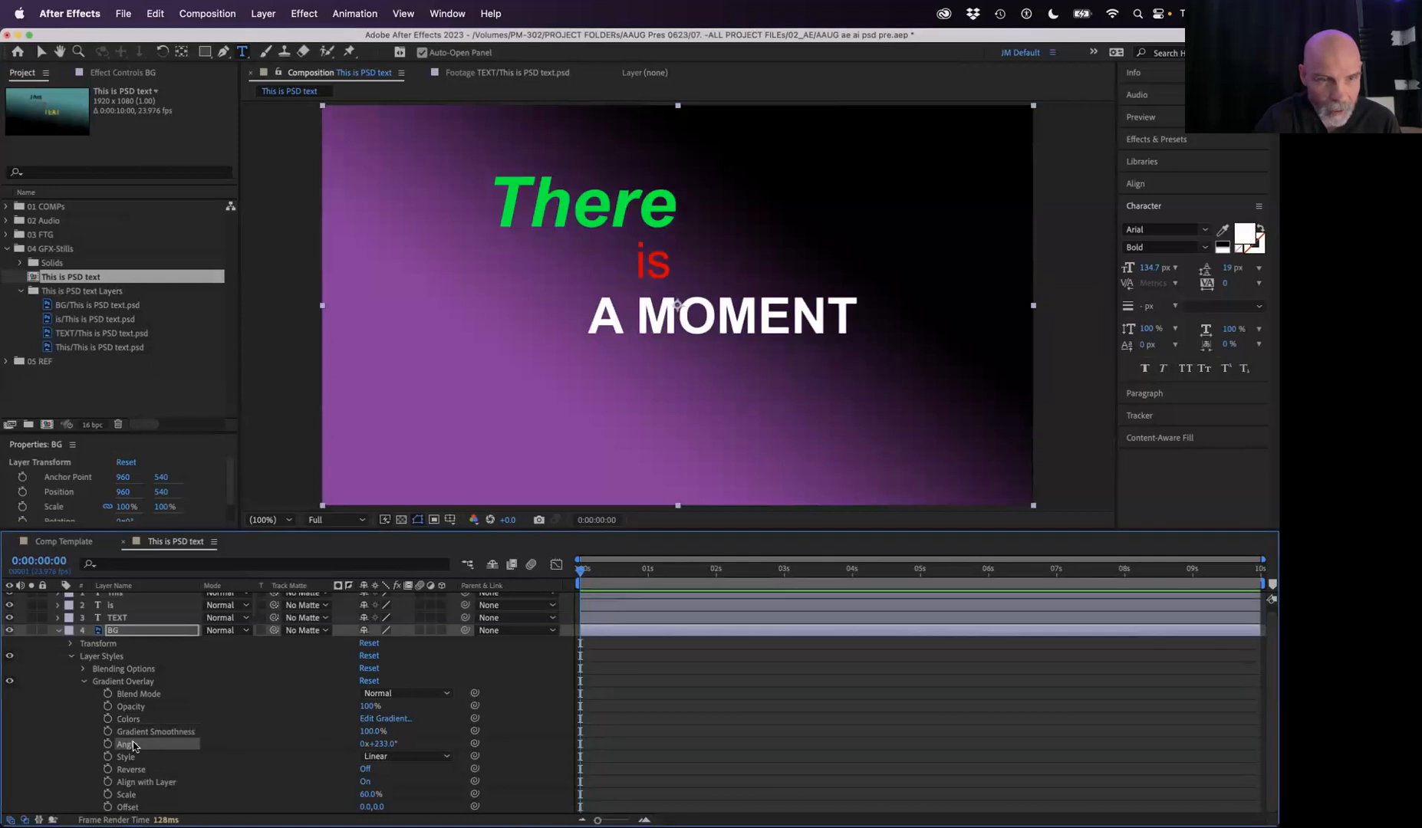
pyautogui.click(108, 747)
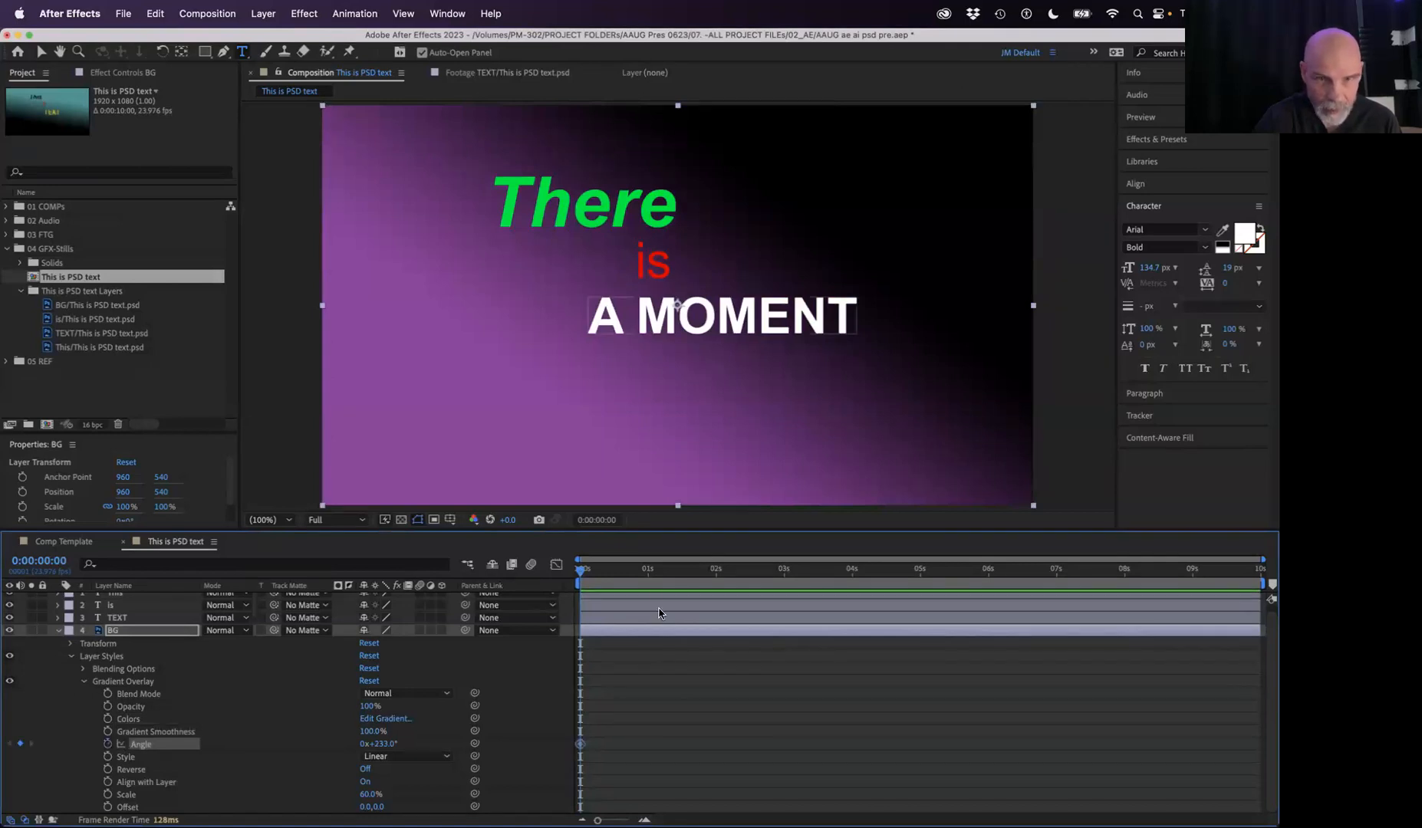
pyautogui.moveTo(749, 590); pyautogui.dragTo(1262, 590)
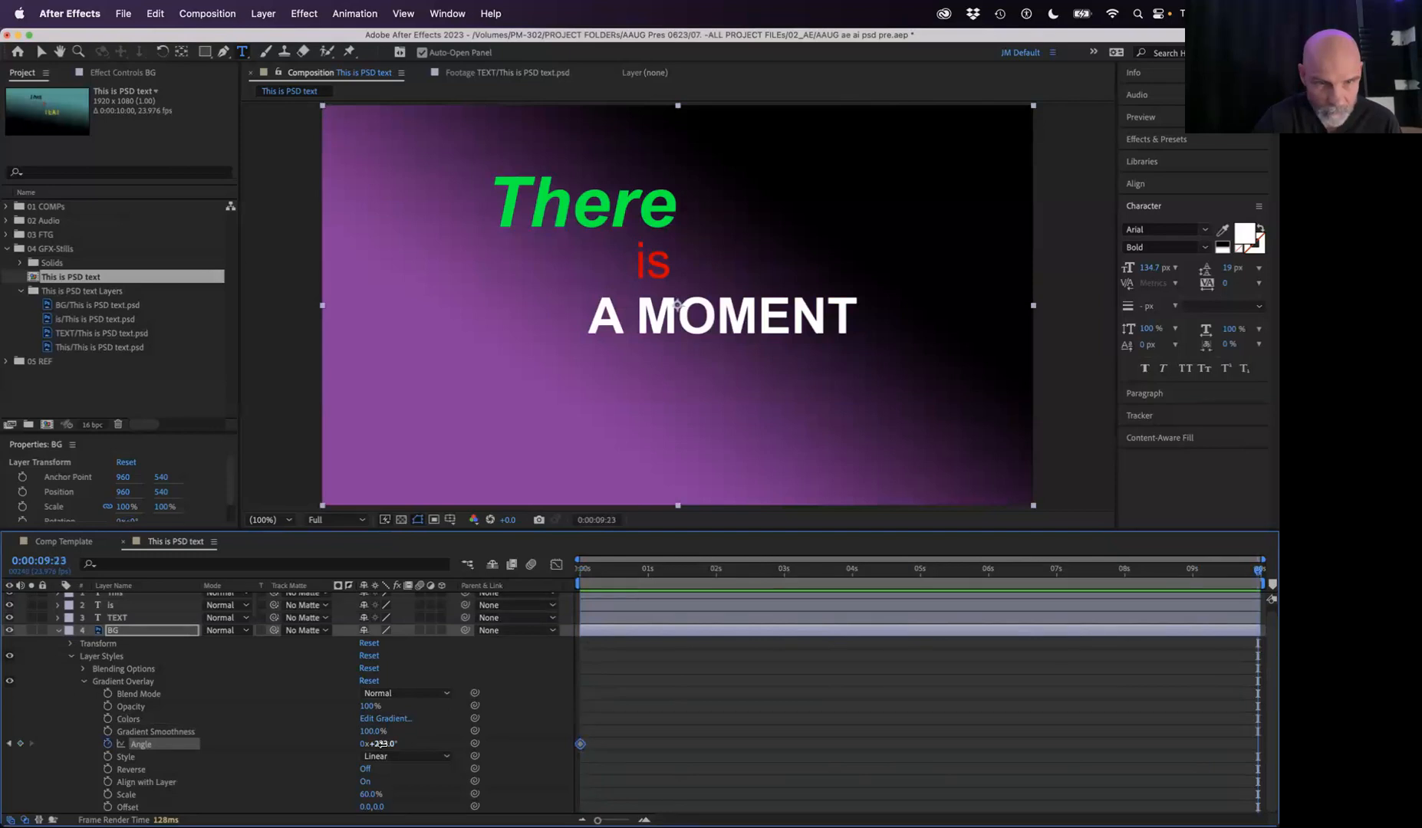
pyautogui.moveTo(388, 737); pyautogui.dragTo(581, 727)
# Step: Preview the rotating background gradient and collapse the BG layer's properties
pyautogui.press('space')
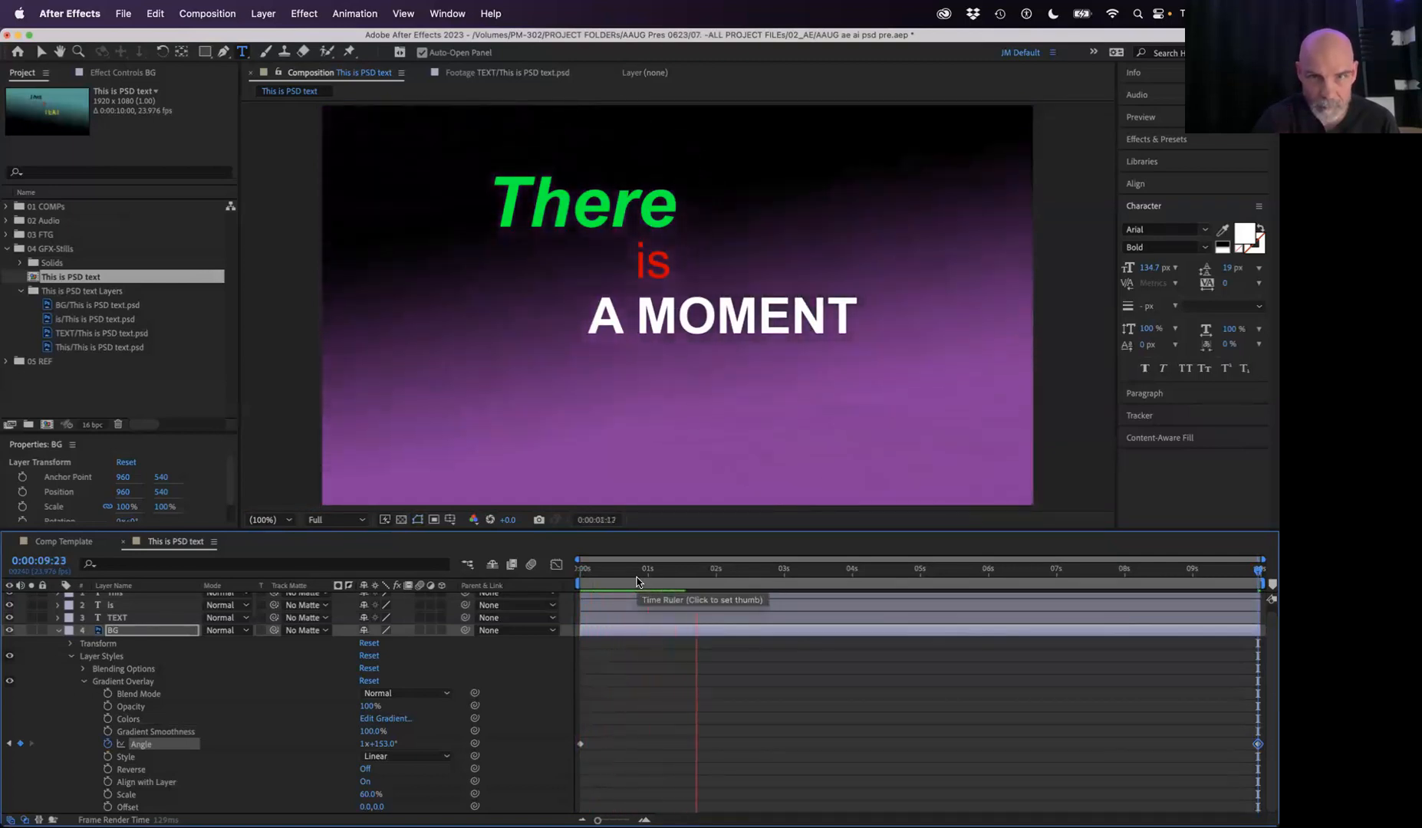
pyautogui.press('space')
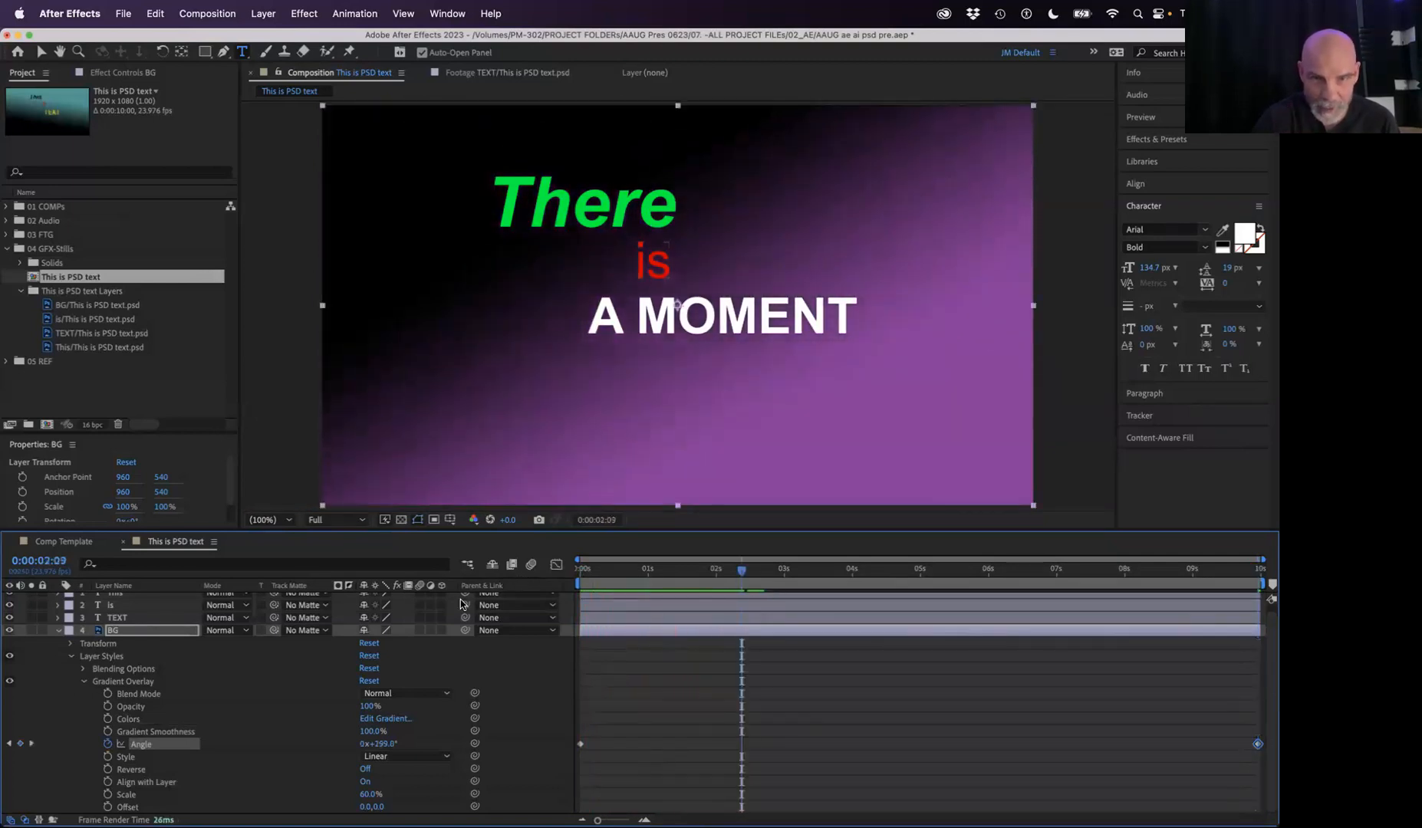
pyautogui.press('space')
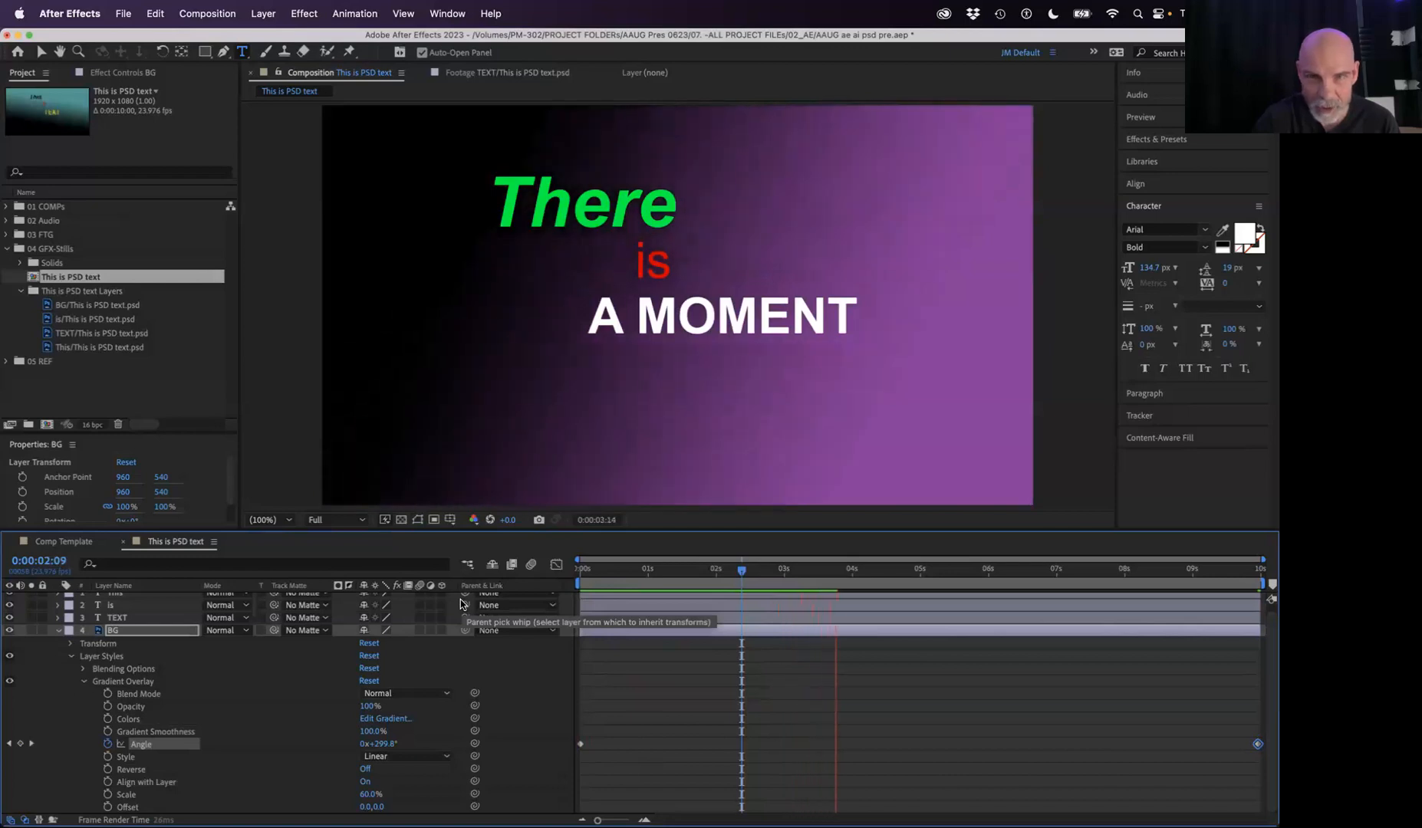
pyautogui.press('space')
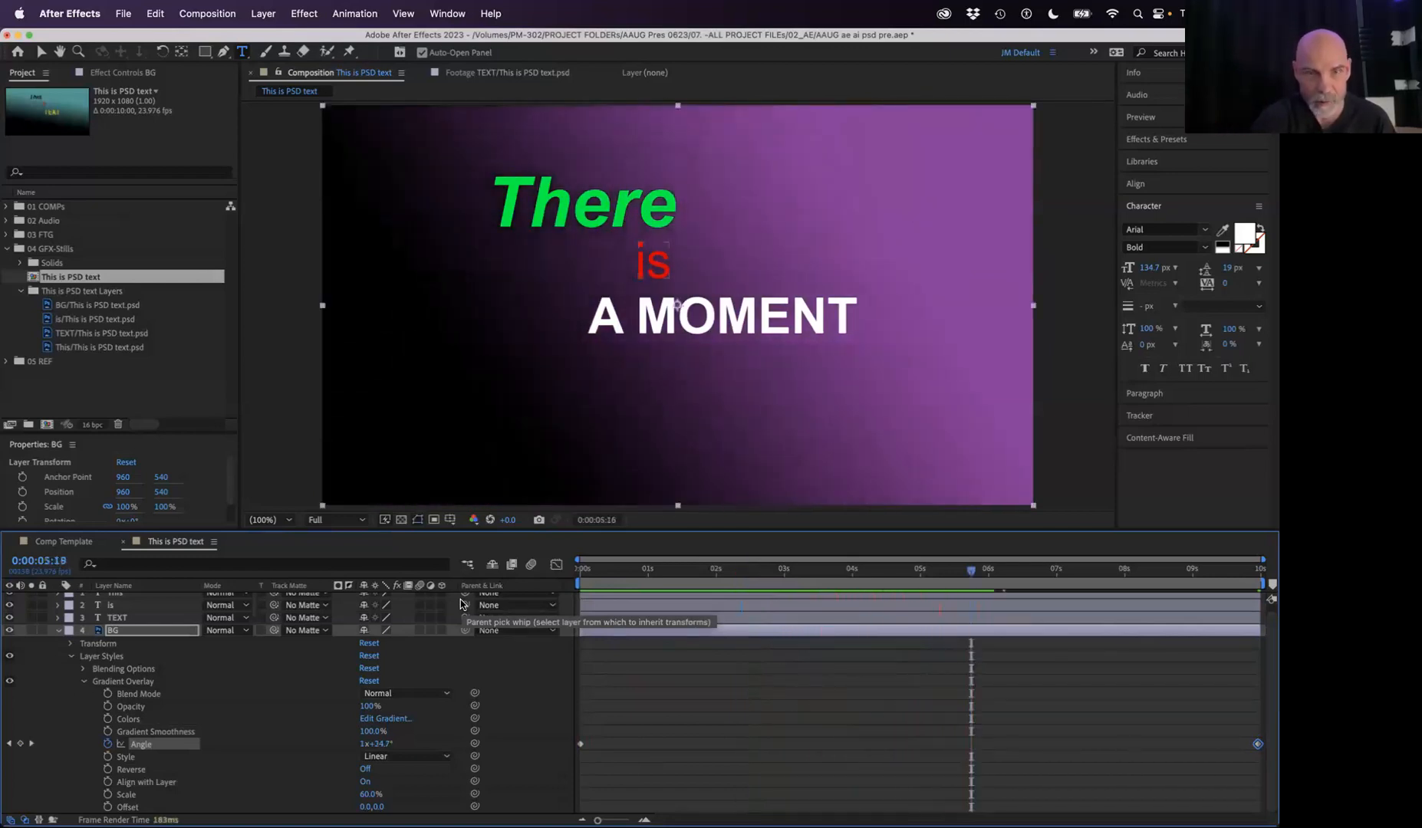
pyautogui.click(57, 631)
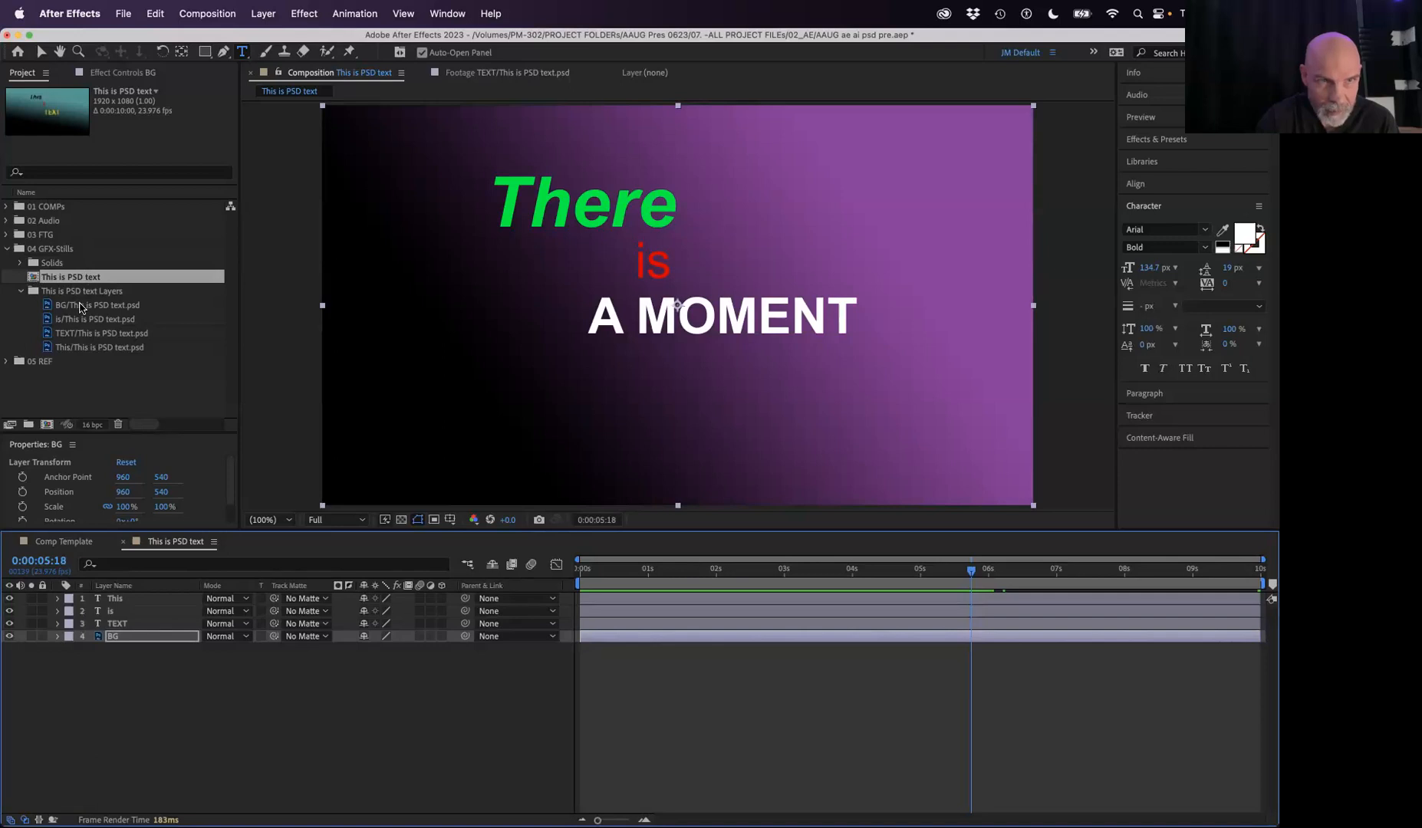
# Step: Examine the original PSD layer files for BG, is, TEXT and This in the This is PSD text Layers folder
pyautogui.click(81, 307)
pyautogui.click(78, 320)
pyautogui.click(77, 333)
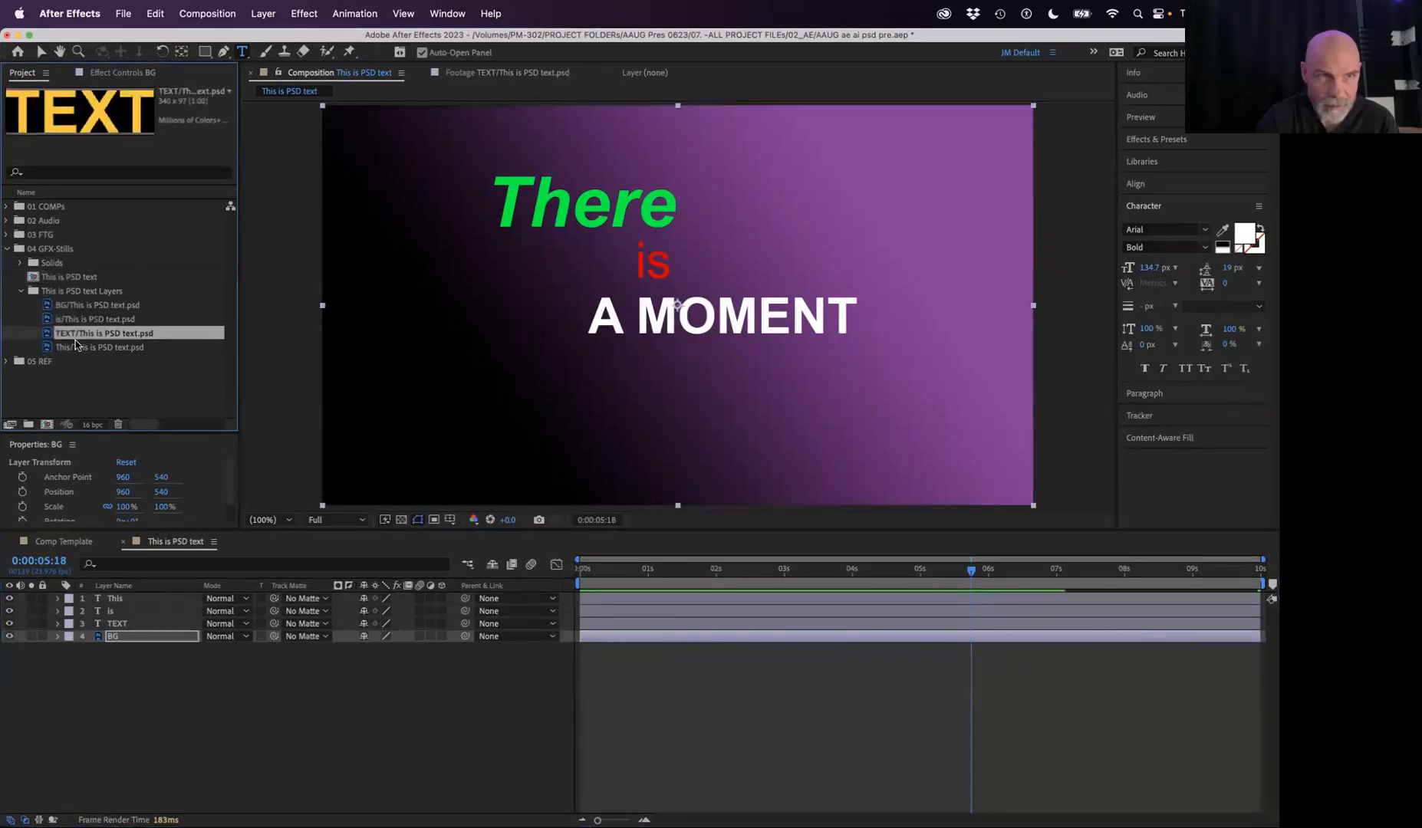
pyautogui.click(77, 347)
pyautogui.click(83, 333)
pyautogui.click(88, 320)
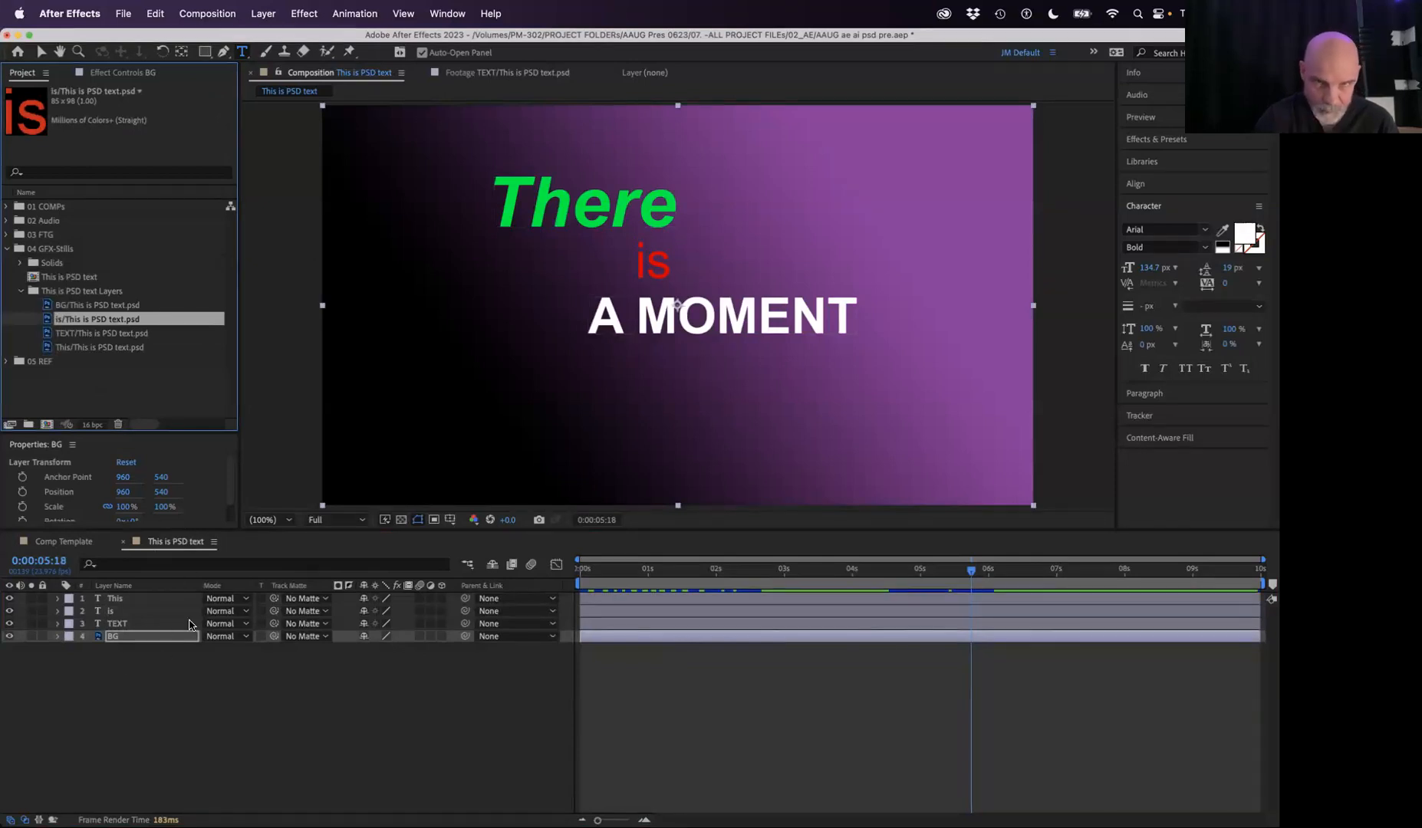
# Step: Keyframe the This layer's horizontal position at 441.6 at 0:00:08:20 and 1448.6 at 0:00:00:00
pyautogui.moveTo(791, 568); pyautogui.dragTo(1180, 548)
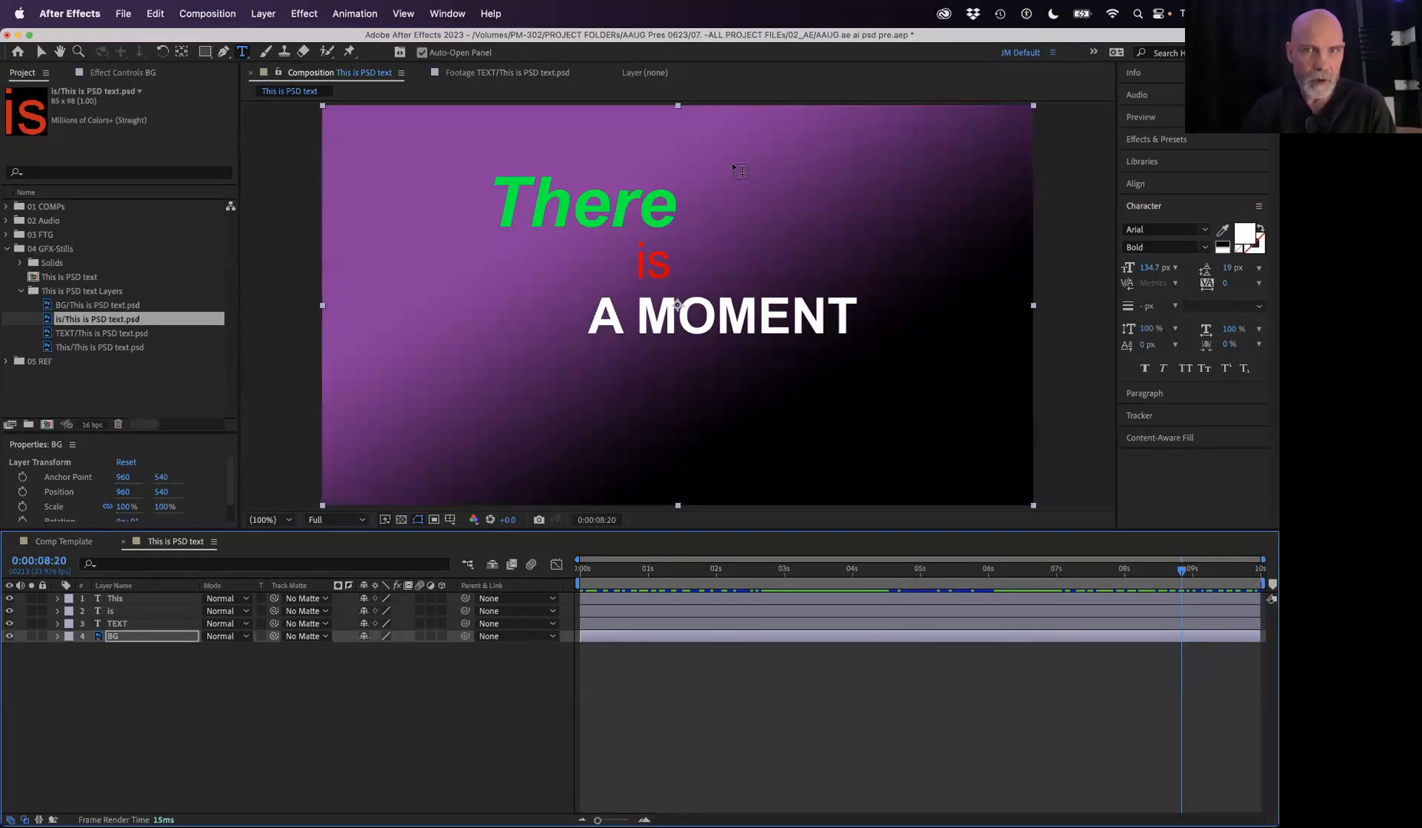
pyautogui.click(148, 598)
pyautogui.press('p')
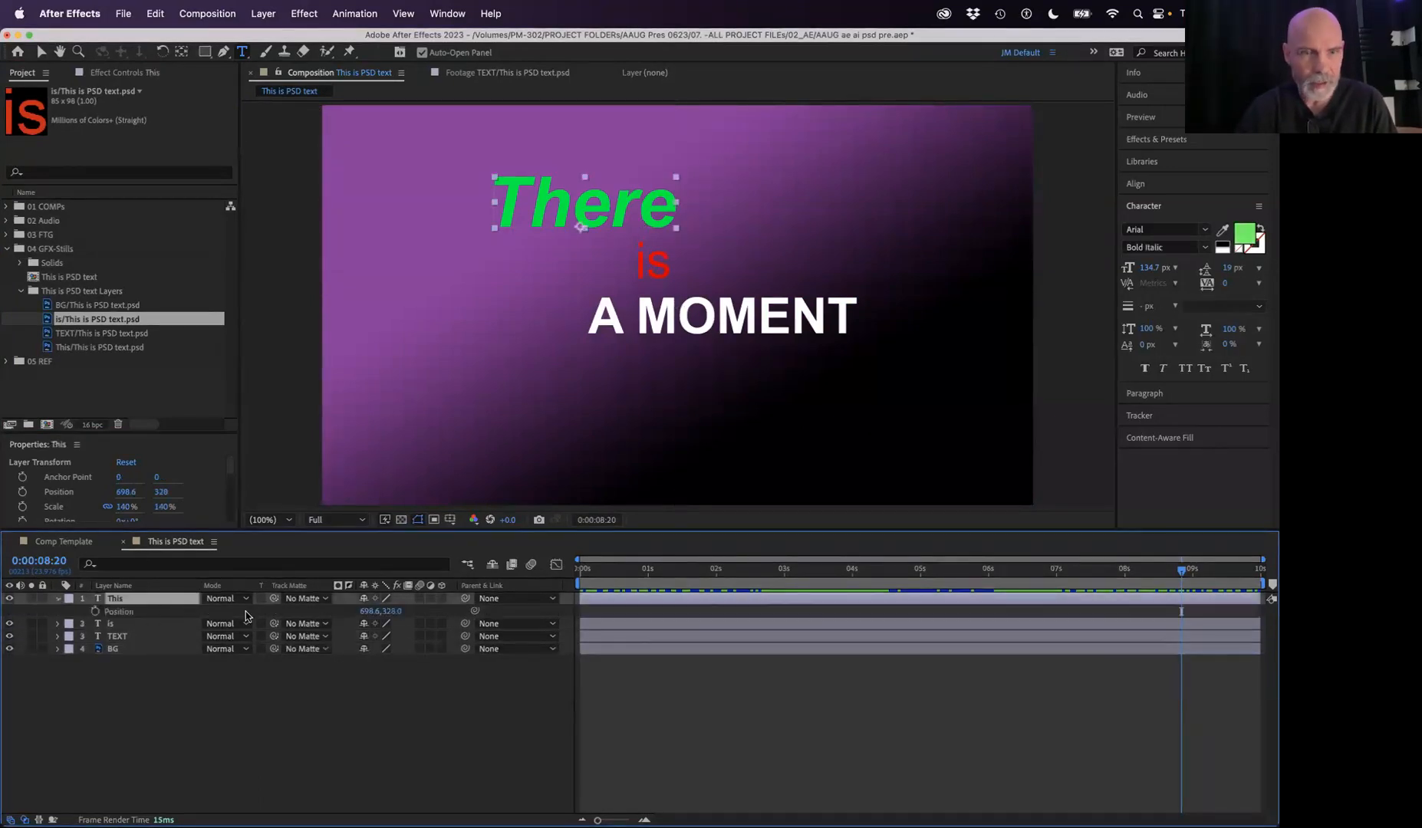
pyautogui.moveTo(319, 611); pyautogui.dragTo(170, 606)
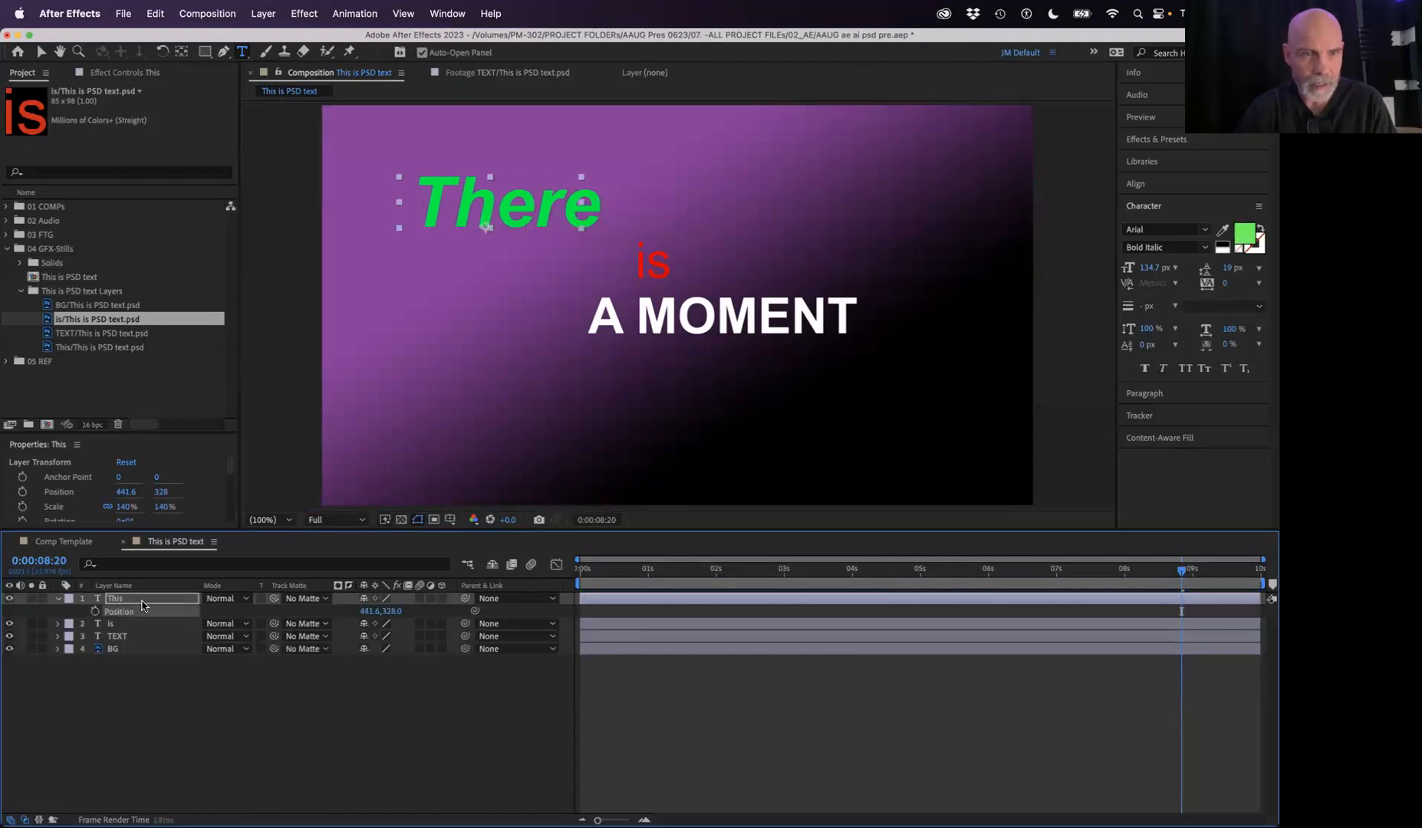
pyautogui.click(96, 612)
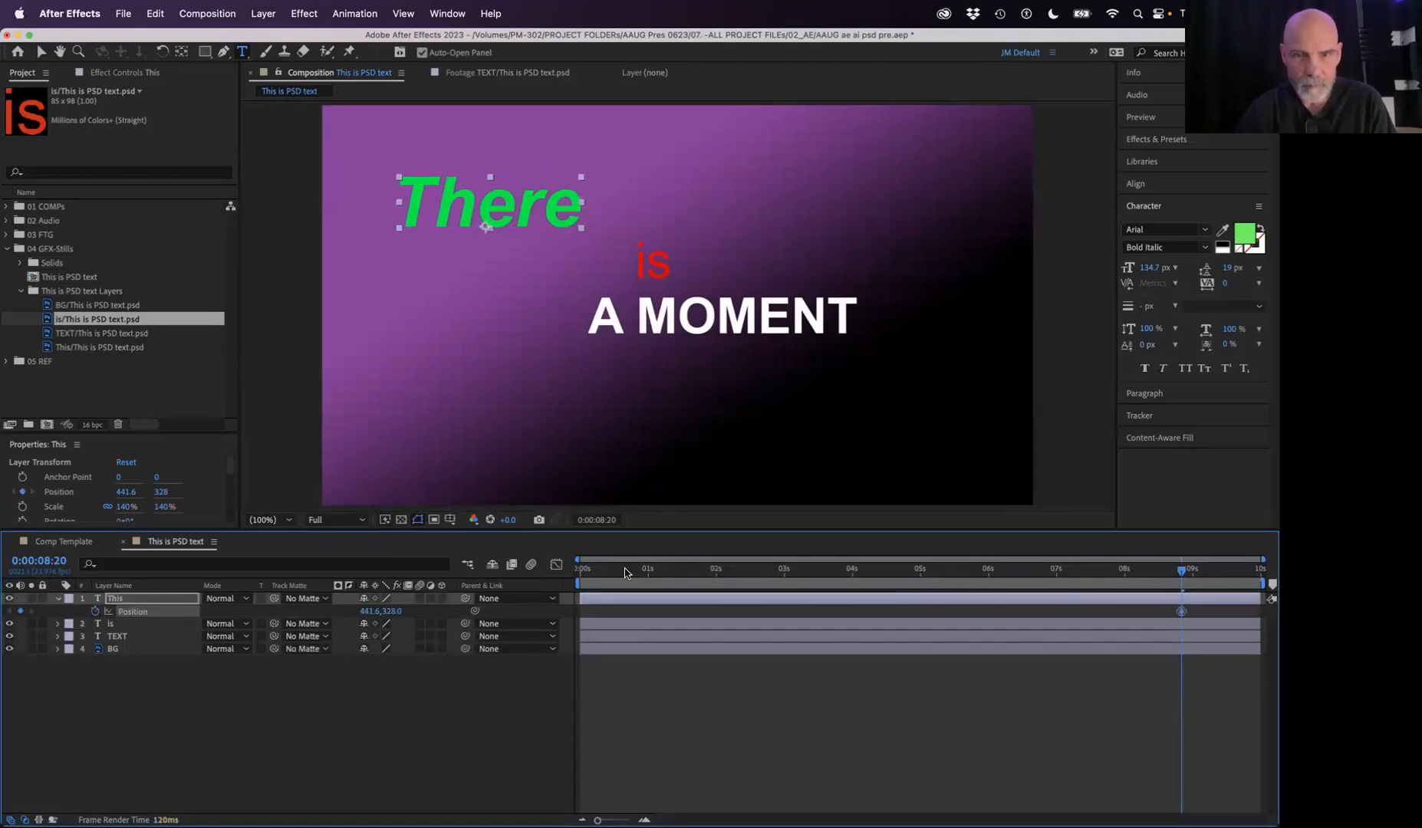
pyautogui.press('Home')
pyautogui.moveTo(378, 610); pyautogui.dragTo(1134, 637)
# Step: Preview the sliding "There" text and scrub through the opening seconds of its animation
pyautogui.press('space')
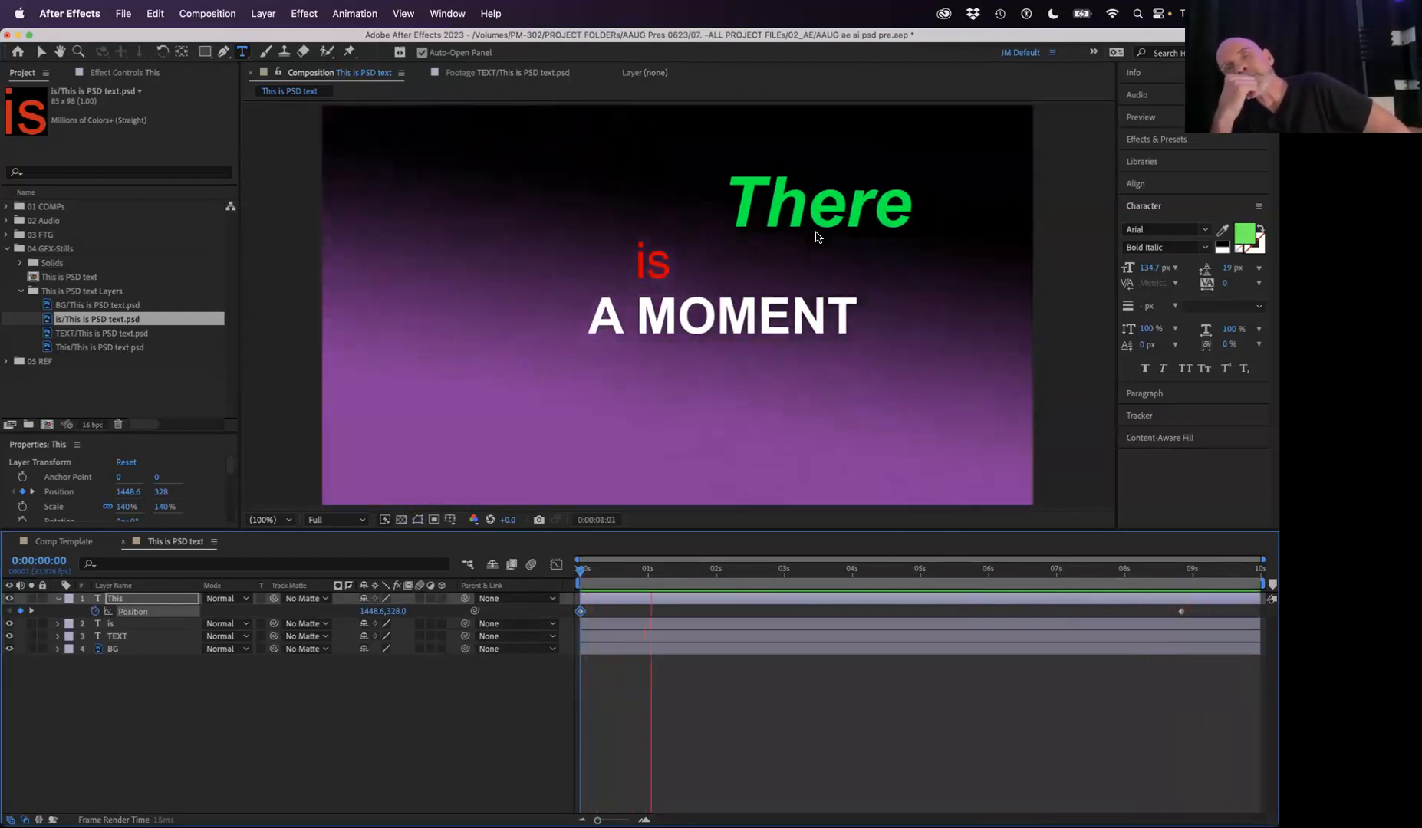
pyautogui.press('space')
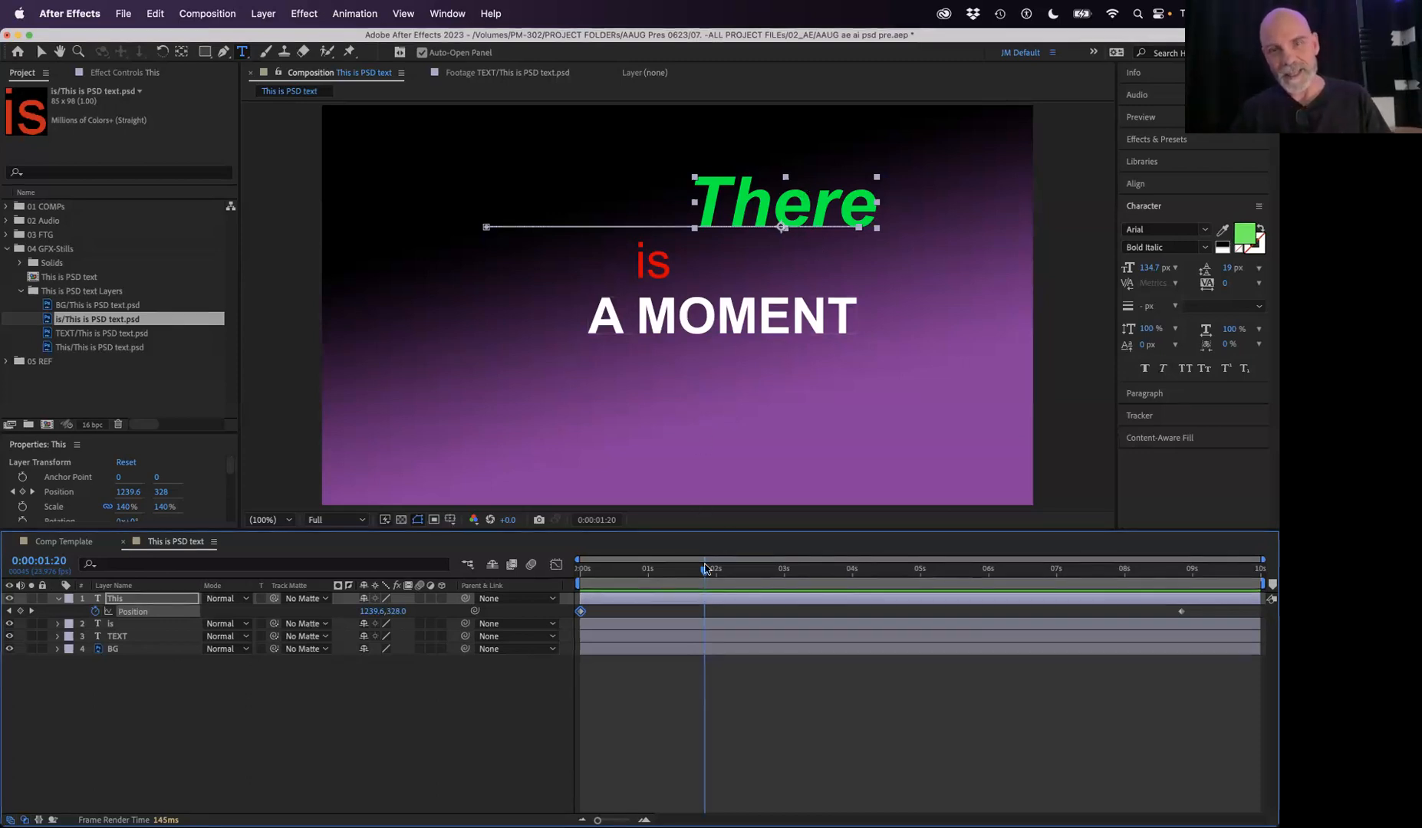
pyautogui.moveTo(705, 568)
pyautogui.mouseDown()
pyautogui.moveTo(665, 569)
pyautogui.moveTo(879, 569)
pyautogui.moveTo(713, 569)
pyautogui.moveTo(688, 555)
pyautogui.mouseUp()
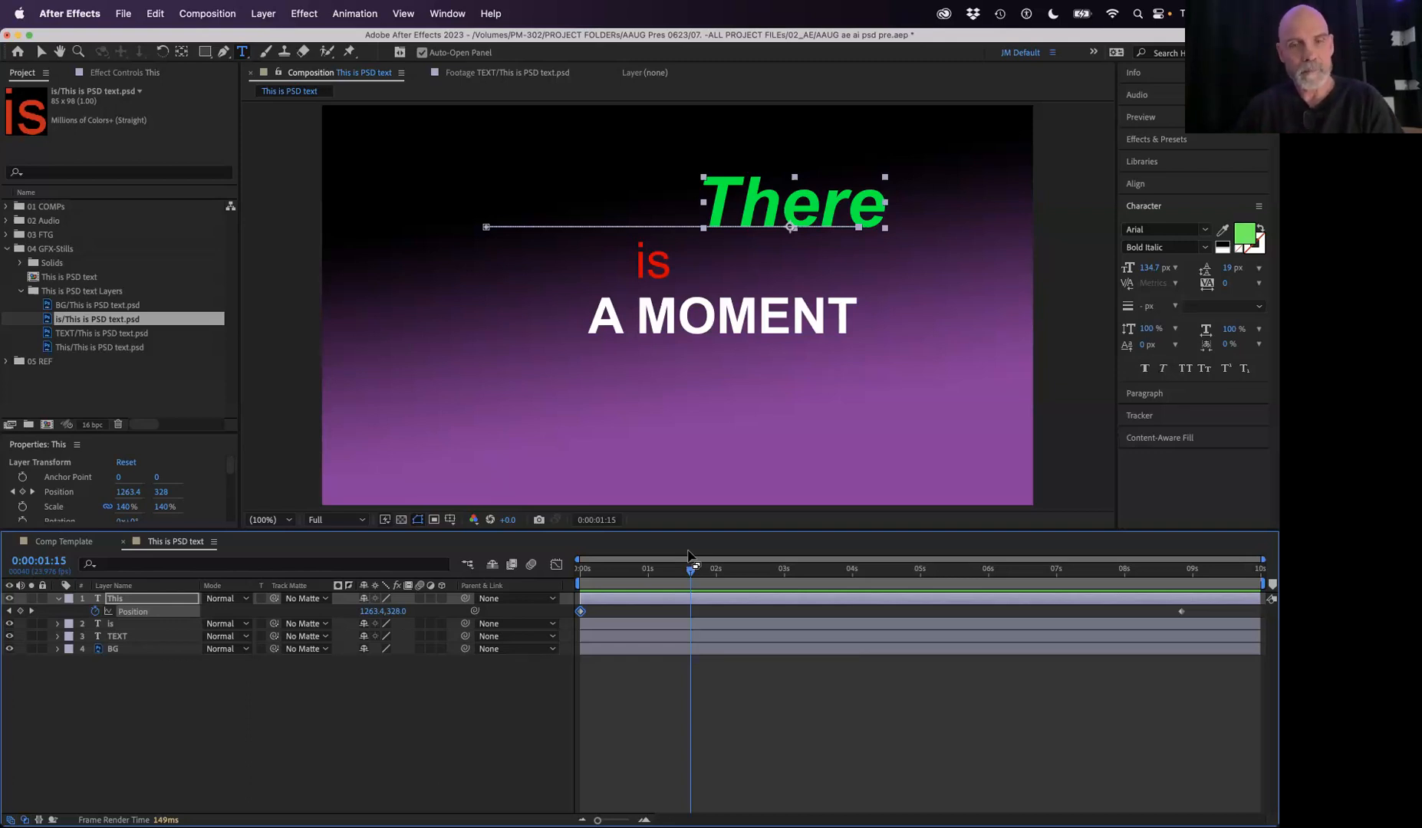
pyautogui.moveTo(661, 571)
pyautogui.mouseDown()
pyautogui.moveTo(586, 575)
pyautogui.moveTo(936, 589)
pyautogui.moveTo(667, 591)
pyautogui.mouseUp()
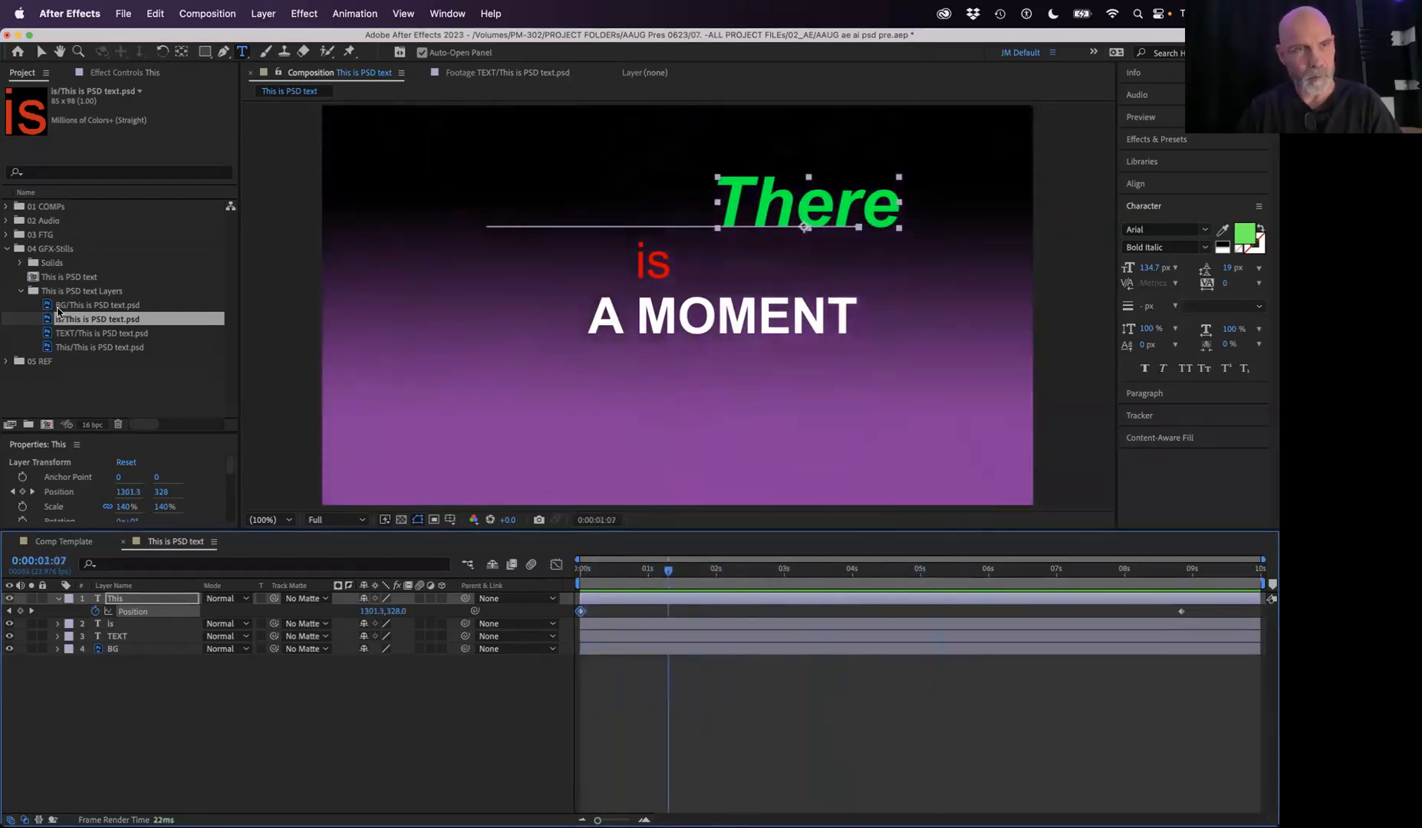
# Step: Collapse the 04 GFX-Stills folder and switch to Photoshop to view Volcano from USGS3.psd
pyautogui.click(8, 250)
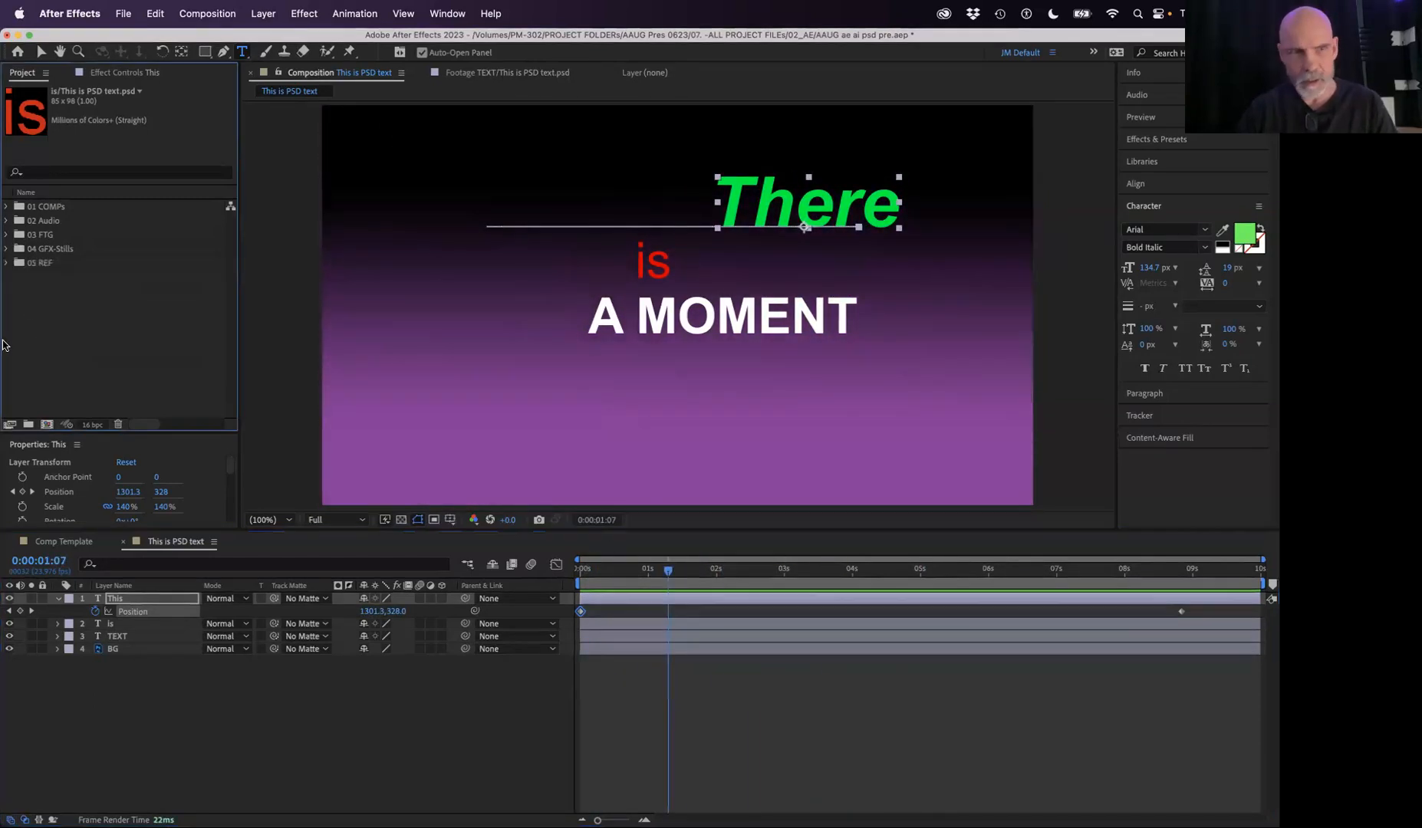
pyautogui.moveTo(9, 404)
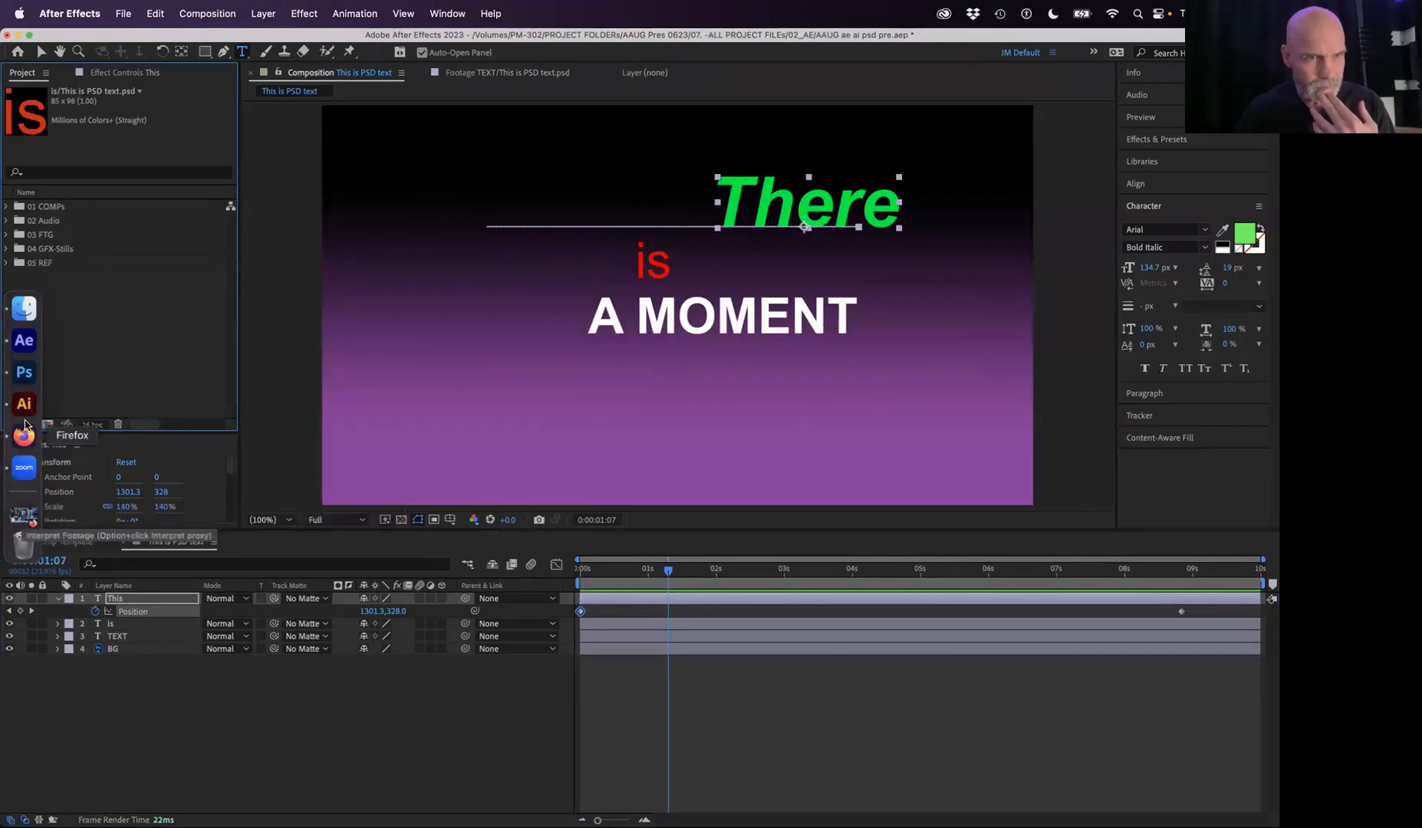
pyautogui.click(23, 372)
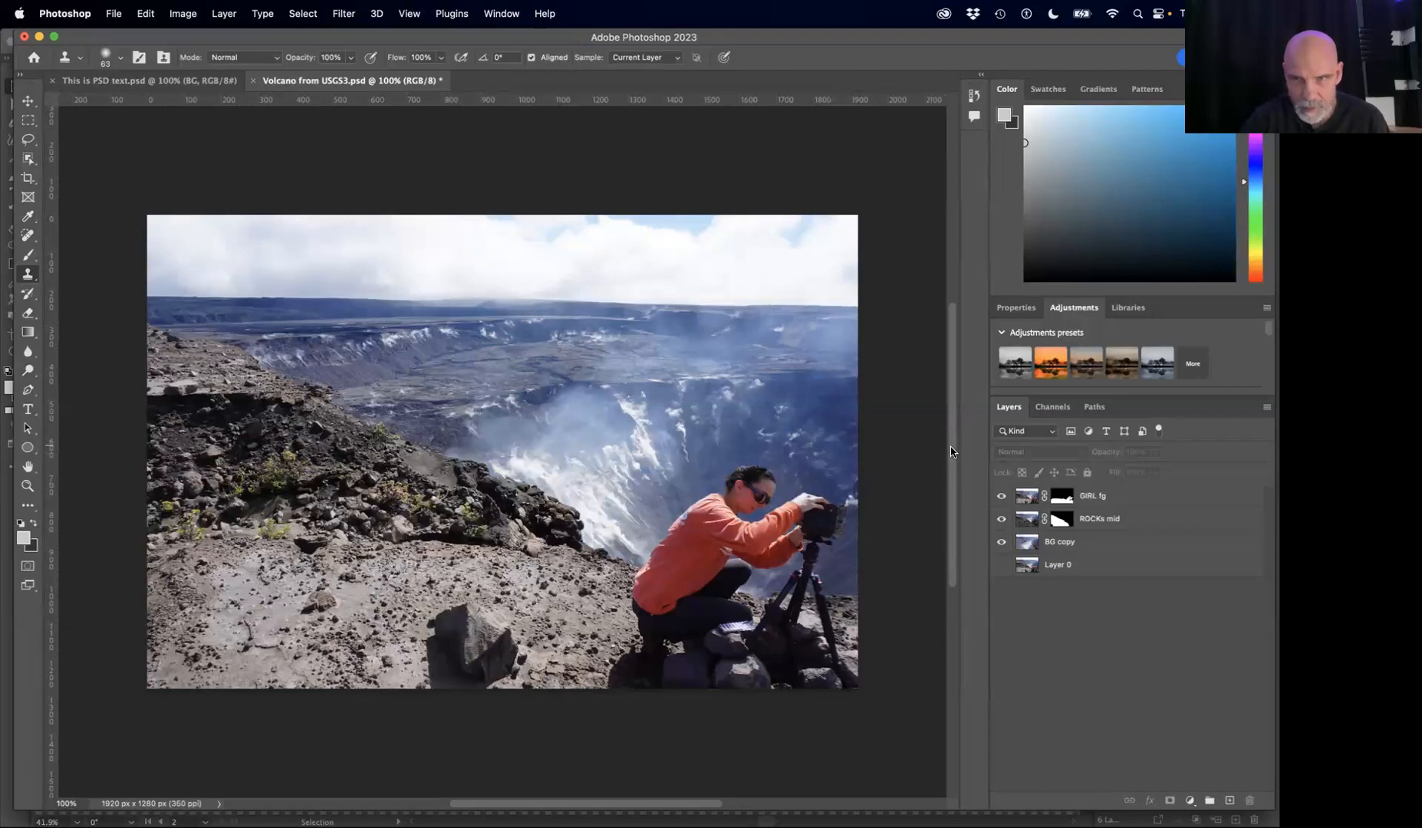
pyautogui.scroll(-3, 951, 457)
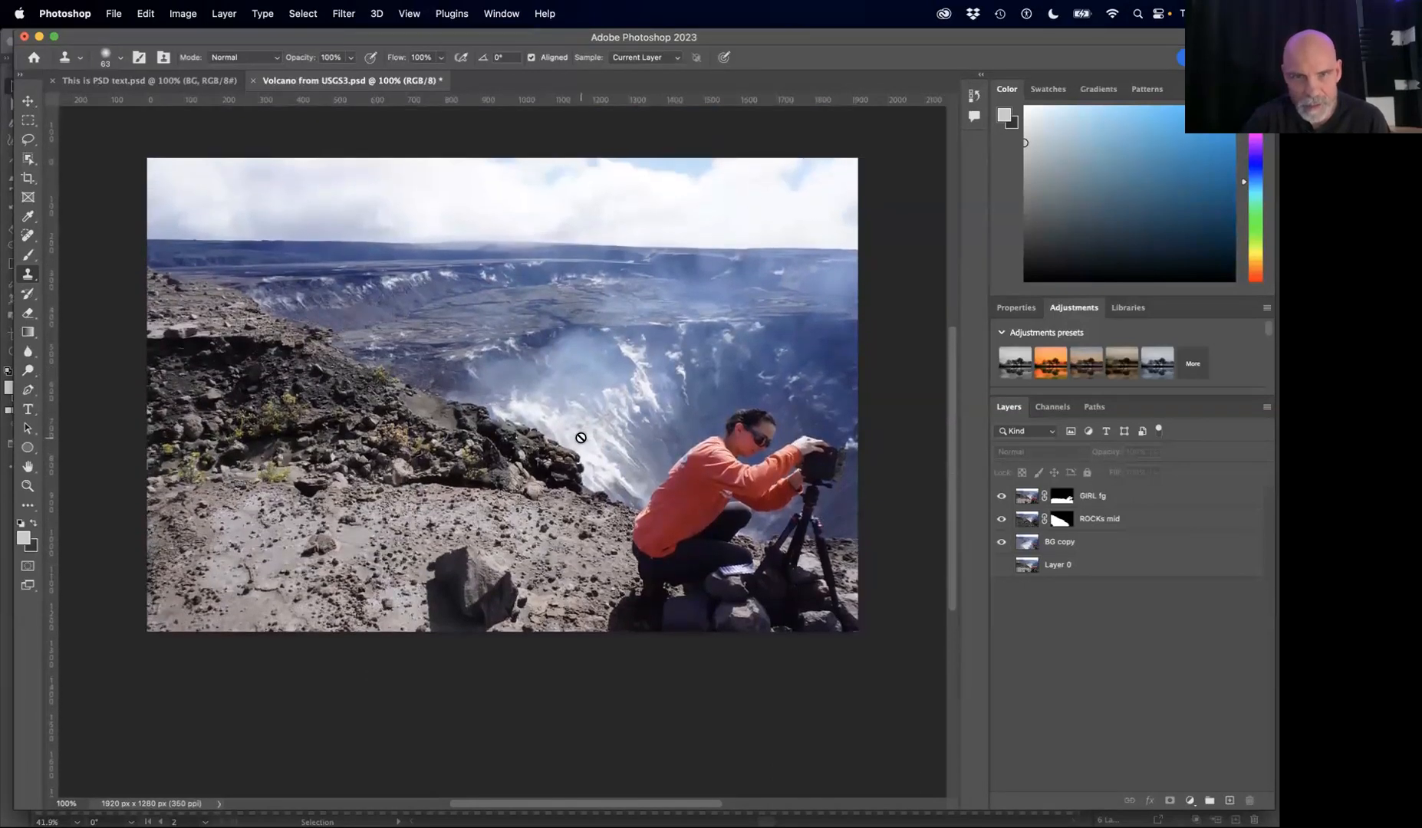
# Step: Hide the GIRL fg and ROCKs mid layers, and view Layer 0 and BG copy each on its own
pyautogui.click(1001, 542)
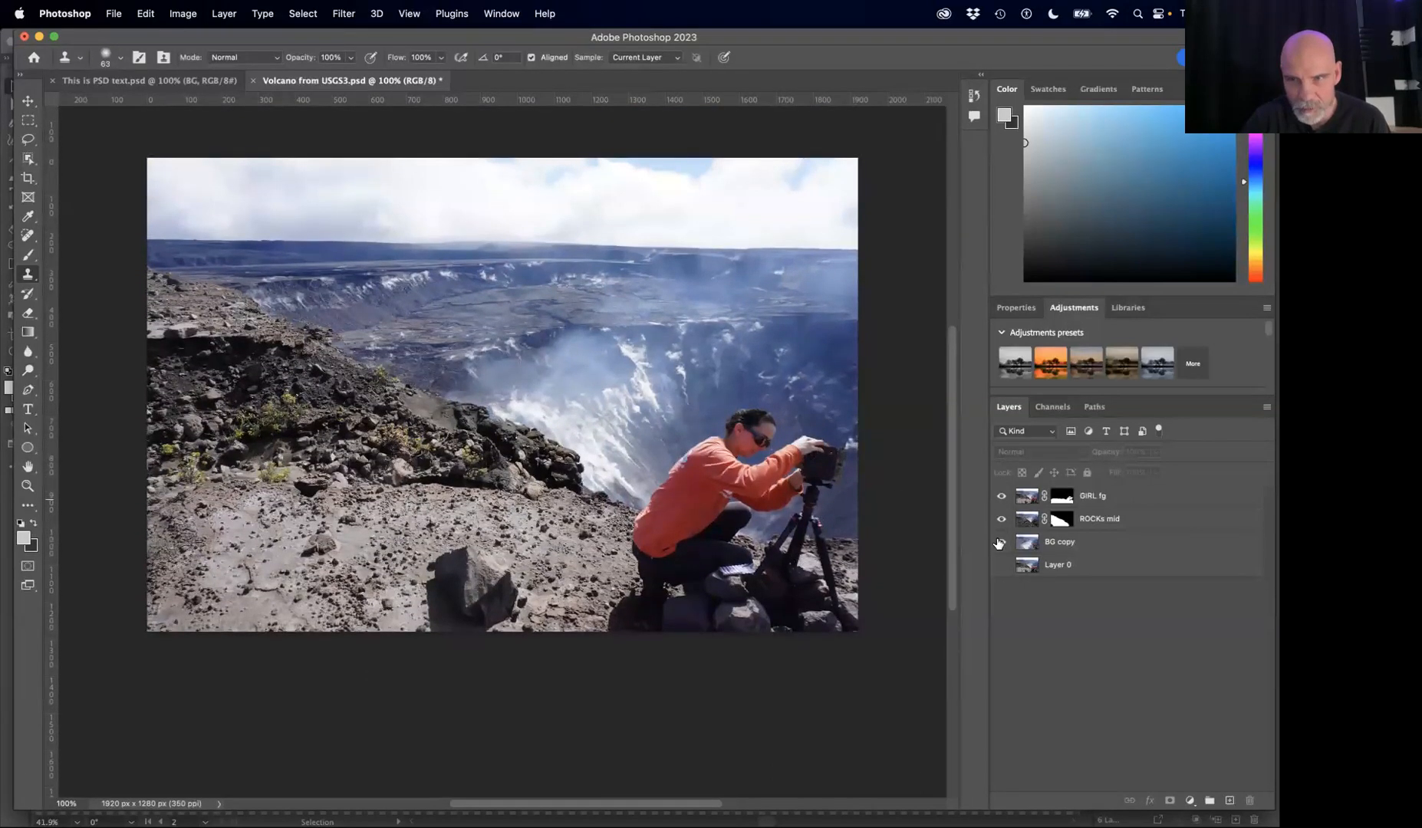
pyautogui.click(1001, 518)
pyautogui.click(1001, 495)
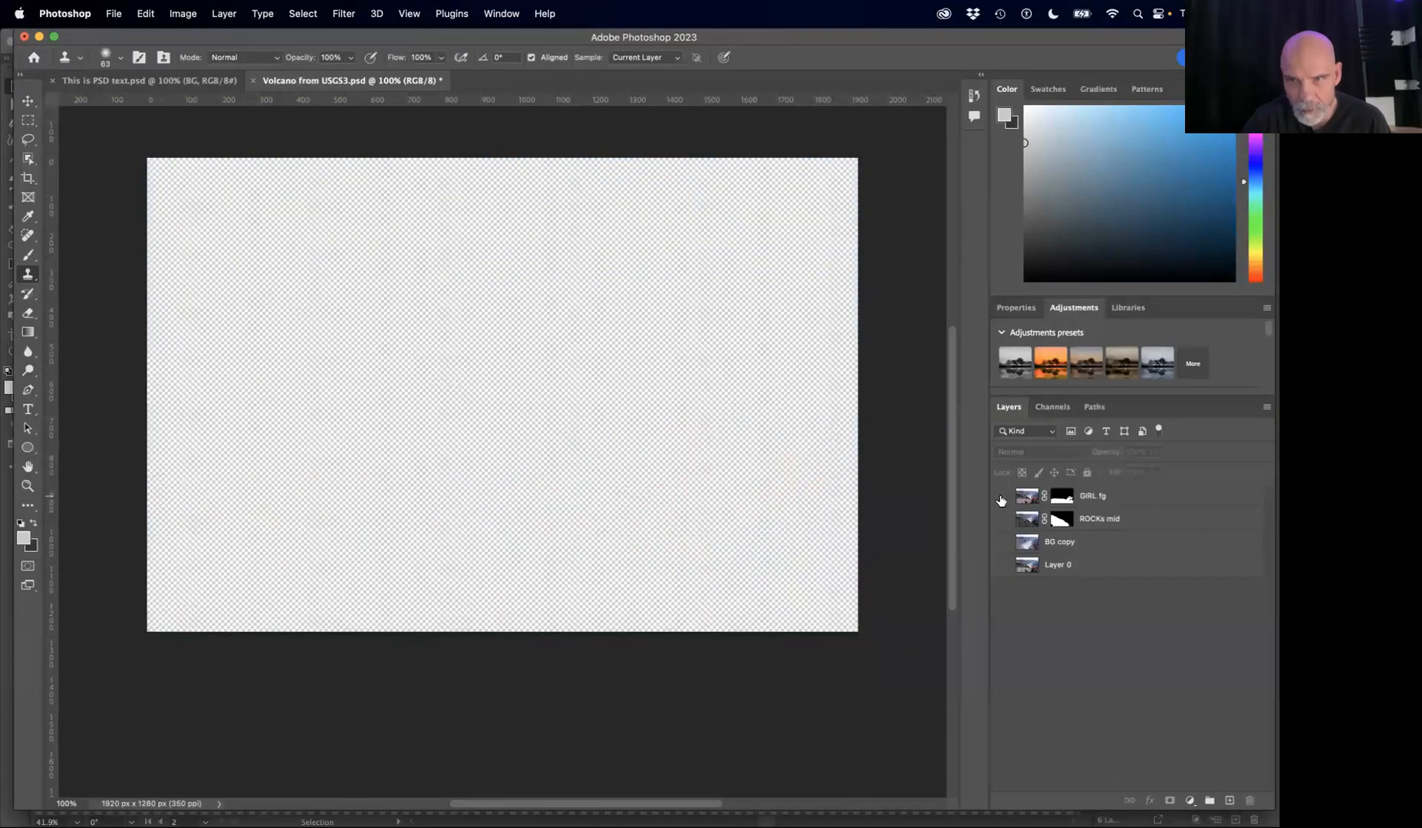
pyautogui.click(1001, 565)
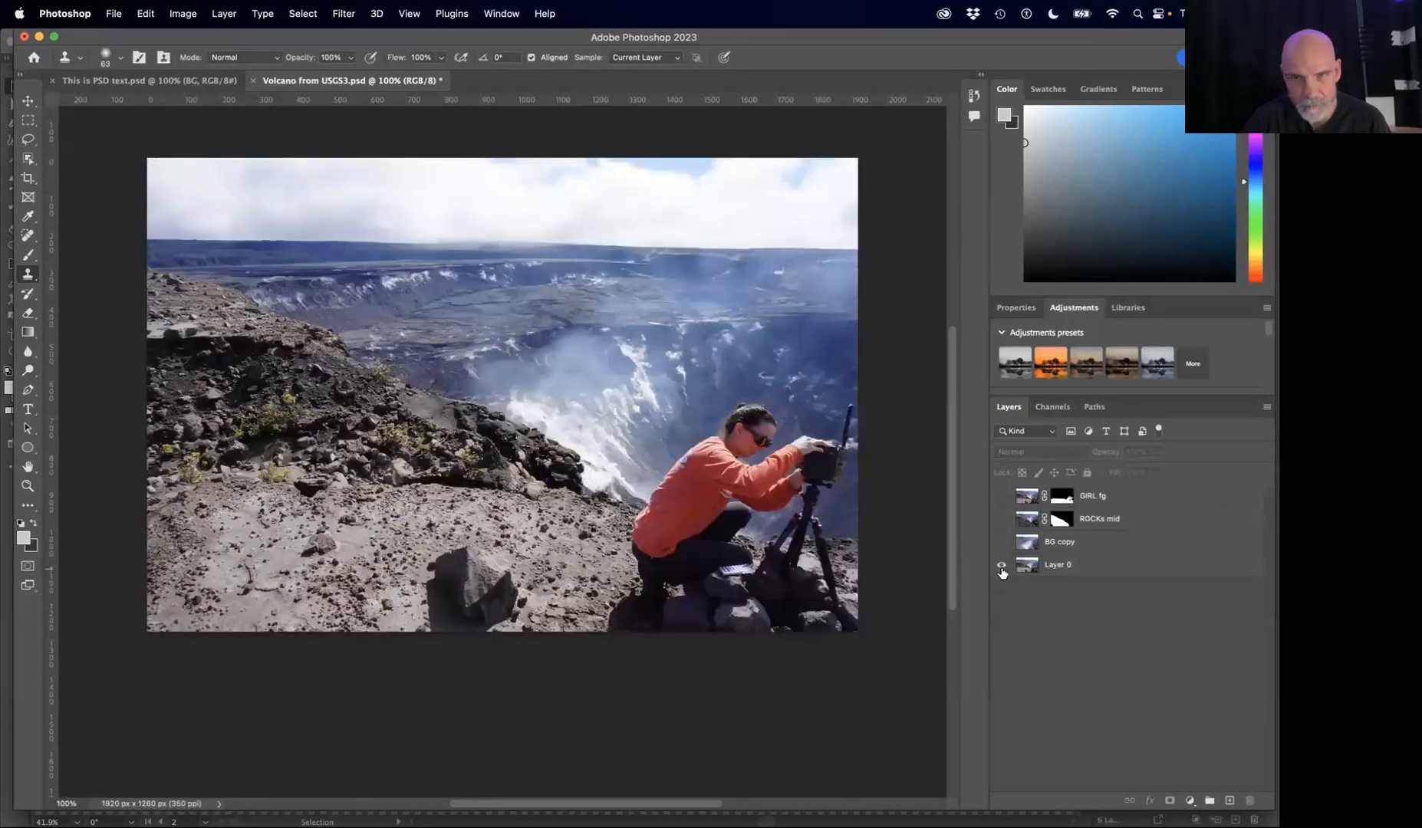
pyautogui.click(1002, 566)
pyautogui.click(1002, 545)
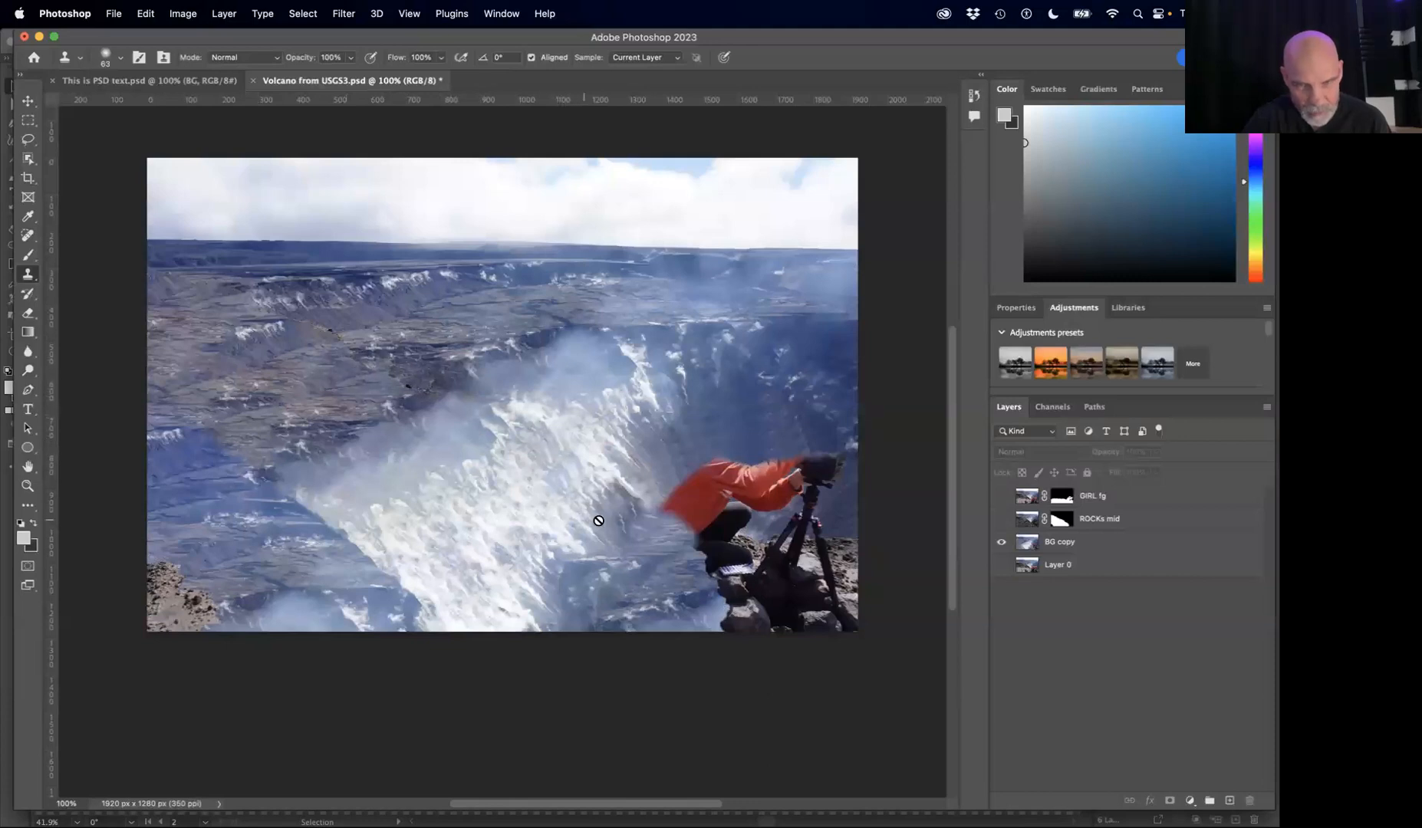
# Step: Show the ROCKs mid and GIRL fg layers again over BG copy
pyautogui.click(999, 519)
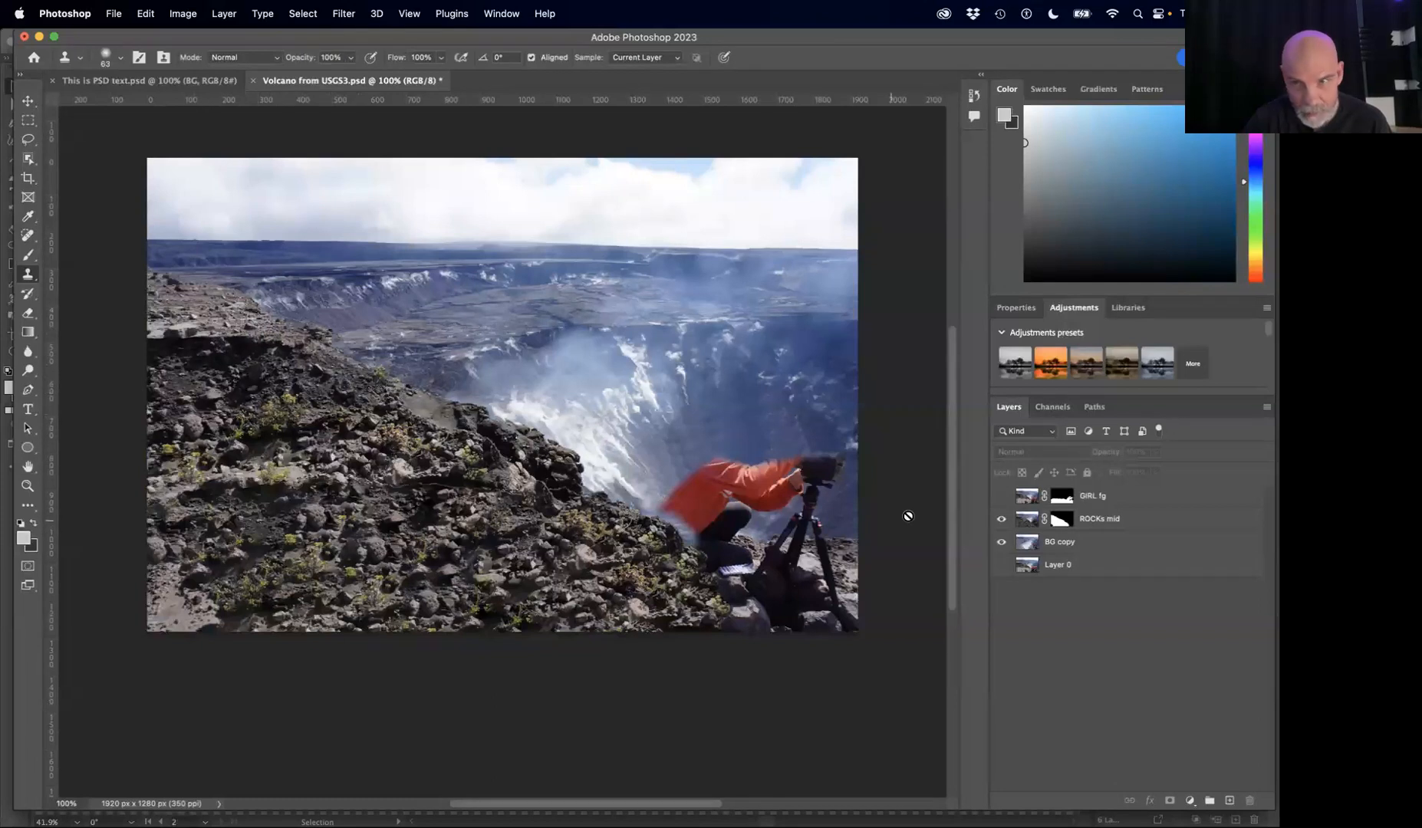
pyautogui.click(1000, 496)
pyautogui.click(1001, 497)
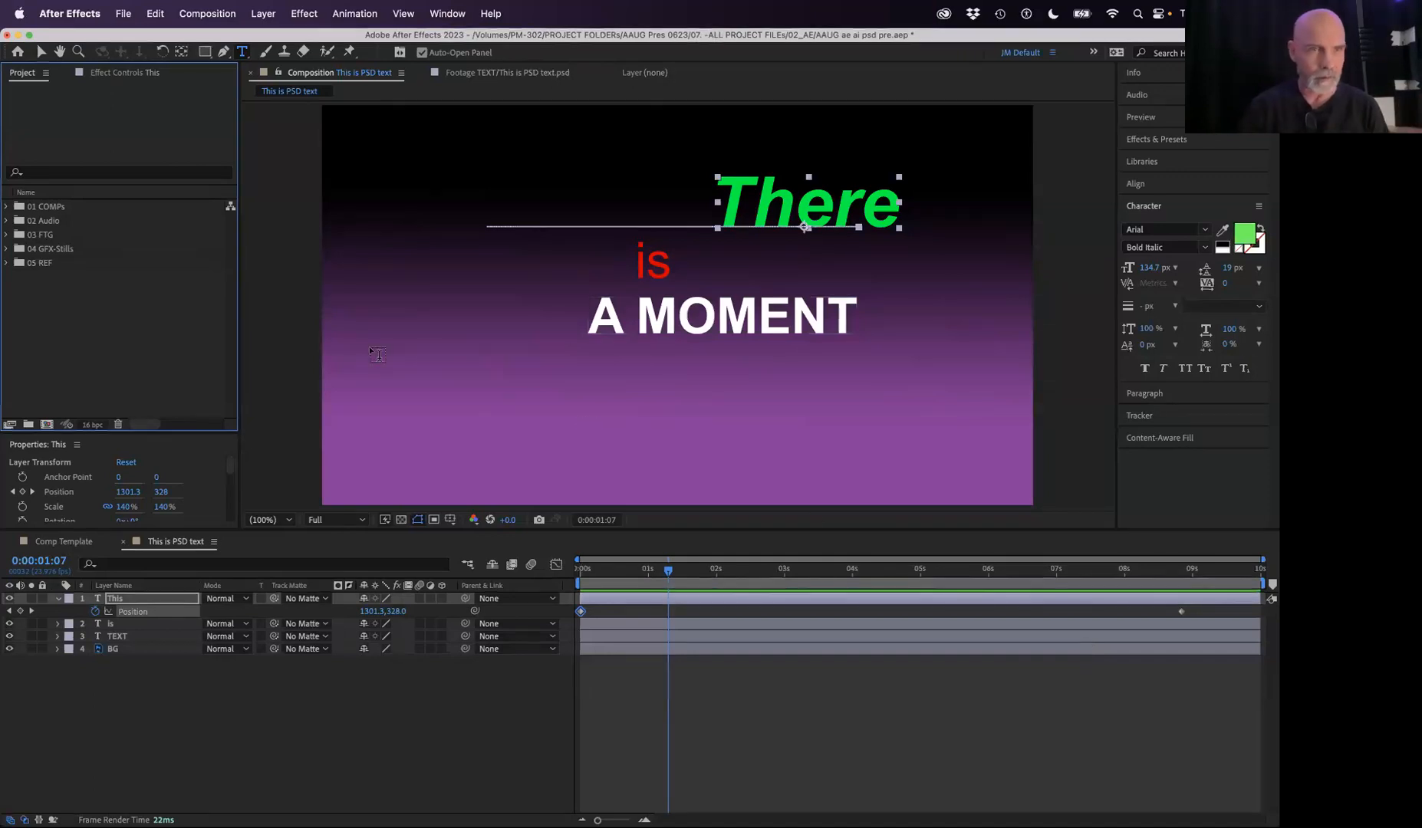
# Step: Switch to After Effects and choose Volcano from USGS3.psd for import into the 04 GFX-Stills folder
pyautogui.click(35, 250)
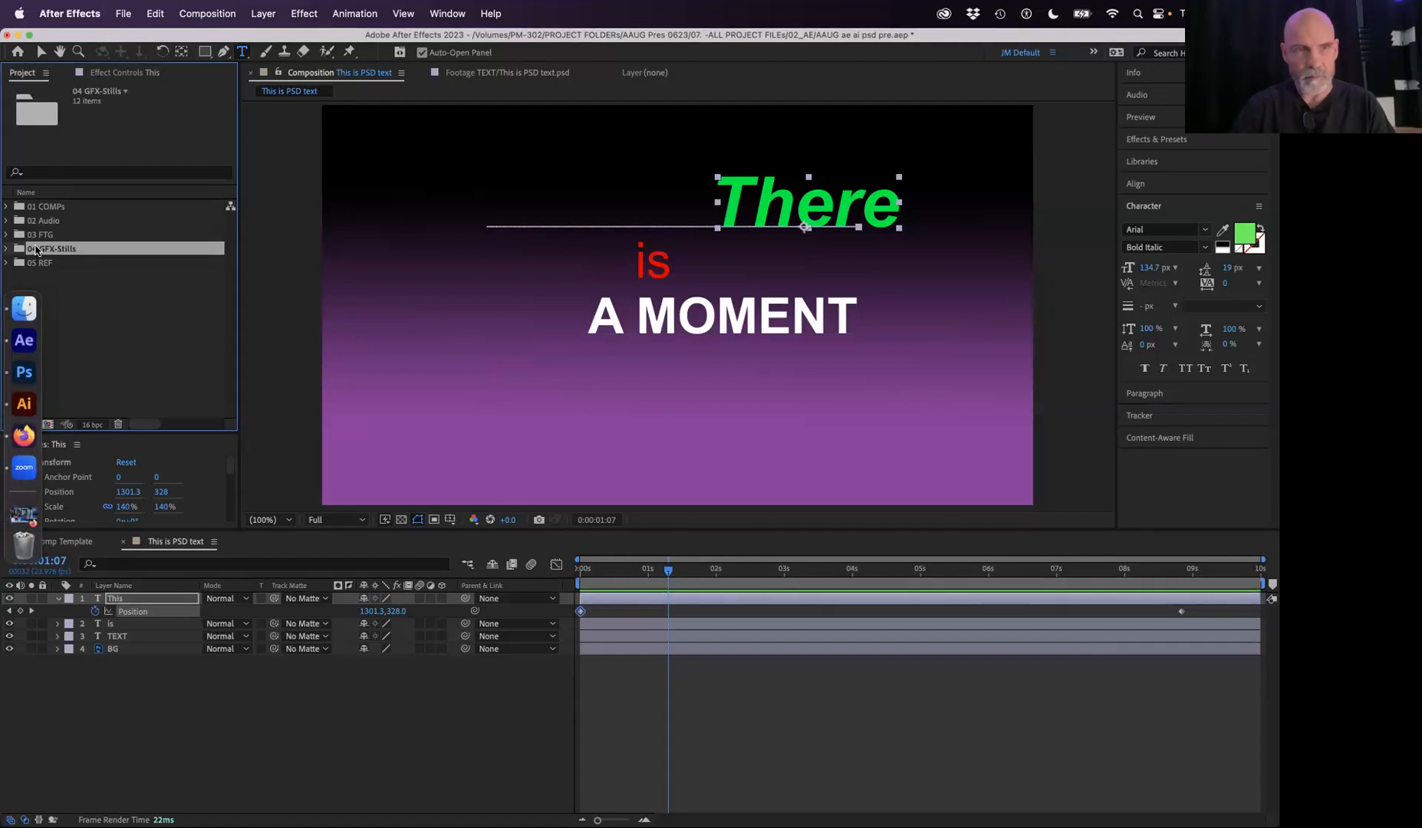
pyautogui.doubleClick(35, 250)
pyautogui.click(394, 265)
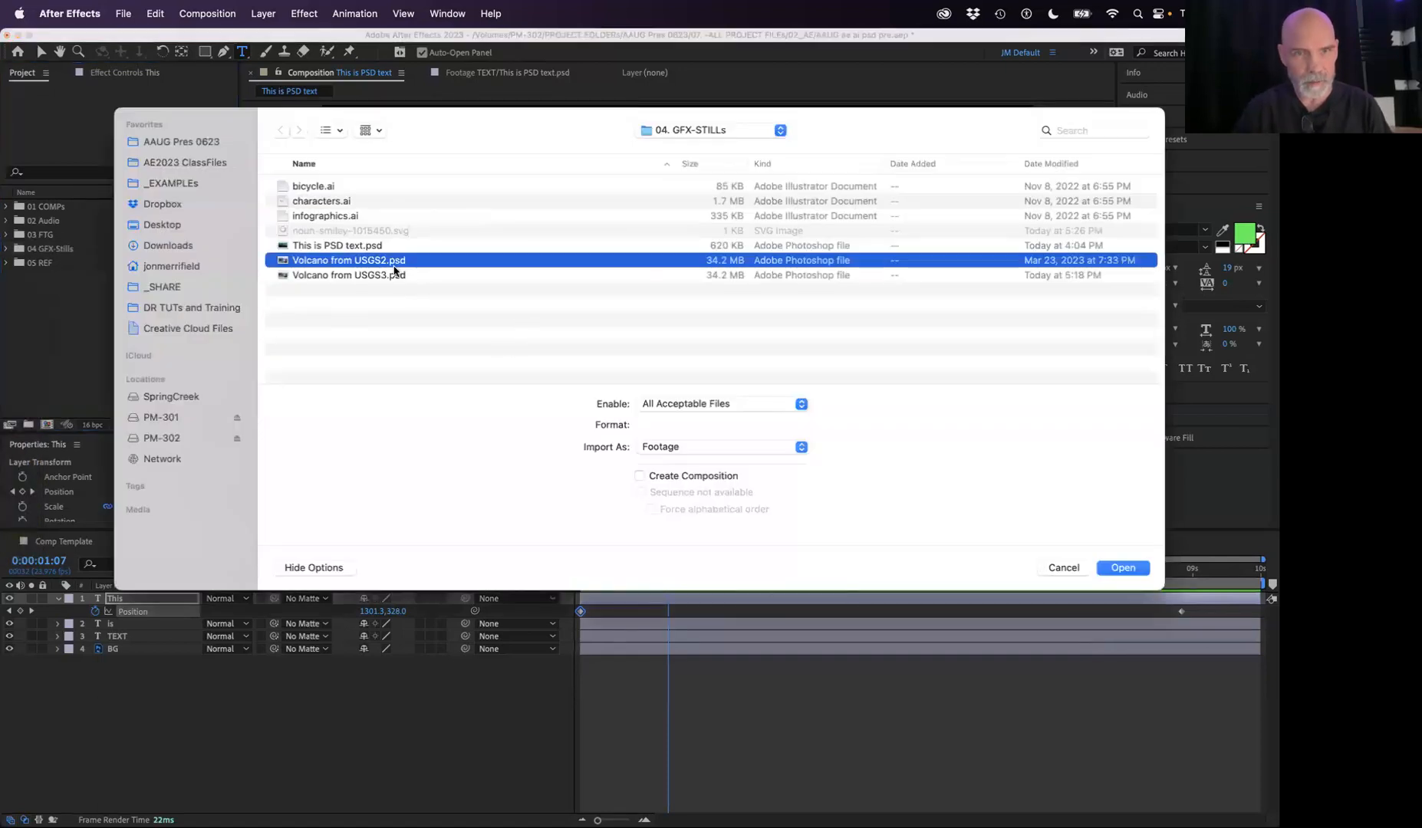
pyautogui.click(393, 276)
pyautogui.click(1128, 568)
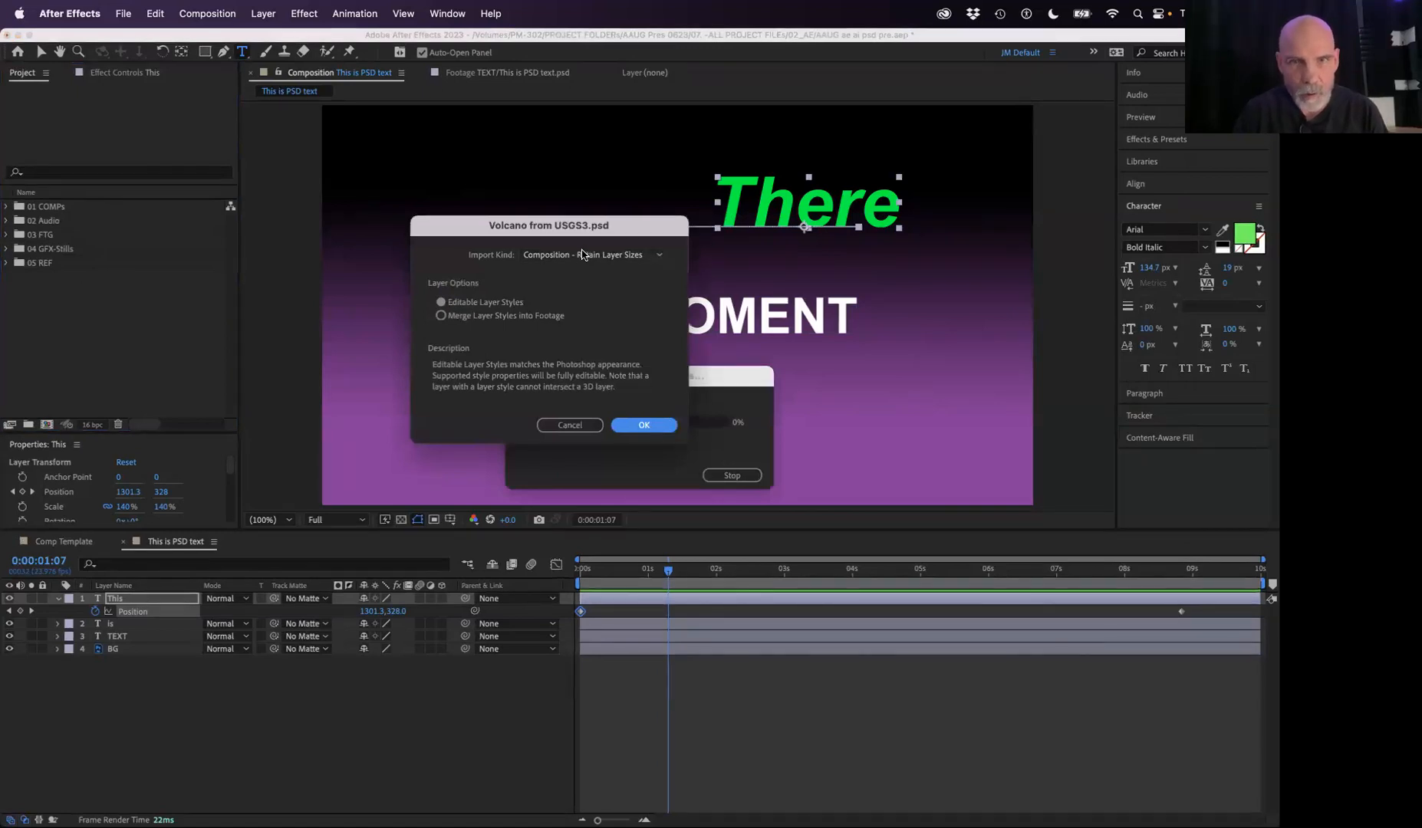
# Step: Import the volcano file with the Composition import kind and Editable Layer Styles
pyautogui.click(592, 255)
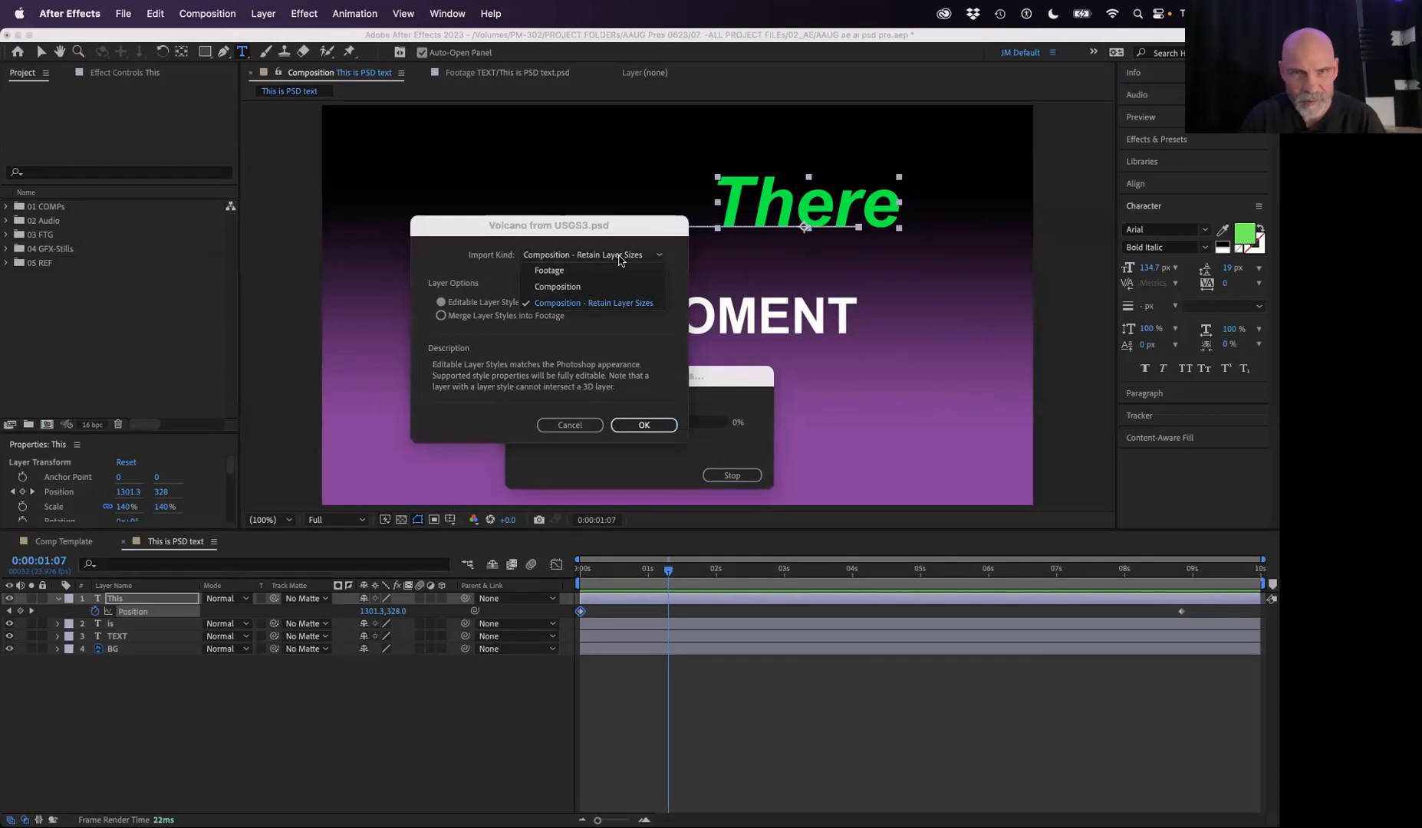
pyautogui.click(620, 259)
pyautogui.click(619, 260)
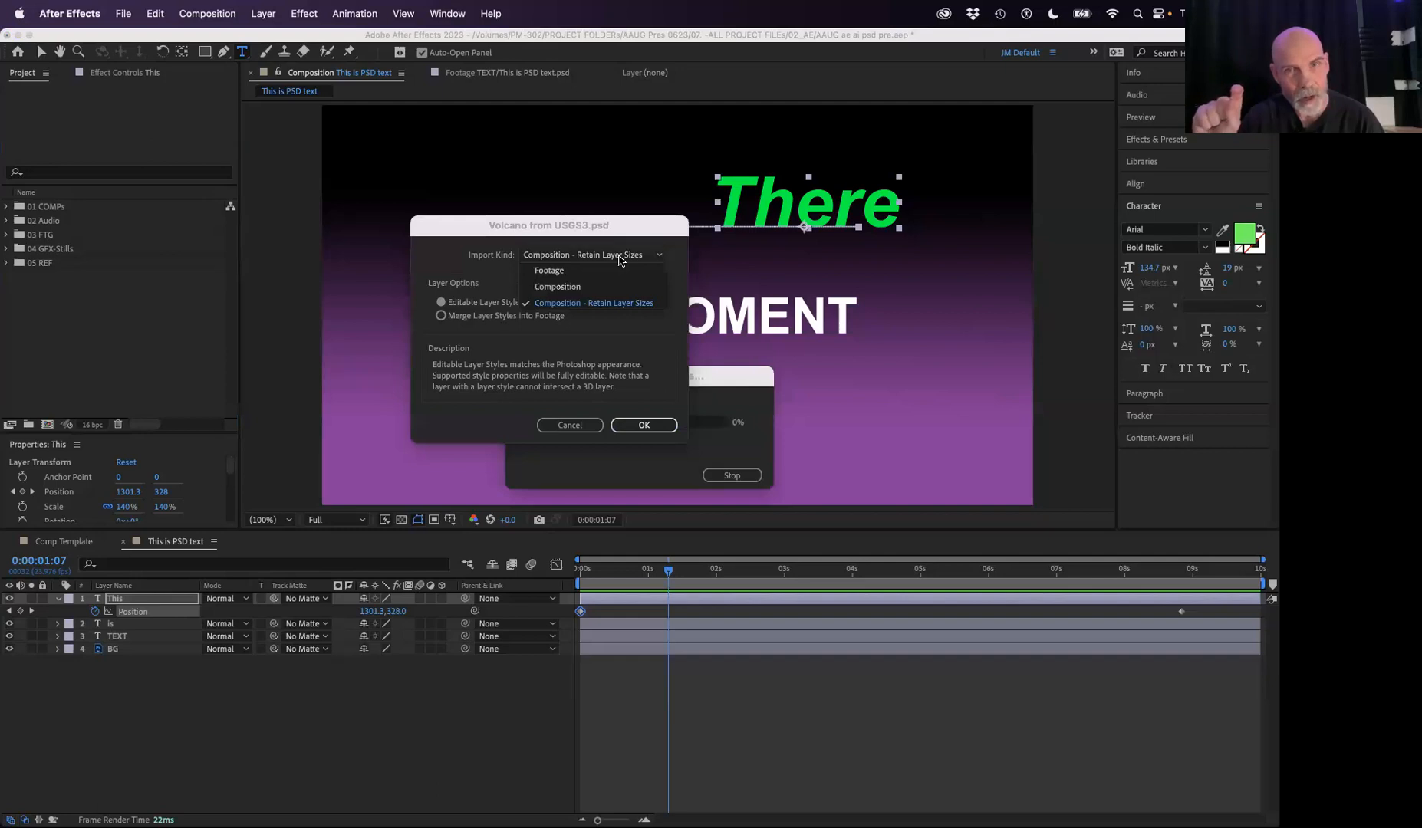
pyautogui.click(560, 287)
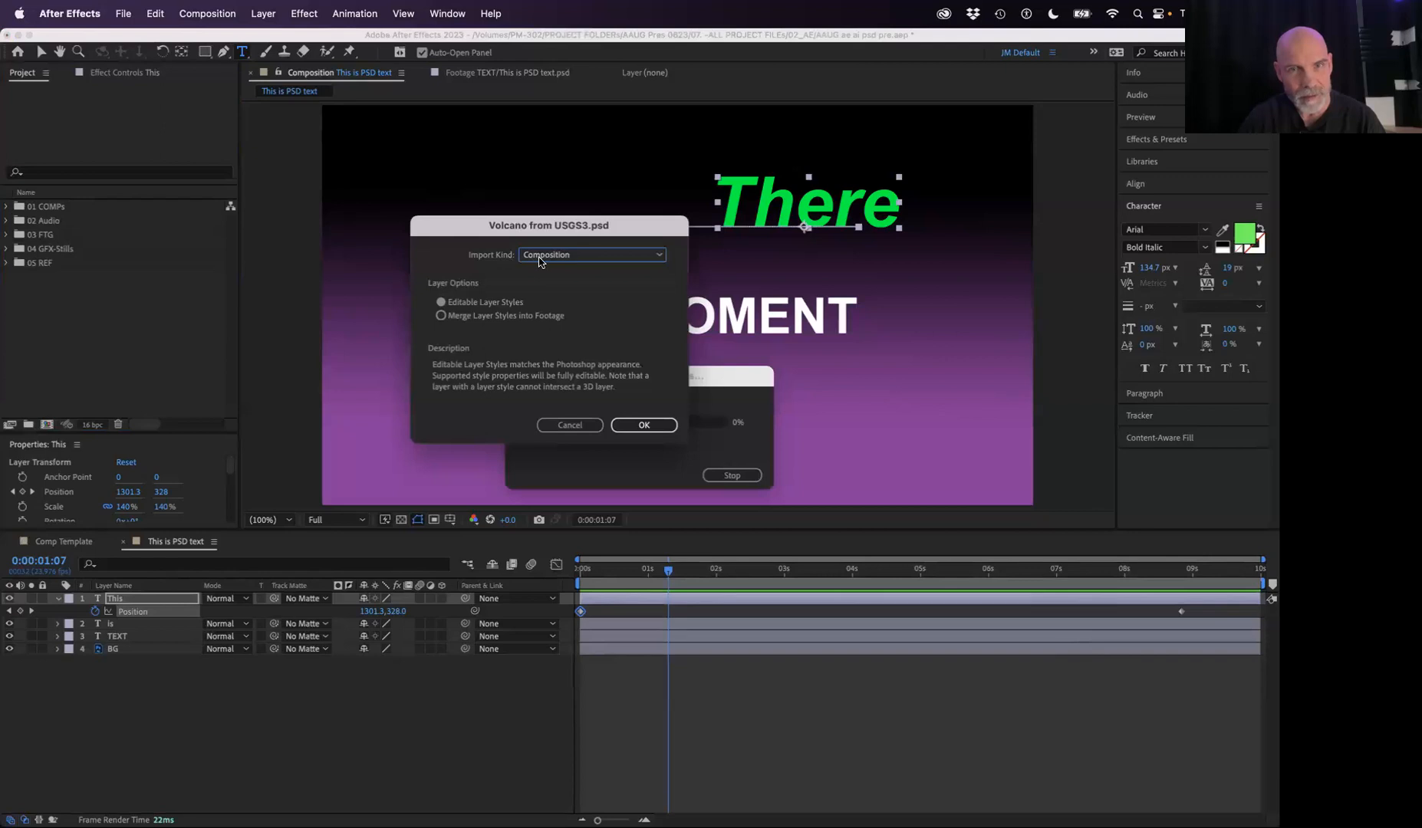
pyautogui.click(542, 257)
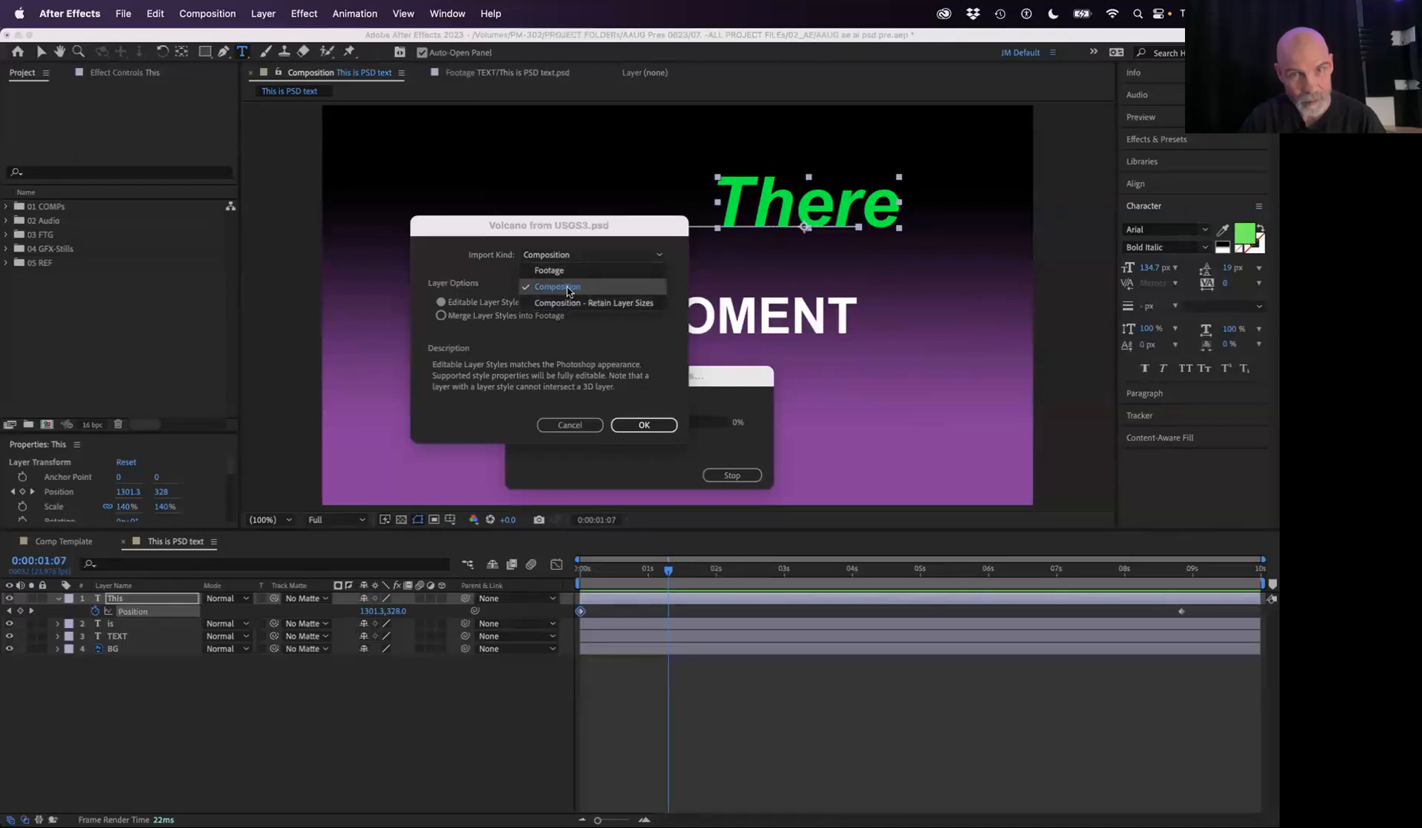
pyautogui.click(656, 424)
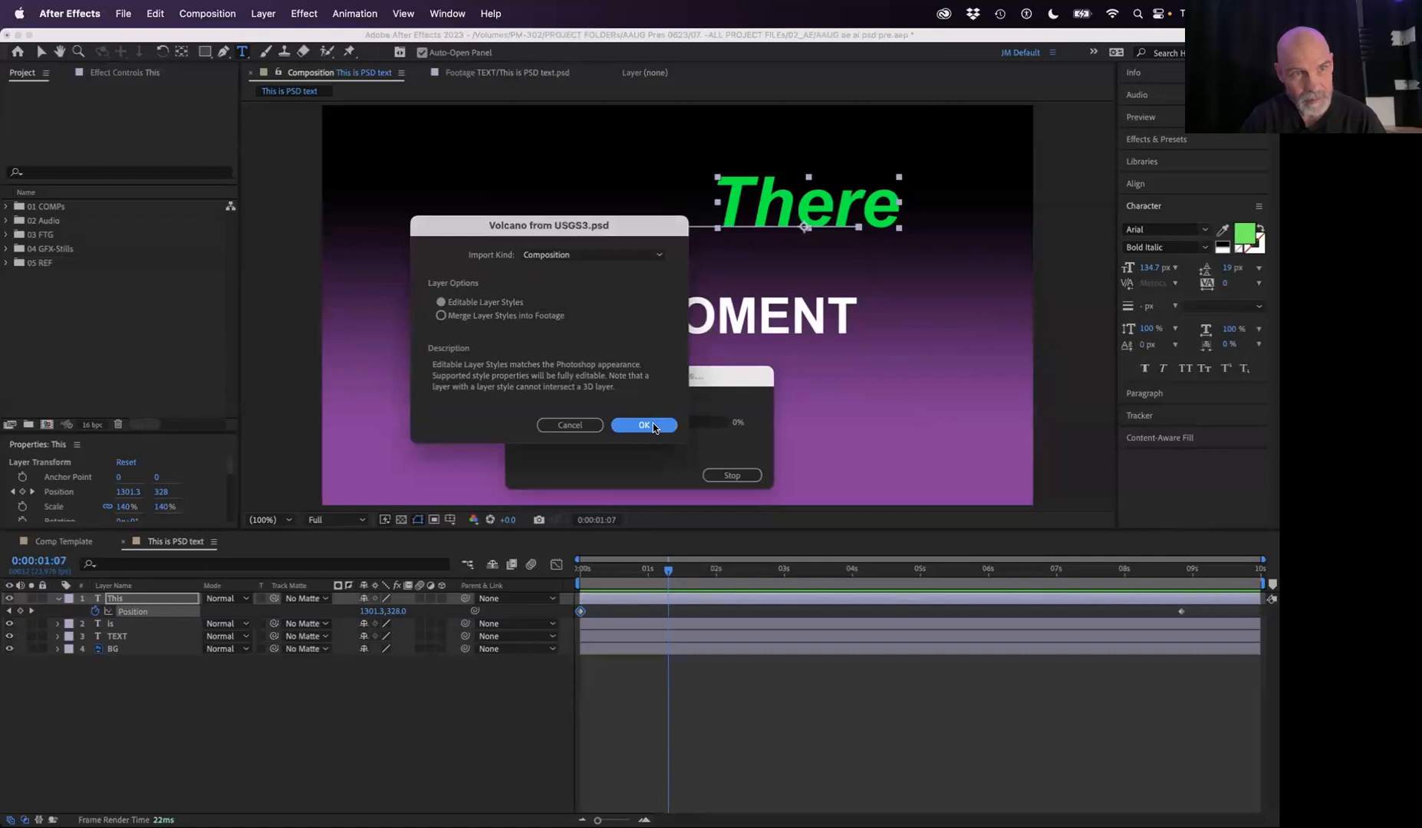
pyautogui.click(655, 424)
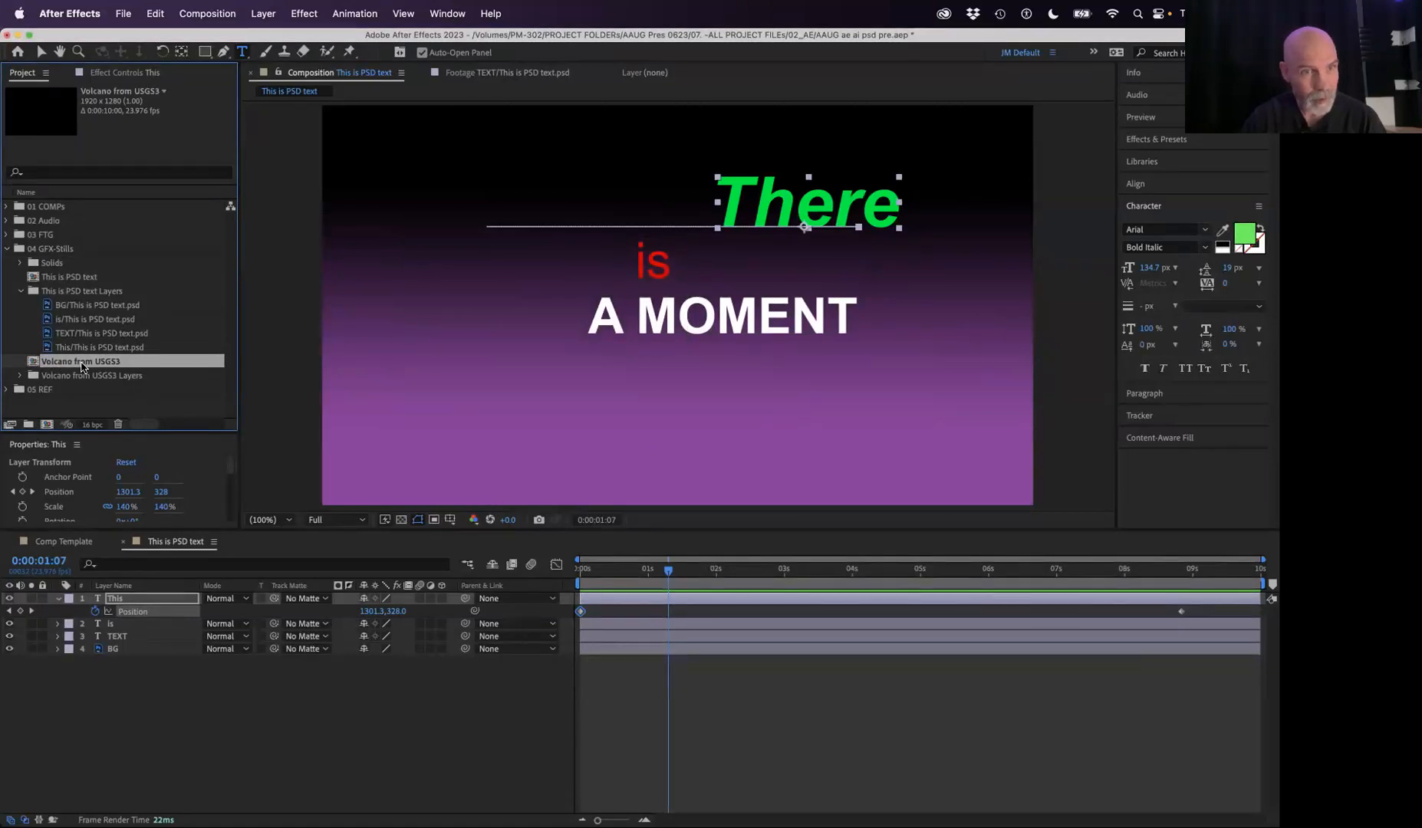
# Step: Open the Volcano from USGS3 composition and inspect GIRL fg, ROCKs mid and BG copy by toggling each layer's visibility
pyautogui.click(21, 375)
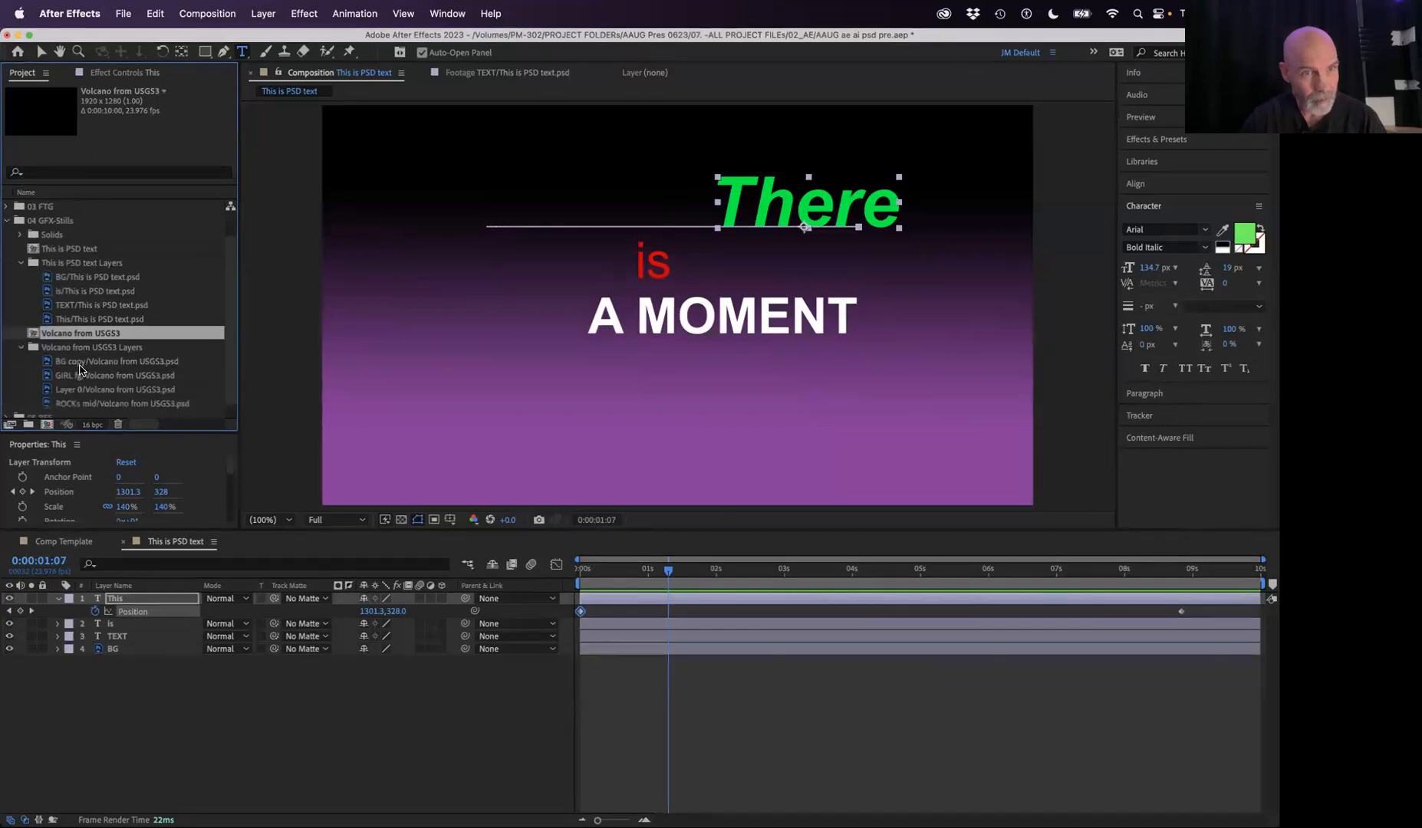
pyautogui.doubleClick(32, 336)
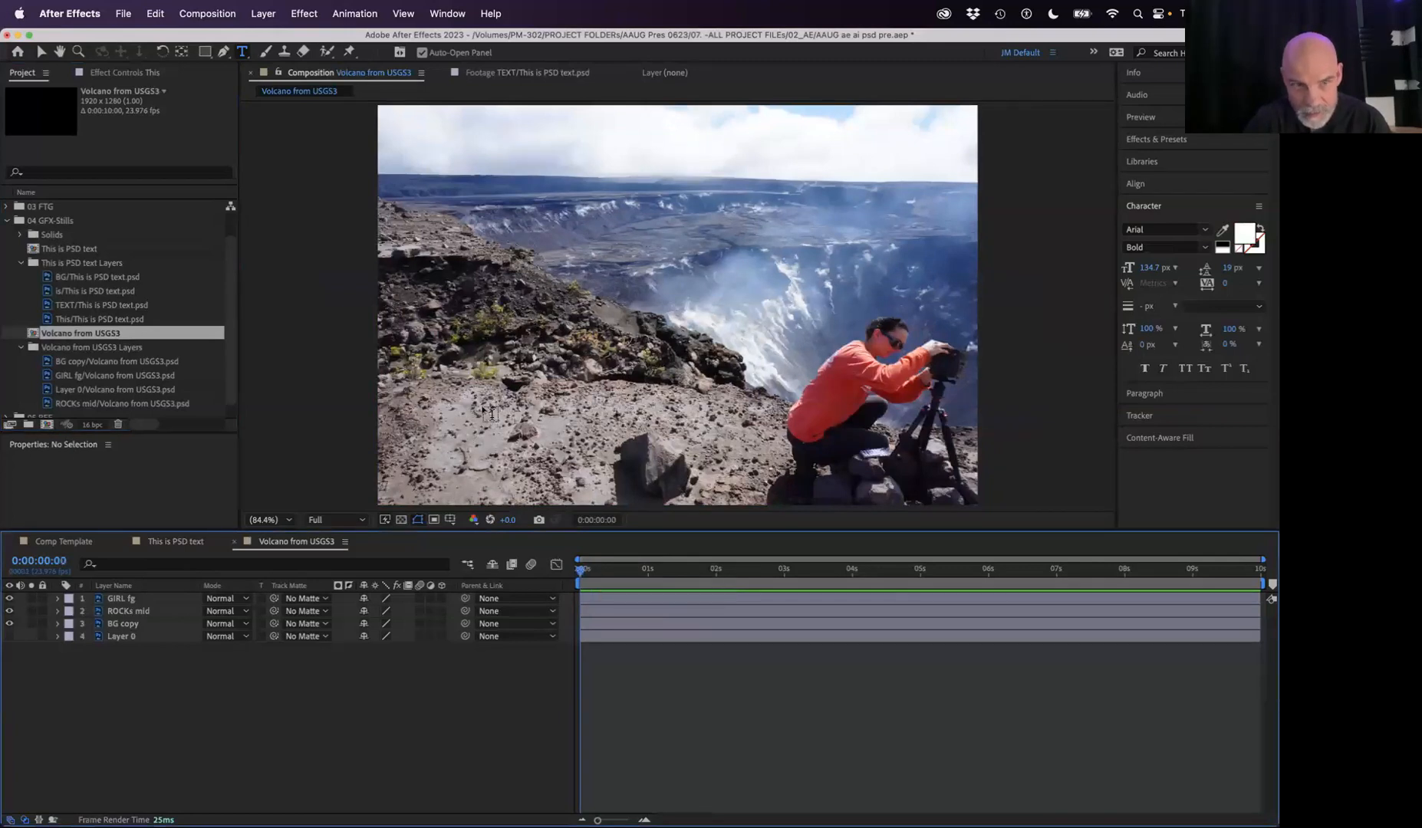
pyautogui.click(8, 599)
pyautogui.click(8, 599)
pyautogui.click(9, 612)
pyautogui.click(10, 611)
pyautogui.click(9, 624)
pyautogui.click(10, 624)
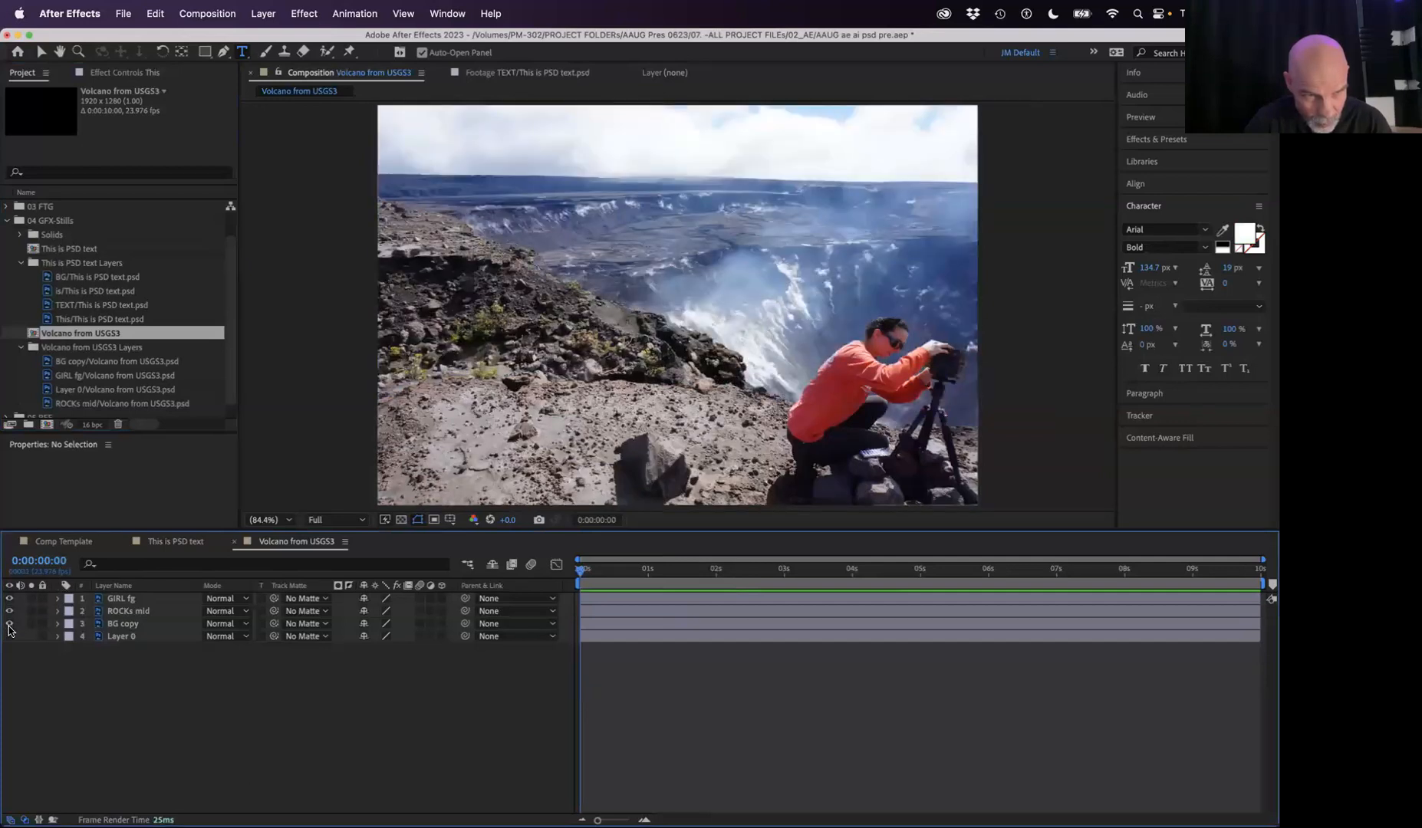
# Step: Solo Layer 0 and add starting Scale and Position keyframes to it at 0:00:00:00
pyautogui.click(31, 636)
pyautogui.click(150, 638)
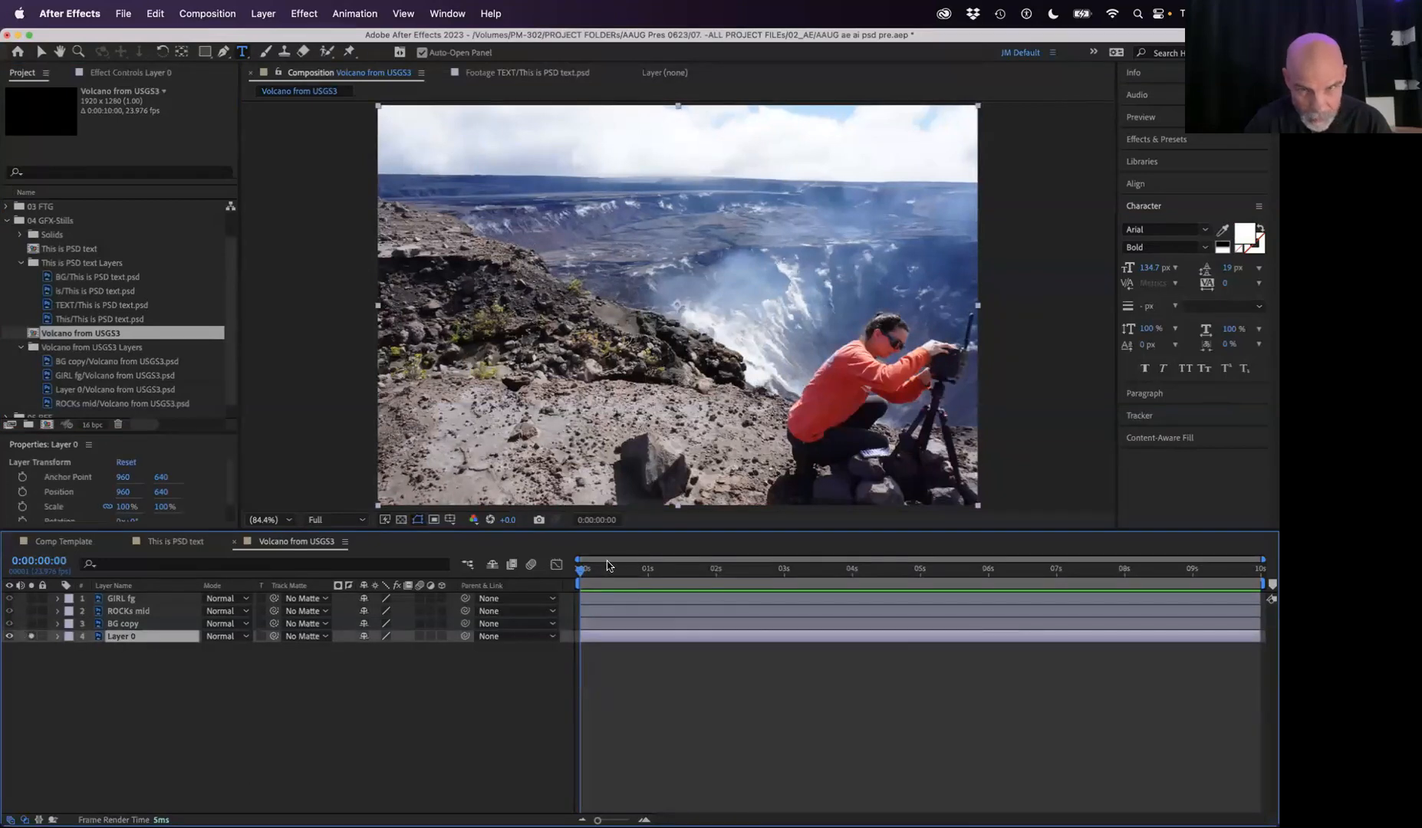
pyautogui.click(23, 506)
pyautogui.moveTo(749, 575); pyautogui.dragTo(1273, 606)
pyautogui.click(581, 570)
pyautogui.click(22, 492)
# Step: Keyframe Layer 0's scale at 143% at 0:00:09:23
pyautogui.moveTo(654, 571); pyautogui.dragTo(1265, 572)
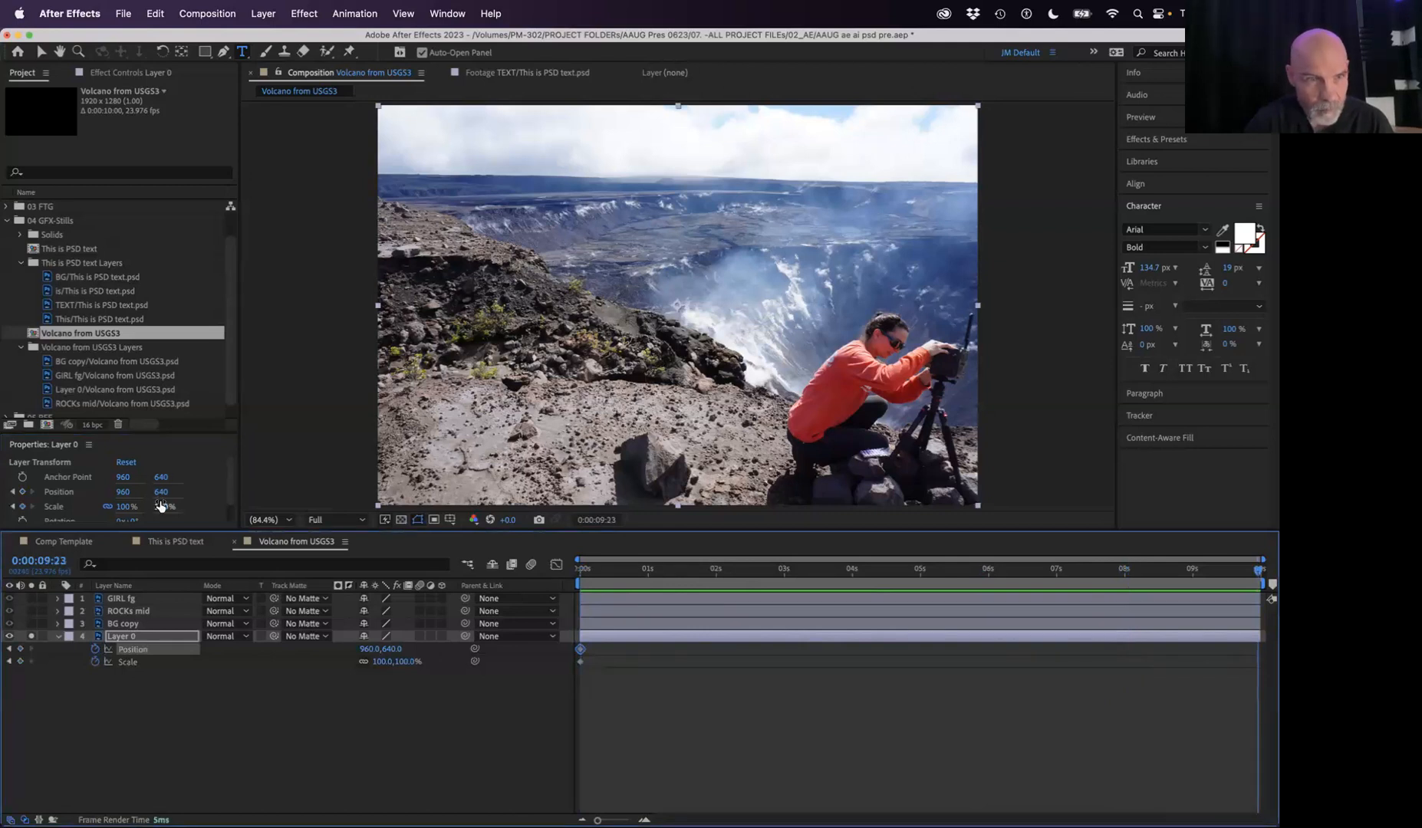
pyautogui.moveTo(161, 511); pyautogui.dragTo(194, 505)
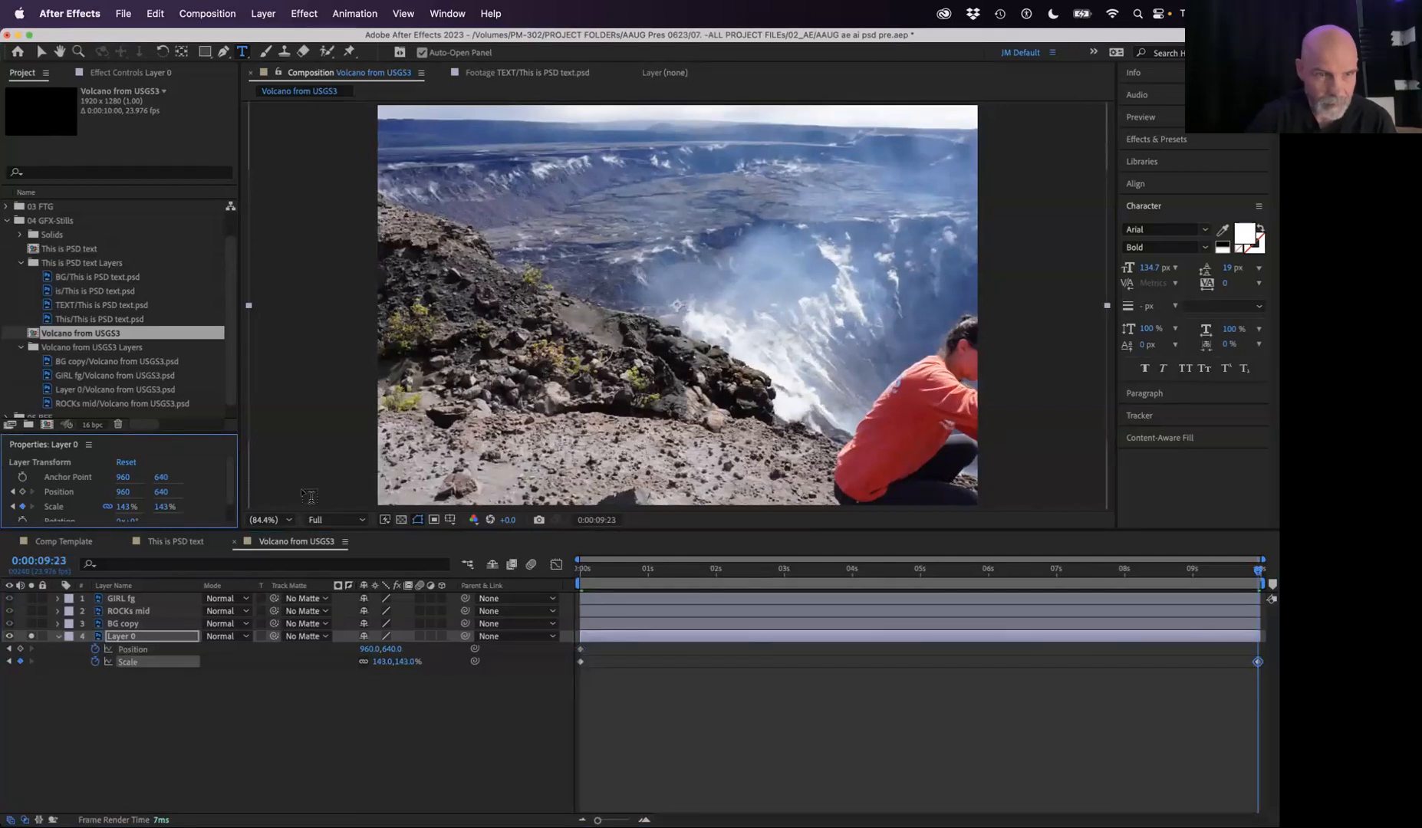
pyautogui.click(569, 372)
pyautogui.write('v')
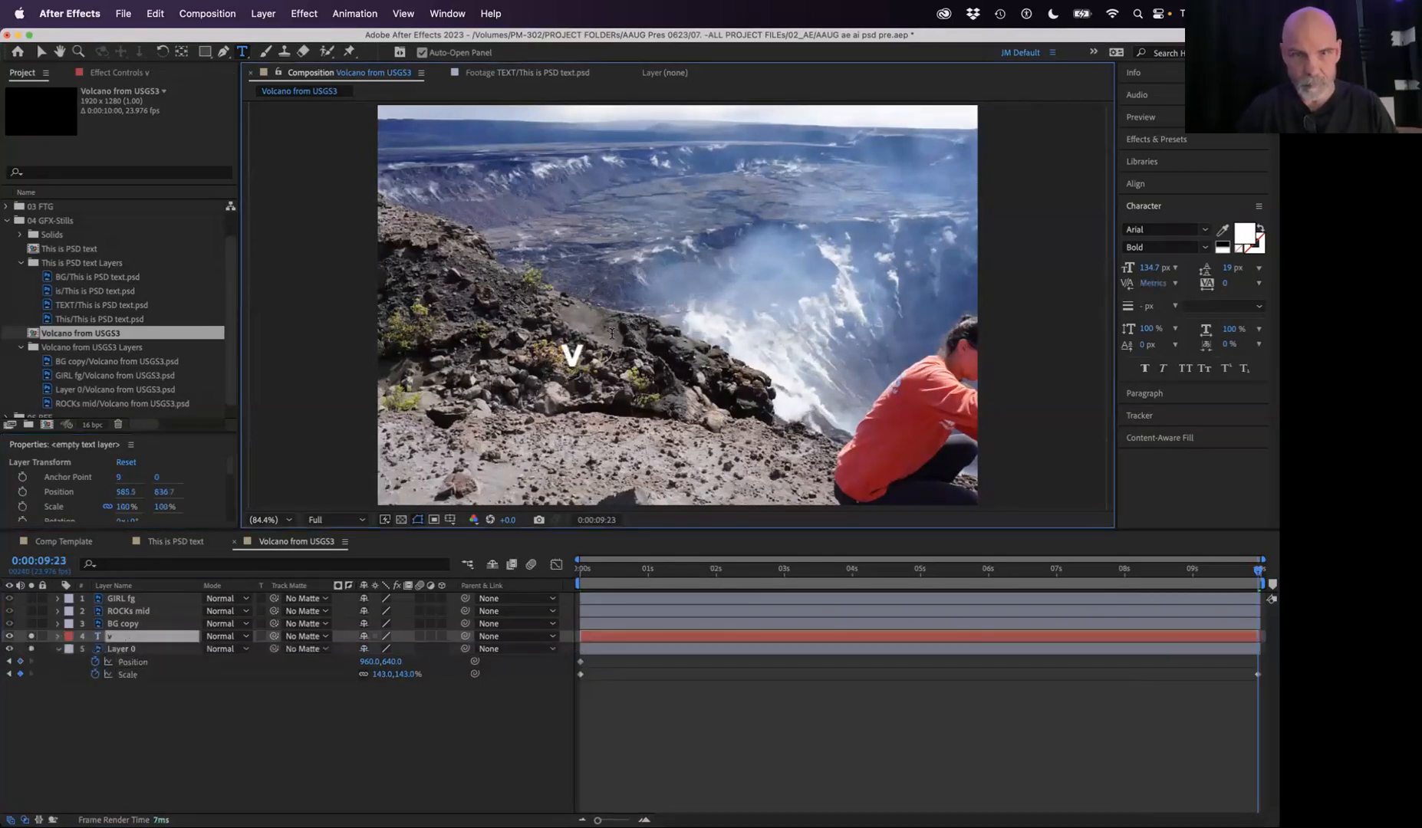
pyautogui.press('BackSpace')
pyautogui.click(173, 678)
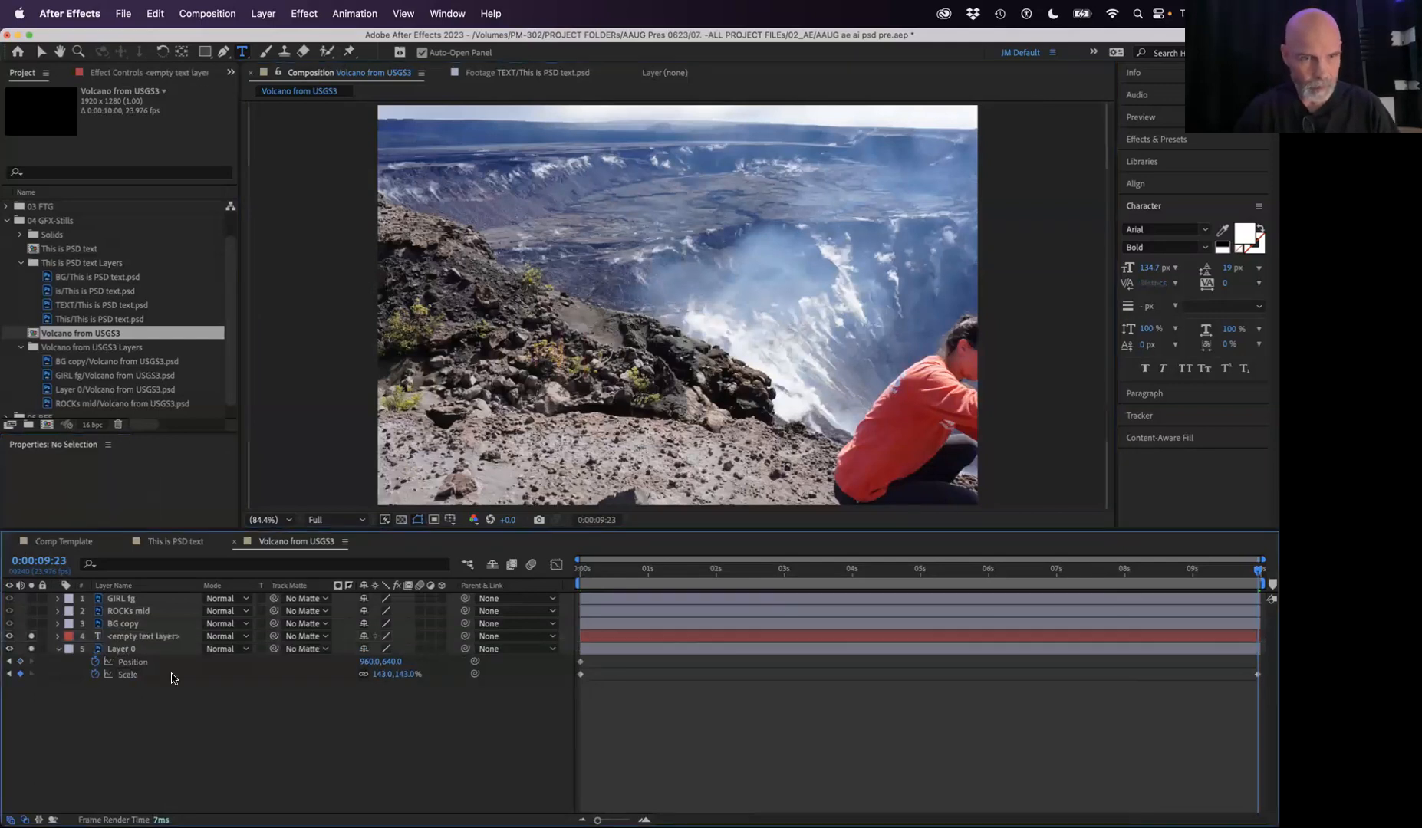
pyautogui.click(146, 637)
pyautogui.press('Delete')
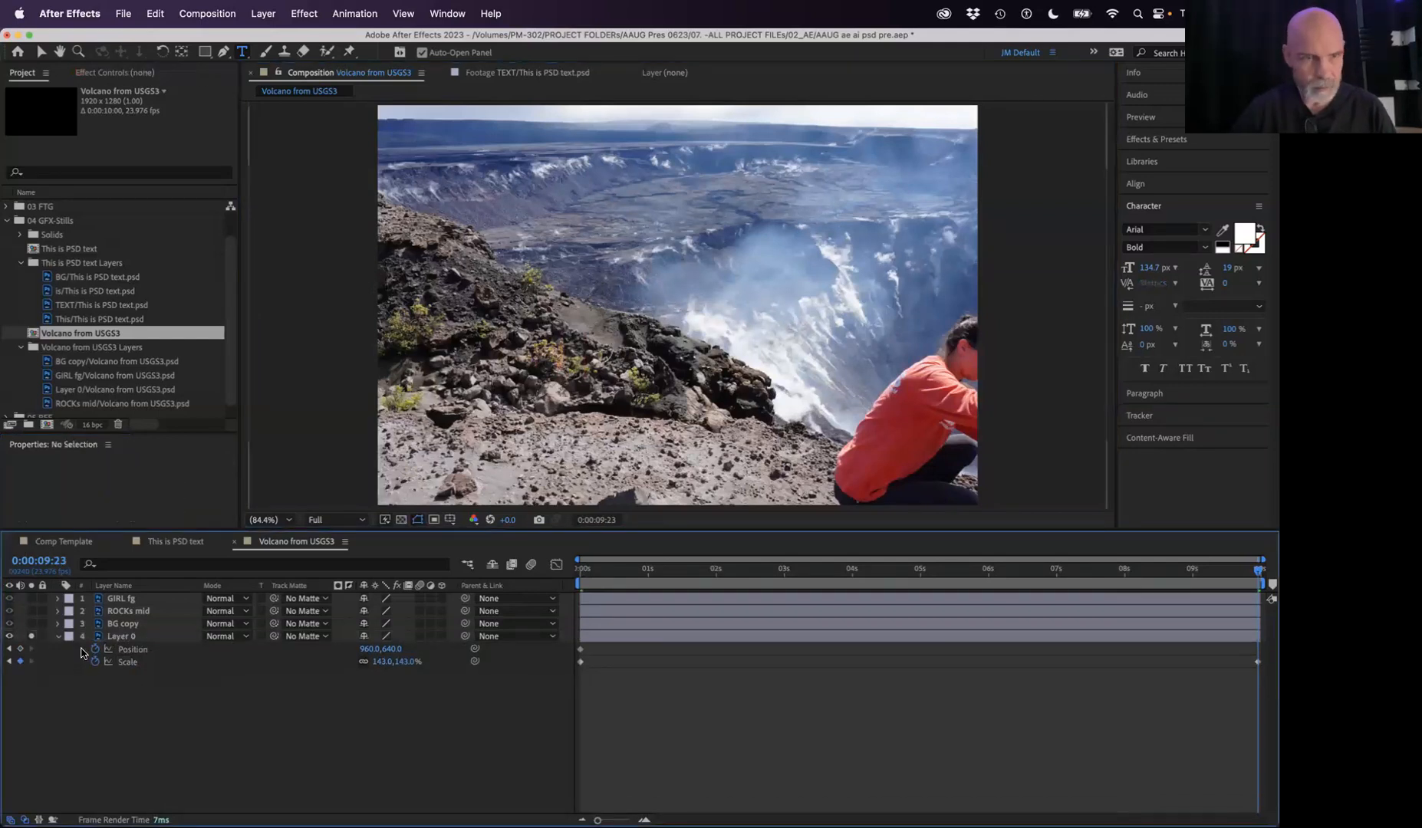
# Step: Keyframe Layer 0's position at 652, 430 at 0:00:09:23 to reframe the enlarged photo on the photographer
pyautogui.click(136, 648)
pyautogui.moveTo(366, 649); pyautogui.dragTo(169, 646)
pyautogui.moveTo(392, 654); pyautogui.dragTo(256, 633)
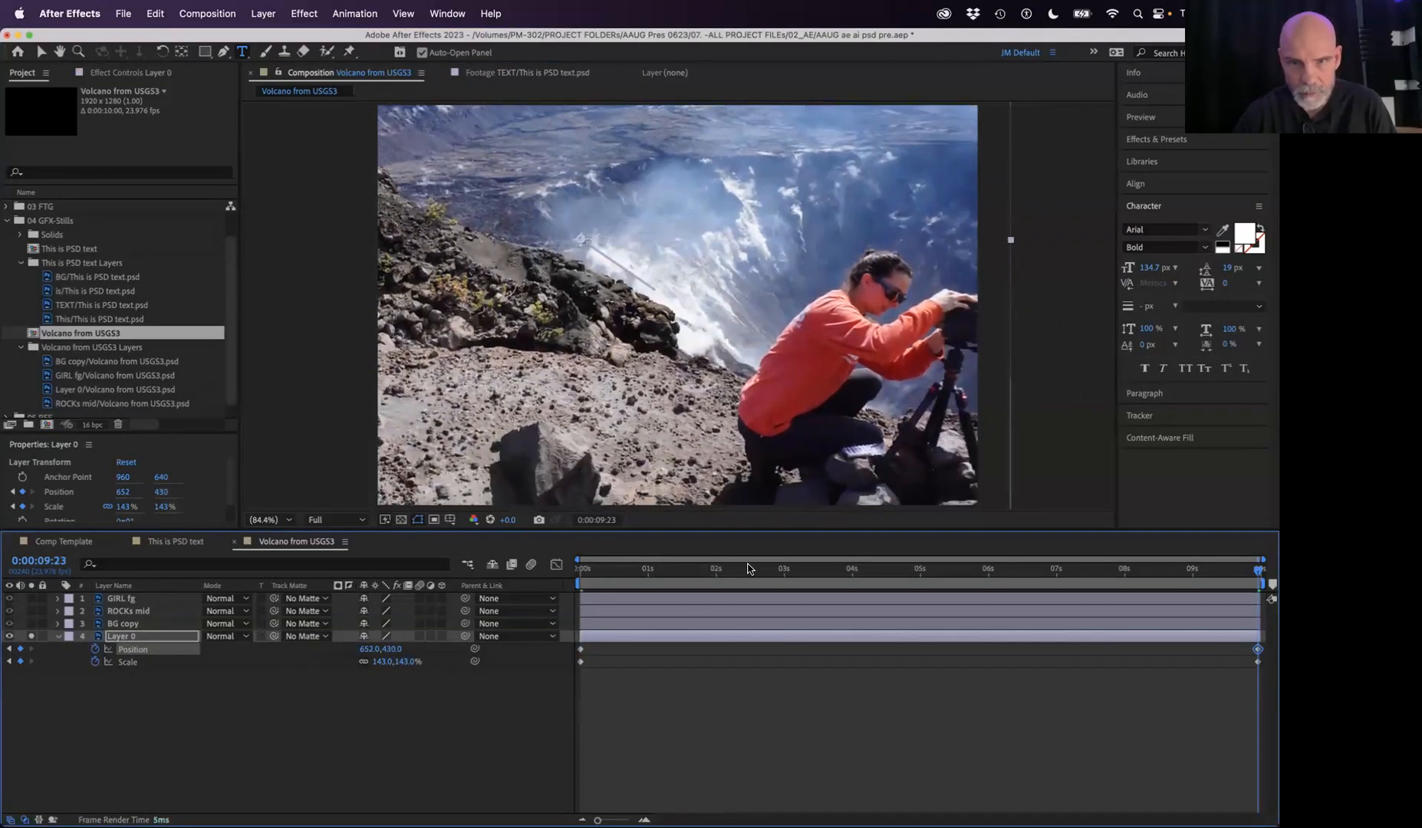
# Step: Preview Layer 0's move and zoom from the start, and scrub between its first and last frames
pyautogui.moveTo(693, 574); pyautogui.dragTo(480, 573)
pyautogui.press('space')
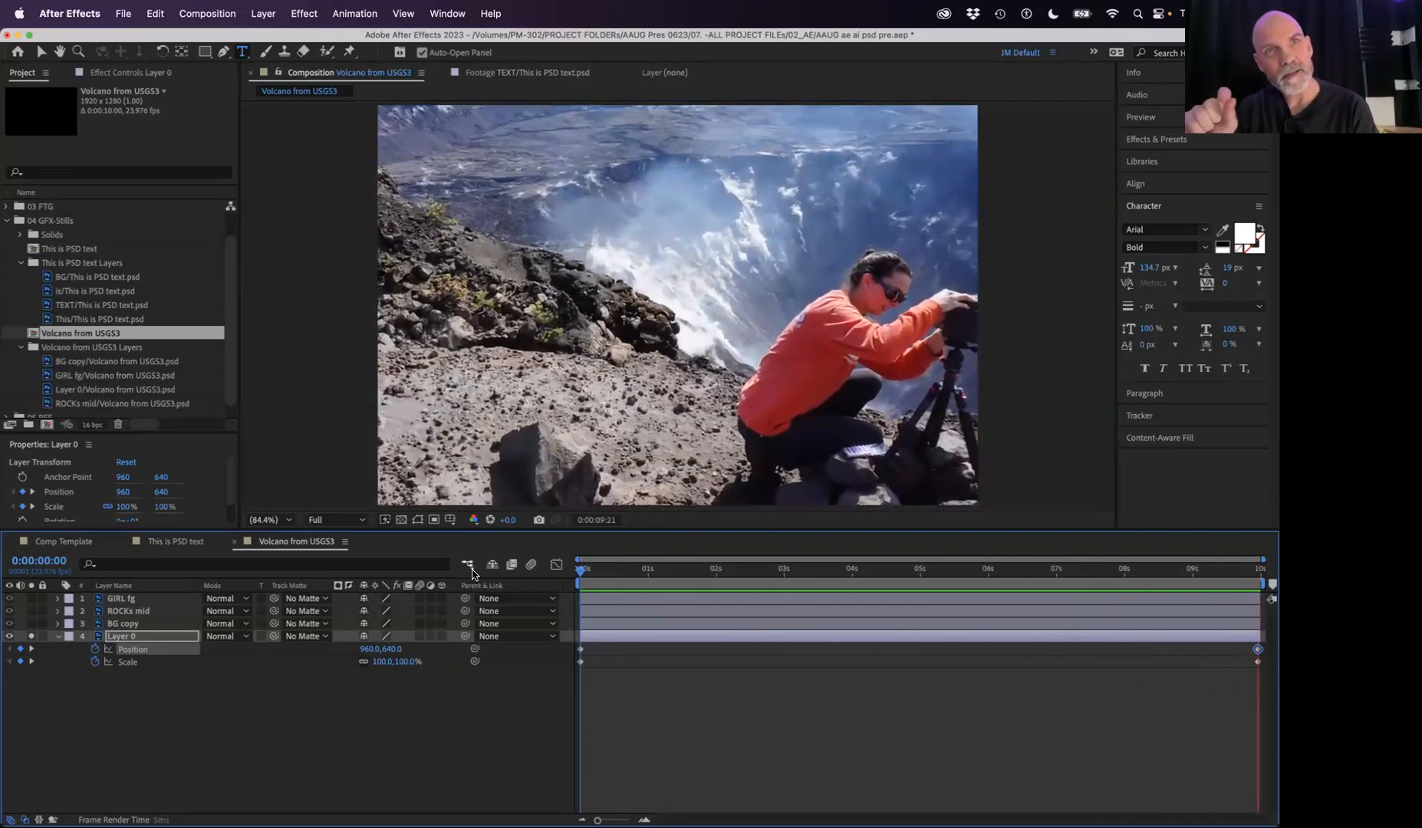
pyautogui.press('space')
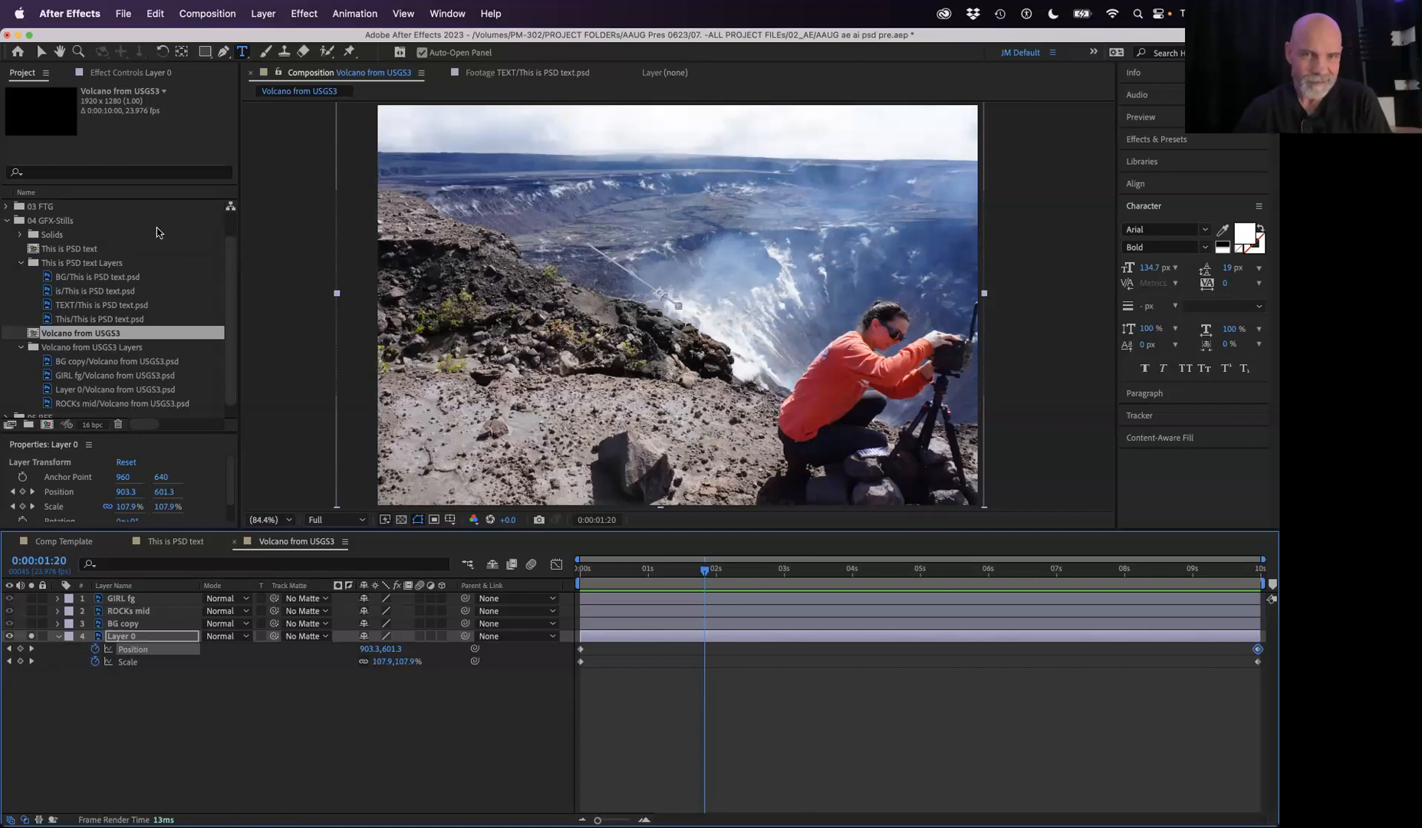
pyautogui.moveTo(685, 571); pyautogui.dragTo(671, 616)
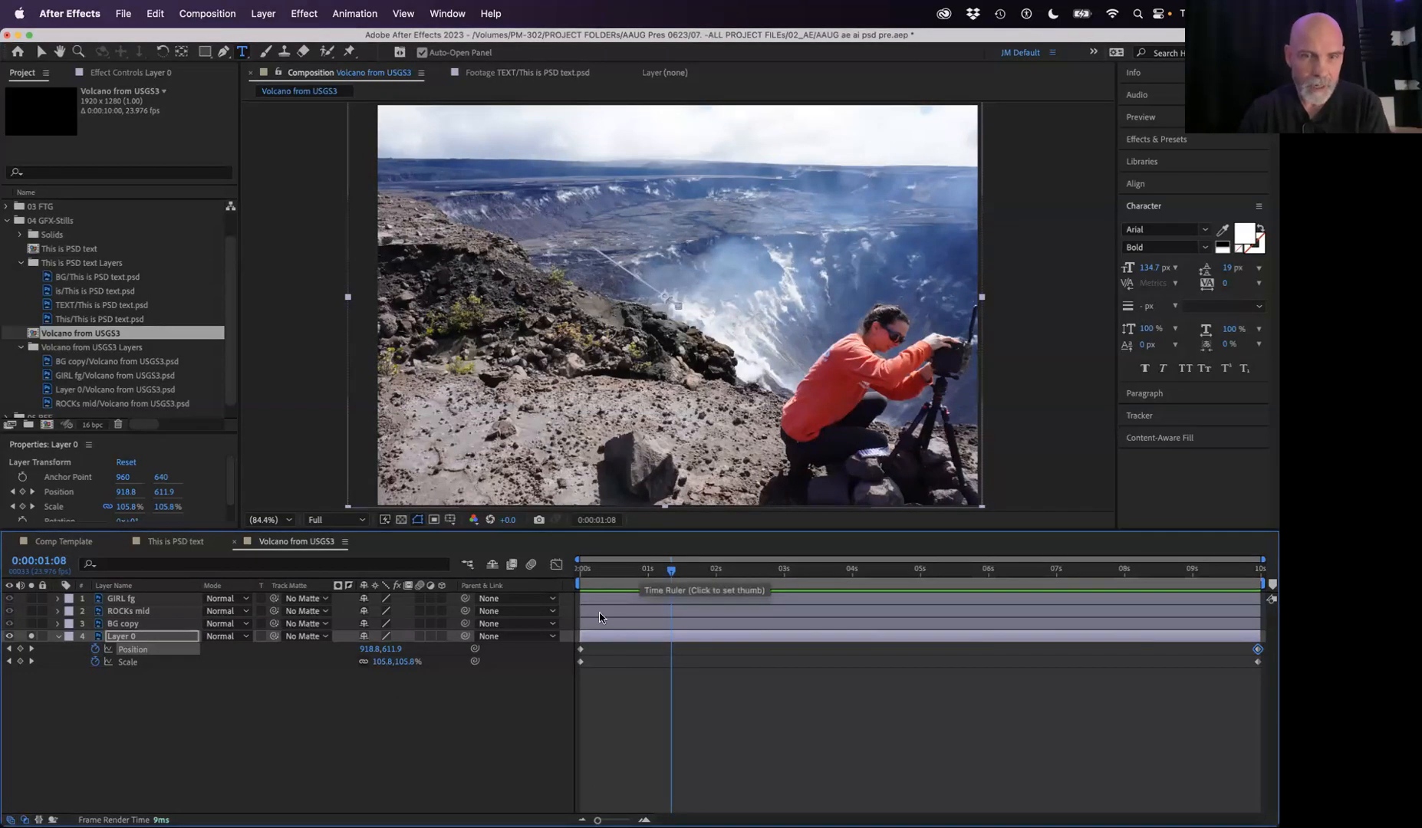
pyautogui.moveTo(644, 568); pyautogui.dragTo(570, 570)
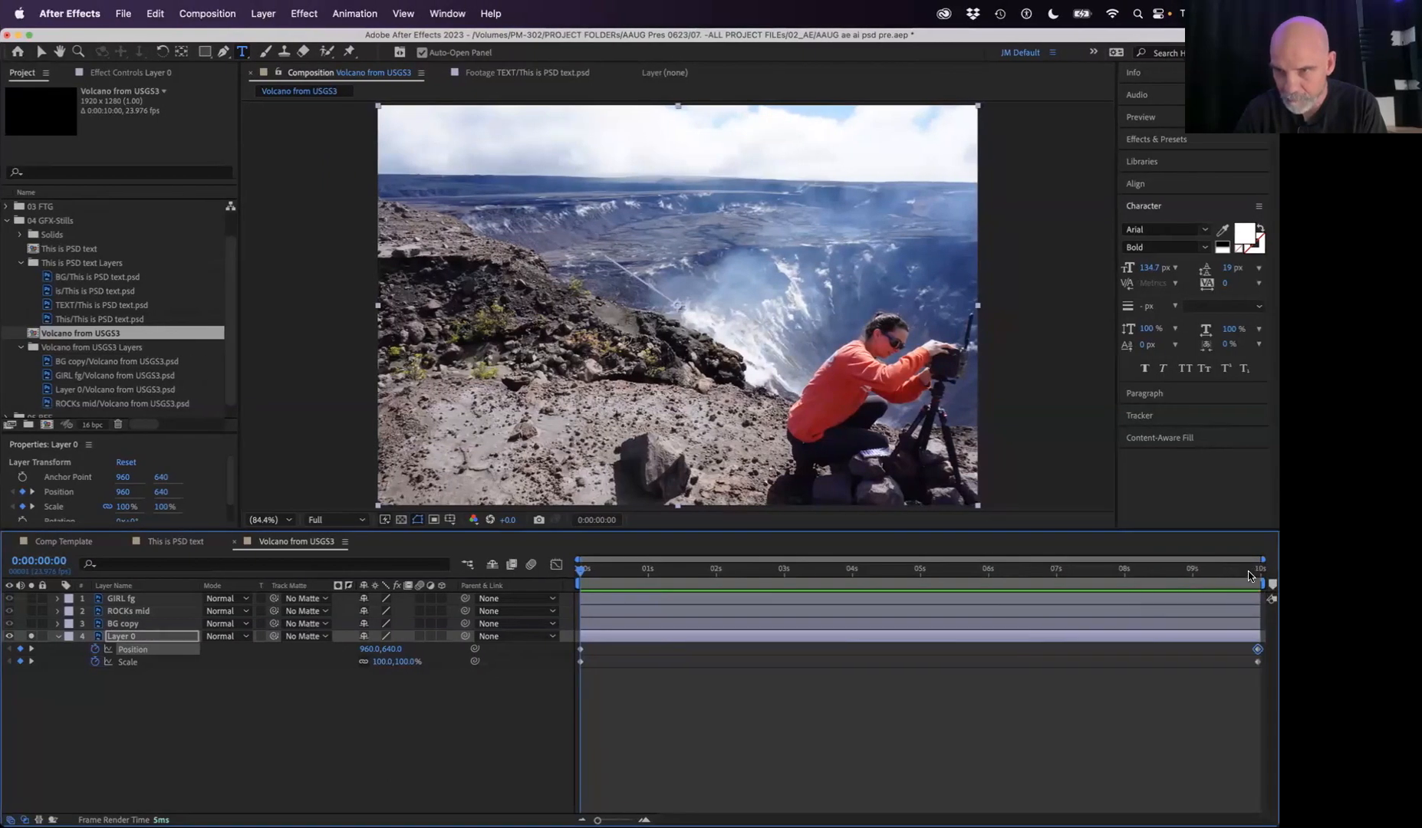
pyautogui.click(1262, 577)
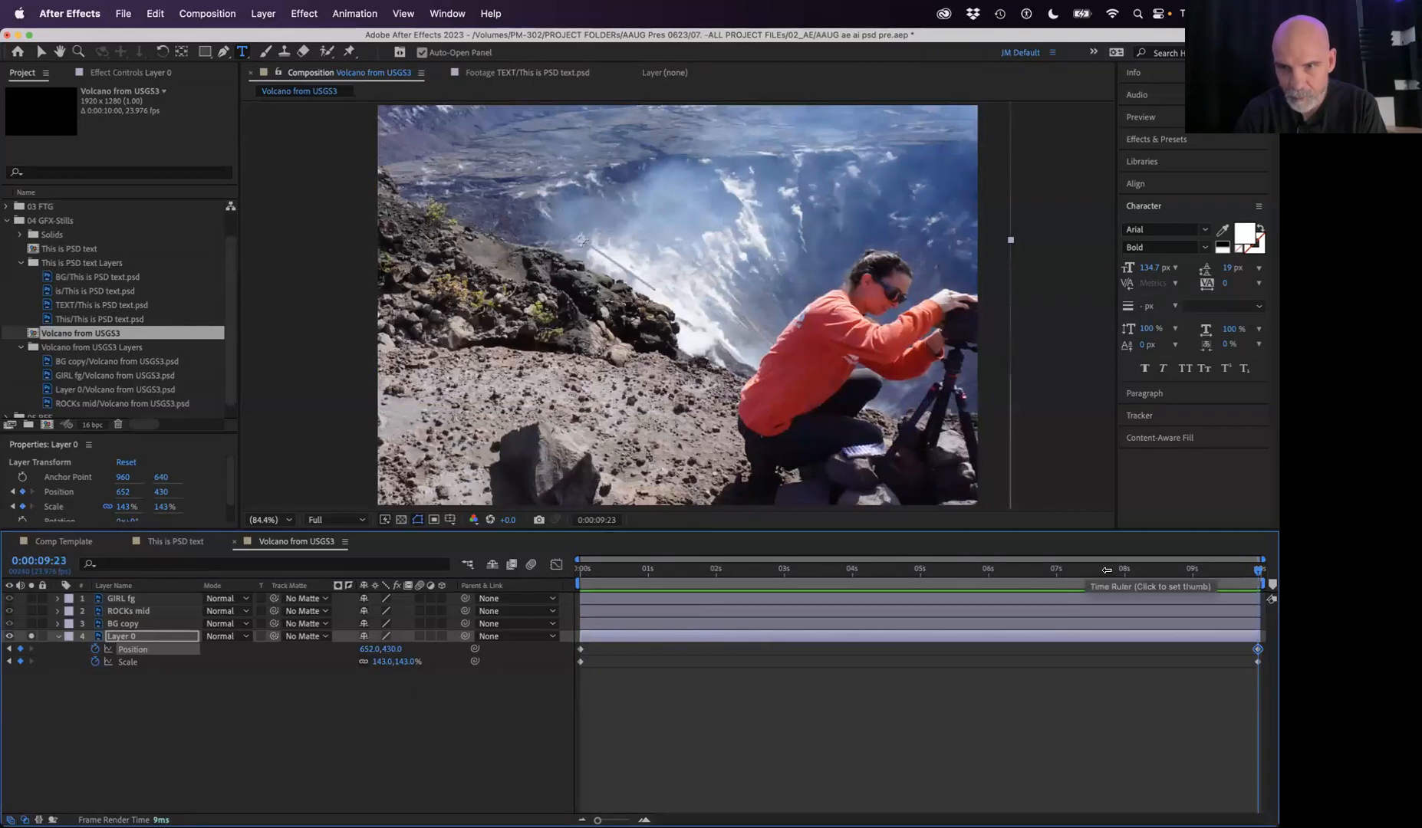
pyautogui.moveTo(1105, 570); pyautogui.dragTo(772, 582)
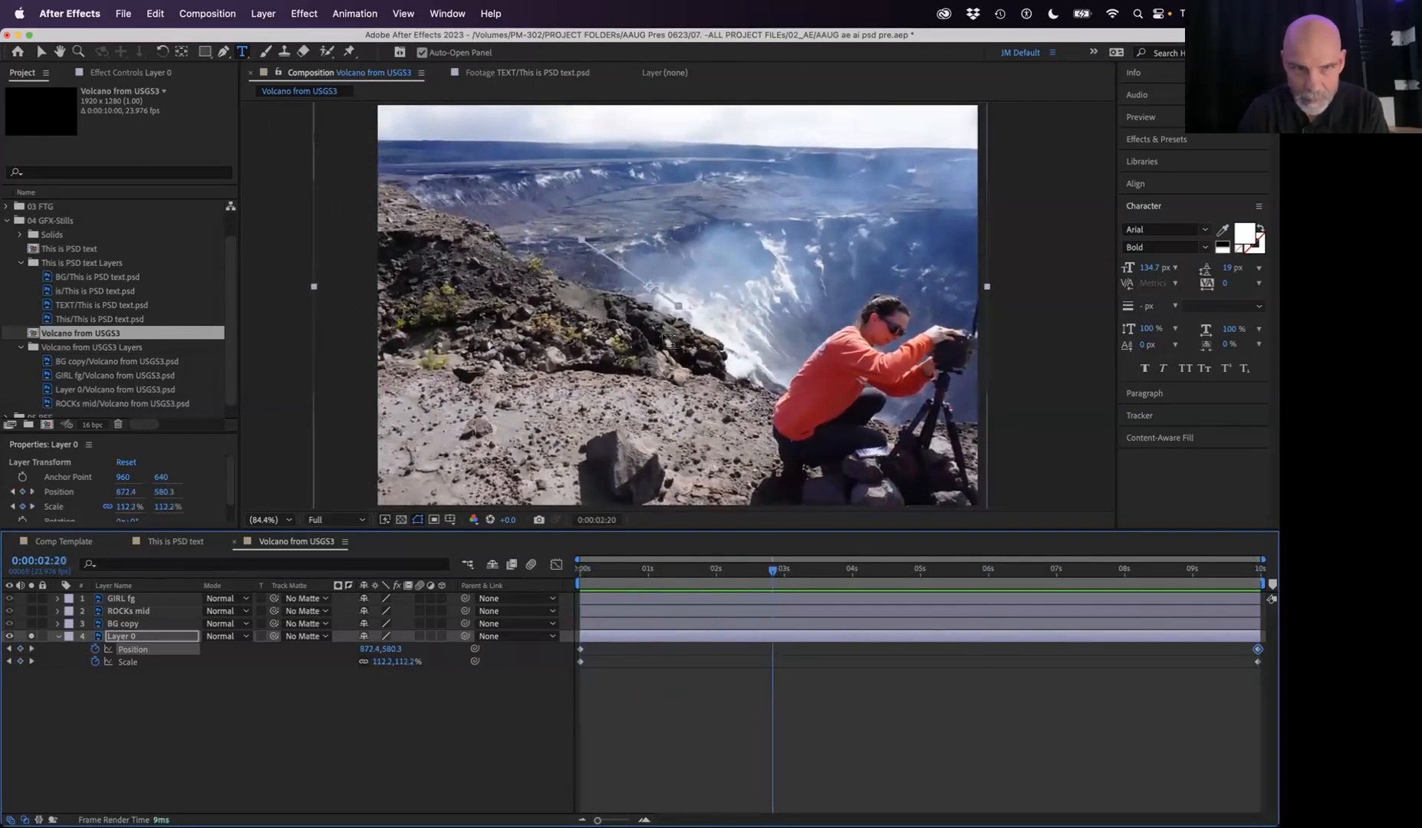
# Step: Try Green as Layer 0's label color, and settle on Red
pyautogui.click(67, 637)
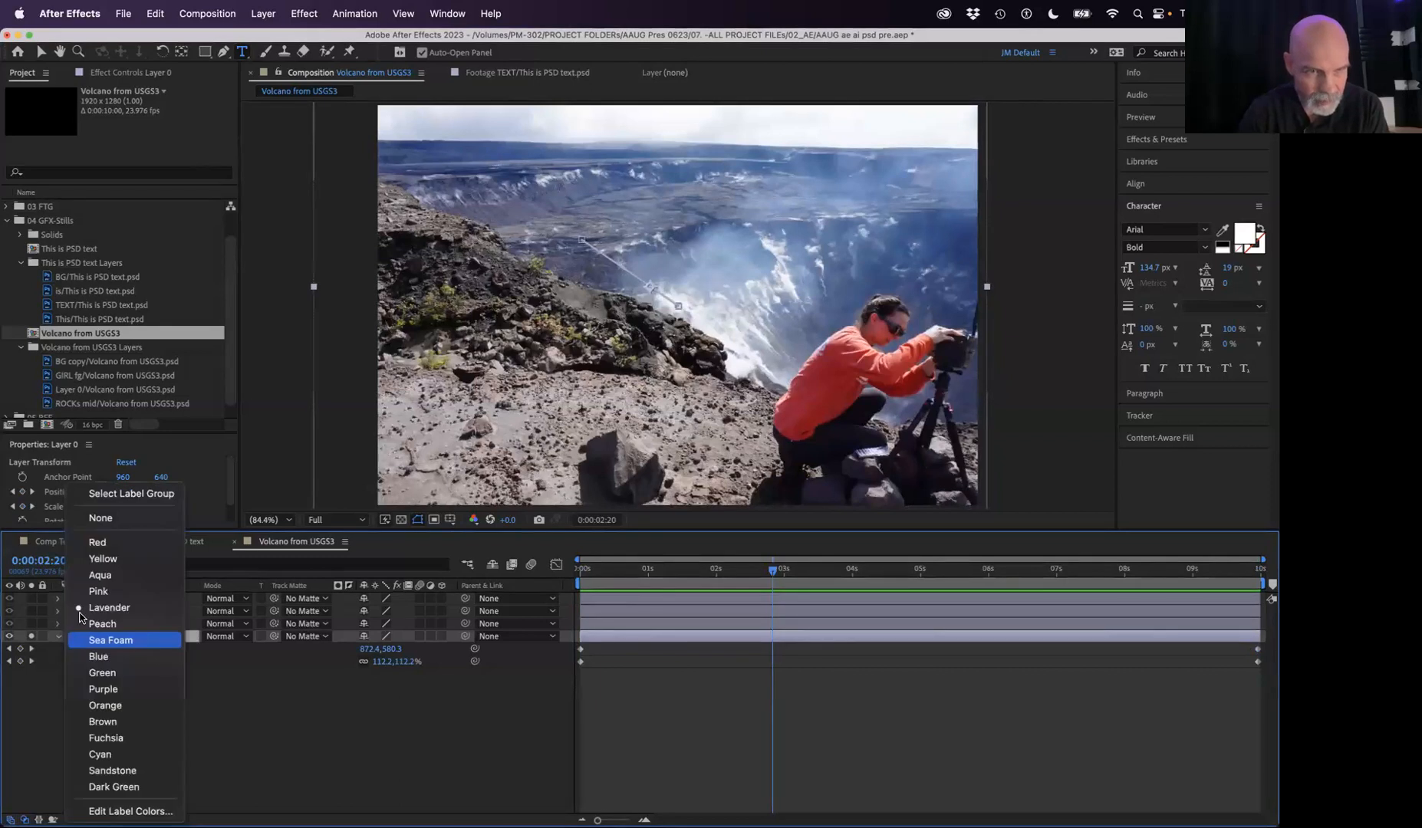
pyautogui.click(103, 673)
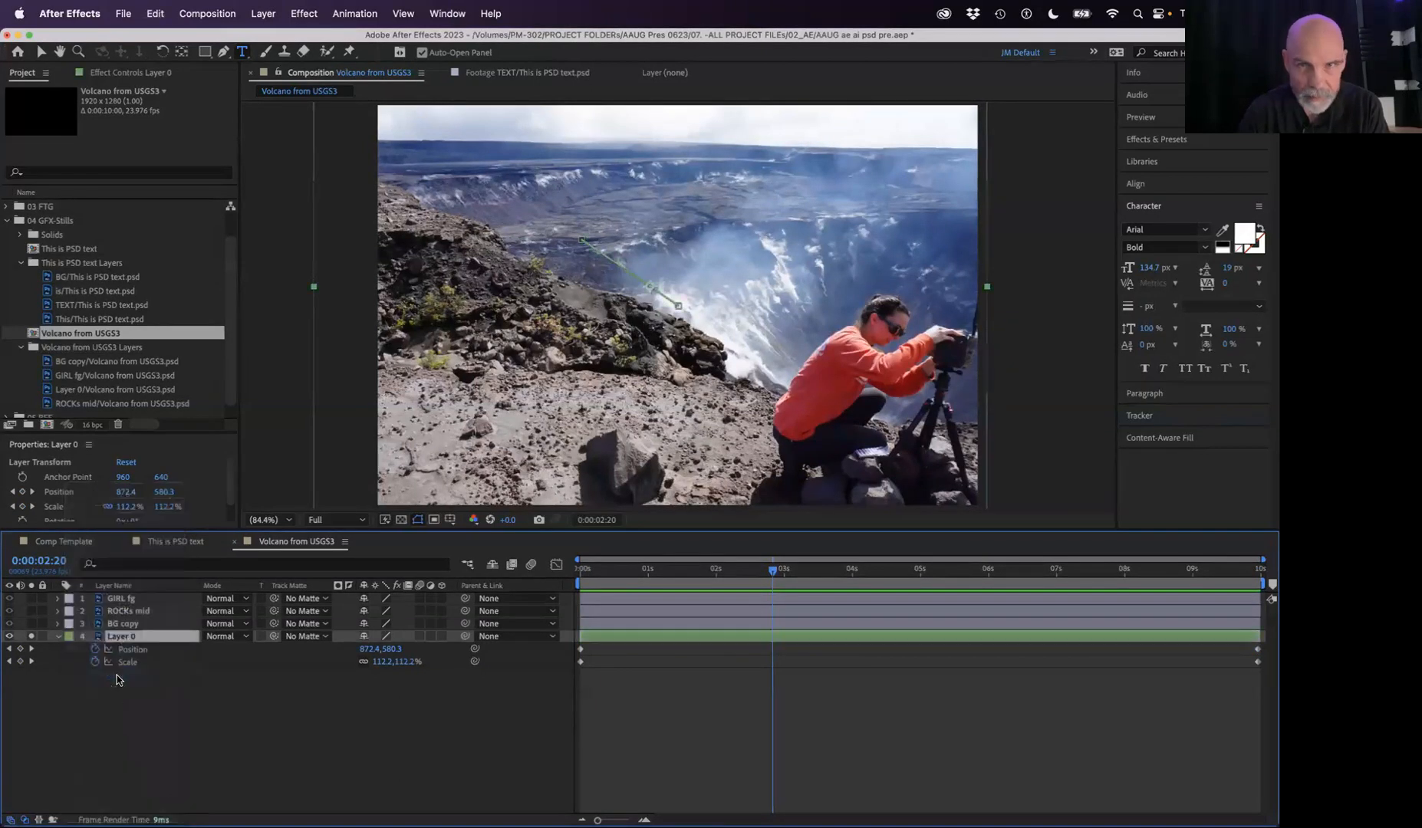
pyautogui.click(67, 636)
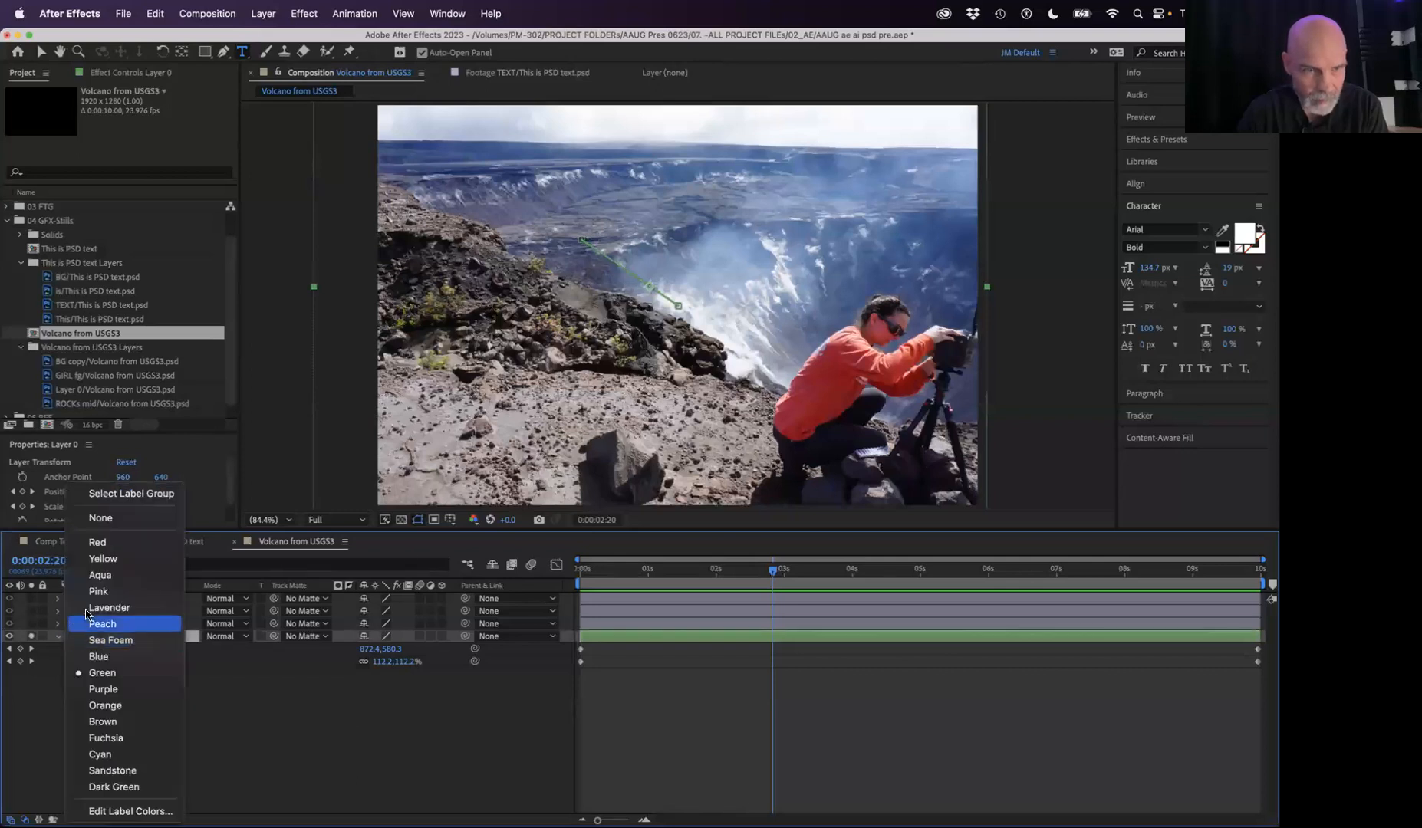
pyautogui.click(98, 542)
# Step: Play Layer 0's animation from the beginning for the first few seconds
pyautogui.moveTo(775, 570); pyautogui.dragTo(524, 625)
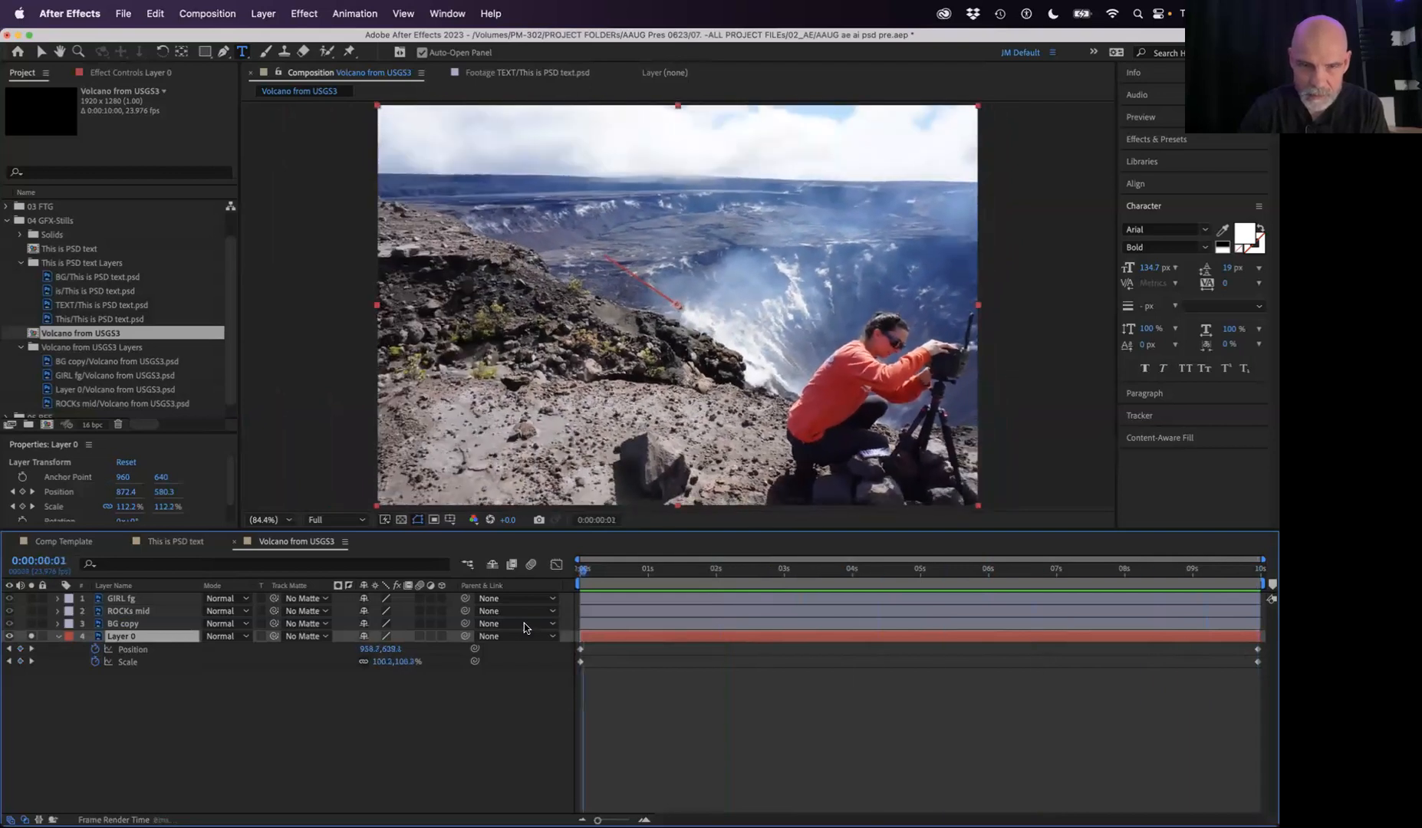
pyautogui.press('space')
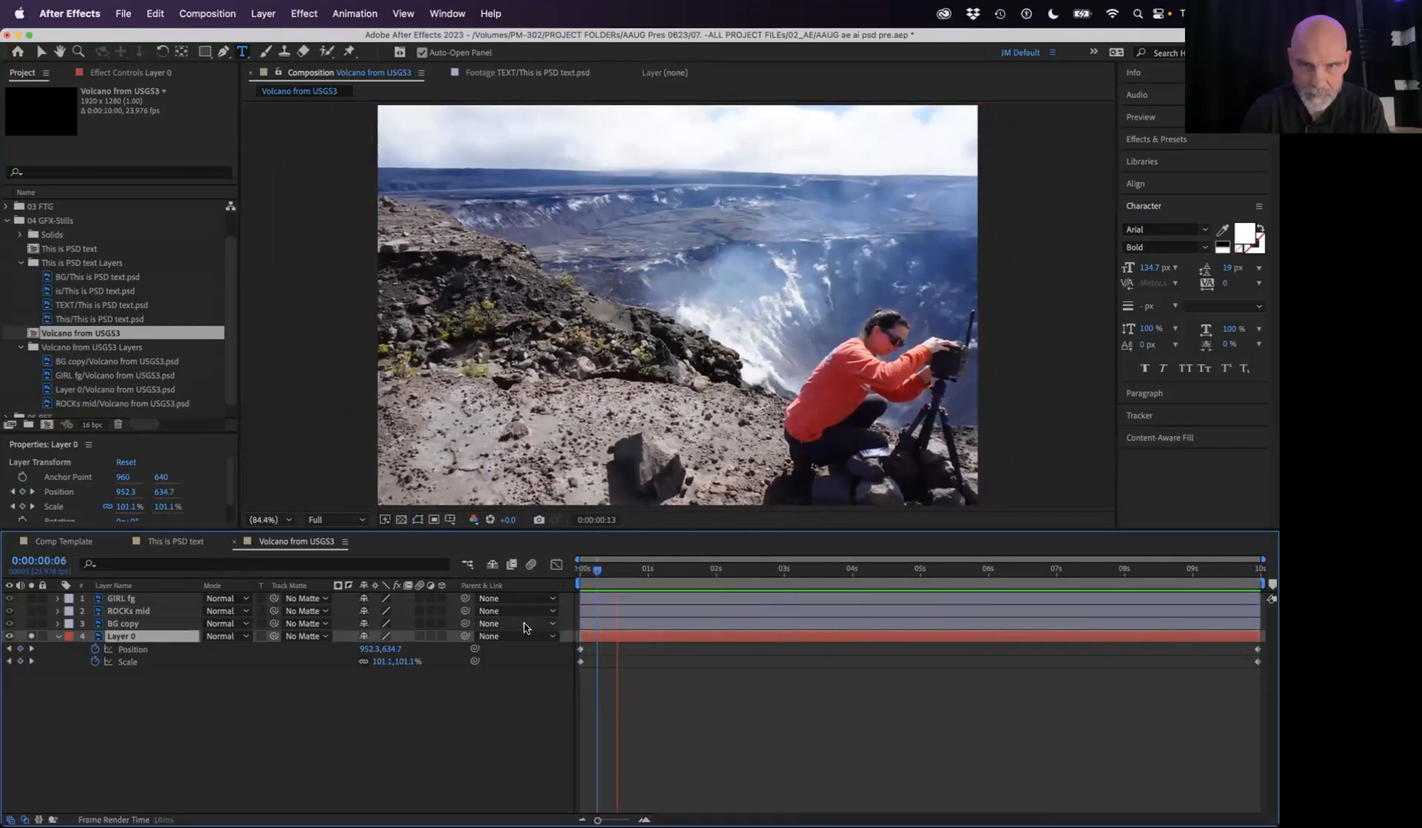
pyautogui.press('space')
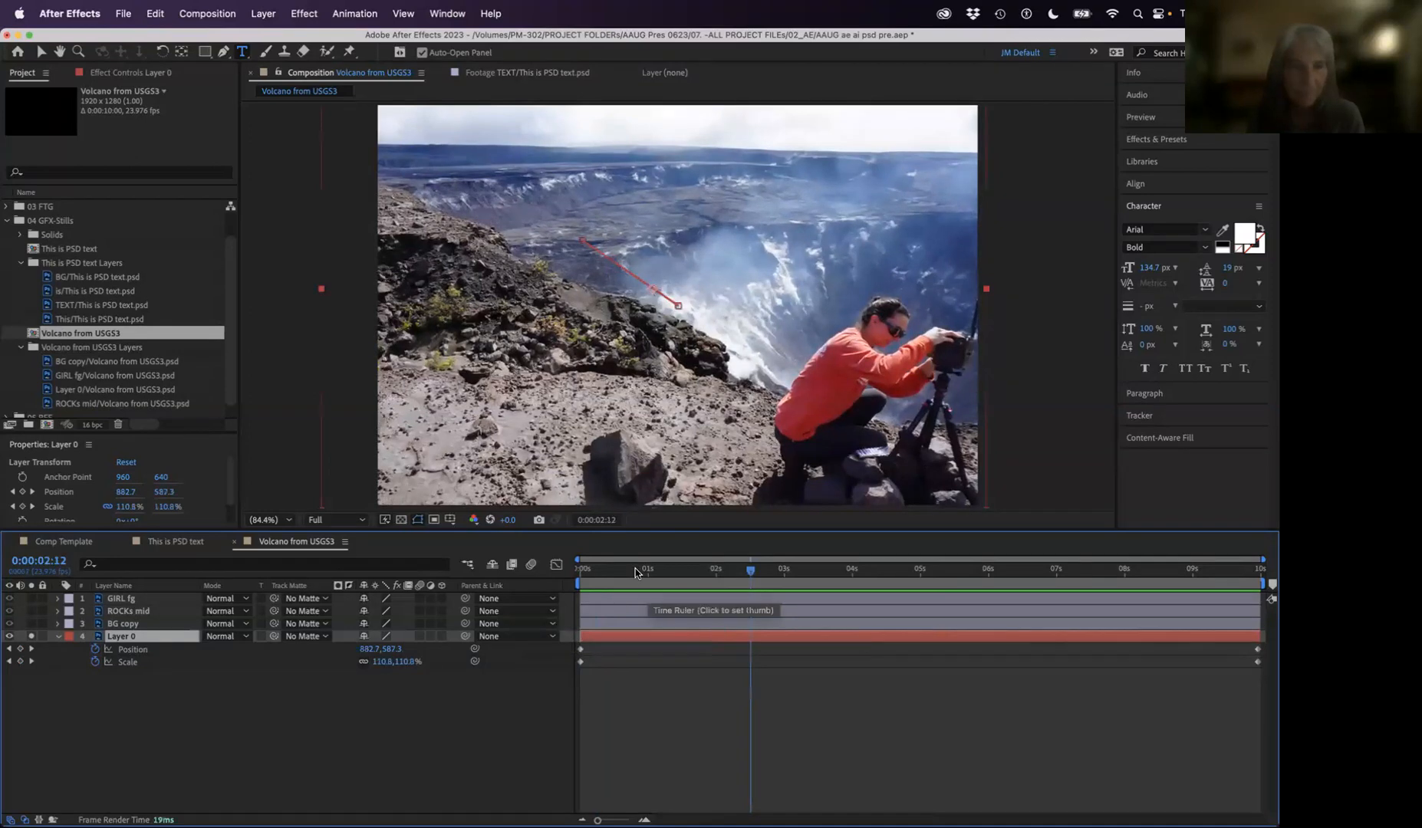
# Step: Return to 0:00:00:00 and turn off solo for Layer 0
pyautogui.moveTo(636, 569); pyautogui.dragTo(552, 569)
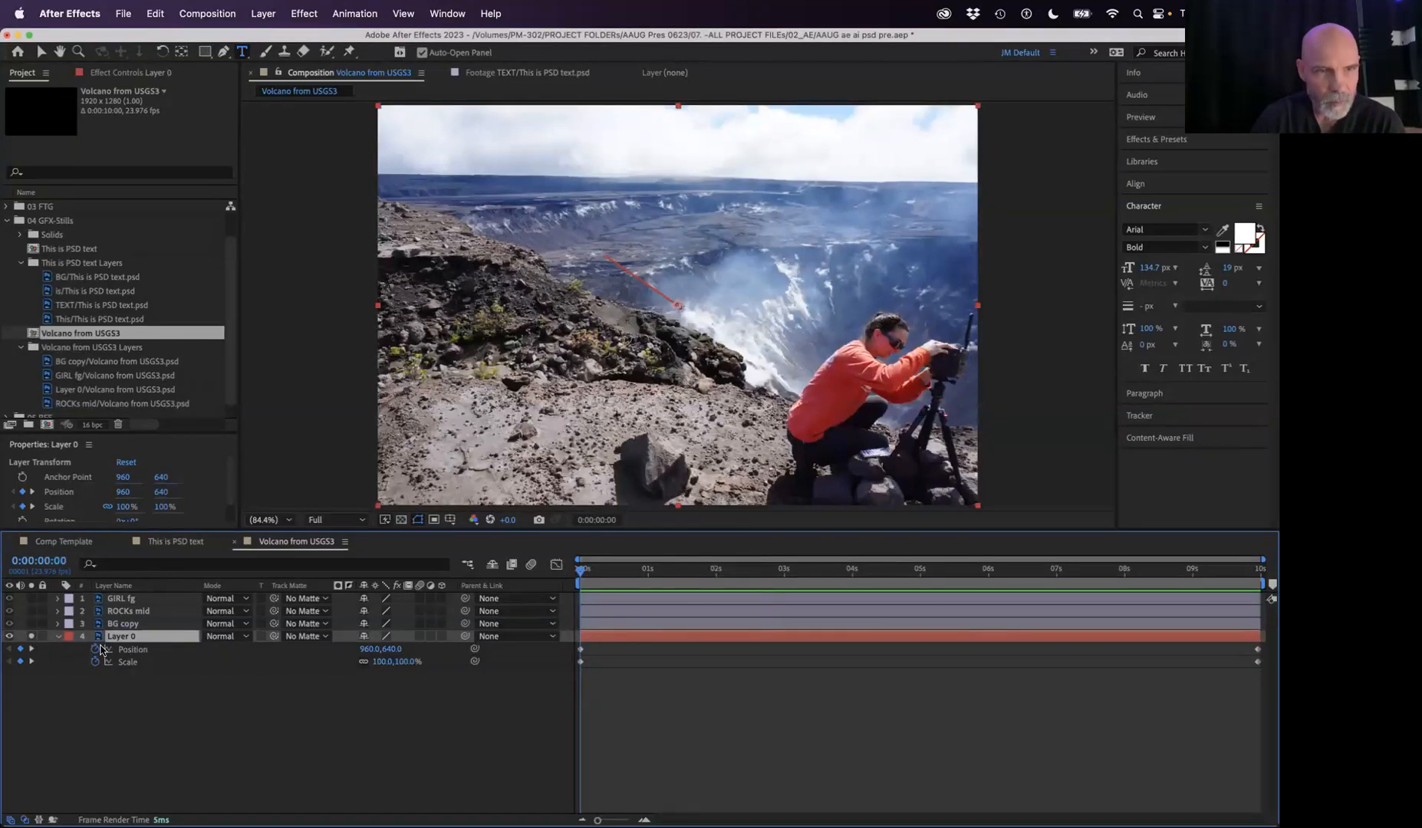
pyautogui.click(31, 636)
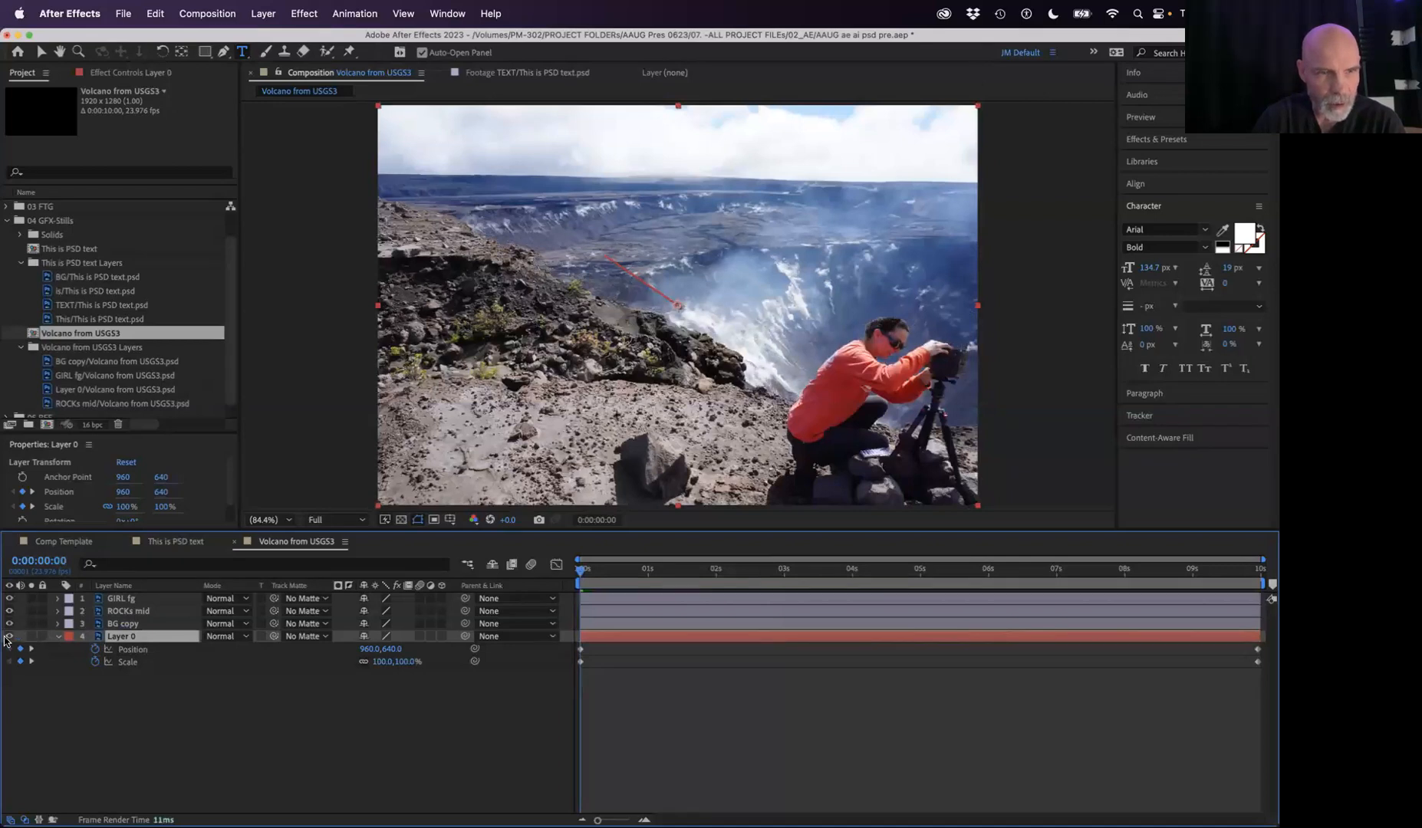
# Step: Hide Layer 0, collapse its properties and clear the layer selection
pyautogui.click(10, 637)
pyautogui.click(58, 637)
pyautogui.click(198, 698)
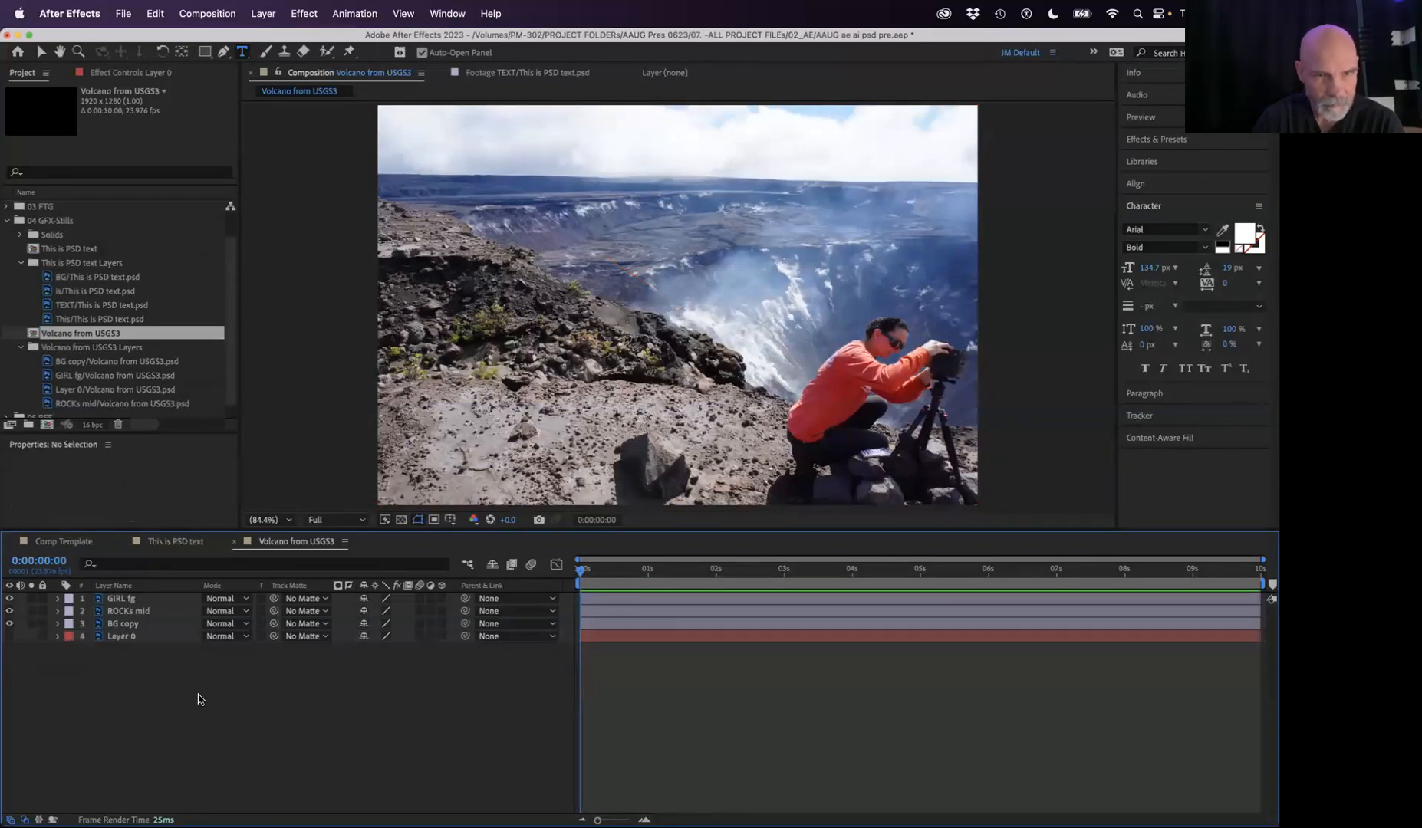
# Step: Solo the GIRL fg, ROCKs mid and BG copy layers one at a time to inspect each cutout, ending with solo off
pyautogui.click(127, 604)
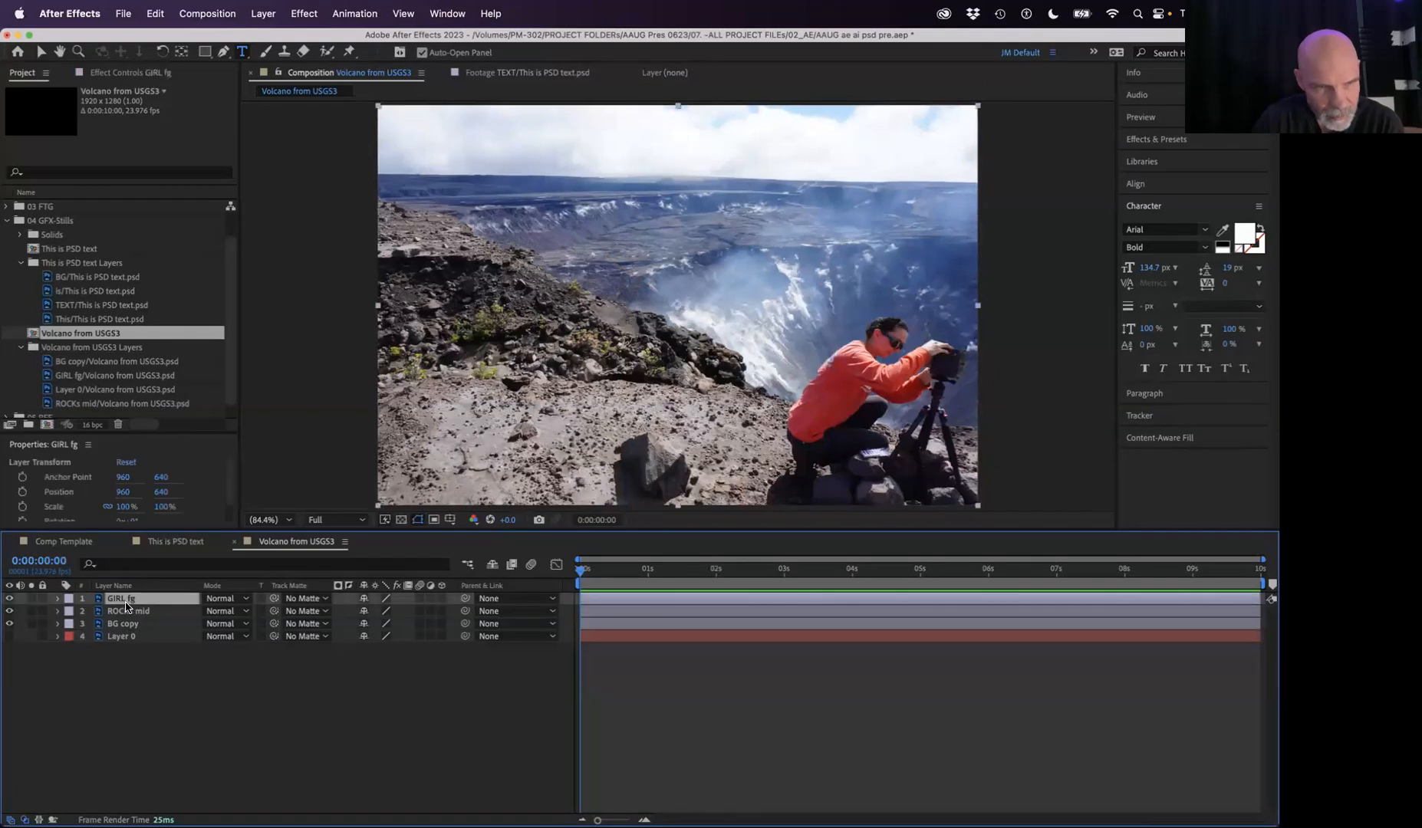
pyautogui.click(31, 599)
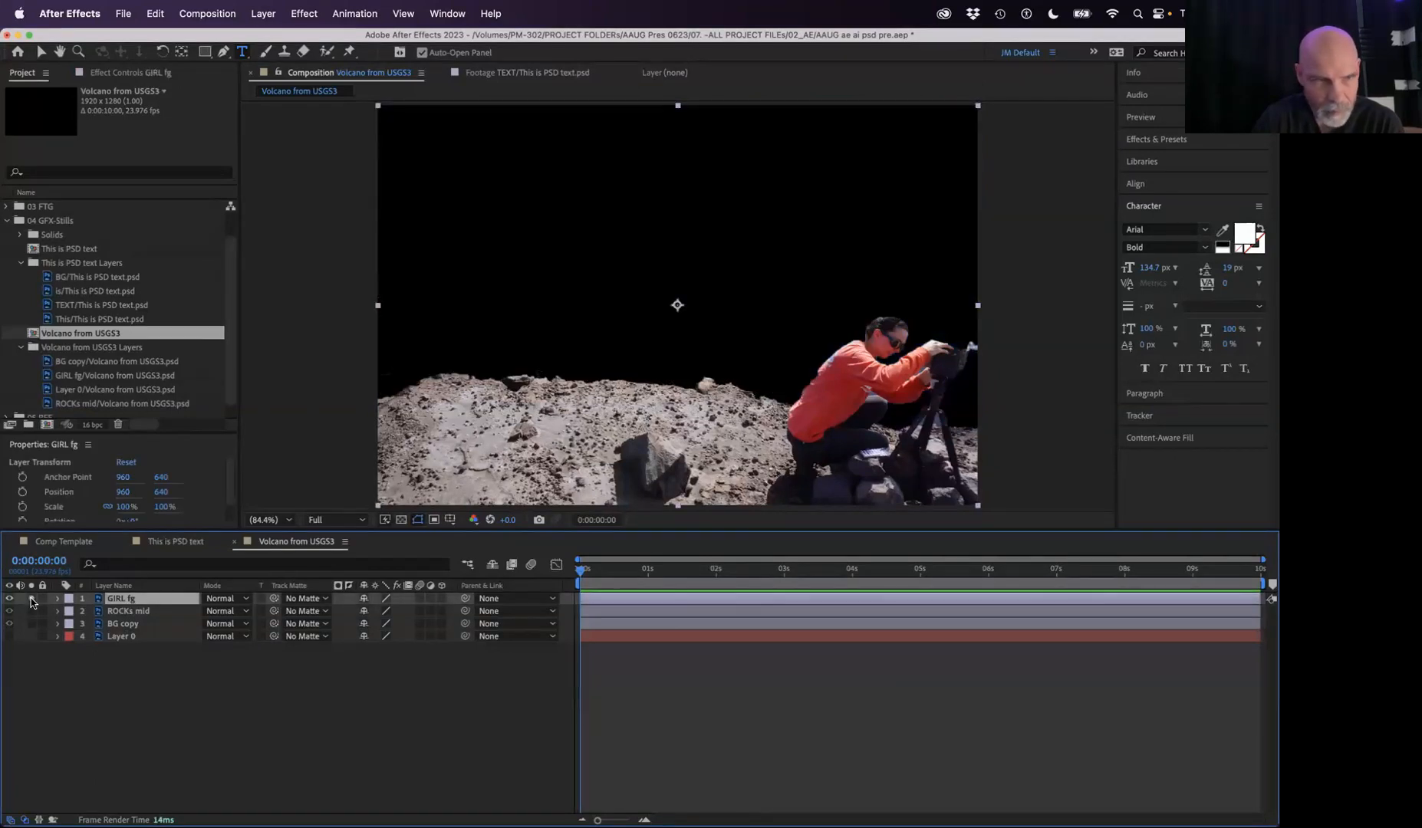
pyautogui.click(30, 599)
pyautogui.click(32, 612)
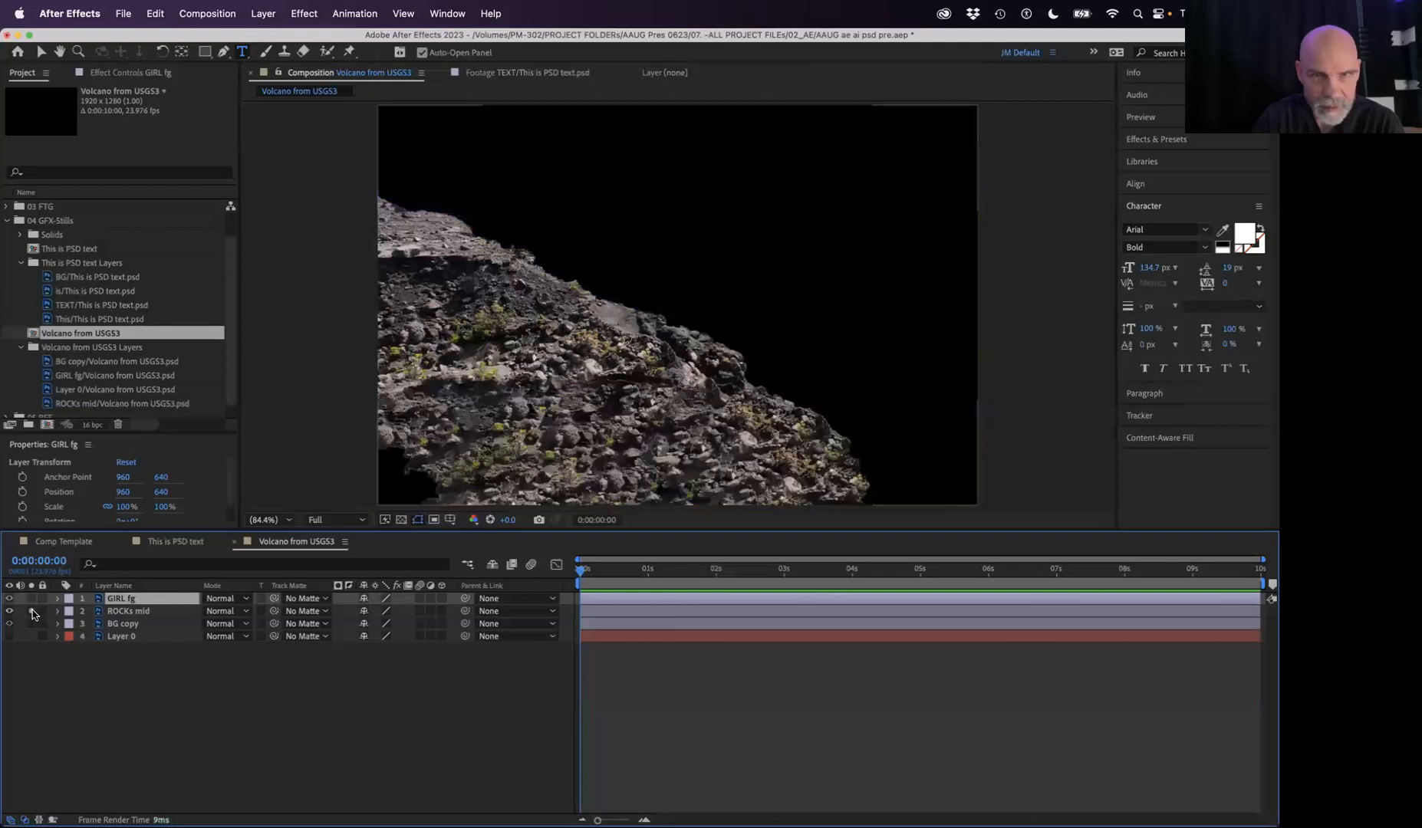
pyautogui.click(33, 611)
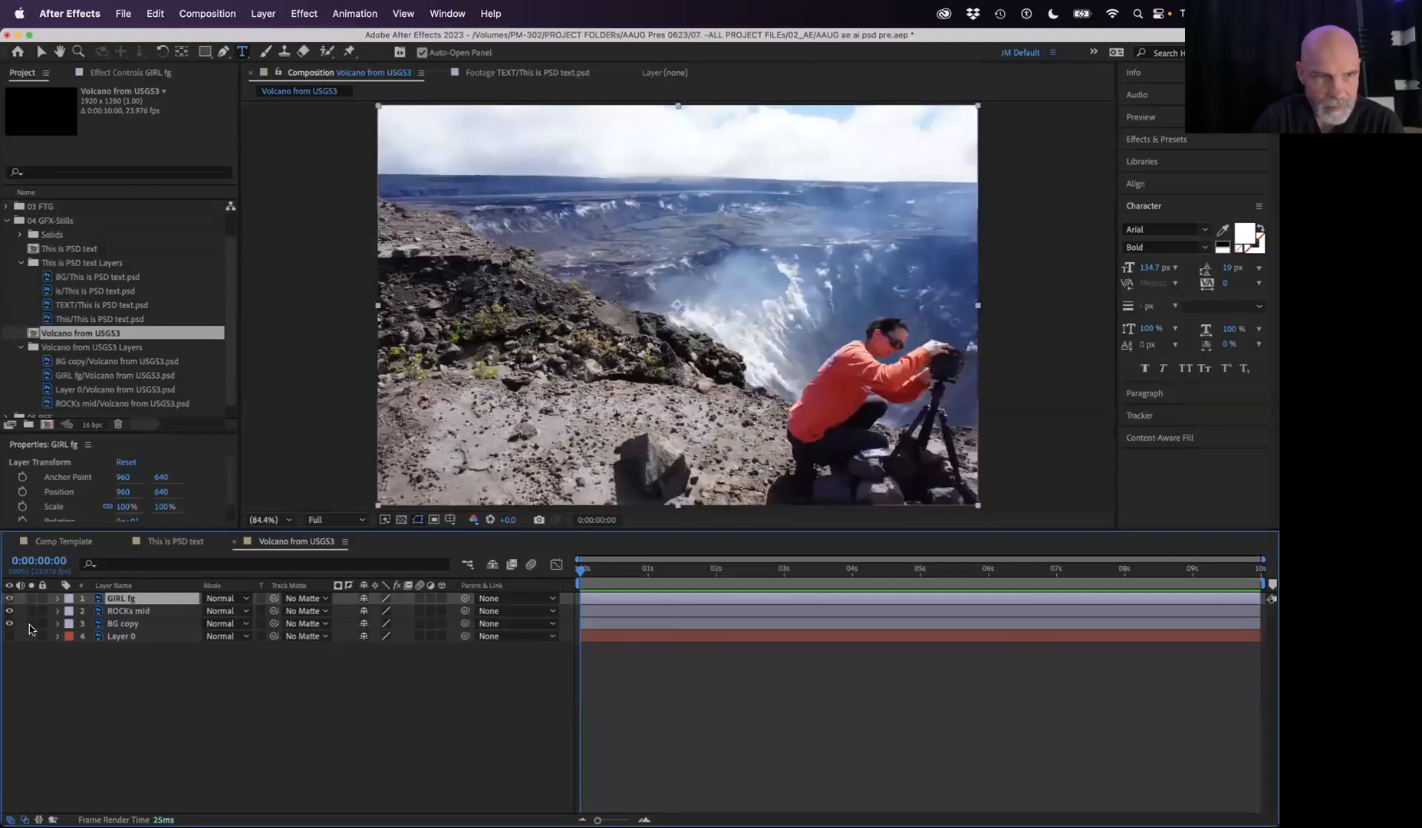
pyautogui.click(31, 624)
pyautogui.click(30, 624)
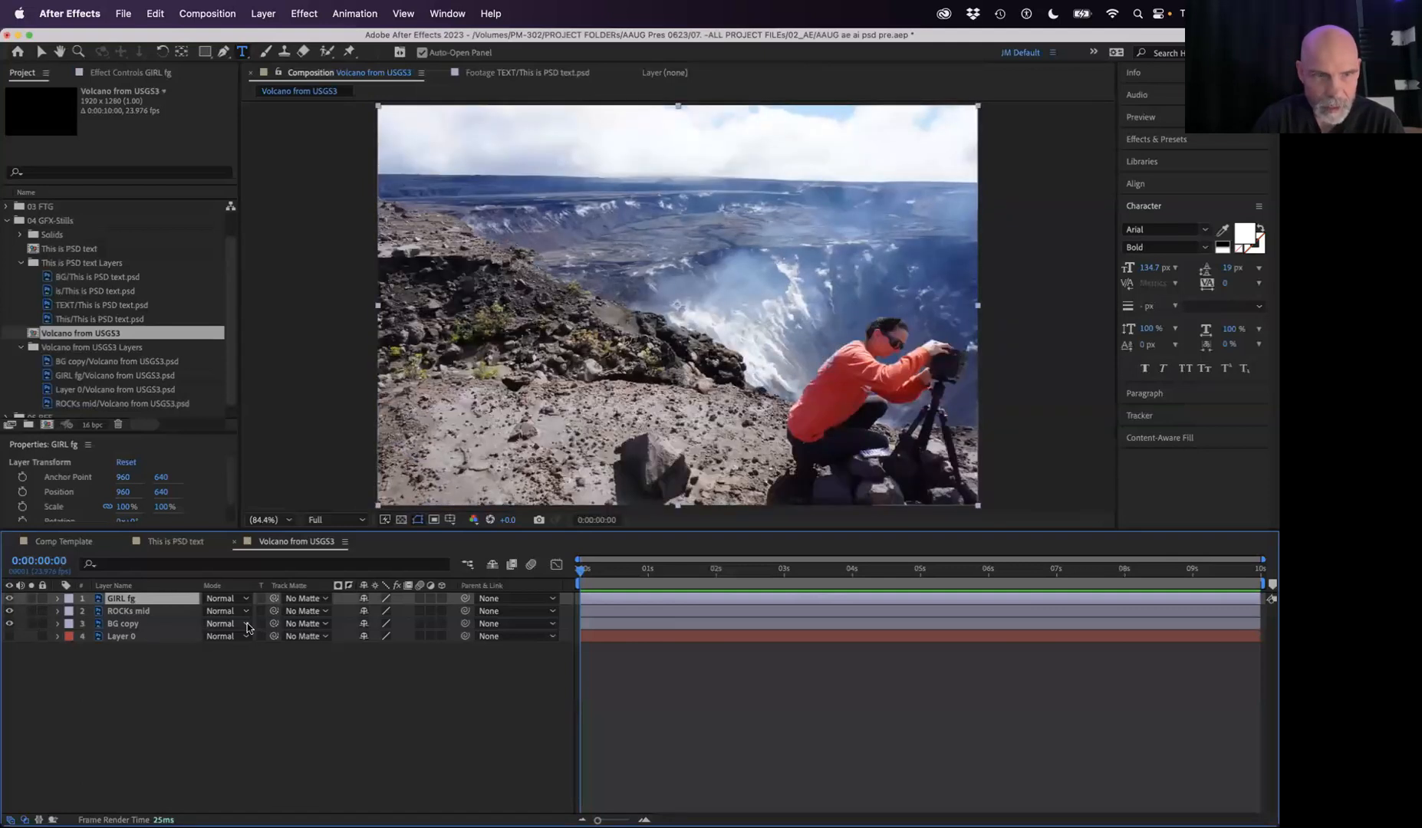
# Step: Make the GIRL fg, ROCKs mid and BG copy layers 3D, and clear the layer selection
pyautogui.click(442, 598)
pyautogui.click(442, 611)
pyautogui.click(442, 624)
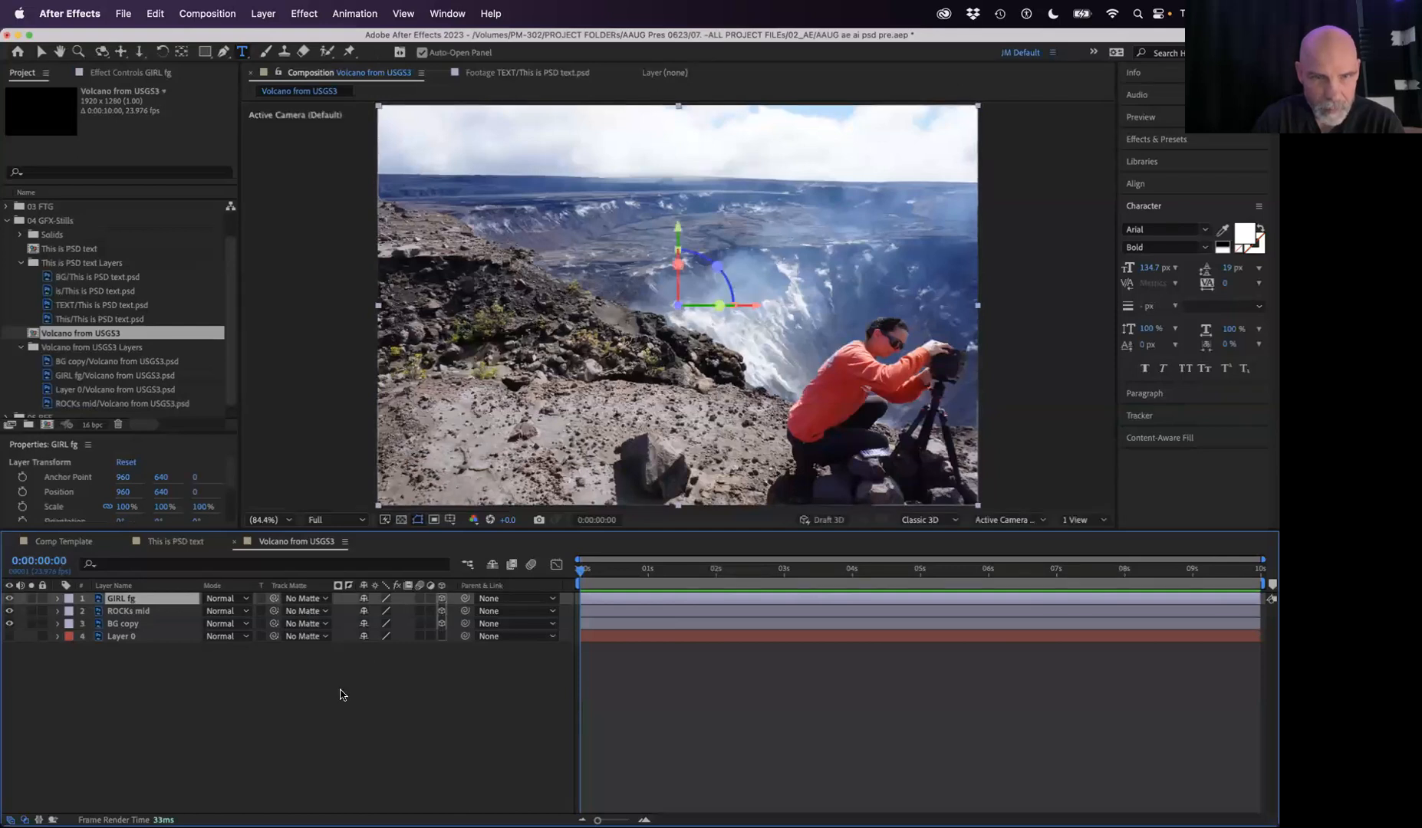
pyautogui.click(343, 694)
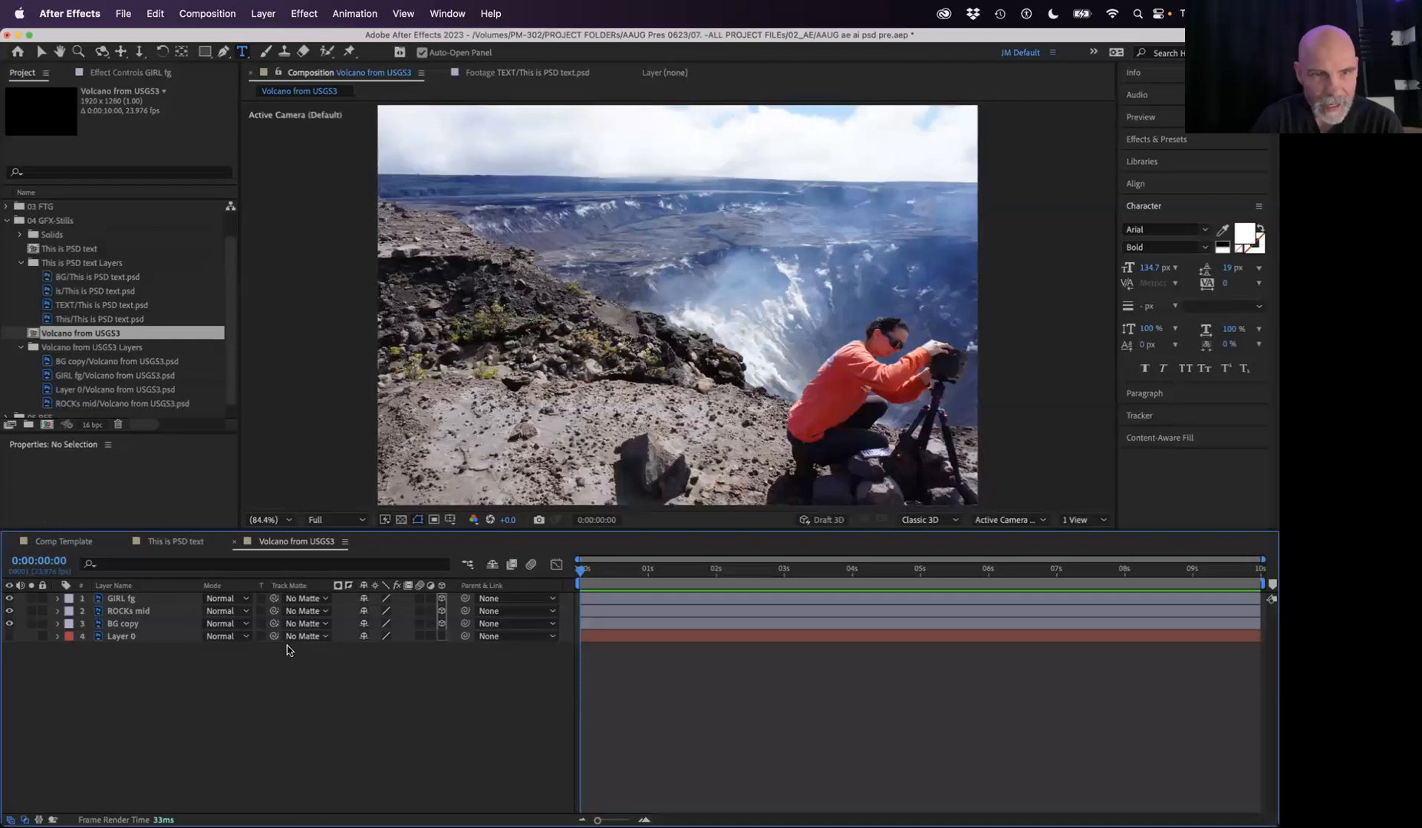
# Step: Add a two-node camera with the 35mm preset to the volcano composition
pyautogui.rightClick(280, 705)
pyautogui.moveTo(342, 633)
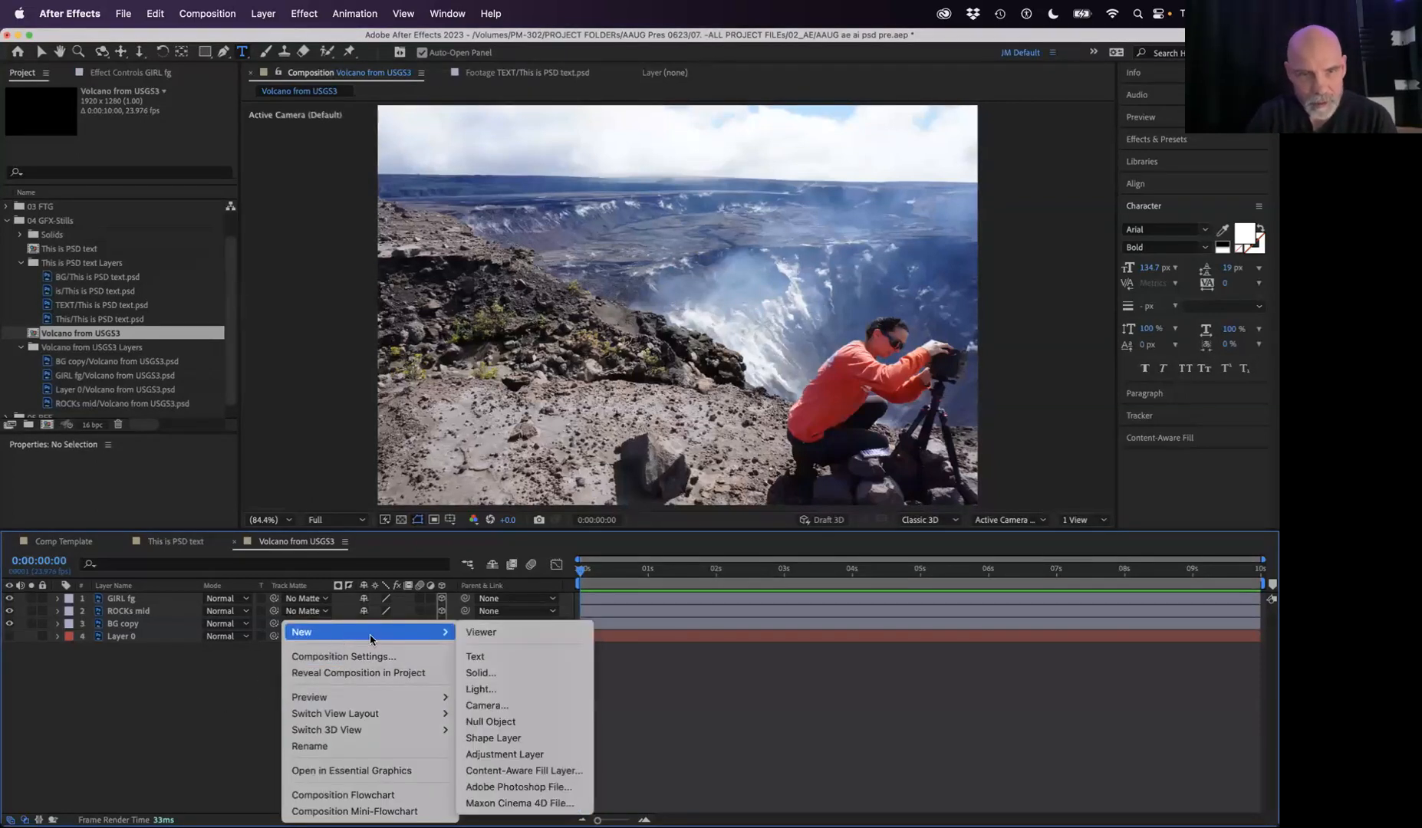
pyautogui.click(518, 704)
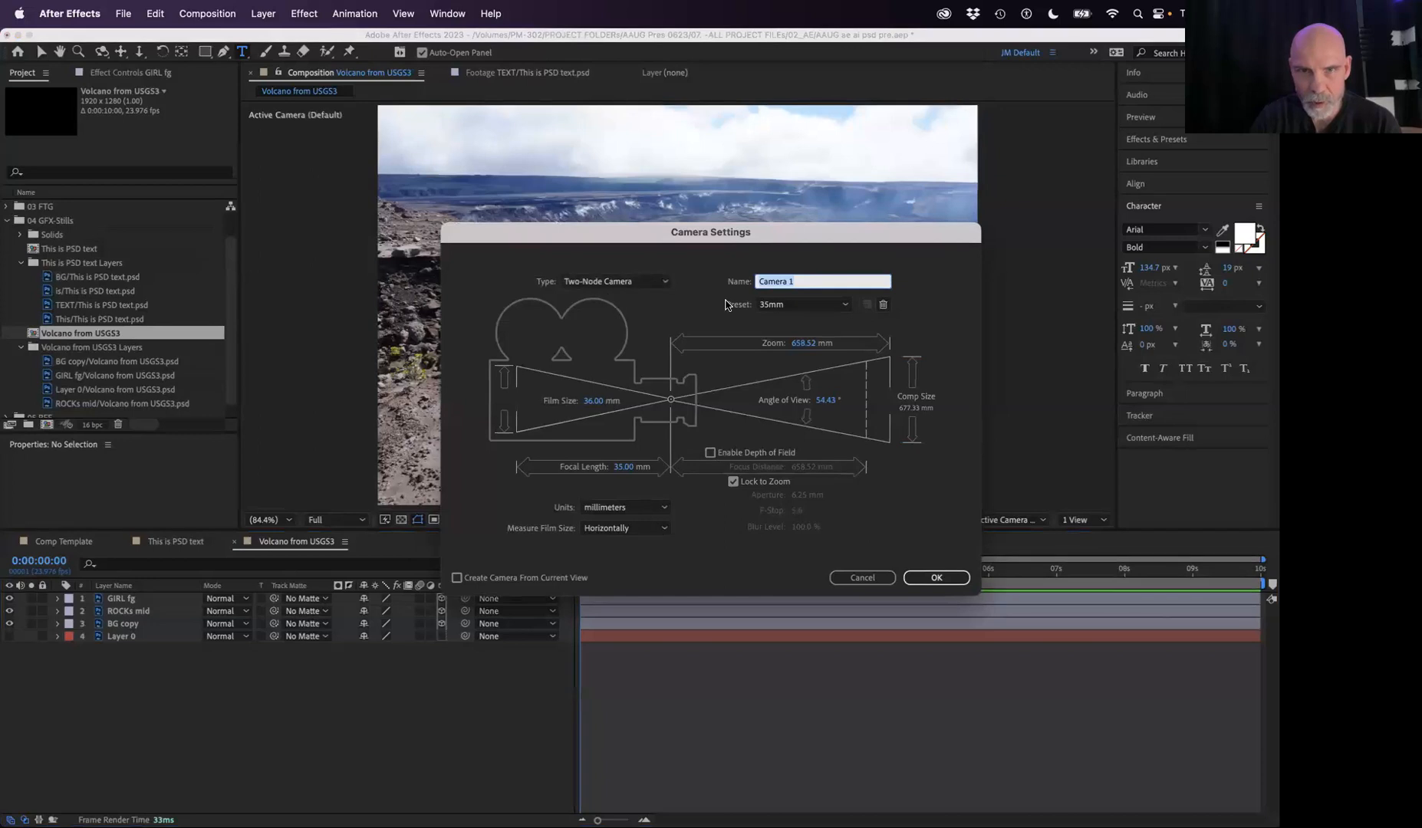
pyautogui.click(935, 580)
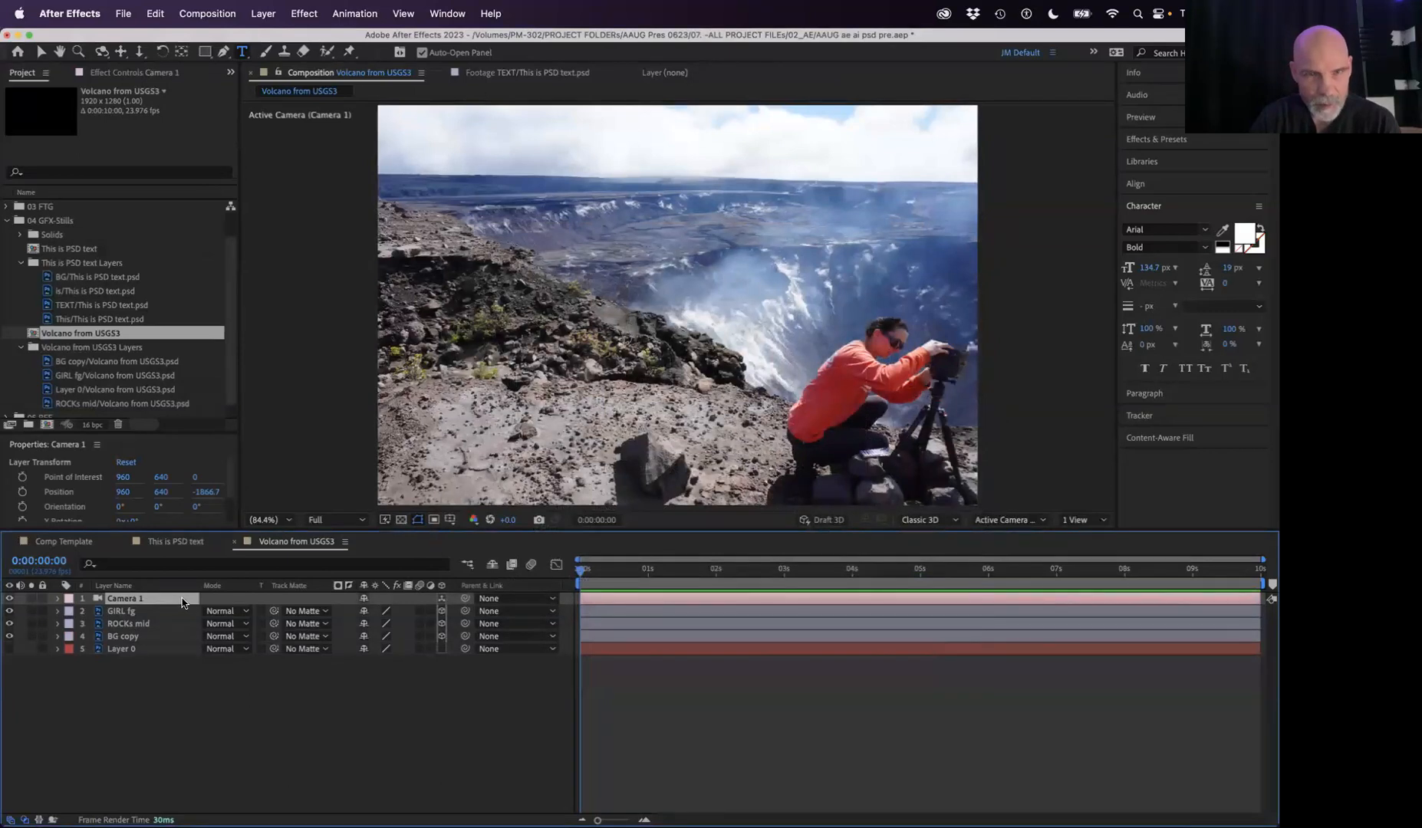
# Step: Examine the camera's transform properties, cycle through the camera tools, and collapse the camera layer
pyautogui.click(59, 599)
pyautogui.click(71, 612)
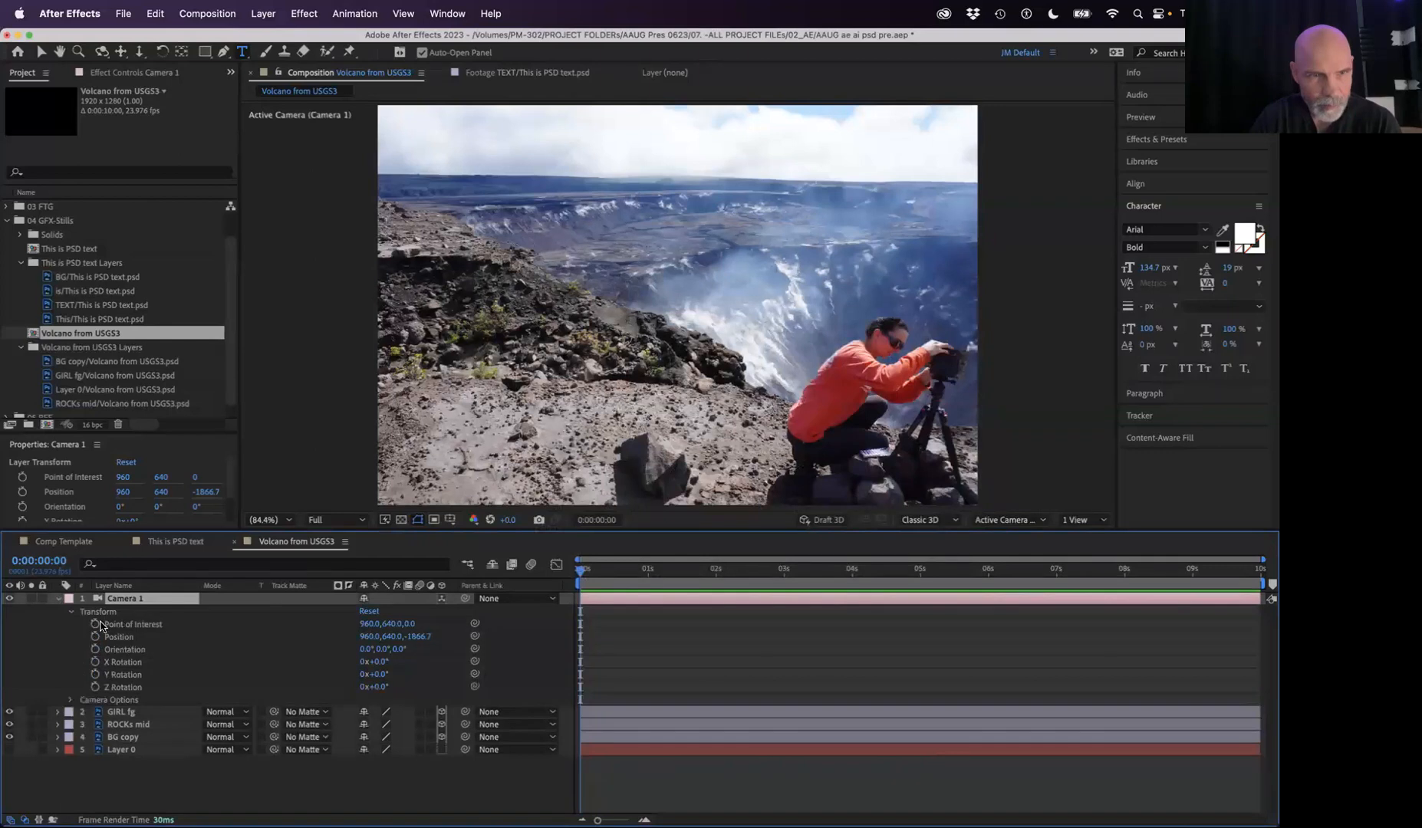
pyautogui.press('c')
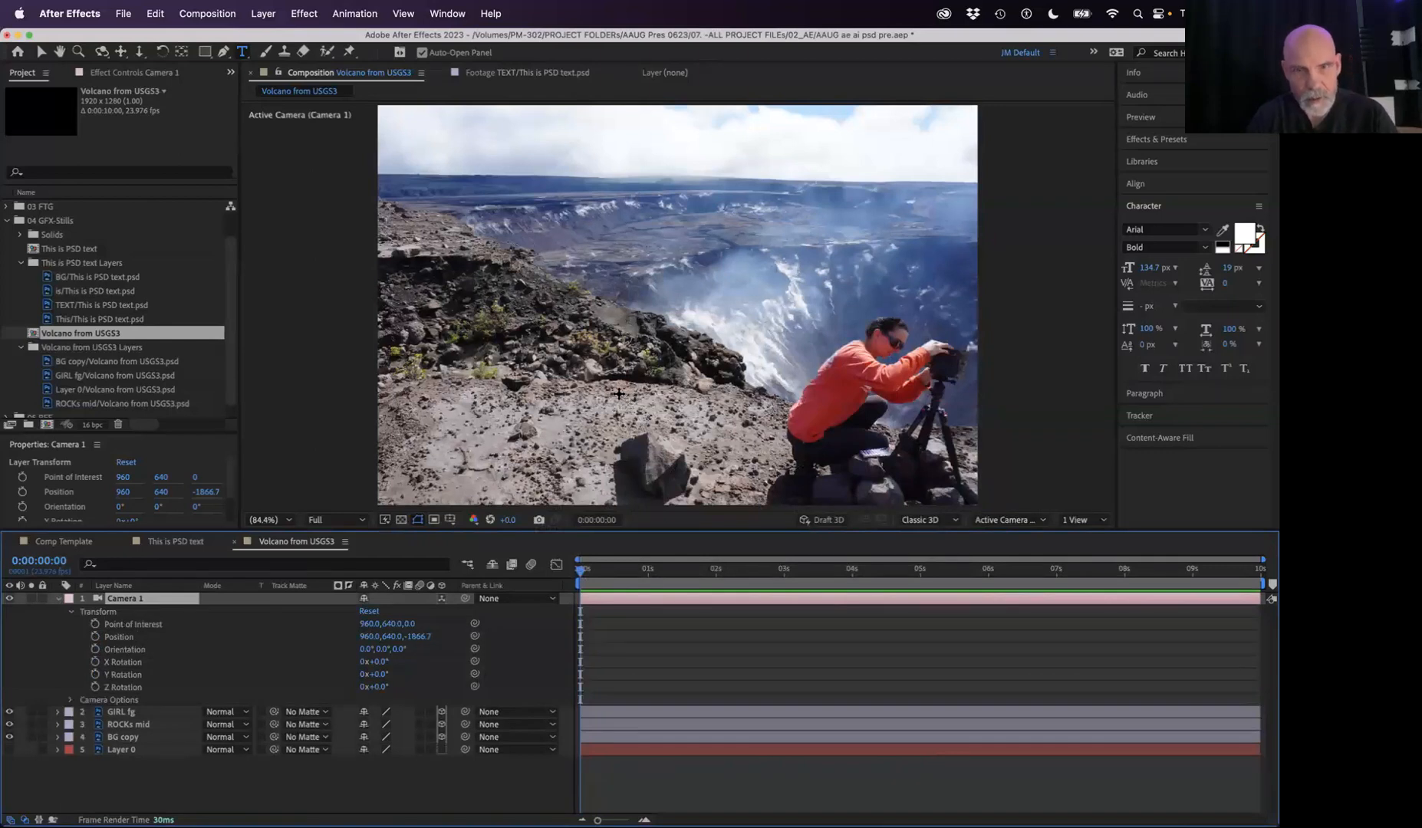
pyautogui.press('c')
pyautogui.moveTo(619, 395)
pyautogui.mouseDown()
pyautogui.moveTo(618, 360)
pyautogui.moveTo(616, 410)
pyautogui.moveTo(616, 368)
pyautogui.moveTo(615, 390)
pyautogui.mouseUp()
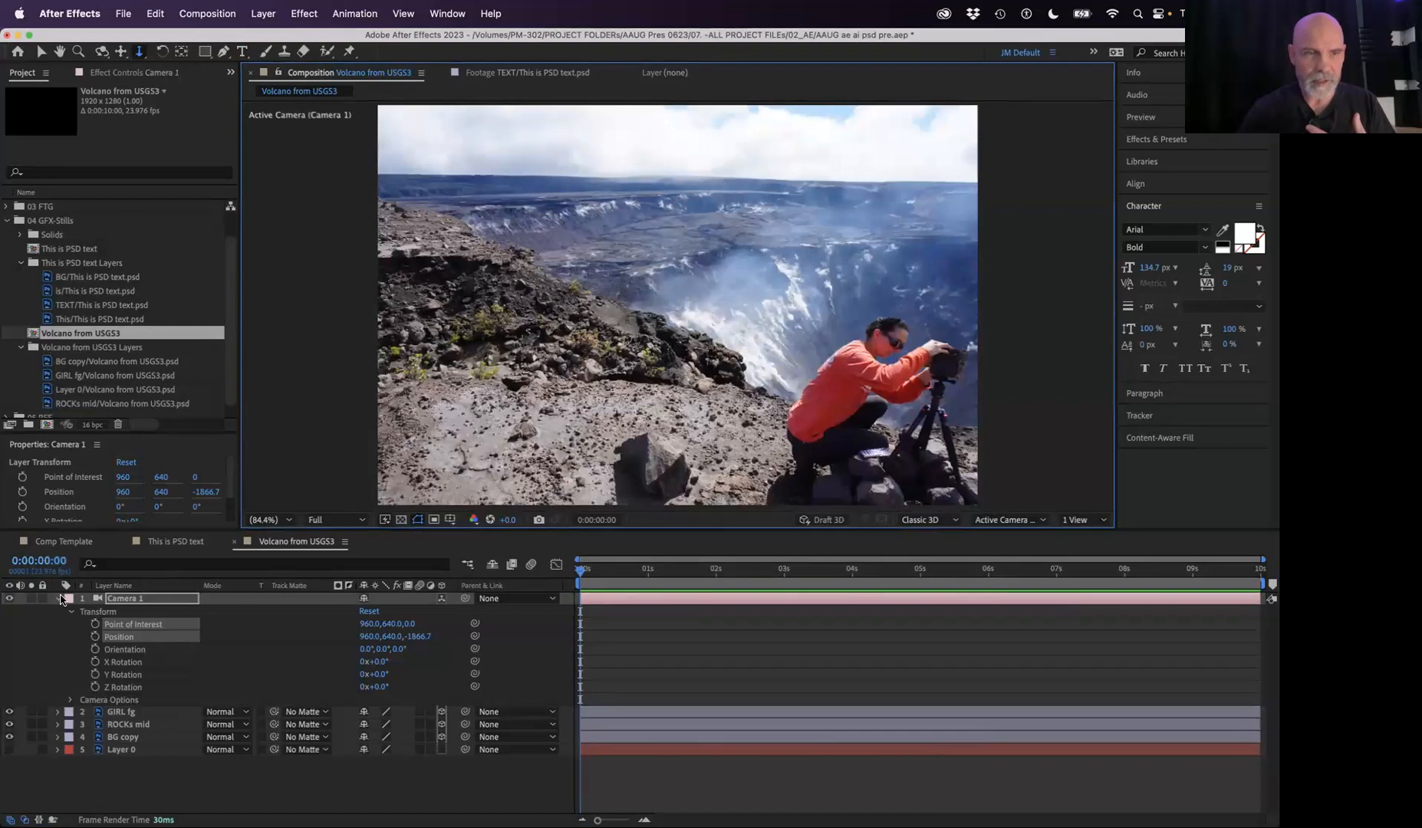
pyautogui.click(58, 599)
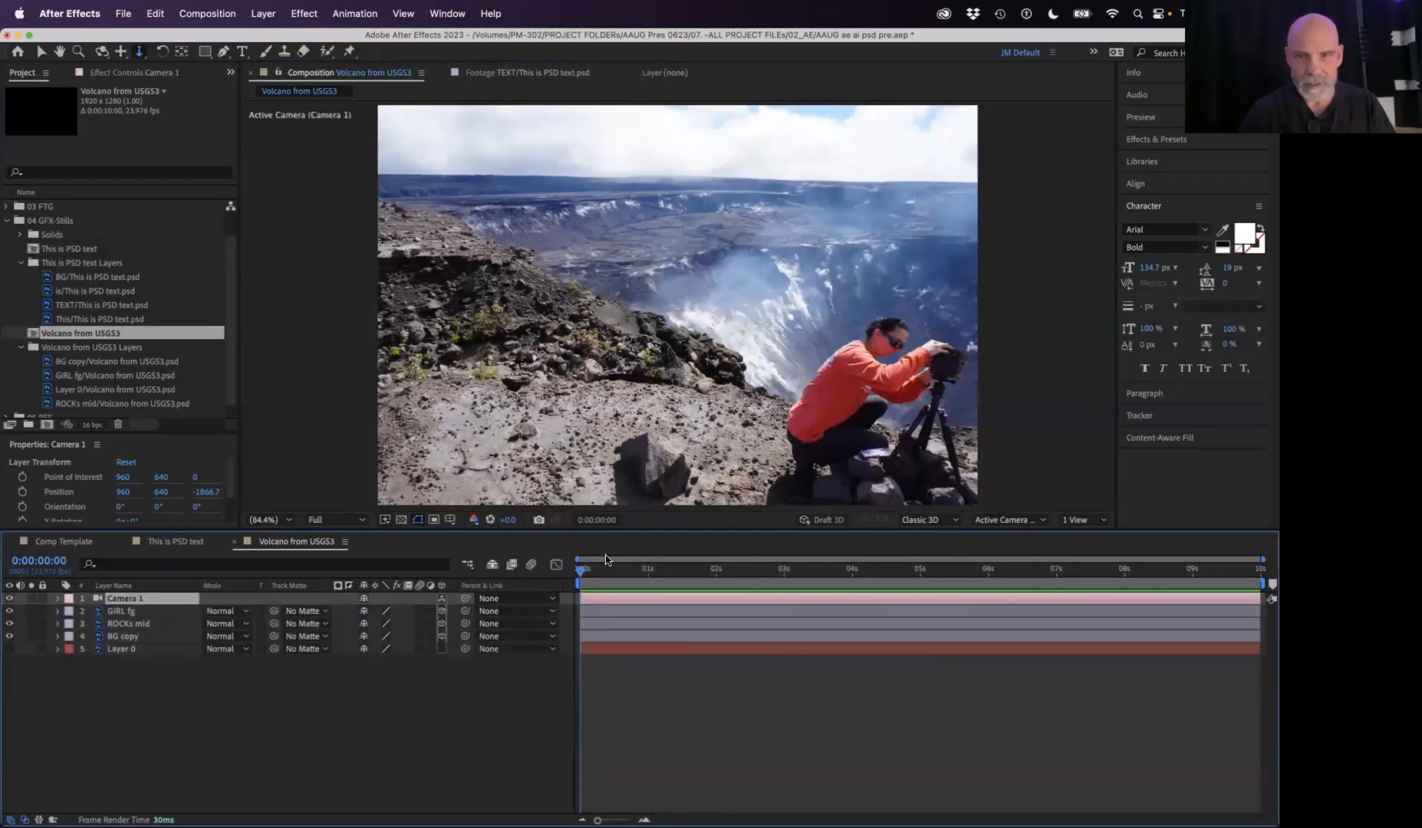
# Step: Check the available 3D view choices, and set the composition viewer to 2 Views
pyautogui.click(1003, 520)
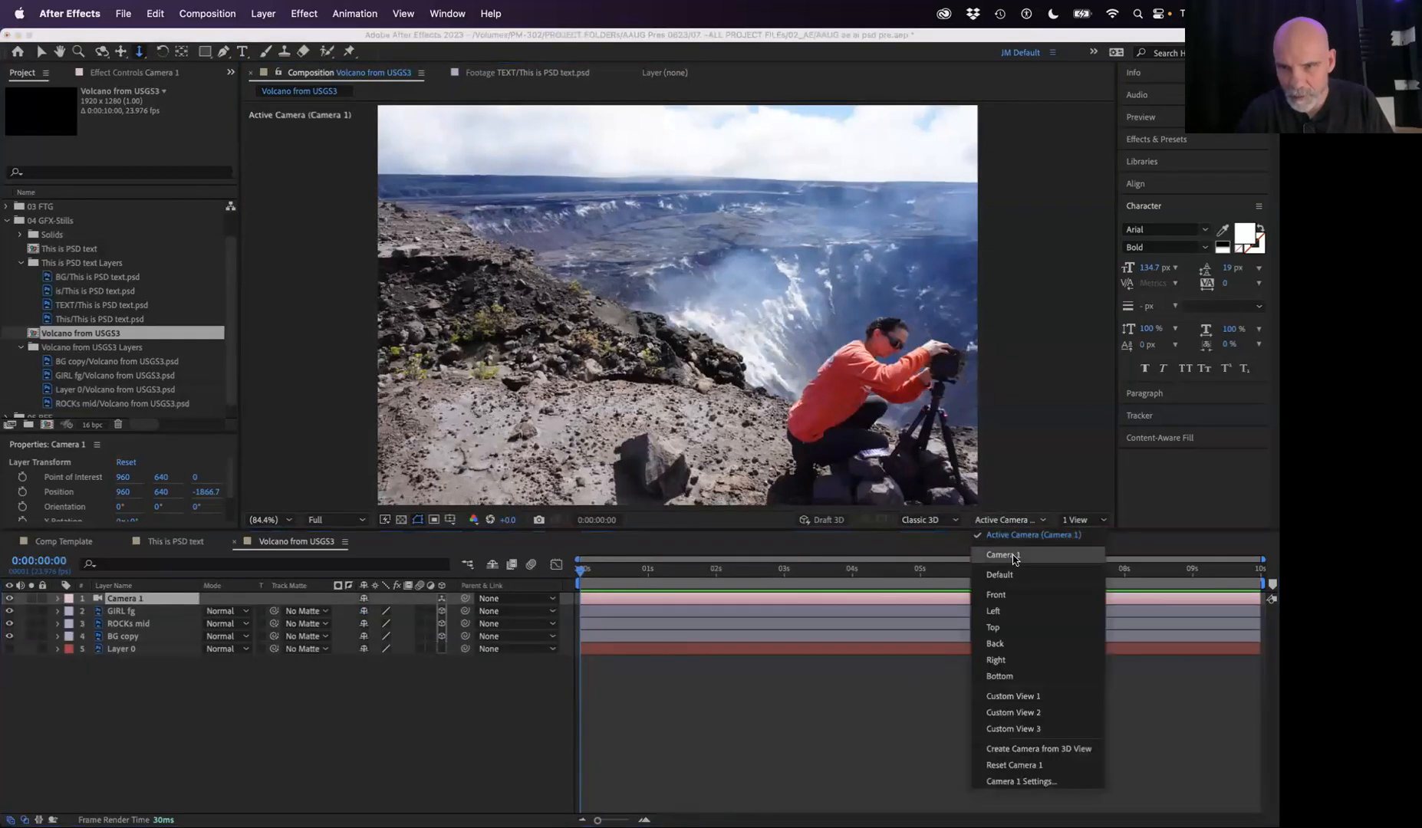
pyautogui.click(1070, 510)
pyautogui.click(1077, 520)
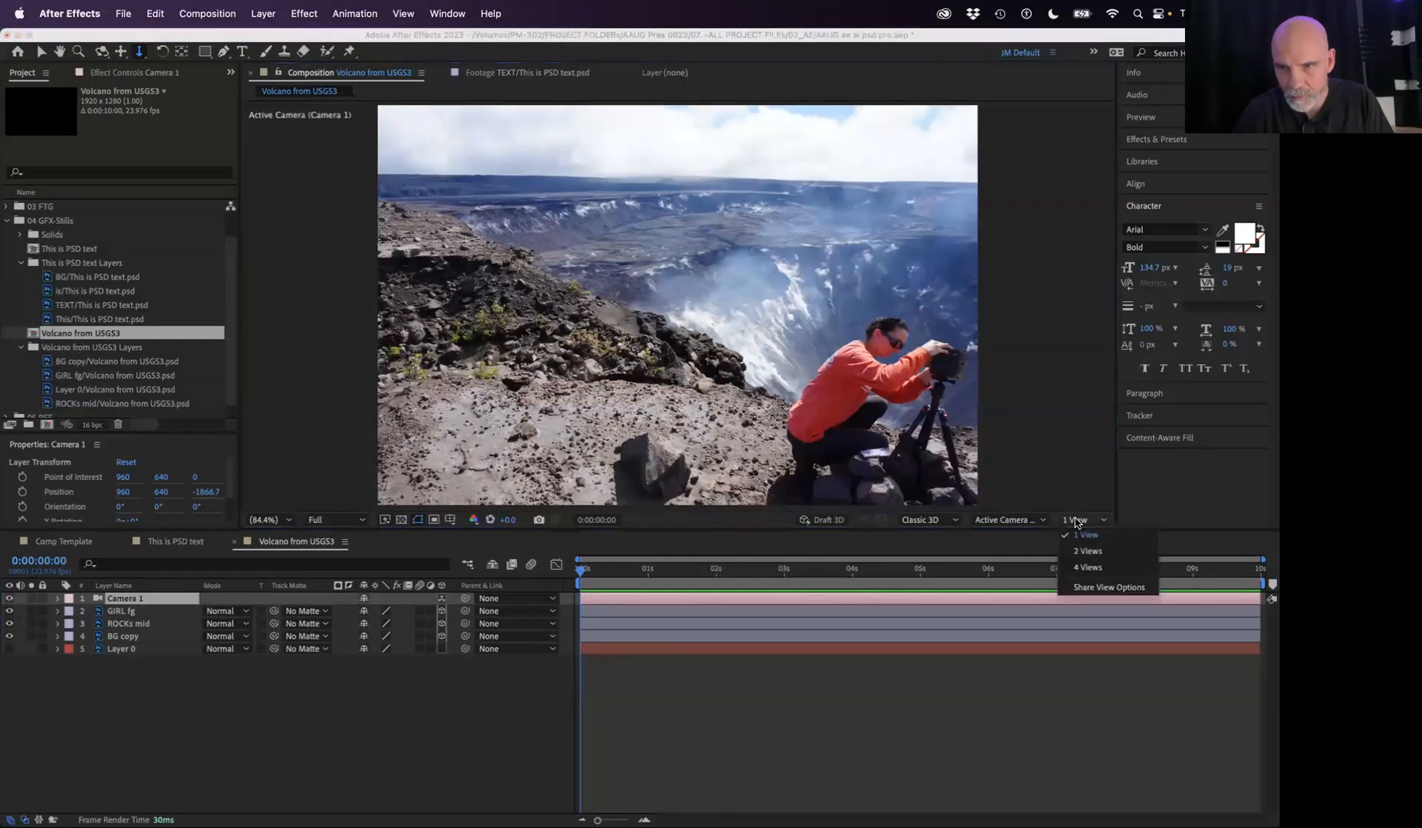
pyautogui.click(1085, 552)
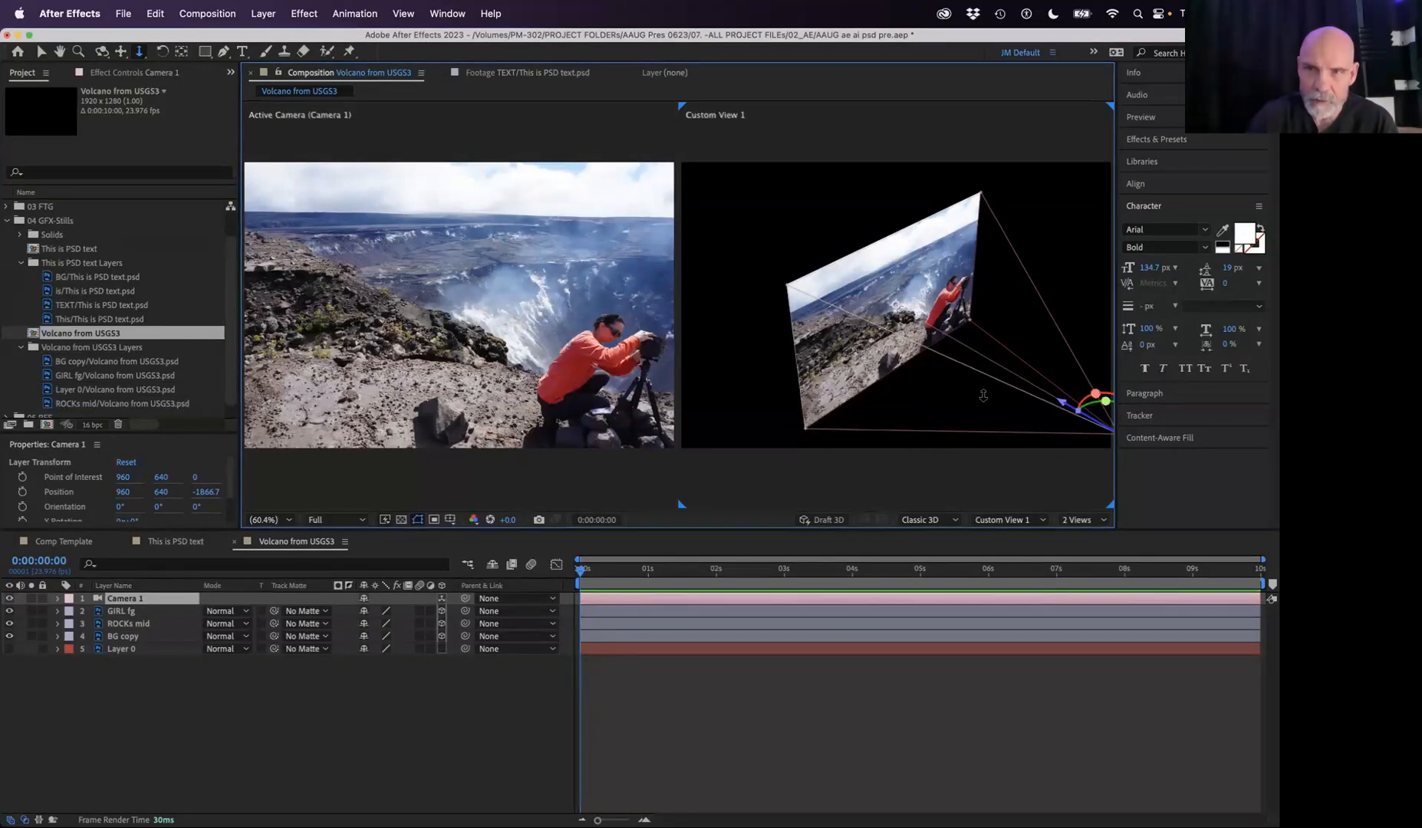
# Step: Orbit, pan and dolly Custom View 1 until the photo layers and the whole camera are seen from the side
pyautogui.press('c')
pyautogui.press('c')
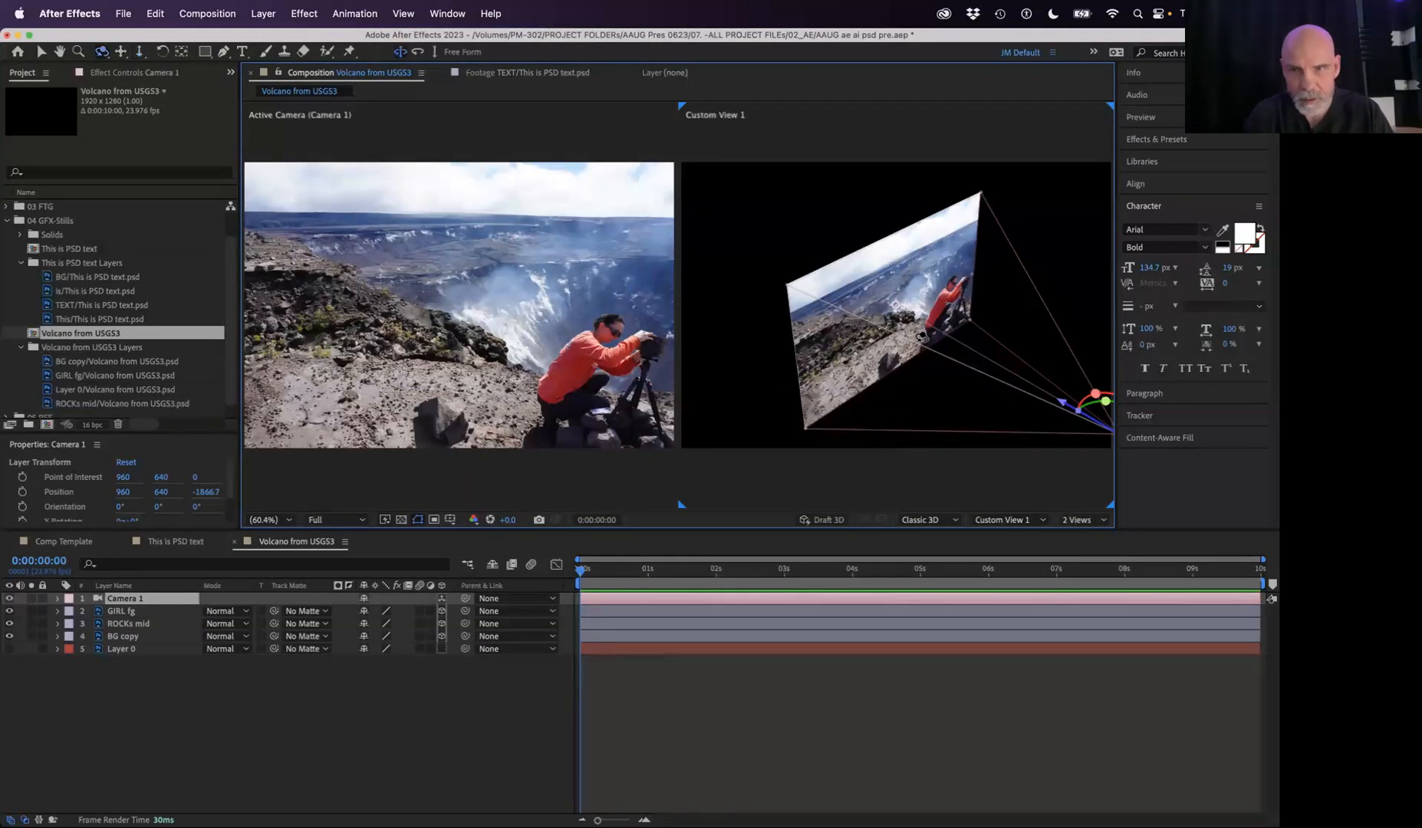
pyautogui.press('c')
pyautogui.moveTo(942, 330); pyautogui.dragTo(927, 374)
pyautogui.moveTo(926, 376); pyautogui.dragTo(920, 357)
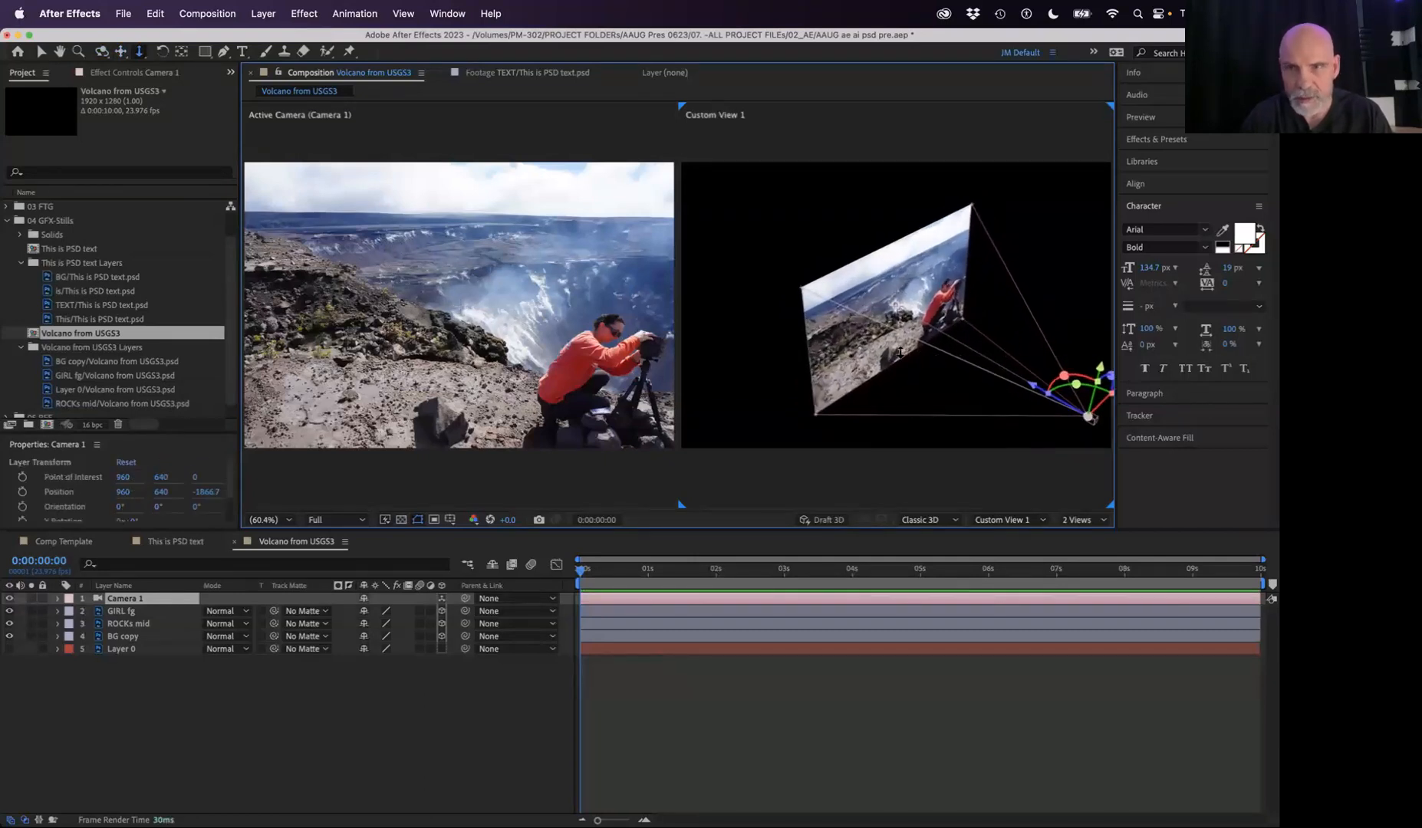
pyautogui.press('c')
pyautogui.press('c')
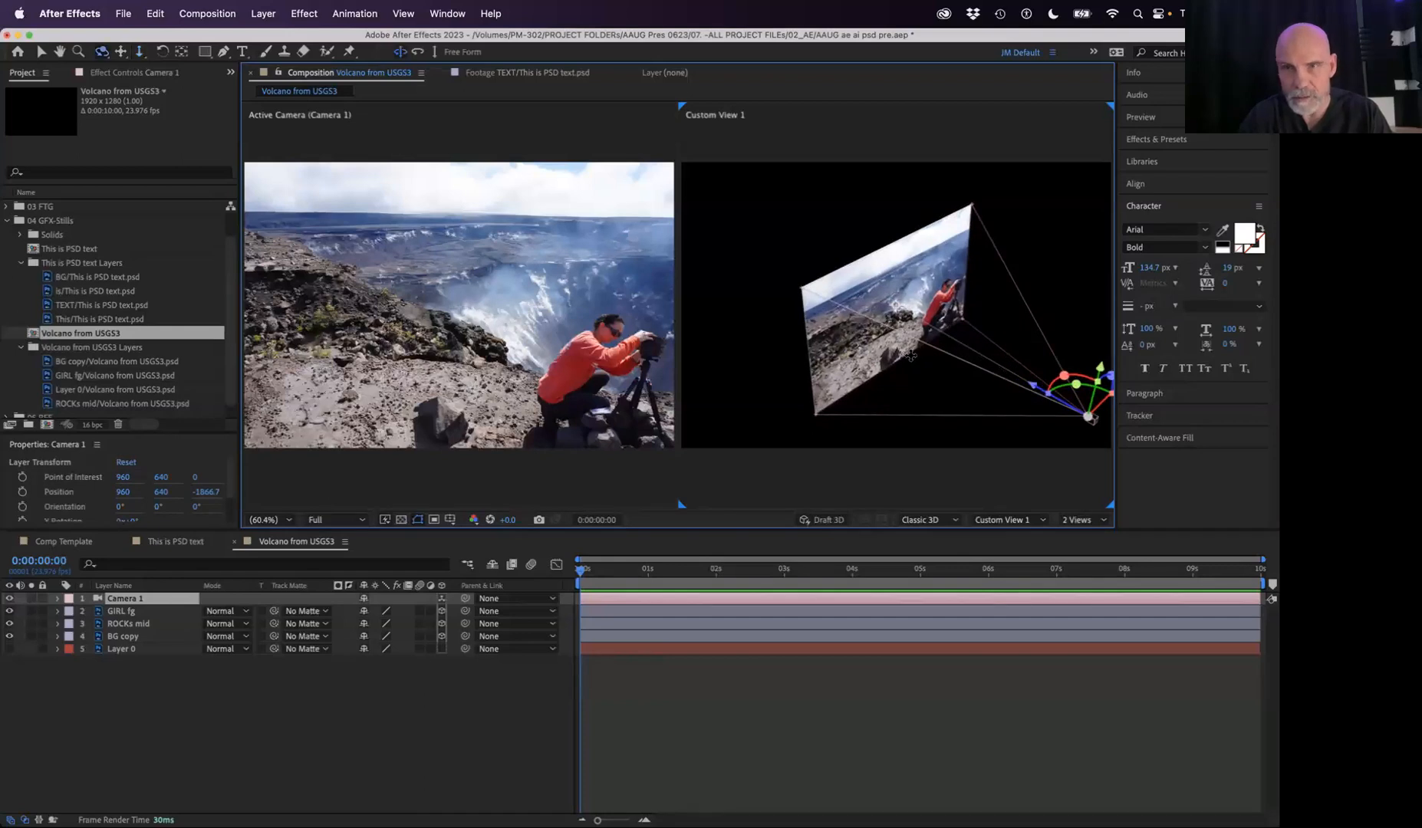
pyautogui.moveTo(910, 355); pyautogui.dragTo(991, 403)
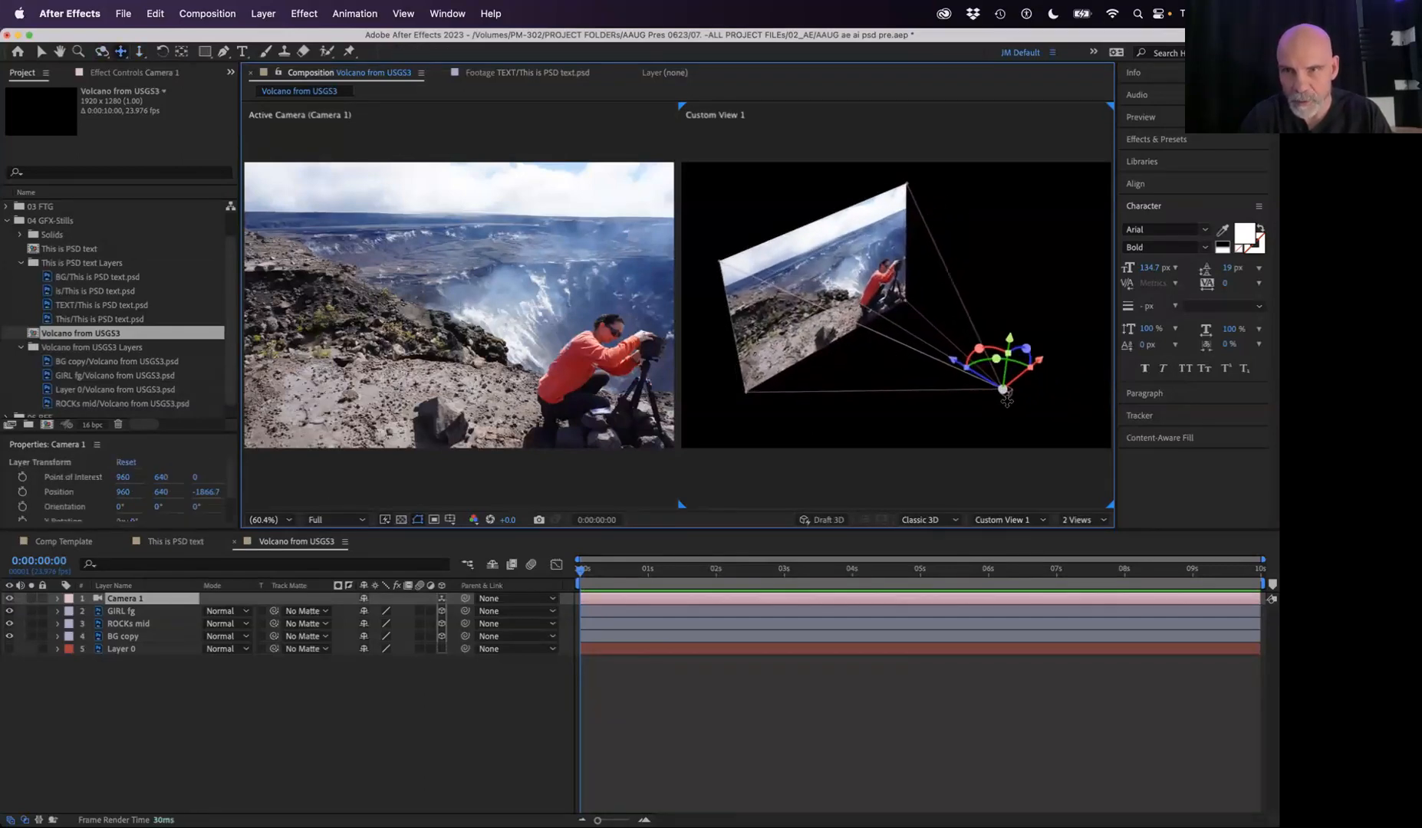
pyautogui.press('c')
pyautogui.press('c')
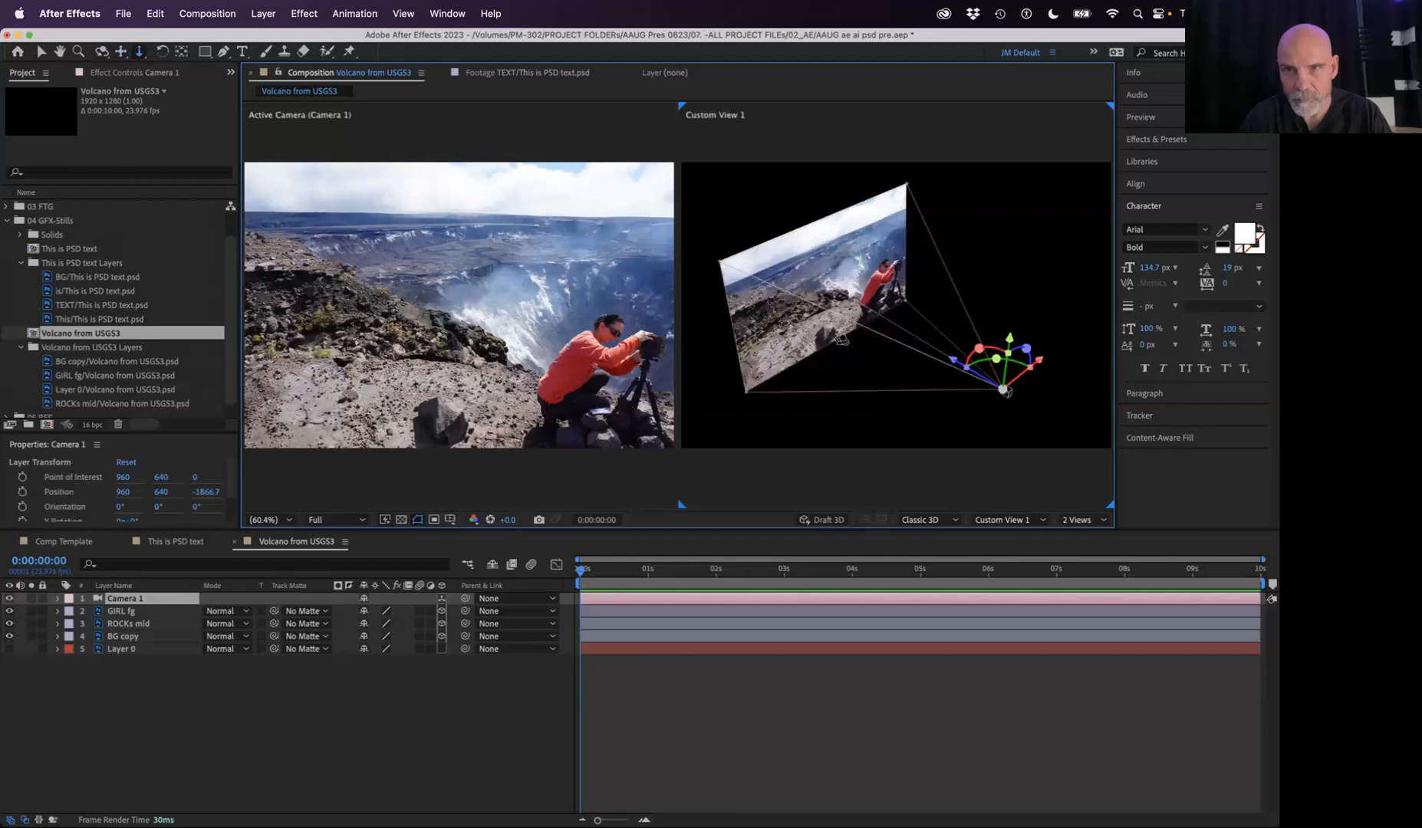
pyautogui.moveTo(842, 341); pyautogui.dragTo(857, 304)
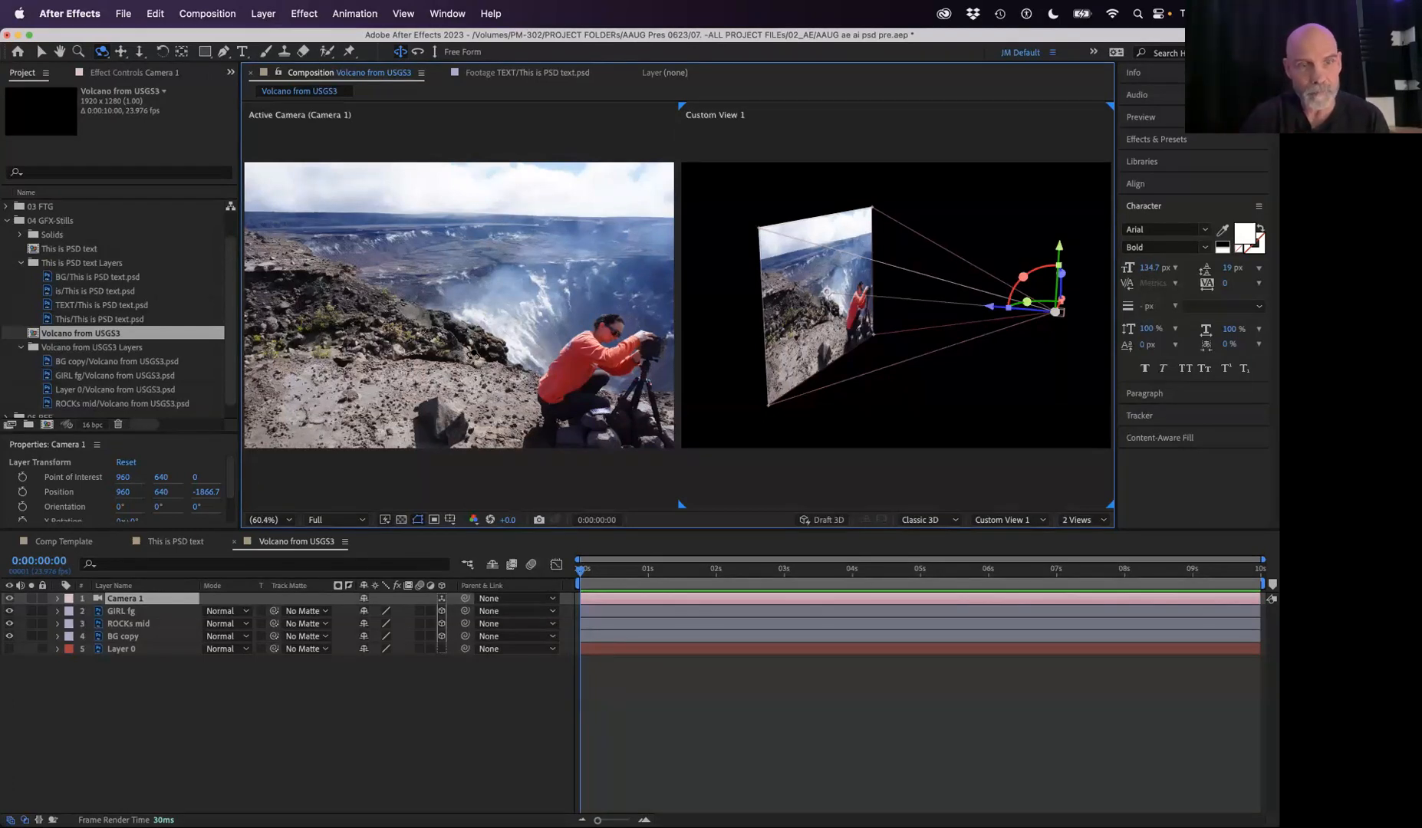
# Step: Expand BG copy's transform properties, enlarge the Properties panel, and compare the position values with the layer's 3D switch off and on
pyautogui.click(125, 636)
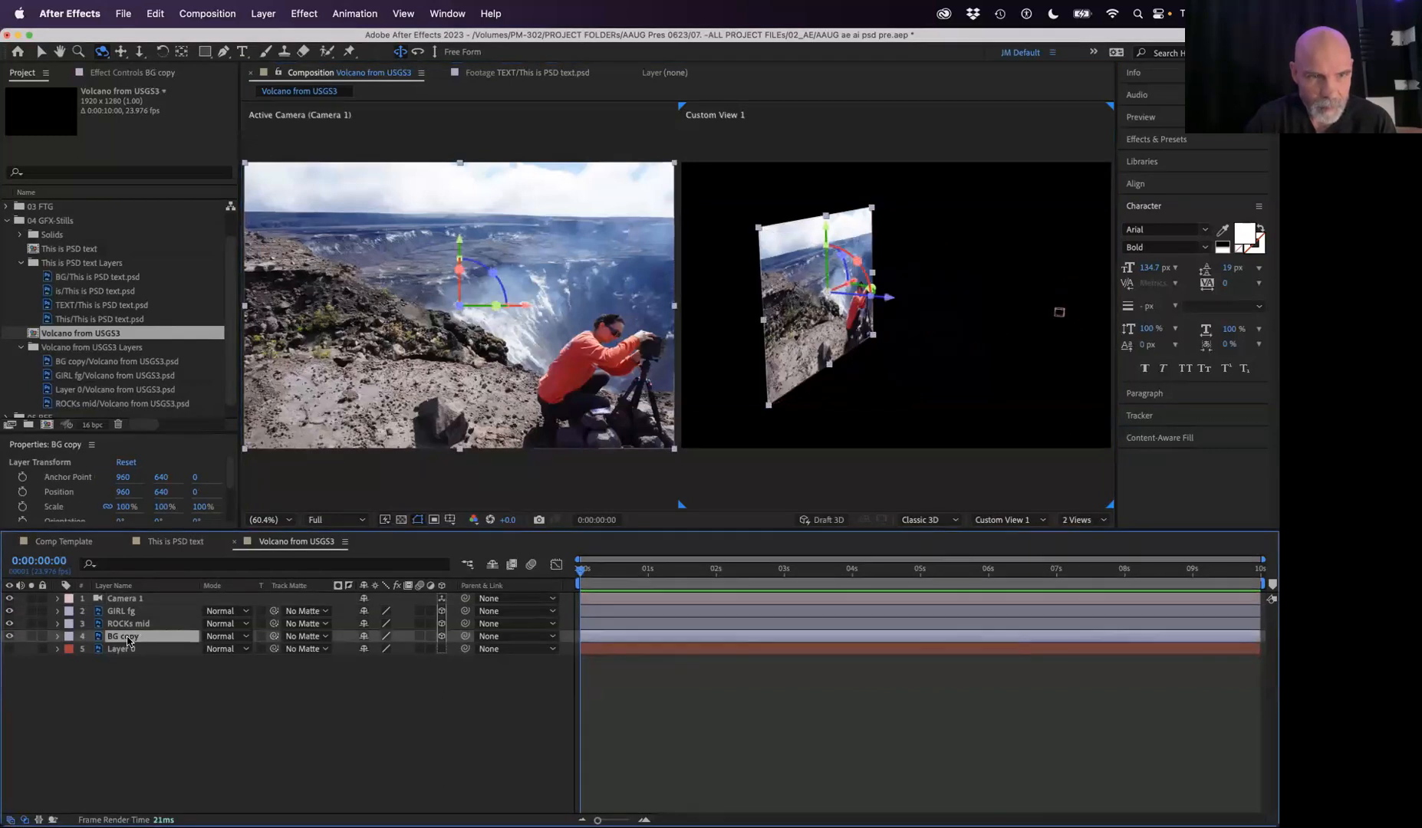
pyautogui.click(56, 637)
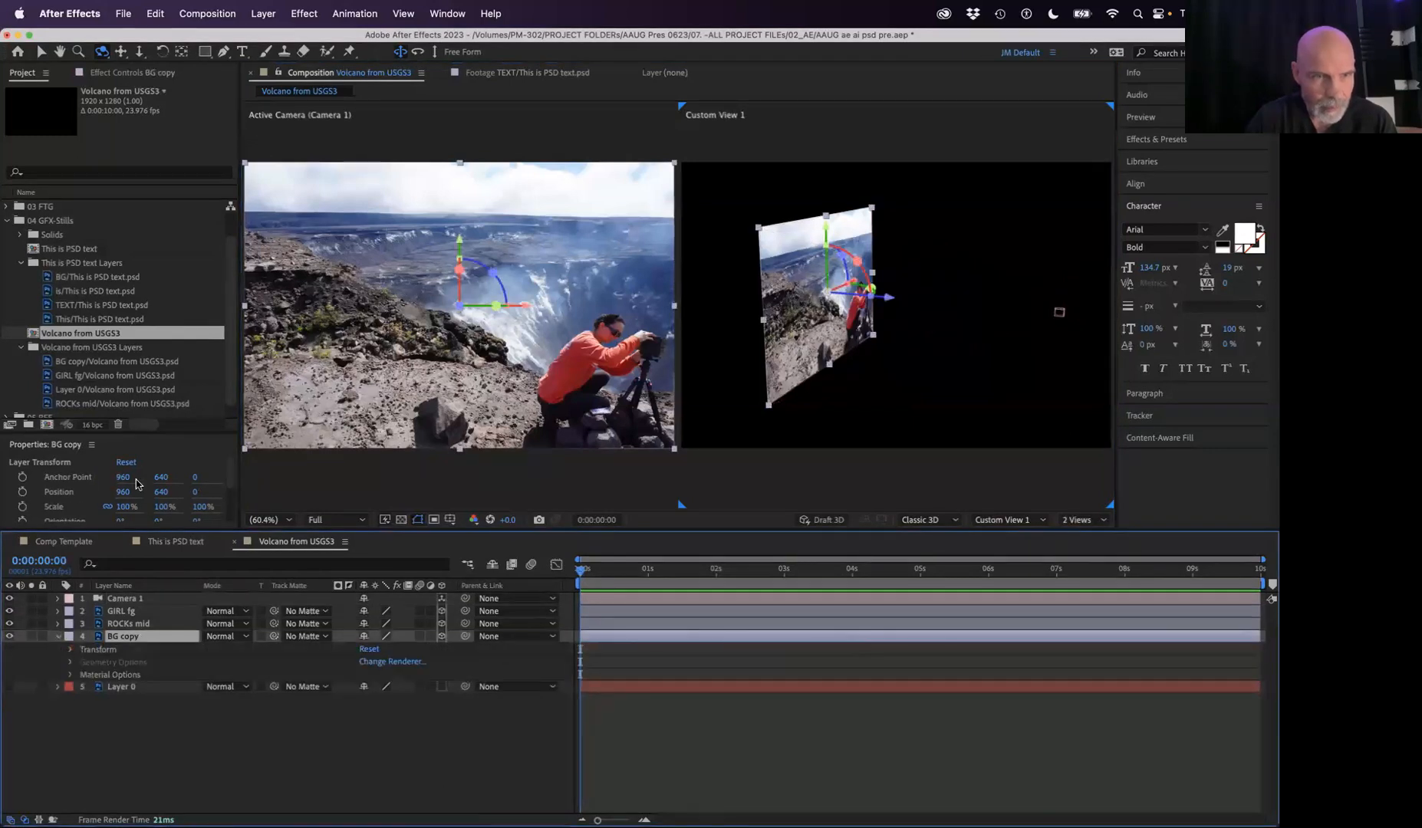
pyautogui.moveTo(151, 433); pyautogui.dragTo(152, 325)
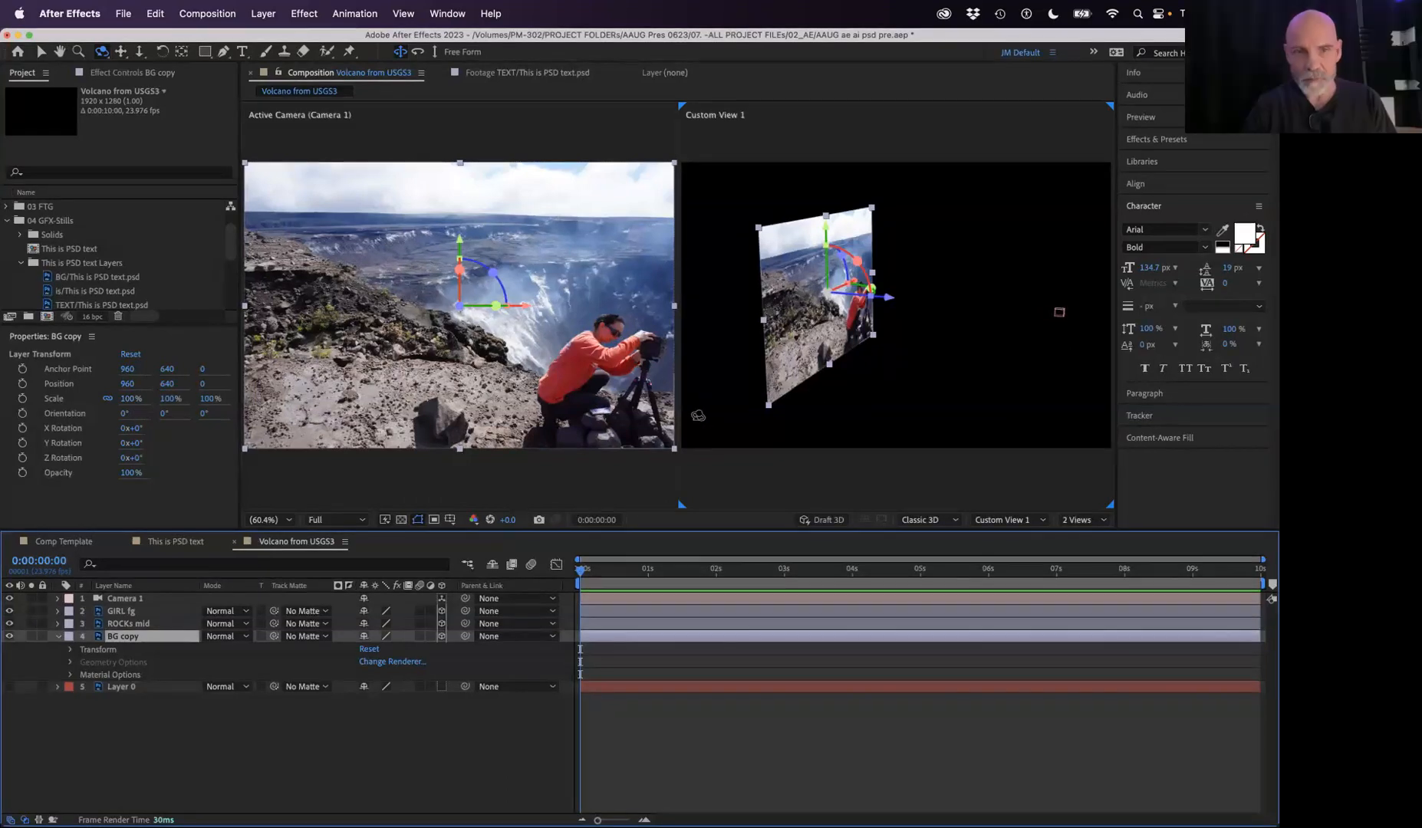
pyautogui.click(69, 649)
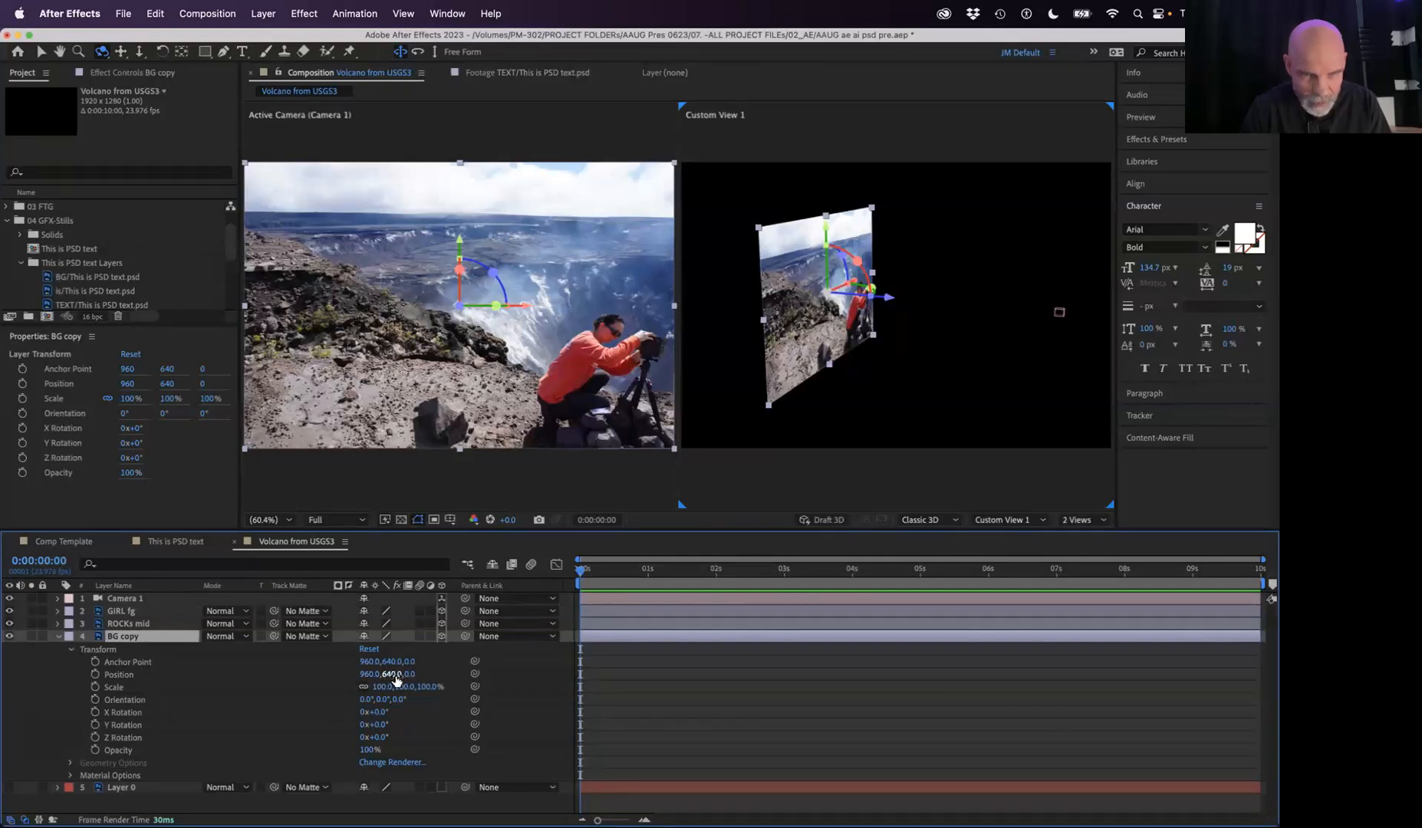
pyautogui.click(442, 638)
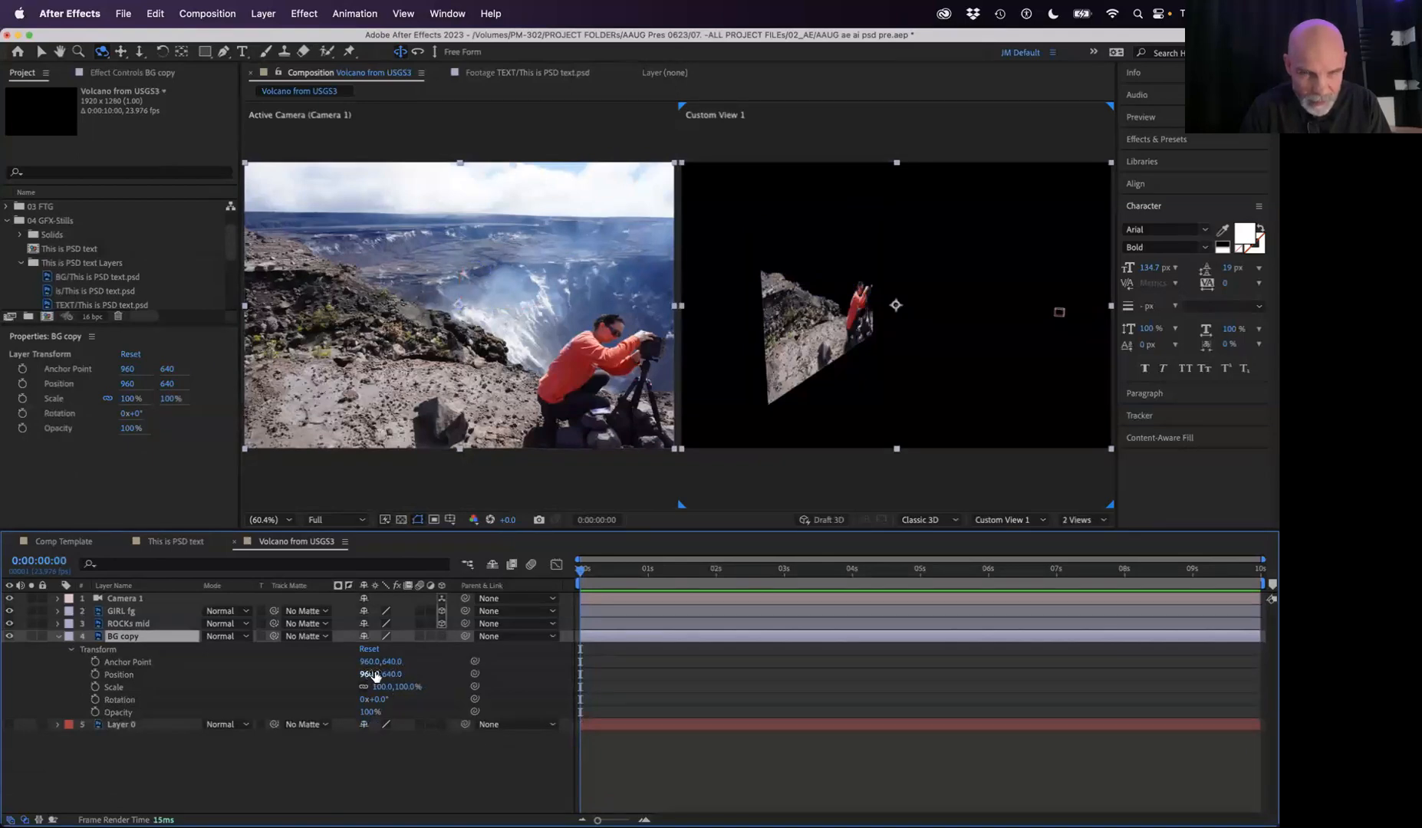
pyautogui.click(442, 638)
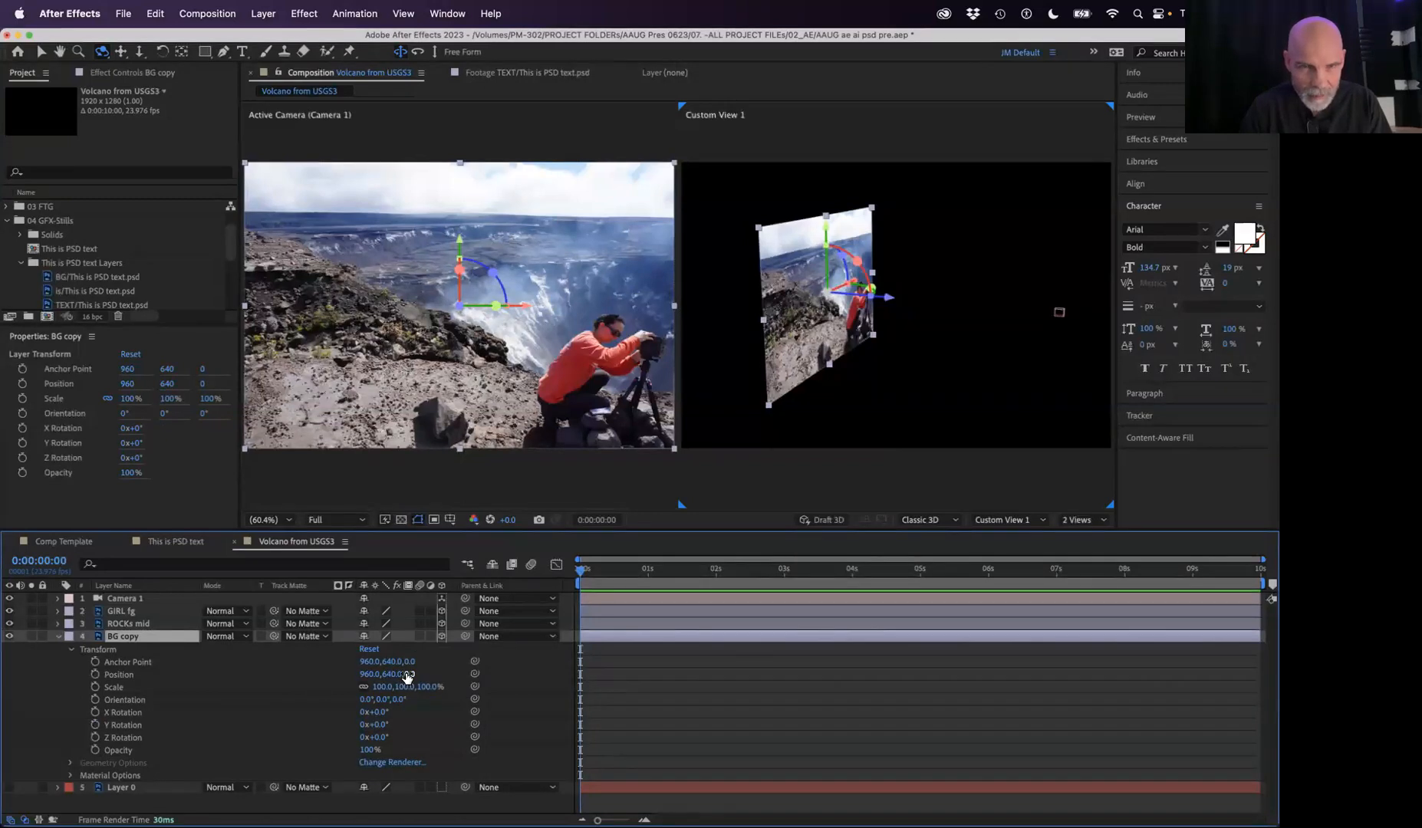
# Step: Push the BG copy layer back in depth by setting its Z position to 1000
pyautogui.moveTo(407, 676); pyautogui.dragTo(781, 625)
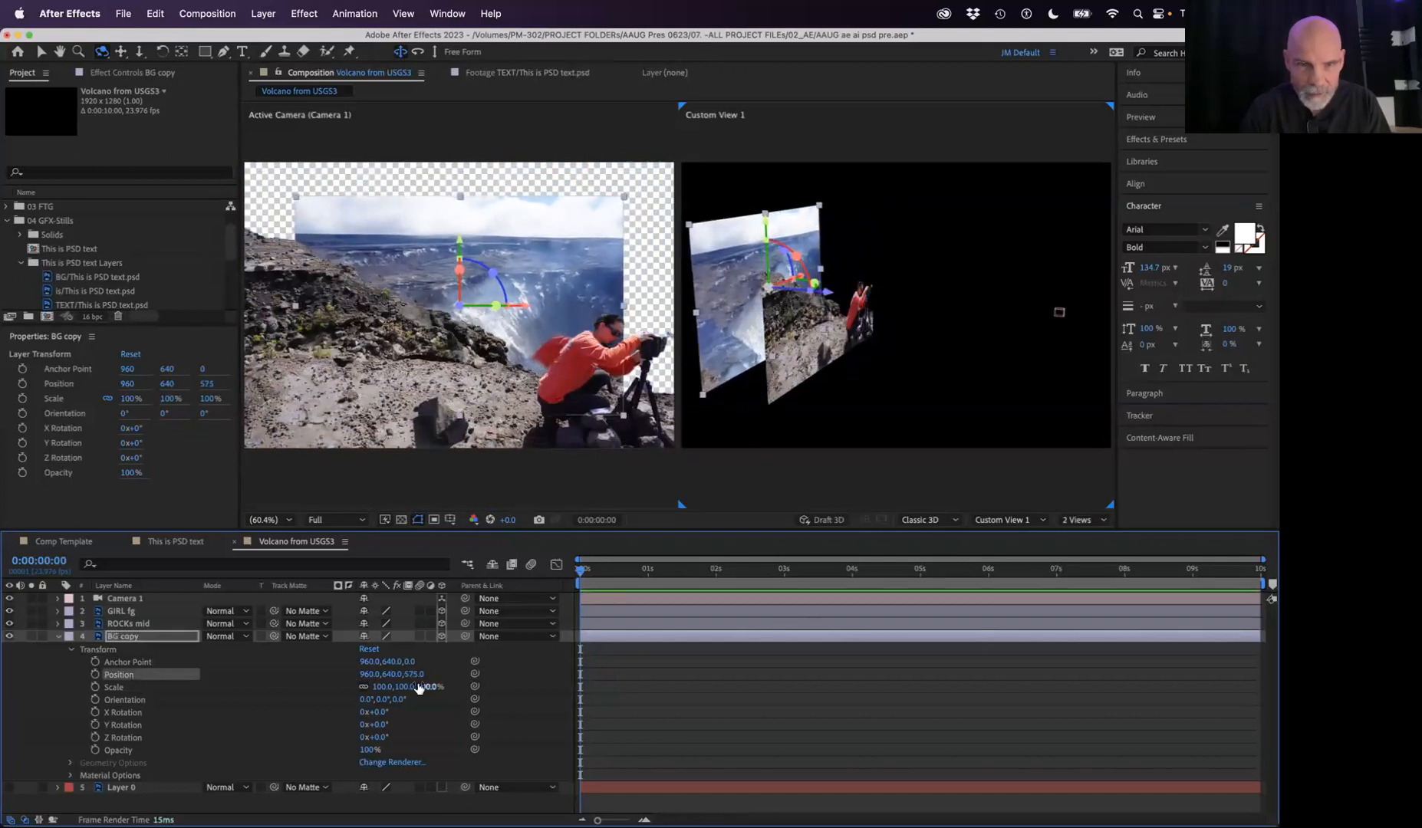
pyautogui.click(412, 675)
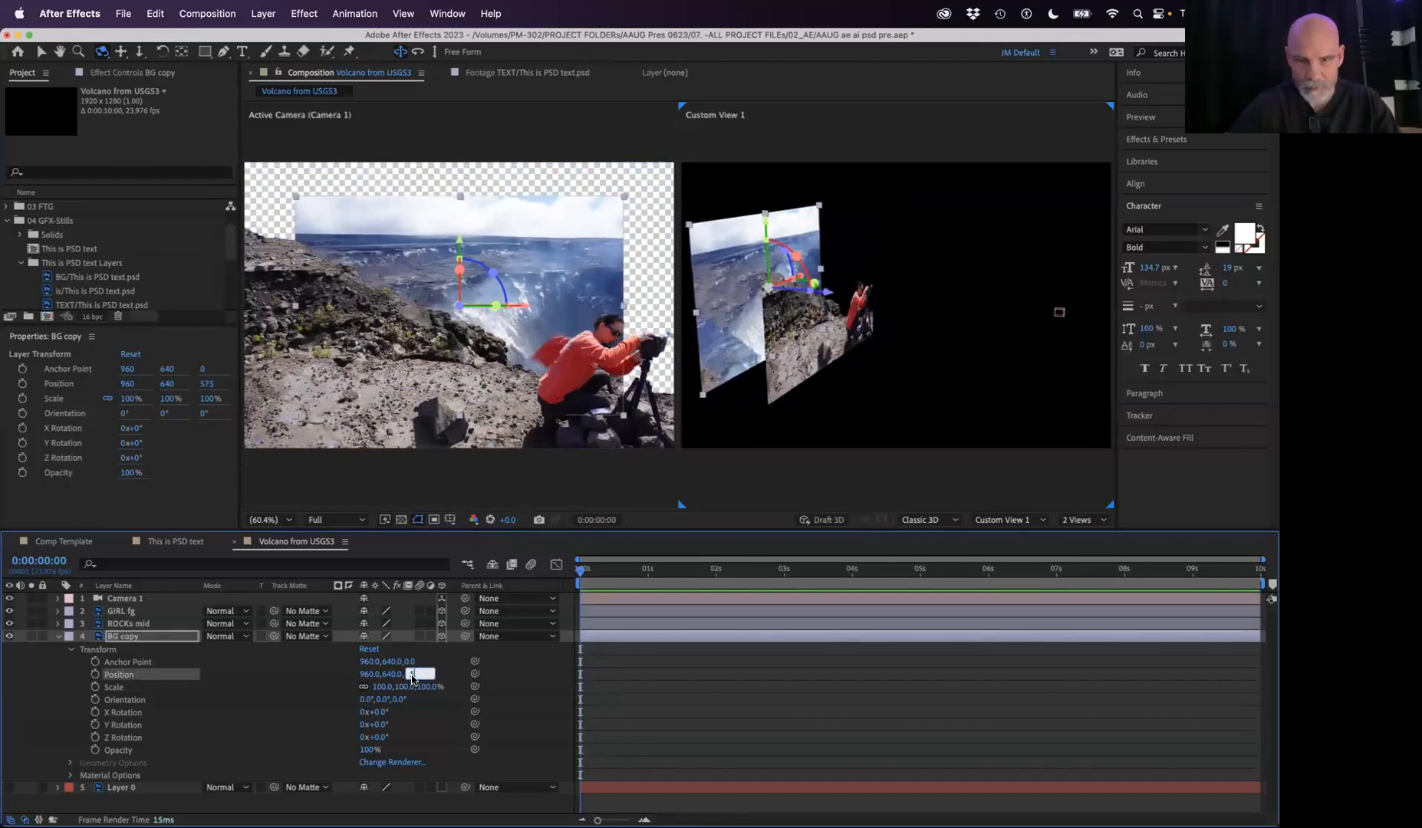
pyautogui.press('Return')
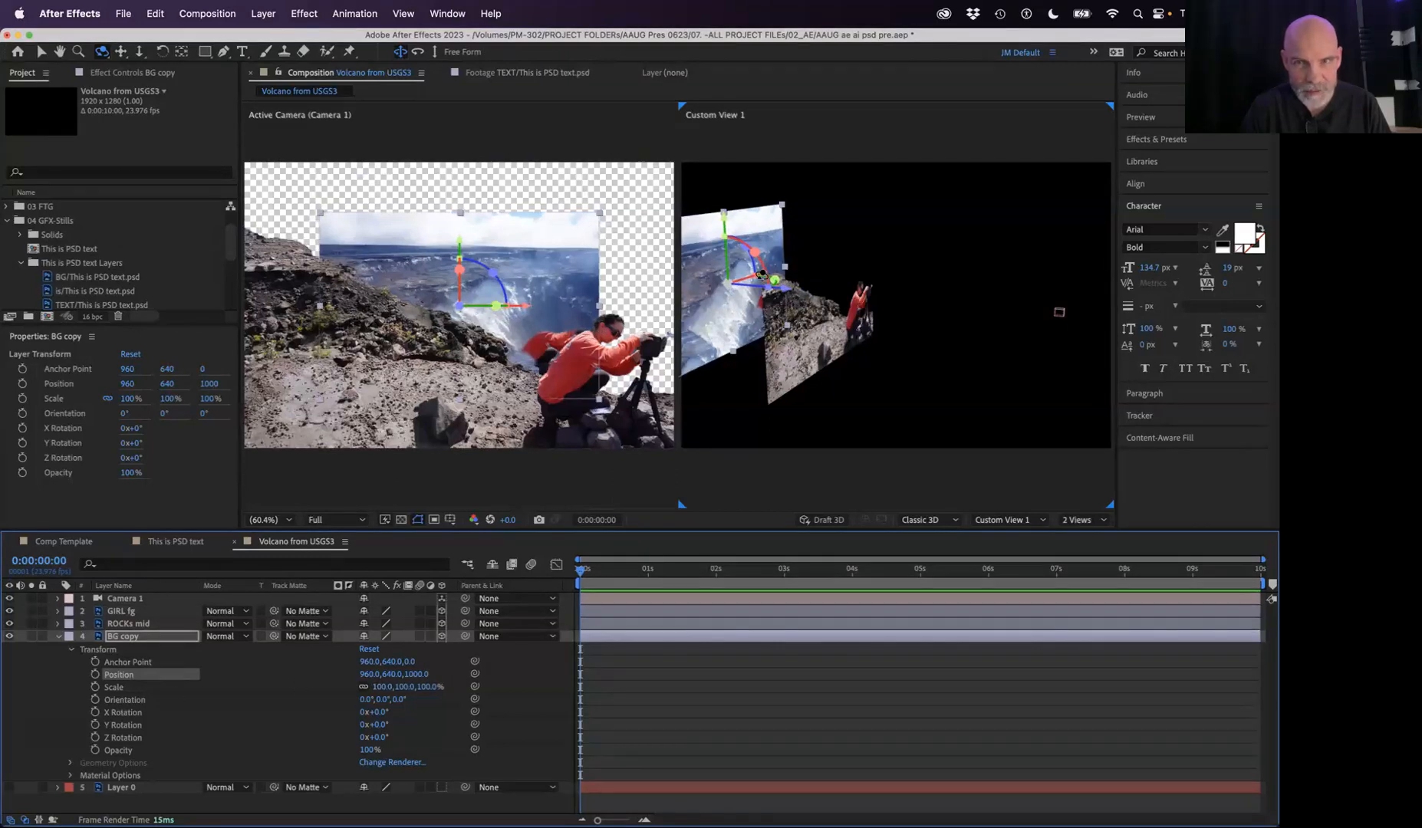
# Step: Scale the BG copy layer uniformly to 155% so it fills the camera frame, and check it in Custom View 1
pyautogui.moveTo(382, 686); pyautogui.dragTo(422, 687)
pyautogui.click(423, 686)
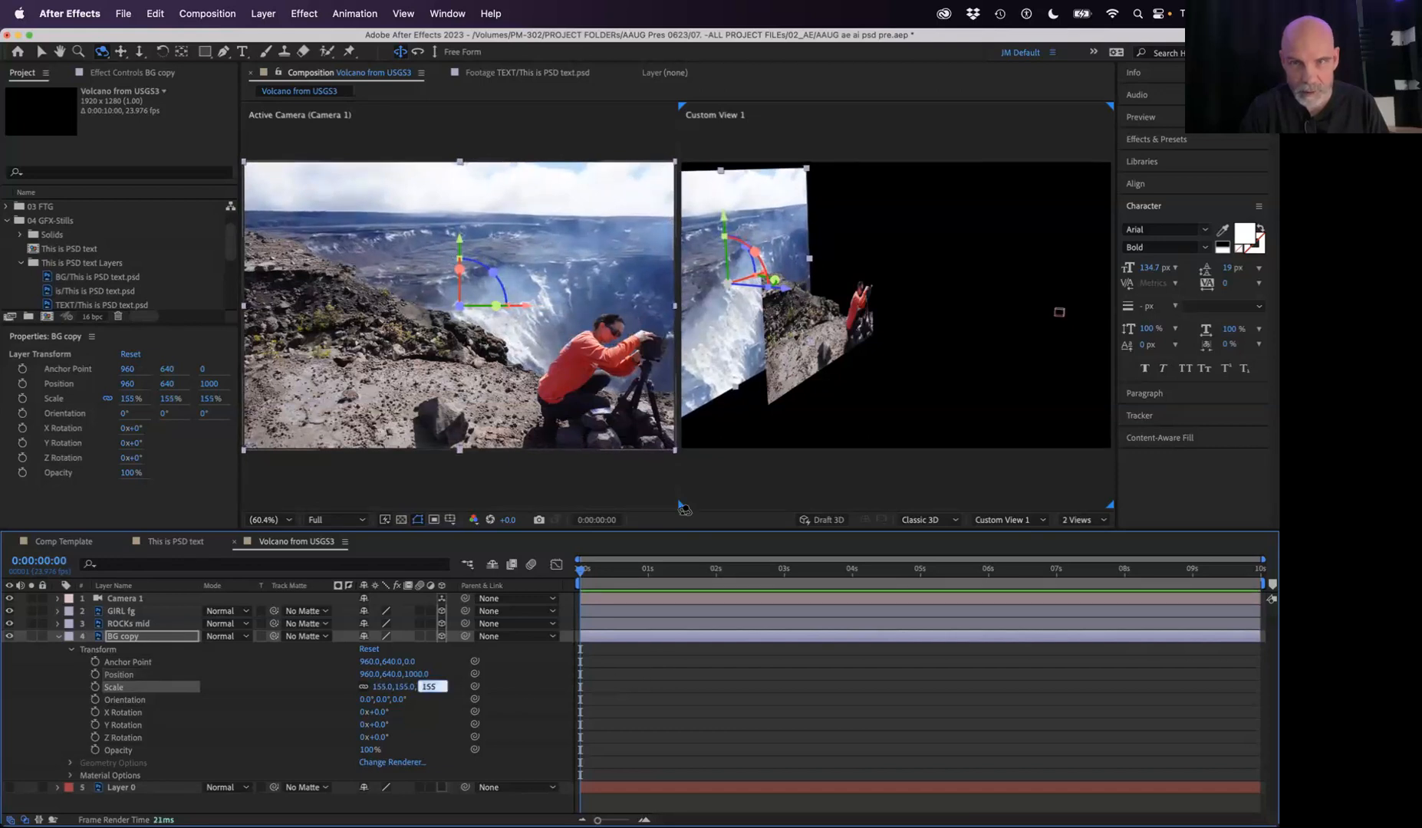
pyautogui.moveTo(815, 369)
pyautogui.mouseDown()
pyautogui.moveTo(866, 362)
pyautogui.moveTo(766, 366)
pyautogui.moveTo(798, 354)
pyautogui.moveTo(787, 345)
pyautogui.moveTo(813, 367)
pyautogui.mouseUp()
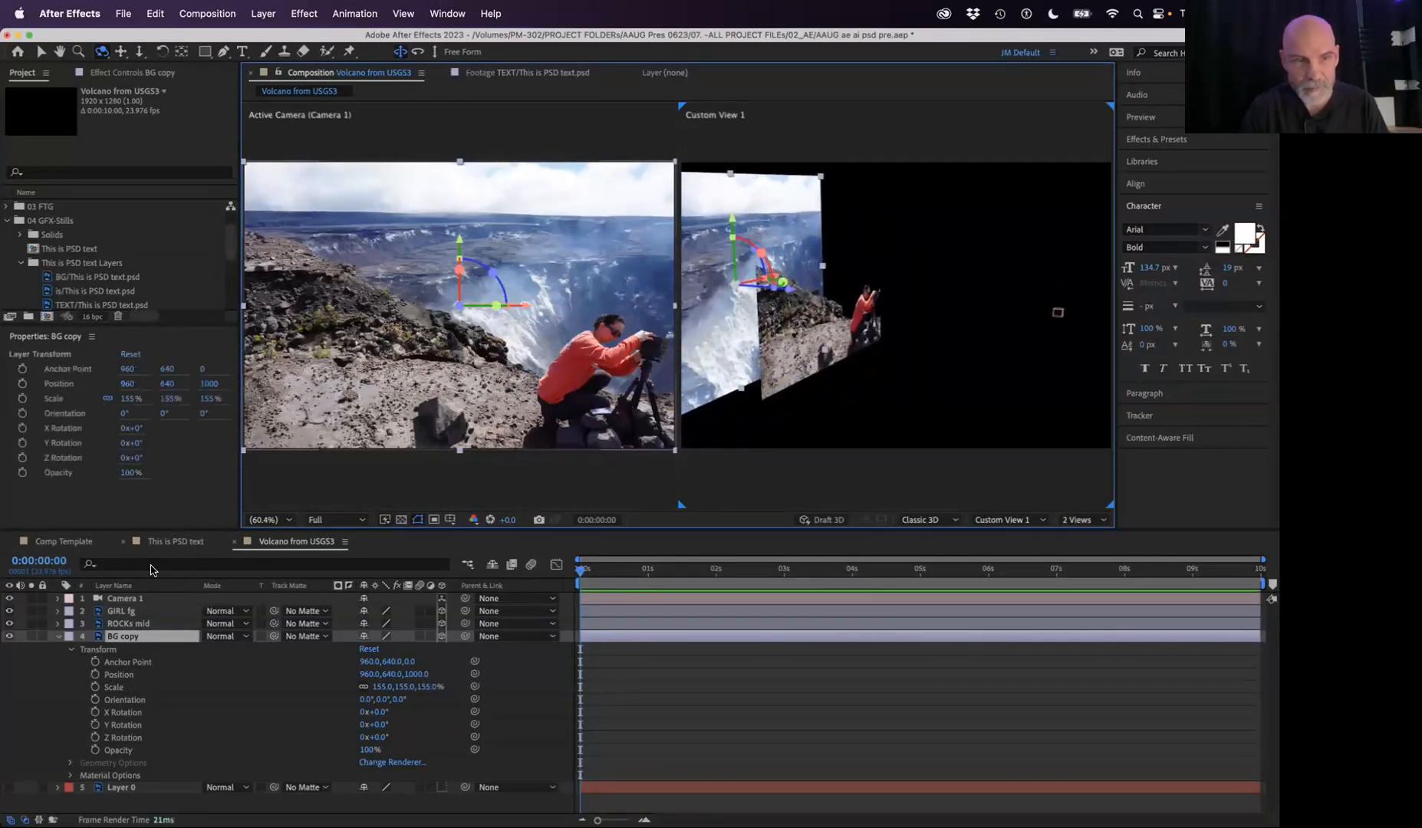
# Step: Bring the GIRL fg layer forward in depth by setting its Z position to -500
pyautogui.click(137, 599)
pyautogui.click(142, 611)
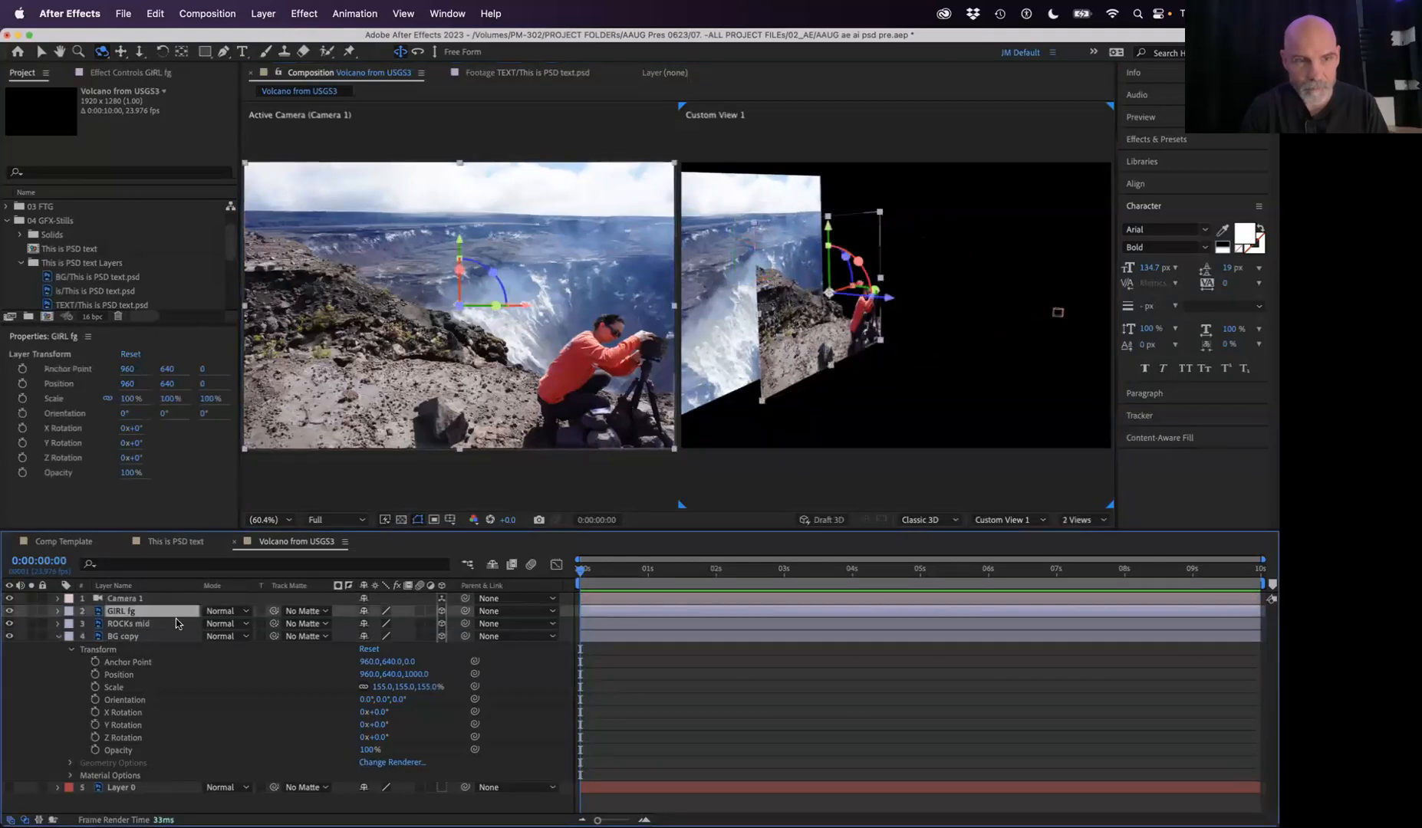
pyautogui.press('p')
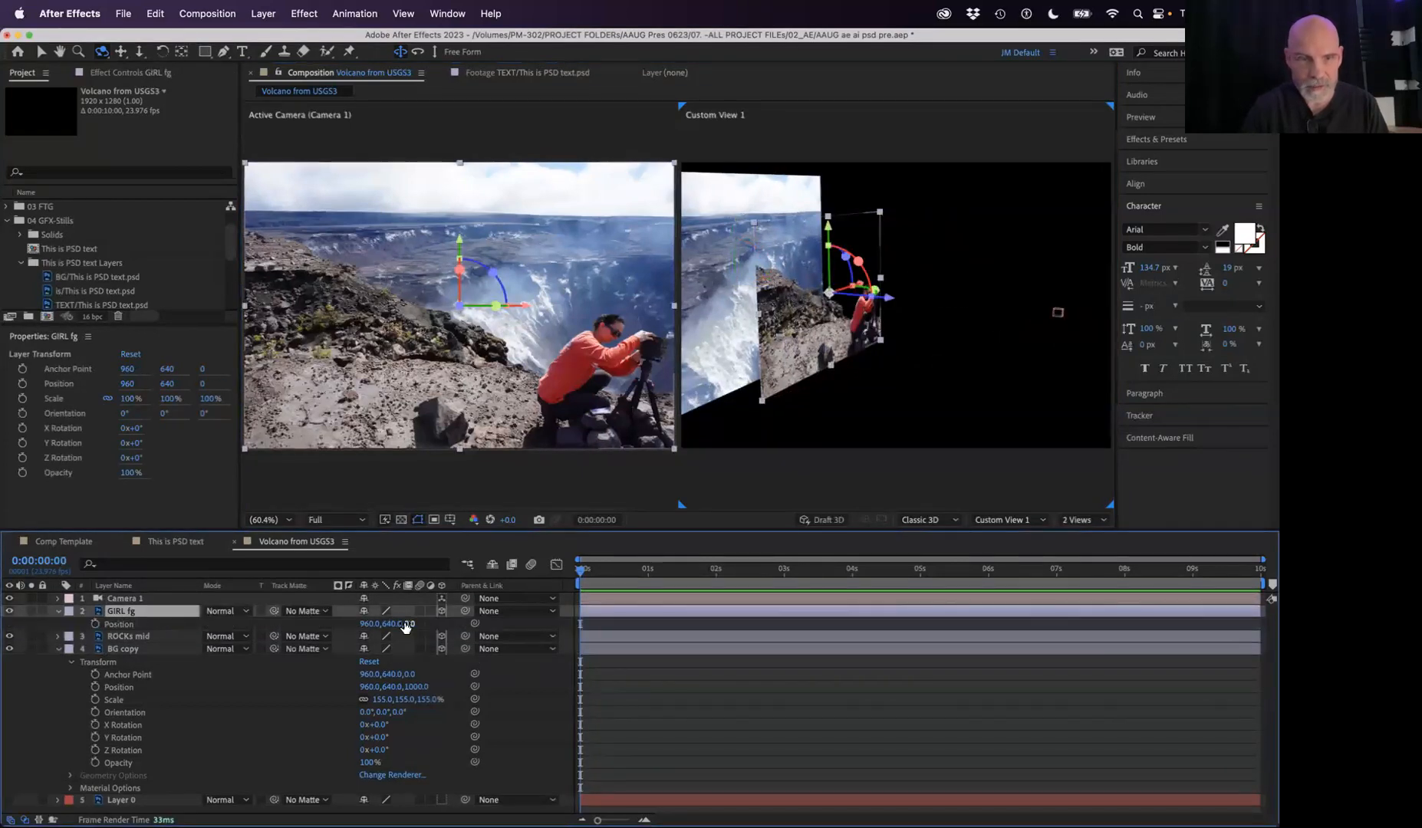
pyautogui.moveTo(407, 626); pyautogui.dragTo(345, 627)
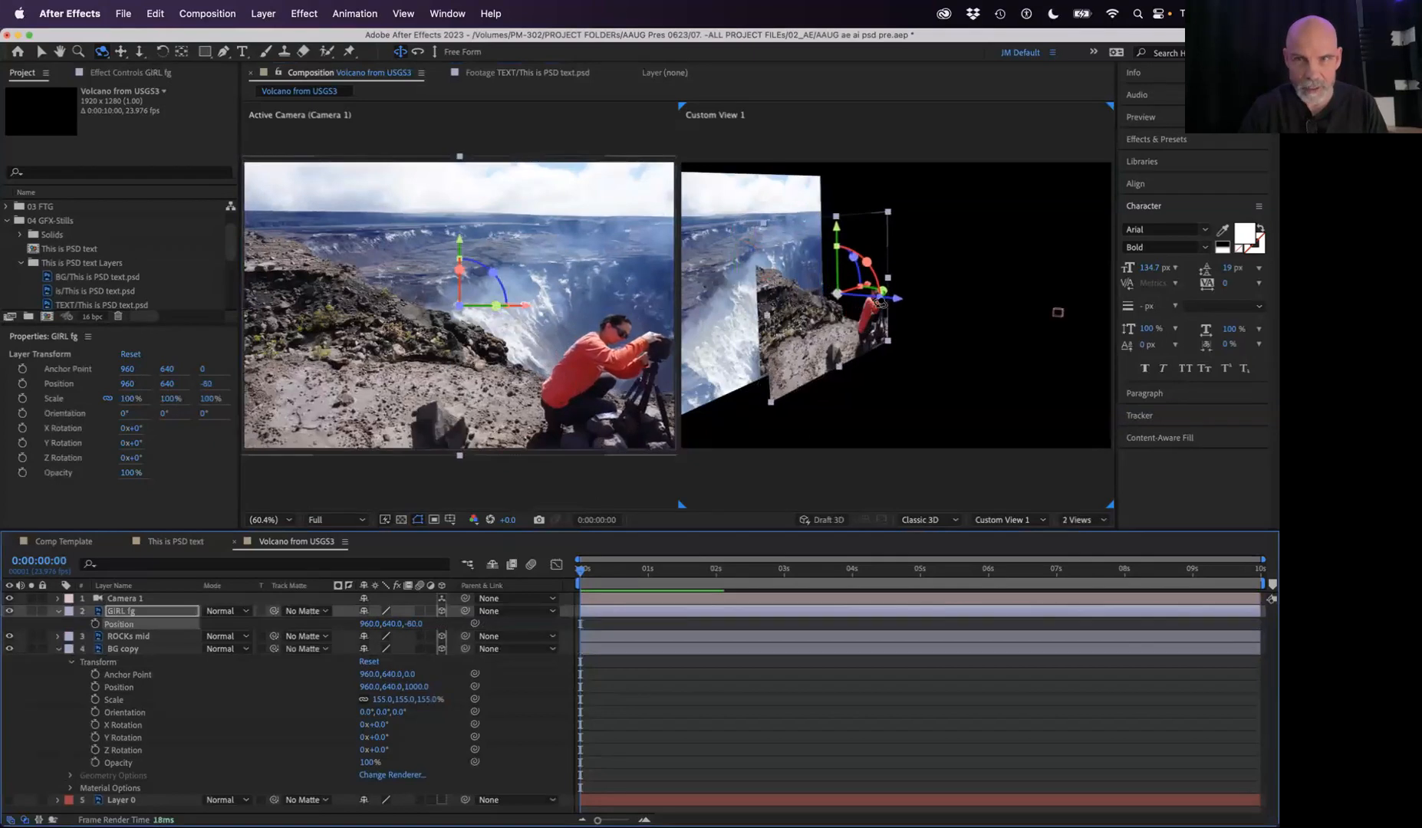
pyautogui.press('v')
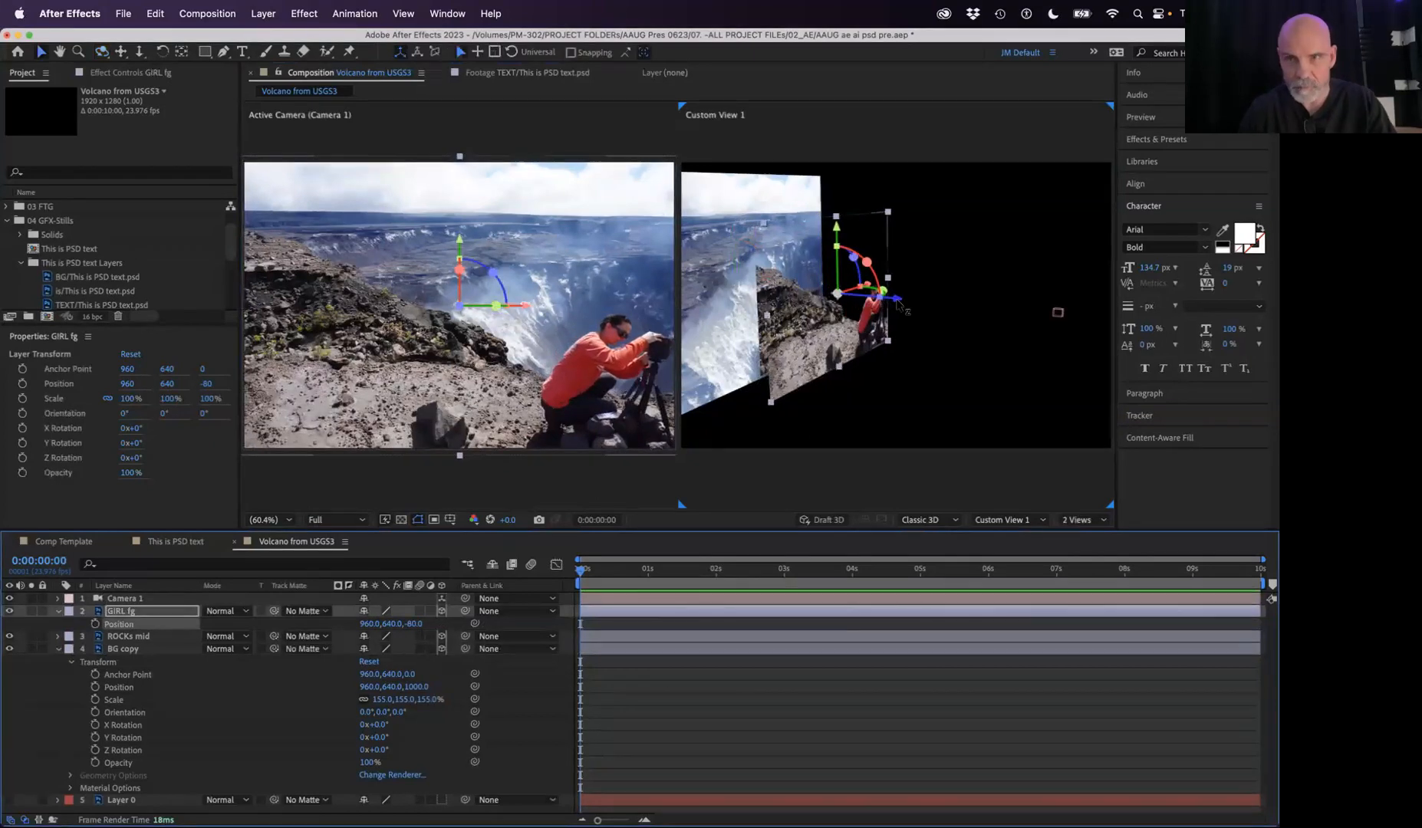
pyautogui.moveTo(899, 306); pyautogui.dragTo(946, 310)
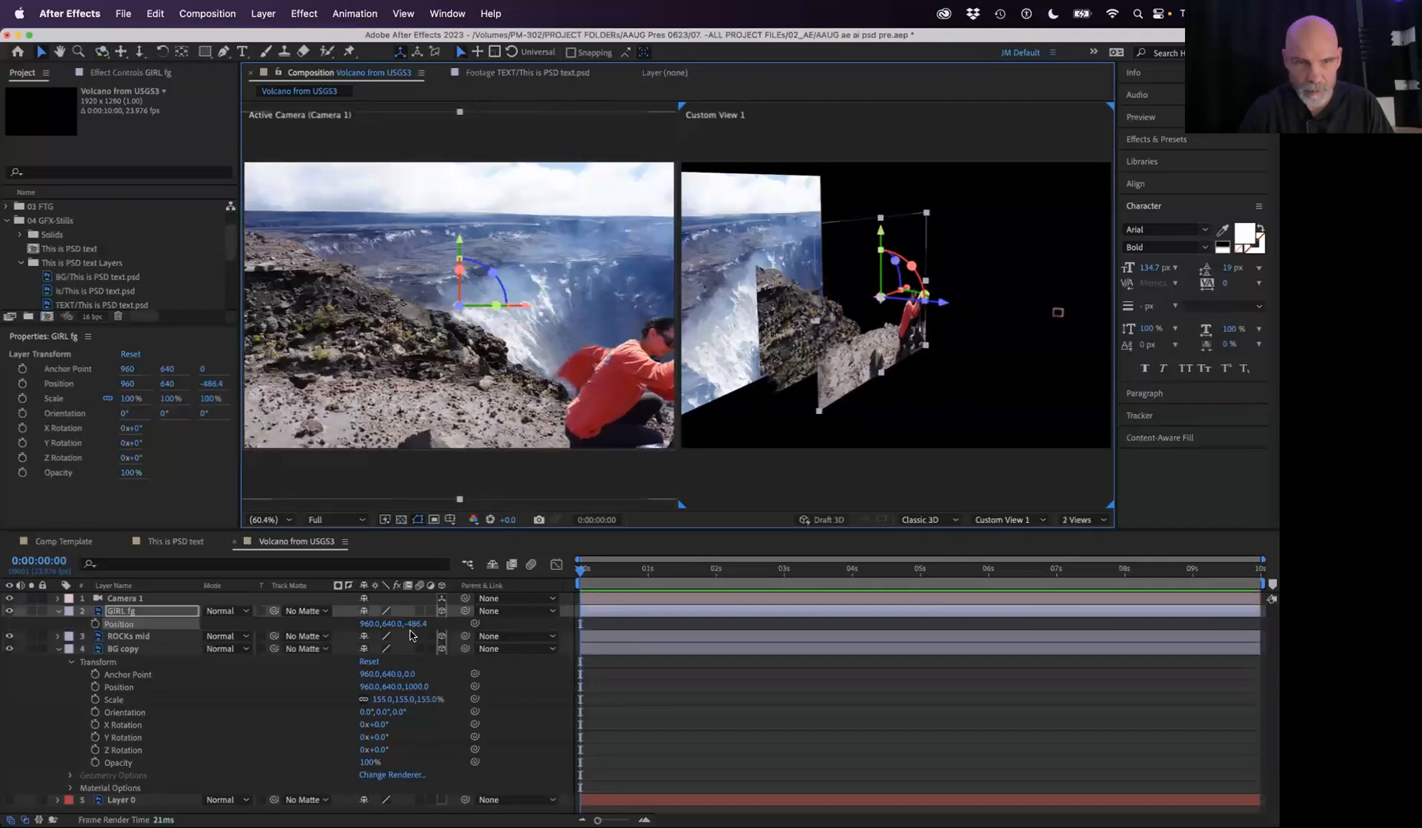
pyautogui.click(413, 625)
pyautogui.write('-')
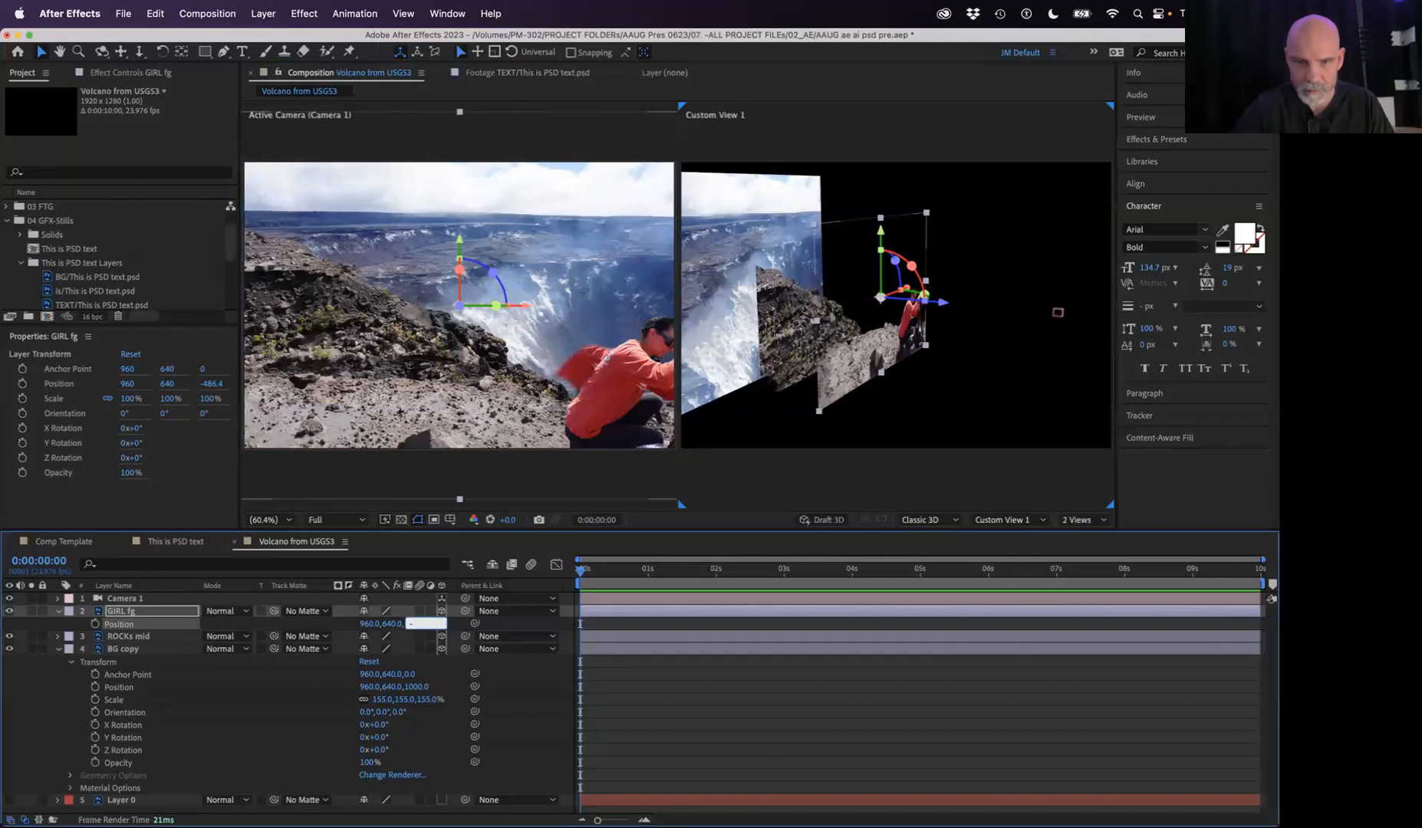
pyautogui.write('500')
pyautogui.press('Return')
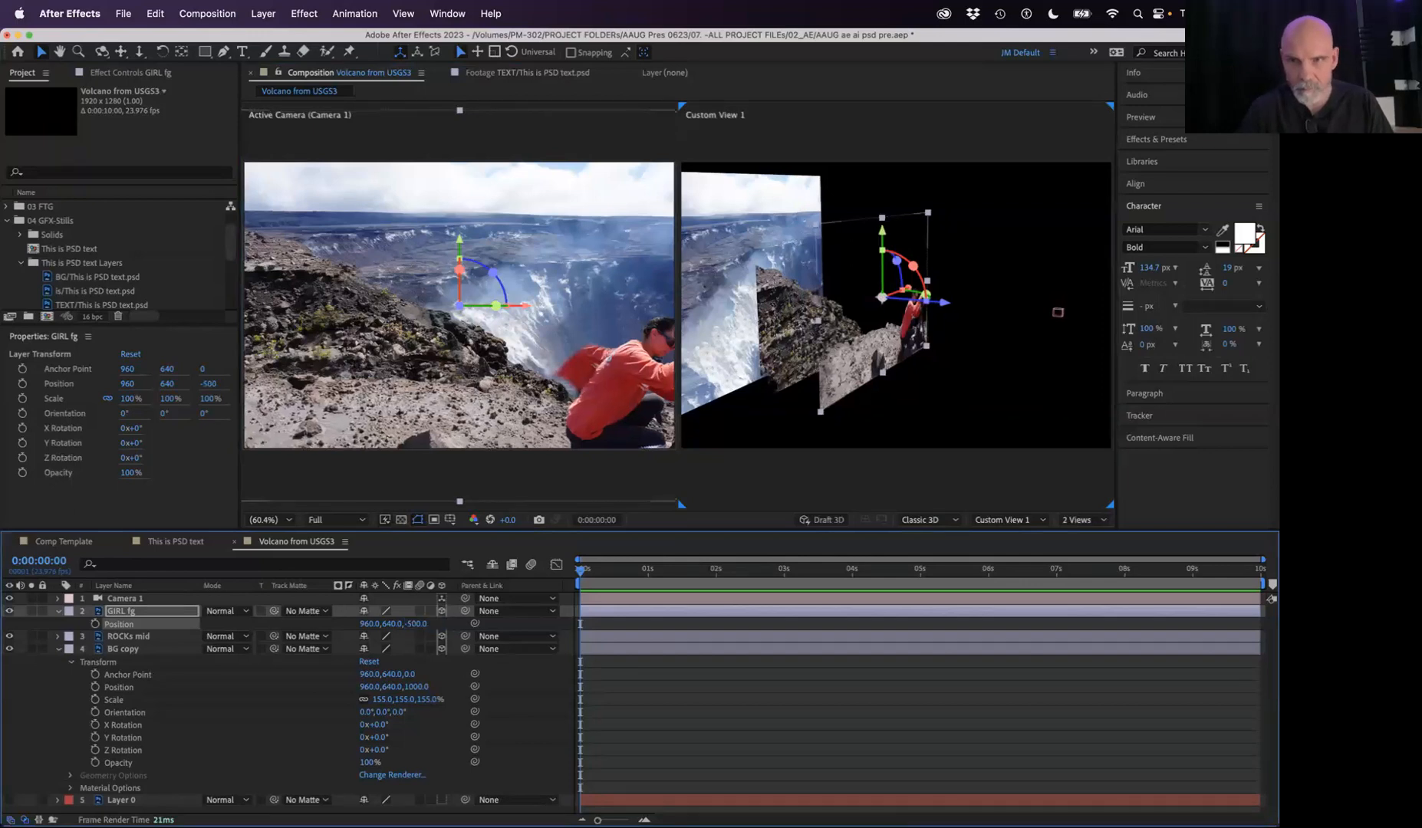
# Step: Scale the GIRL fg layer uniformly to 73% so it fits the camera frame, and check the layer spacing in Custom View 1
pyautogui.press('c')
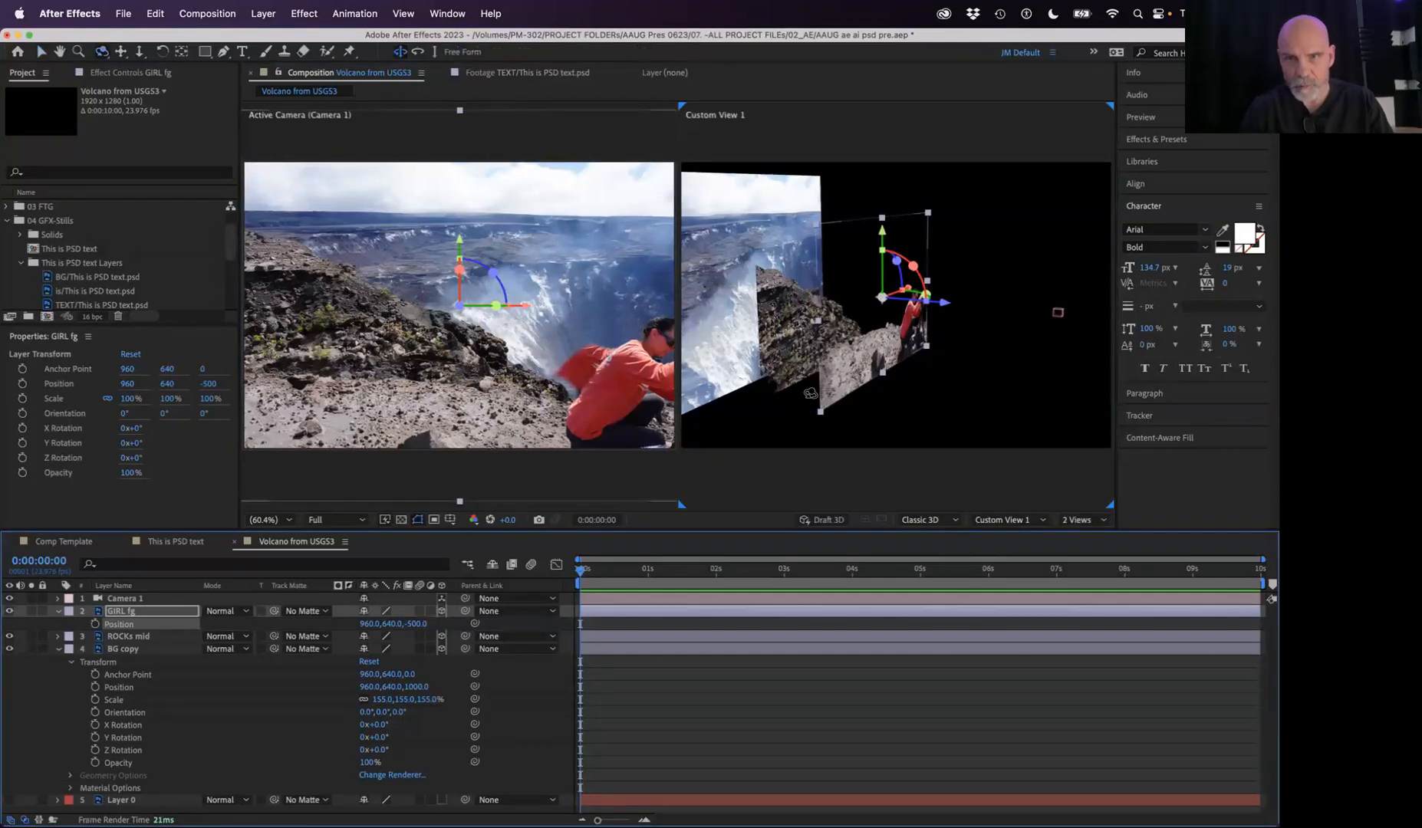
pyautogui.moveTo(811, 395); pyautogui.dragTo(1010, 326)
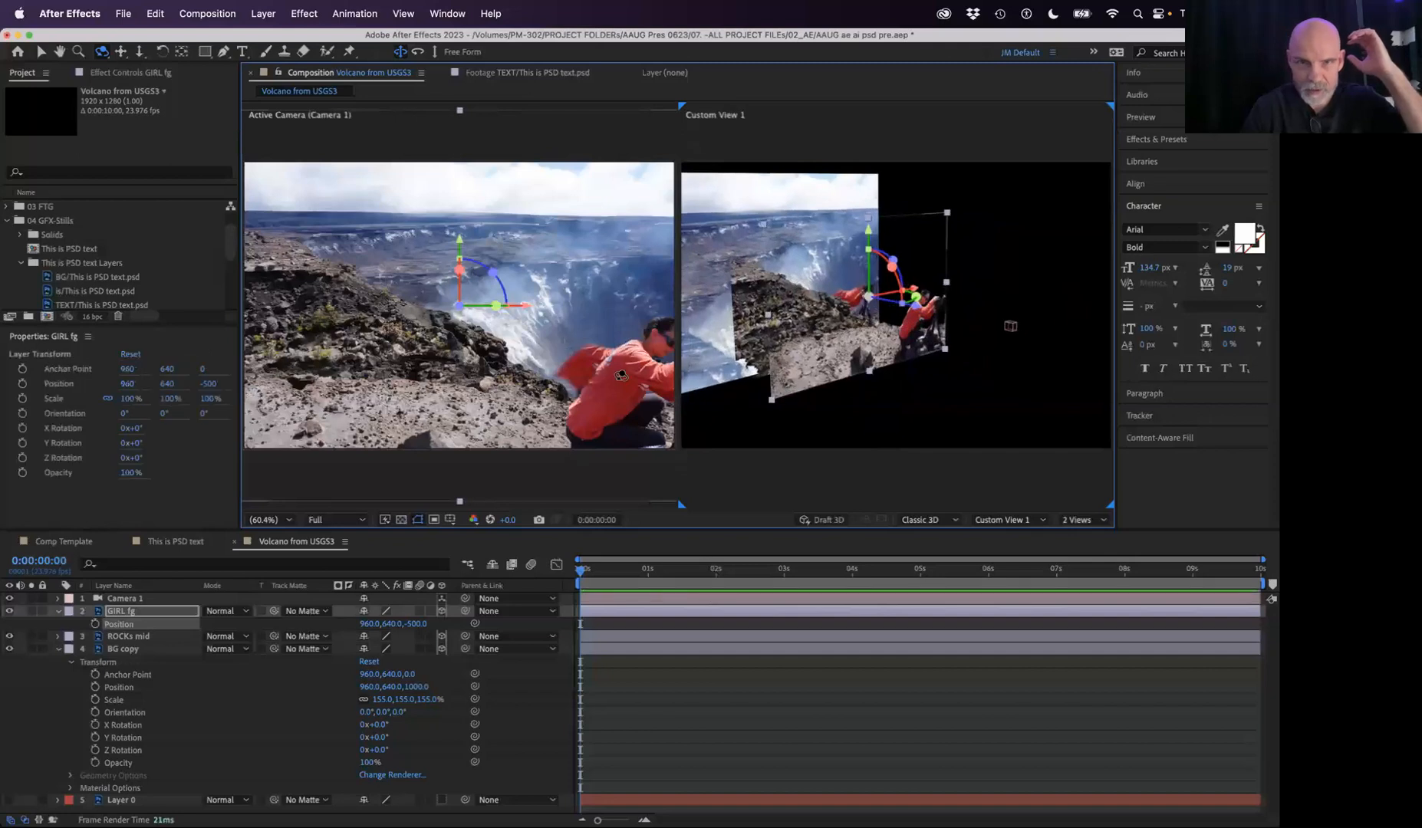
pyautogui.click(150, 612)
pyautogui.hotkey('shift', 's')
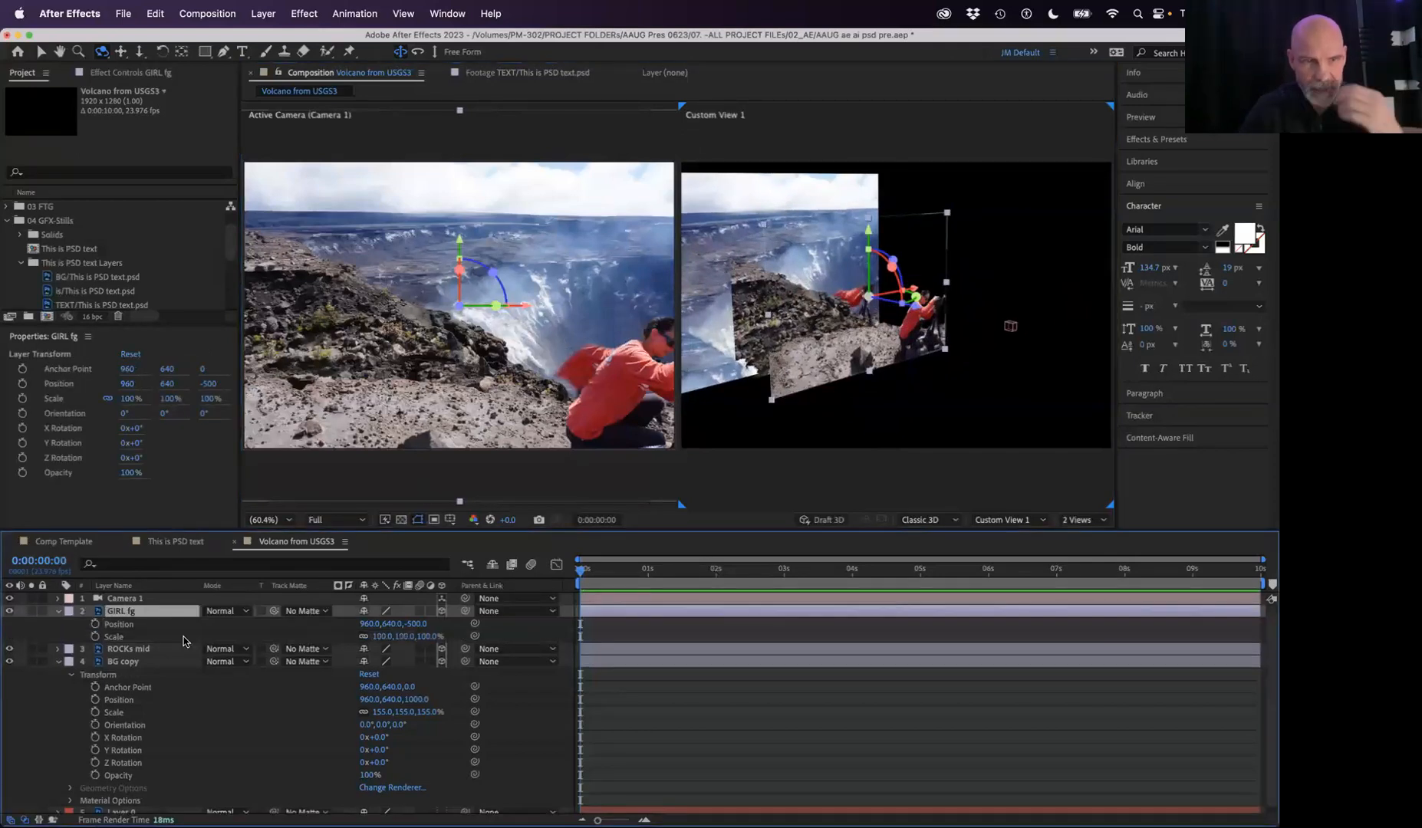
pyautogui.moveTo(382, 636); pyautogui.dragTo(360, 637)
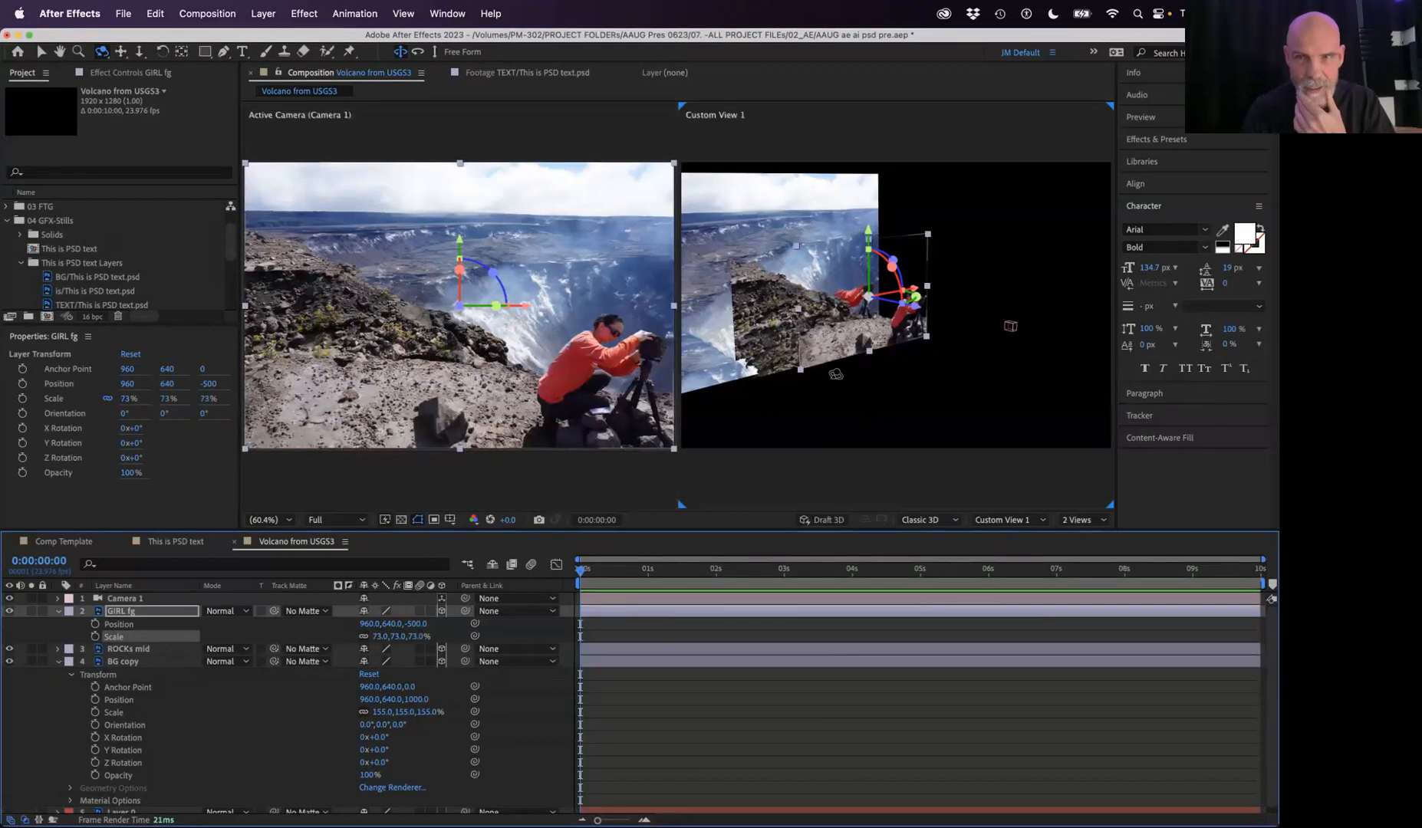
pyautogui.moveTo(816, 380)
pyautogui.mouseDown()
pyautogui.moveTo(878, 368)
pyautogui.moveTo(842, 372)
pyautogui.mouseUp()
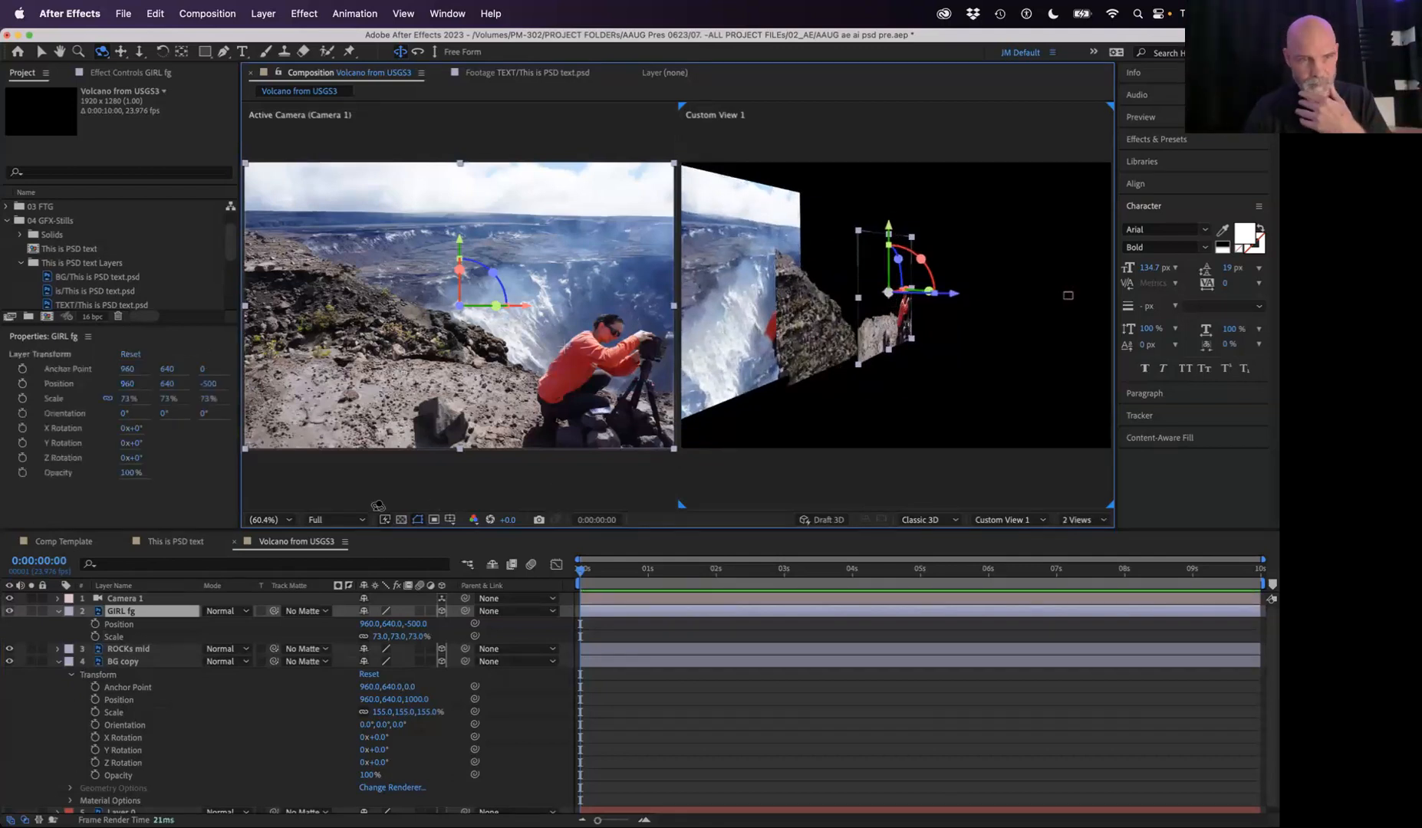
# Step: Collapse the GIRL fg and BG copy properties, select Camera 1, and switch the viewer to a single Active Camera view
pyautogui.click(59, 613)
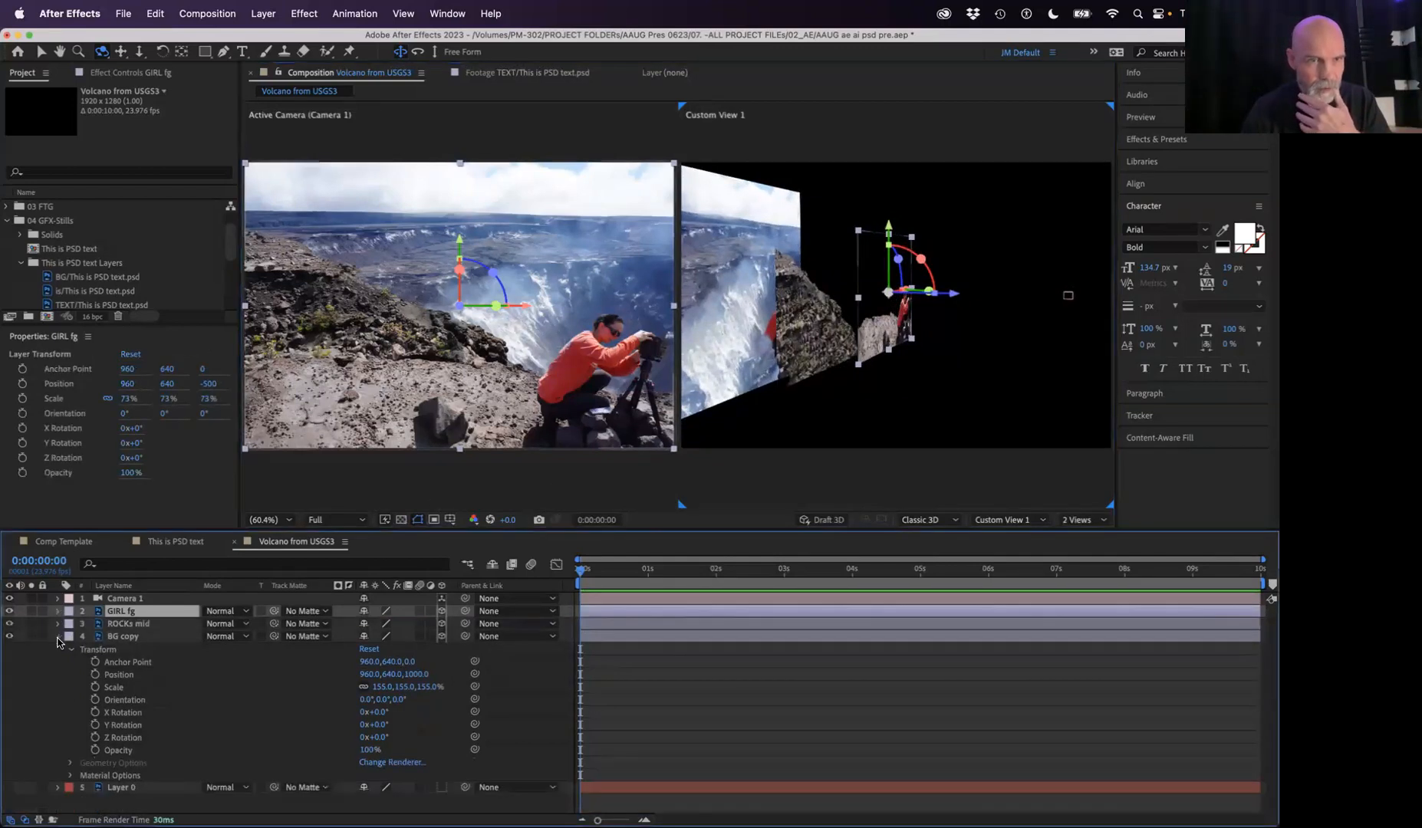
pyautogui.click(58, 636)
pyautogui.click(123, 600)
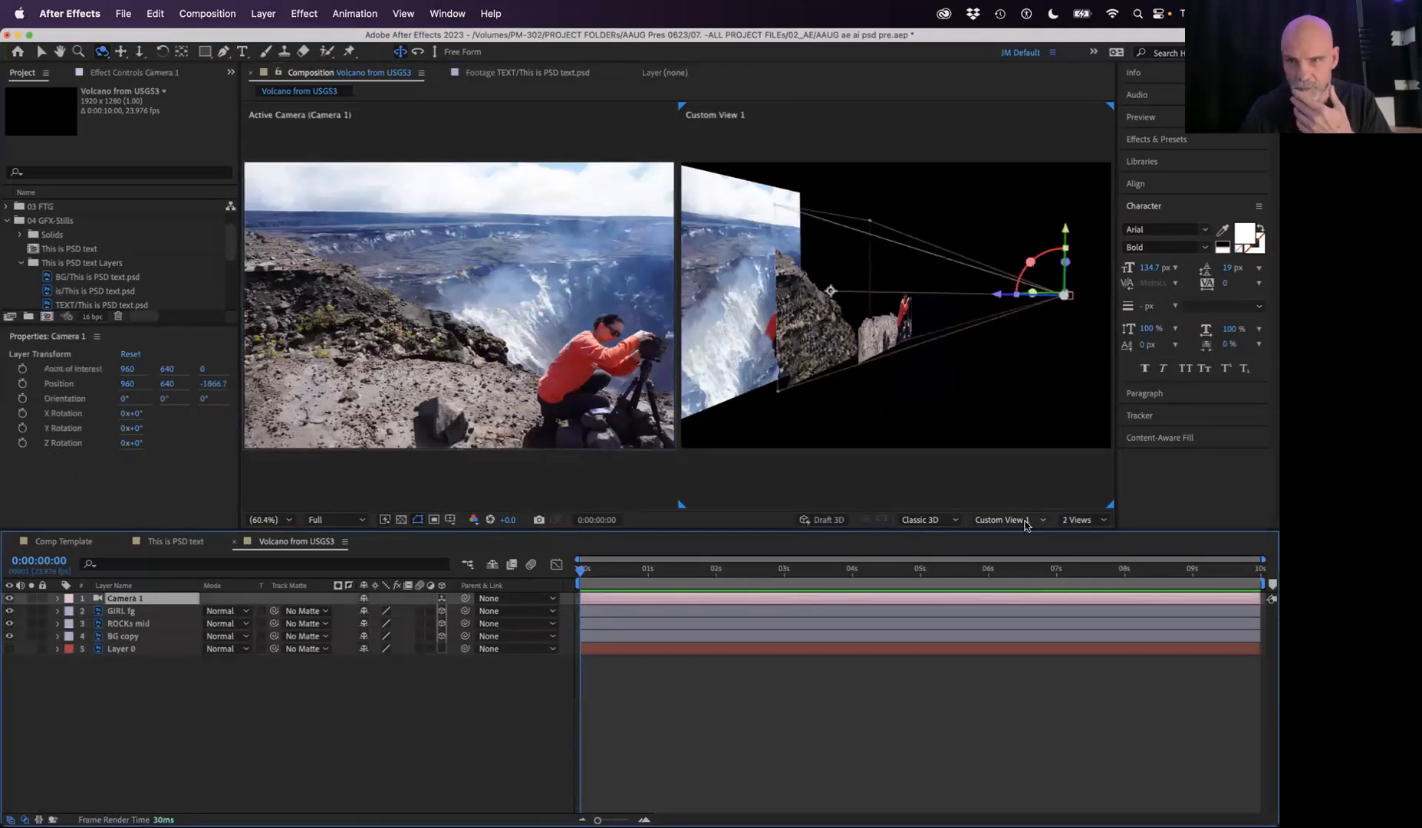
pyautogui.click(1073, 521)
pyautogui.click(1085, 541)
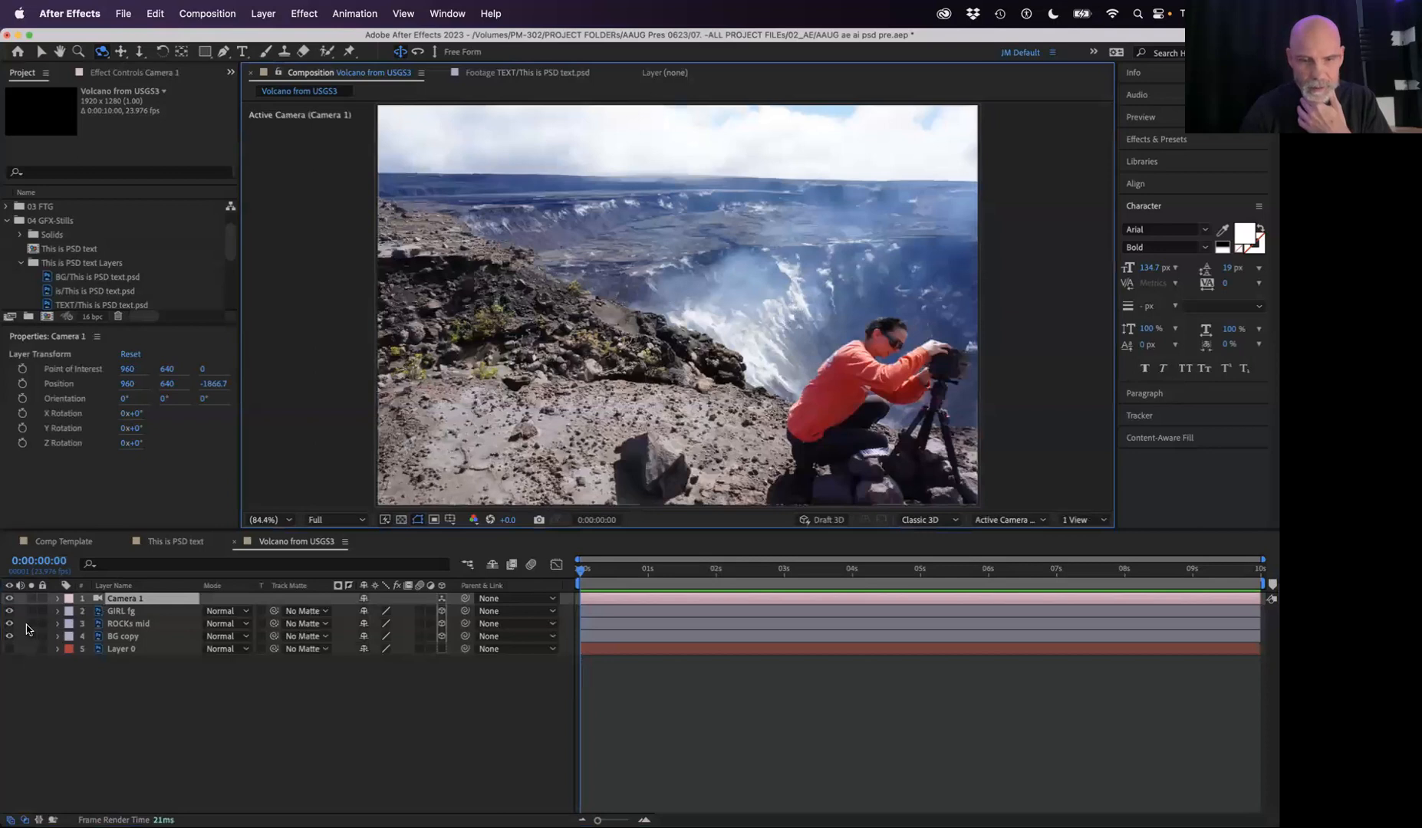
# Step: Add starting keyframes for Camera 1's Point of Interest and Position at 0:00:00:00
pyautogui.click(58, 599)
pyautogui.click(94, 624)
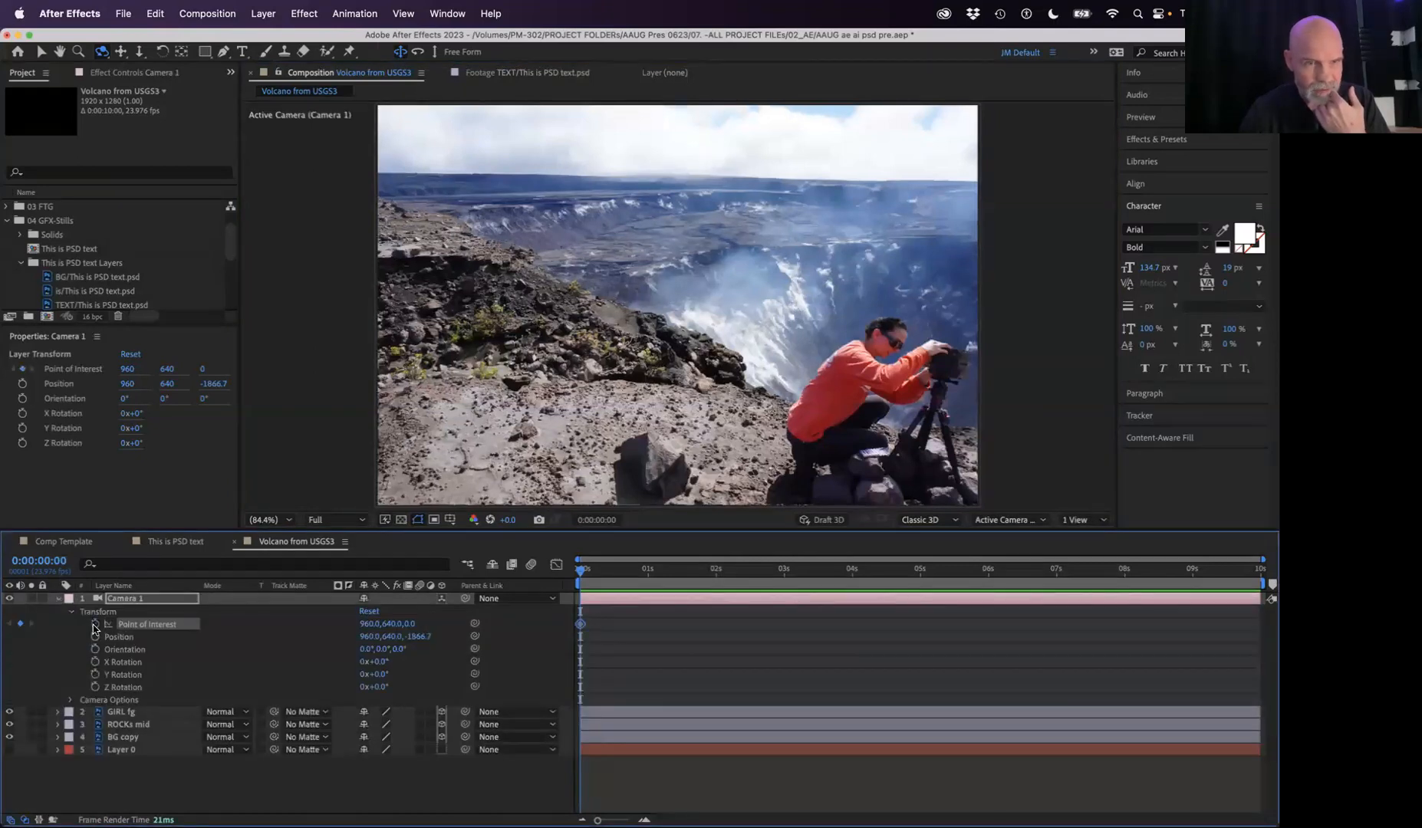
pyautogui.click(94, 637)
pyautogui.click(585, 638)
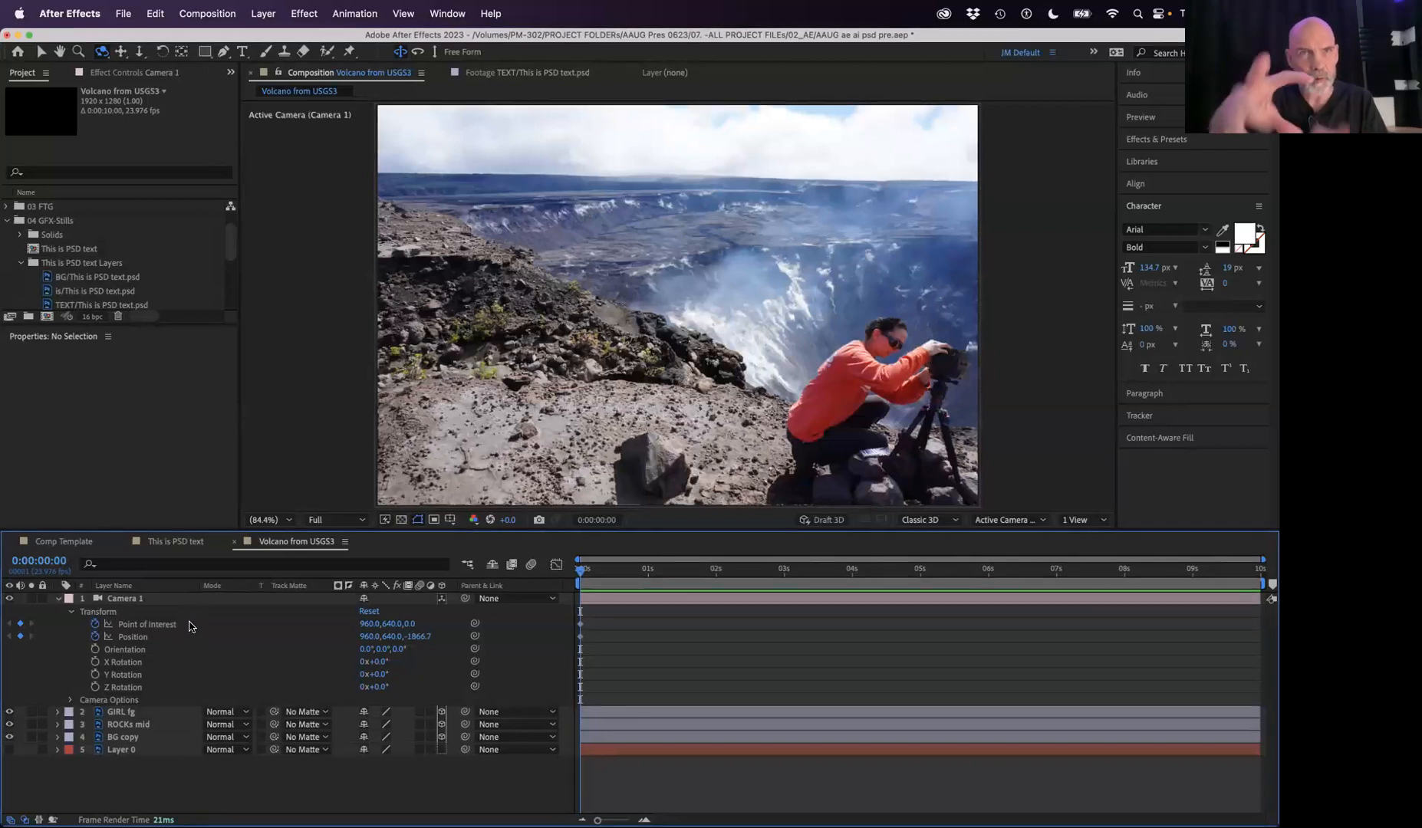
# Step: At 0:00:09:23, orbit, pan and dolly the camera to keyframe its Position at about 1044, 743, -1682, closer to the scene
pyautogui.moveTo(605, 579); pyautogui.dragTo(1269, 596)
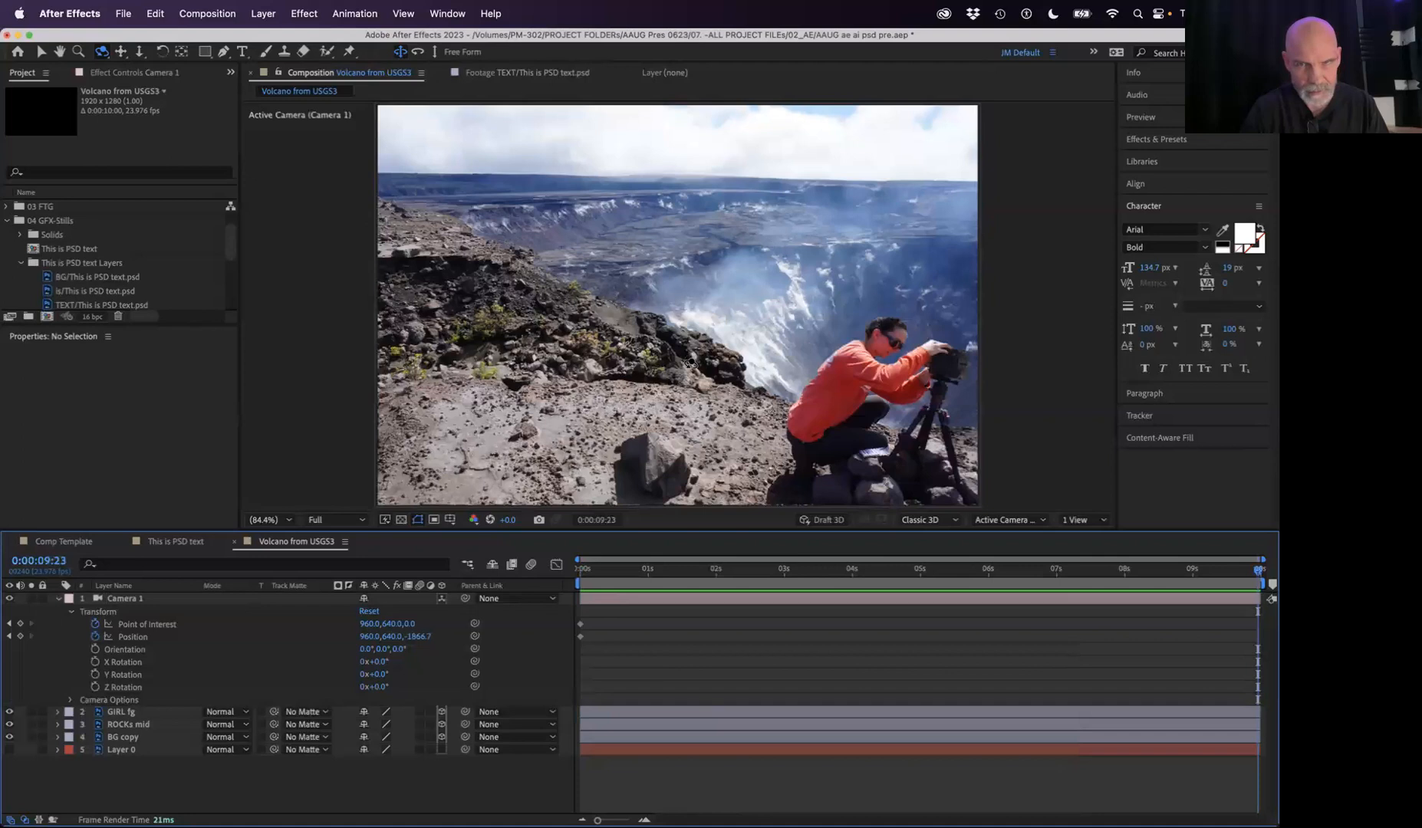
pyautogui.press('c')
pyautogui.press('c')
pyautogui.moveTo(691, 367)
pyautogui.mouseDown()
pyautogui.moveTo(689, 335)
pyautogui.moveTo(713, 344)
pyautogui.moveTo(679, 349)
pyautogui.mouseUp()
pyautogui.press('c')
pyautogui.press('c')
pyautogui.press('c')
pyautogui.press('c')
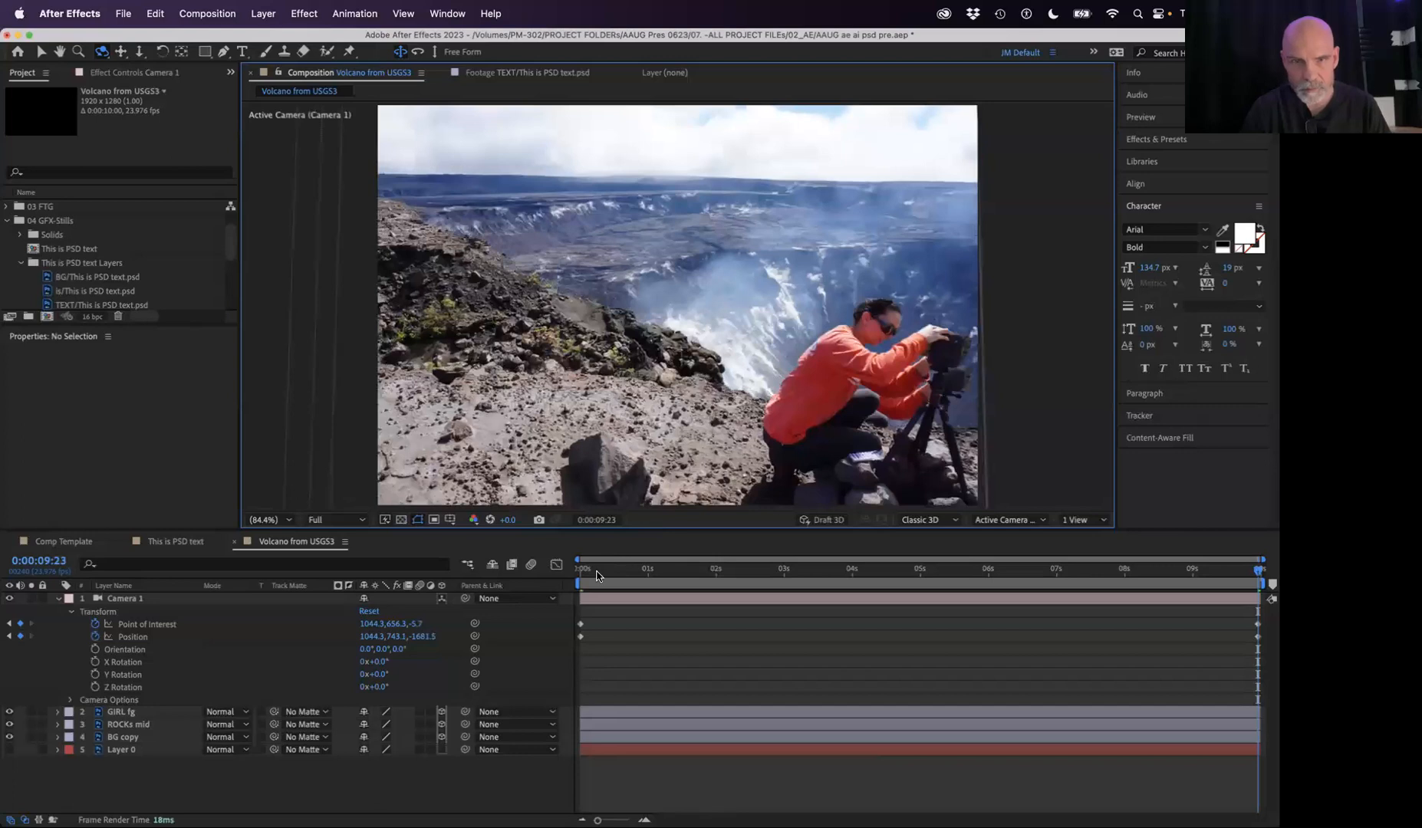
# Step: Preview the camera move from the beginning of the composition
pyautogui.moveTo(597, 576); pyautogui.dragTo(569, 573)
pyautogui.press('space')
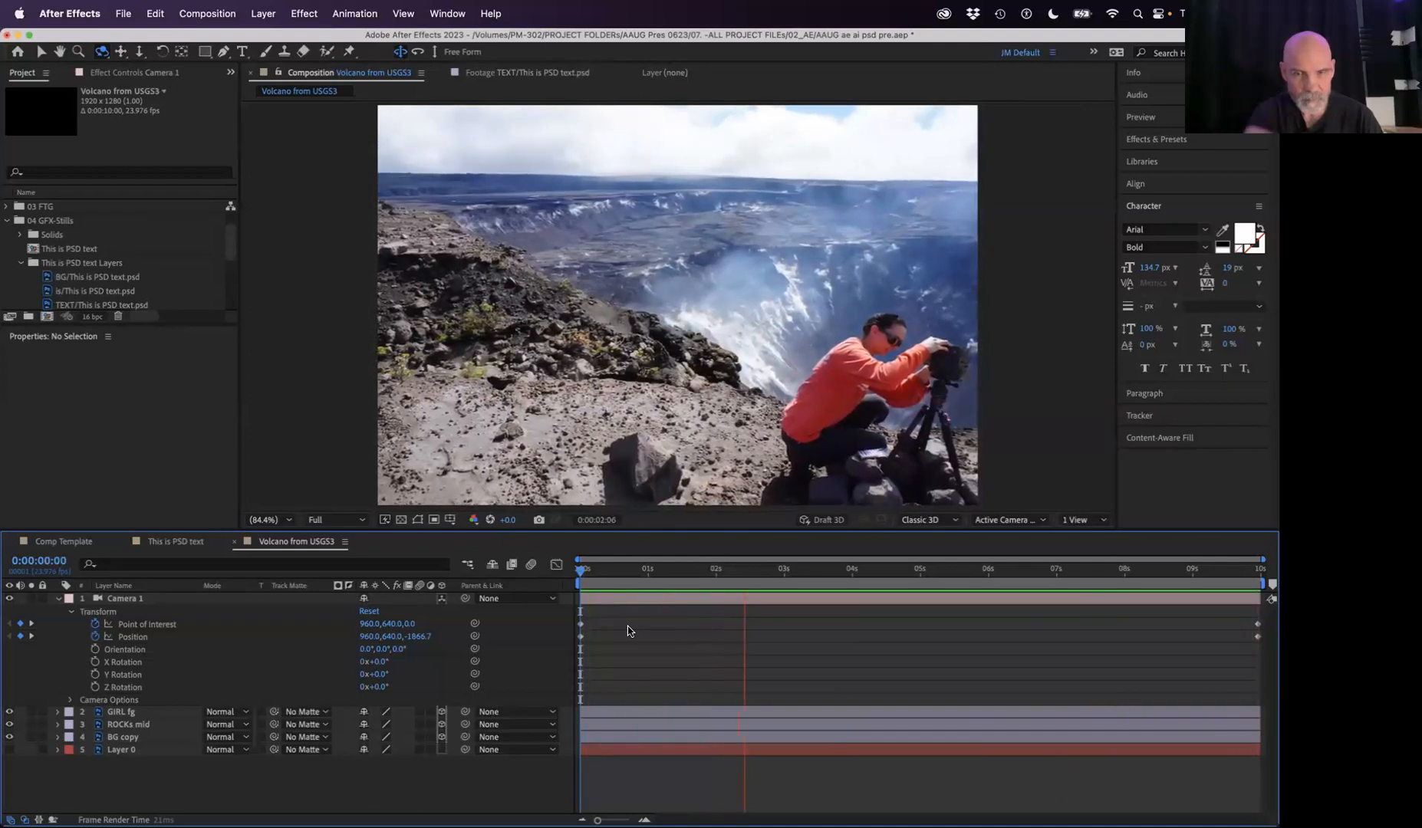
pyautogui.press('space')
# Step: At 0:00:09:11, pan and dolly the camera closer to keyframe its Position at about 1033, 745, -1649
pyautogui.moveTo(828, 569); pyautogui.dragTo(1264, 586)
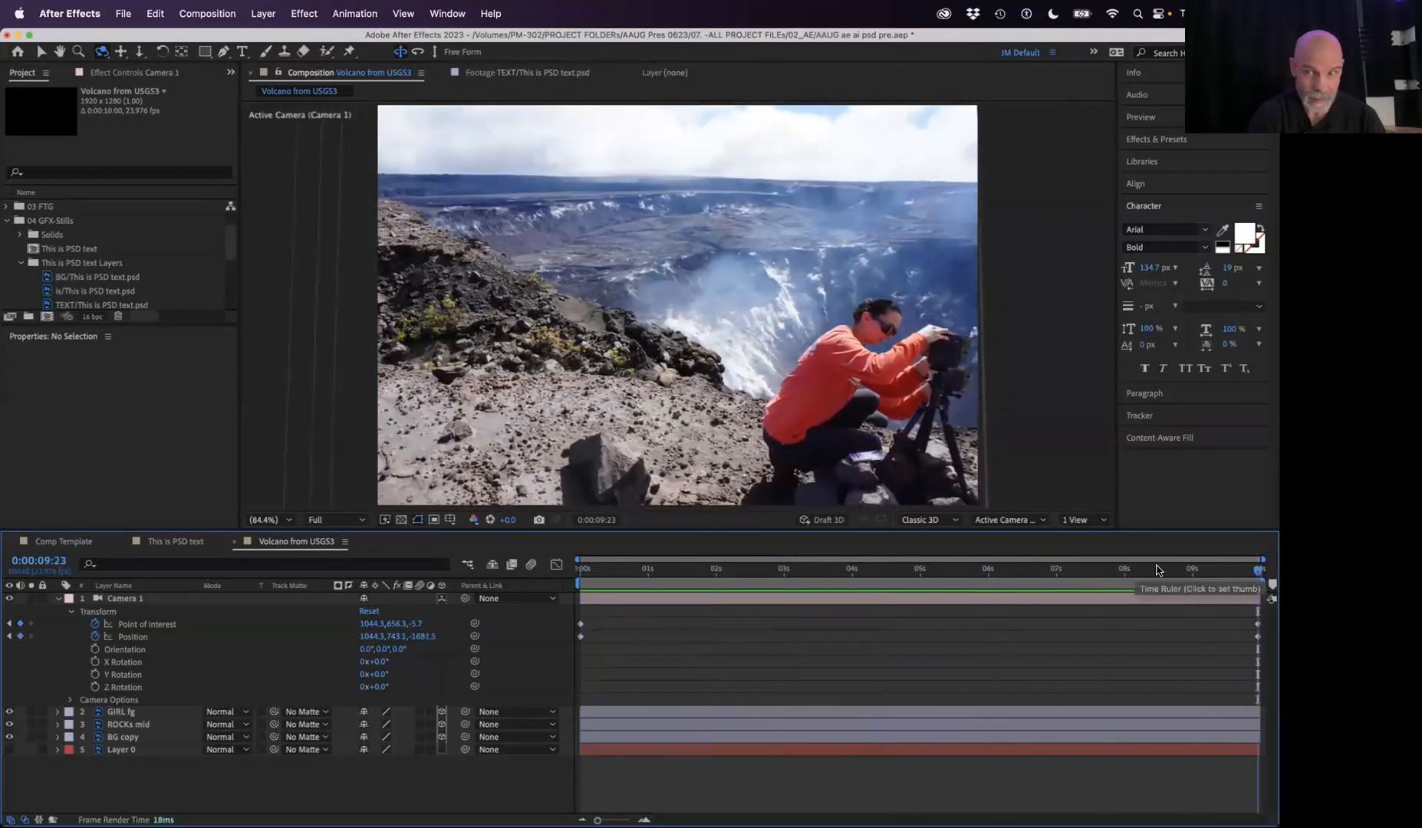
pyautogui.click(1223, 571)
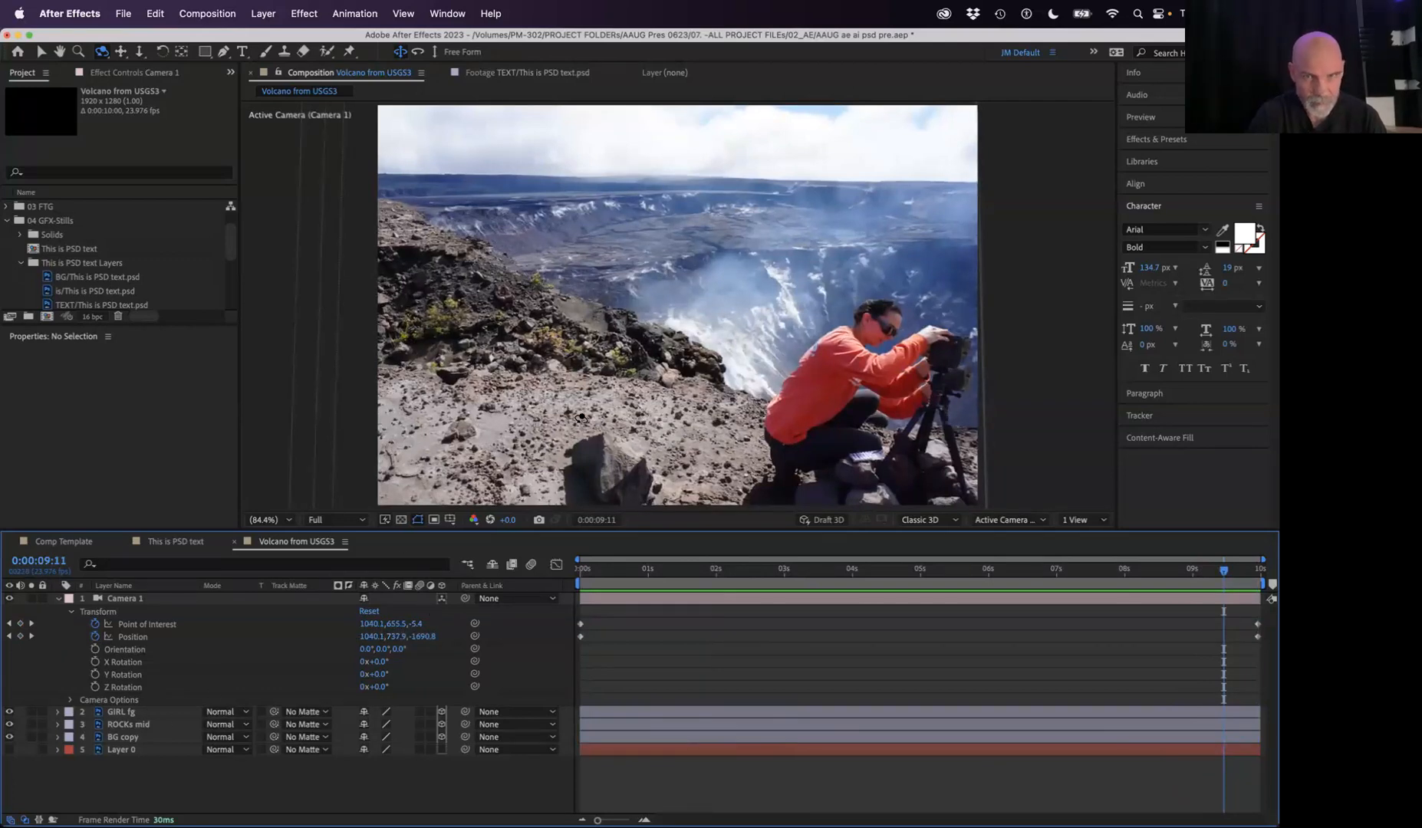
pyautogui.press('2')
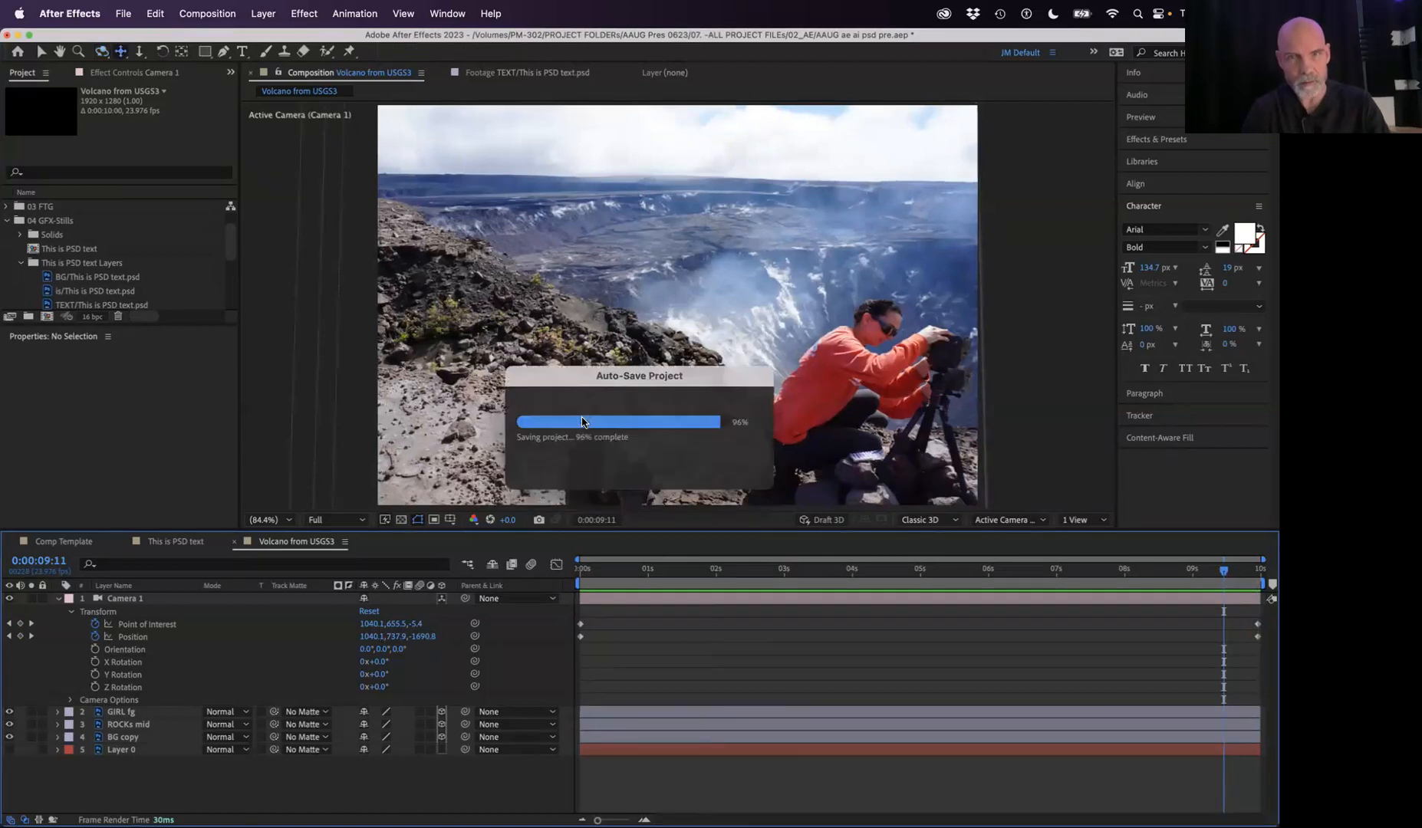
pyautogui.press('3')
pyautogui.moveTo(582, 418); pyautogui.dragTo(582, 411)
pyautogui.press('F2')
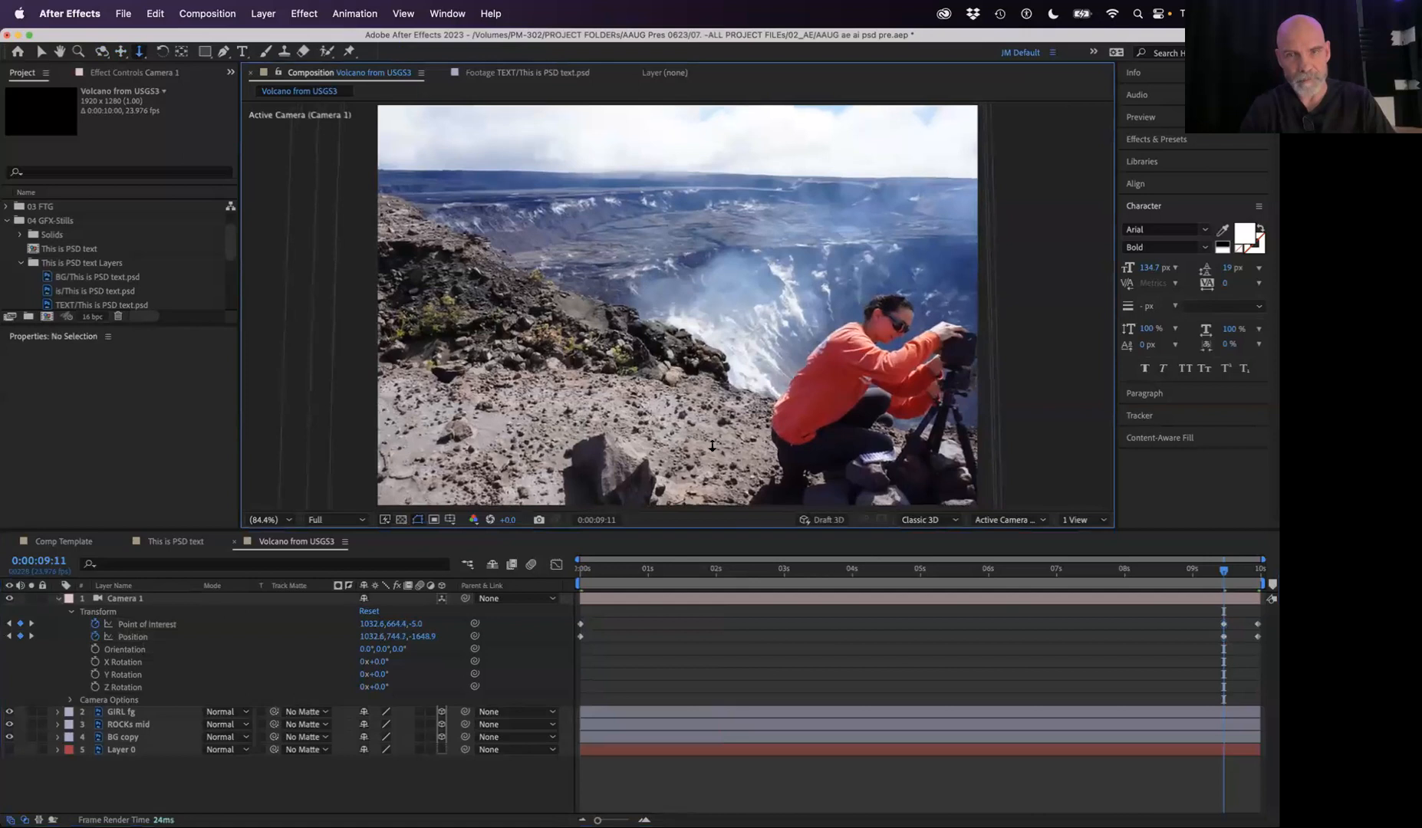
# Step: Scrub through the camera animation to review the parallax, and collapse Camera 1's properties
pyautogui.click(732, 571)
pyautogui.moveTo(734, 576); pyautogui.dragTo(986, 554)
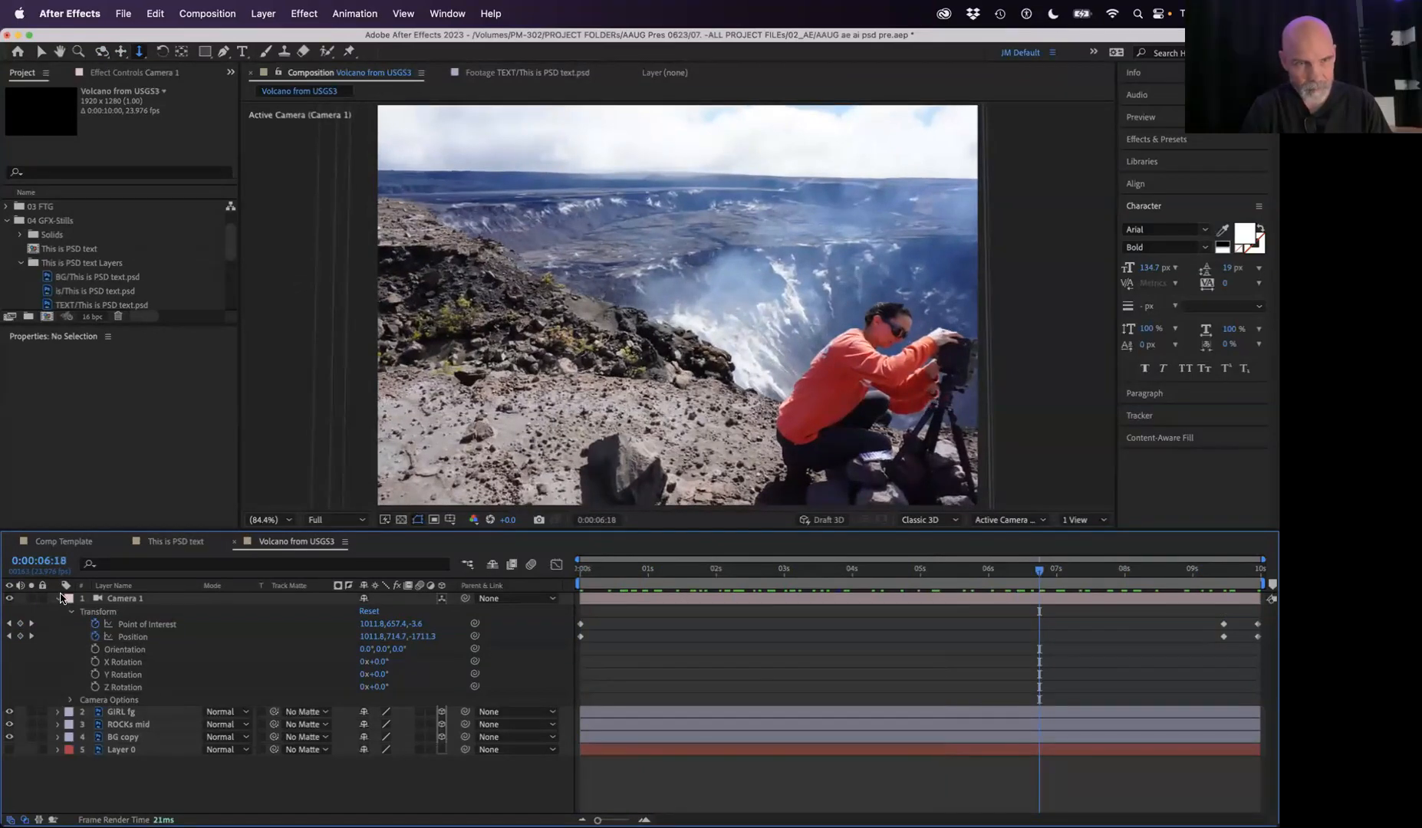
pyautogui.click(58, 600)
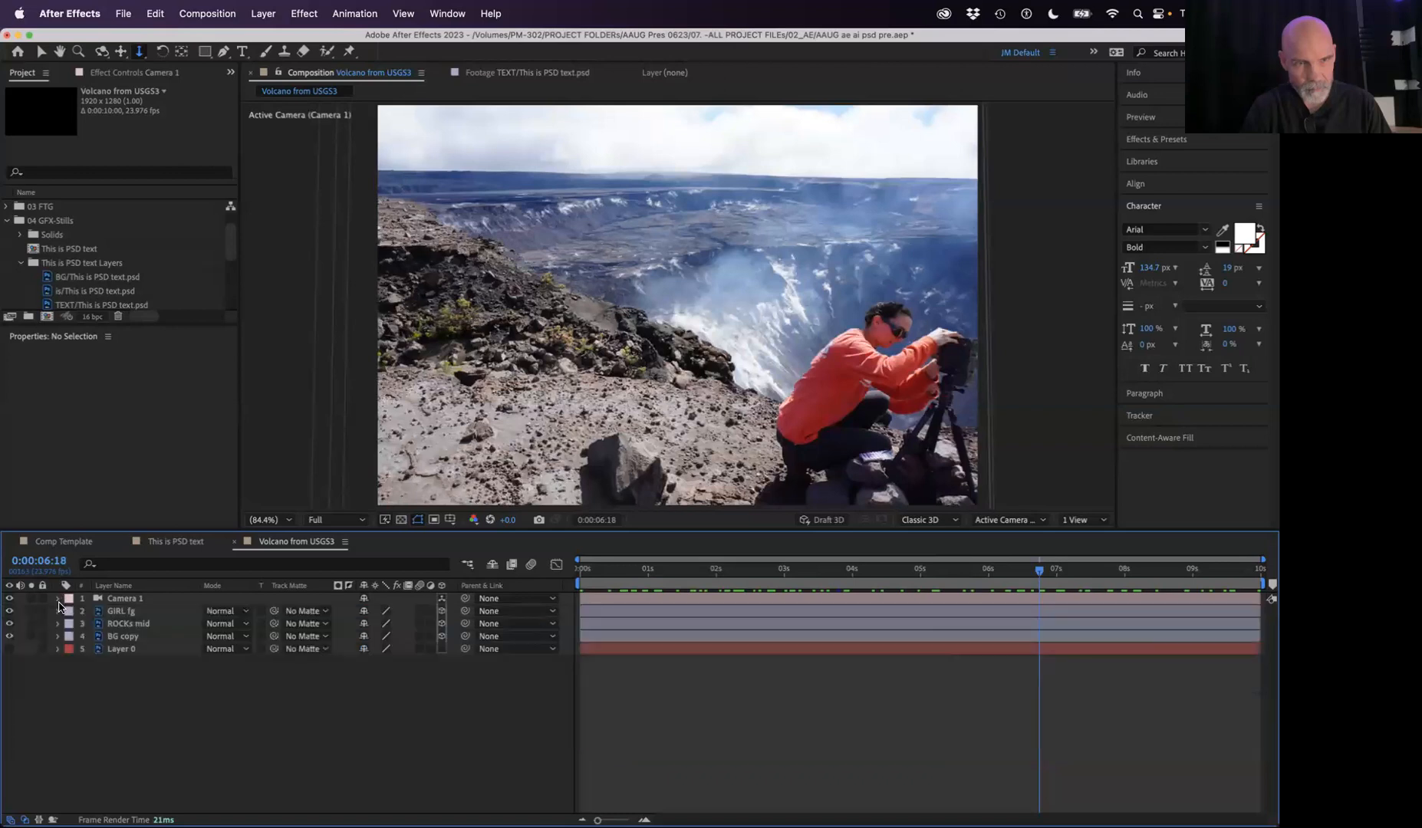
# Step: Toggle the visibility of ROCKs mid and BG copy to compare the layers, and solo BG copy to inspect its retouching
pyautogui.click(9, 623)
pyautogui.click(9, 624)
pyautogui.click(9, 635)
pyautogui.click(9, 640)
pyautogui.click(9, 639)
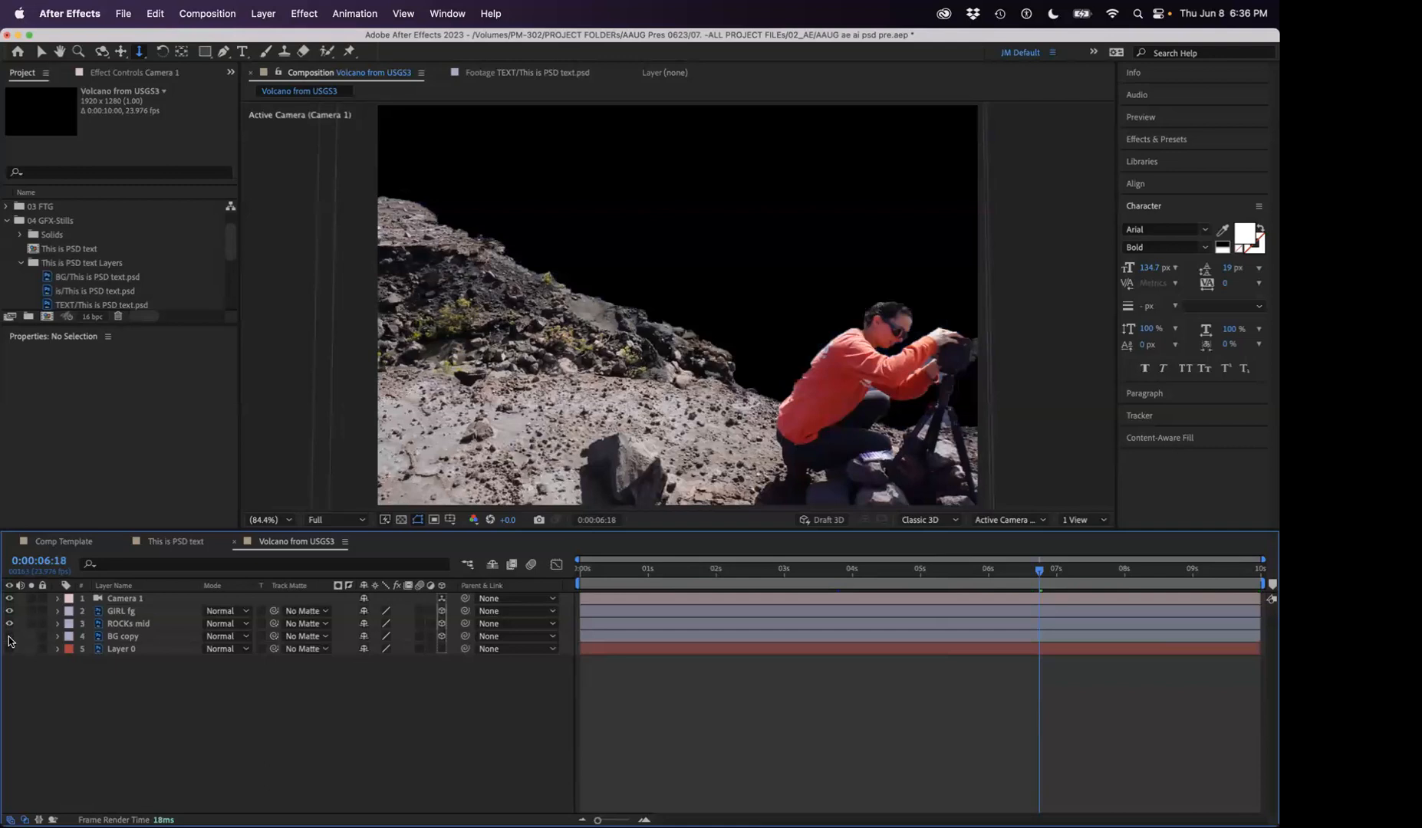
pyautogui.click(9, 636)
pyautogui.click(183, 637)
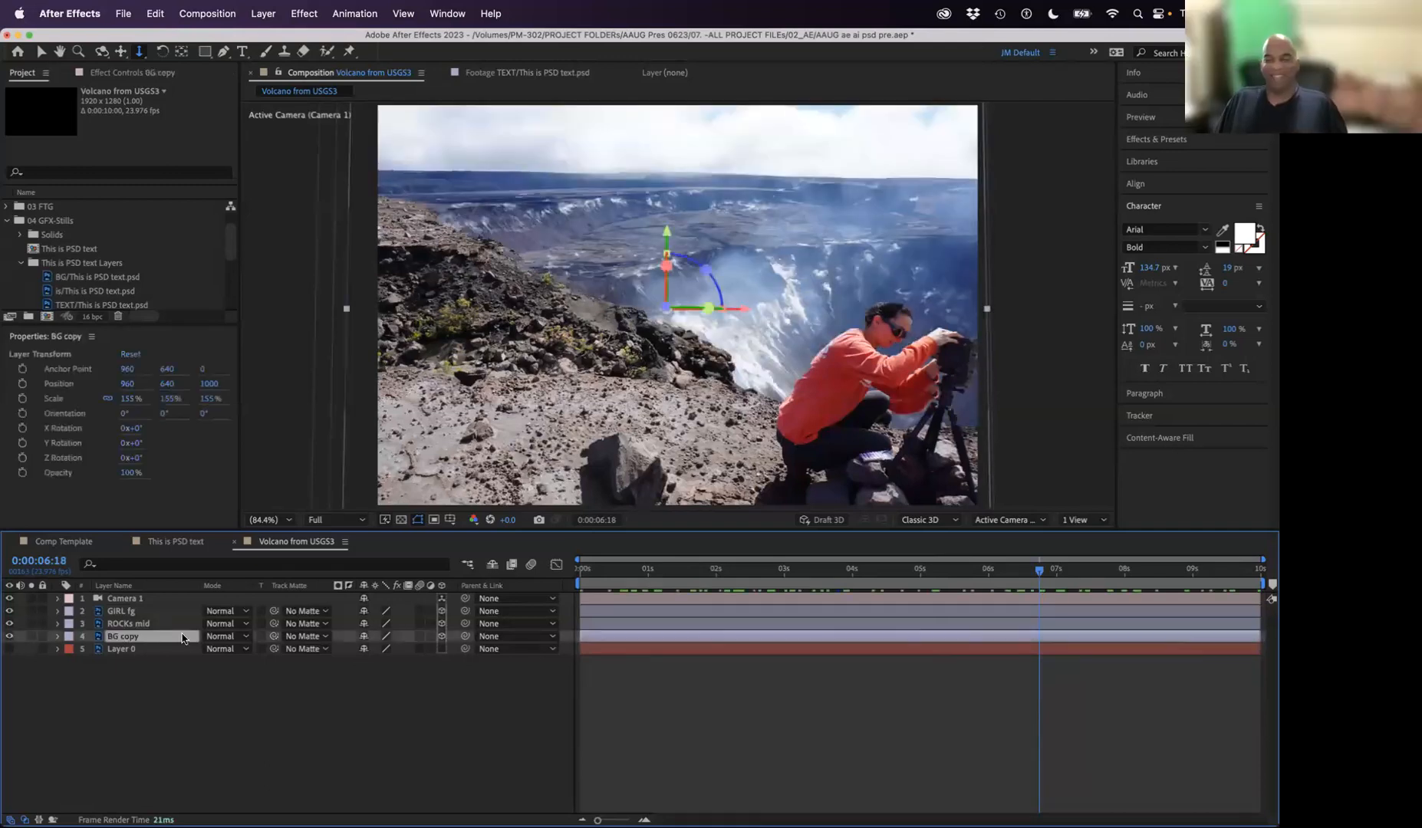
pyautogui.click(30, 636)
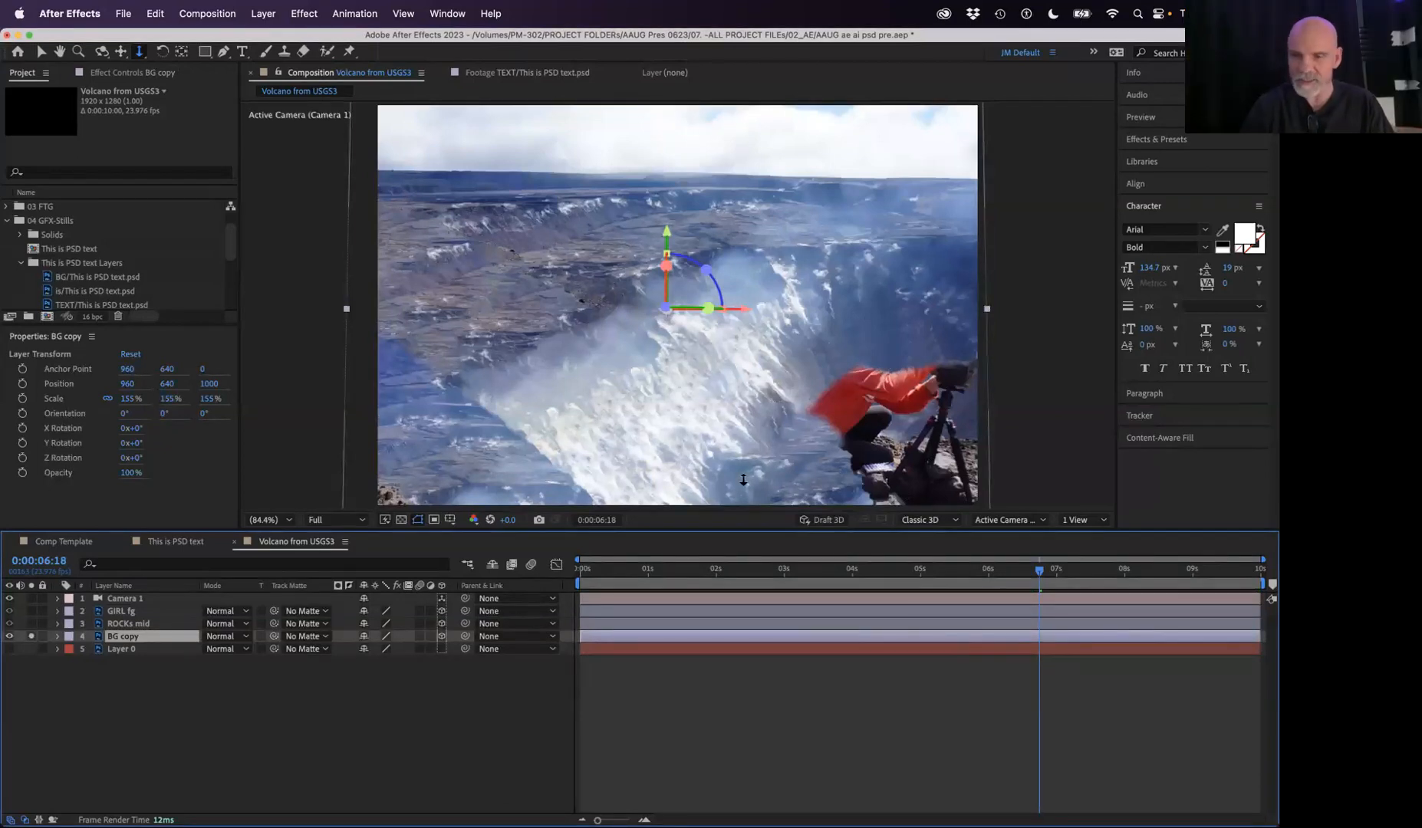
# Step: Switch to Photoshop, hide the GIRL fg and ROCKs mid layers of the volcano file, and select BG copy
pyautogui.hotkey('ctrl', 'Right')
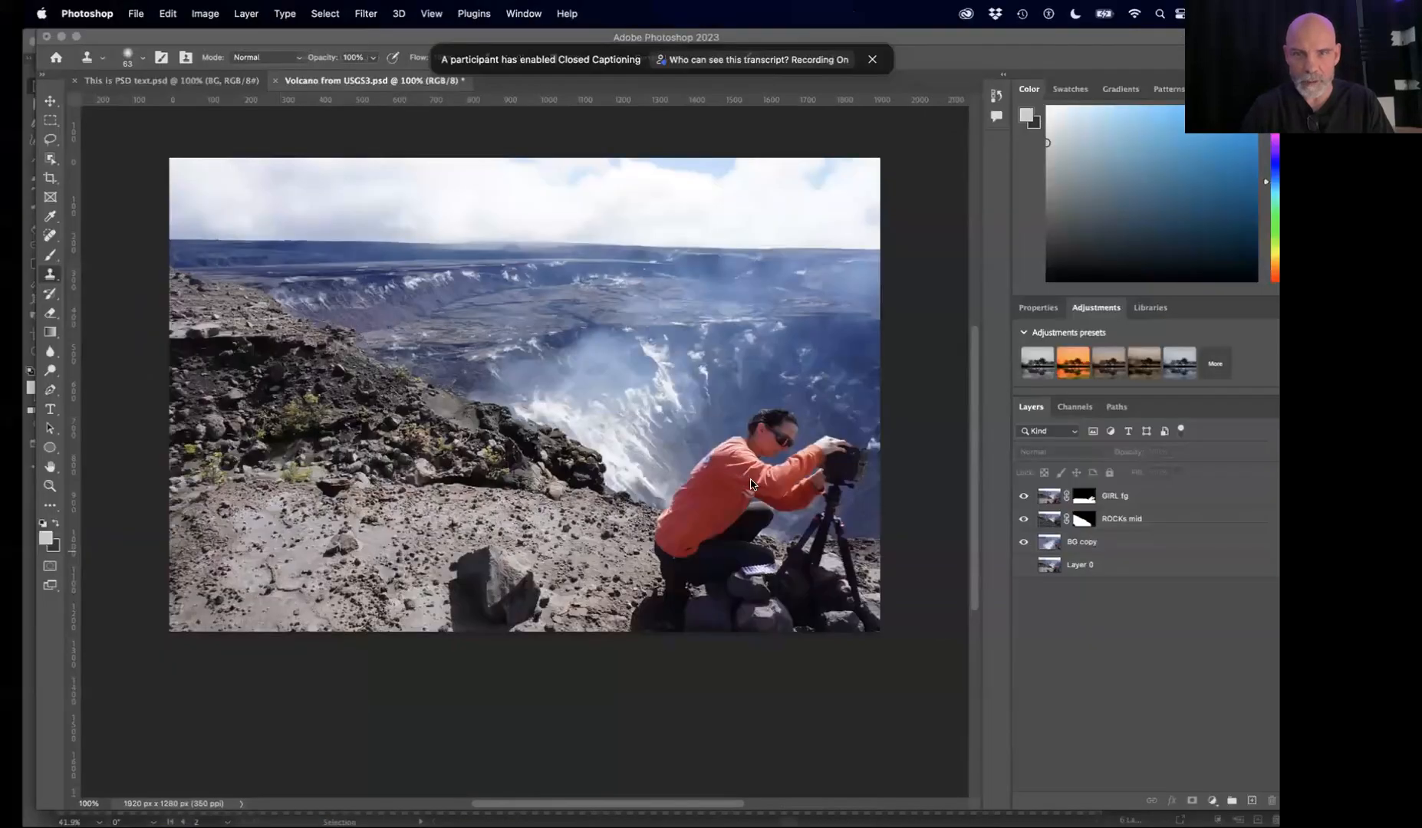
pyautogui.click(1001, 520)
pyautogui.click(1001, 497)
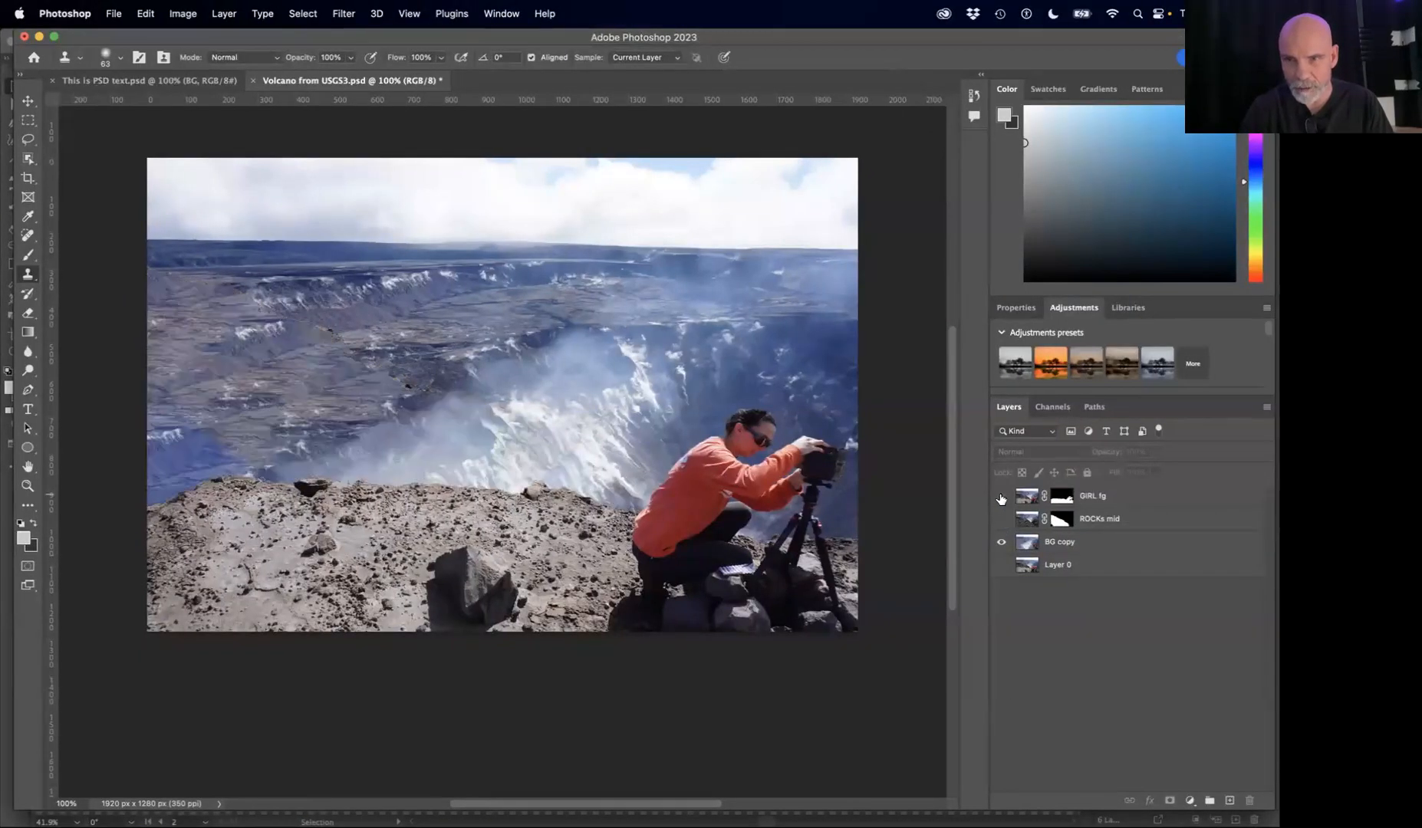
pyautogui.click(1063, 544)
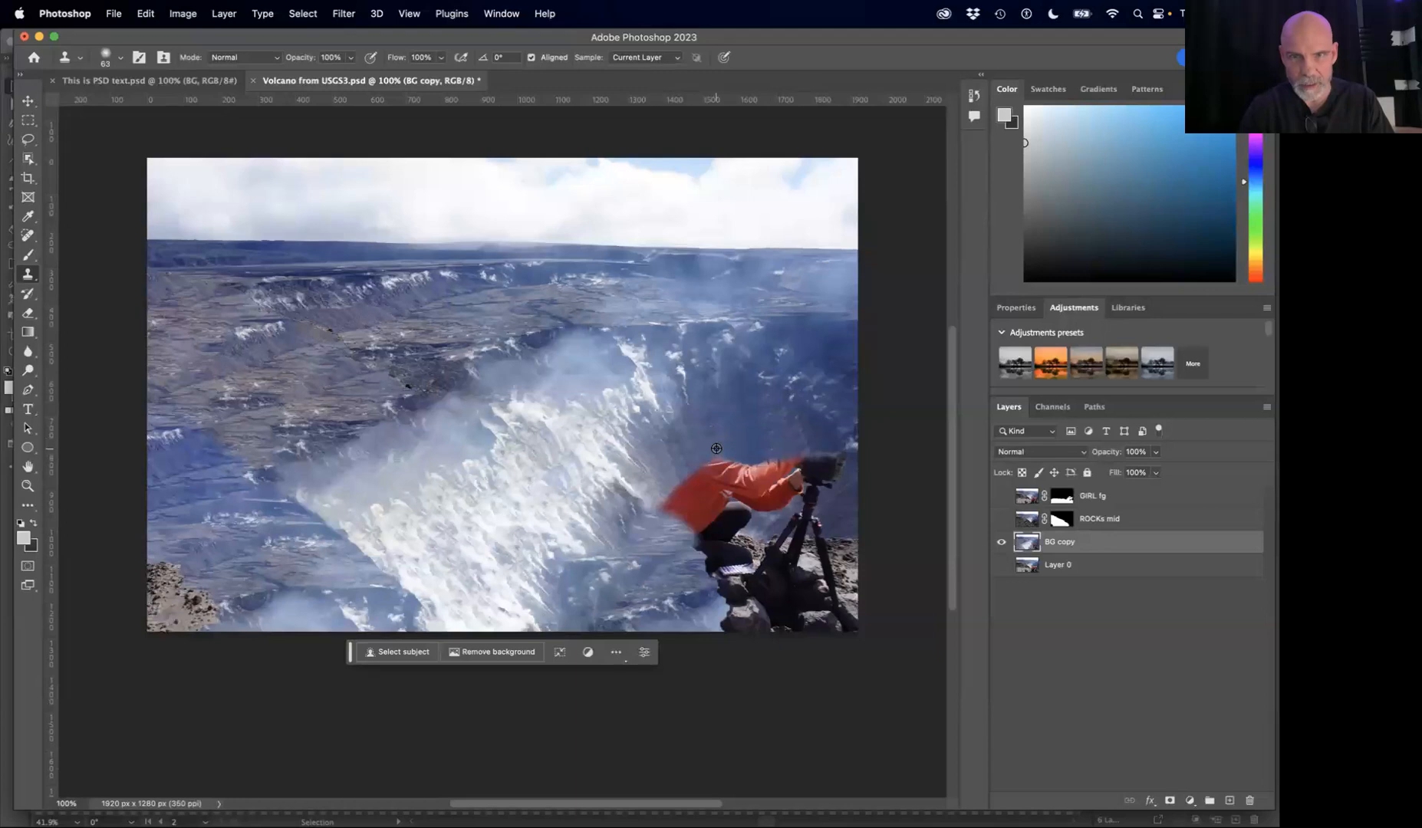
# Step: Clone-stamp crater background over the leftover camera and sleeve on BG copy, and turn off that layer's solo back in After Effects
pyautogui.moveTo(717, 460)
pyautogui.mouseDown()
pyautogui.moveTo(768, 474)
pyautogui.moveTo(806, 468)
pyautogui.moveTo(781, 456)
pyautogui.moveTo(766, 460)
pyautogui.moveTo(834, 460)
pyautogui.mouseUp()
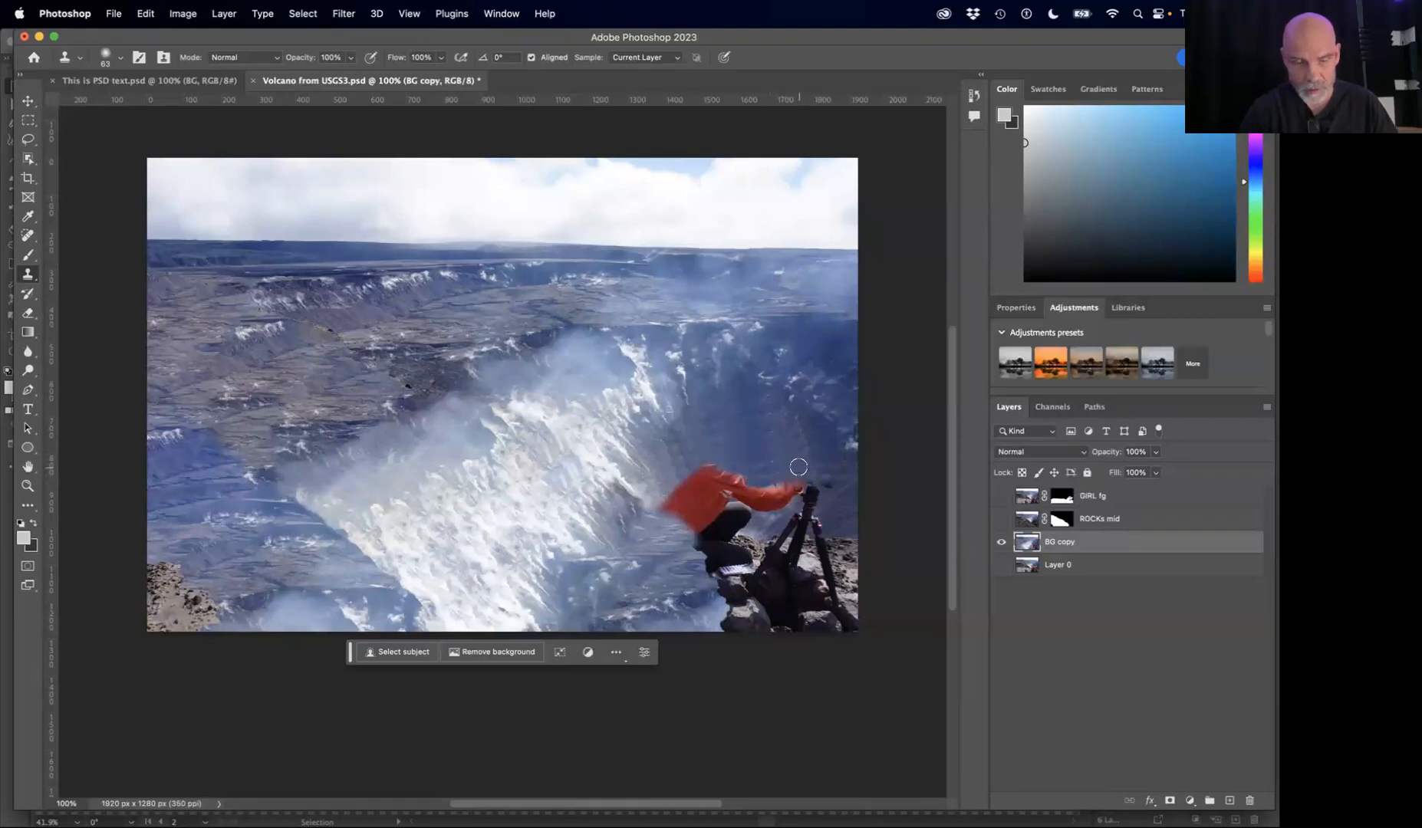
pyautogui.keyDown('alt'); pyautogui.click(796, 442); pyautogui.keyUp('alt')
pyautogui.moveTo(802, 486)
pyautogui.mouseDown()
pyautogui.moveTo(779, 493)
pyautogui.moveTo(812, 492)
pyautogui.mouseUp()
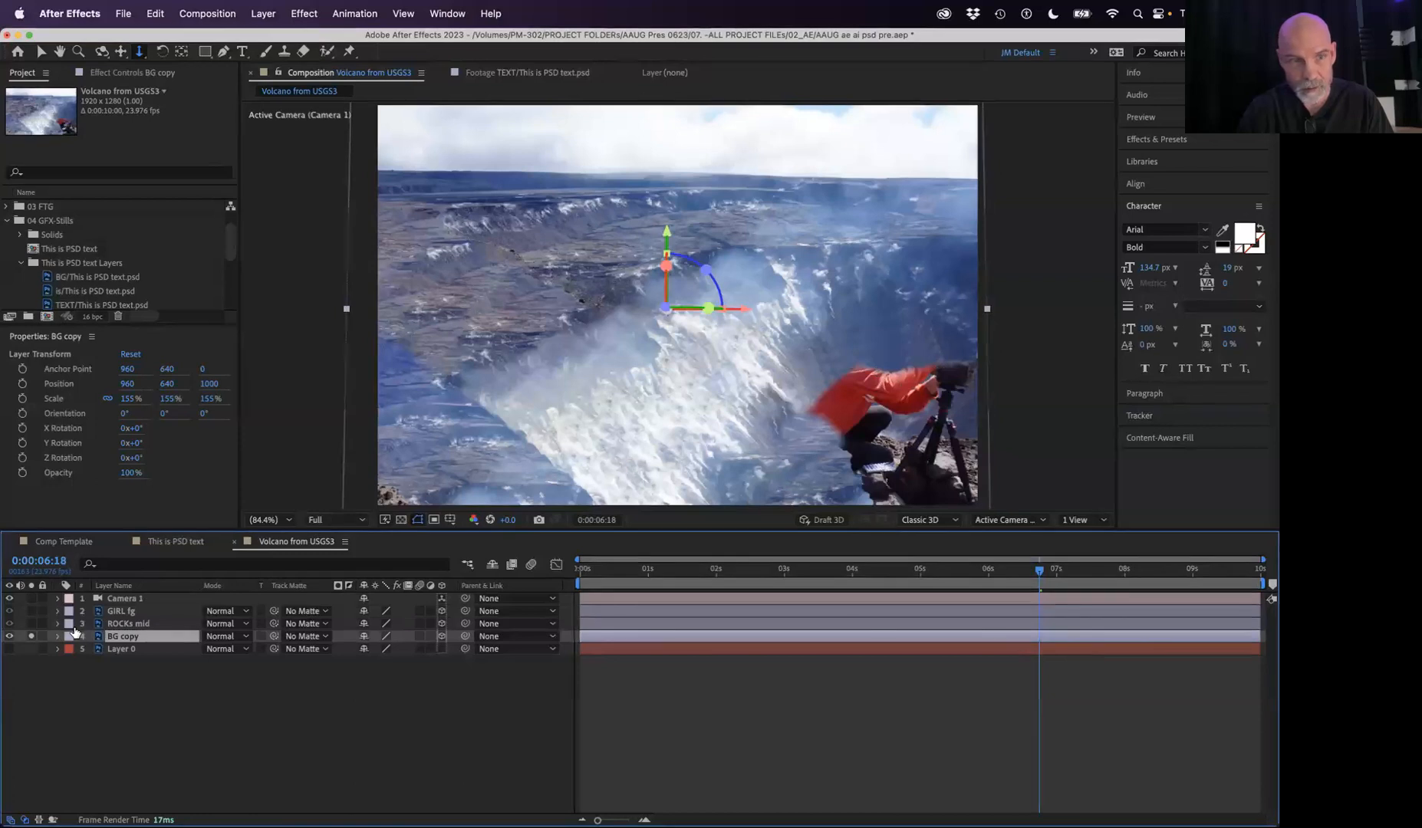
pyautogui.click(31, 636)
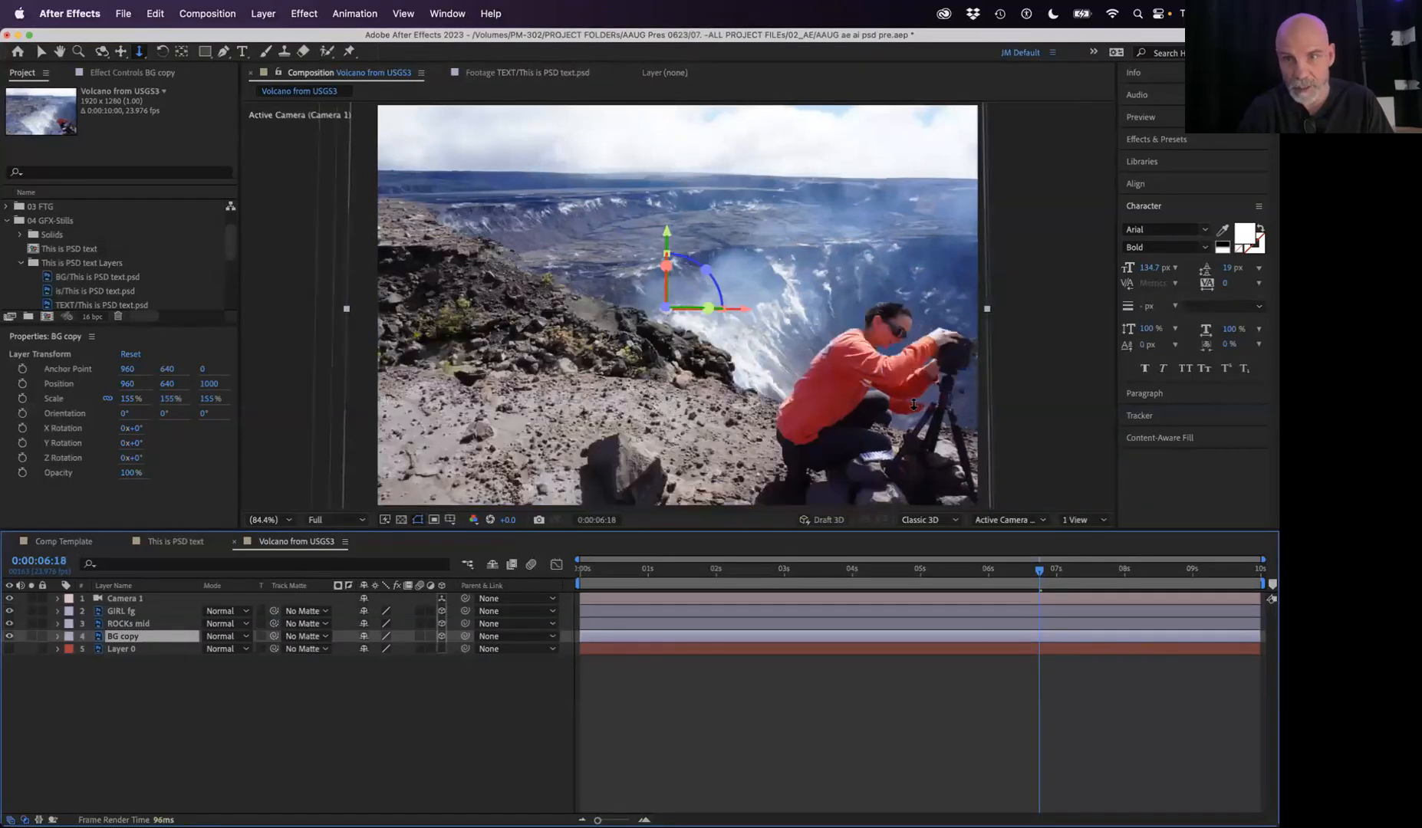
# Step: Switch to Photoshop, clone-stamp crater background over more of the leftover figure on BG copy, save the file, and return to After Effects
pyautogui.hotkey('ctrl', 'Right')
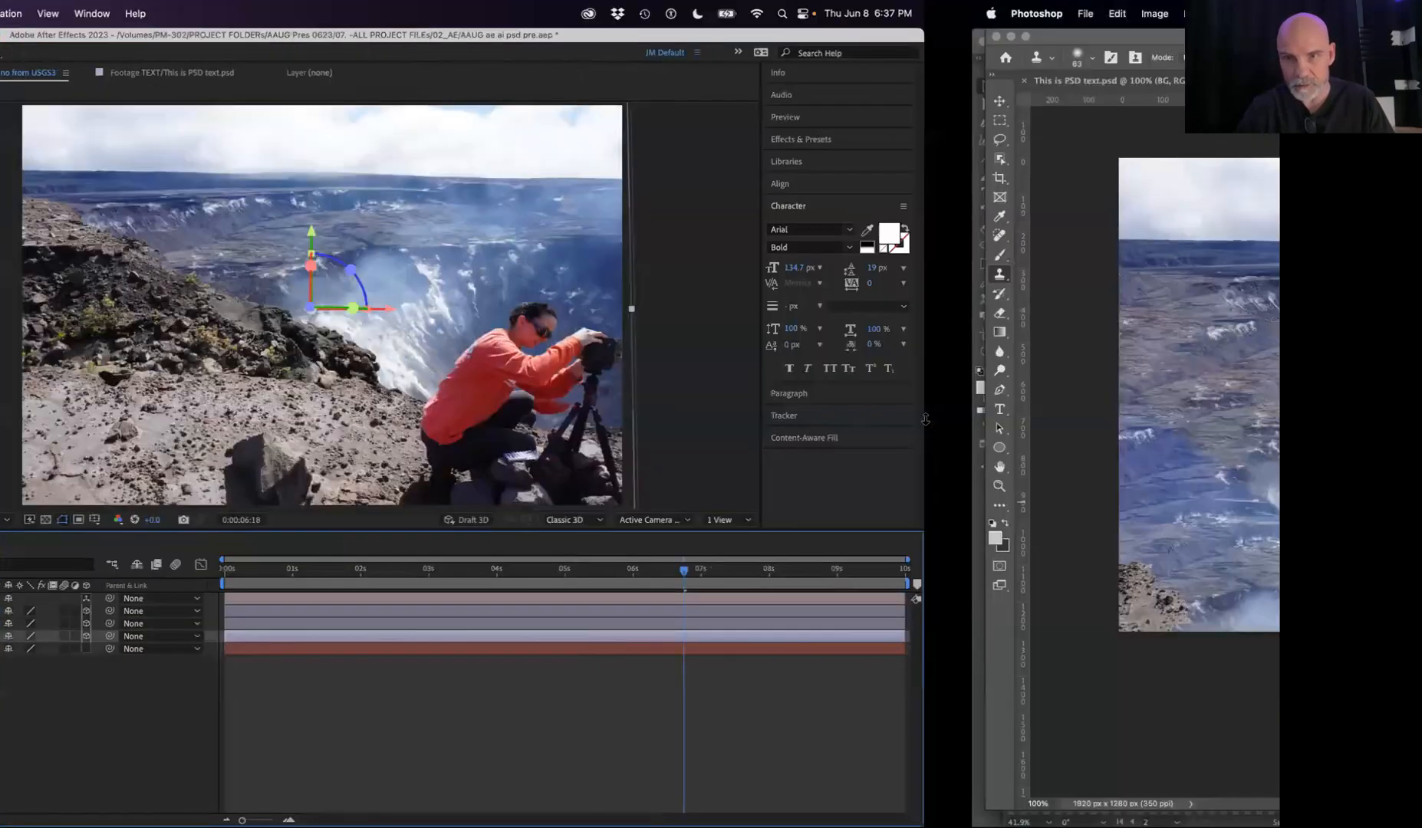
pyautogui.keyDown('alt'); pyautogui.click(803, 462); pyautogui.keyUp('alt')
pyautogui.moveTo(783, 500)
pyautogui.mouseDown()
pyautogui.moveTo(759, 502)
pyautogui.moveTo(706, 469)
pyautogui.moveTo(743, 510)
pyautogui.mouseUp()
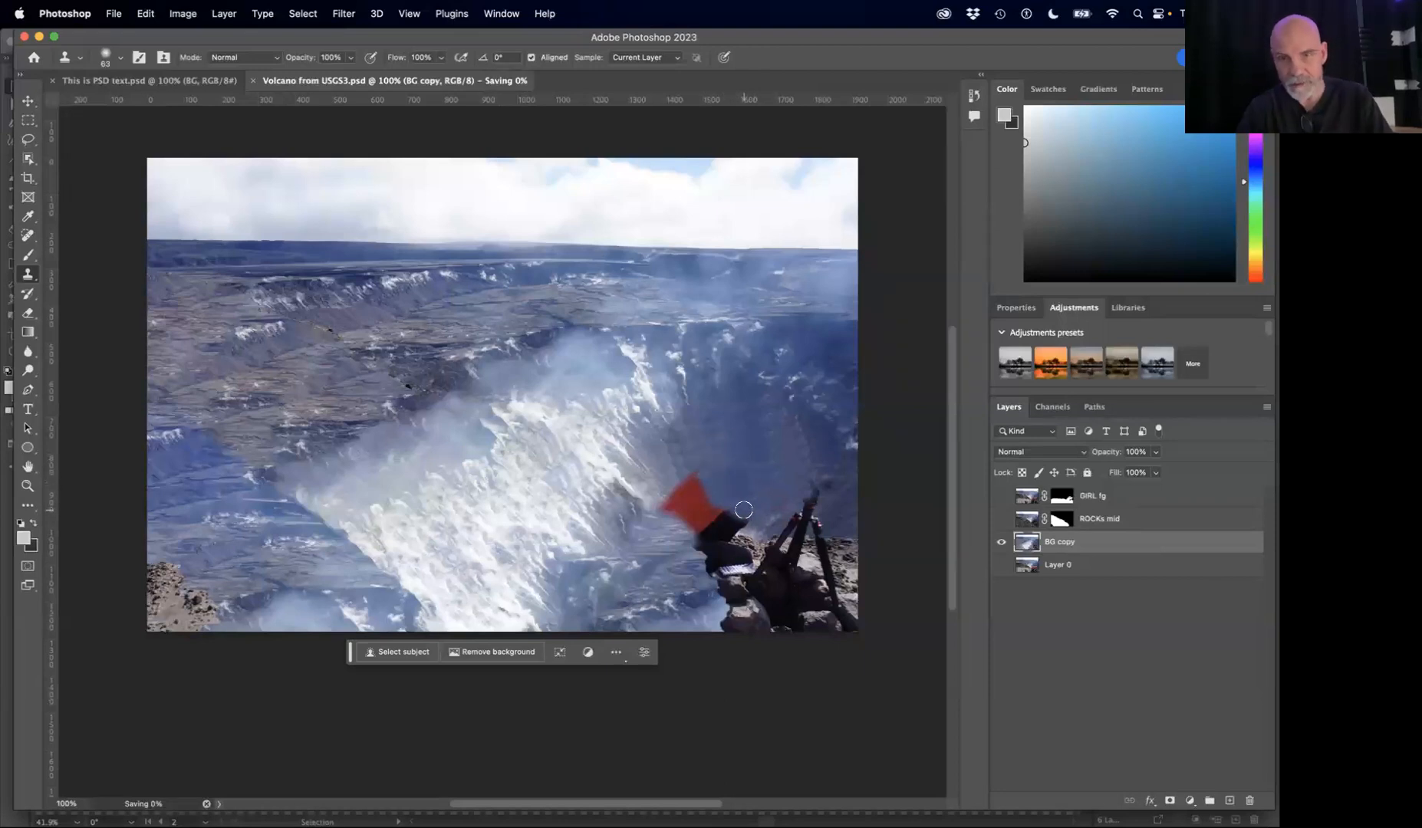
pyautogui.hotkey('ctrl', 'Left')
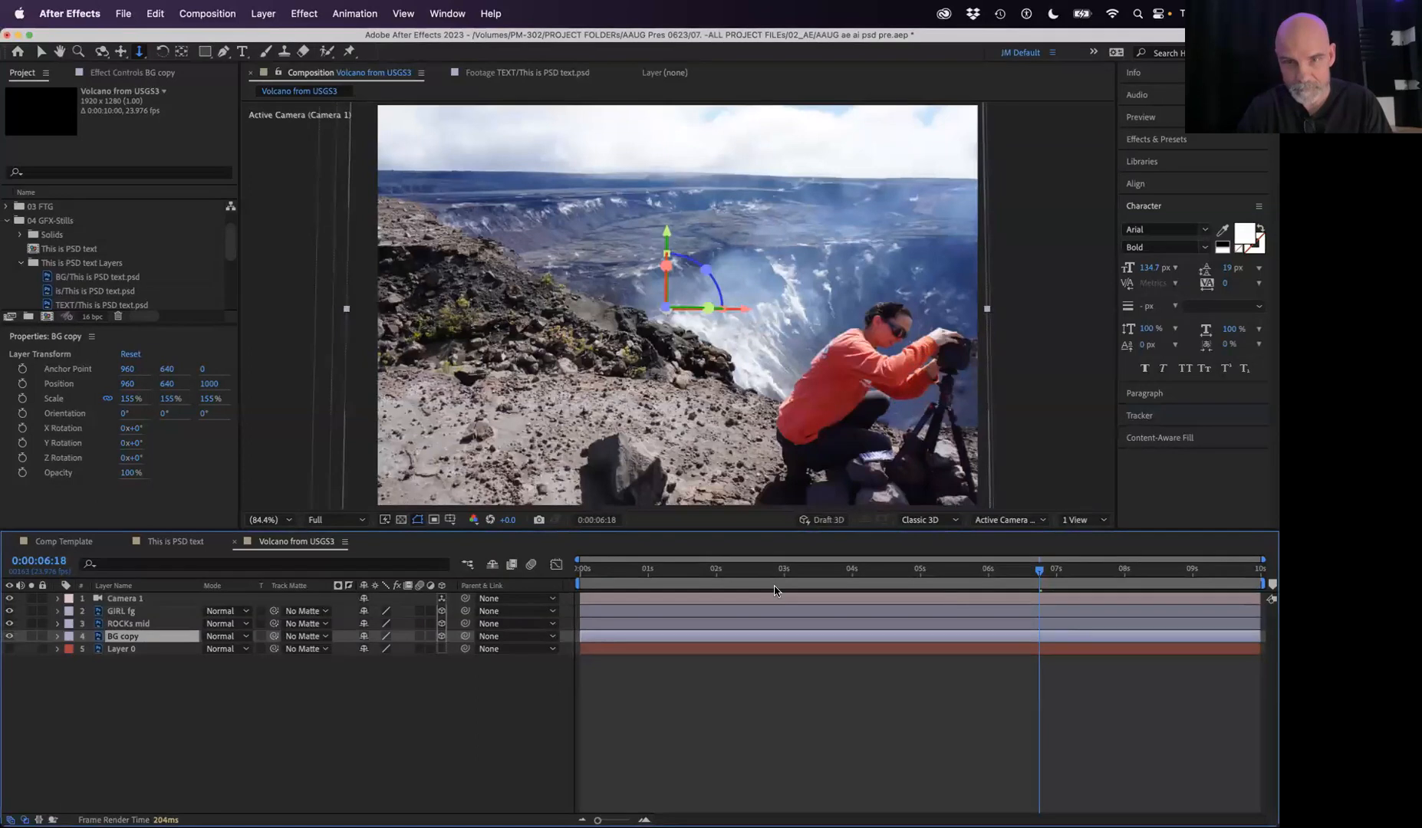
# Step: Scrub and preview the volcano composition around the six-second mark to review the retouched background behind the layers
pyautogui.moveTo(1035, 569); pyautogui.dragTo(974, 571)
pyautogui.press('space')
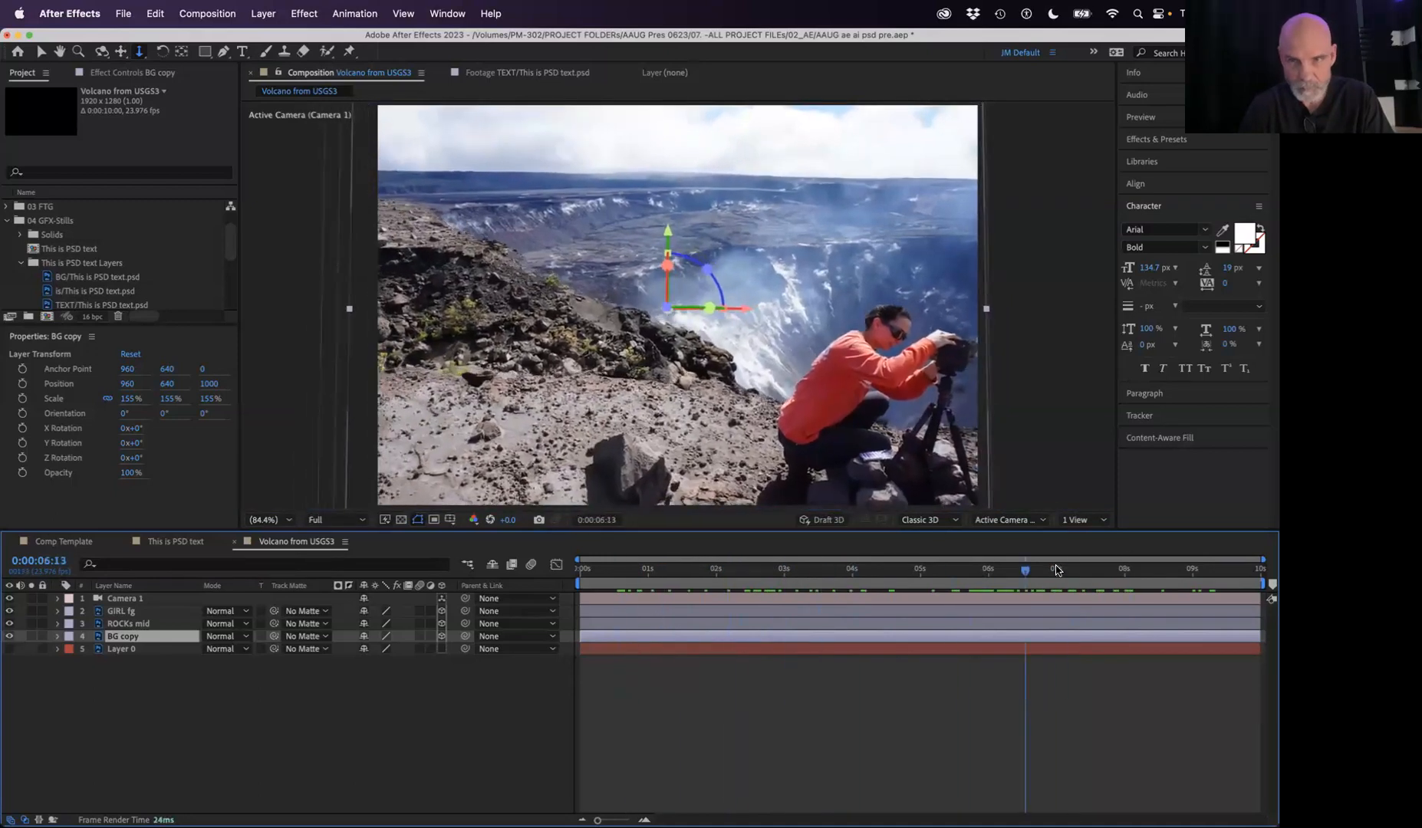
pyautogui.moveTo(1100, 565); pyautogui.dragTo(1004, 595)
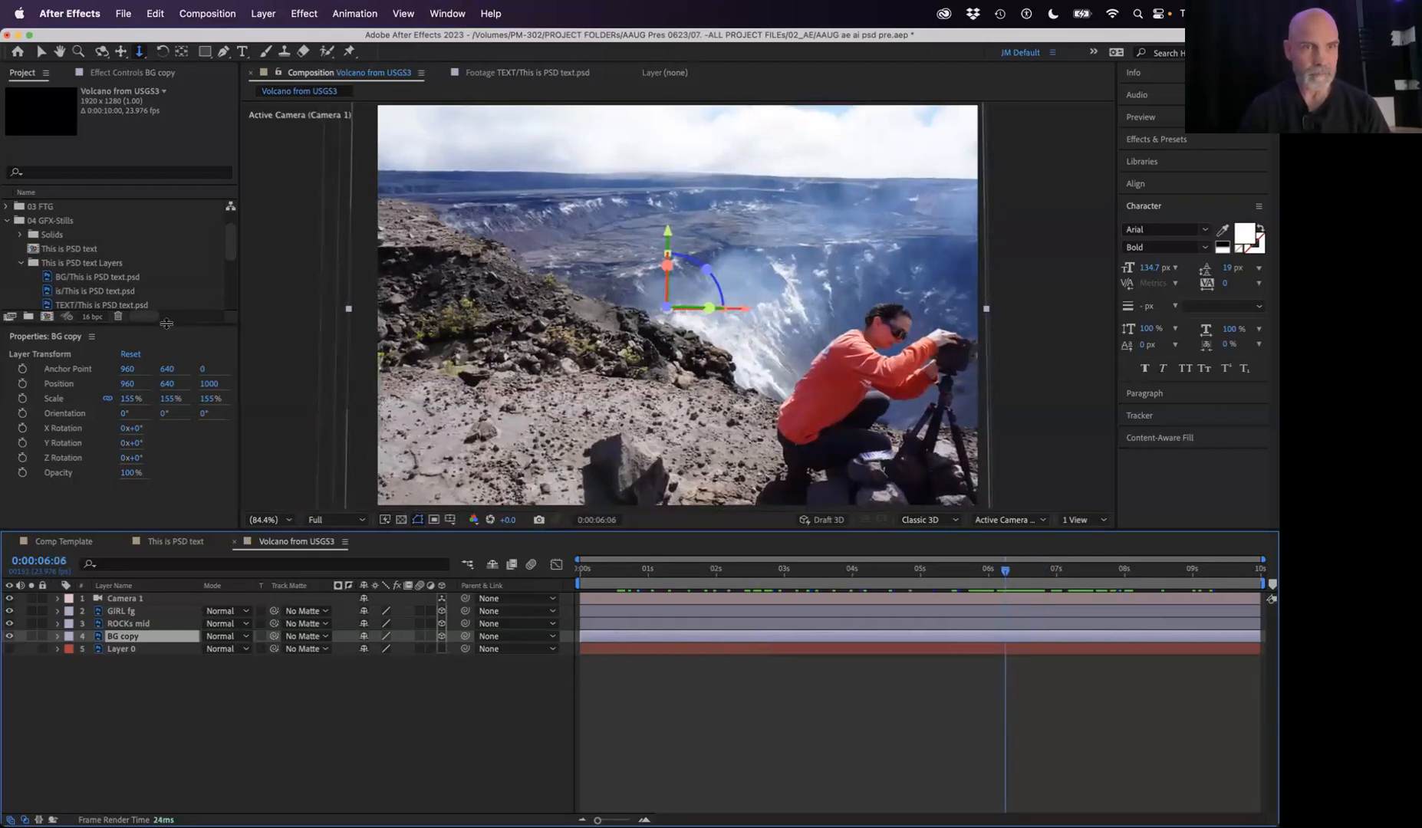
# Step: Enlarge the Project panel, collapse the 04 GFX-Stills folder, and briefly view the This is PSD text composition before returning to the volcano one
pyautogui.moveTo(167, 323); pyautogui.dragTo(167, 386)
pyautogui.click(9, 221)
pyautogui.click(77, 319)
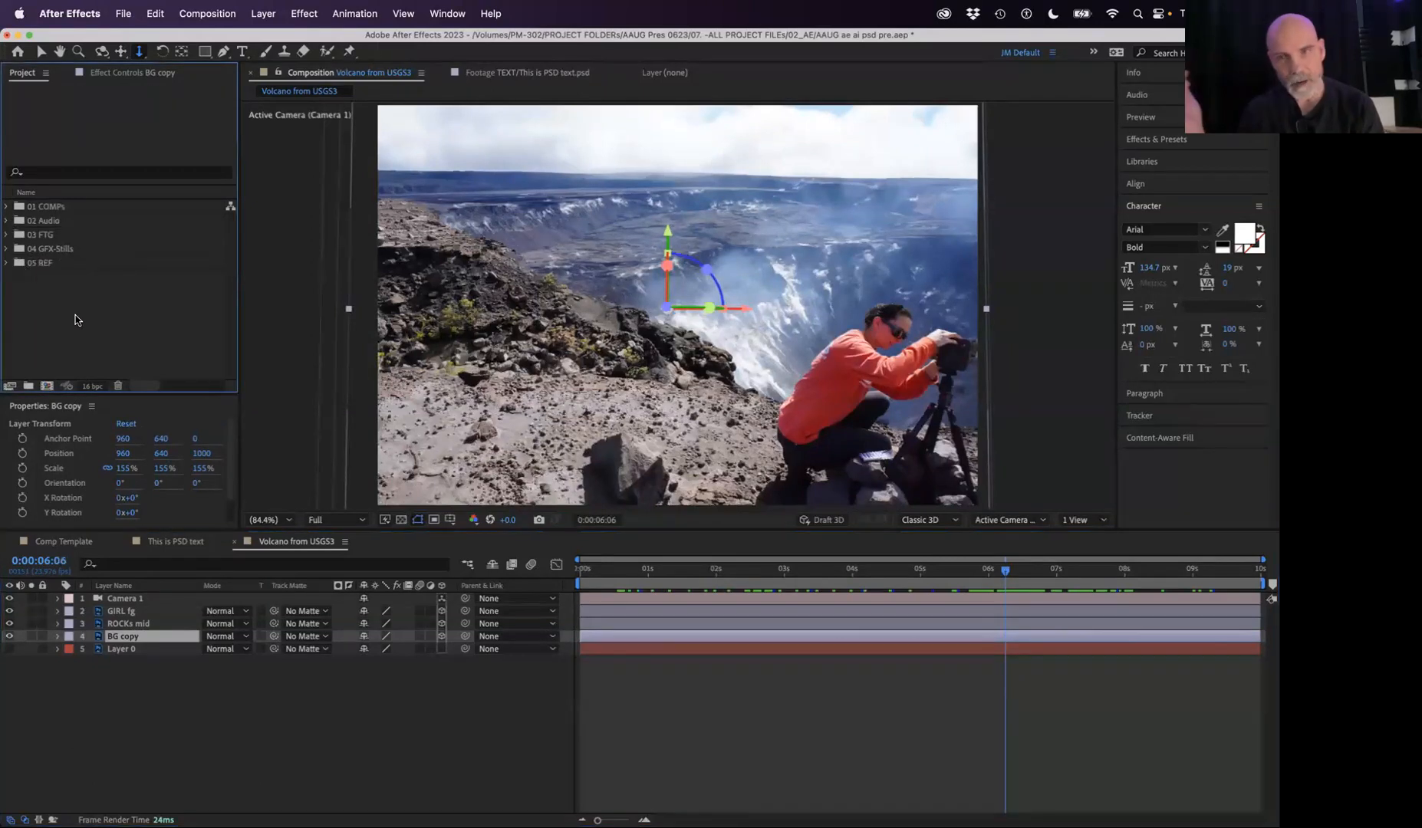
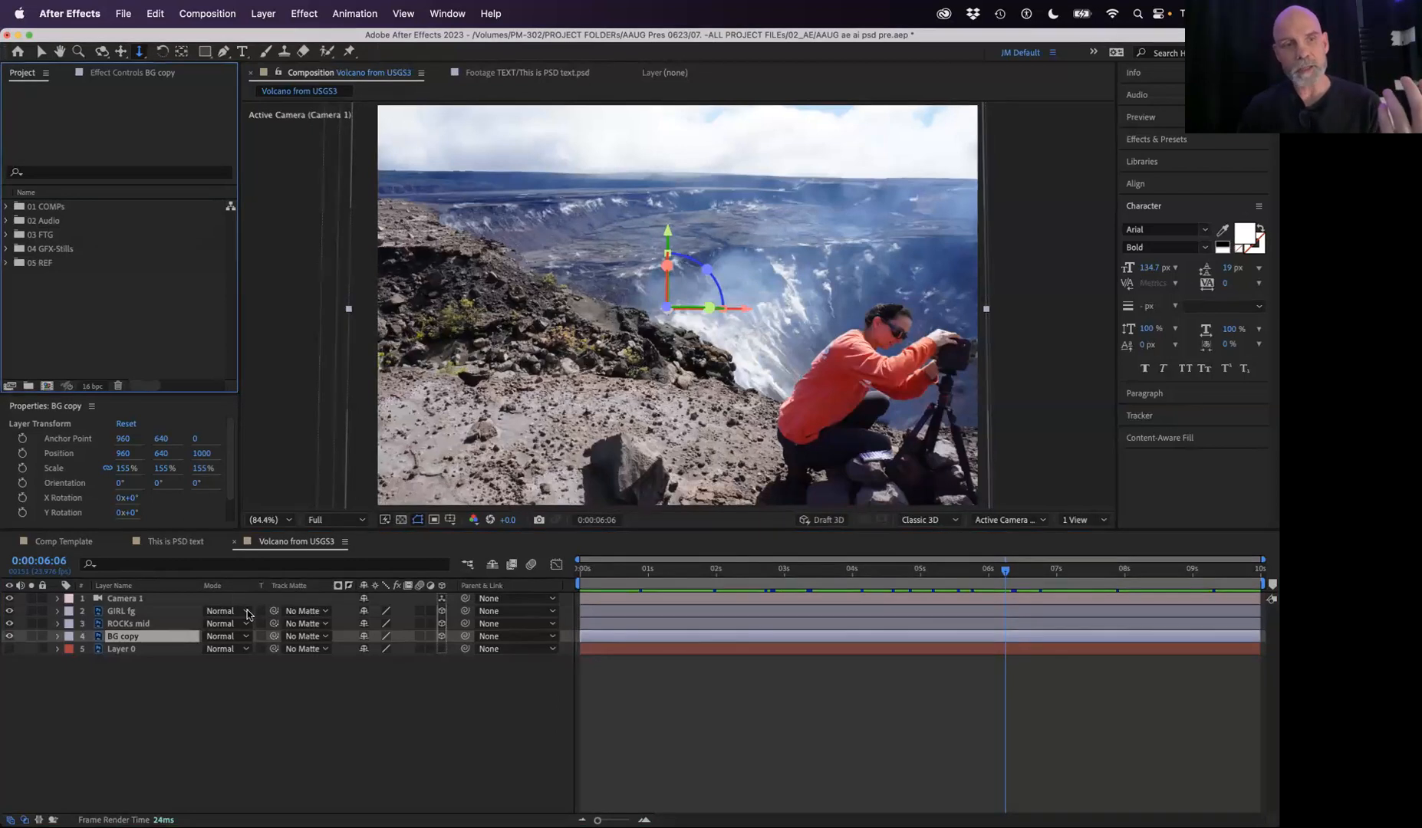
pyautogui.click(175, 542)
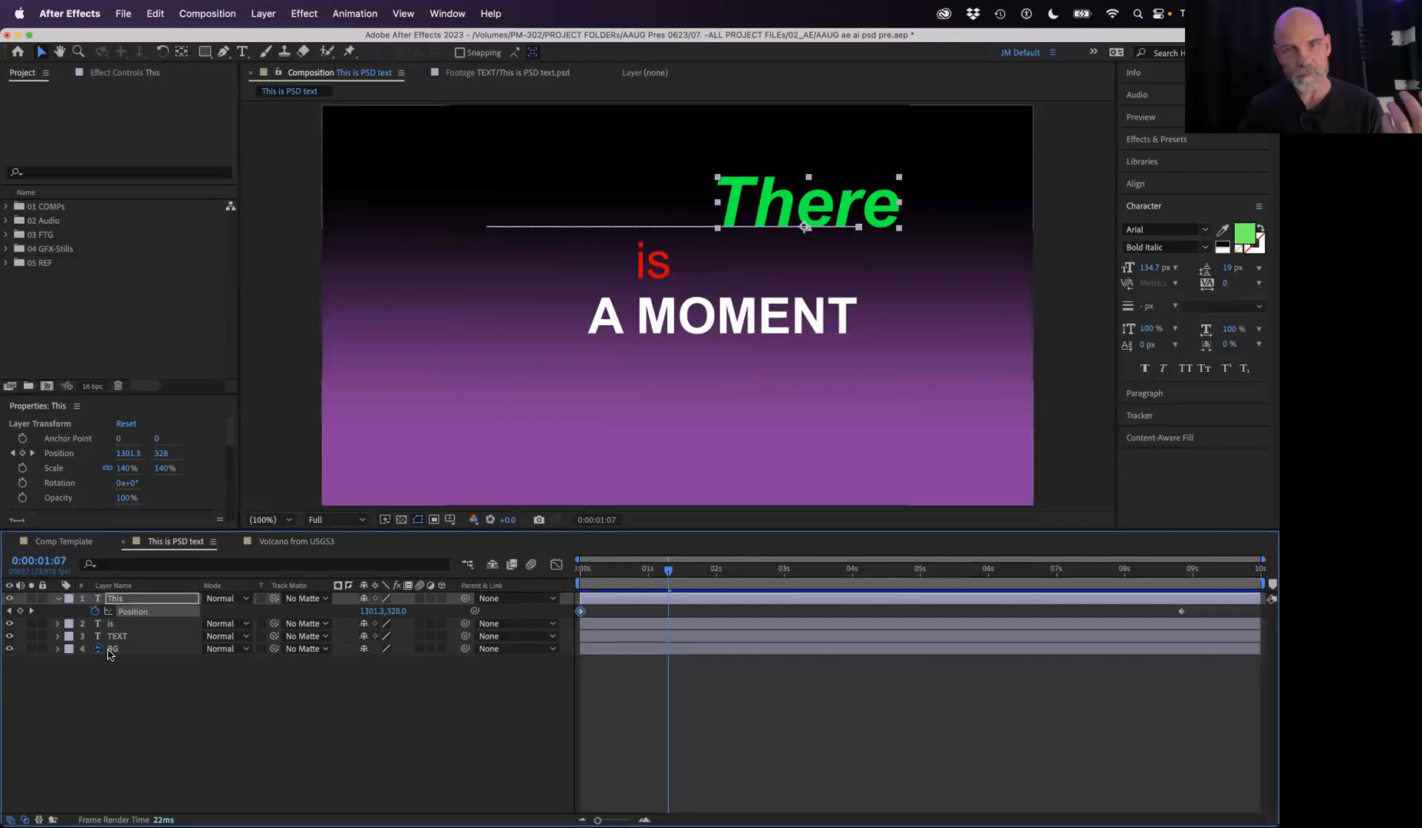
pyautogui.click(275, 544)
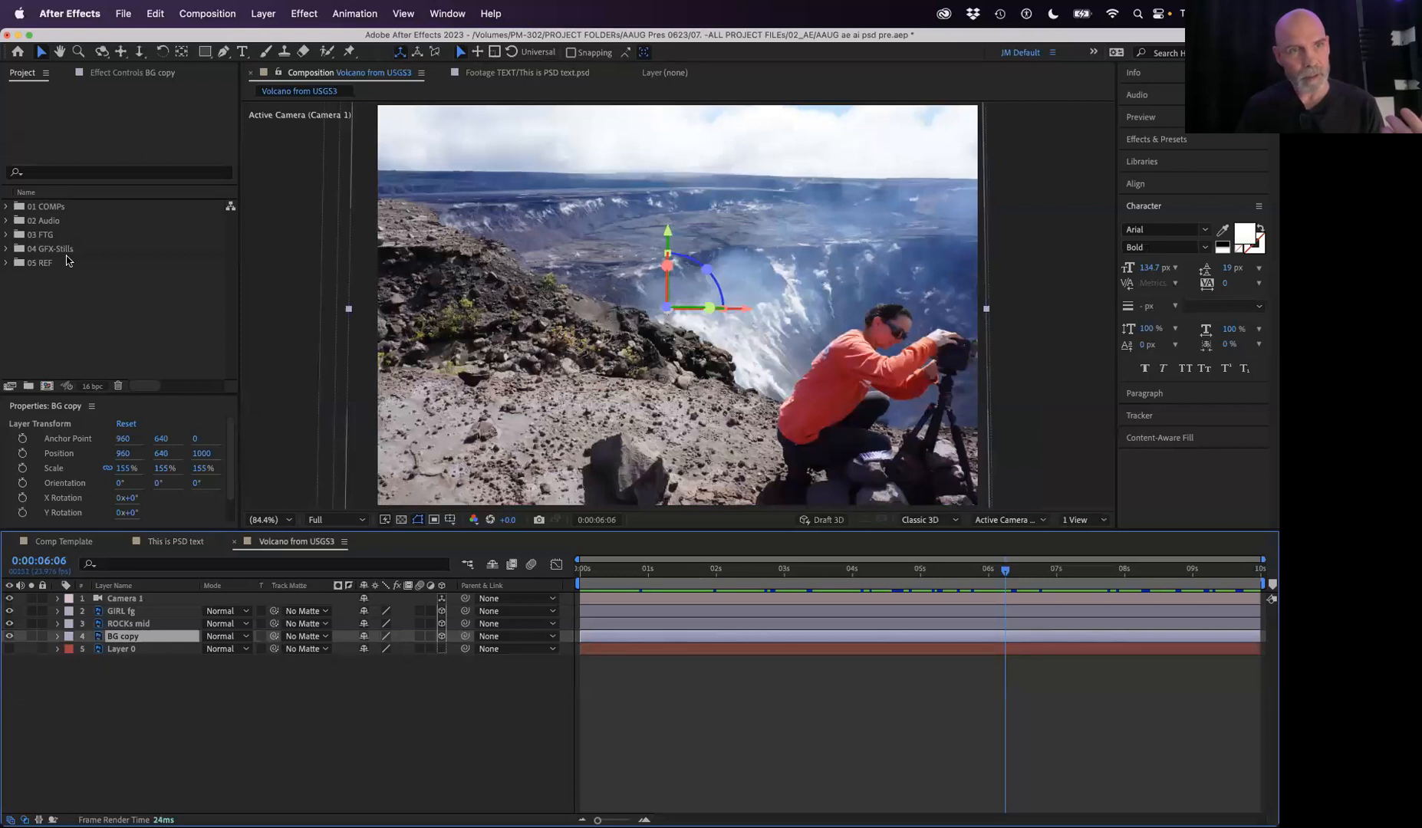
# Step: Import characters.ai into the 04 GFX-Stills folder as a Composition with footage dimensions set to Layer Size
pyautogui.click(68, 251)
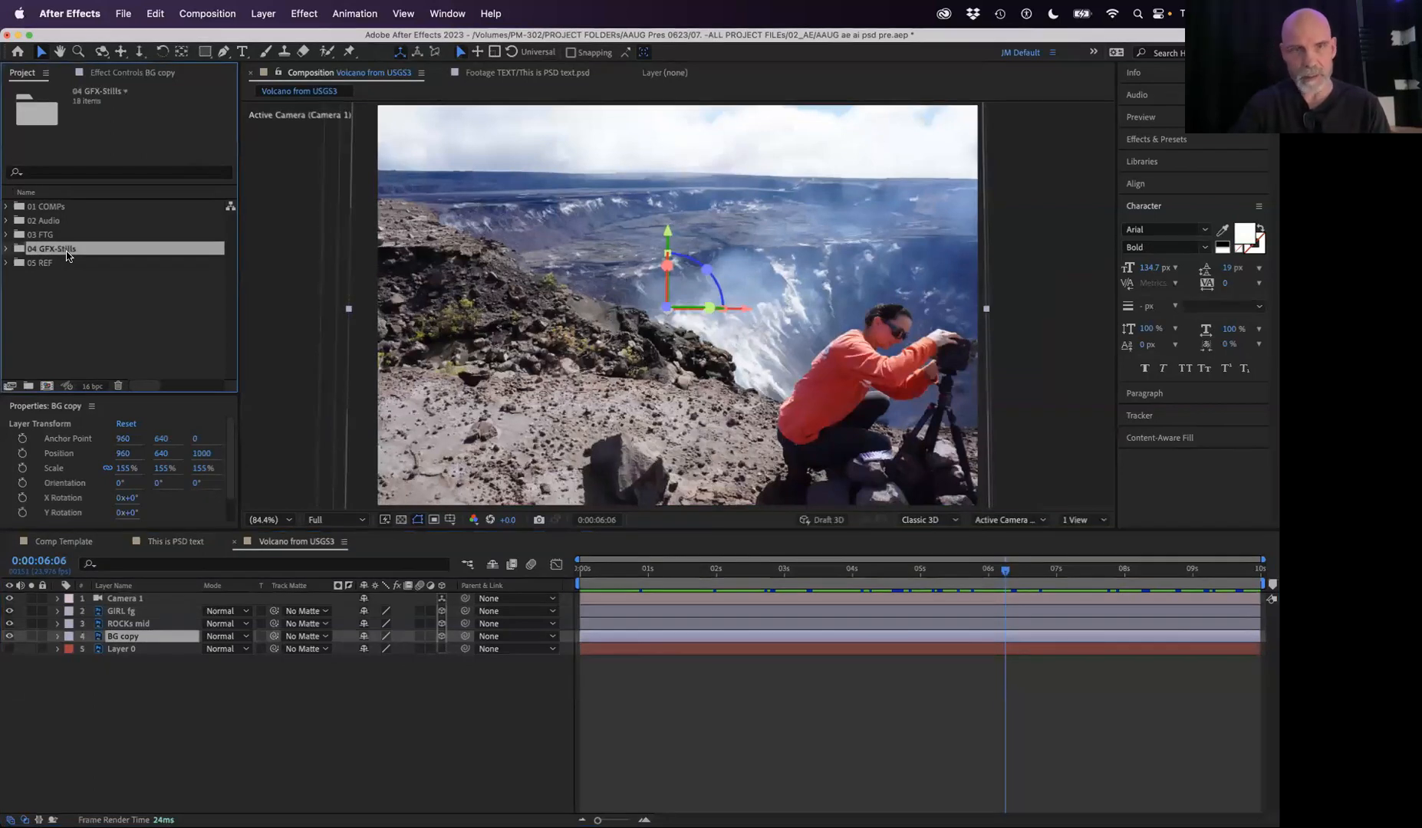
pyautogui.press('super+i')
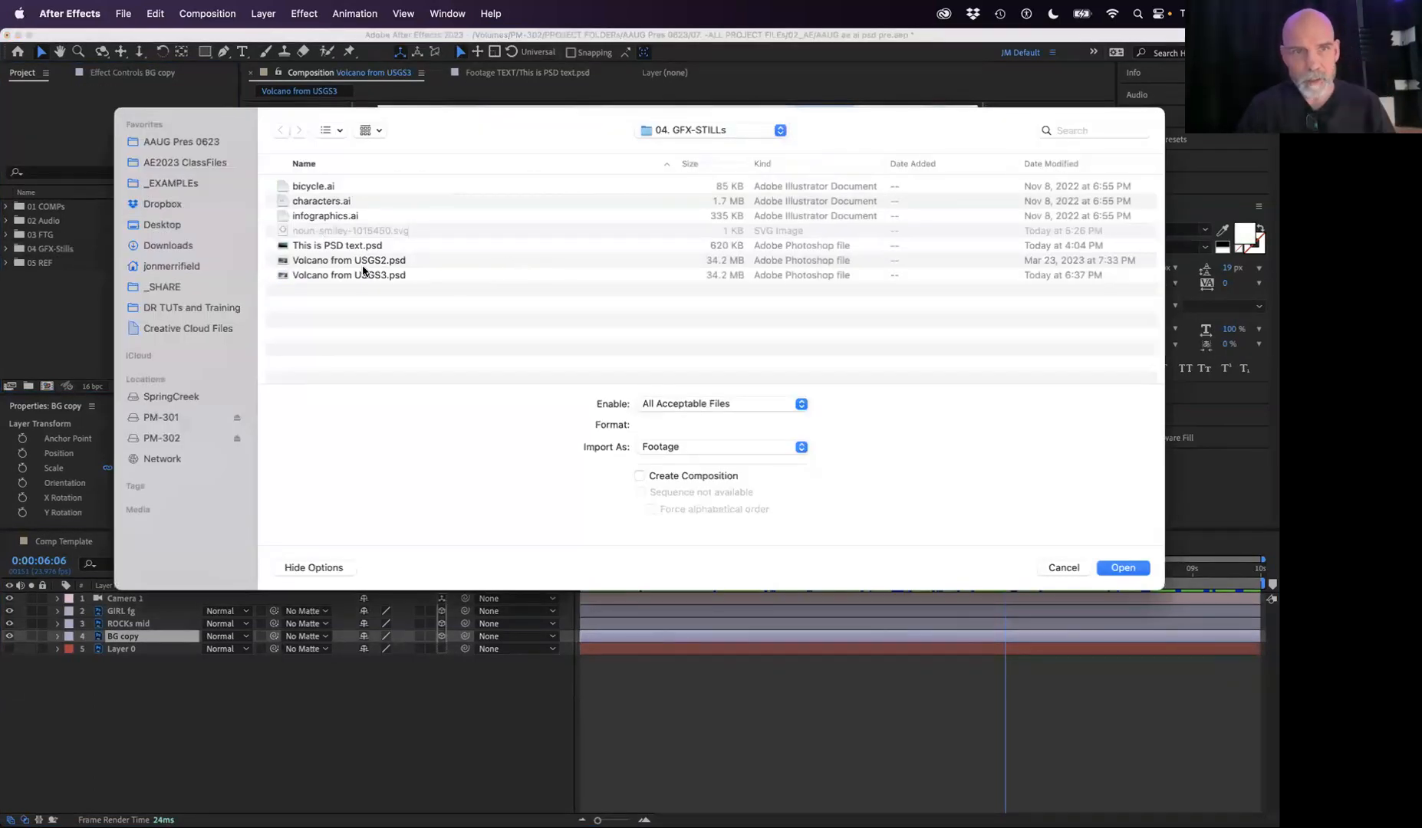
pyautogui.click(324, 206)
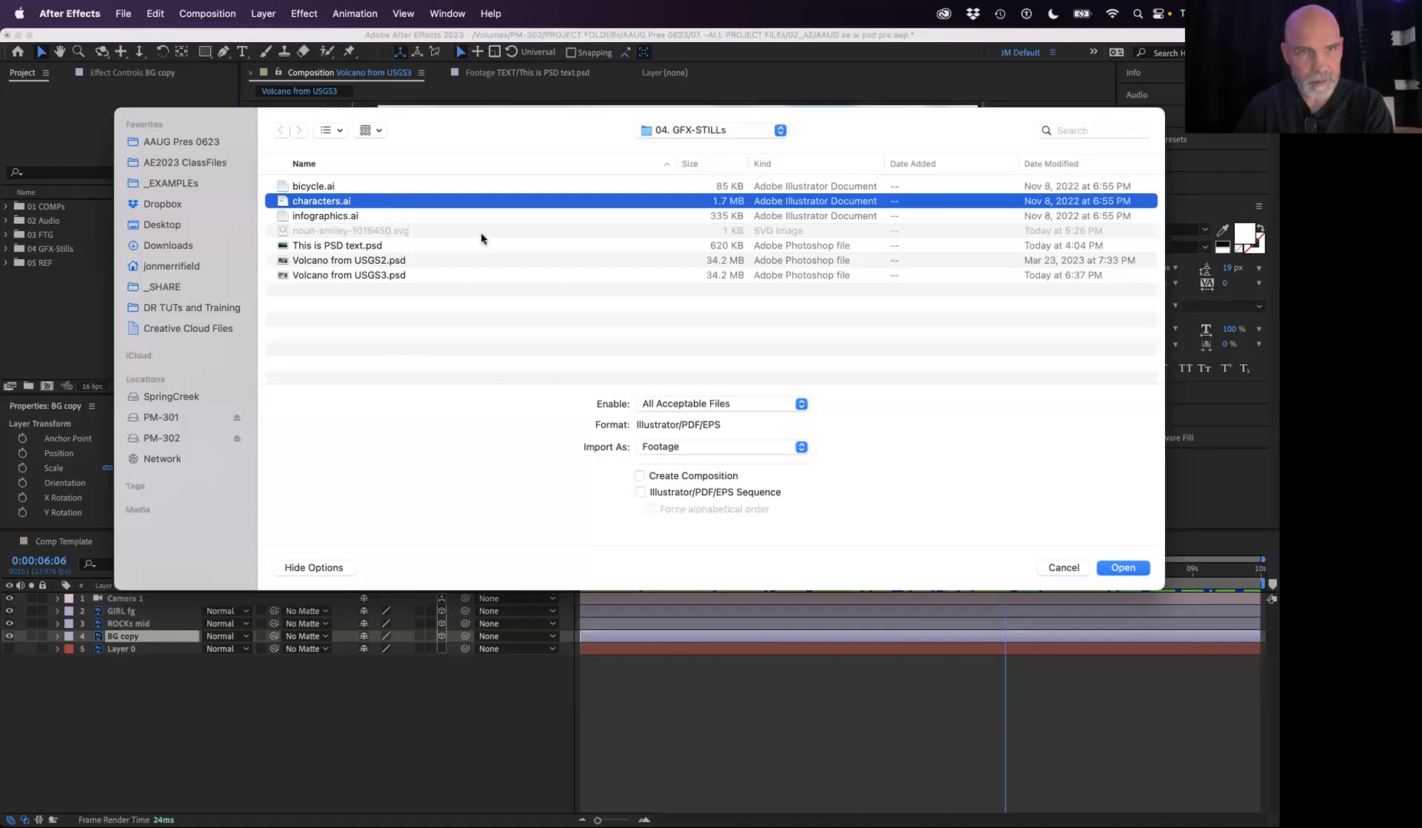
pyautogui.click(1122, 567)
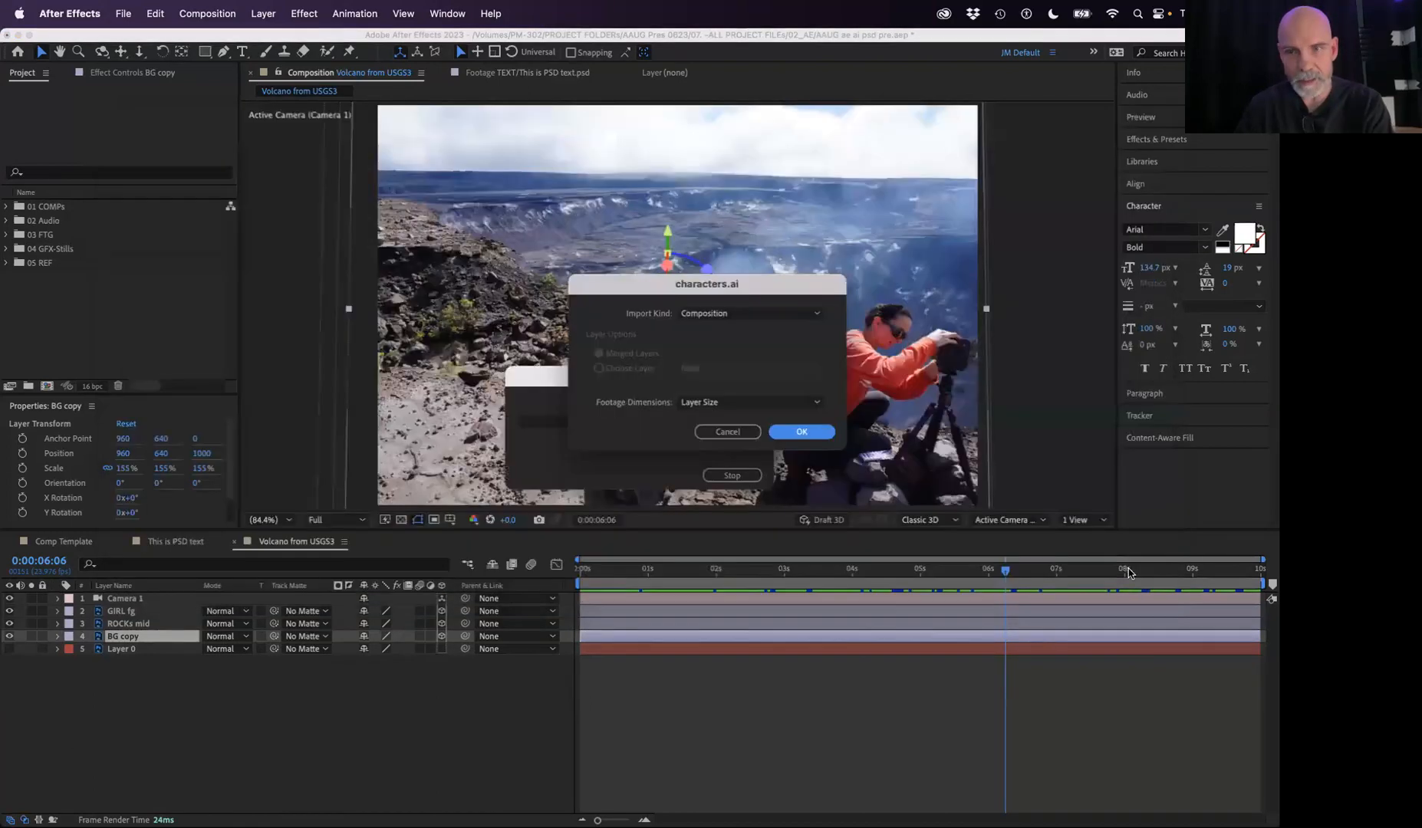
pyautogui.click(706, 314)
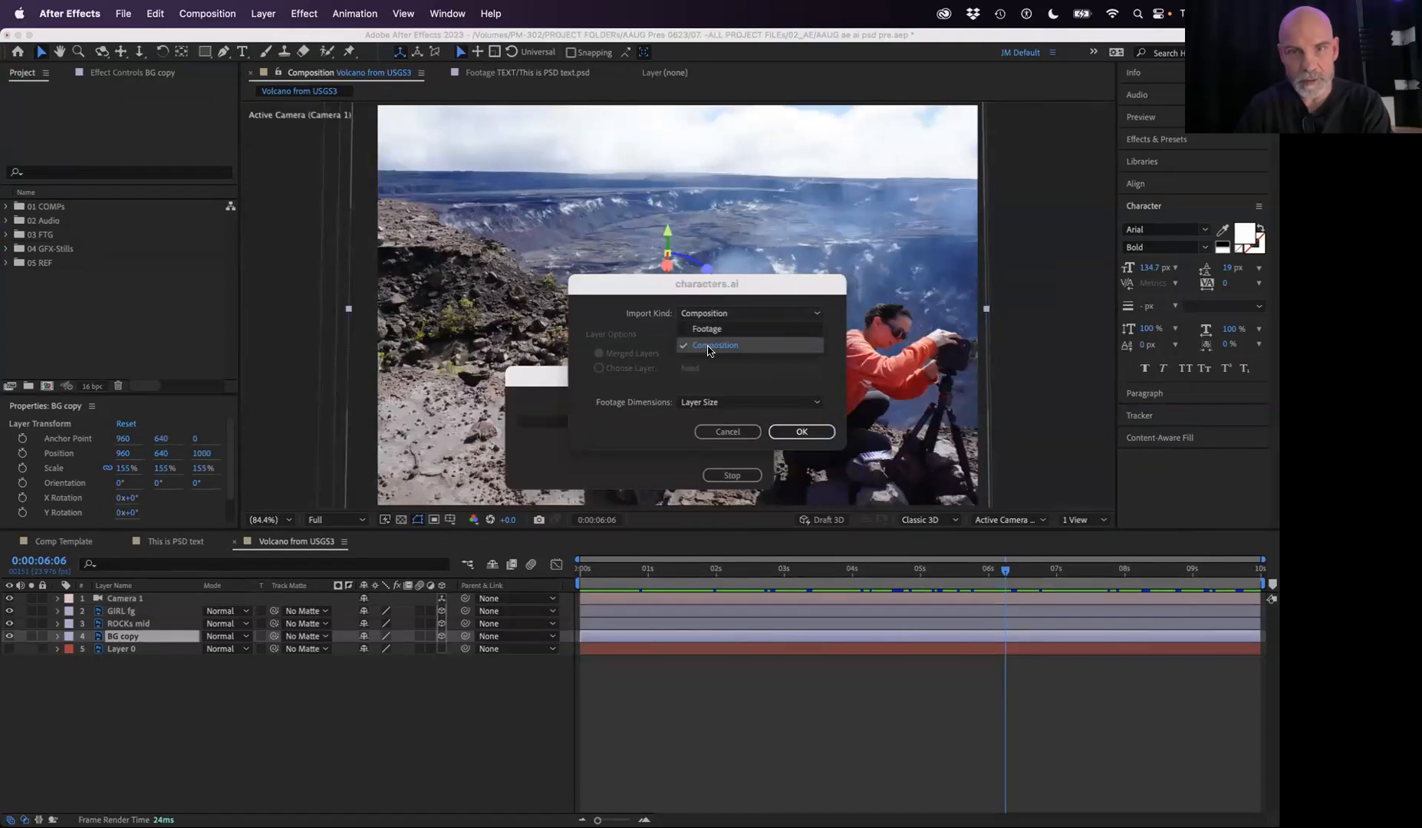
pyautogui.click(707, 347)
pyautogui.click(721, 405)
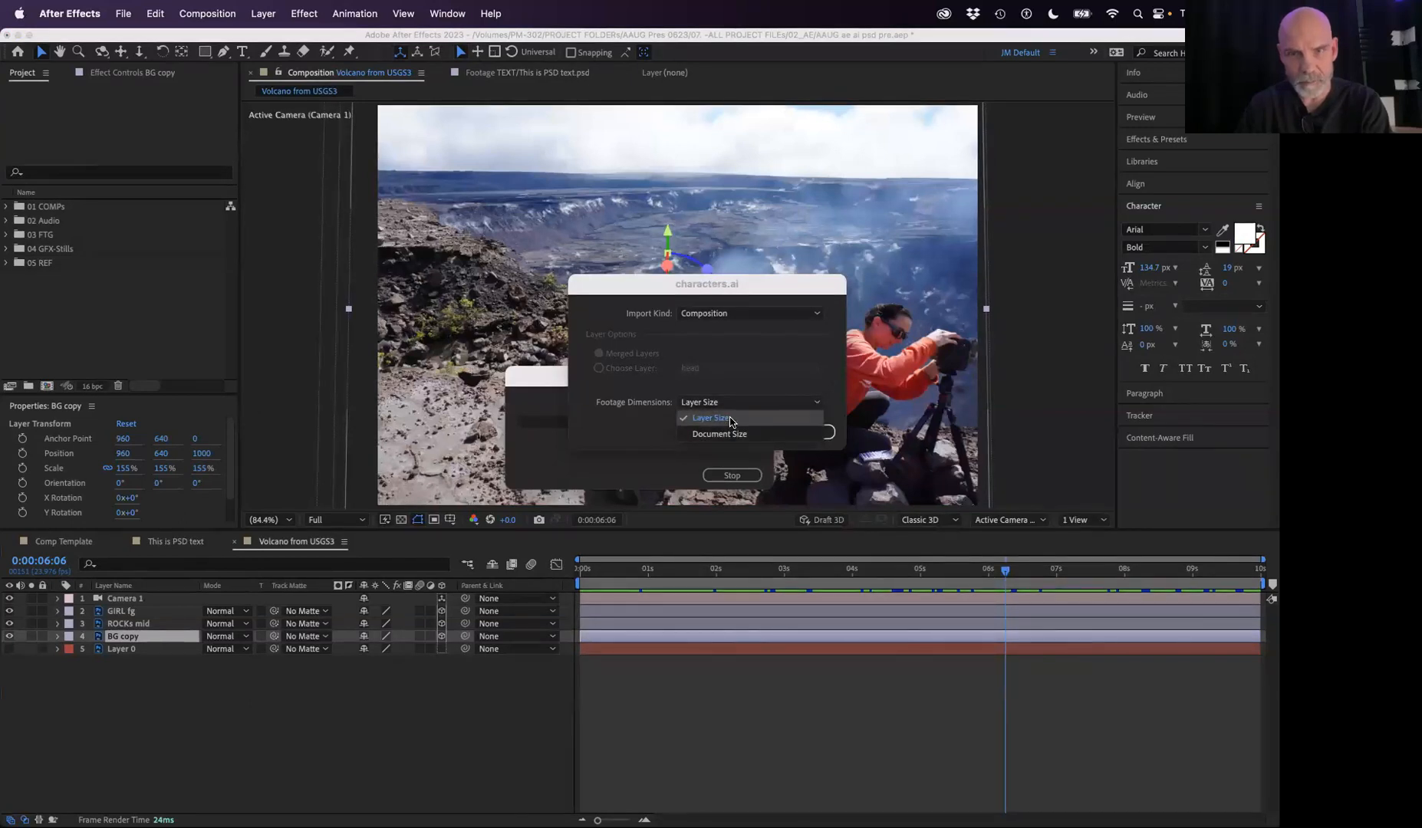
pyautogui.click(731, 419)
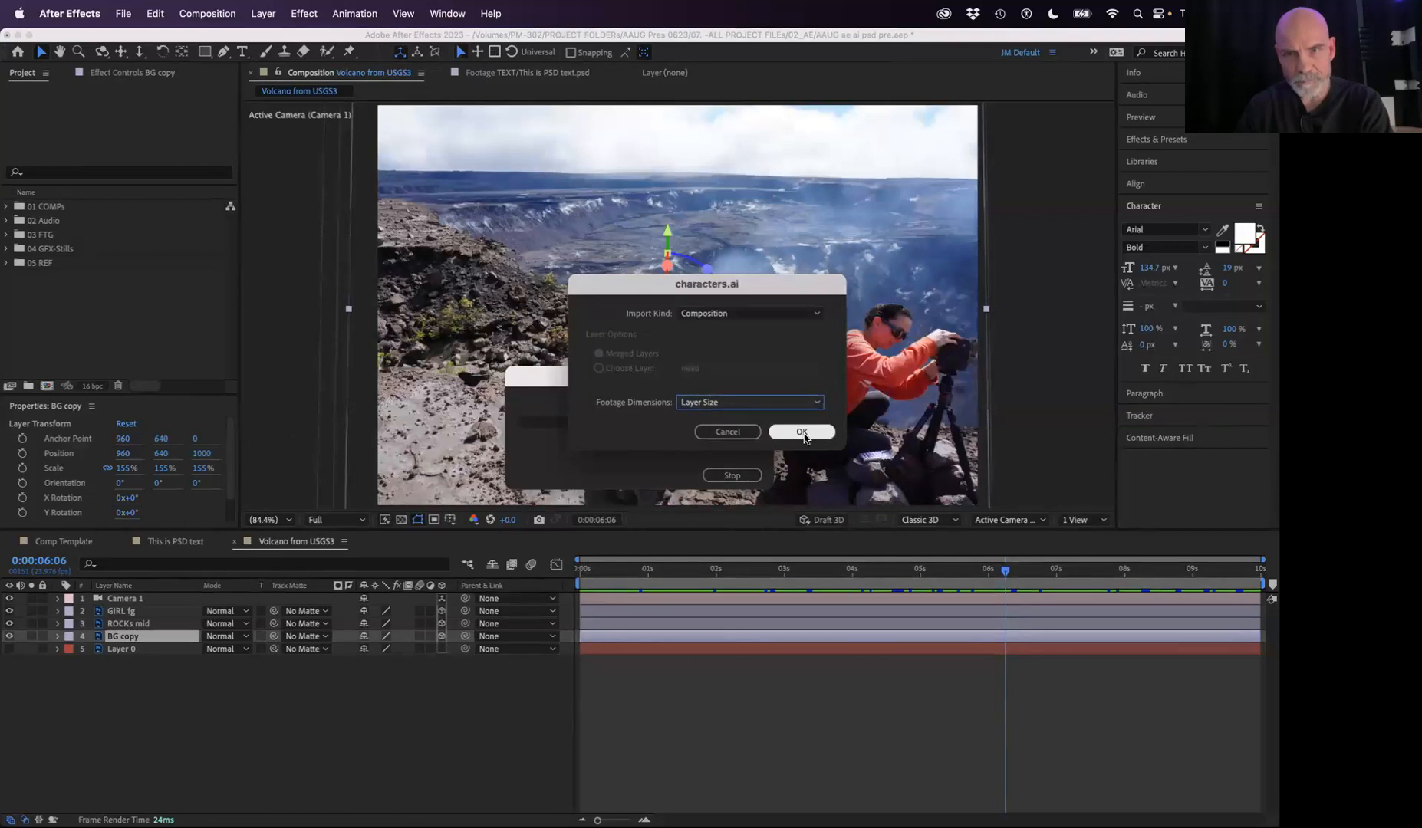
pyautogui.click(801, 433)
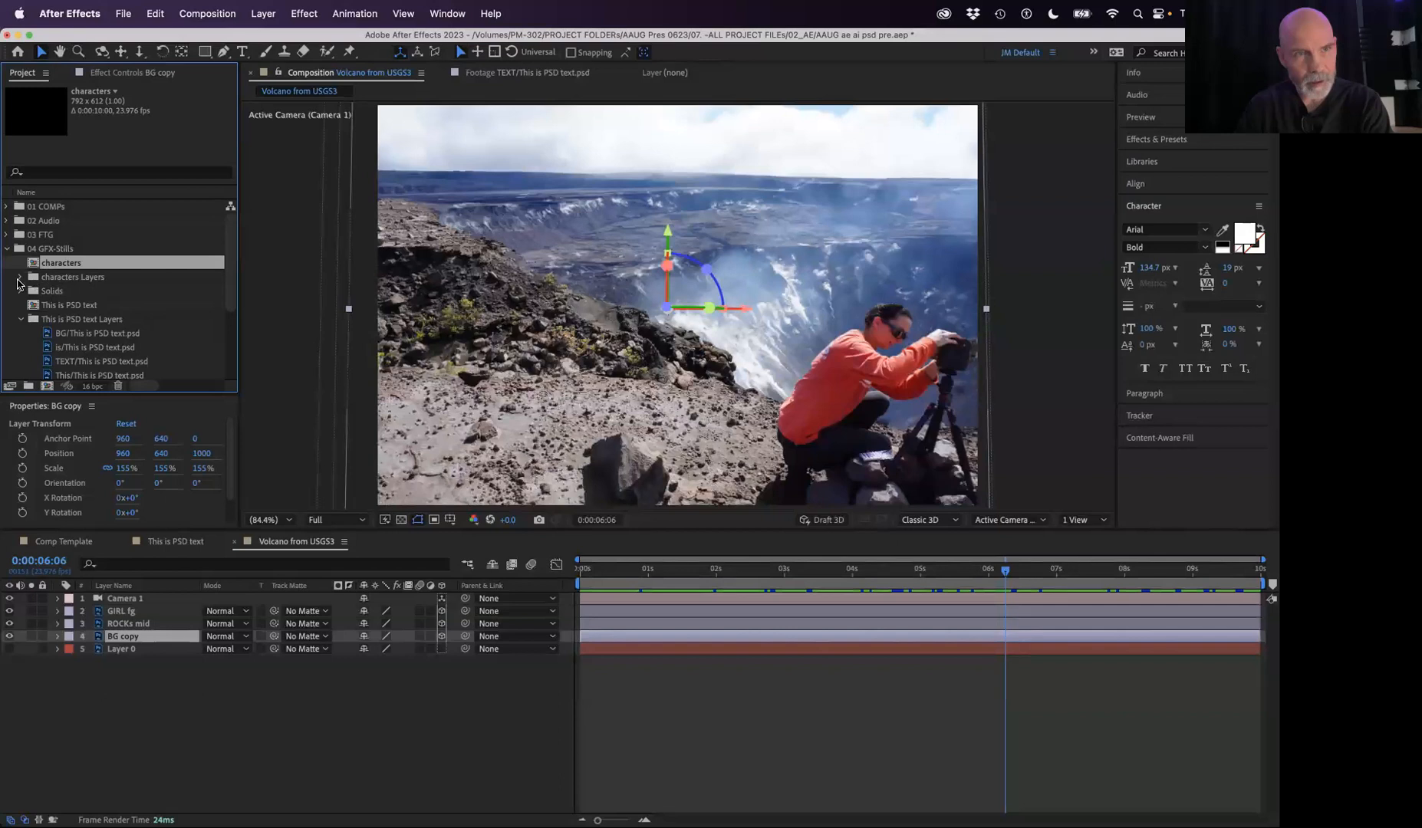
# Step: Expand the characters Layers folder and examine the imported Illustrator layers, including the head, left arm, bowtie and body
pyautogui.click(19, 277)
pyautogui.click(82, 264)
pyautogui.click(84, 278)
pyautogui.click(86, 291)
pyautogui.click(89, 306)
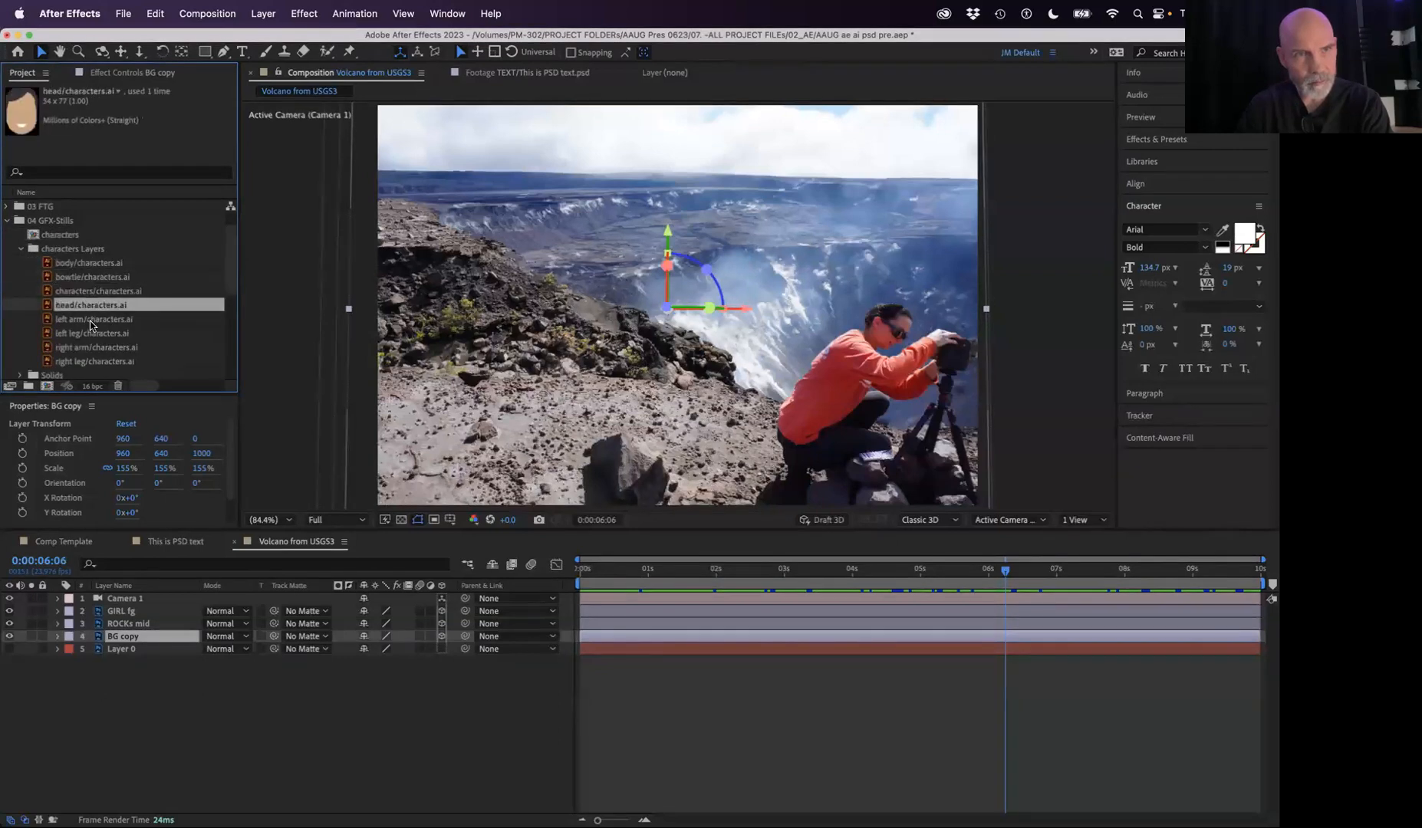
pyautogui.click(90, 322)
pyautogui.click(94, 280)
pyautogui.click(91, 264)
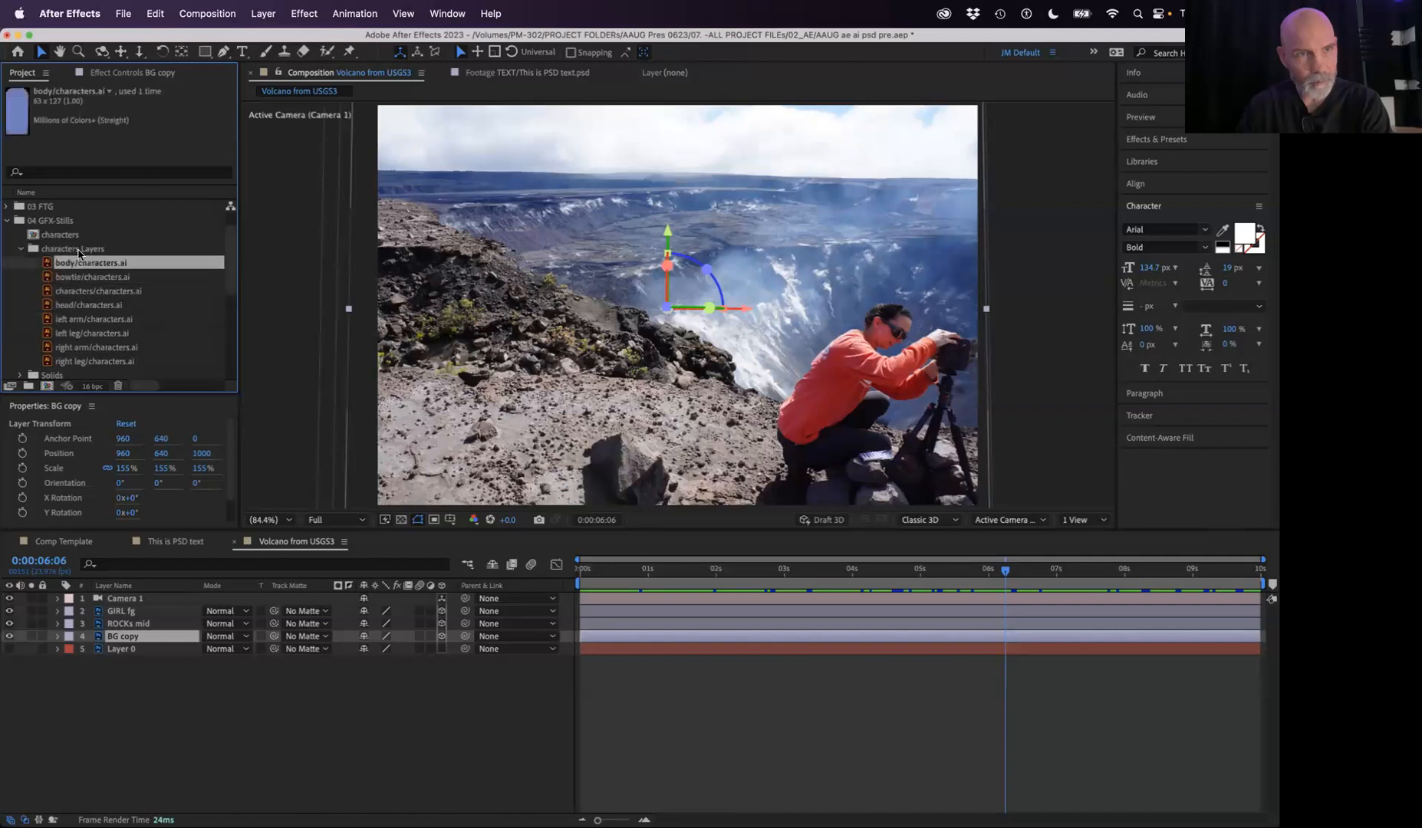
pyautogui.click(71, 249)
# Step: Open the characters composition, toggle the characters layer's visibility to identify its figures, and delete that layer
pyautogui.doubleClick(60, 237)
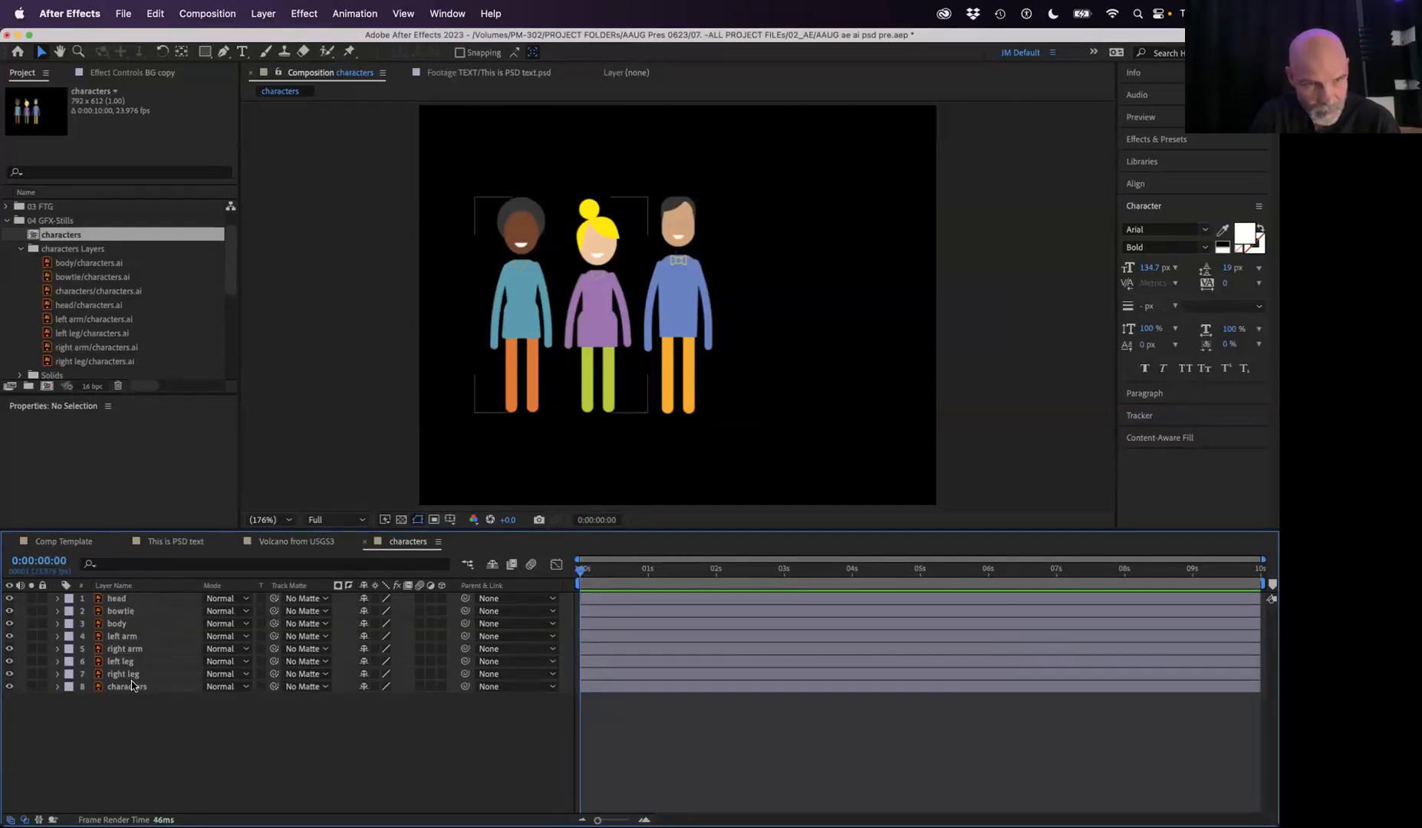
pyautogui.click(107, 687)
pyautogui.click(10, 687)
pyautogui.click(9, 686)
pyautogui.click(9, 686)
pyautogui.click(9, 686)
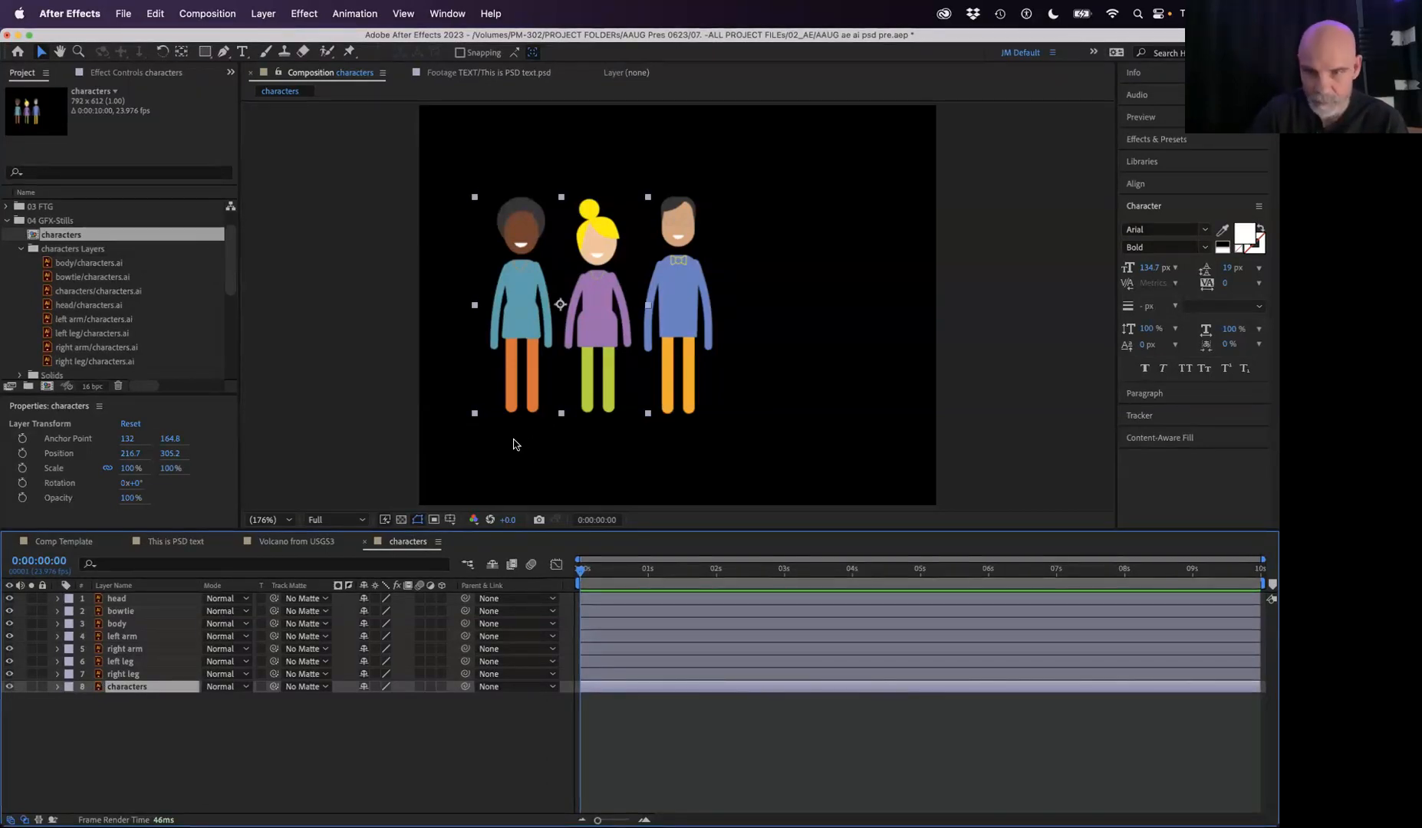
pyautogui.press('Delete')
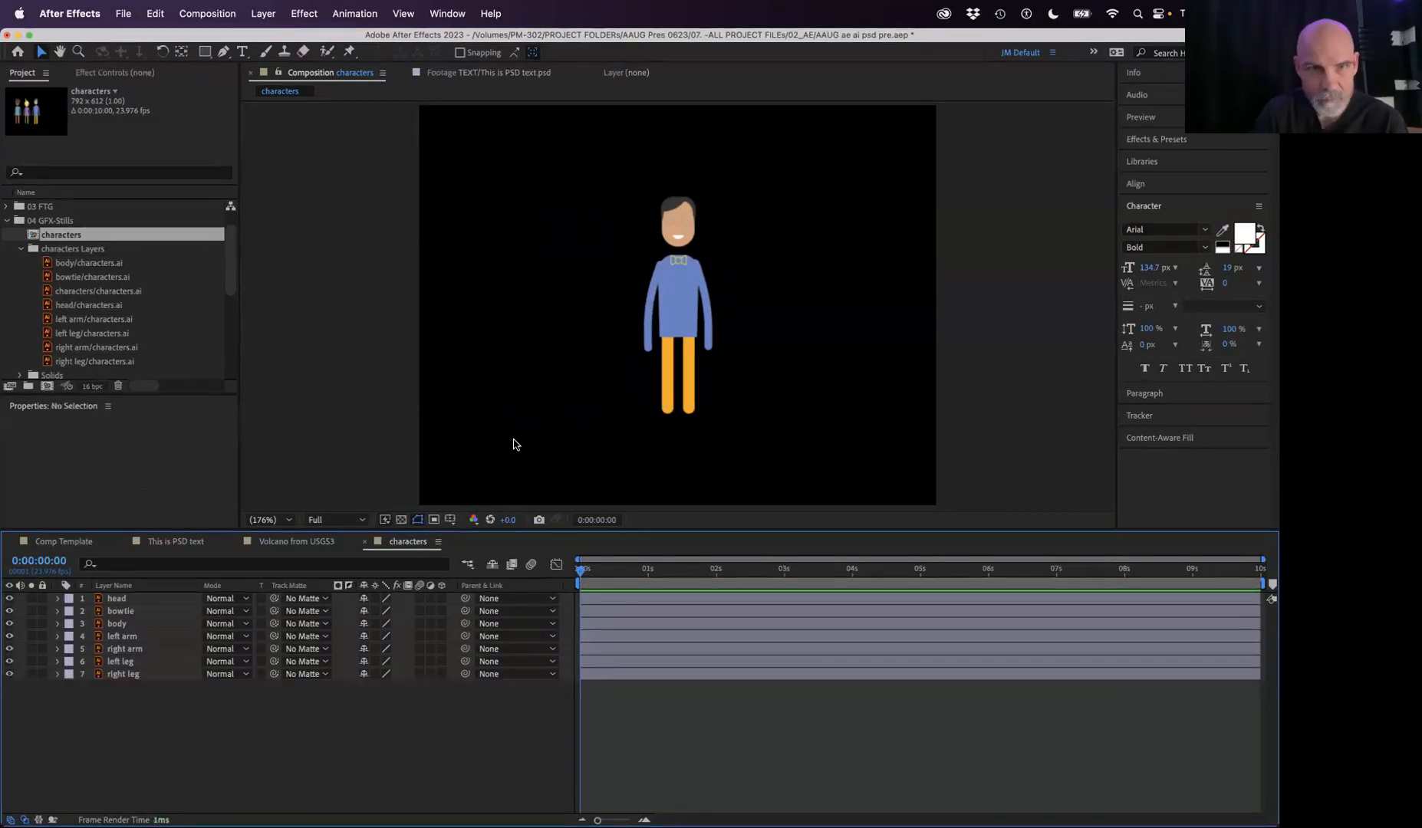
# Step: Reveal the head layer's Scale property and enlarge the head to 1009%
pyautogui.click(146, 602)
pyautogui.click(738, 412)
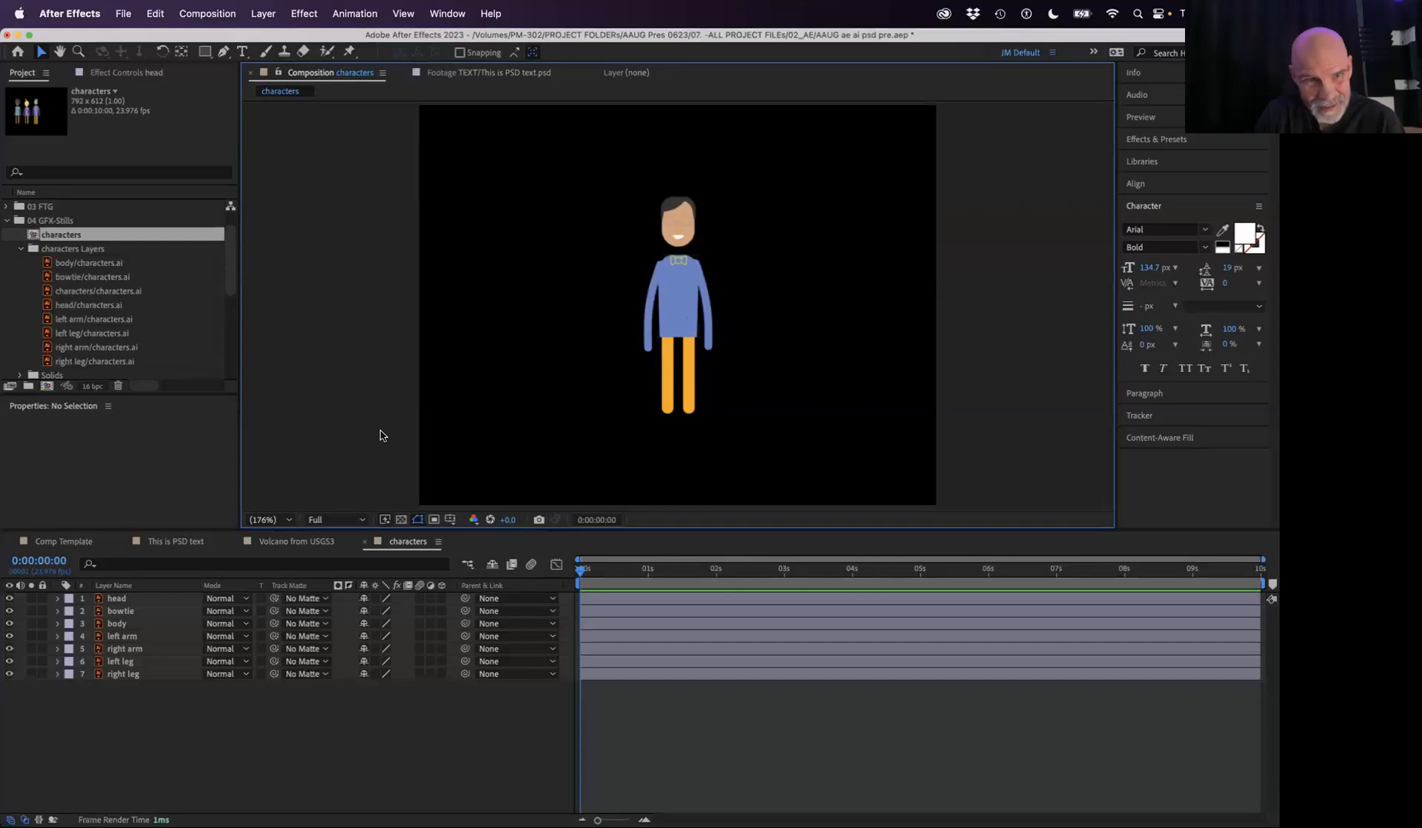
pyautogui.click(162, 601)
pyautogui.press('s')
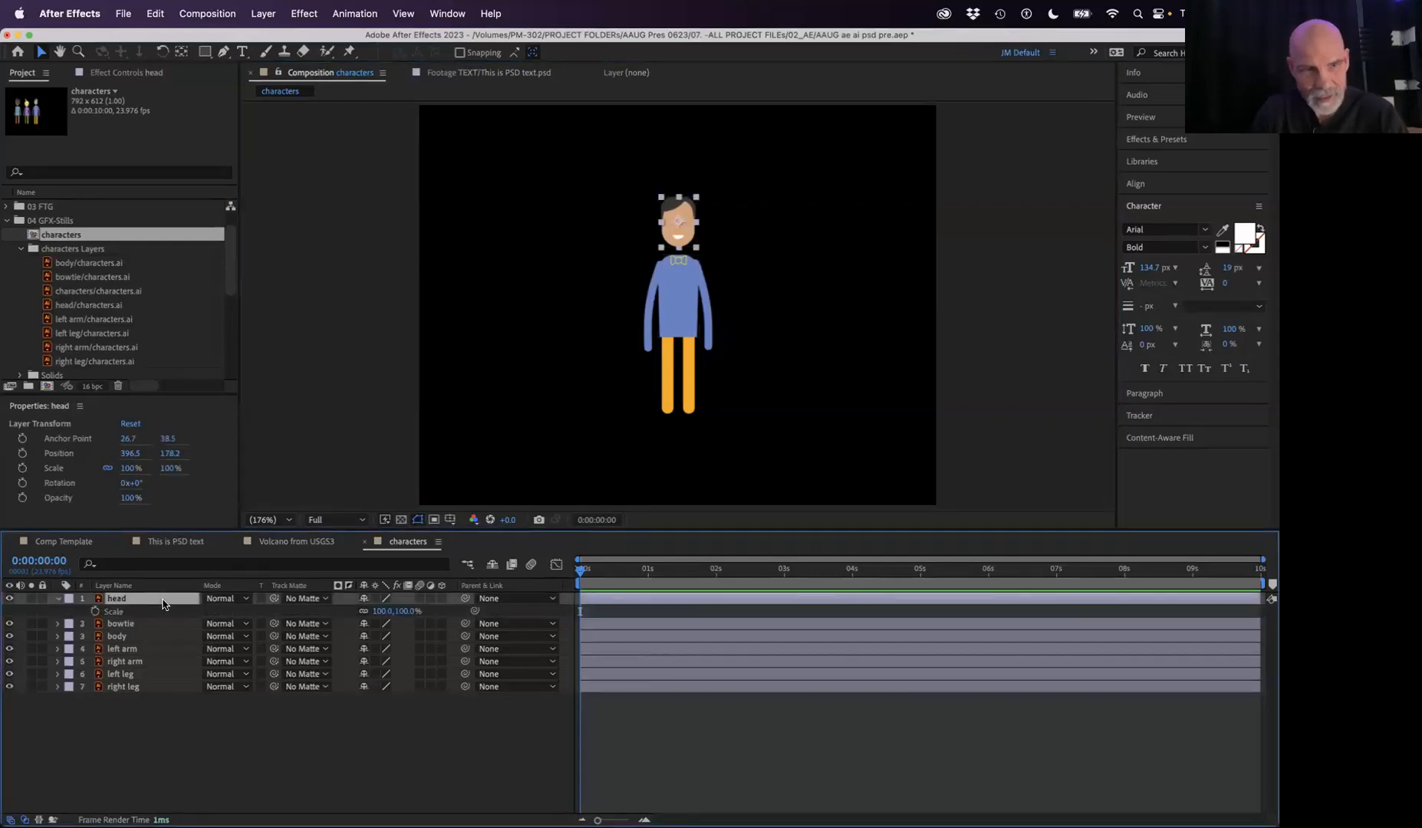
pyautogui.moveTo(382, 616); pyautogui.dragTo(741, 287)
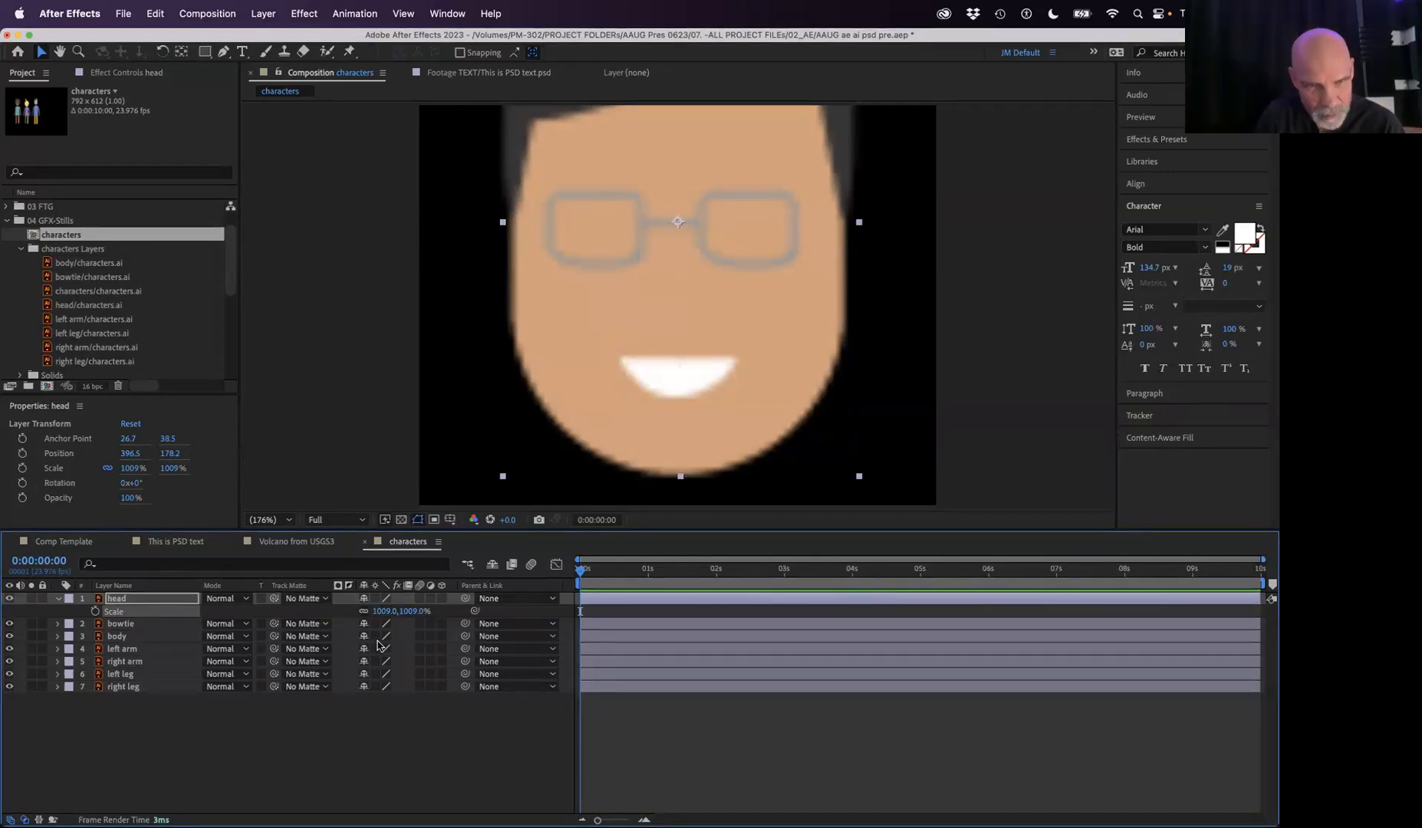
# Step: Toggle continuous rasterization on the head layer to compare edge sharpness, leave it on, and enable it for all the other body-part layers
pyautogui.click(375, 599)
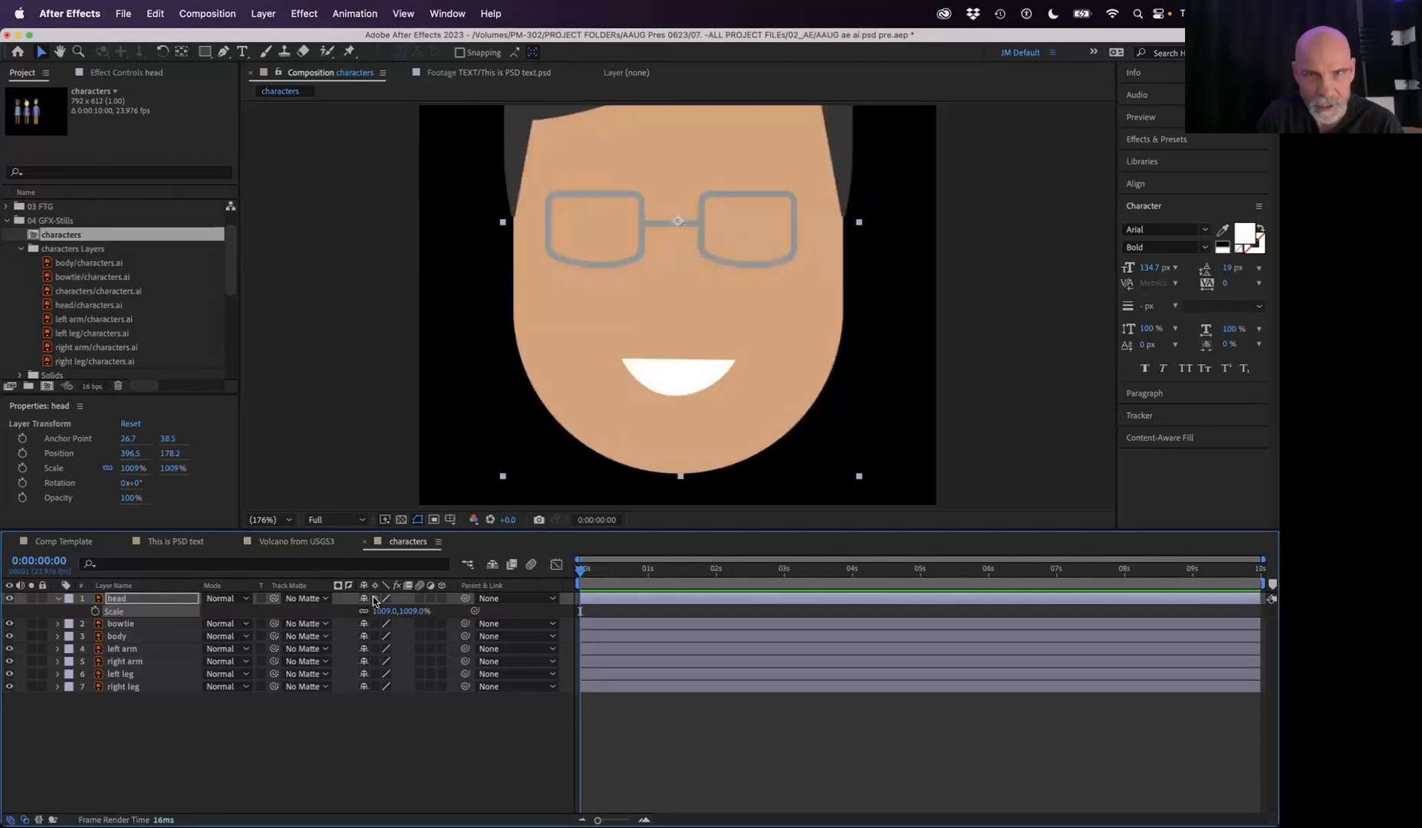
pyautogui.click(374, 599)
pyautogui.click(375, 599)
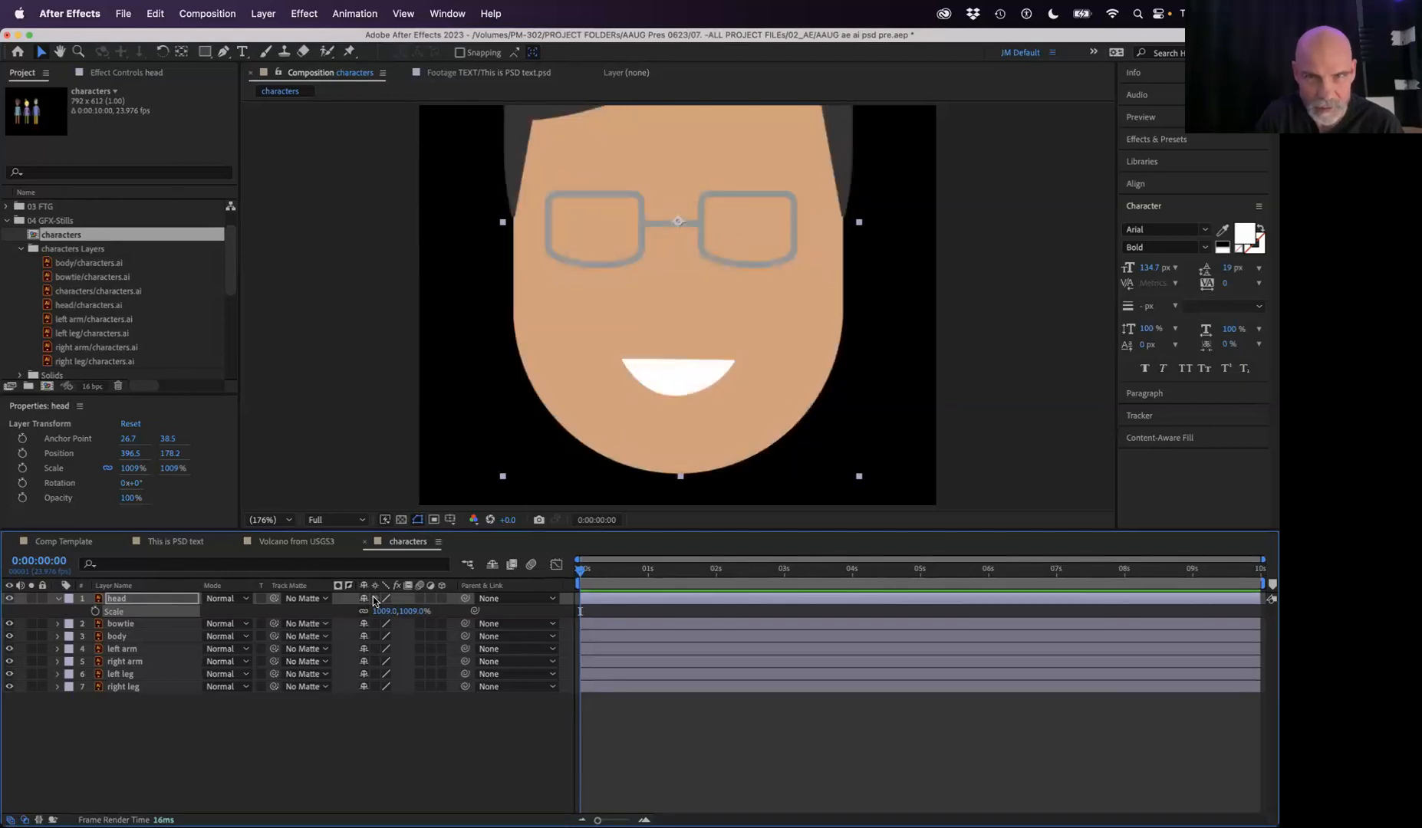
pyautogui.click(374, 598)
pyautogui.click(375, 599)
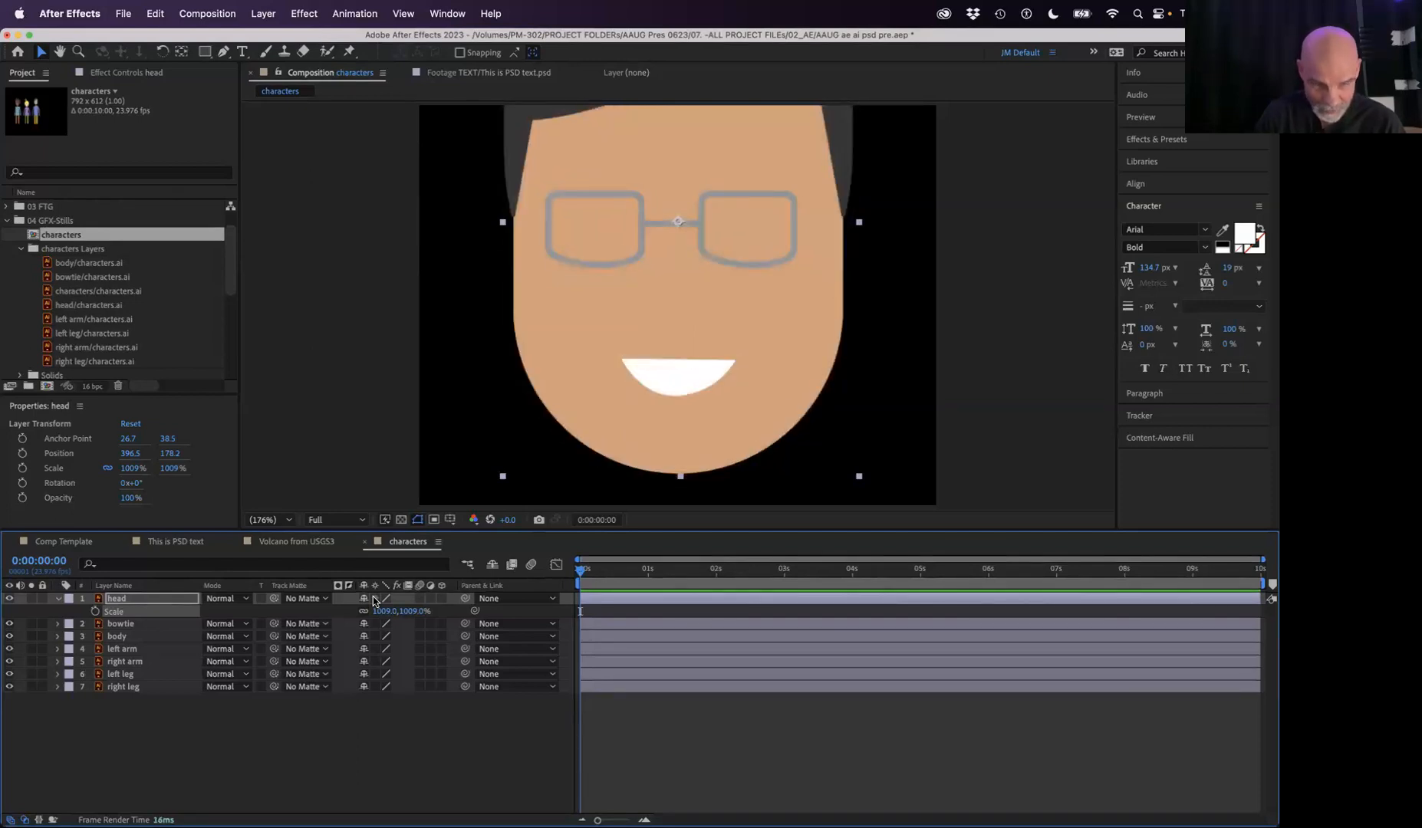
pyautogui.click(374, 599)
pyautogui.click(375, 599)
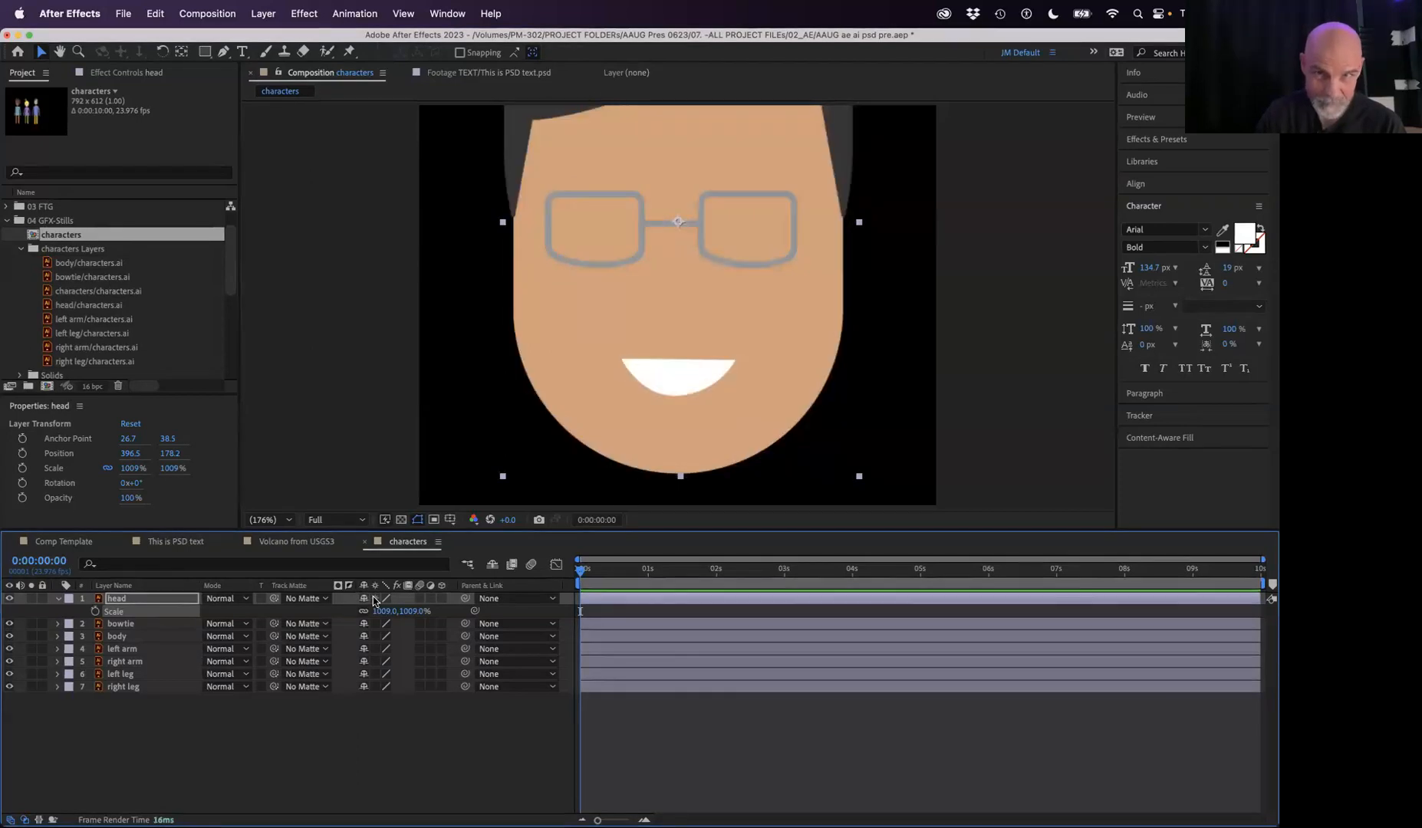
pyautogui.click(374, 599)
pyautogui.click(375, 599)
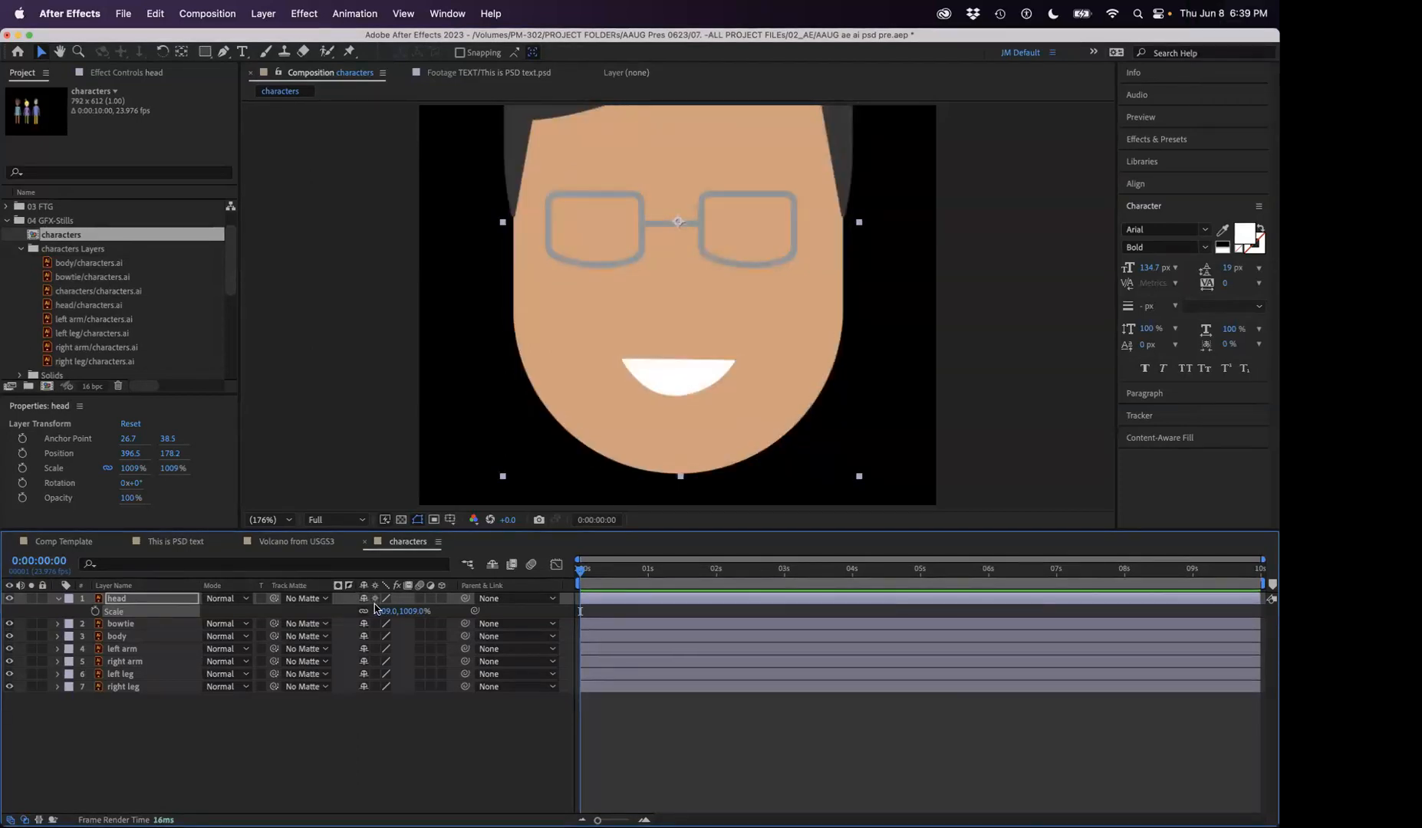
pyautogui.moveTo(375, 624); pyautogui.dragTo(374, 700)
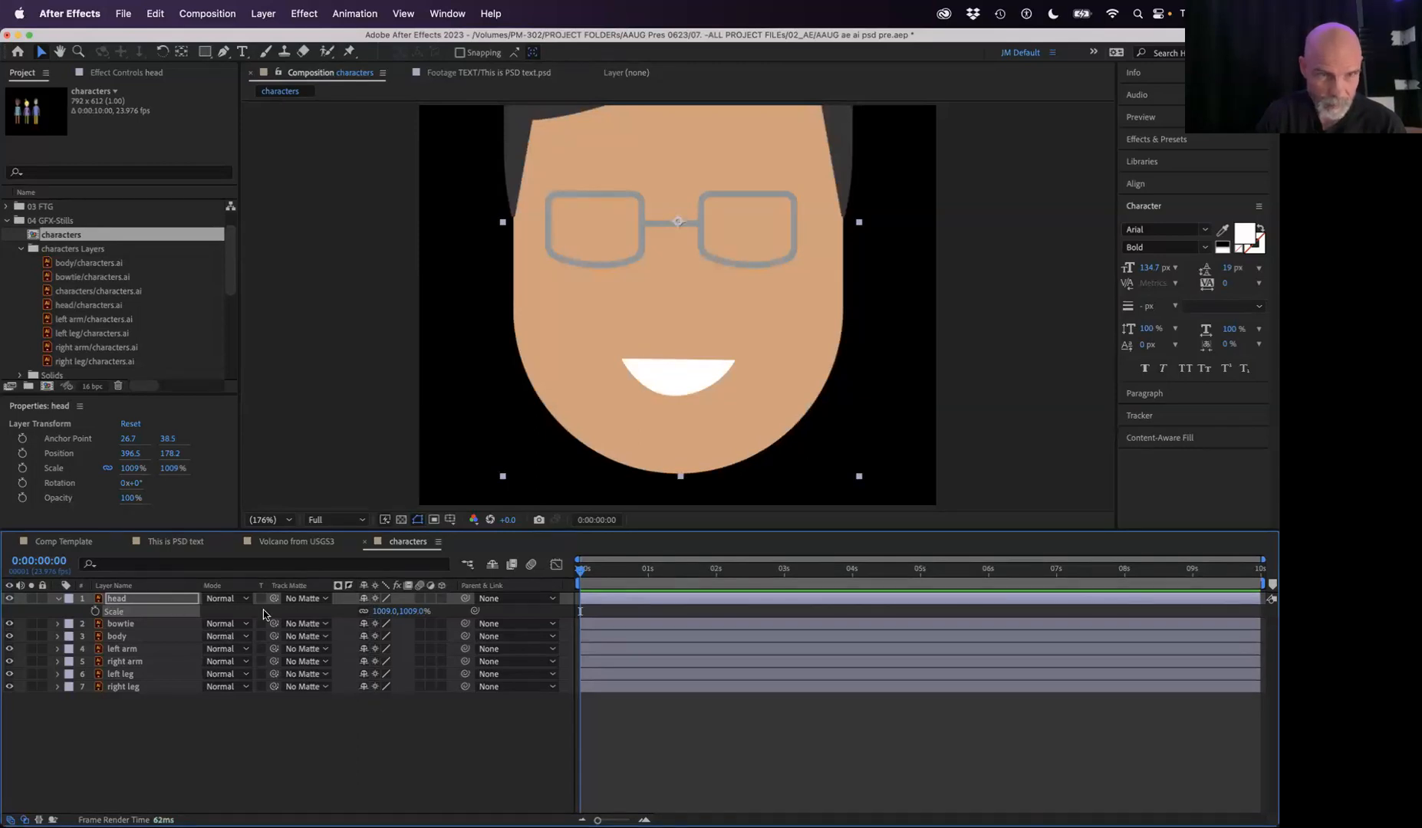
# Step: Reset the head layer's Scale and collapse its properties, with the current time moved to 0:00:00:09
pyautogui.rightClick(130, 613)
pyautogui.click(173, 727)
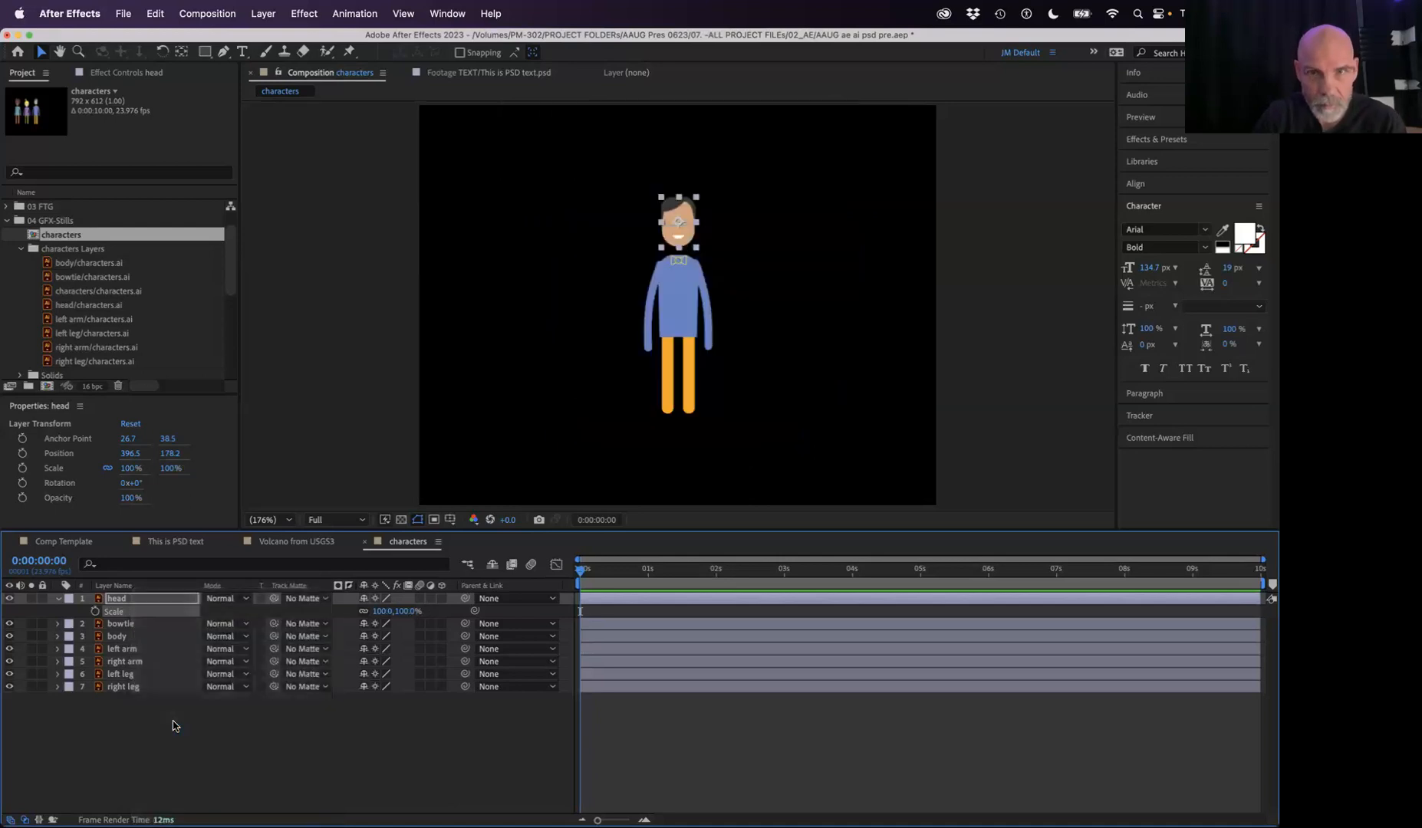
pyautogui.moveTo(614, 571)
pyautogui.mouseDown()
pyautogui.moveTo(666, 572)
pyautogui.moveTo(605, 571)
pyautogui.mouseUp()
pyautogui.click(473, 731)
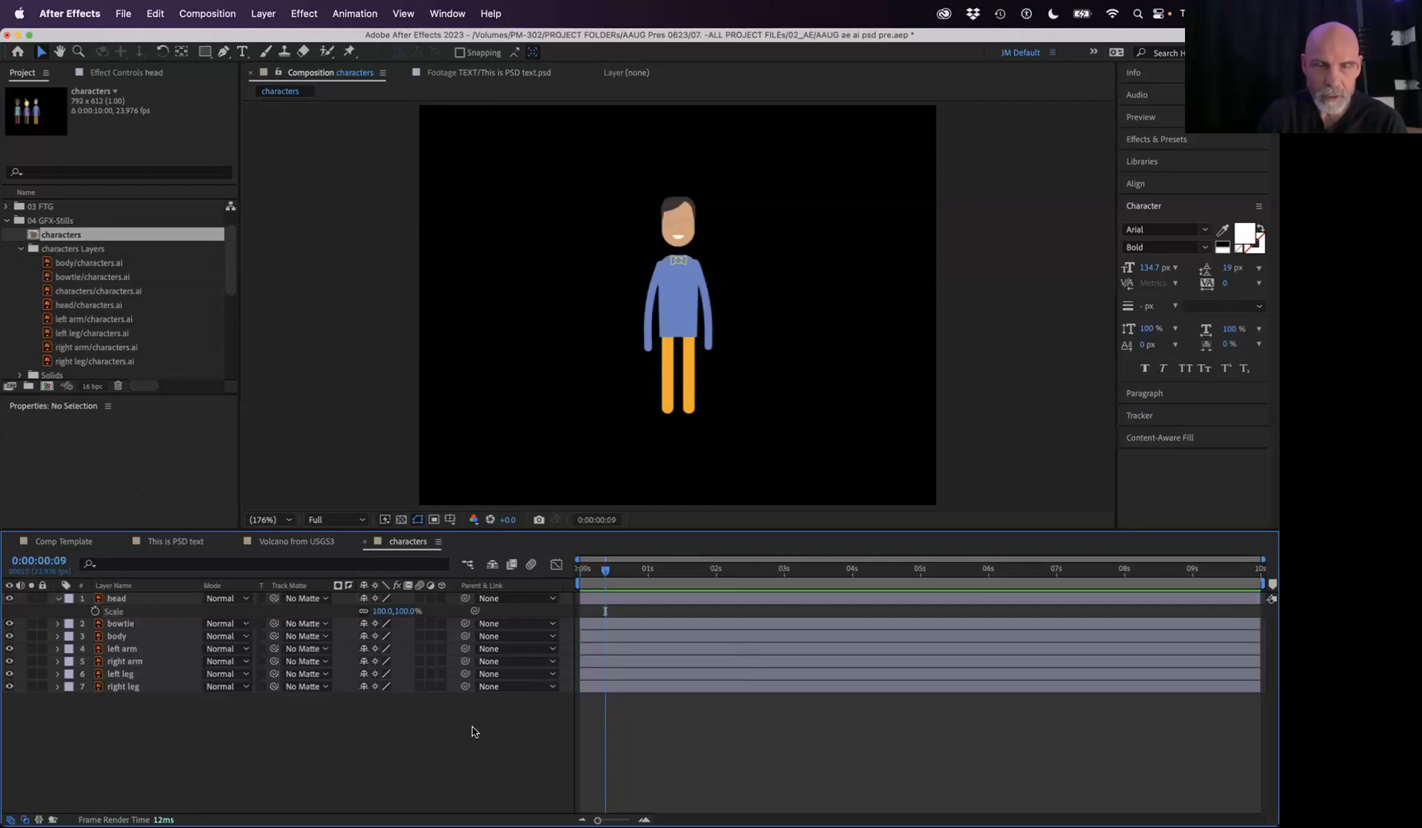
pyautogui.click(57, 599)
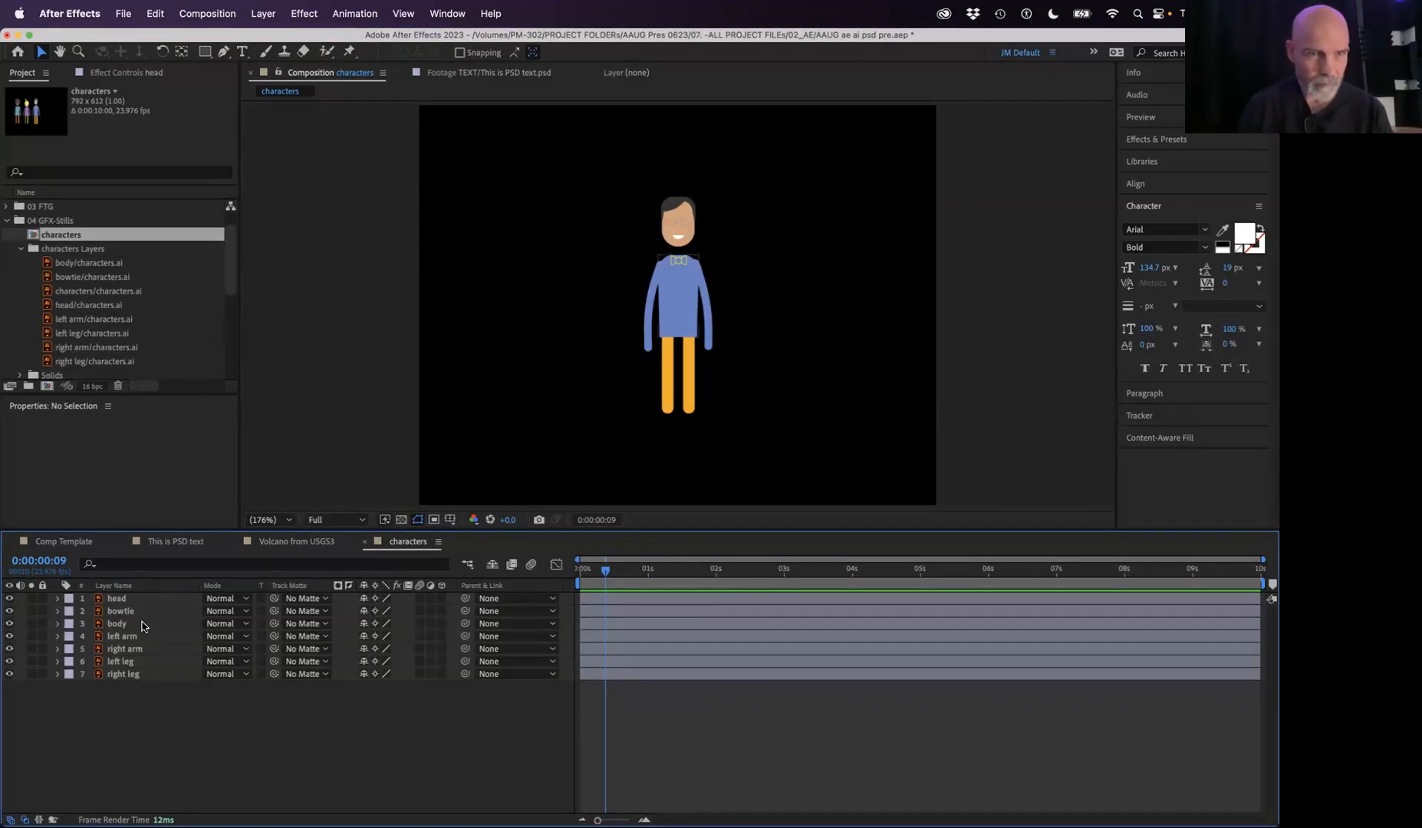
# Step: Identify the arm layers in the composition and solo the left arm layer
pyautogui.click(134, 650)
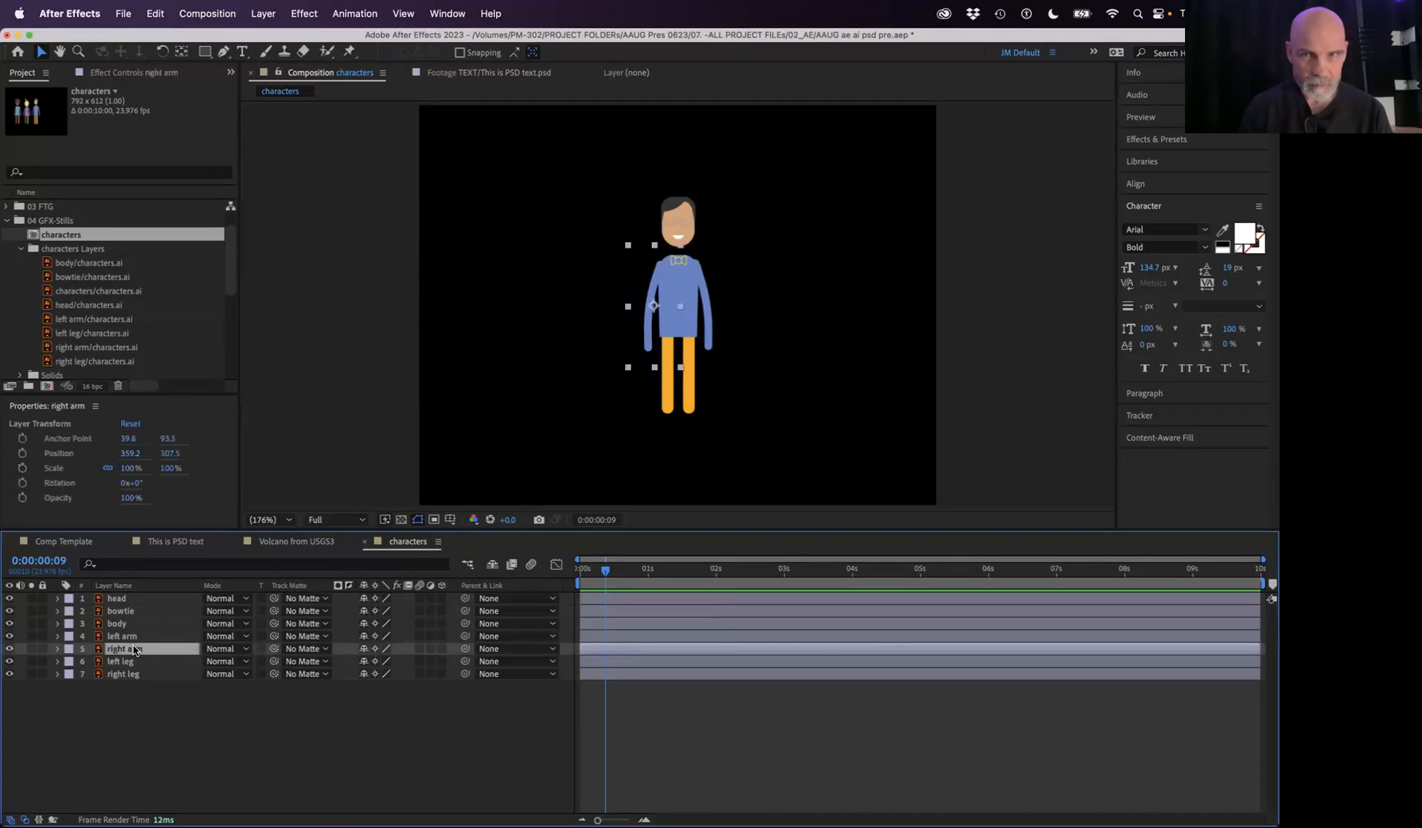
pyautogui.click(151, 635)
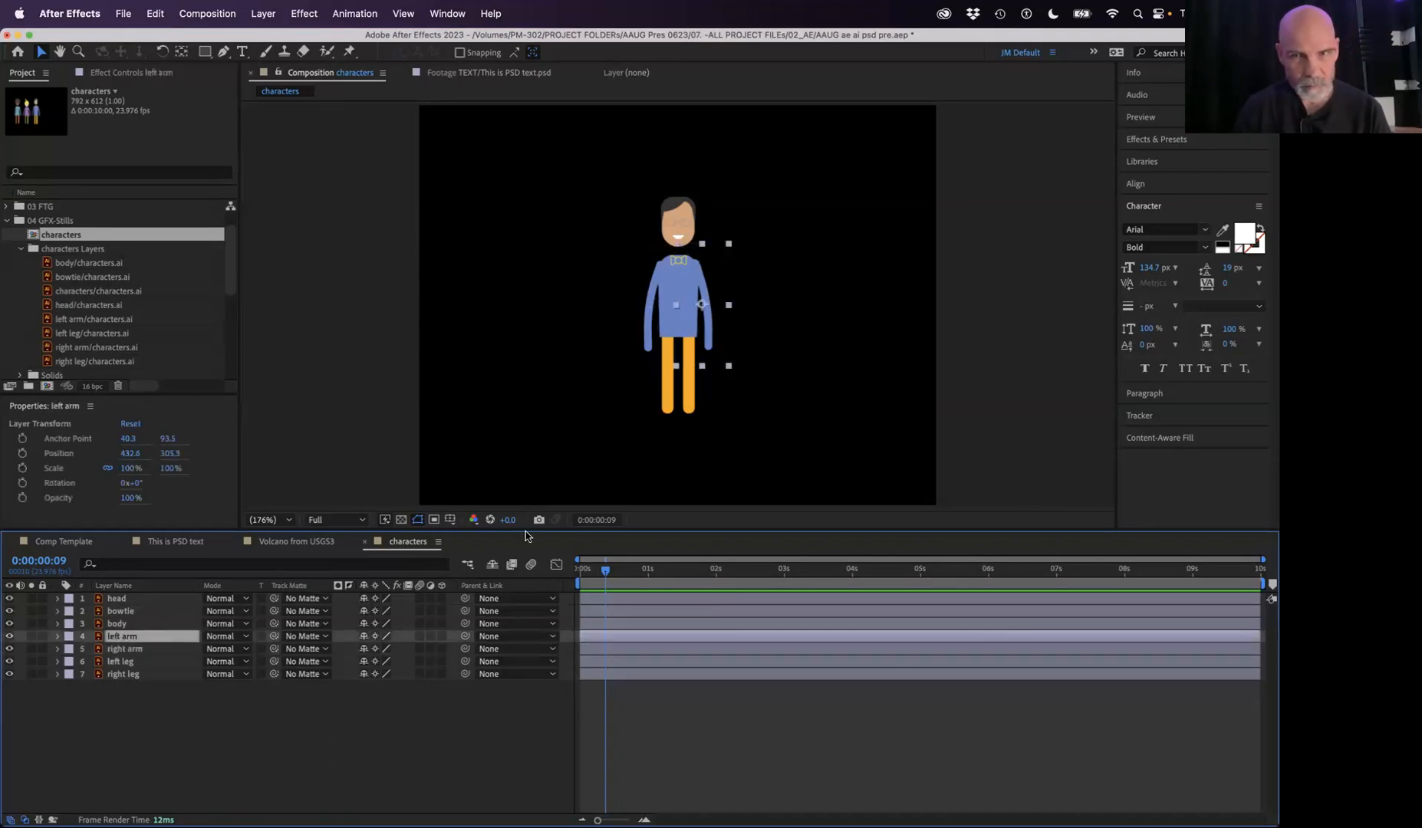
pyautogui.click(32, 636)
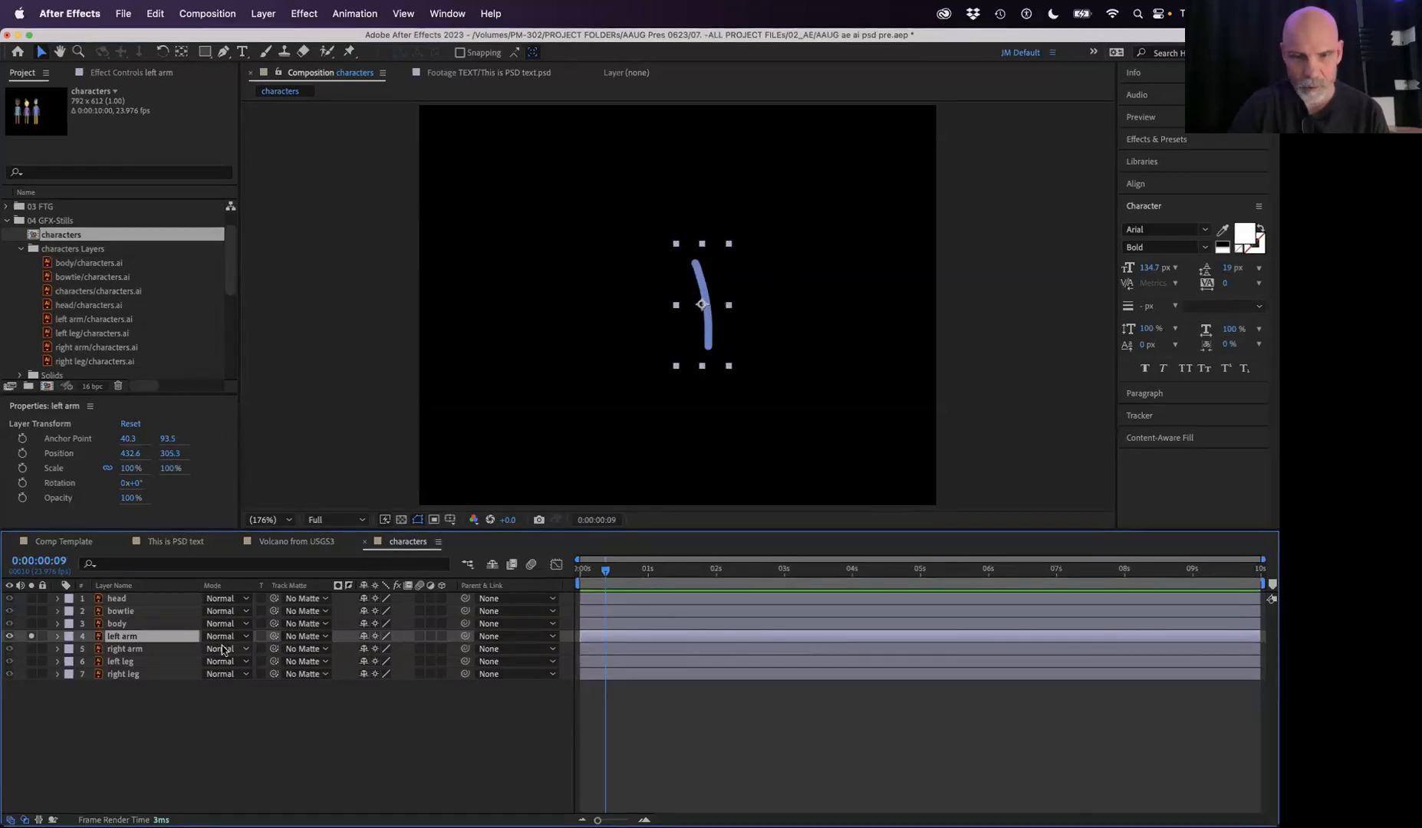
# Step: Try rotating the soloed left arm to -49° around its default anchor point, and undo the rotation
pyautogui.press('r')
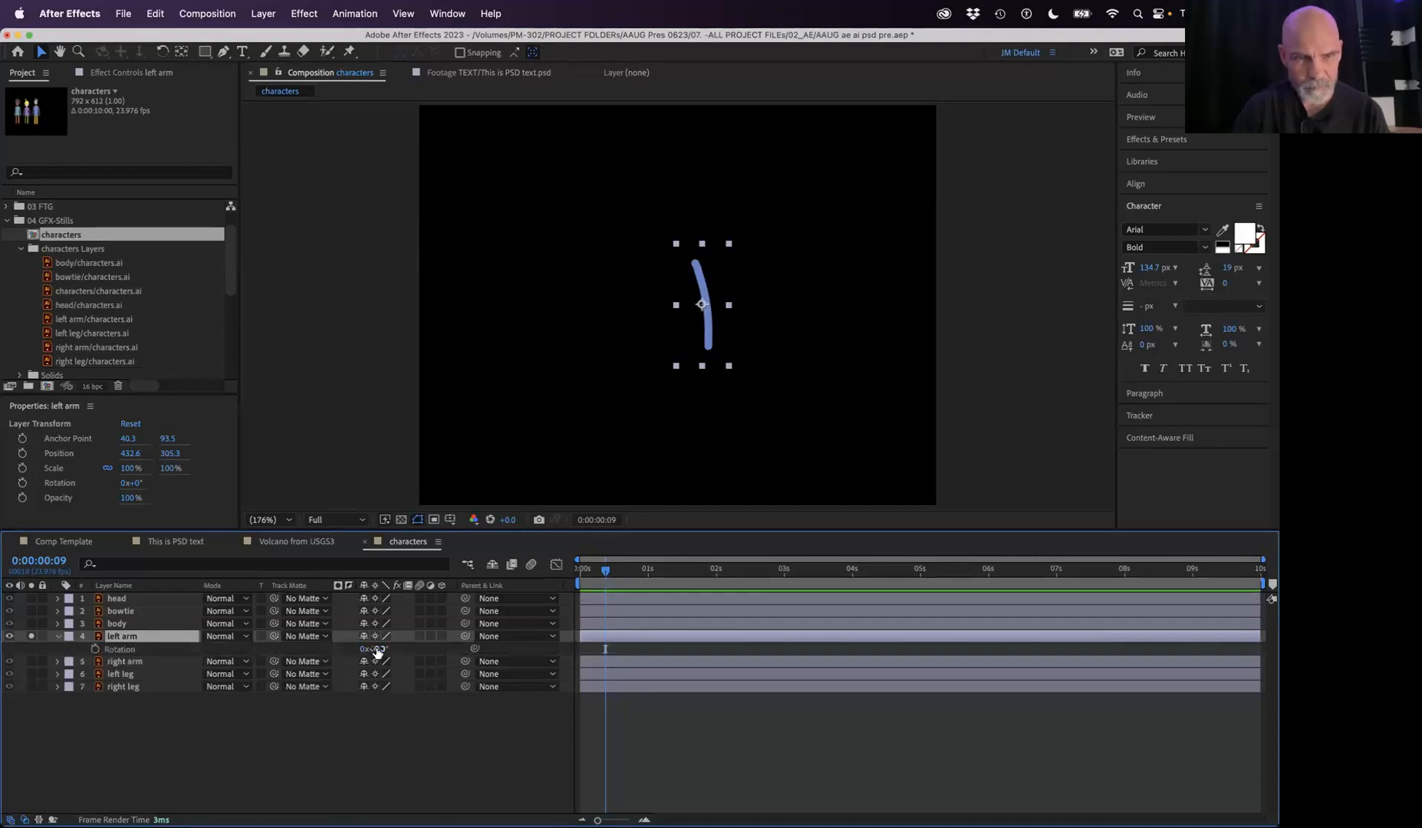
pyautogui.moveTo(375, 649); pyautogui.dragTo(332, 638)
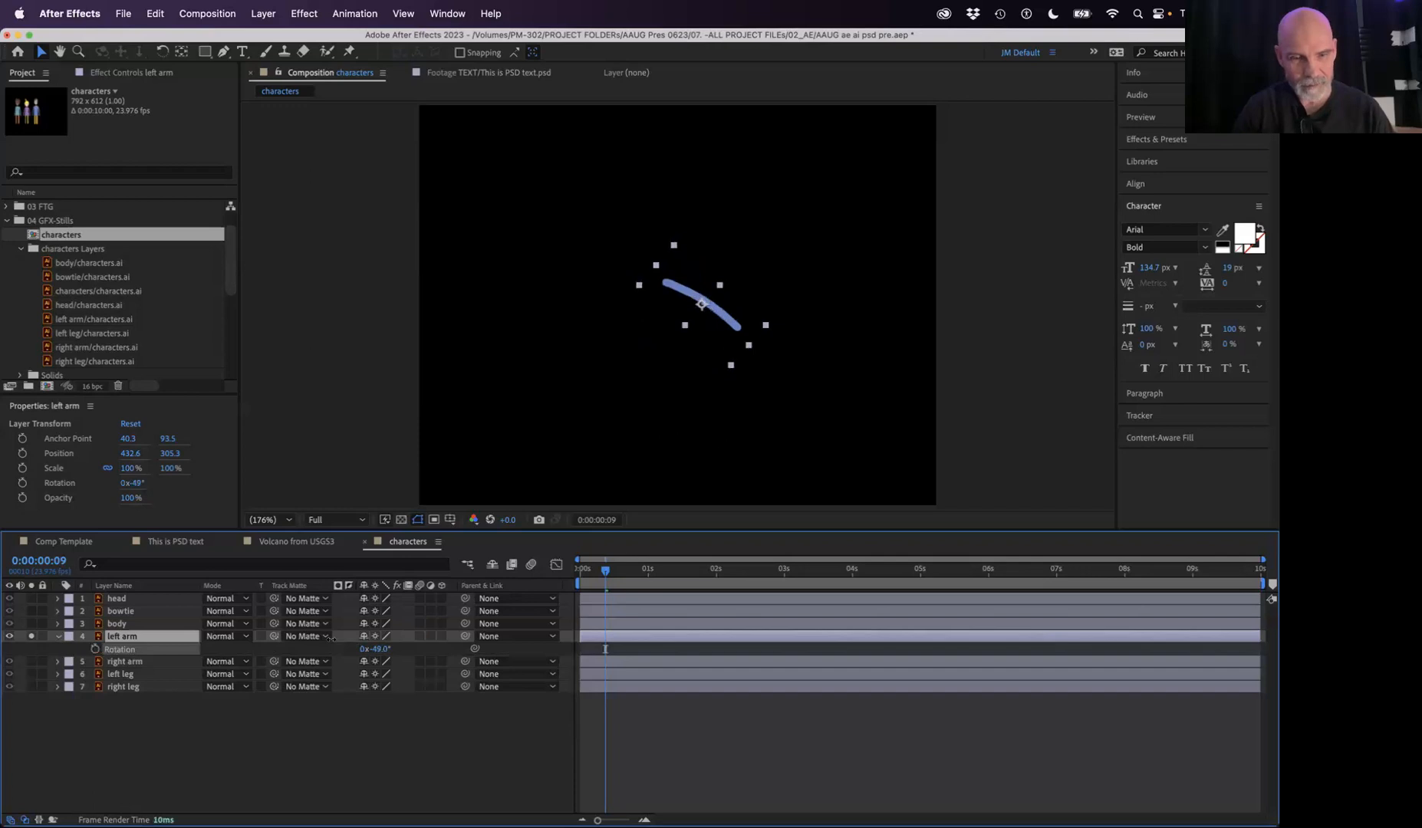
pyautogui.press('super+z')
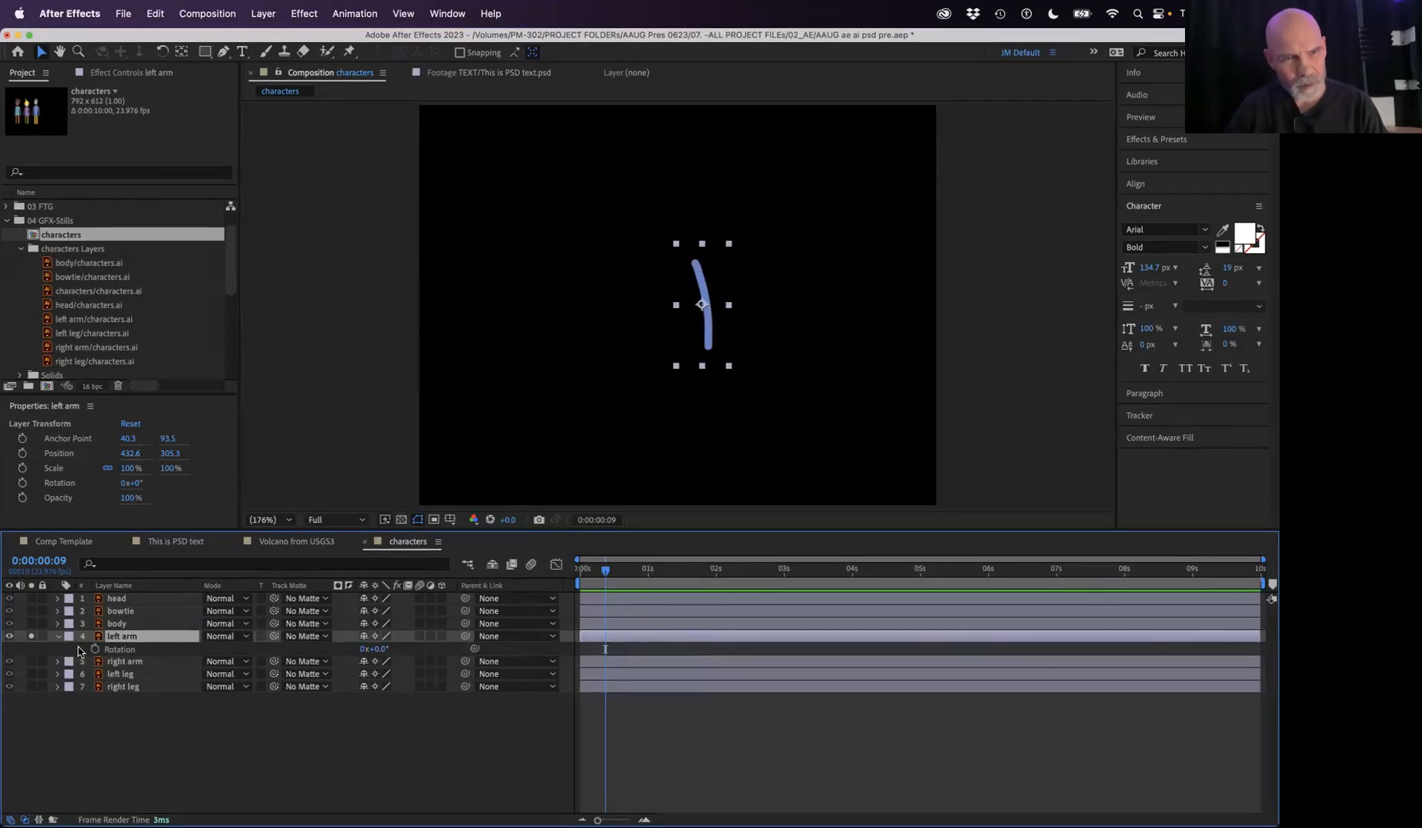
# Step: Expand the left arm's transform properties, try an Anchor Point Y value of 36.5, and undo the change
pyautogui.click(57, 638)
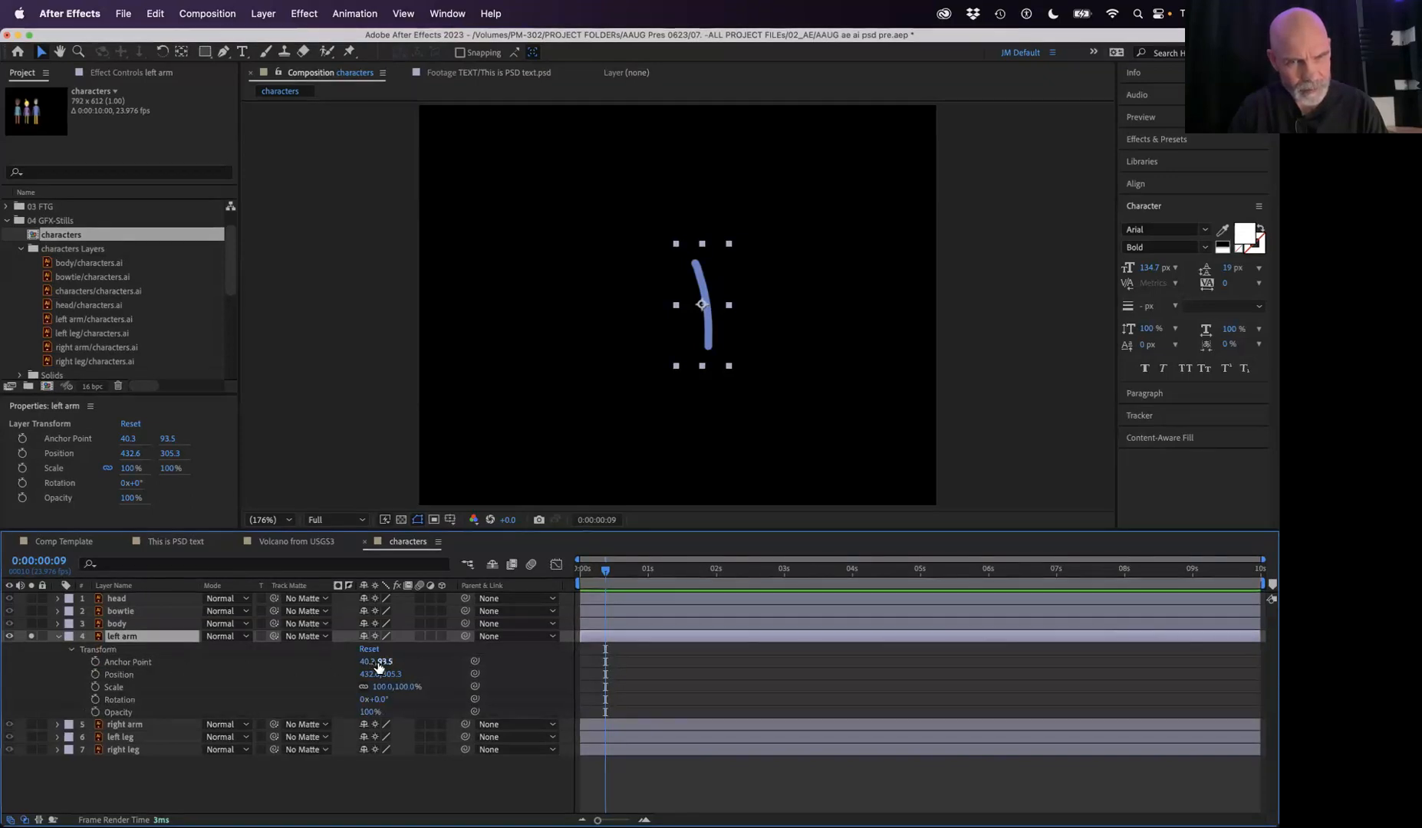
pyautogui.moveTo(386, 661); pyautogui.dragTo(383, 621)
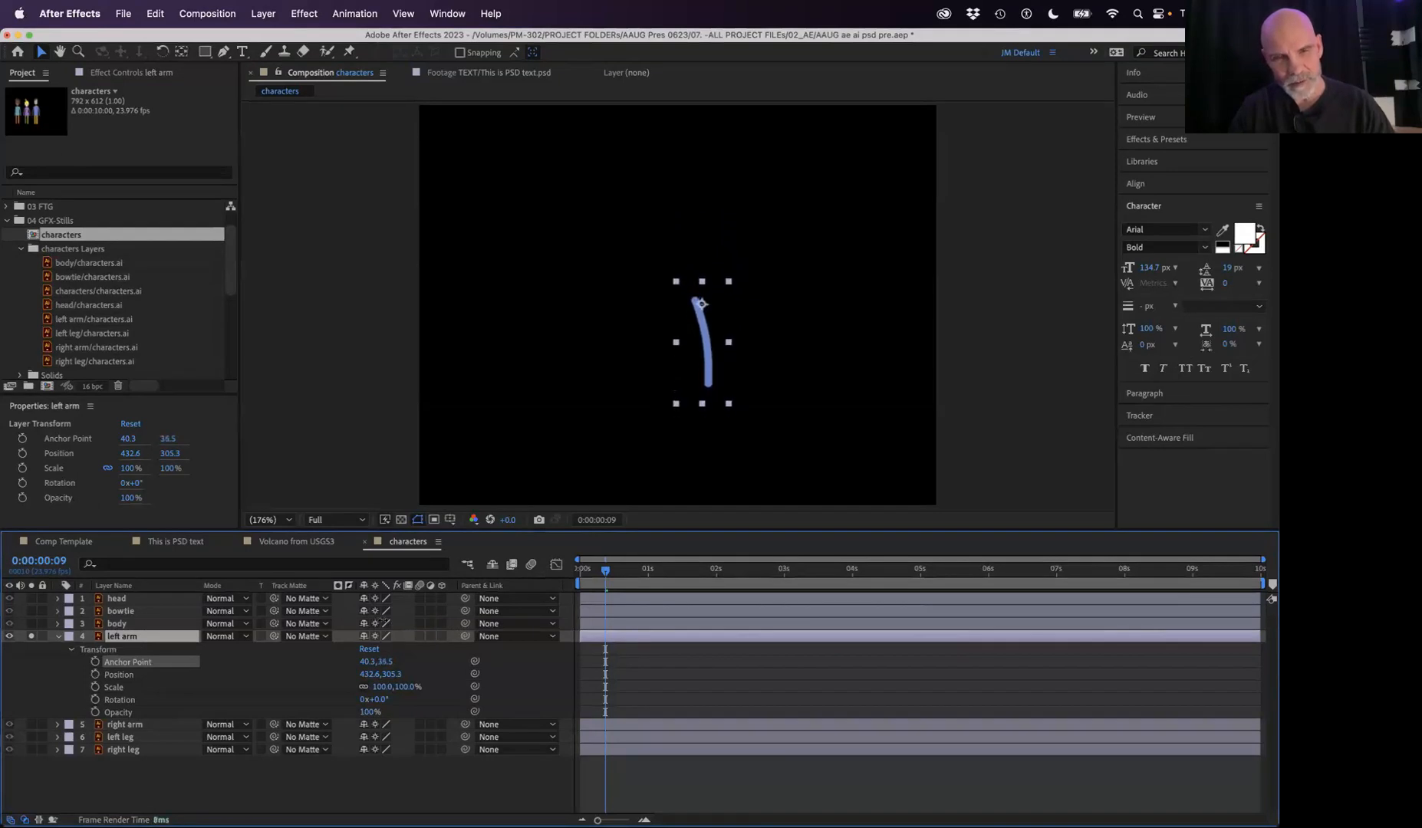
pyautogui.press('super+z')
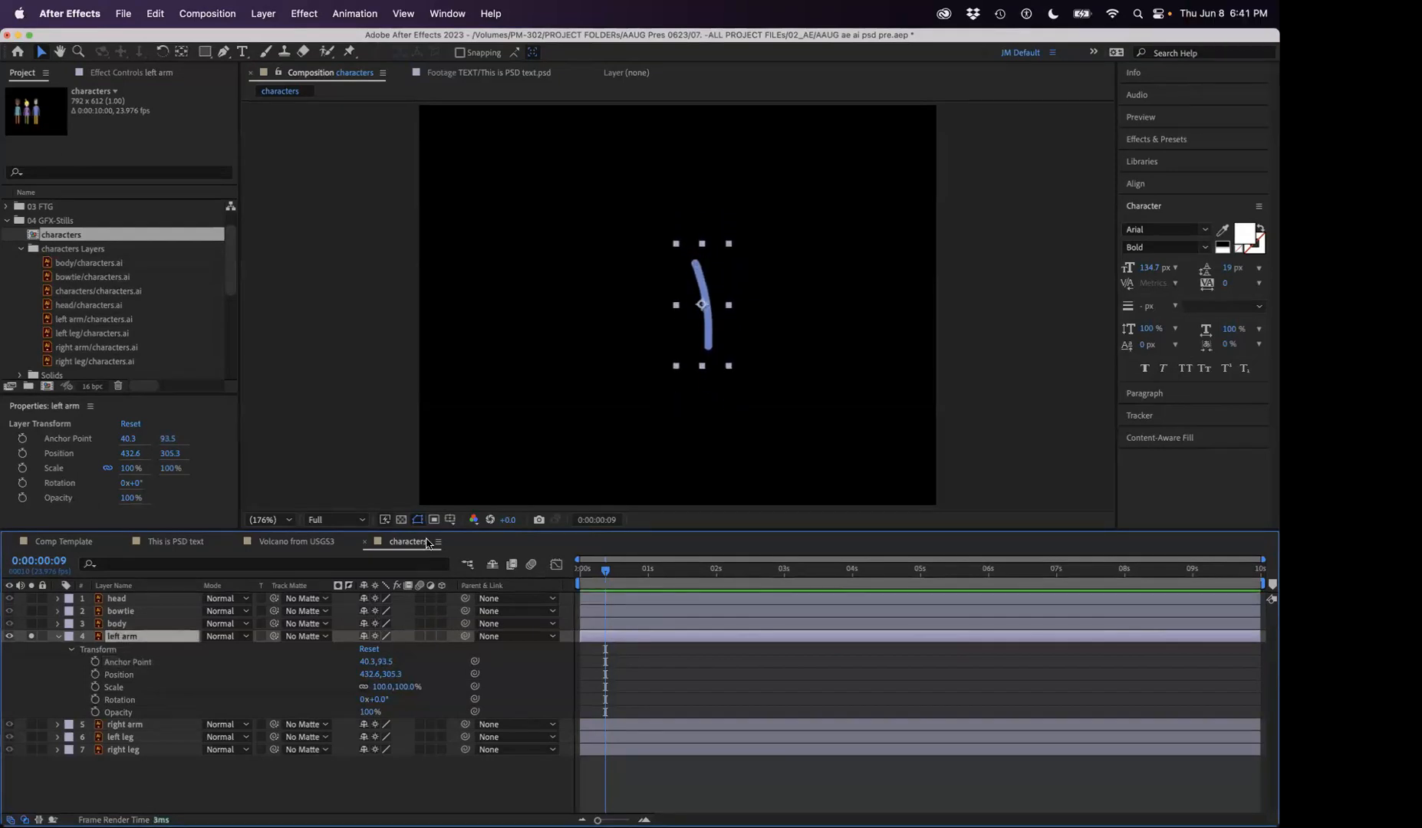
# Step: Move the left arm's anchor point to the shoulder end with the Pan Behind tool, at about 27.7, 25.6, keeping the artwork in place
pyautogui.click(182, 53)
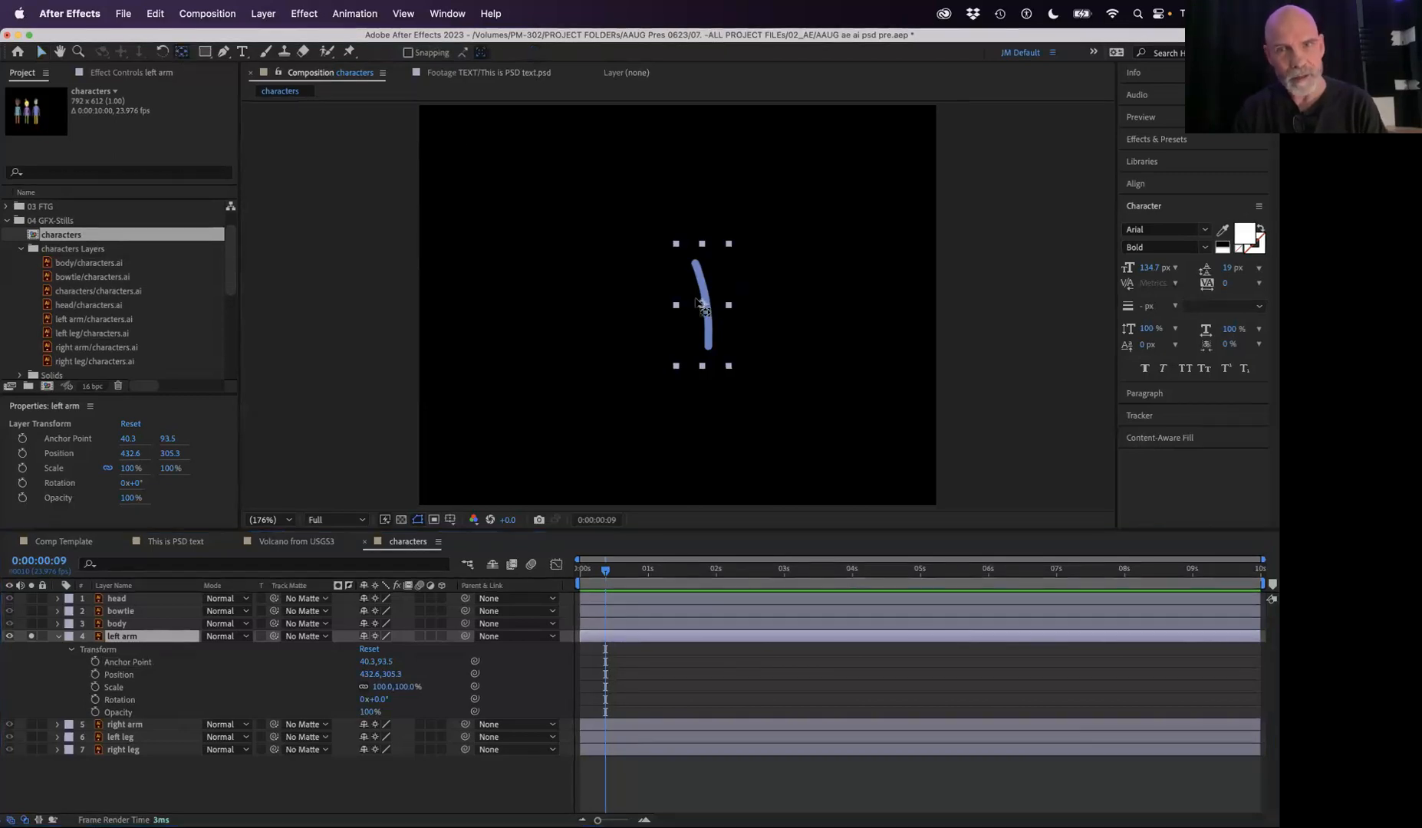
pyautogui.moveTo(700, 304); pyautogui.dragTo(692, 261)
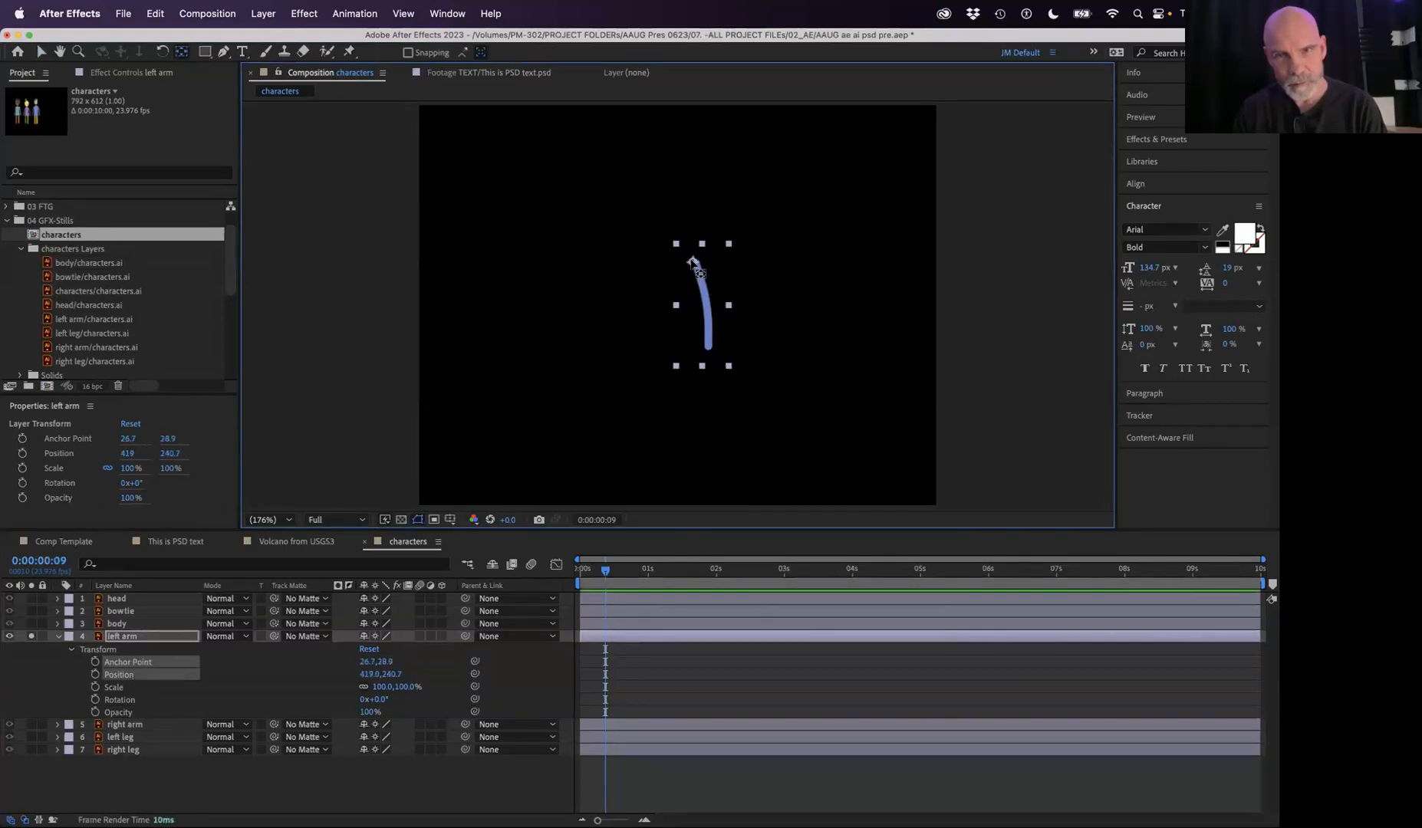
pyautogui.press('.')
pyautogui.press('.')
pyautogui.press('.')
pyautogui.press('.')
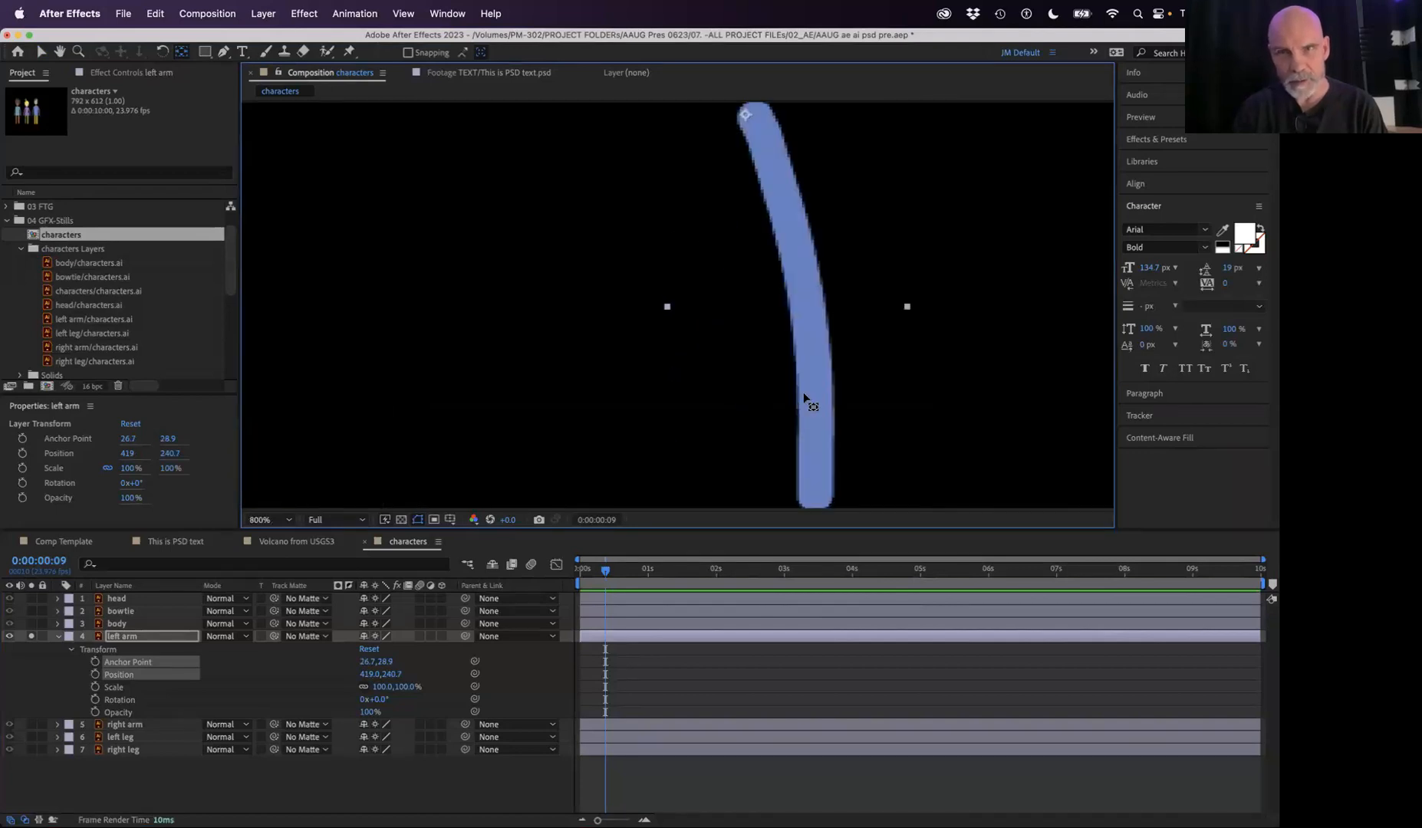
pyautogui.press('space')
pyautogui.moveTo(897, 280); pyautogui.dragTo(844, 365)
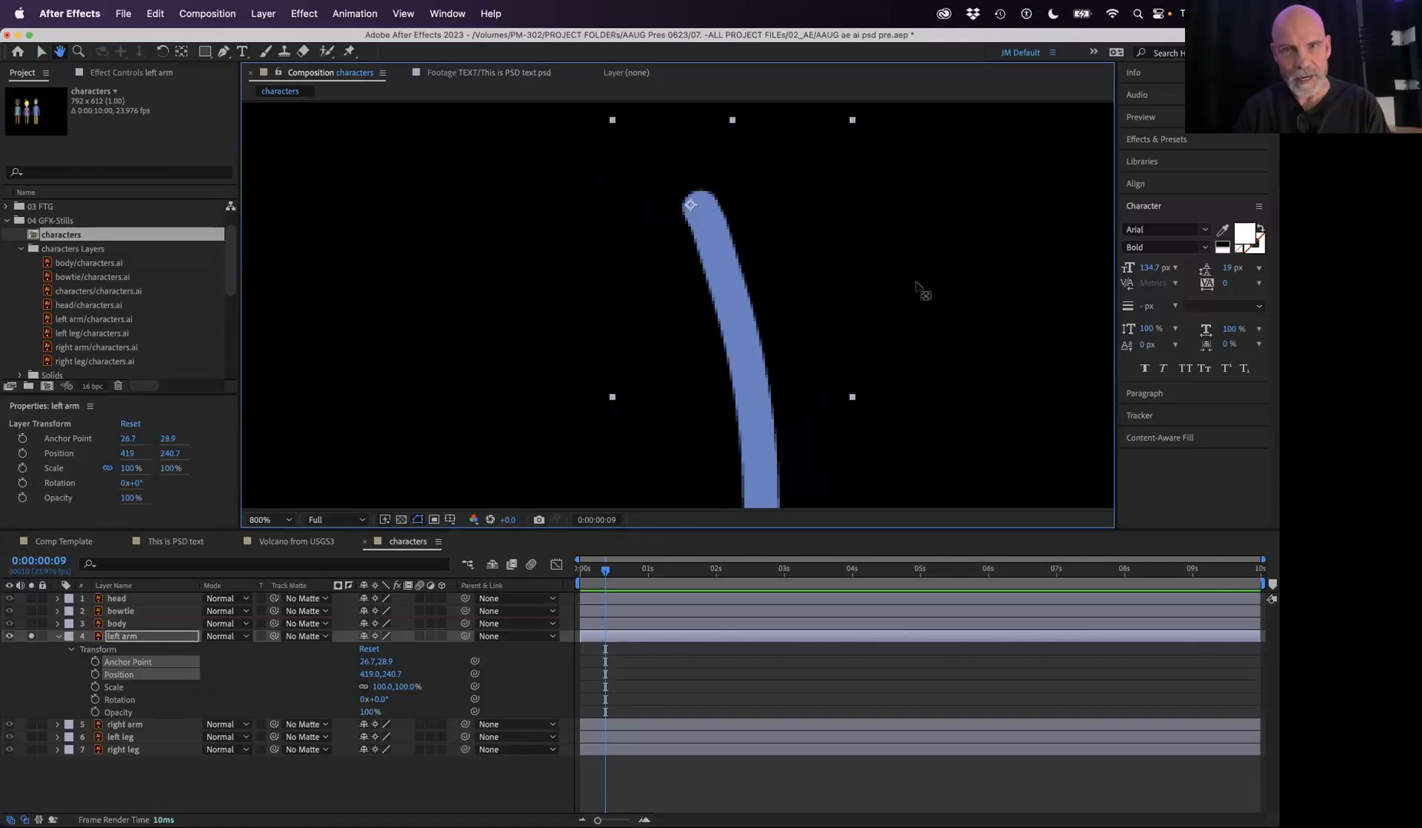
pyautogui.moveTo(914, 279); pyautogui.dragTo(832, 287)
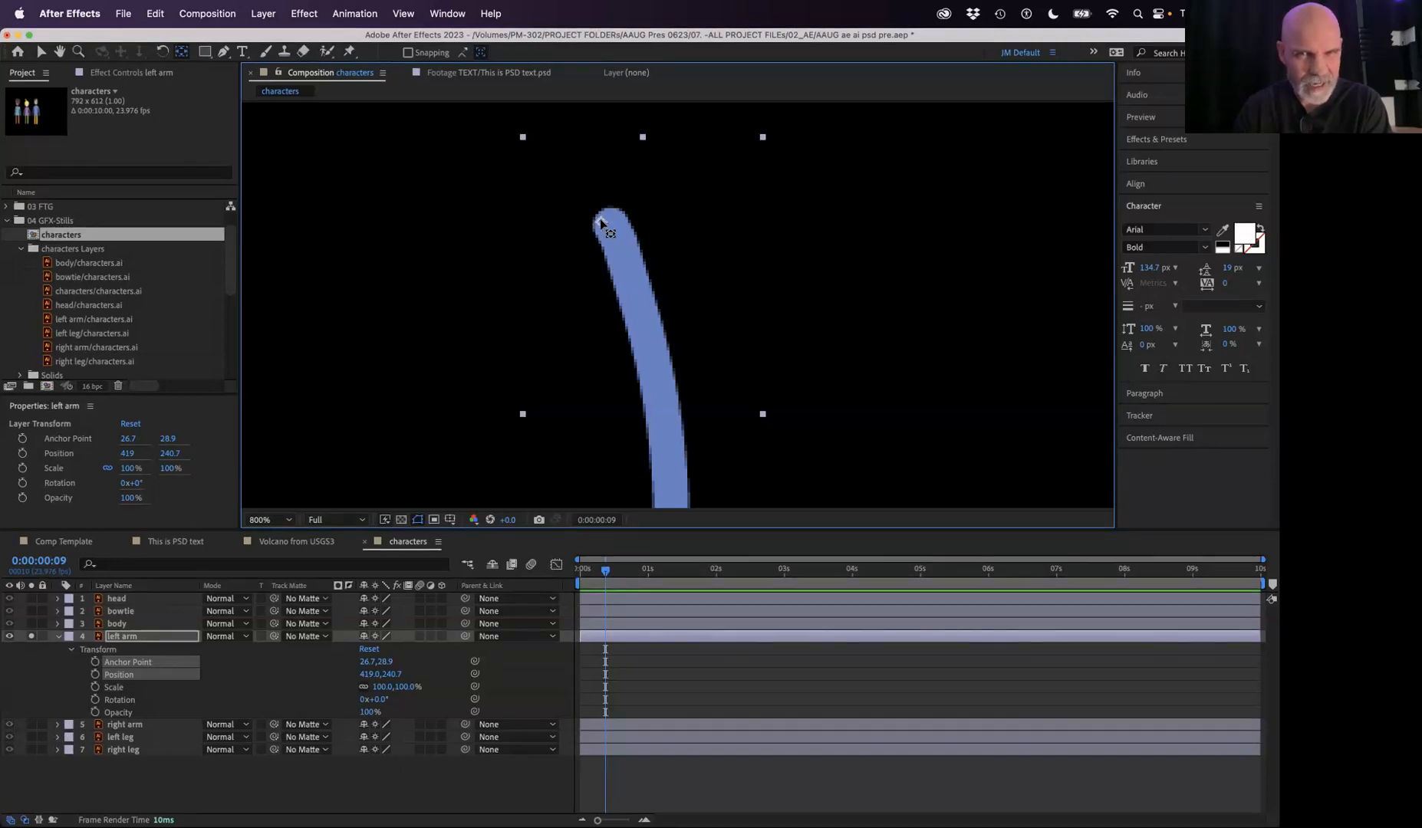
pyautogui.moveTo(601, 222); pyautogui.dragTo(603, 211)
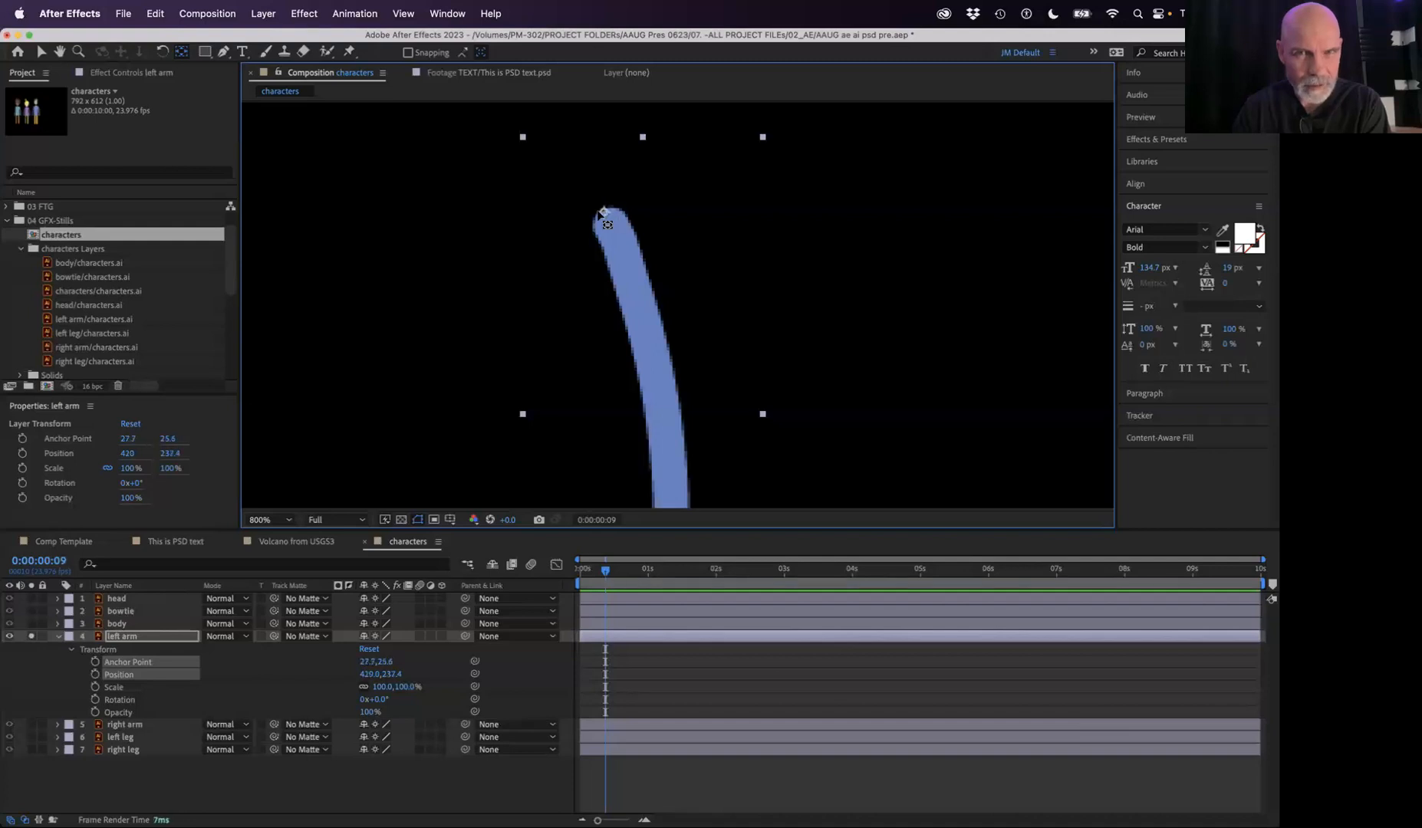
# Step: Fit the composition in the viewer, unsolo the left arm layer, and collapse its properties
pyautogui.click(268, 520)
pyautogui.click(270, 535)
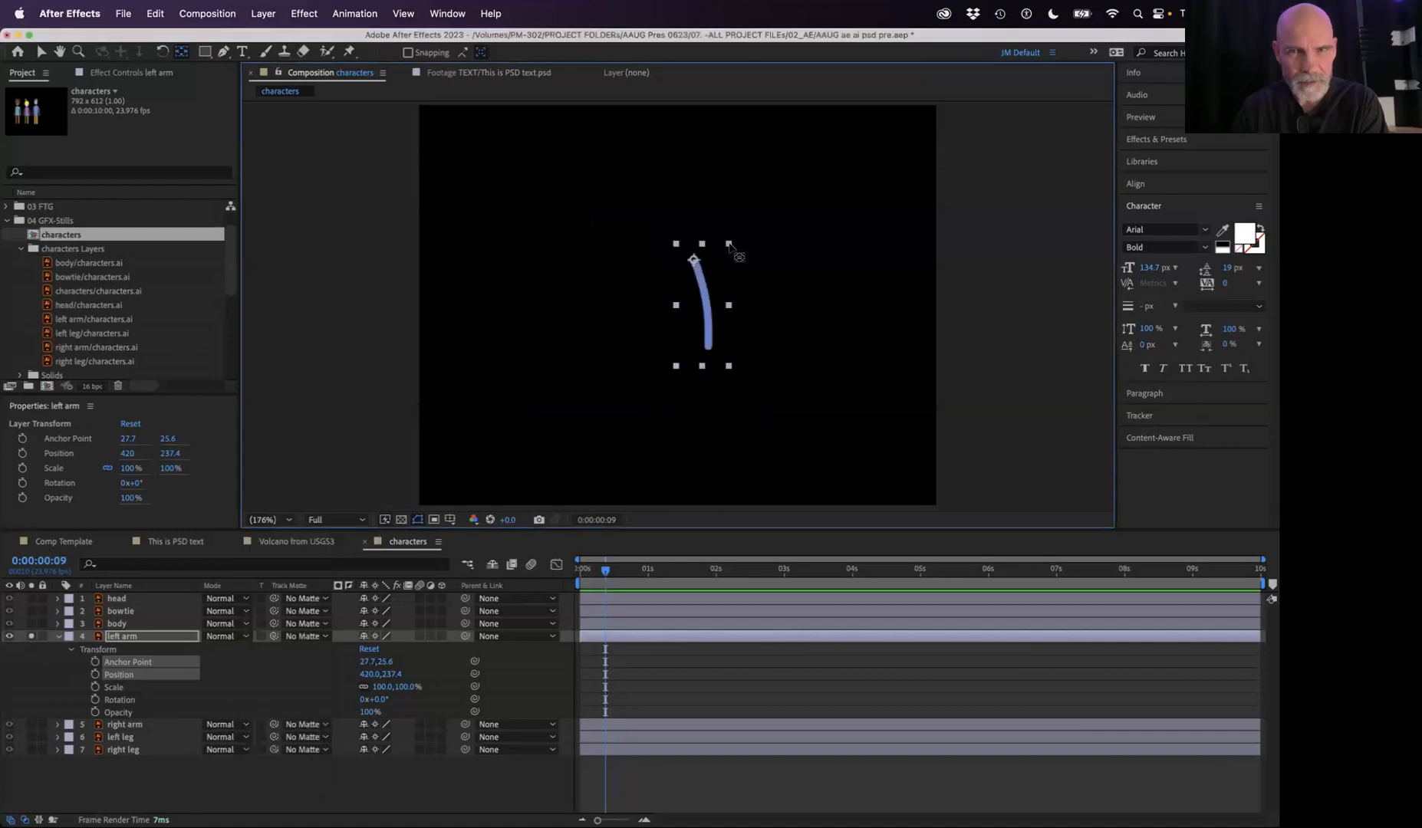
pyautogui.click(32, 637)
pyautogui.click(58, 637)
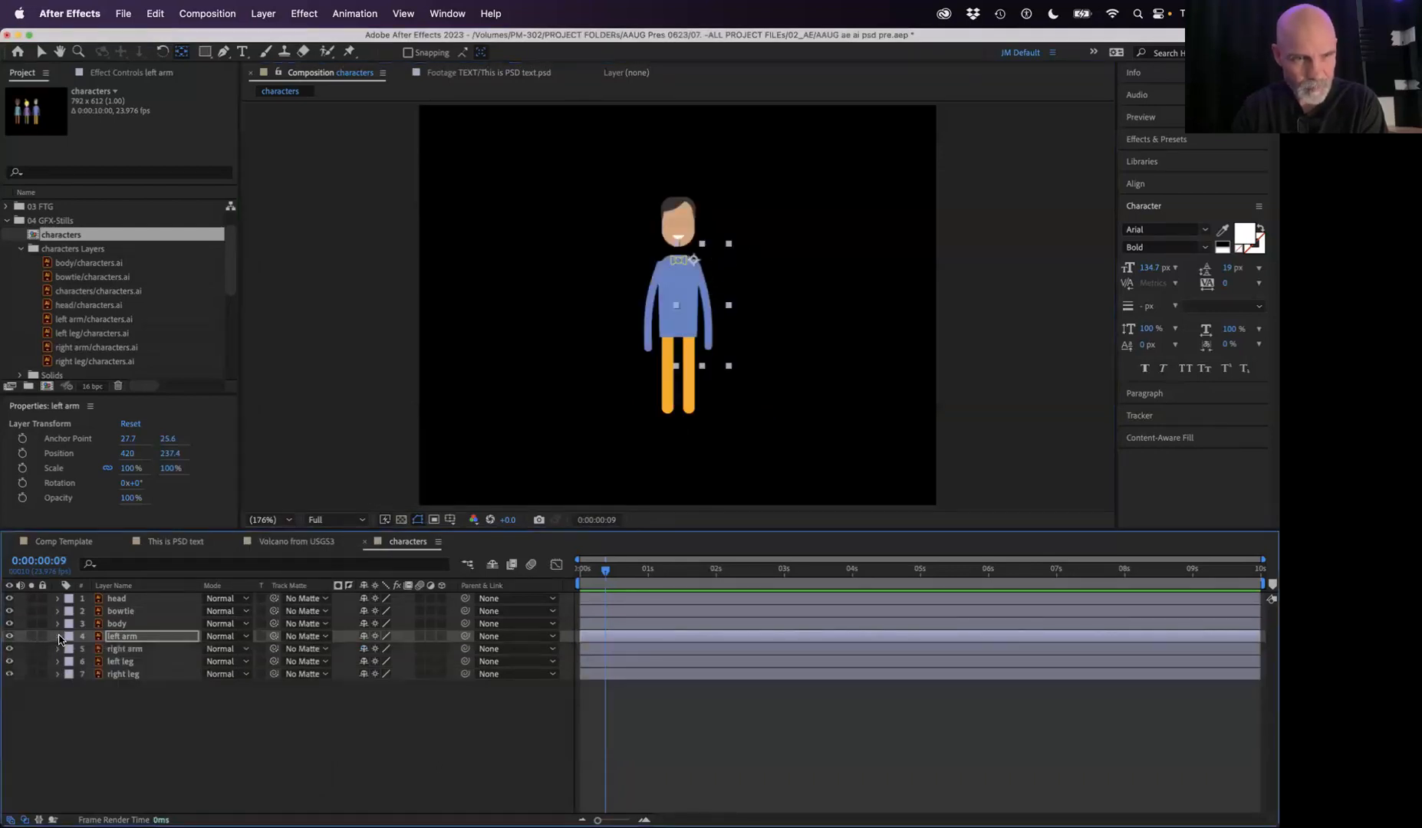
# Step: Keyframe the left arm's Rotation at 0° on the first frame and about -145° at 0:00:01:00 to raise the arm
pyautogui.press('r')
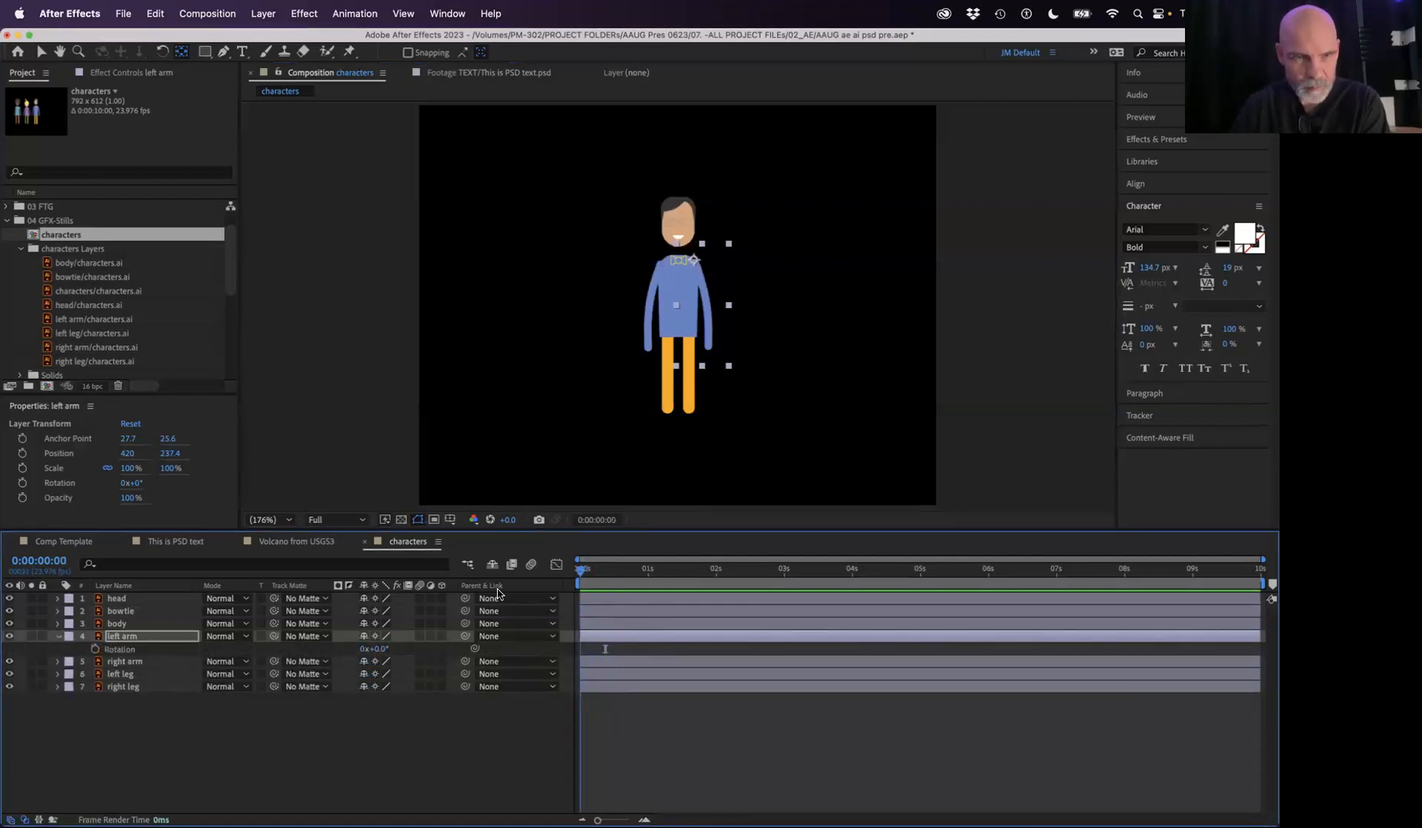
pyautogui.click(94, 649)
pyautogui.moveTo(589, 577); pyautogui.dragTo(648, 576)
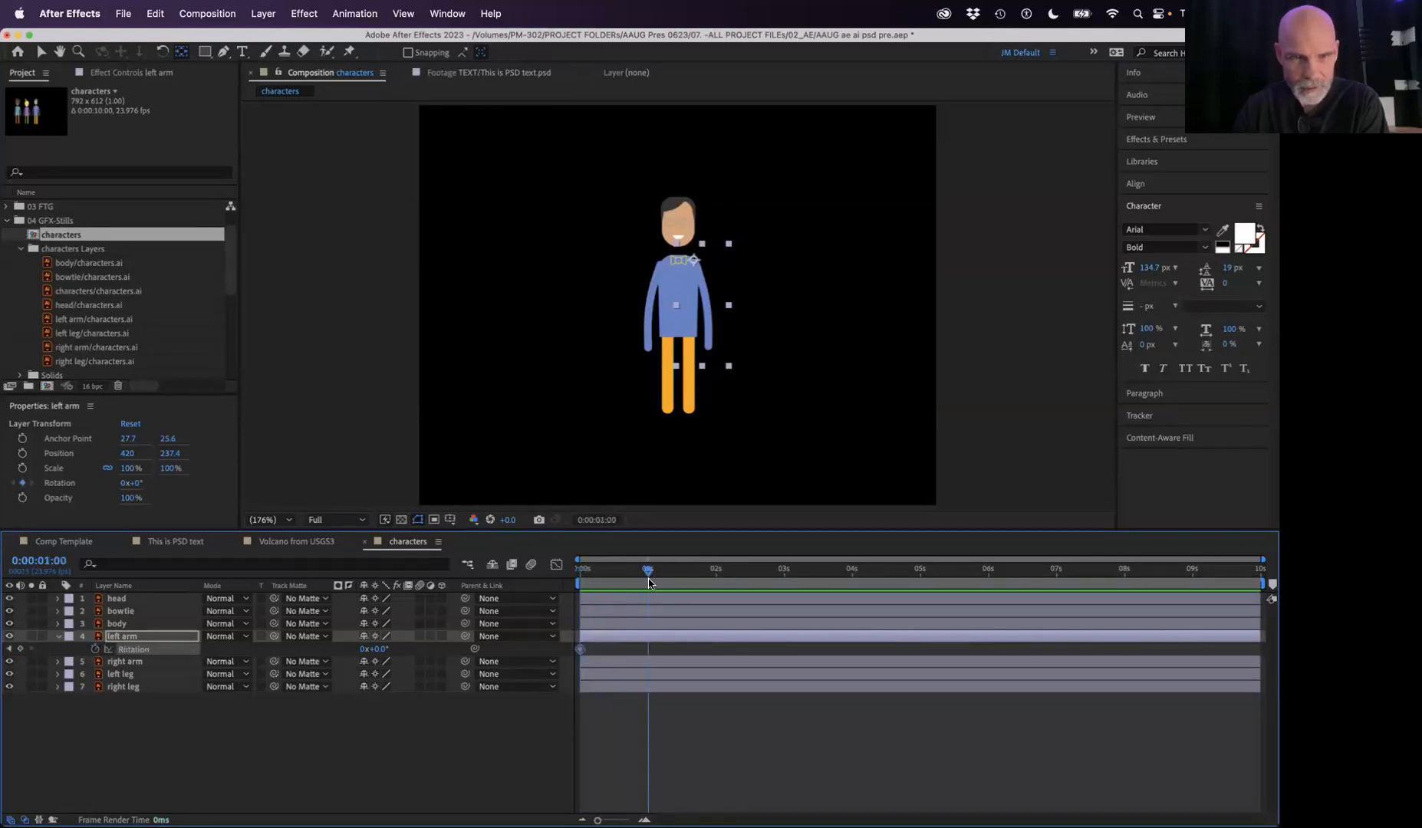
pyautogui.moveTo(372, 650); pyautogui.dragTo(260, 650)
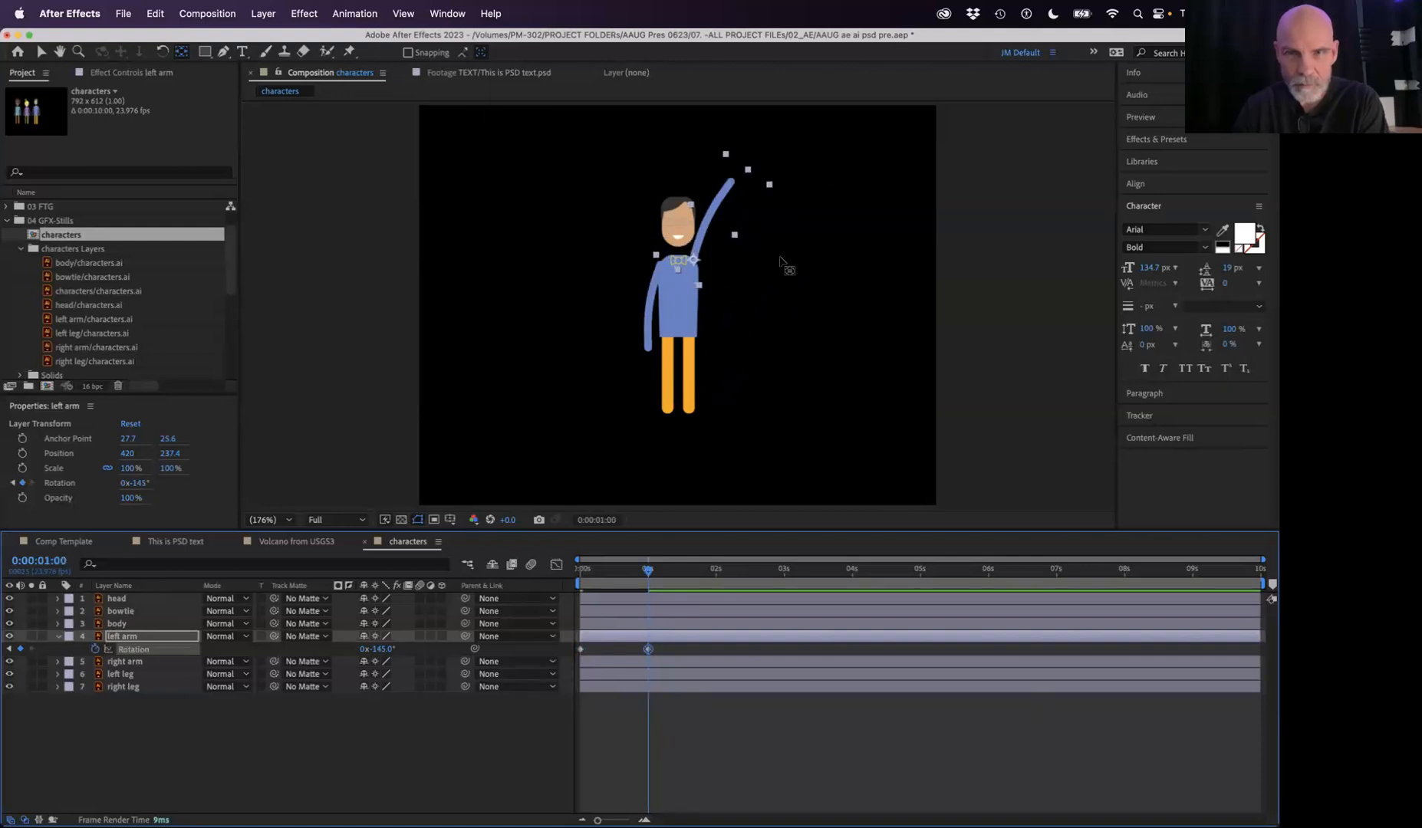
# Step: Use the Rotation tool to keyframe the raised left arm at about -115.3° at 0:00:01:07 and about -128.5° at 0:00:01:16
pyautogui.moveTo(652, 570); pyautogui.dragTo(670, 571)
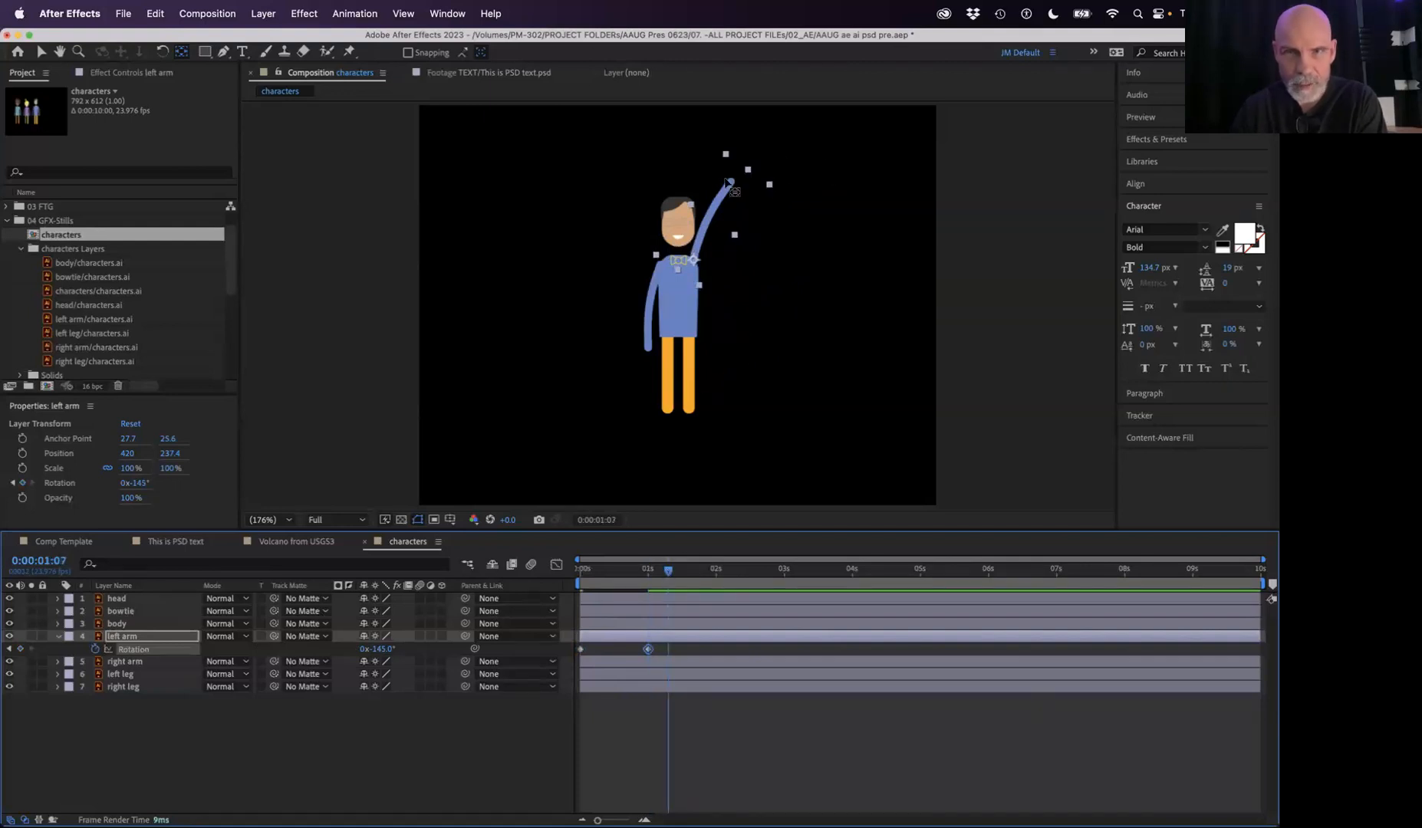
pyautogui.click(723, 205)
pyautogui.press('w')
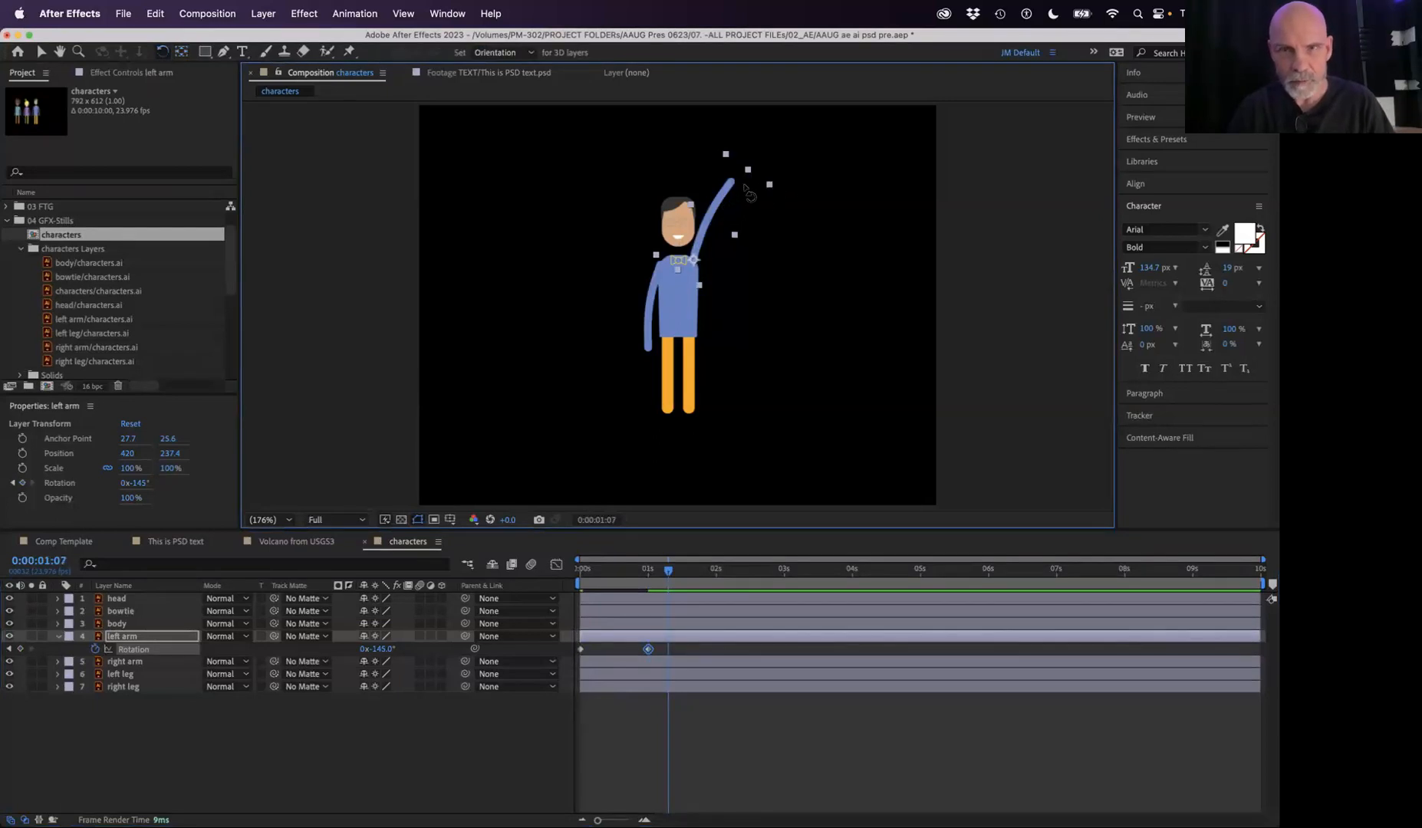
pyautogui.moveTo(748, 190); pyautogui.dragTo(774, 232)
pyautogui.moveTo(668, 571); pyautogui.dragTo(694, 574)
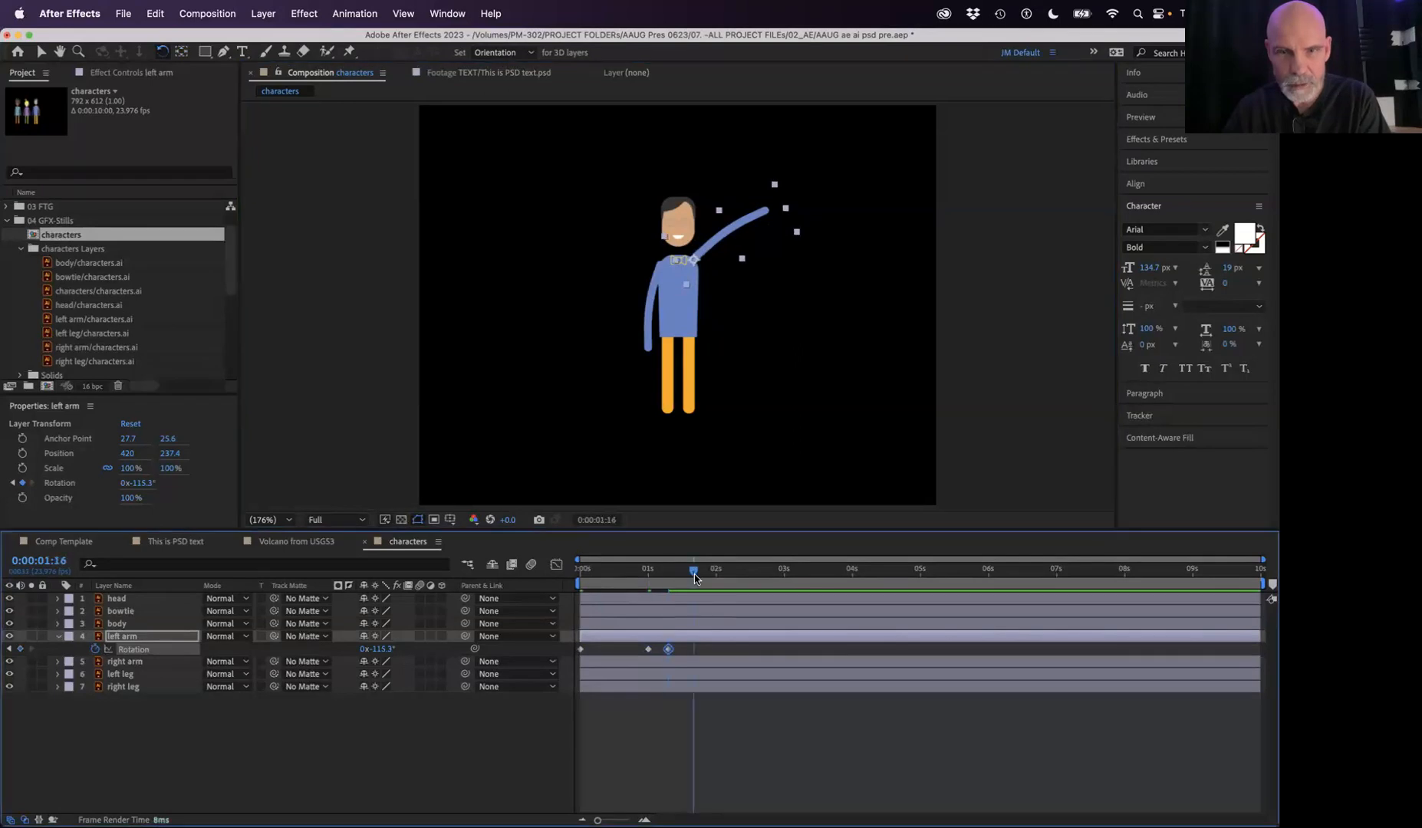
pyautogui.moveTo(775, 221); pyautogui.dragTo(759, 204)
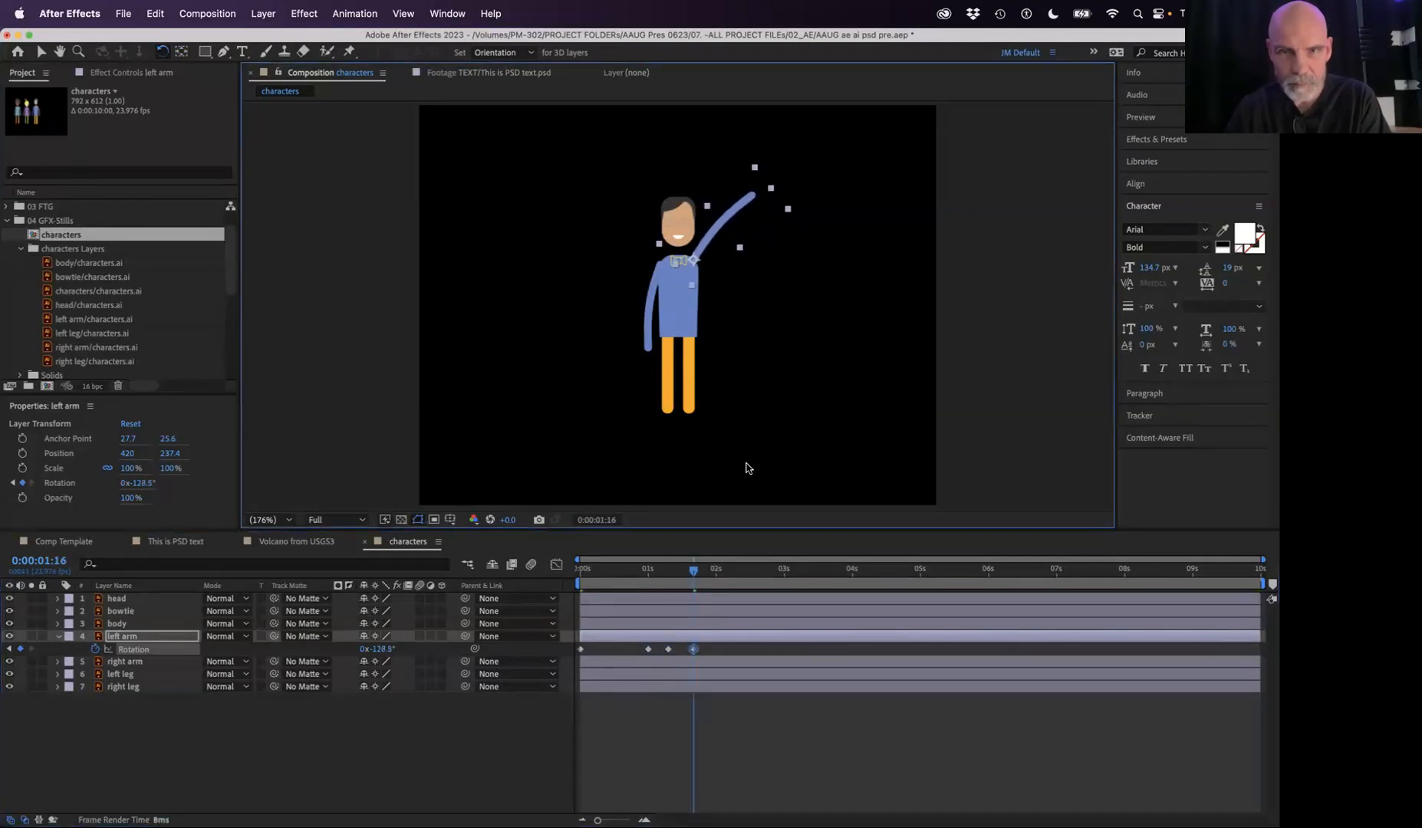
# Step: Continue the wave by lowering the left arm at 0:00:02:01 and raising it to about -125° at 0:00:02:13
pyautogui.click(719, 569)
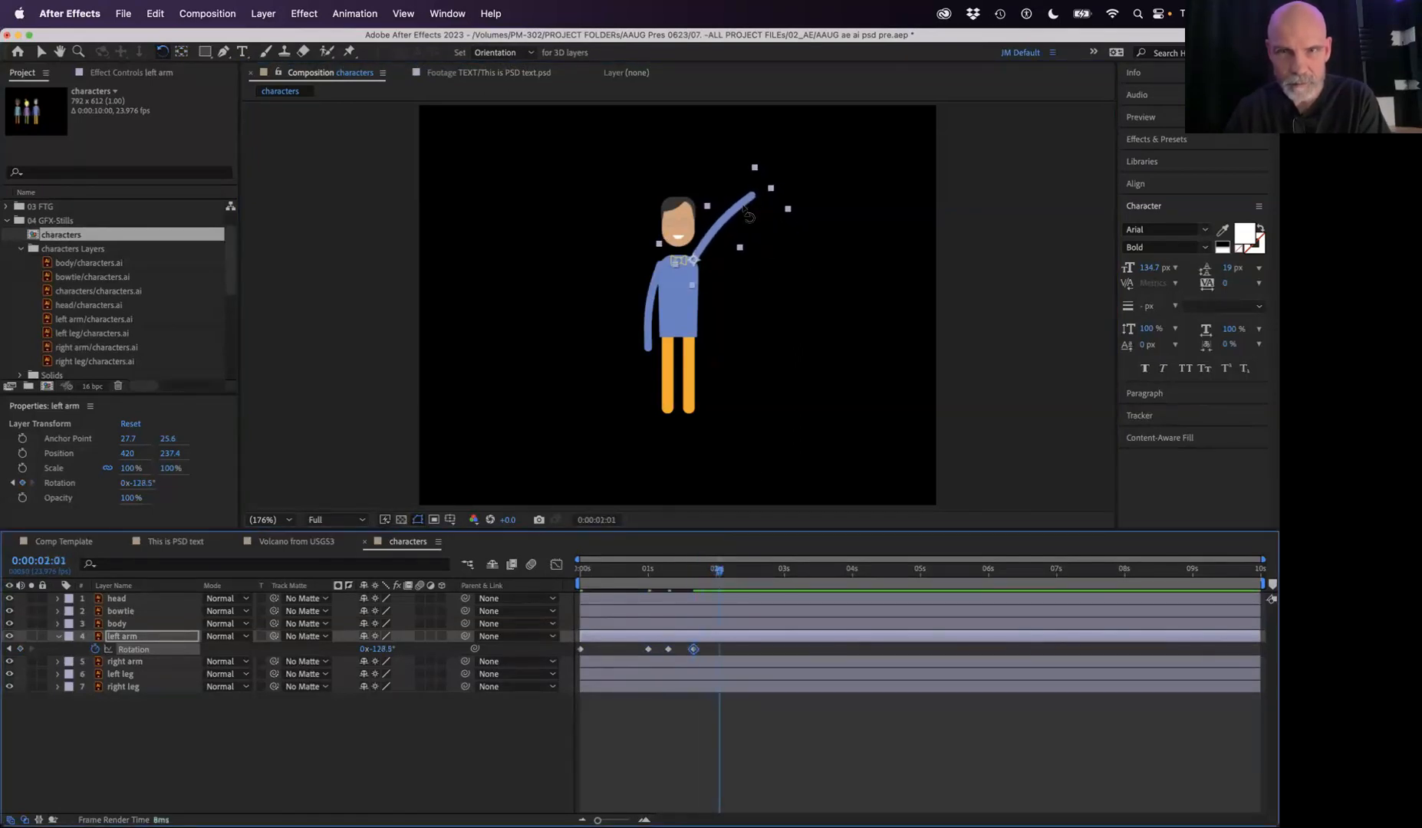
pyautogui.press('.')
pyautogui.moveTo(745, 209); pyautogui.dragTo(758, 254)
pyautogui.moveTo(719, 578); pyautogui.dragTo(753, 578)
pyautogui.moveTo(762, 216); pyautogui.dragTo(744, 203)
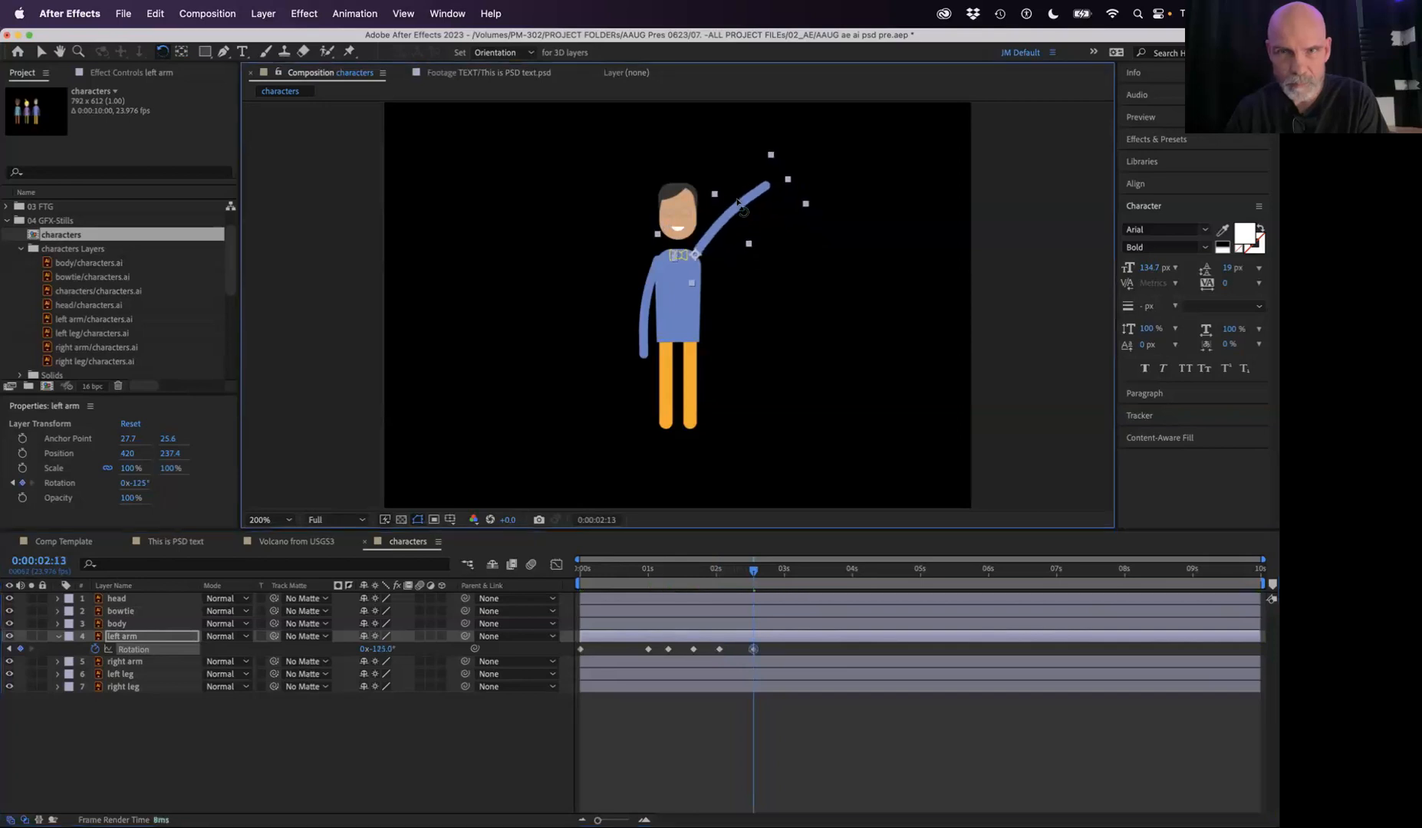
# Step: Set the left arm's Rotation to 0° at 0:00:03:20 and preview the wave from the first frame
pyautogui.moveTo(754, 573); pyautogui.dragTo(840, 575)
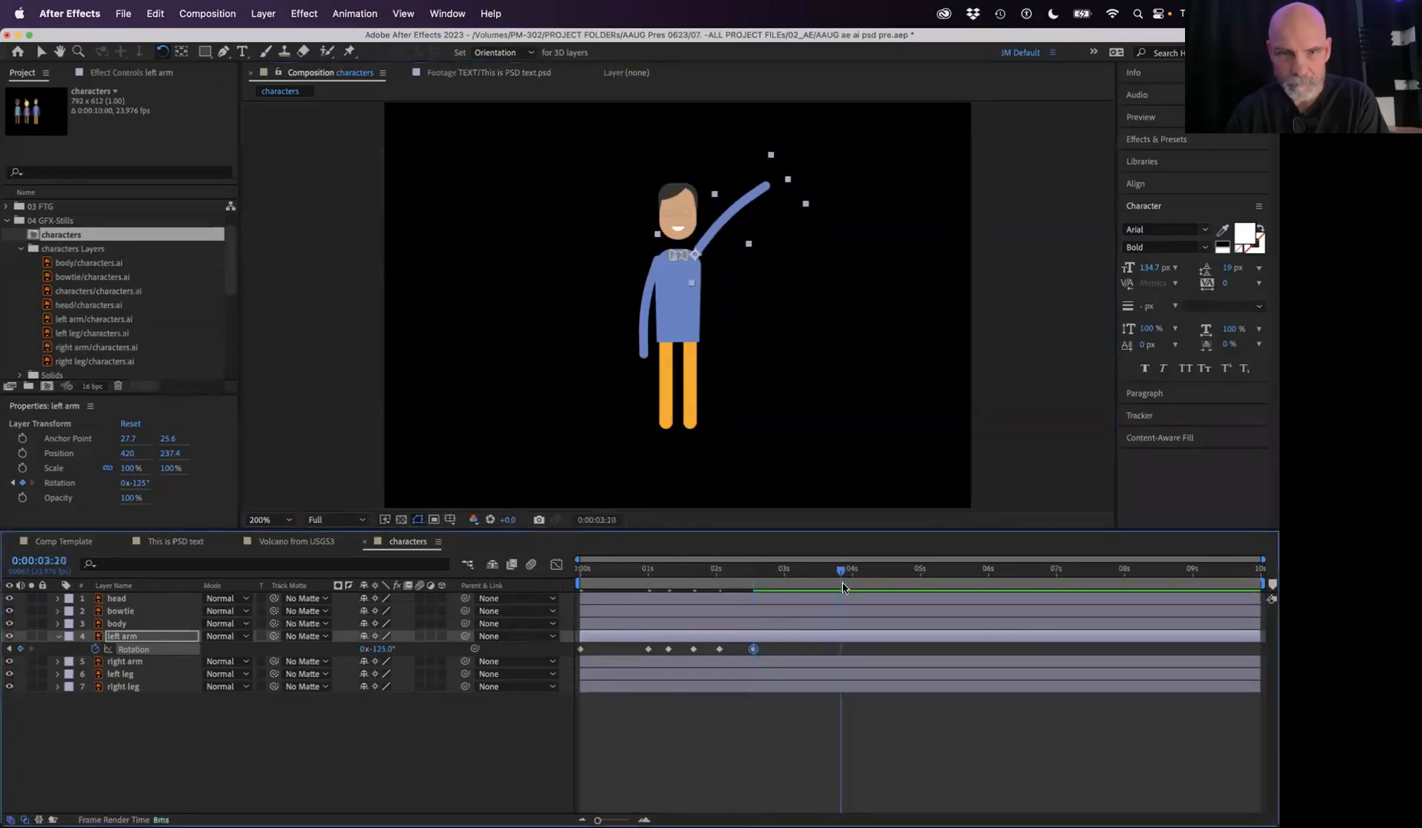
pyautogui.click(381, 648)
pyautogui.write('0')
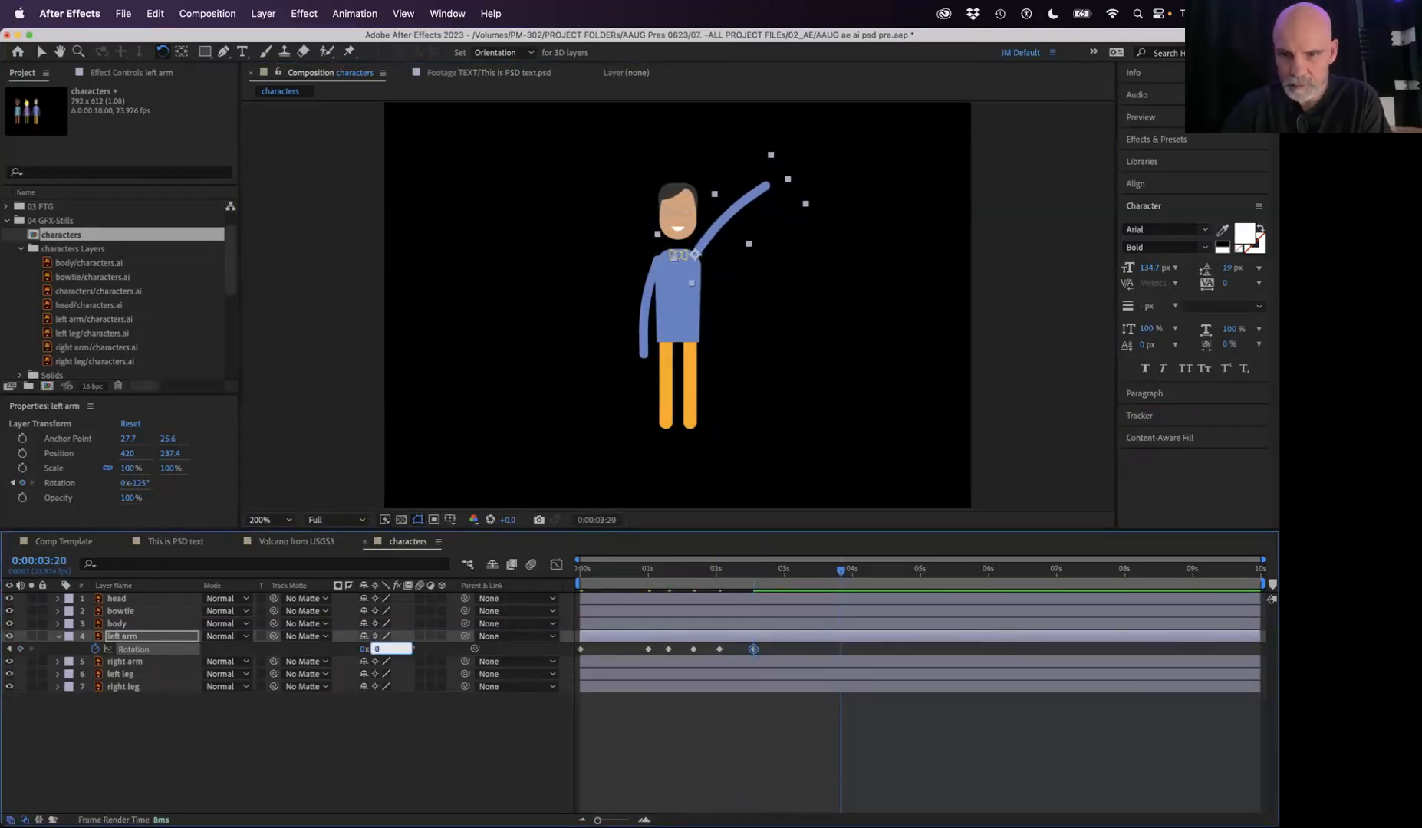
pyautogui.press('Return')
pyautogui.press('Home')
pyautogui.press('space')
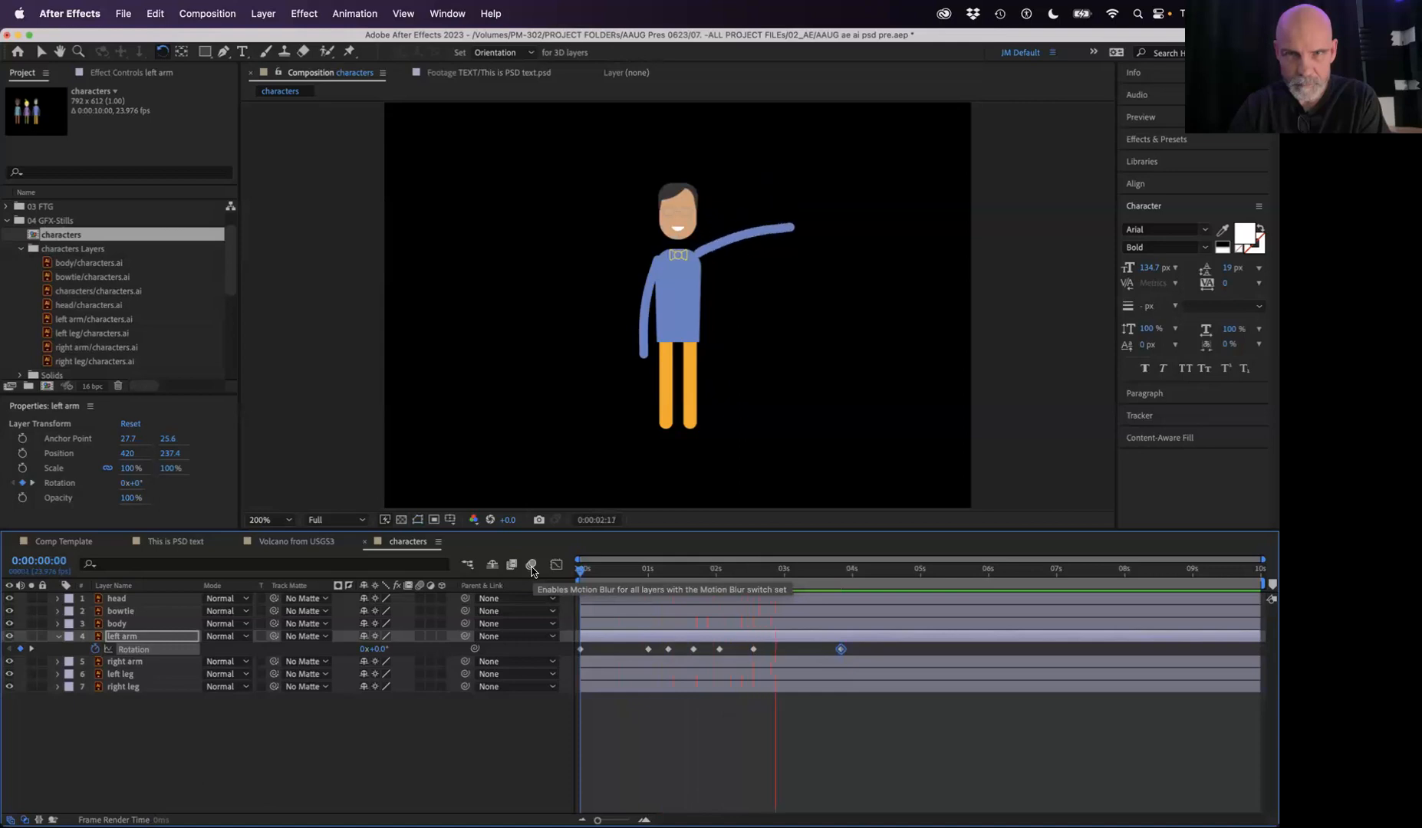
pyautogui.press('space')
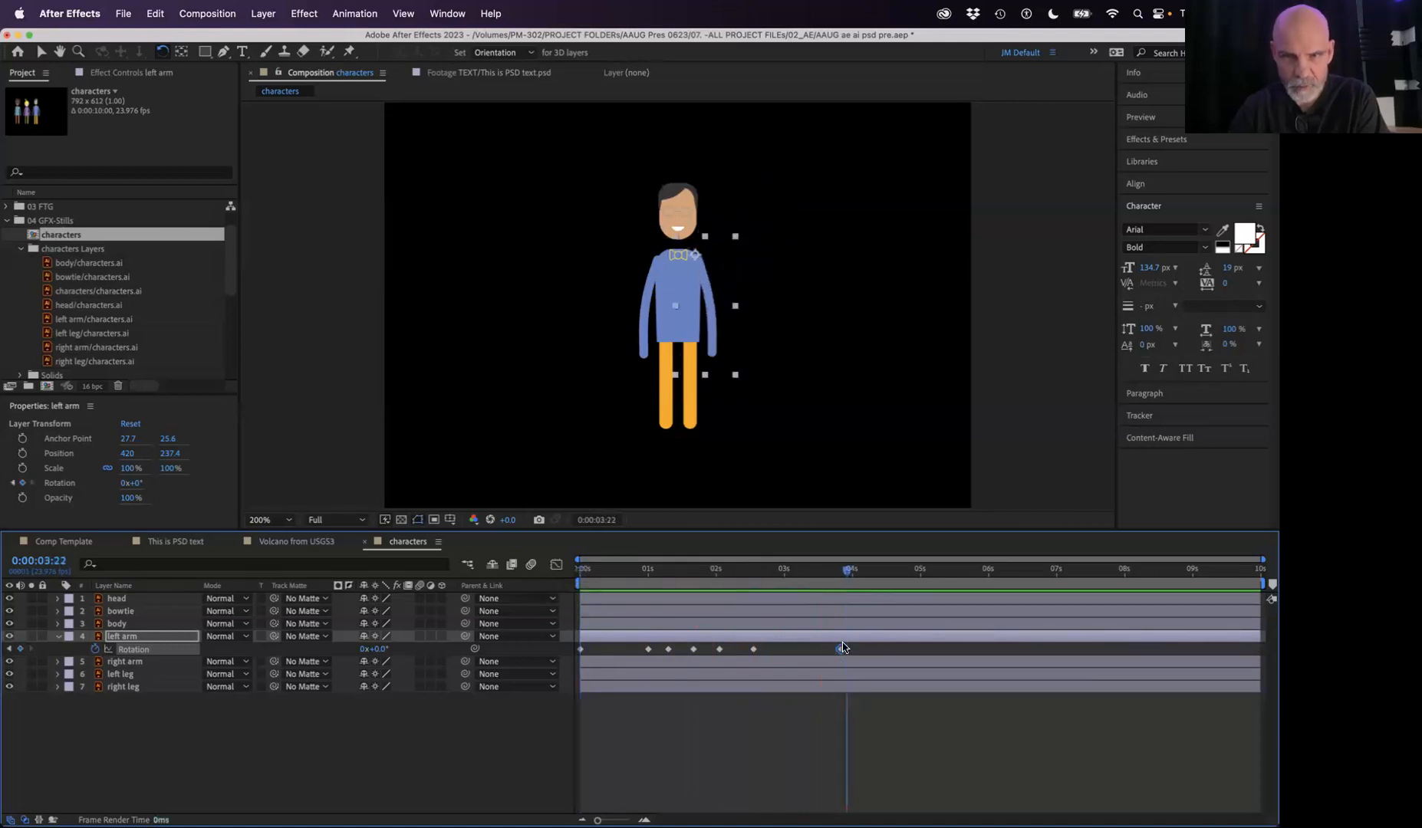
# Step: Compress the left arm's Rotation keyframes proportionally so the last one lands at 0:00:02:05, and preview the faster wave from the start
pyautogui.moveTo(841, 651); pyautogui.dragTo(613, 654)
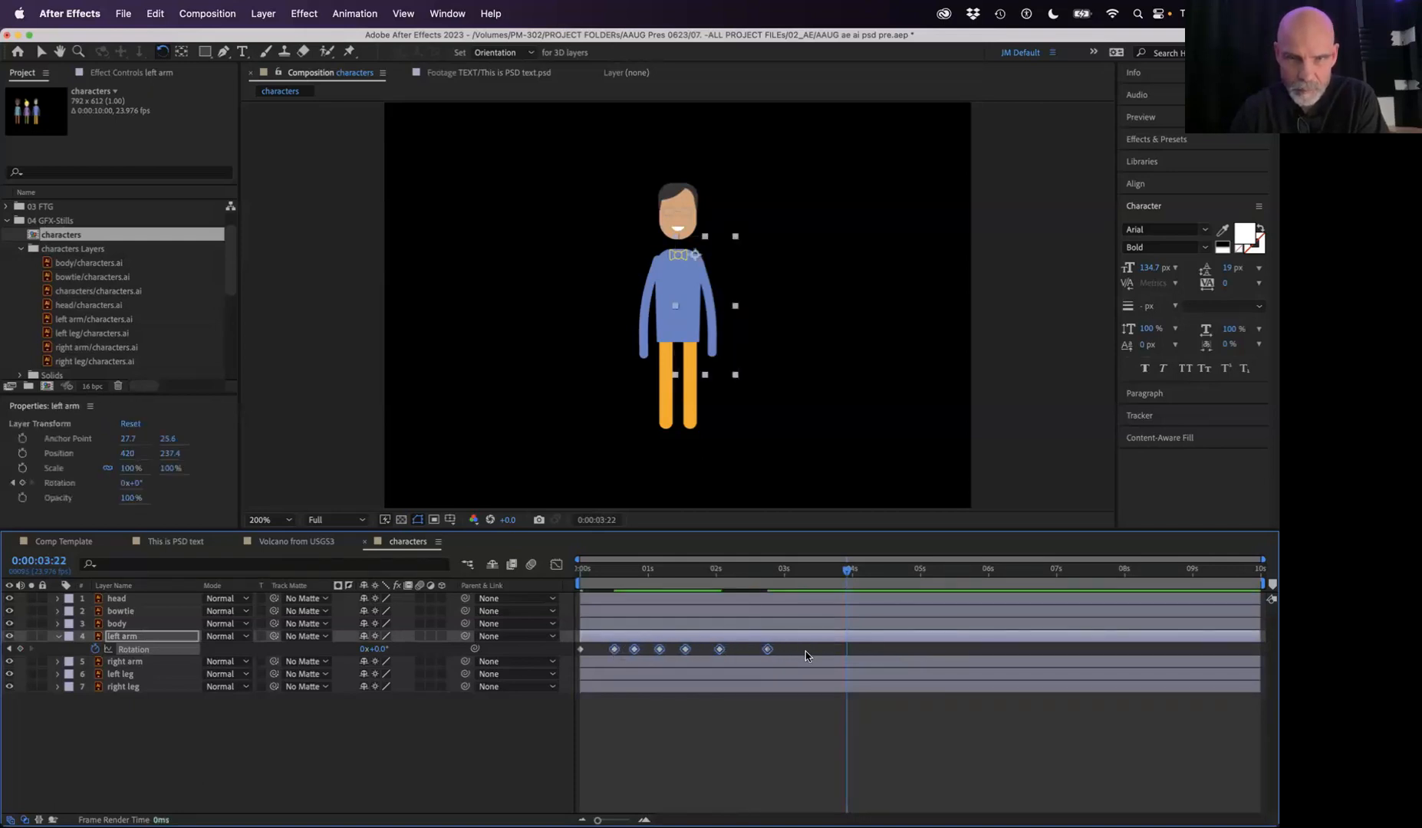
pyautogui.moveTo(807, 652); pyautogui.dragTo(559, 652)
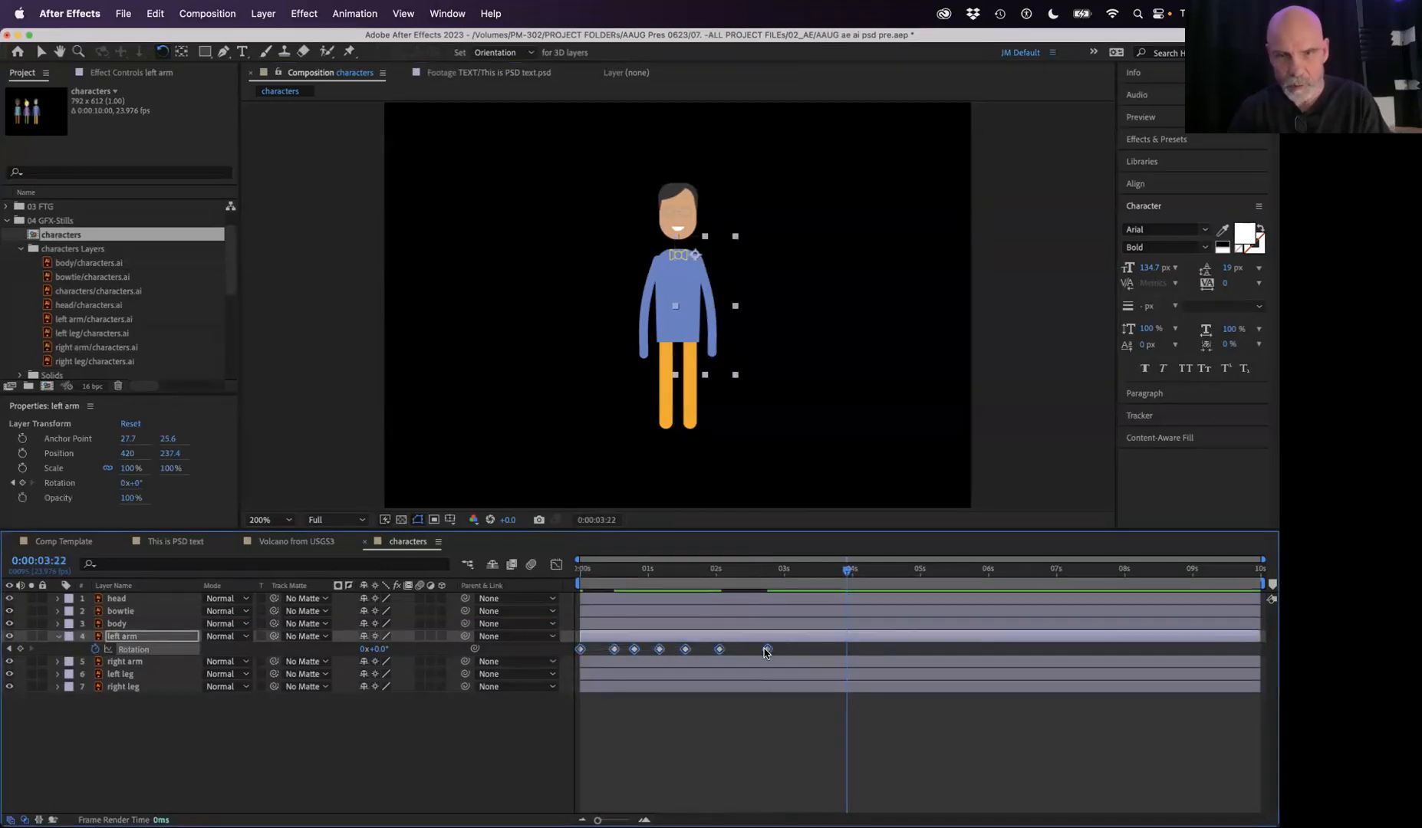
pyautogui.moveTo(766, 653); pyautogui.dragTo(728, 657)
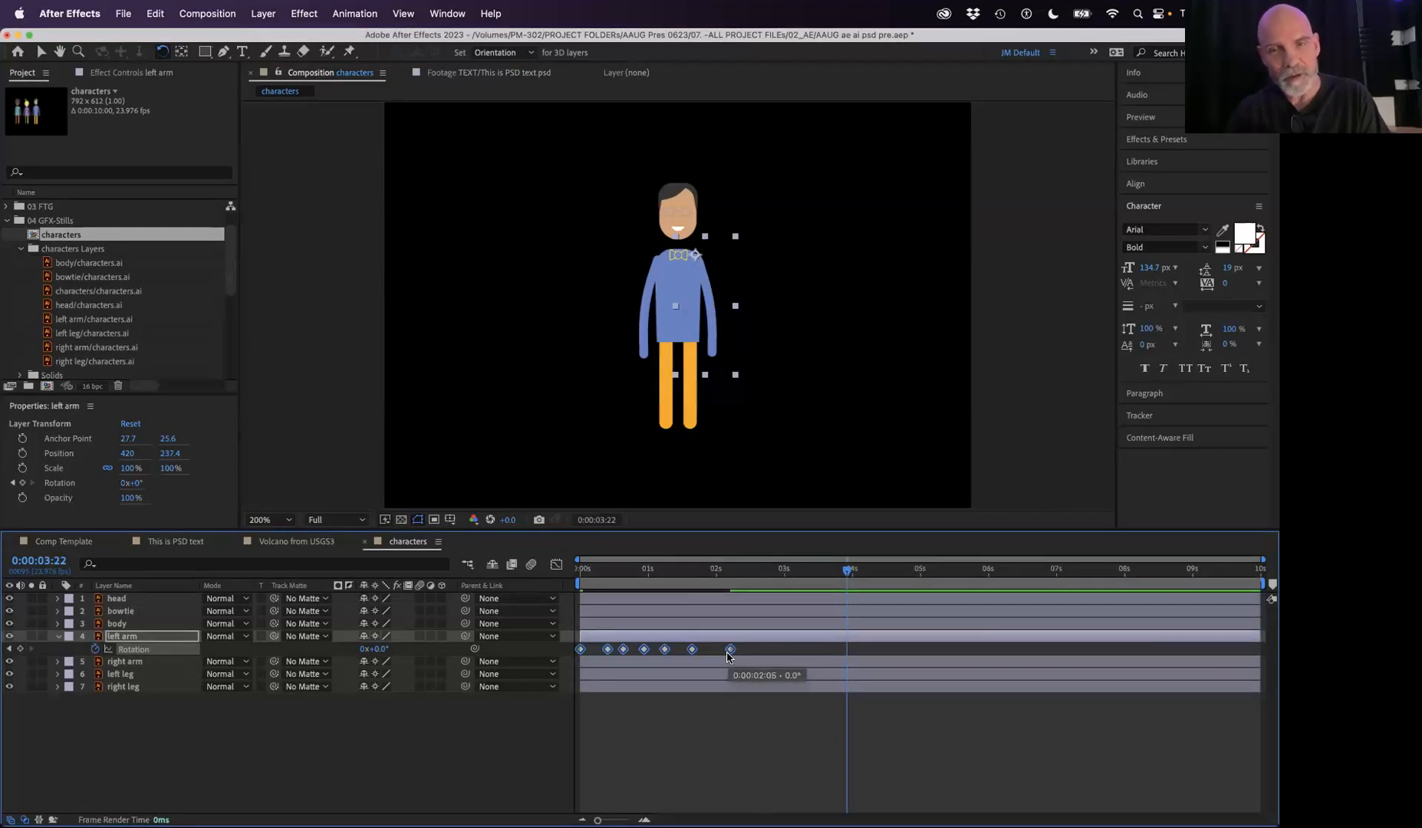
pyautogui.moveTo(729, 569); pyautogui.dragTo(545, 574)
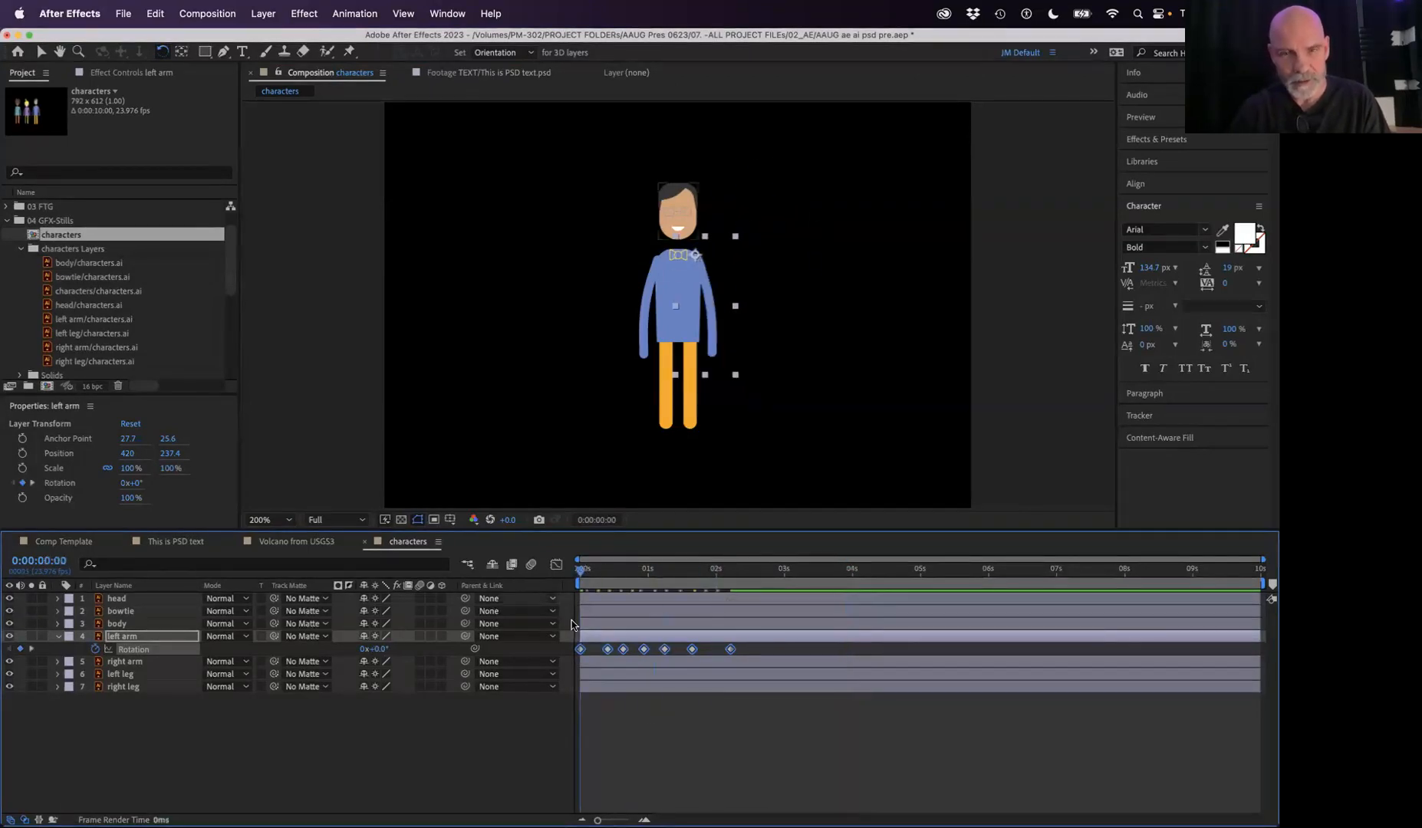
pyautogui.press('space')
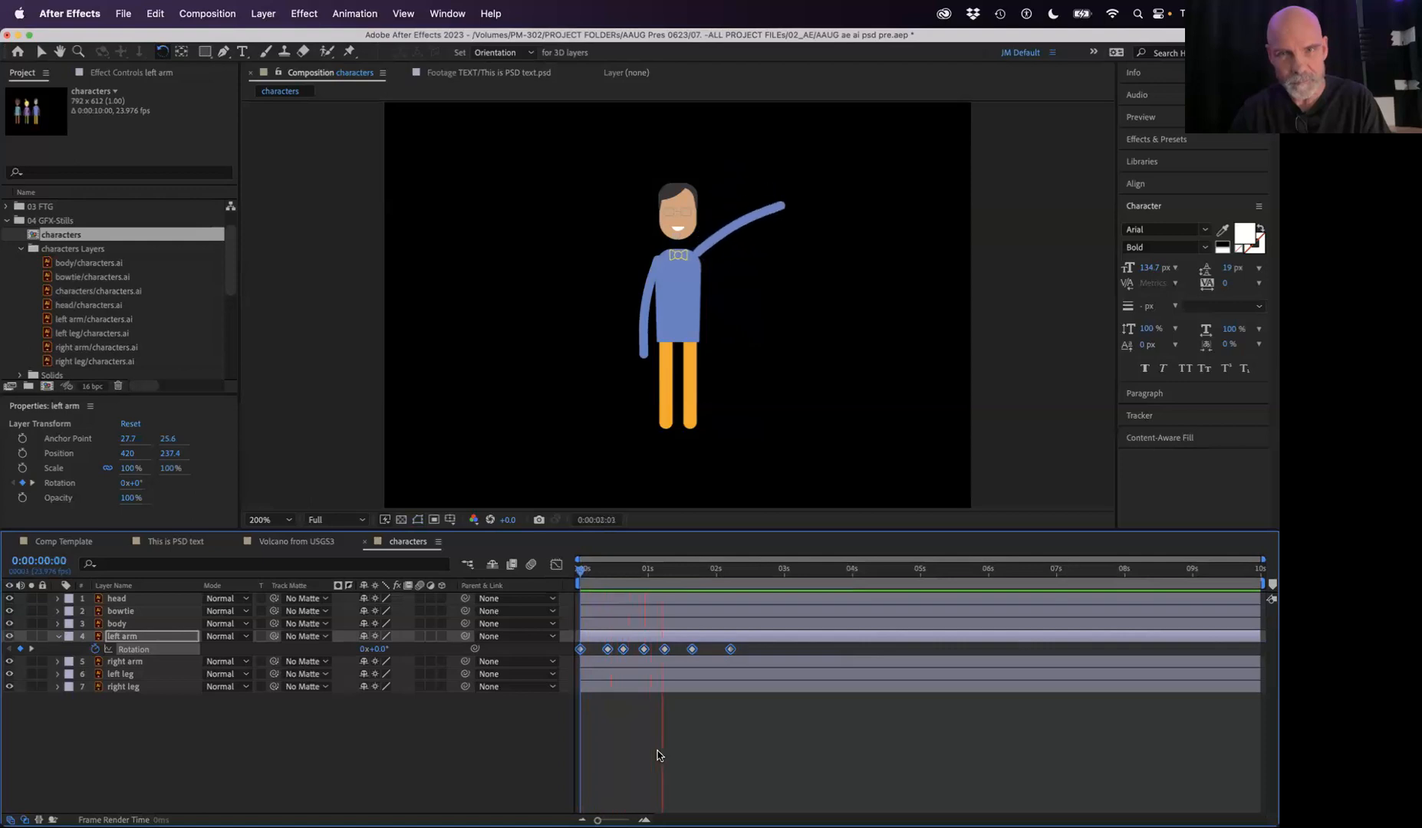
# Step: Stop the preview and scrub through the arm wave, leaving the current time at 0:00:00:15
pyautogui.press('space')
pyautogui.moveTo(622, 571); pyautogui.dragTo(653, 588)
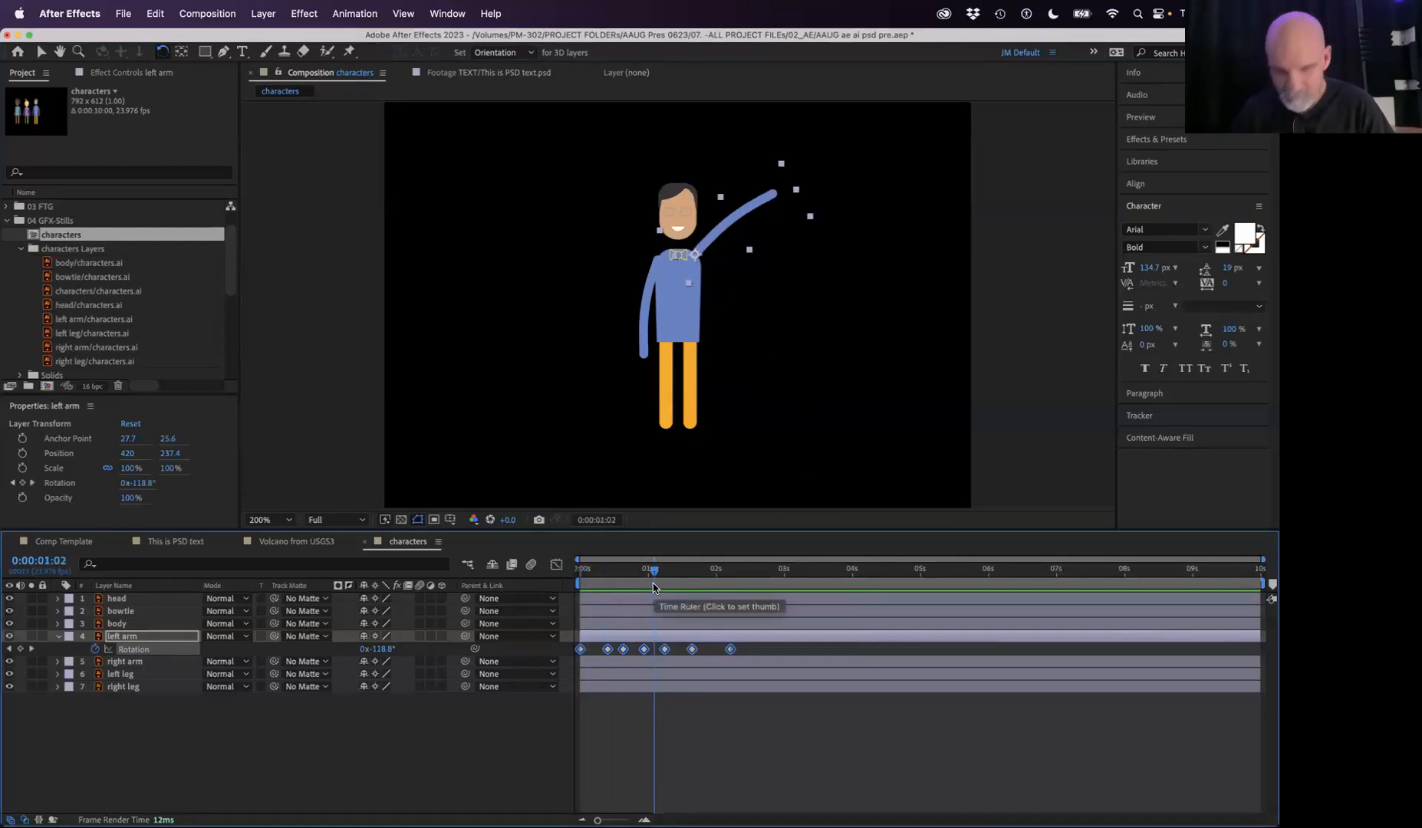
pyautogui.moveTo(605, 569); pyautogui.dragTo(622, 569)
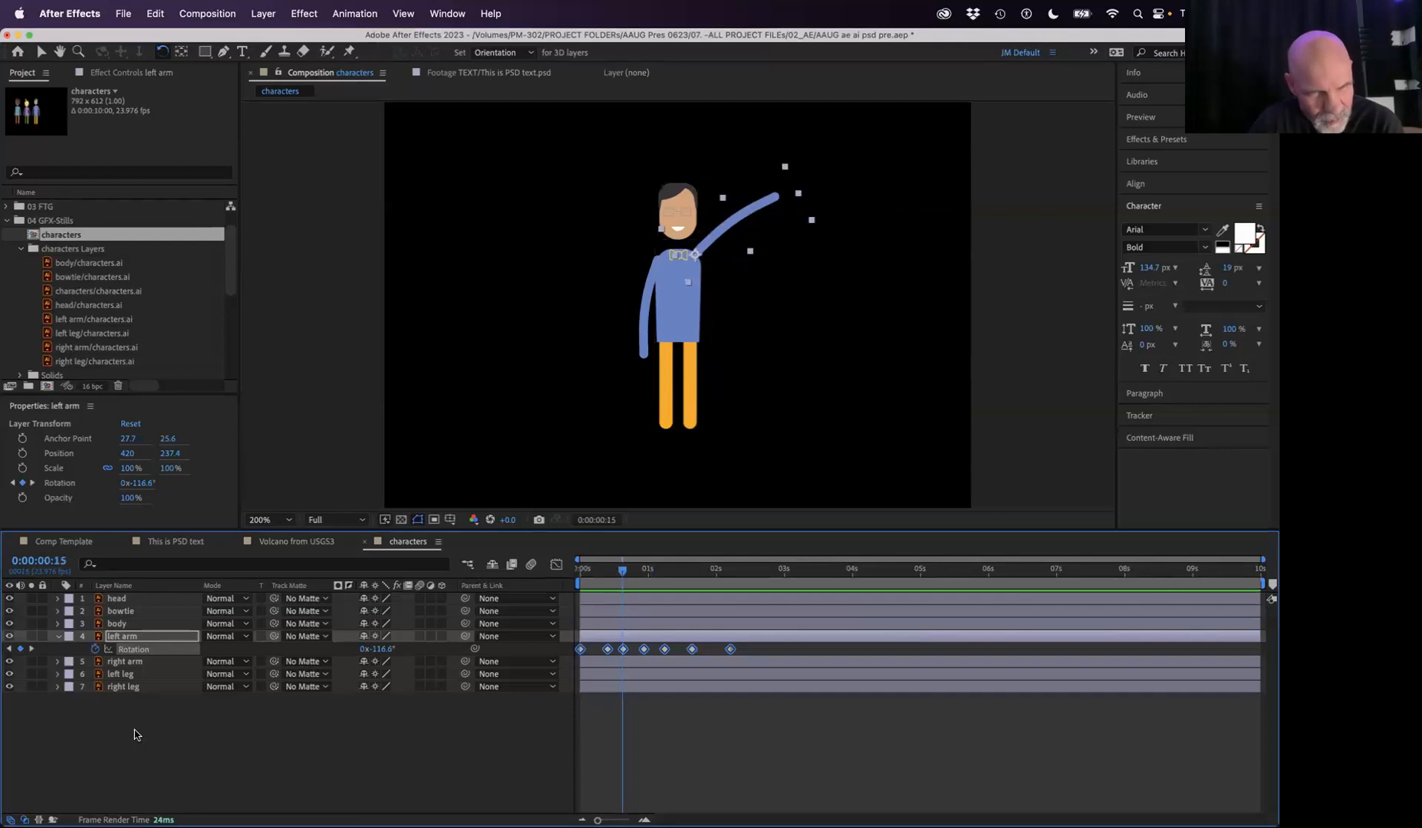
# Step: Tidy the workspace by collapsing and deselecting the left arm layer, and enlarge the project item list with its folders collapsed
pyautogui.click(59, 637)
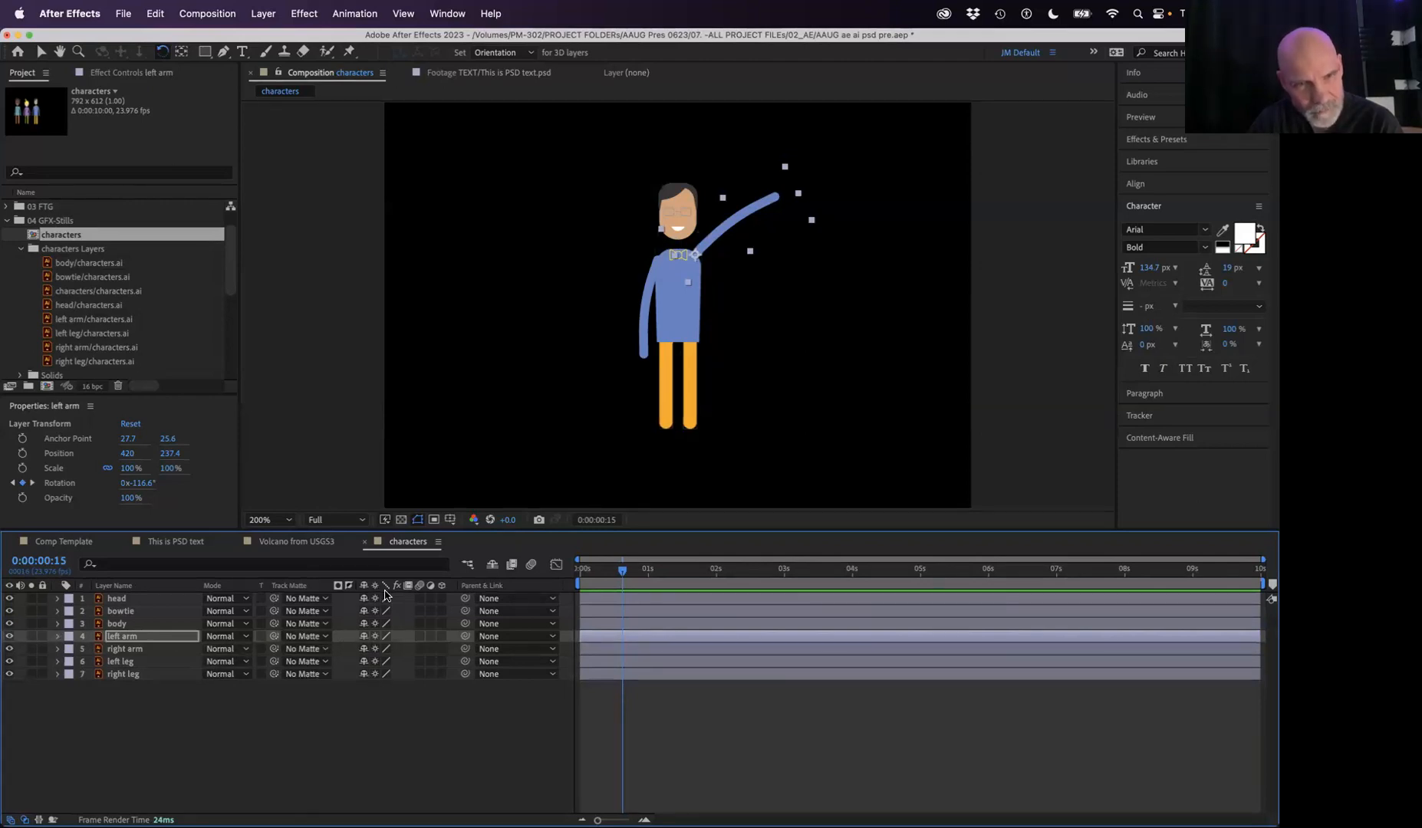
pyautogui.click(378, 748)
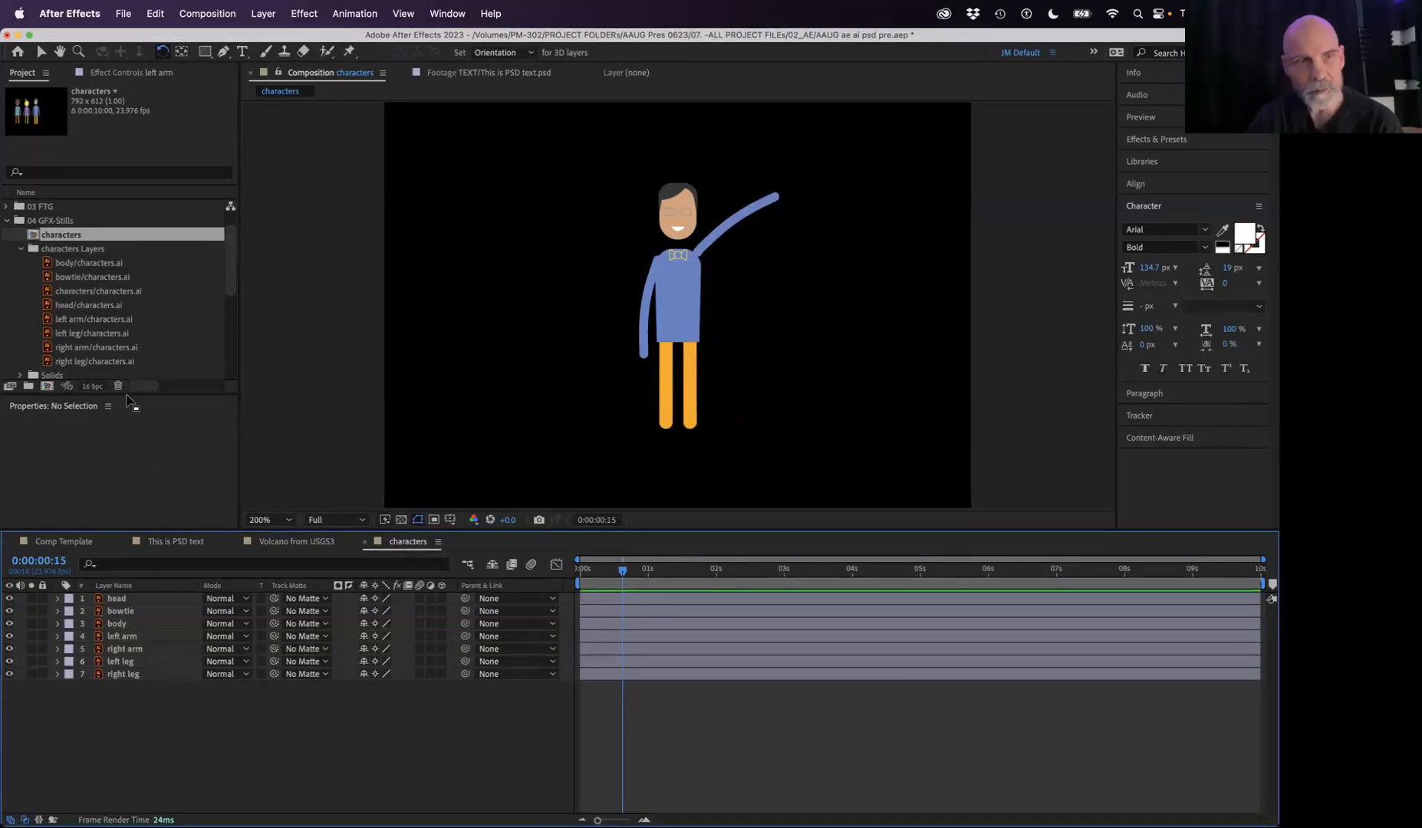
pyautogui.moveTo(124, 393); pyautogui.dragTo(125, 461)
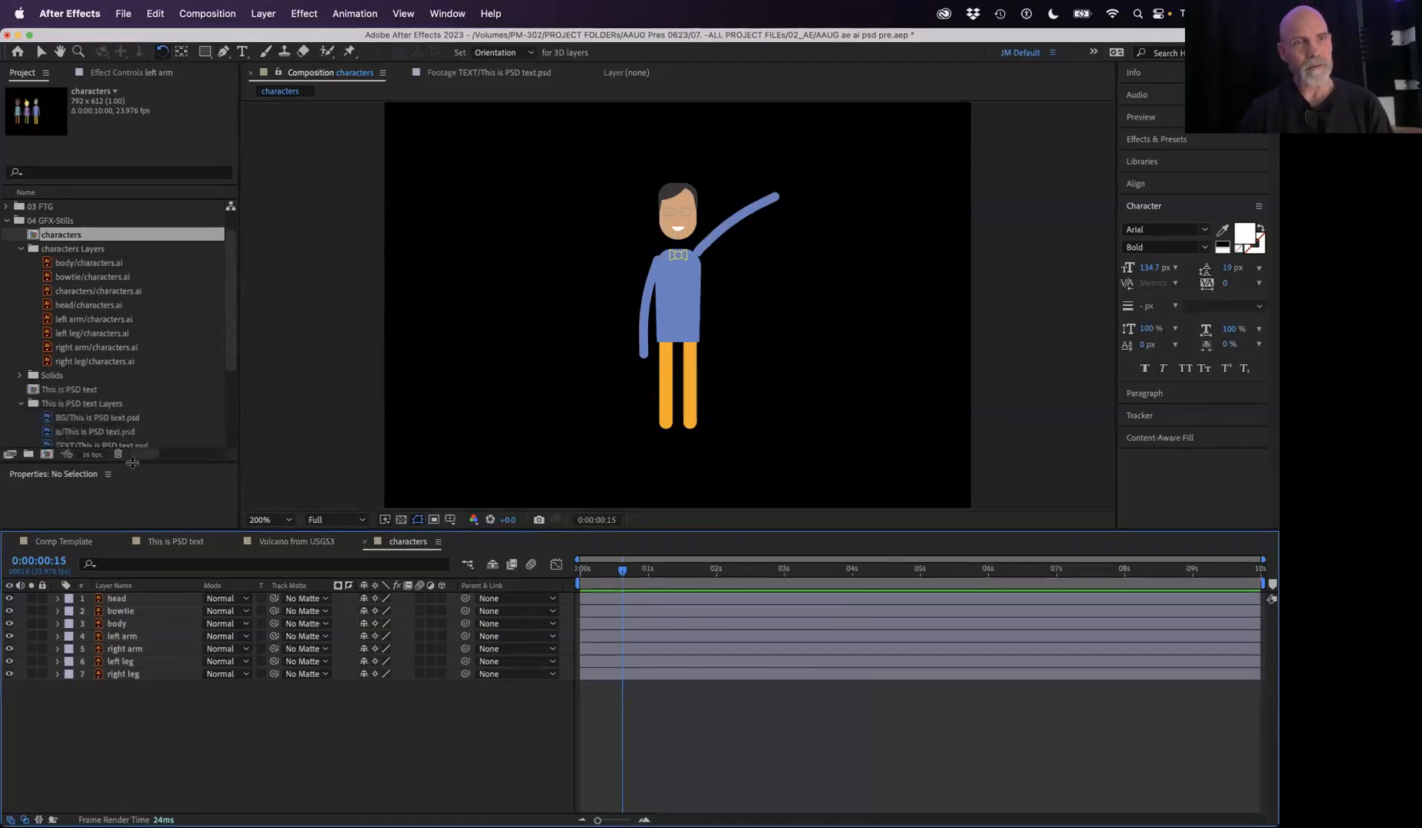
pyautogui.click(4, 221)
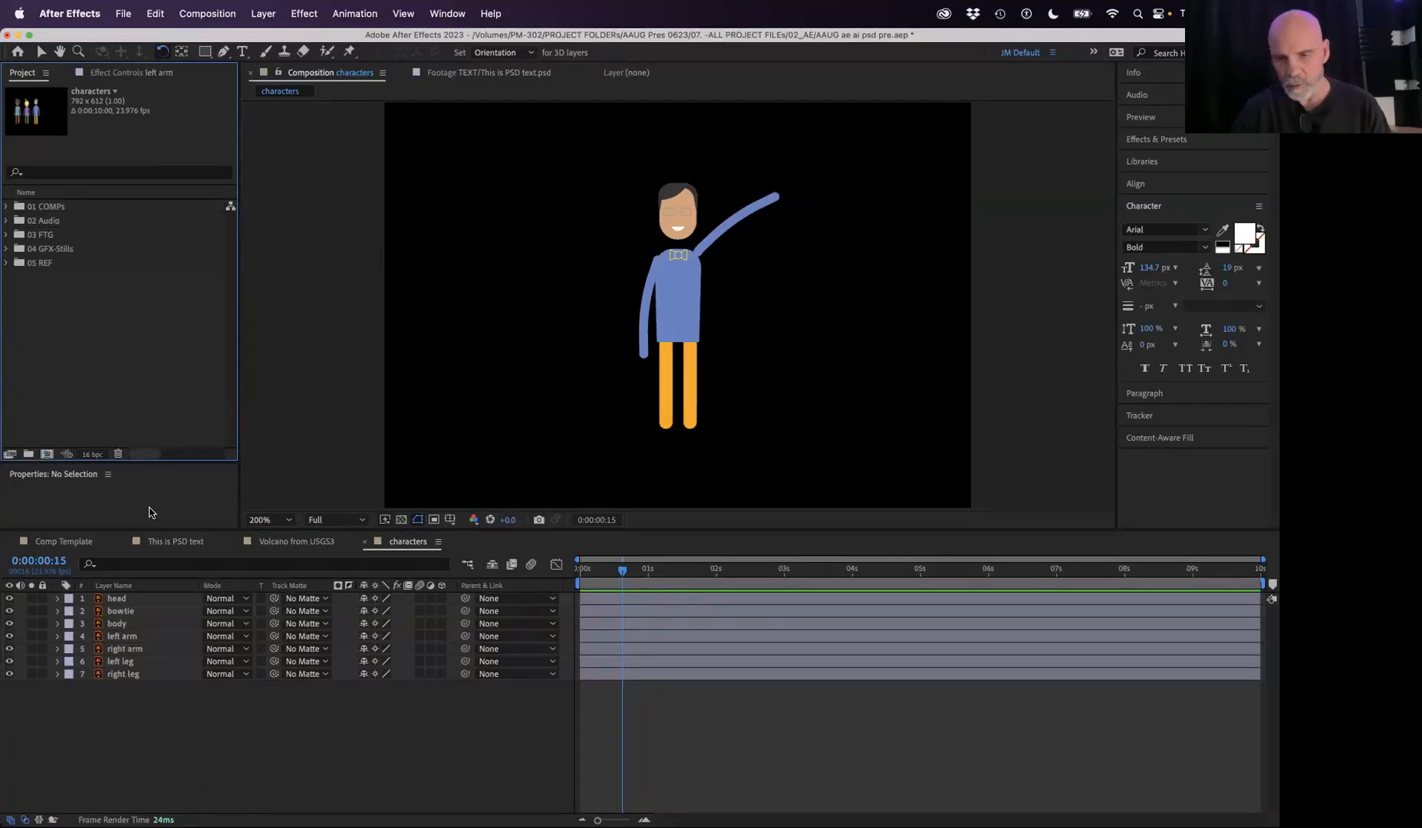
# Step: Switch to Illustrator and compare the noun-smiley-1015450.svg artwork with the layered Aux Target Overlay.ai, ending on the overlay document
pyautogui.hotkey('ctrl', 'Right')
pyautogui.moveTo(5, 288)
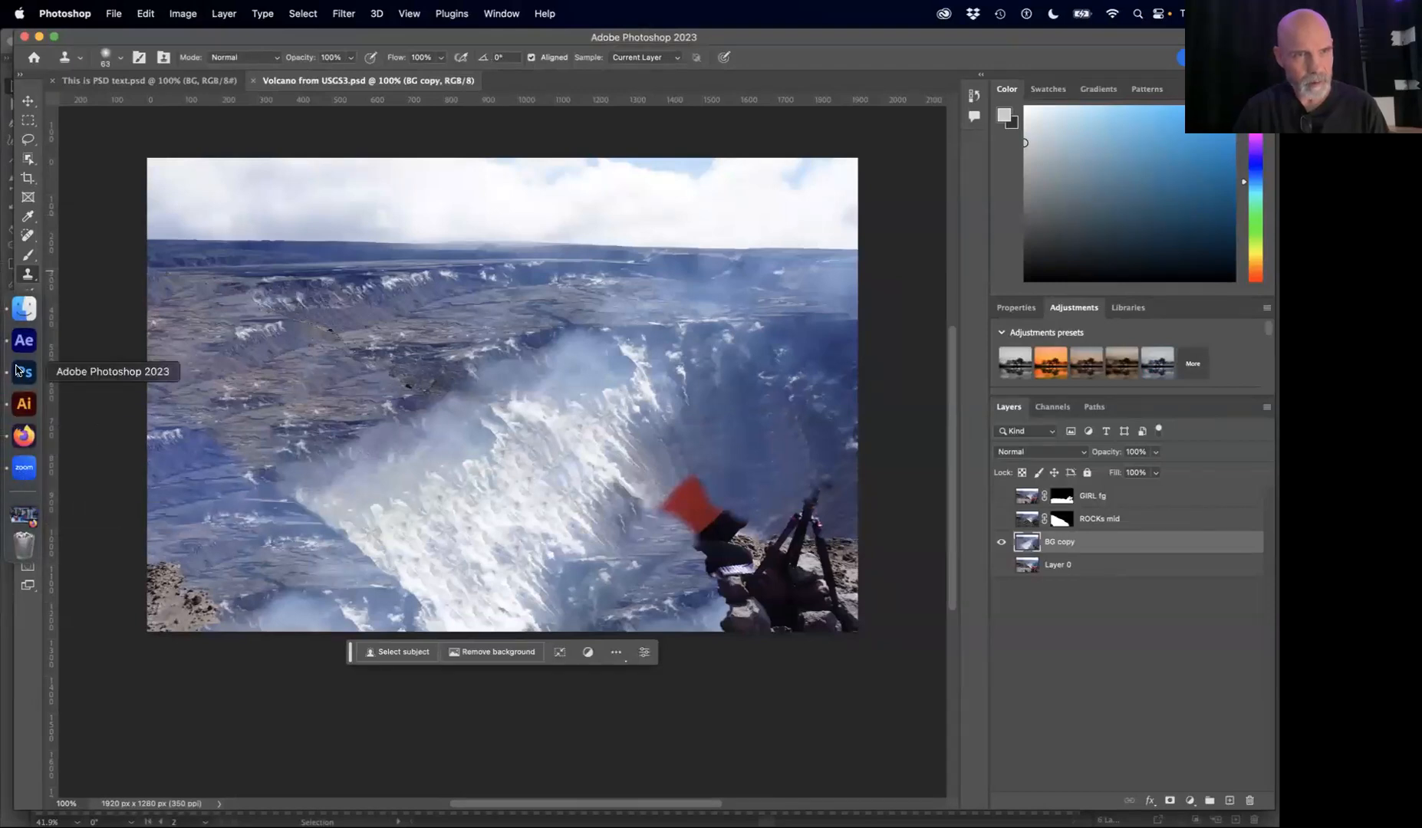
pyautogui.click(24, 403)
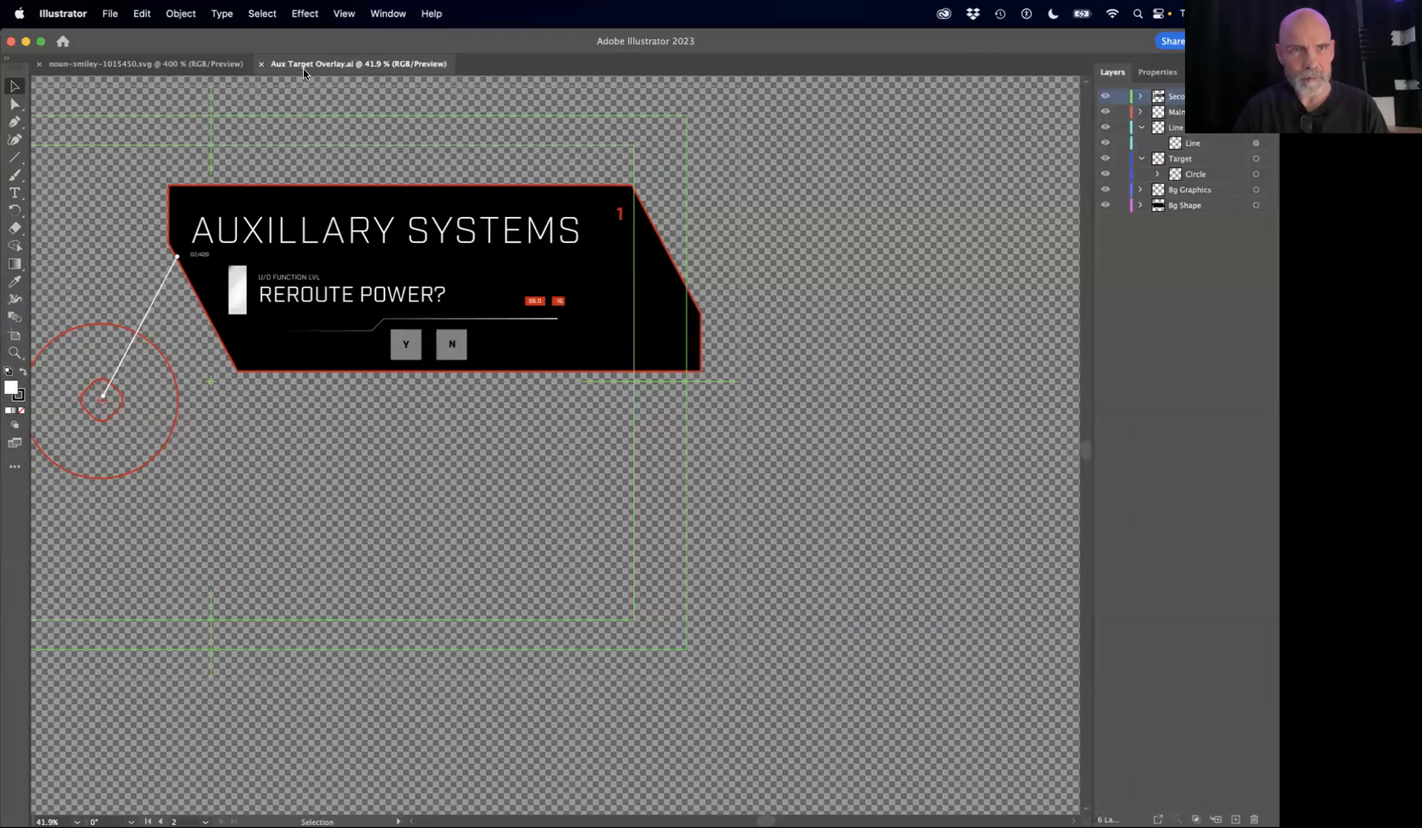
pyautogui.click(146, 64)
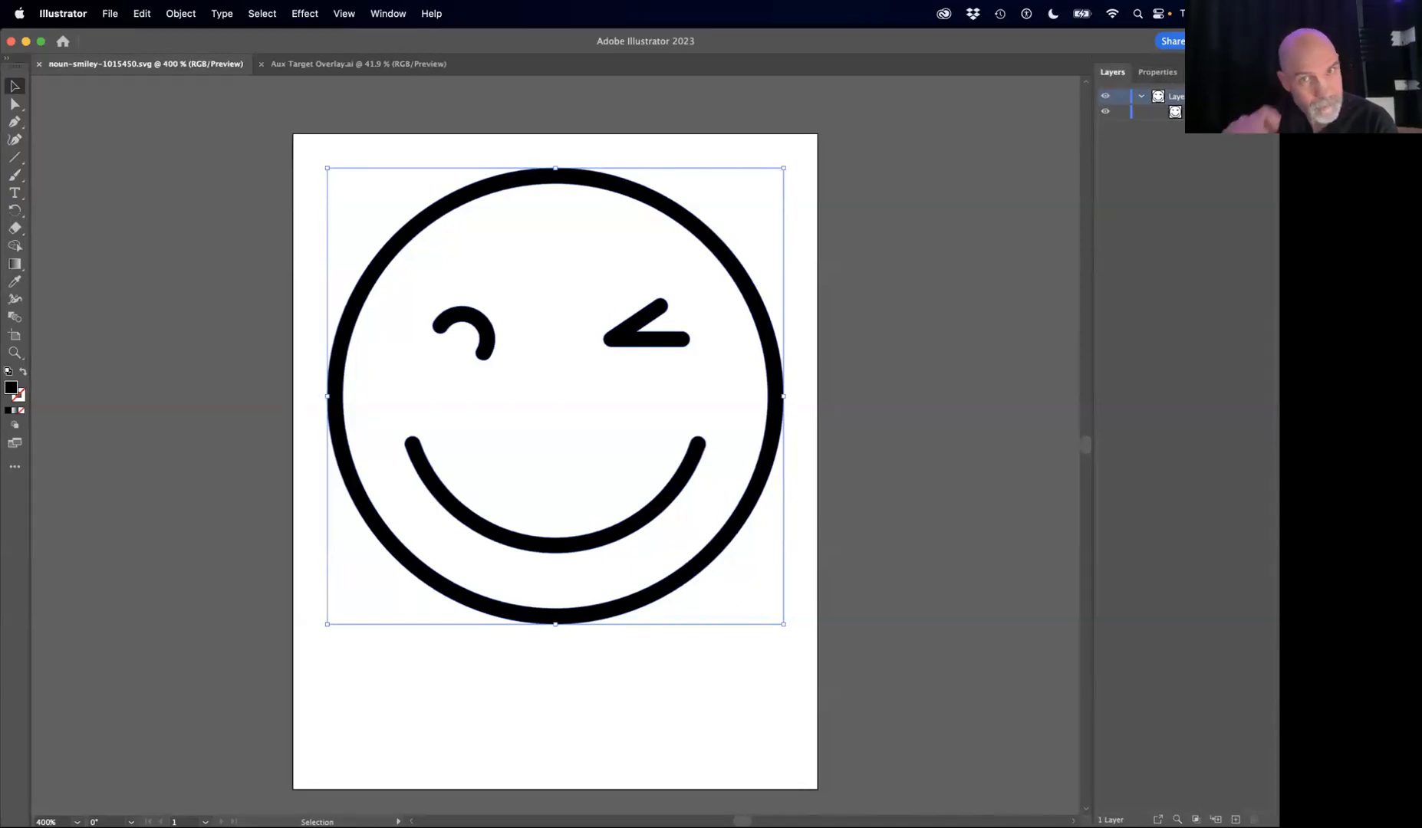
pyautogui.click(335, 69)
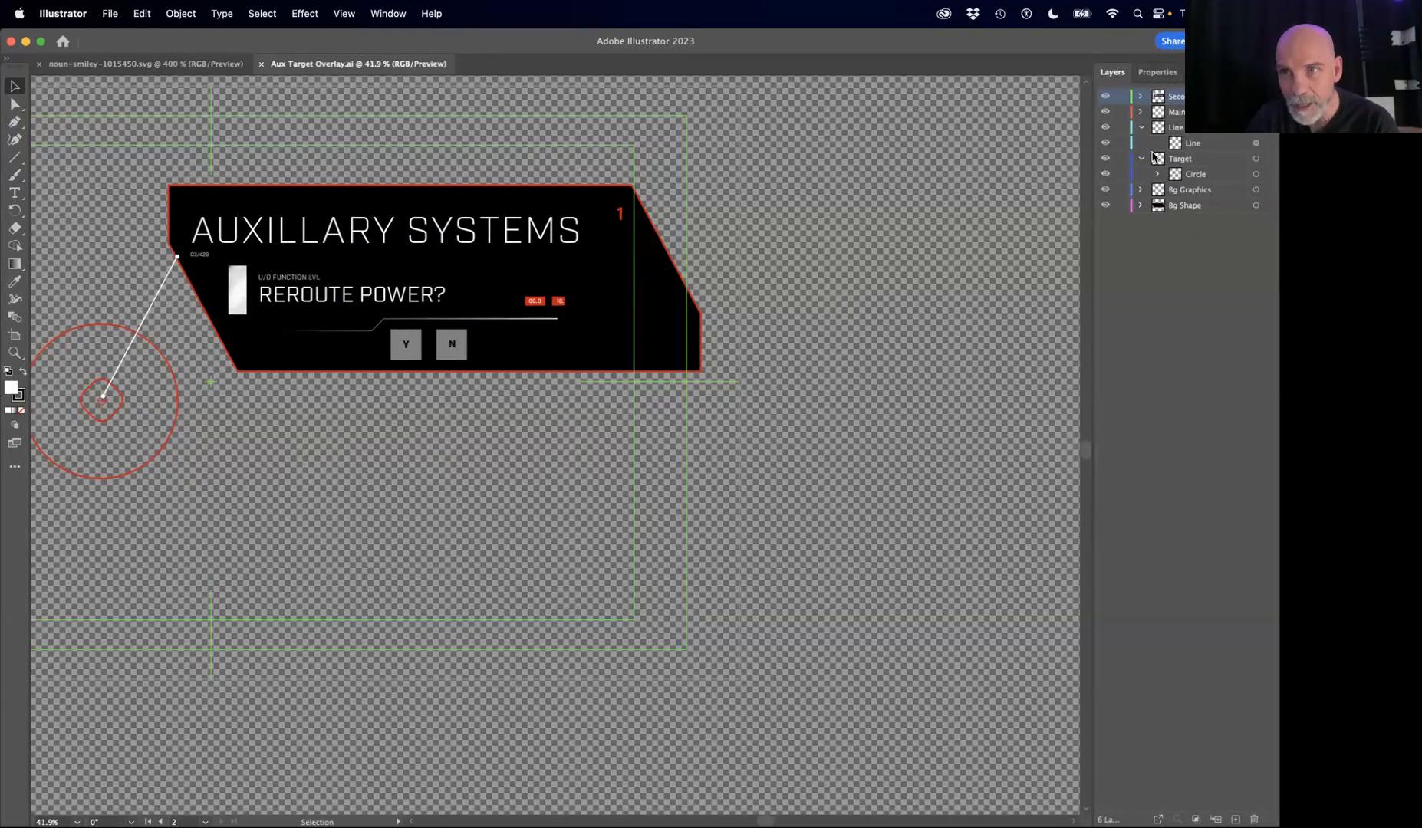
# Step: Collapse the Line and Target layers and try to nest the five lower layers inside the topmost layer
pyautogui.click(1140, 128)
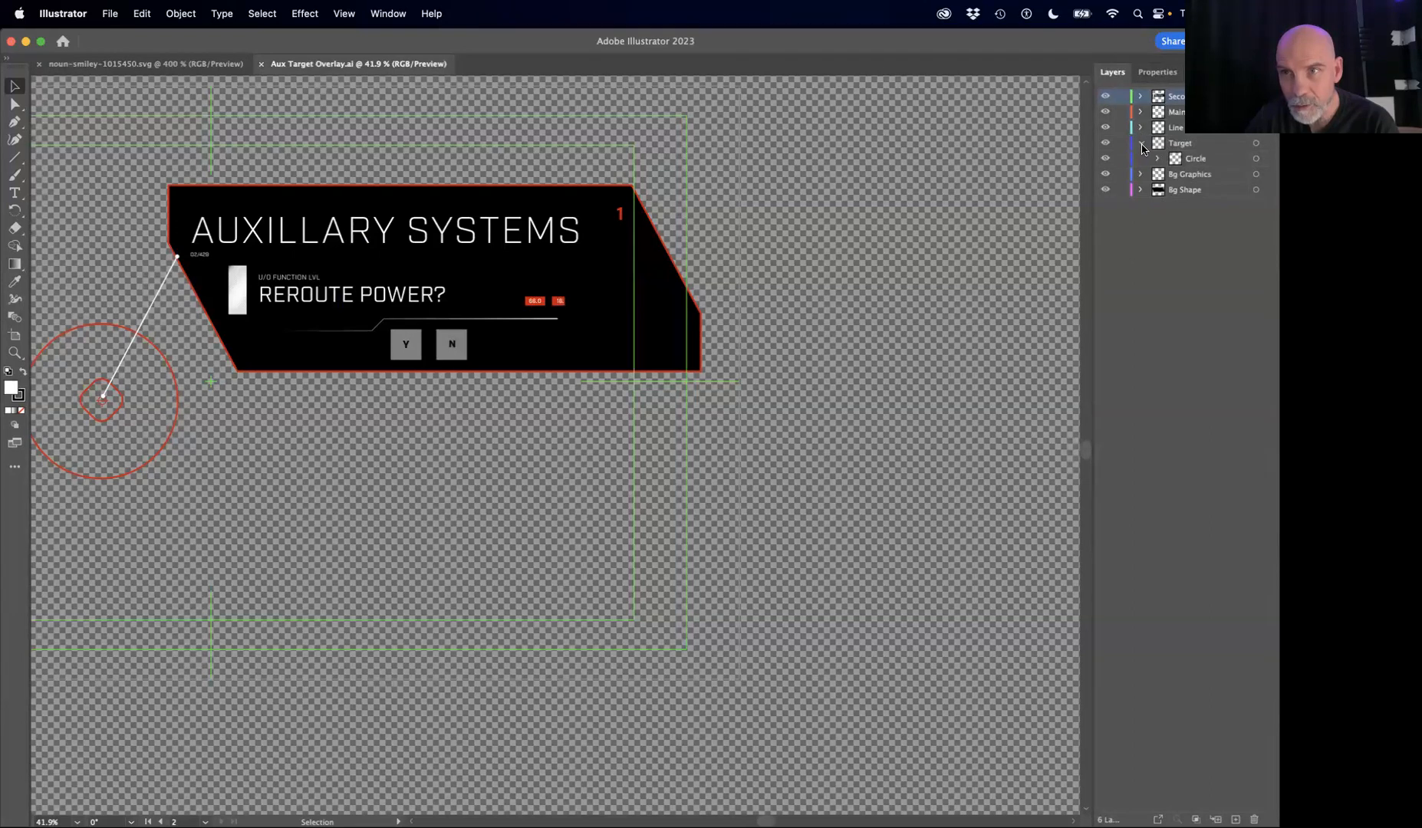
pyautogui.click(1140, 144)
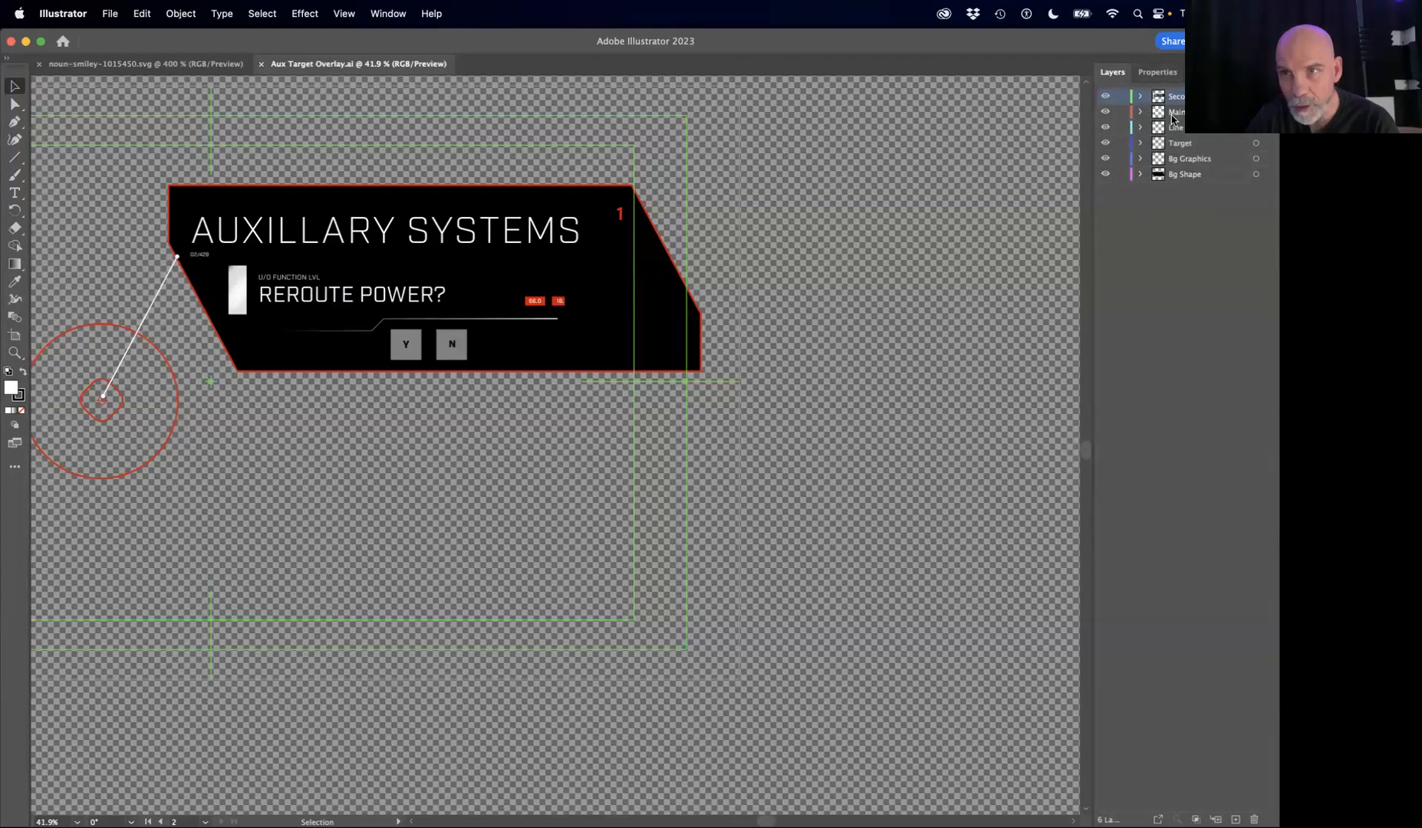
pyautogui.click(1198, 113)
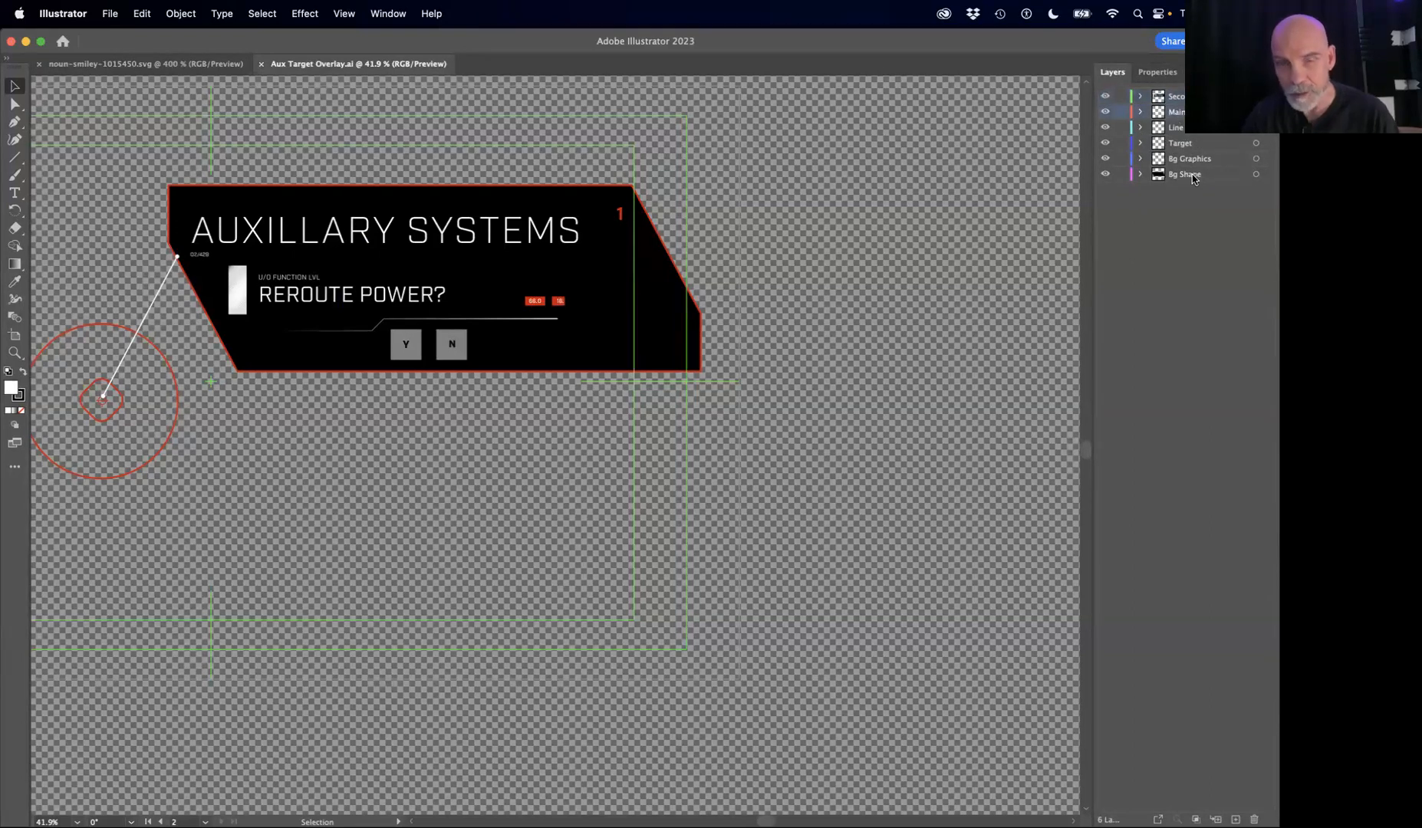
pyautogui.keyDown('shift'); pyautogui.click(1185, 174); pyautogui.keyUp('shift')
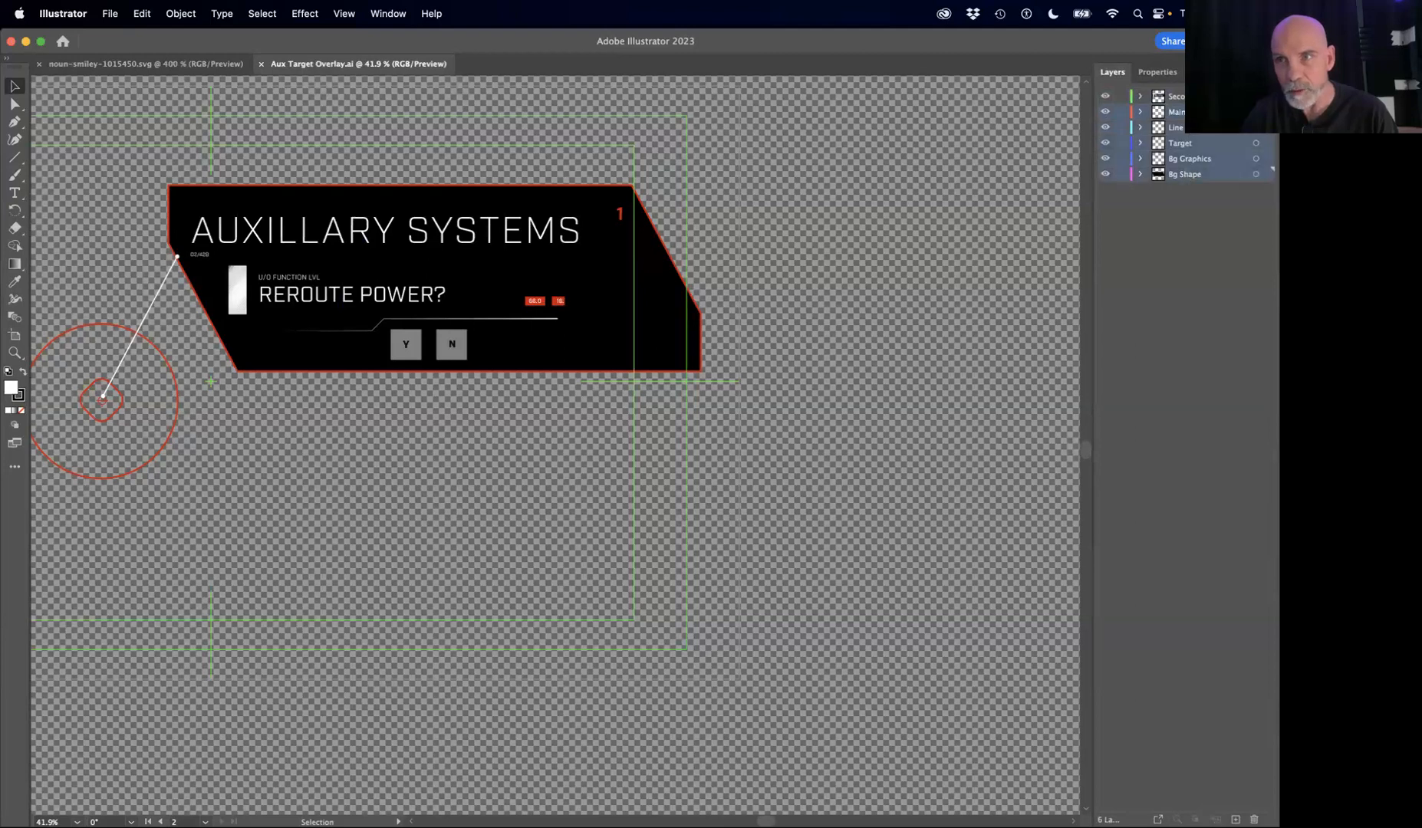
pyautogui.moveTo(1200, 128); pyautogui.dragTo(1148, 92)
pyautogui.click(1139, 97)
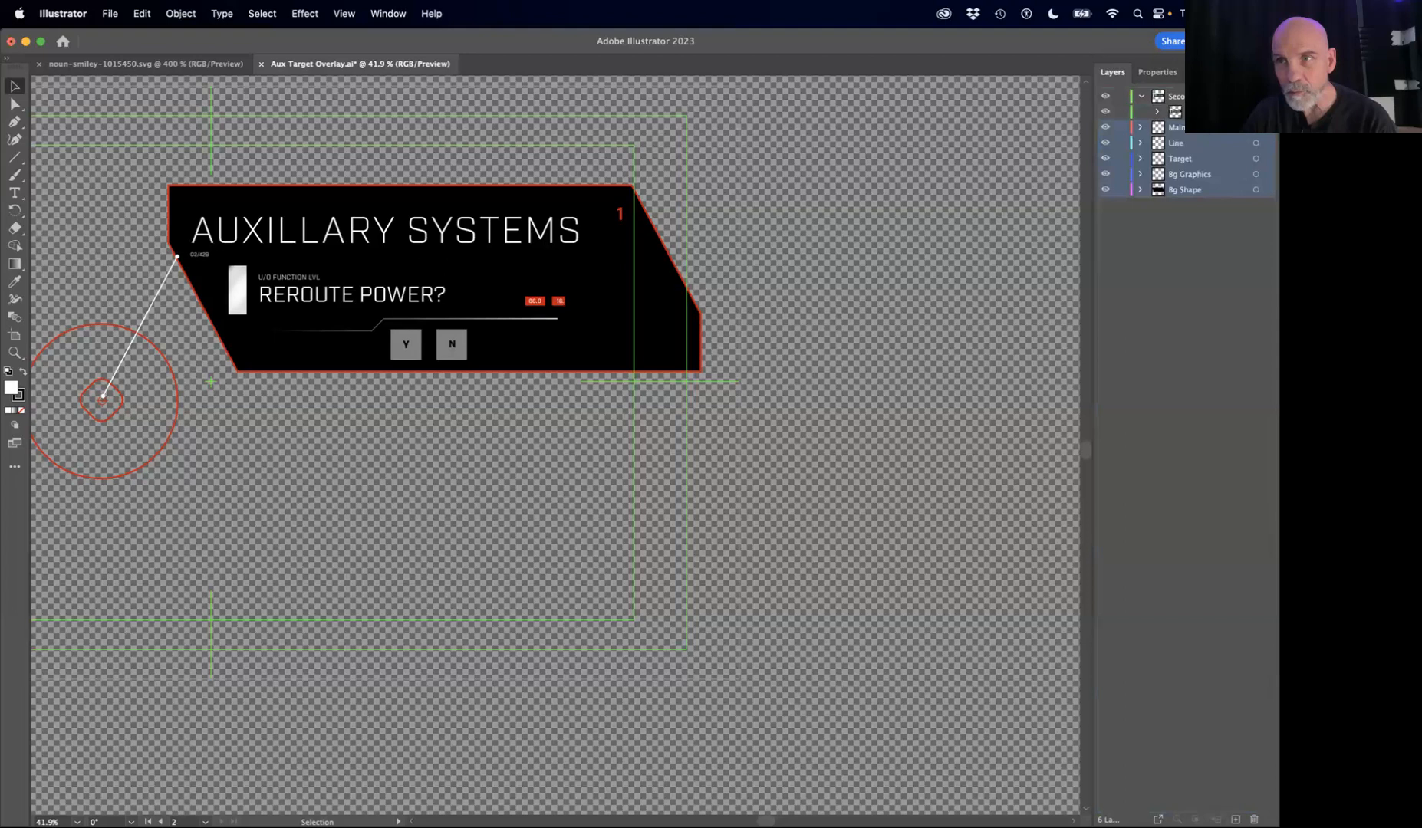
pyautogui.click(1140, 100)
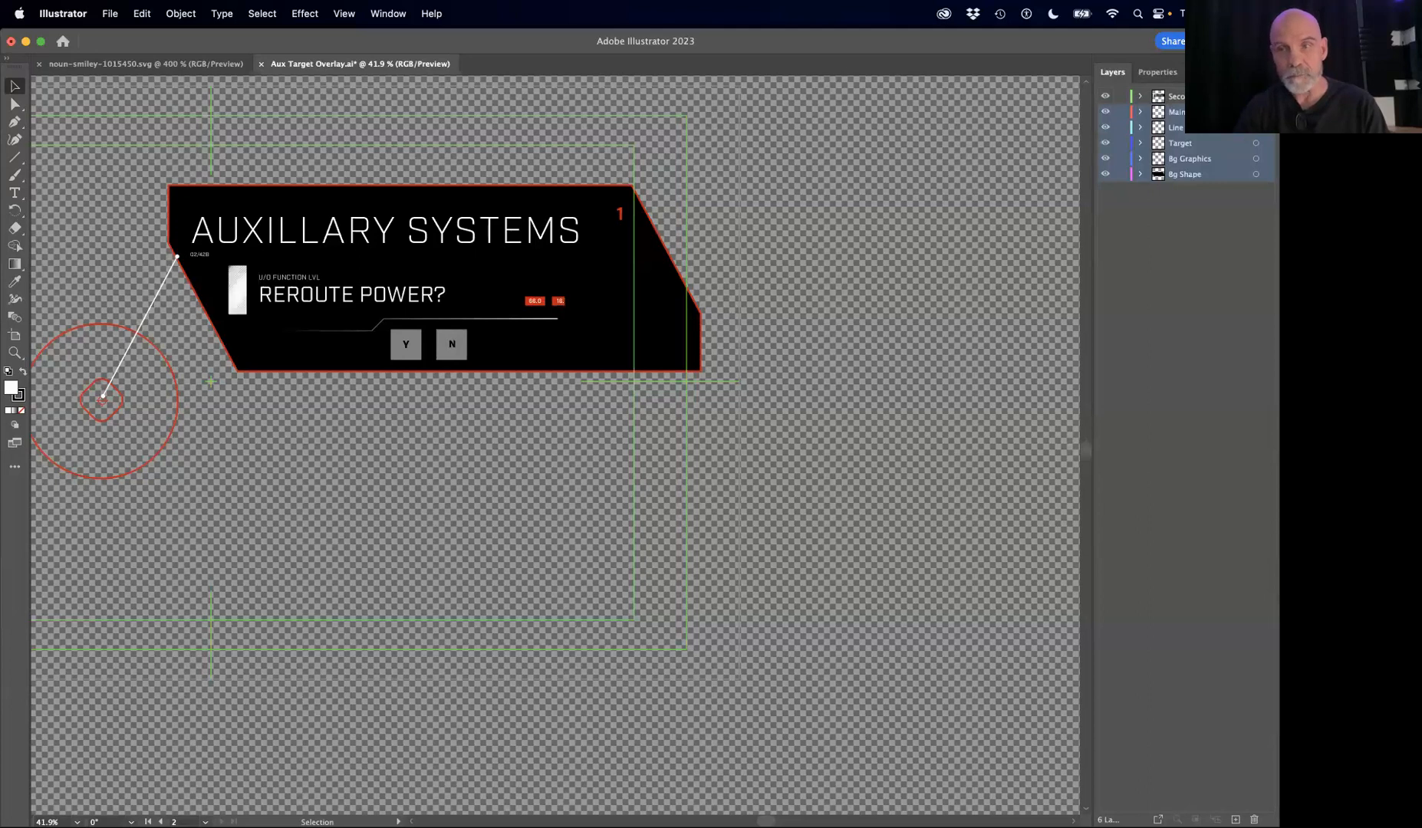
# Step: Review the layer commands available for the five selected layers and clear the layer selection
pyautogui.click(1267, 71)
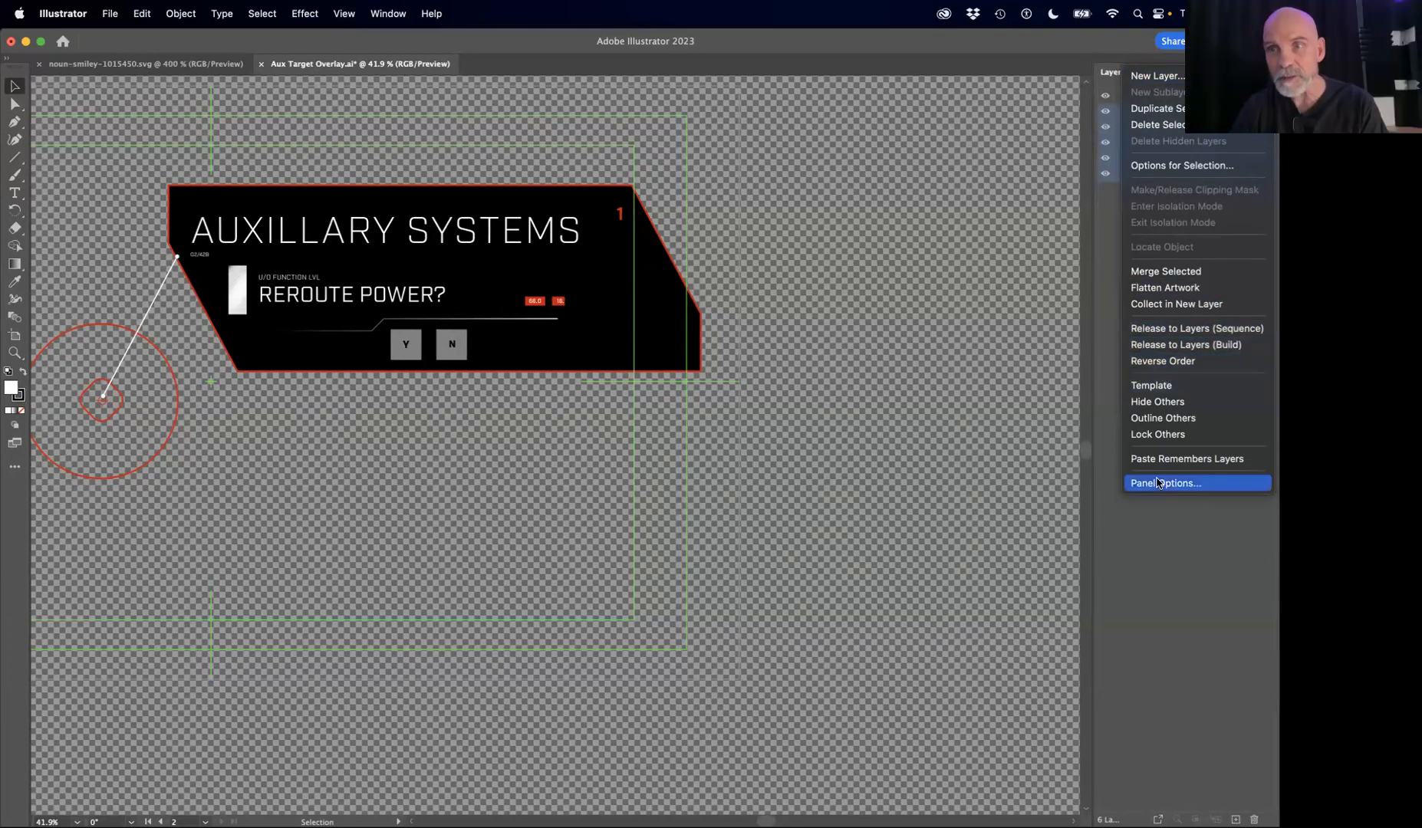
pyautogui.click(1171, 558)
pyautogui.moveTo(1173, 558); pyautogui.dragTo(1148, 405)
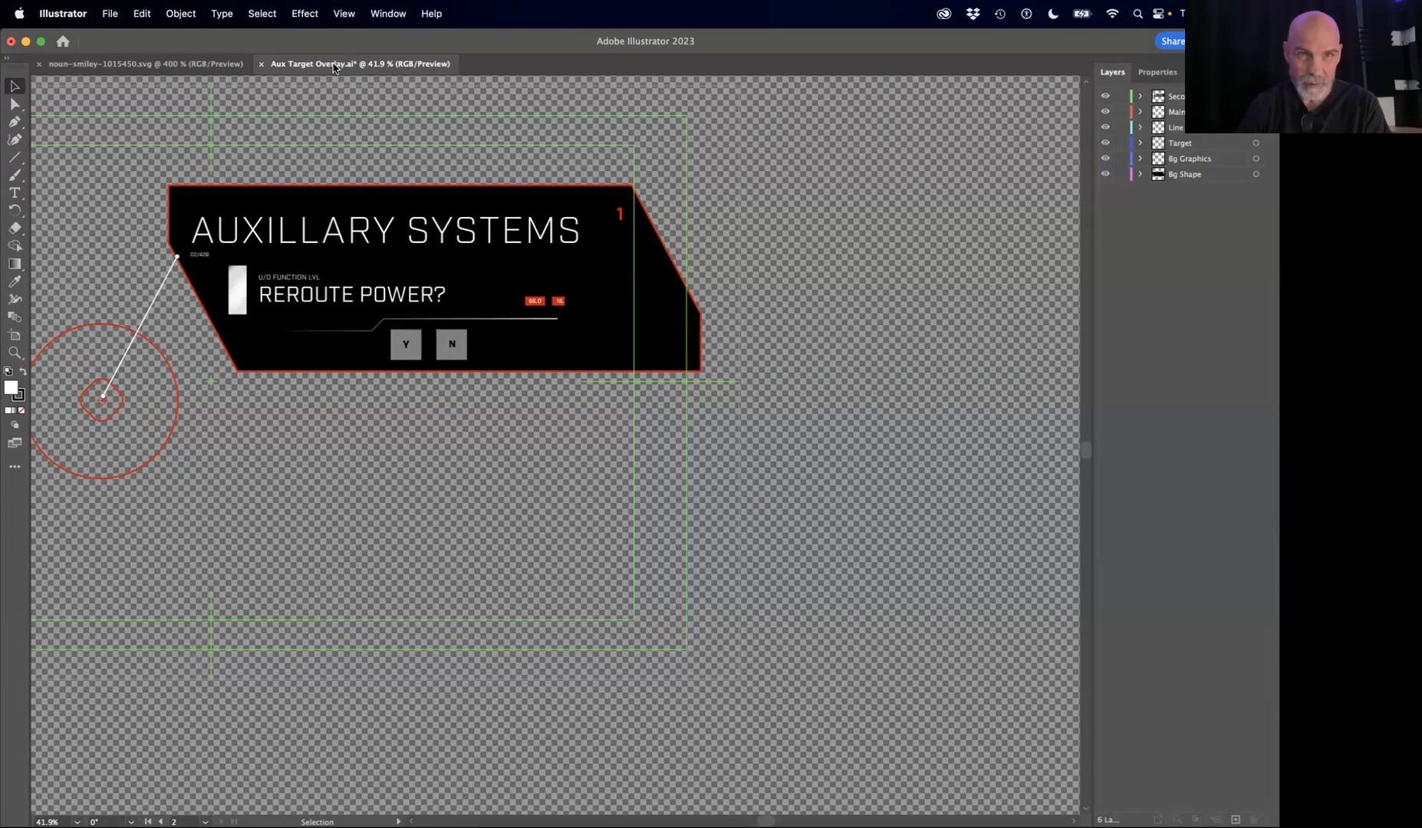
# Step: Switch to the noun-smiley-1015450.svg document and select the smiley artwork with the Selection tool
pyautogui.click(219, 65)
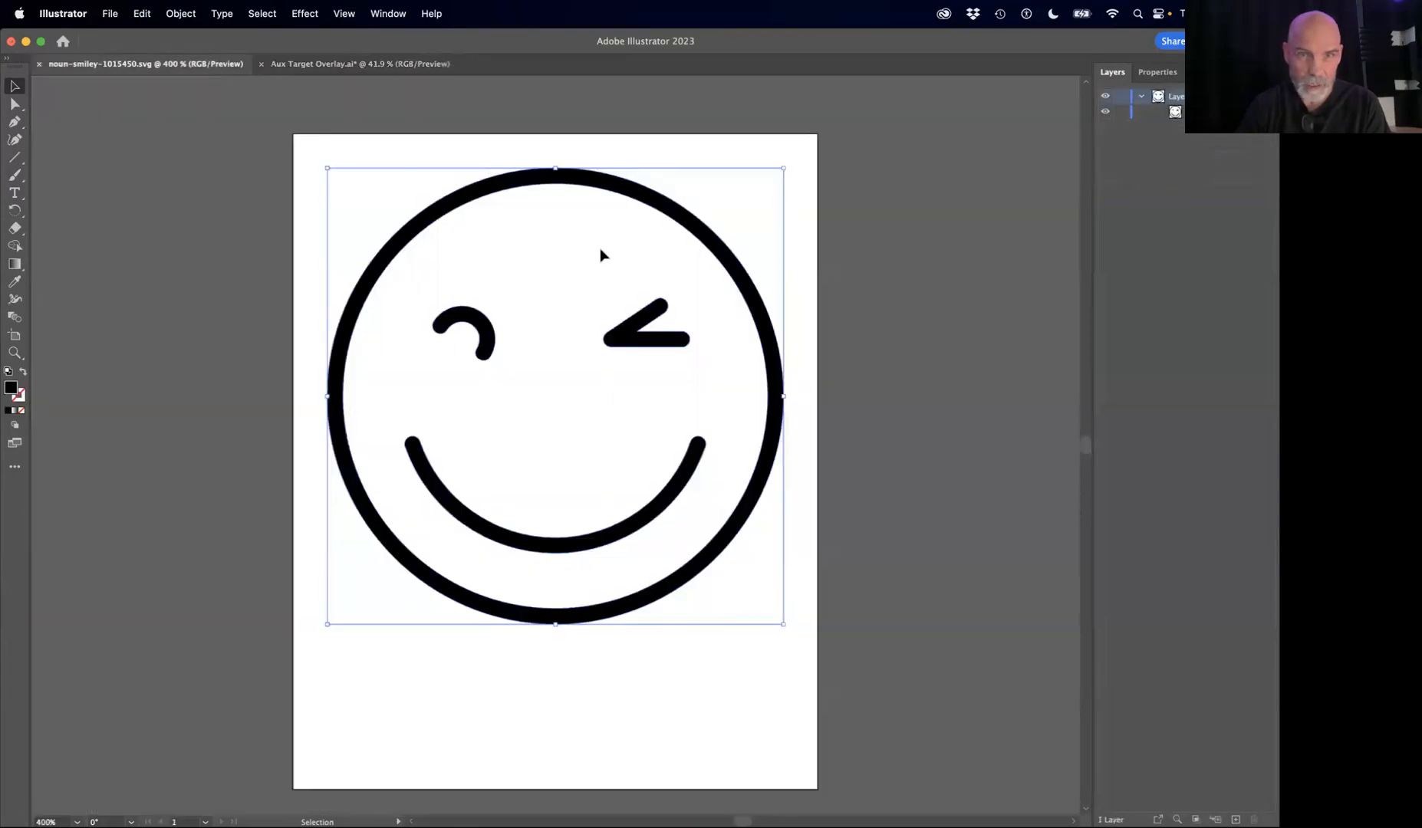
pyautogui.click(426, 144)
pyautogui.click(466, 197)
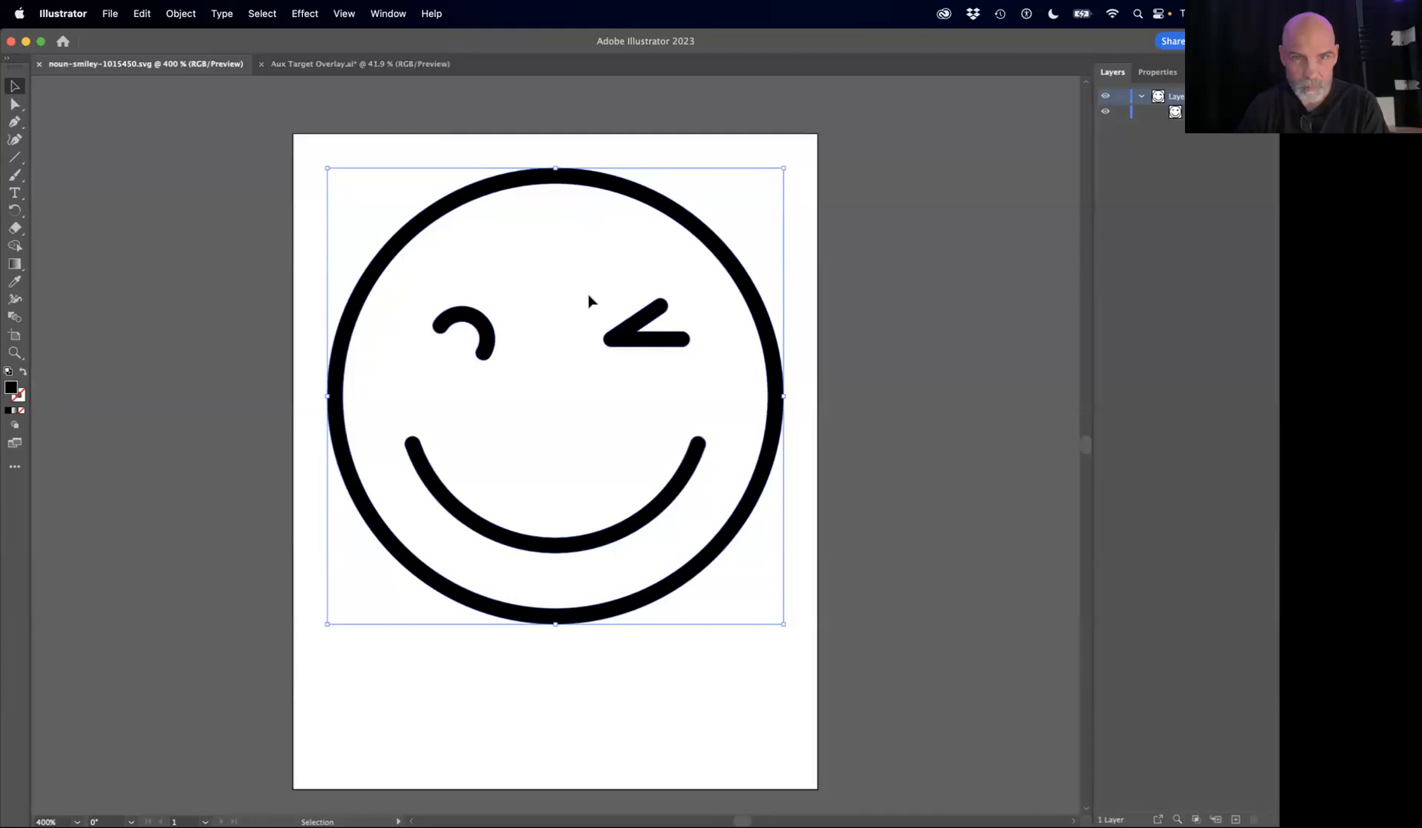
pyautogui.press('a')
pyautogui.press('v')
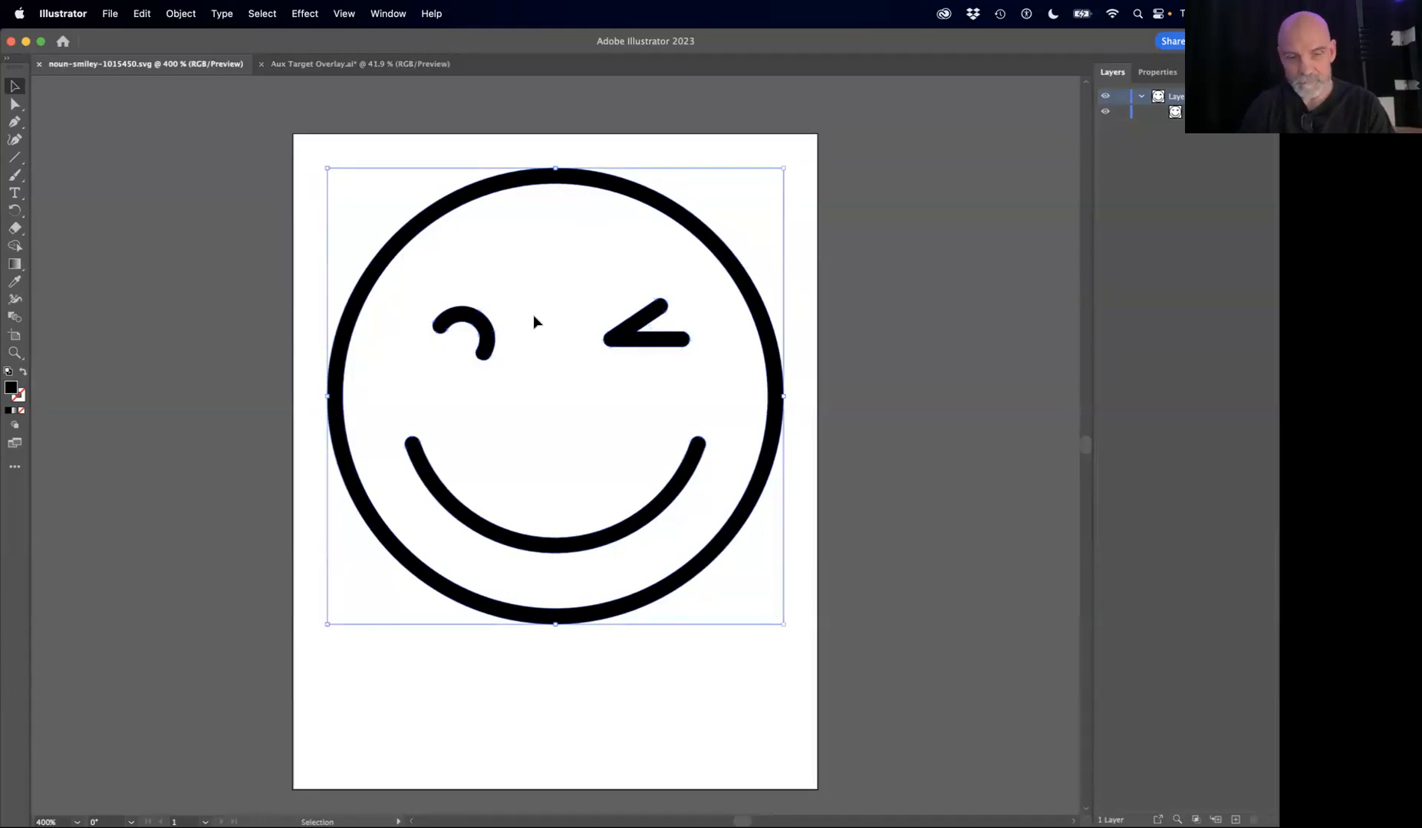
# Step: Switch to After Effects and add a 1920 x 1080 px magenta-red solid to the Comp Template composition
pyautogui.moveTo(7, 337)
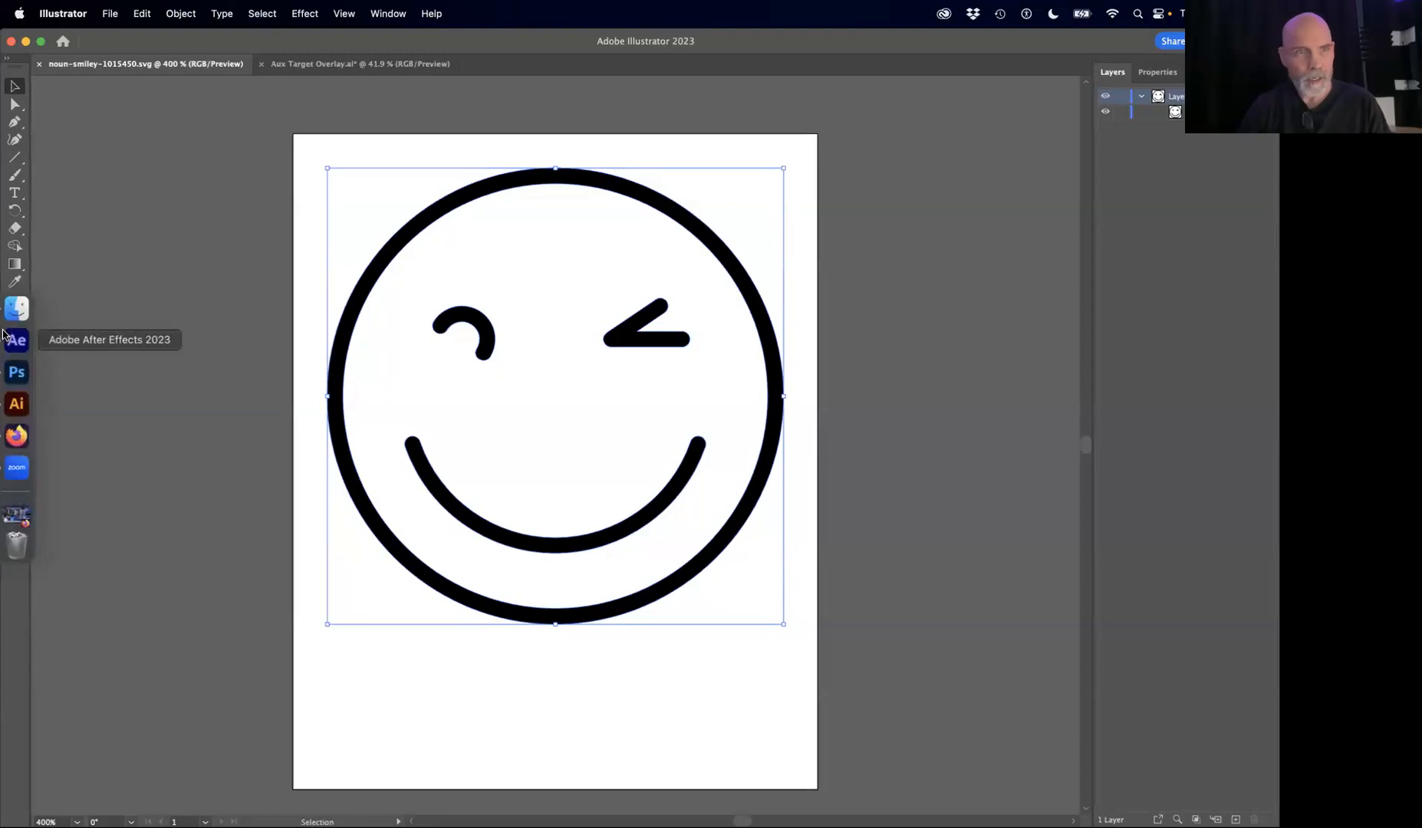
pyautogui.click(23, 340)
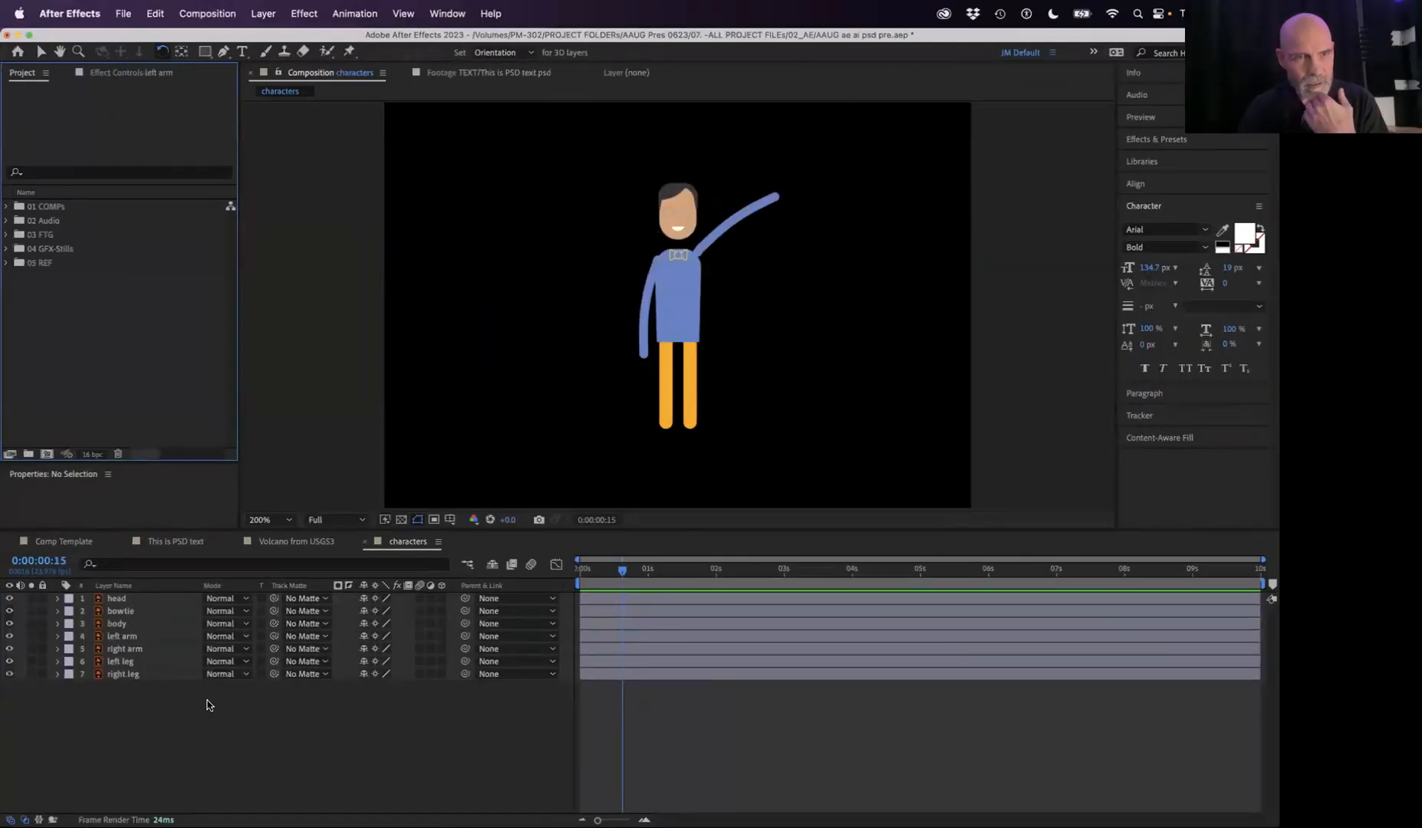
pyautogui.click(71, 541)
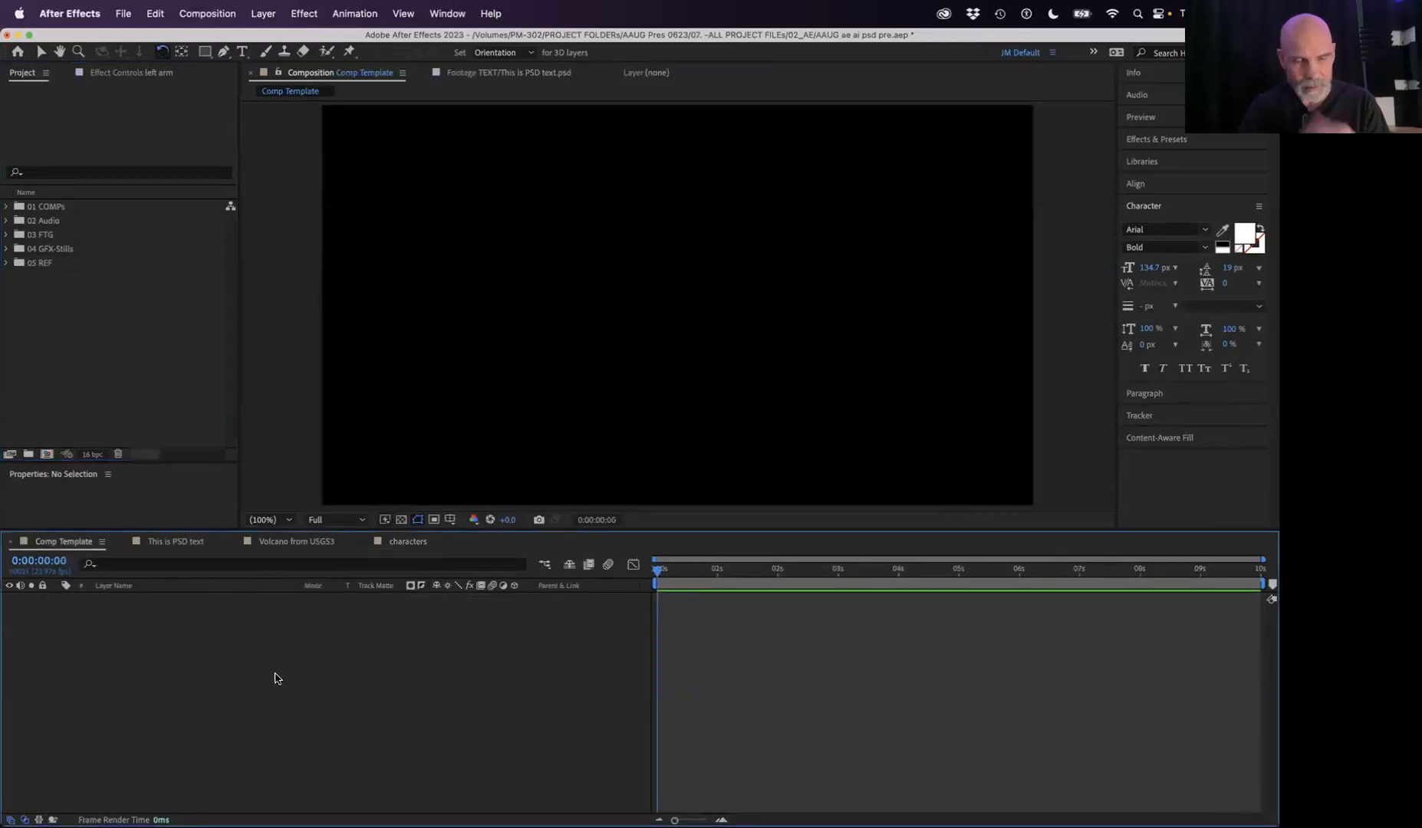
pyautogui.press('super+y')
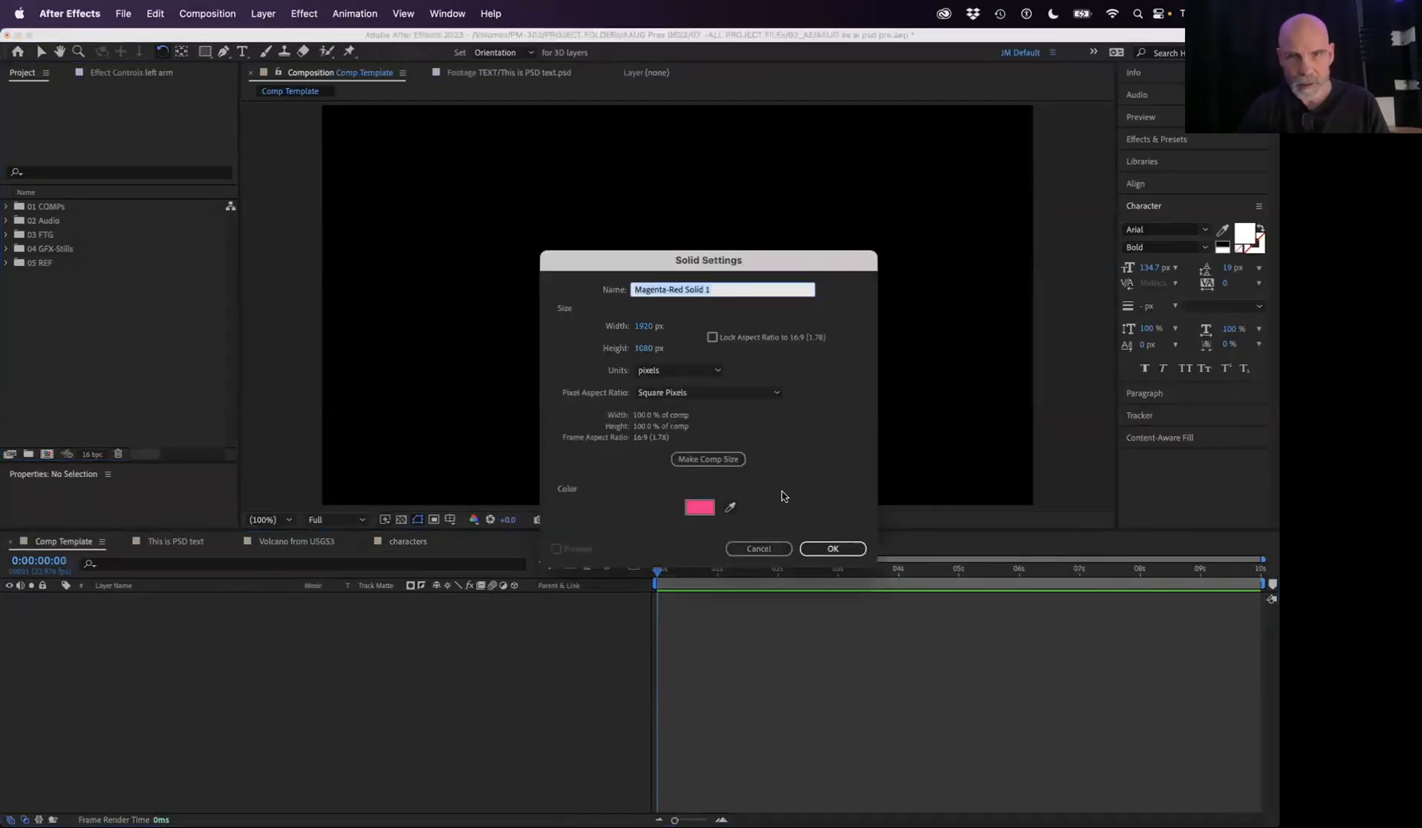
pyautogui.click(832, 549)
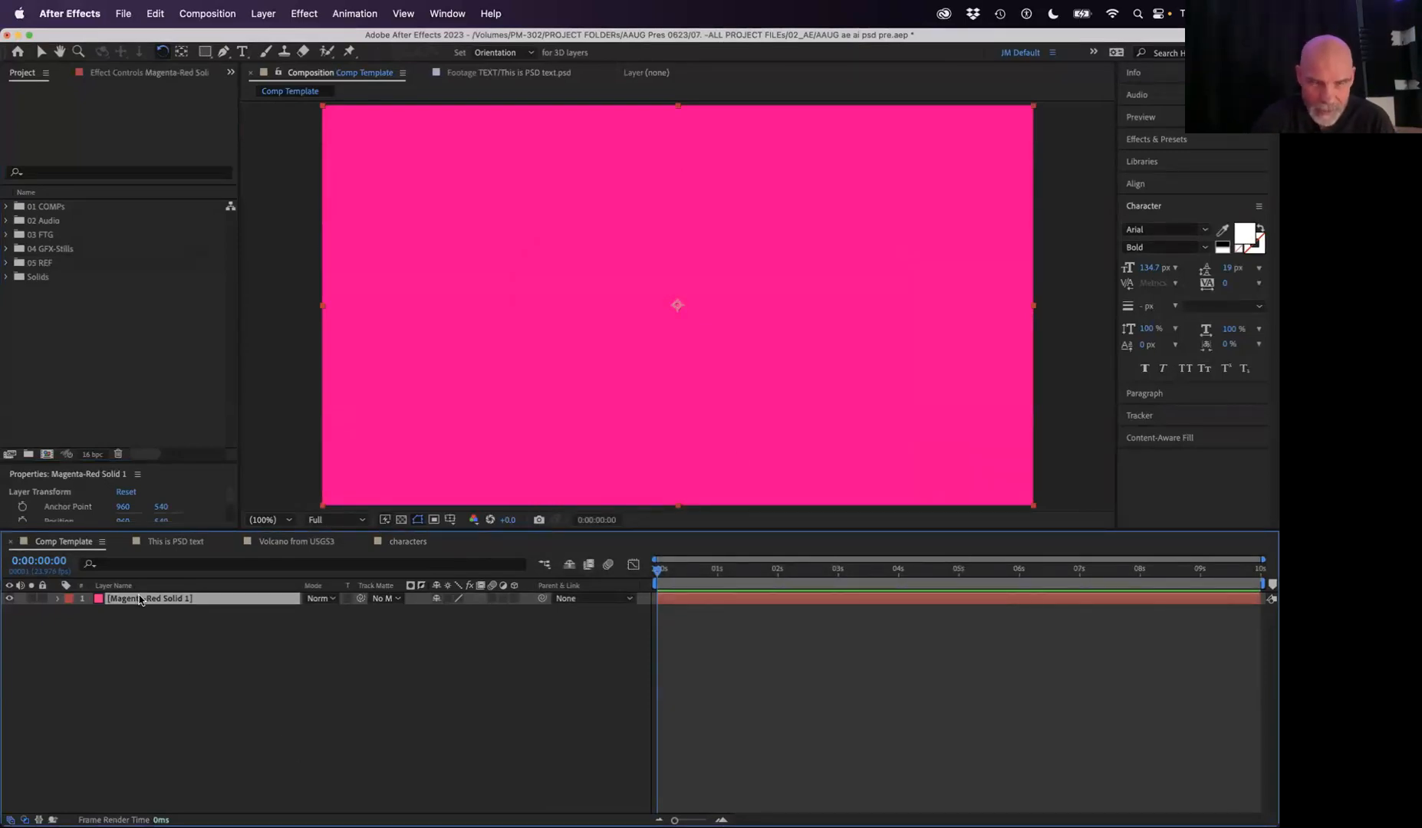
# Step: Copy the smiley artwork from Illustrator and paste it in After Effects as masks on the magenta-red solid
pyautogui.hotkey('ctrl', 'Right')
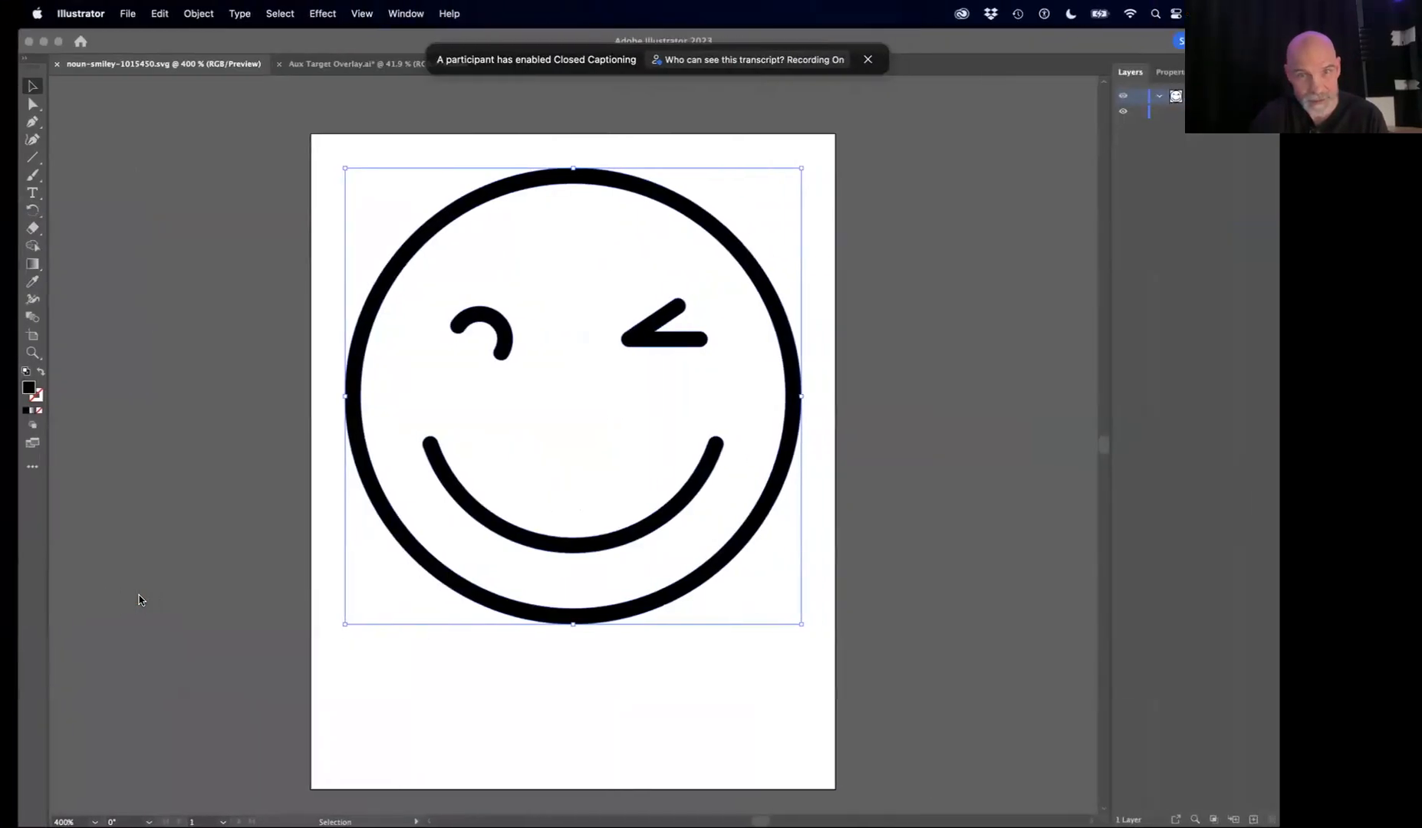
pyautogui.click(540, 361)
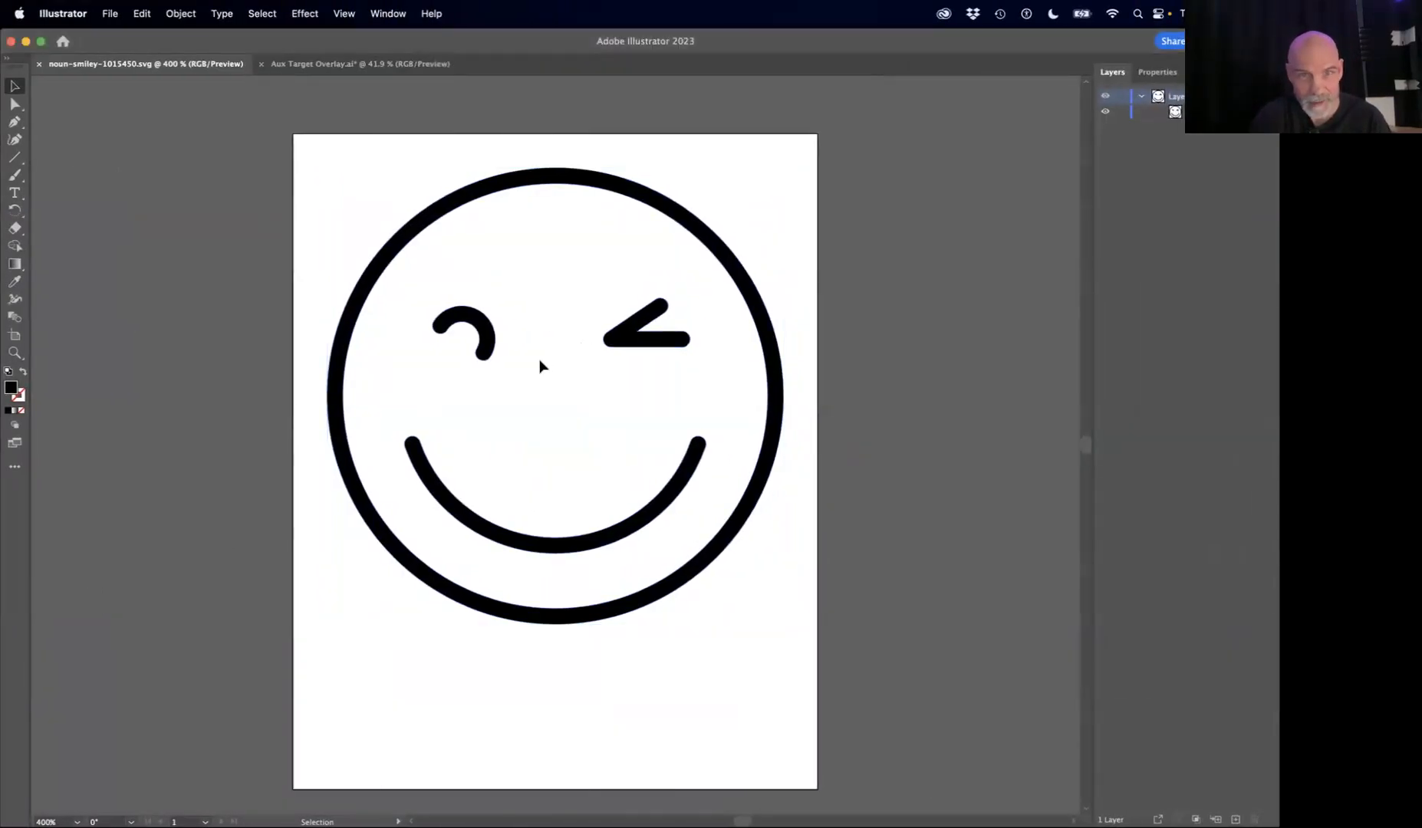
pyautogui.click(398, 247)
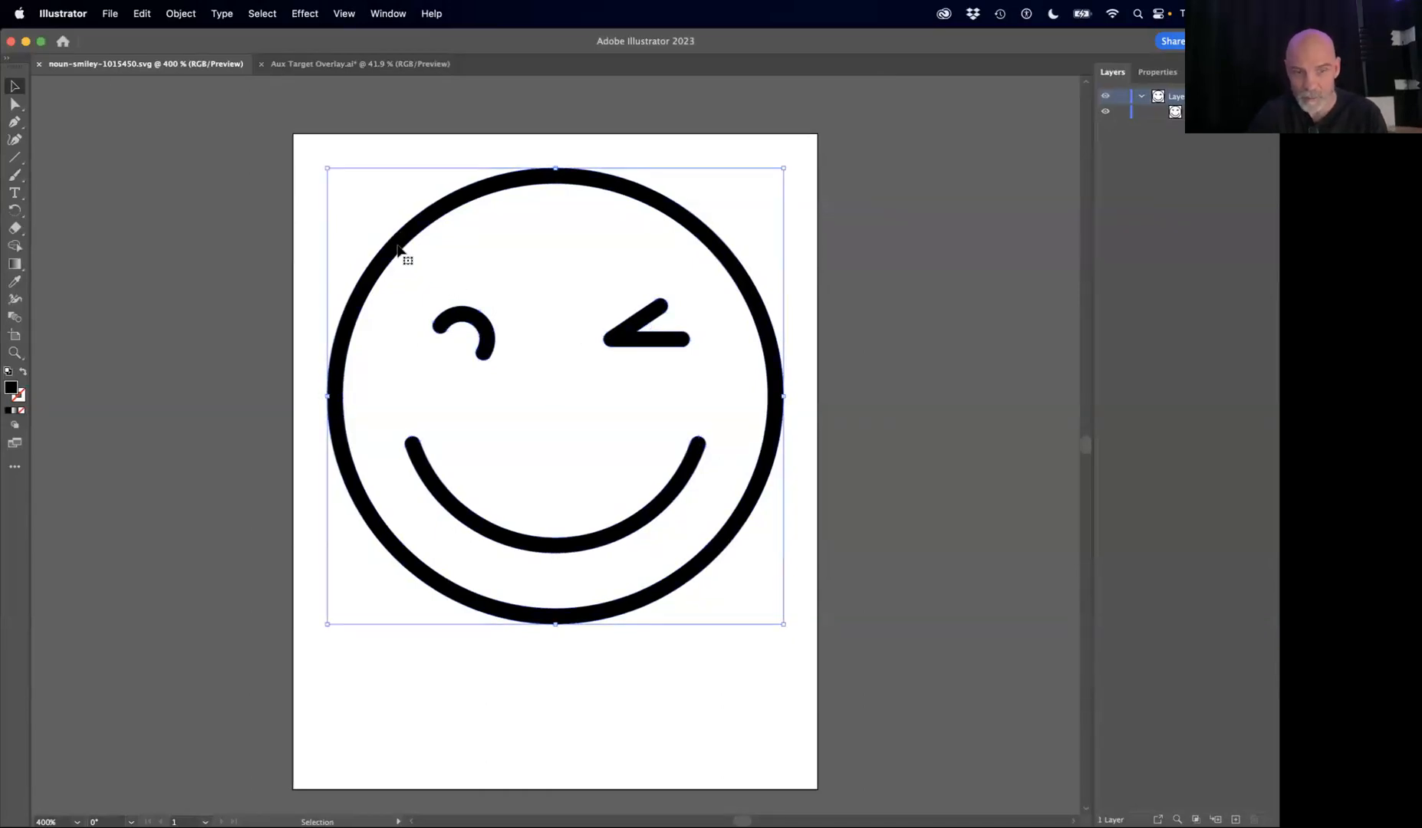
pyautogui.press('super+Tab')
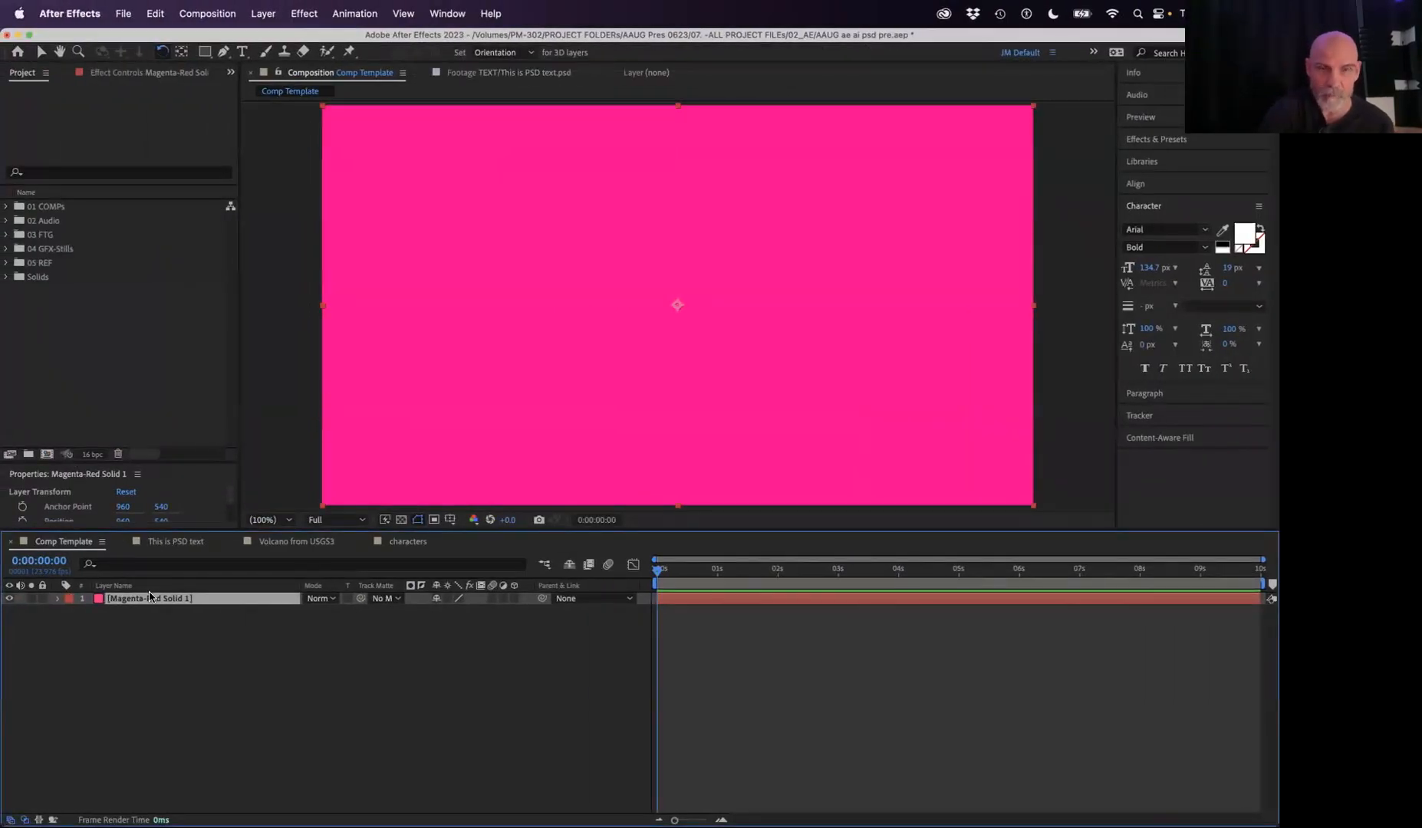
pyautogui.press('Return')
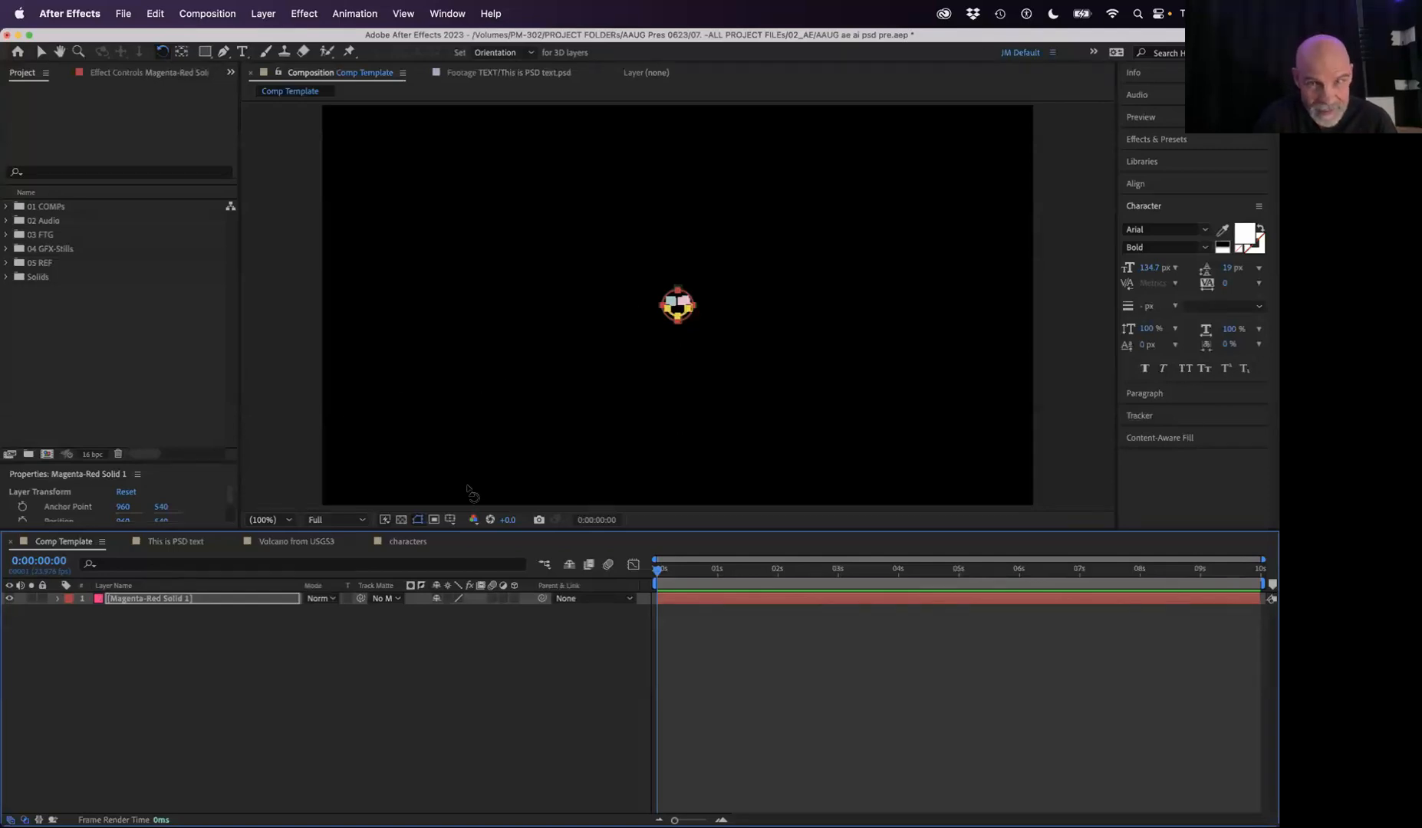
pyautogui.doubleClick(681, 326)
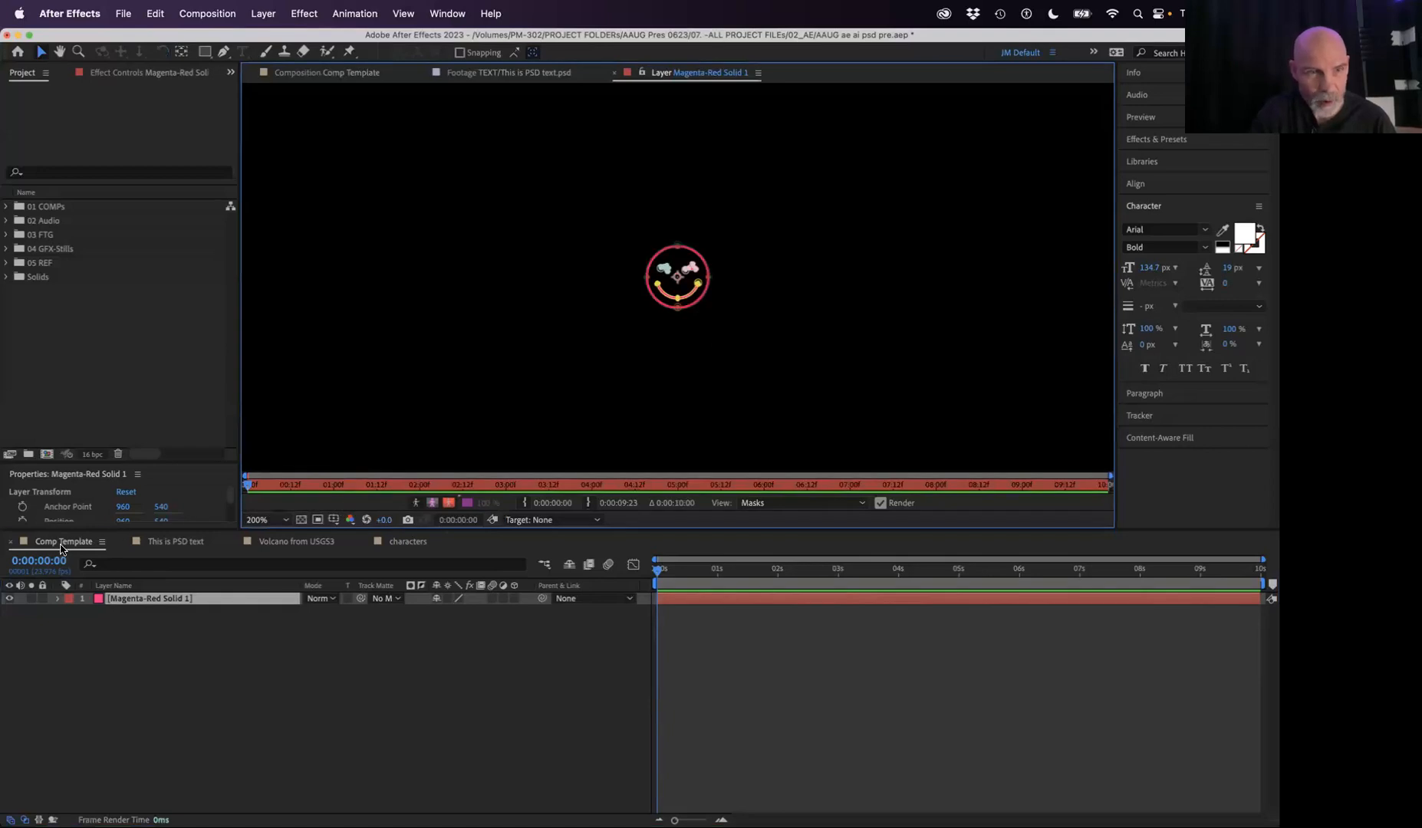
pyautogui.click(161, 541)
pyautogui.click(91, 545)
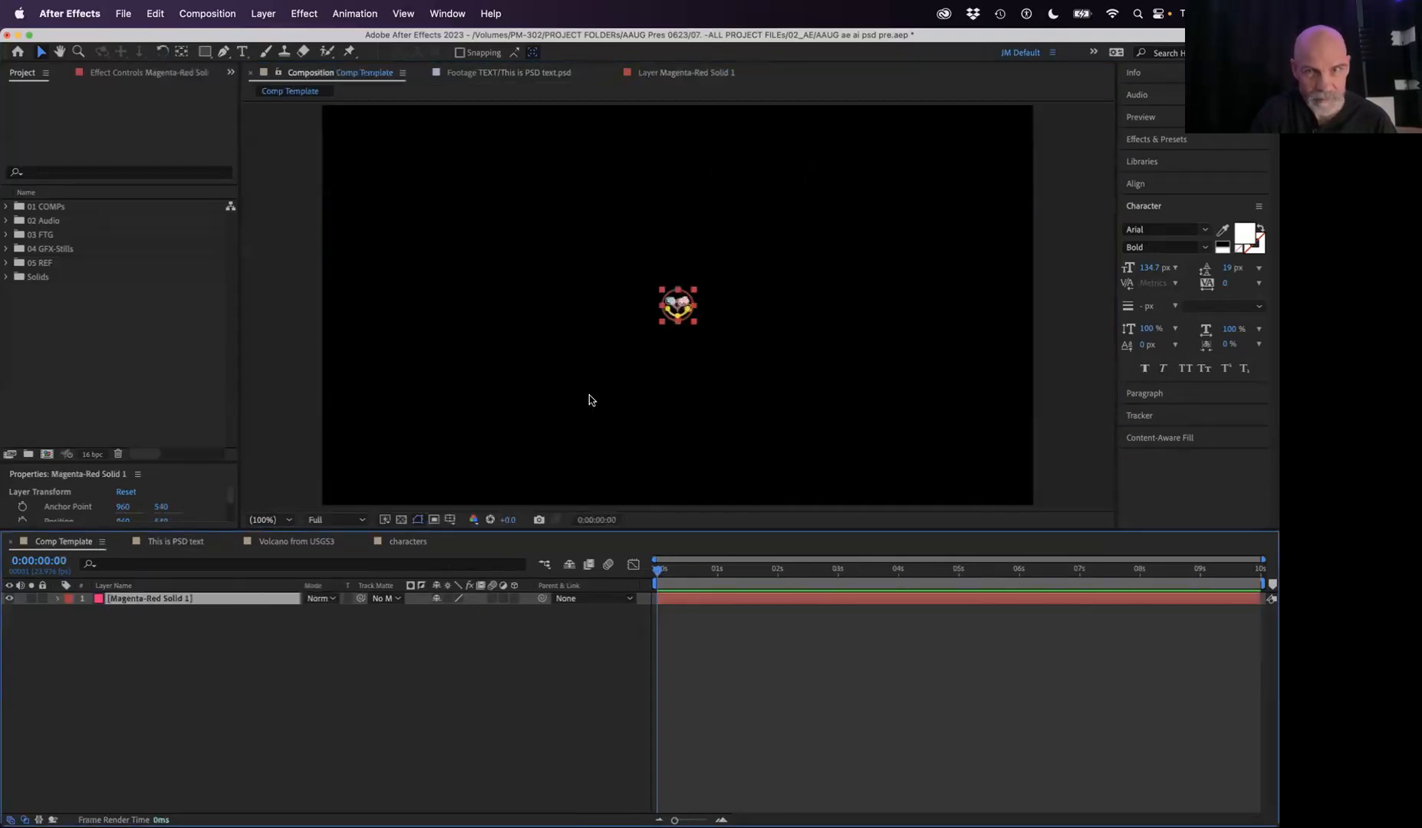
pyautogui.doubleClick(692, 325)
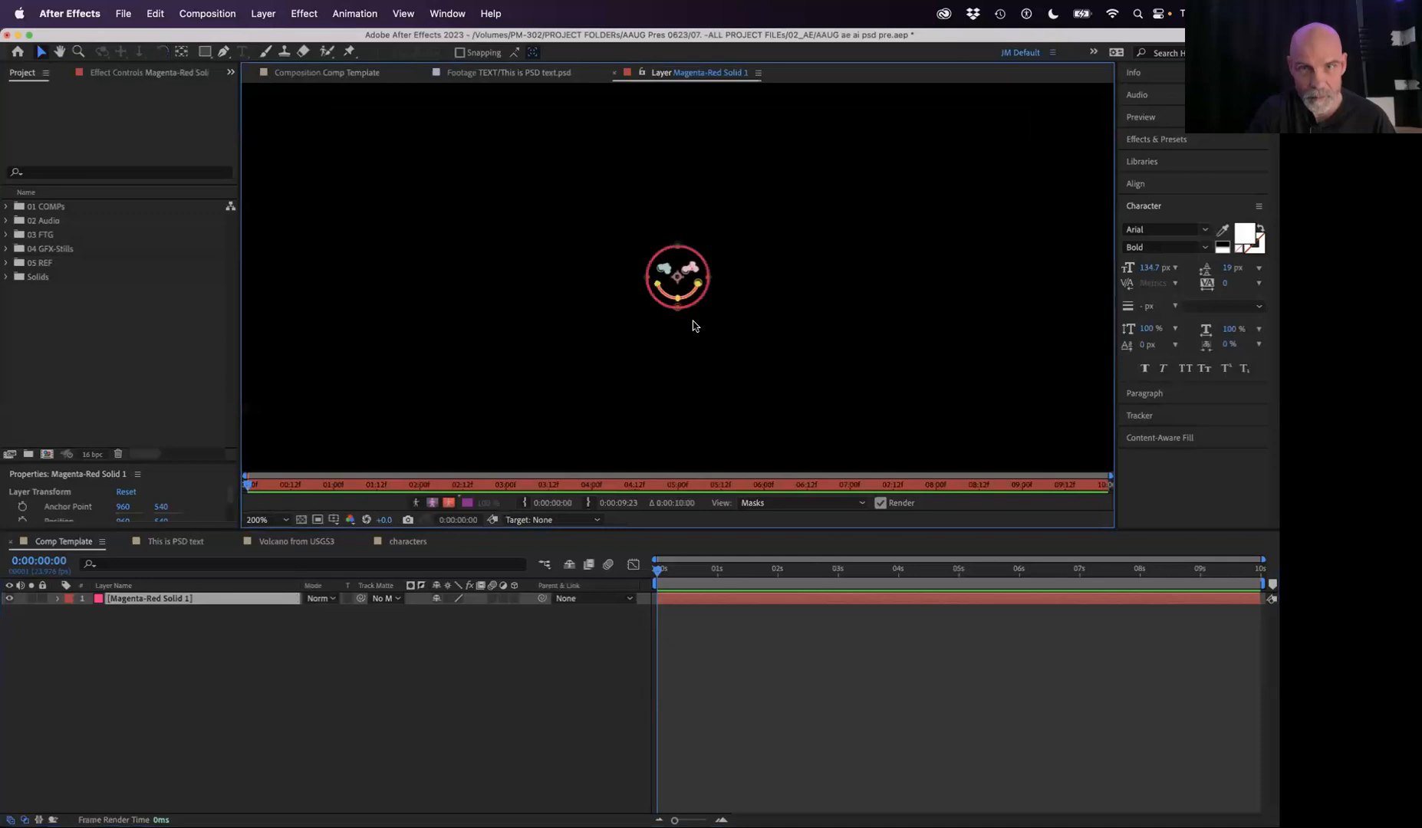
pyautogui.click(328, 71)
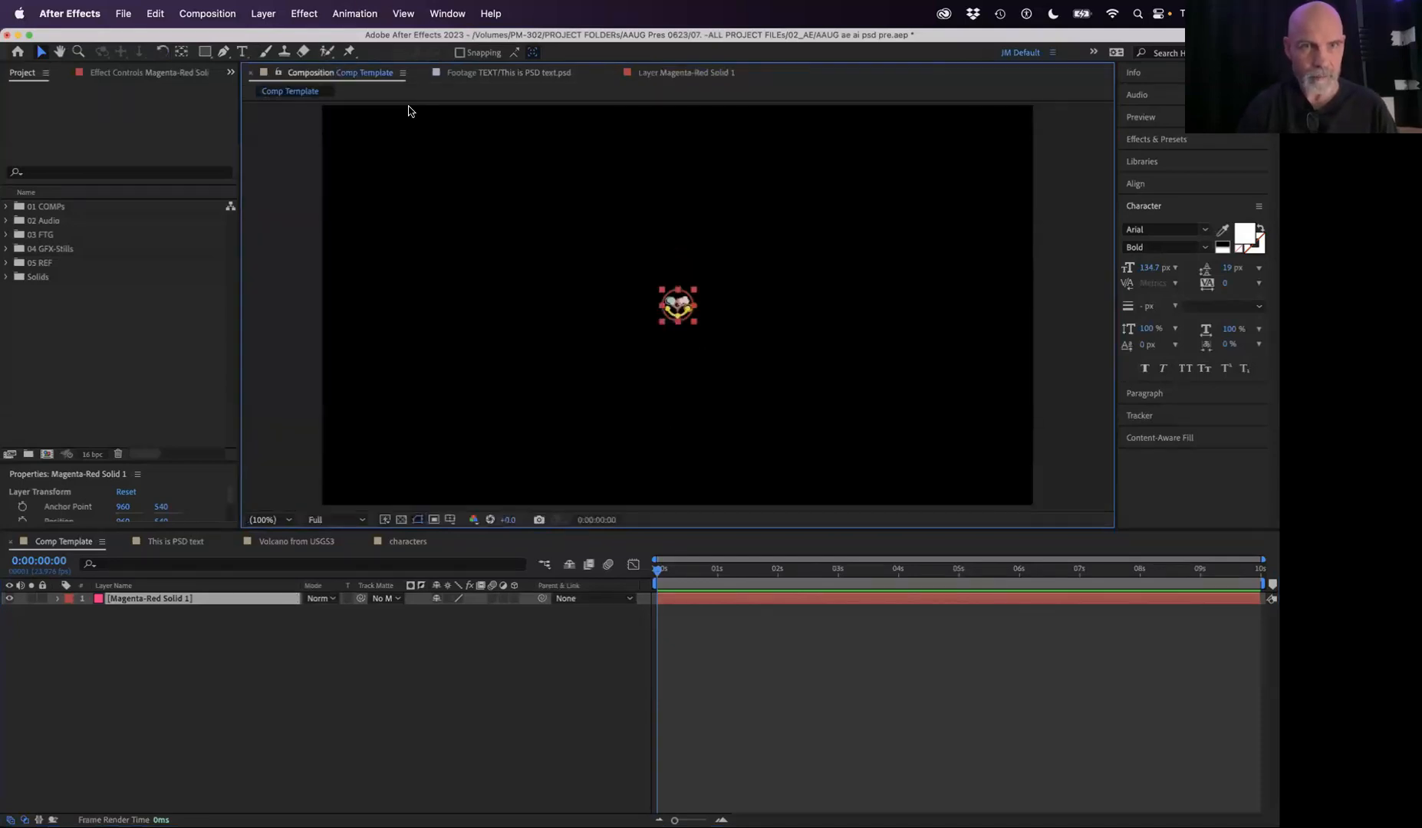
# Step: Try enlarging the smiley mask paths by free transform in the composition view, and undo each scaling
pyautogui.doubleClick(692, 306)
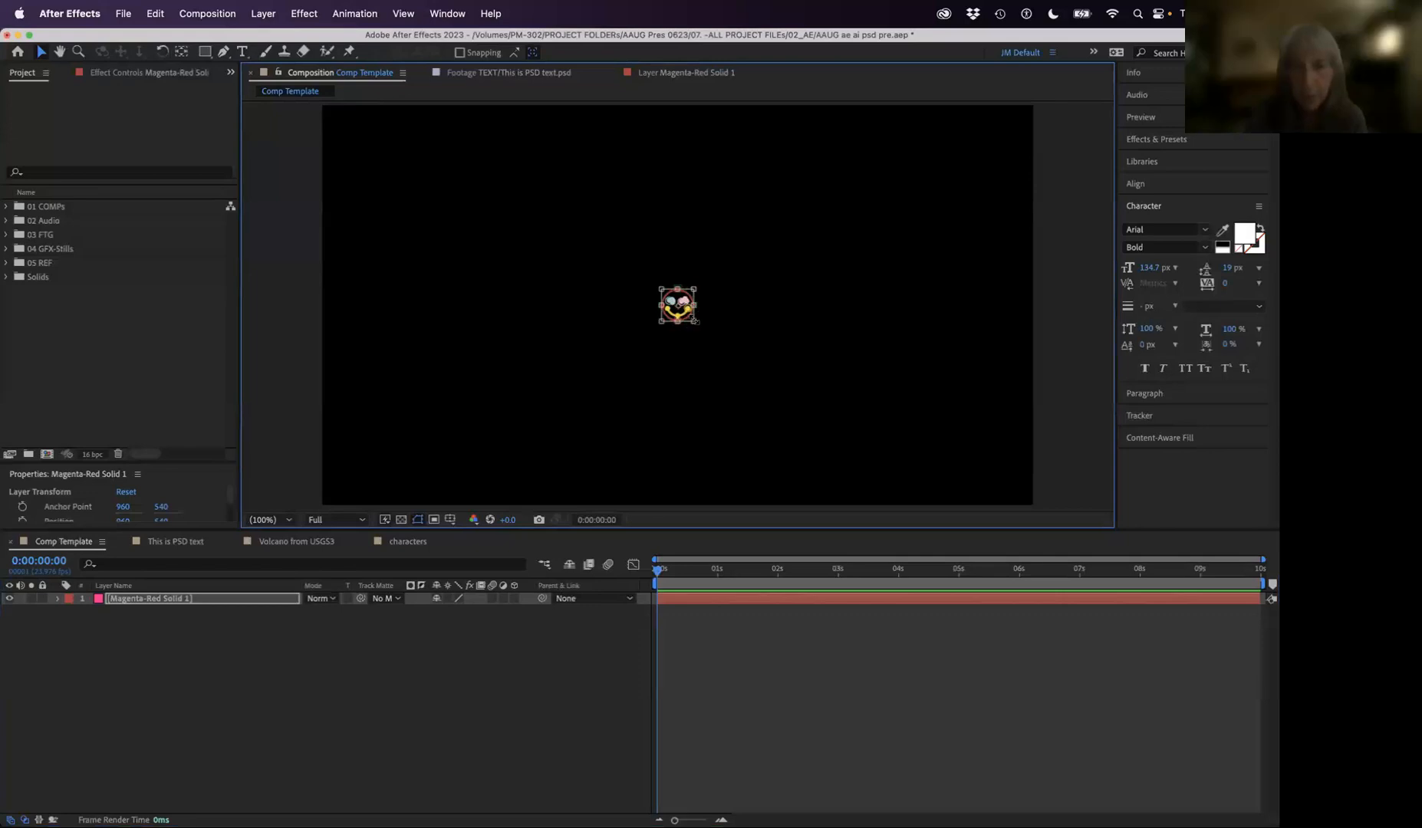
pyautogui.moveTo(694, 321); pyautogui.dragTo(859, 448)
pyautogui.press('Return')
pyautogui.press('super+z')
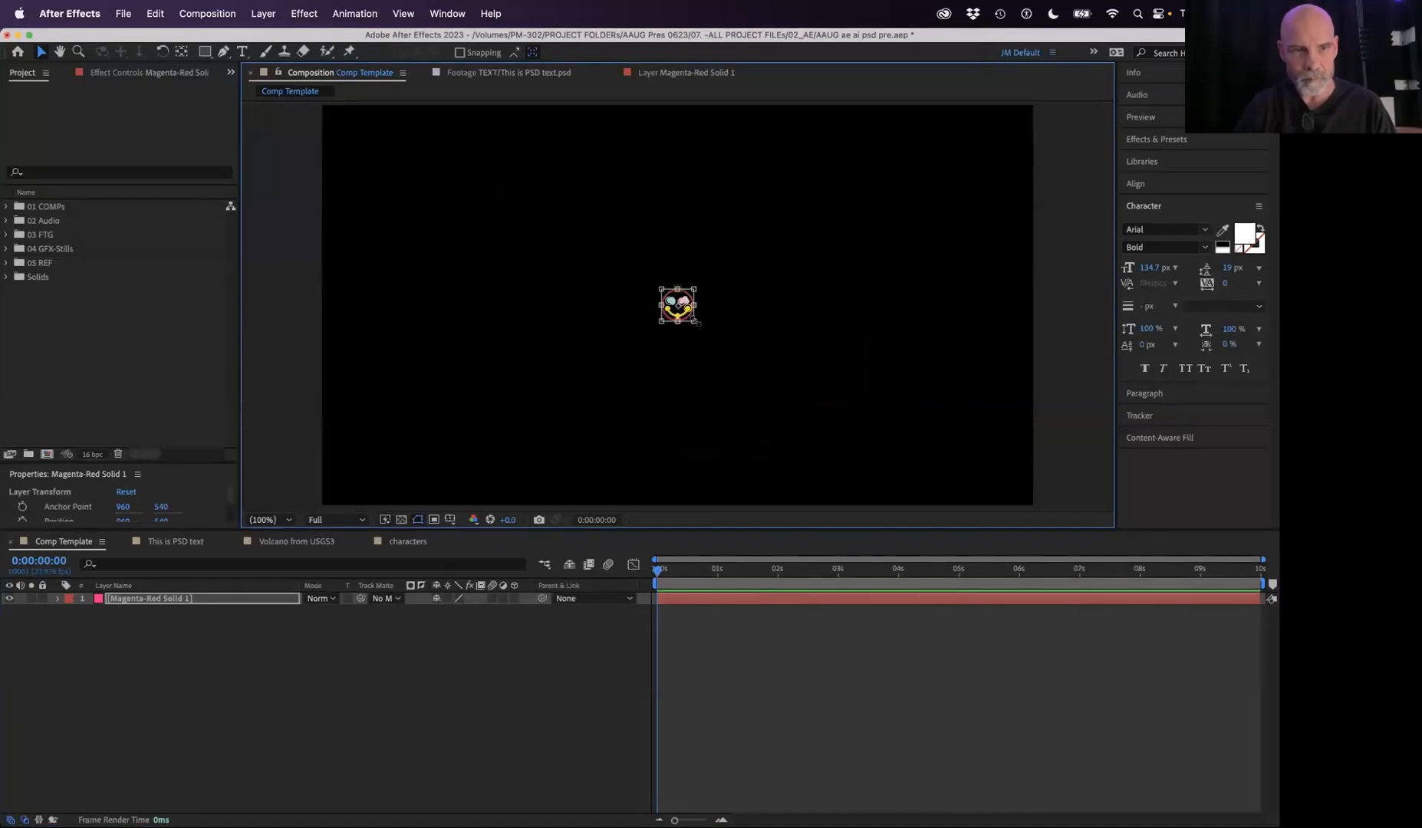
pyautogui.moveTo(697, 323); pyautogui.dragTo(878, 476)
pyautogui.press('super+z')
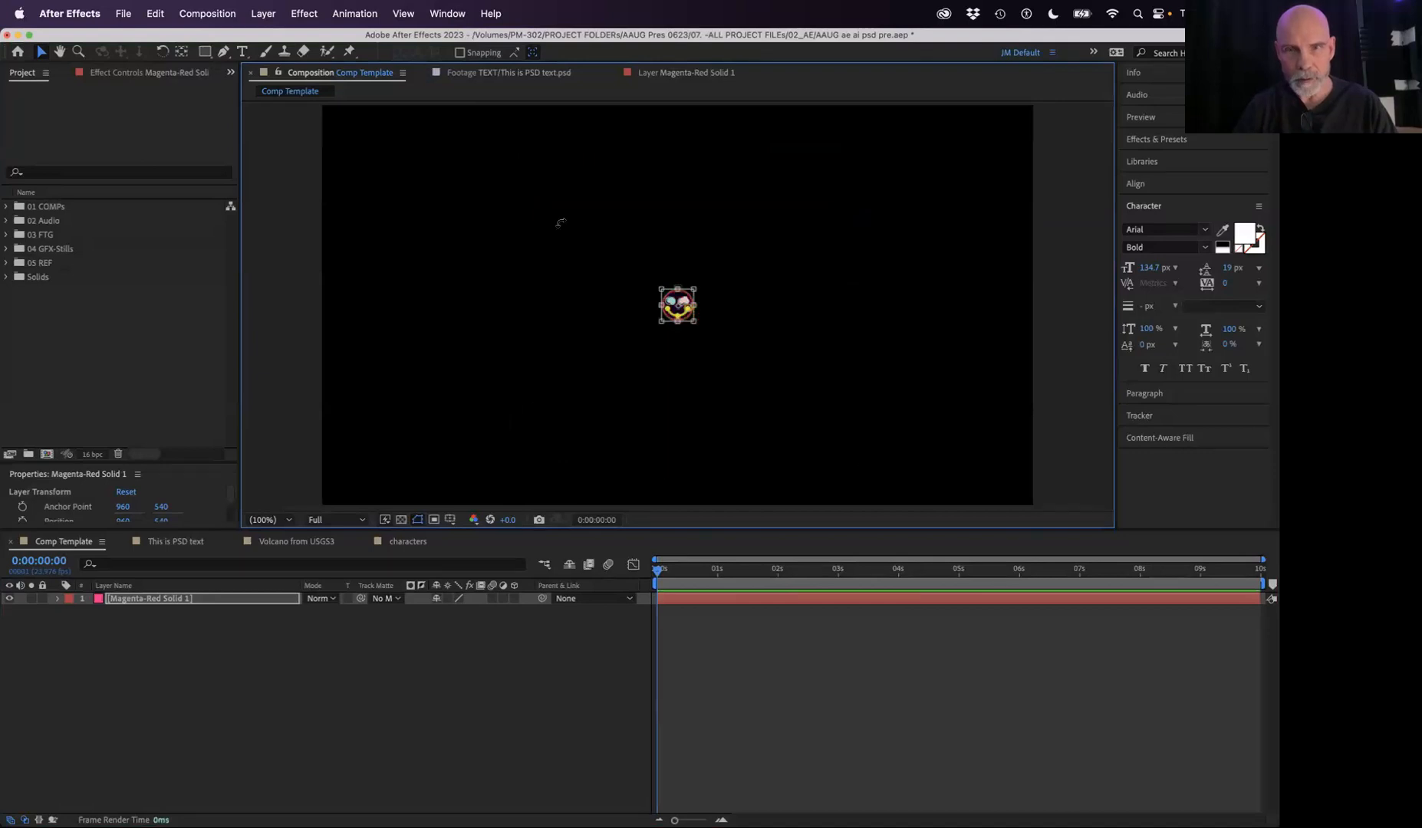
# Step: Reselect the solid, try enlarging its smiley mask paths in the Layer view, and undo the scaling
pyautogui.click(225, 681)
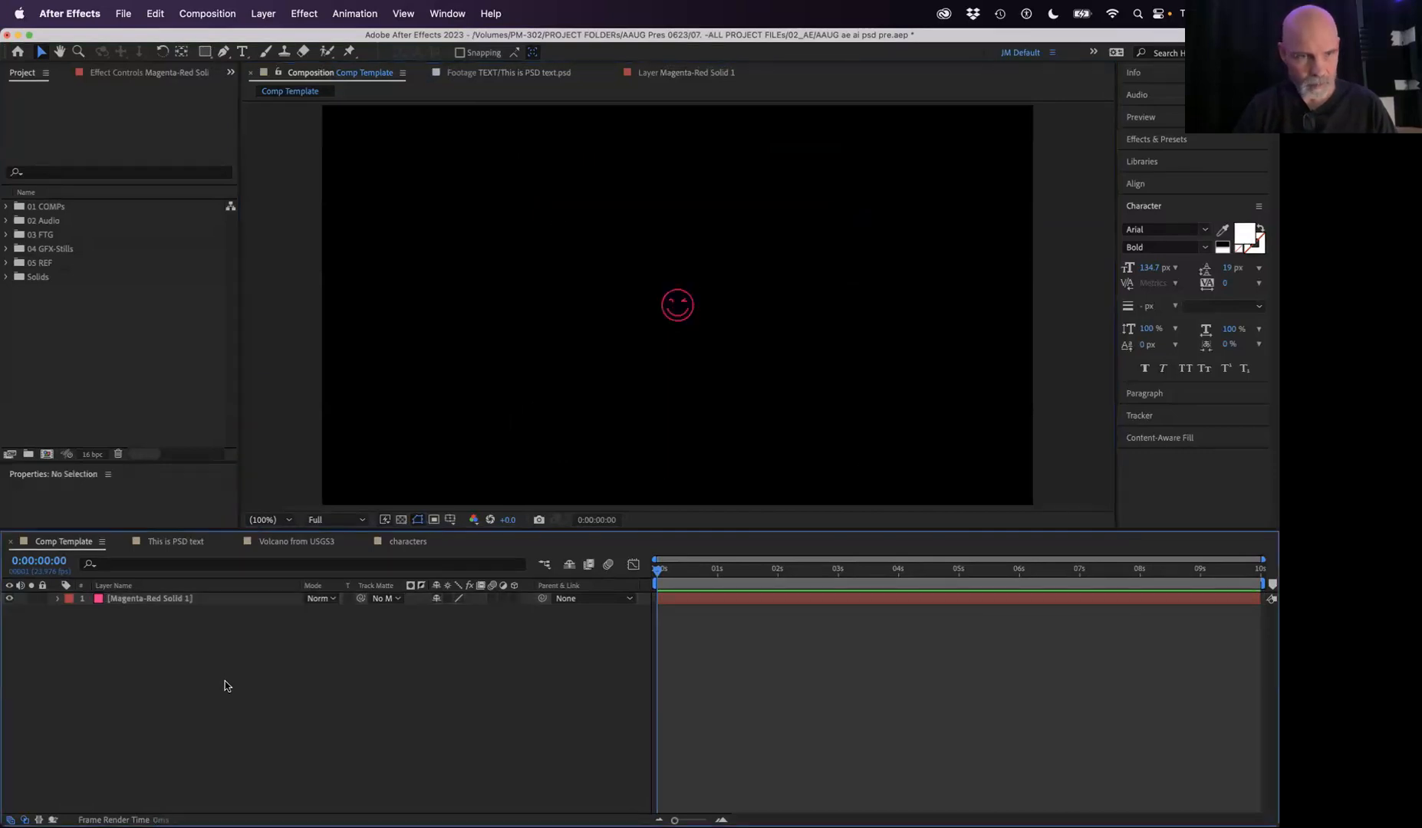
pyautogui.click(205, 598)
pyautogui.moveTo(612, 251); pyautogui.dragTo(771, 336)
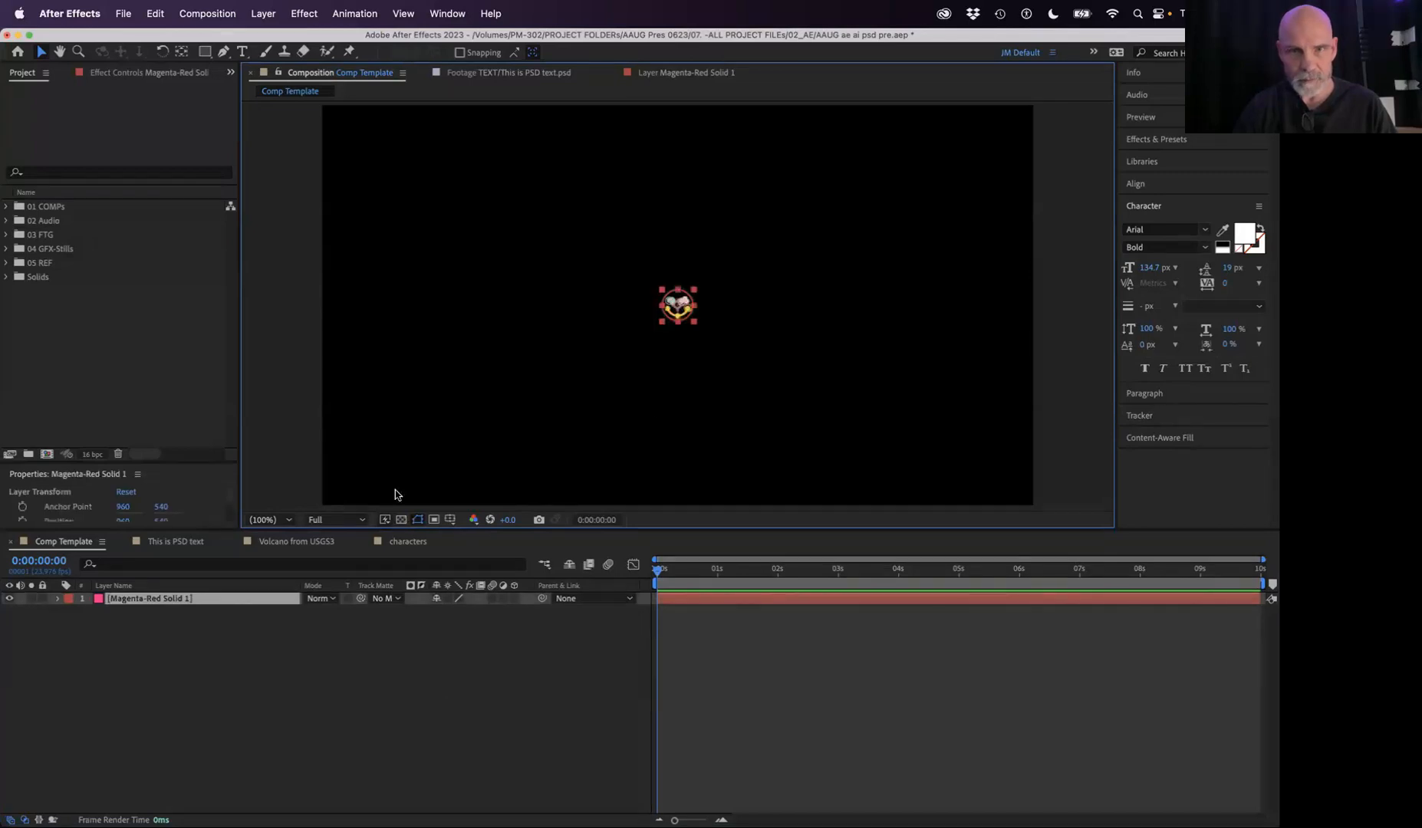
pyautogui.doubleClick(696, 326)
pyautogui.doubleClick(677, 310)
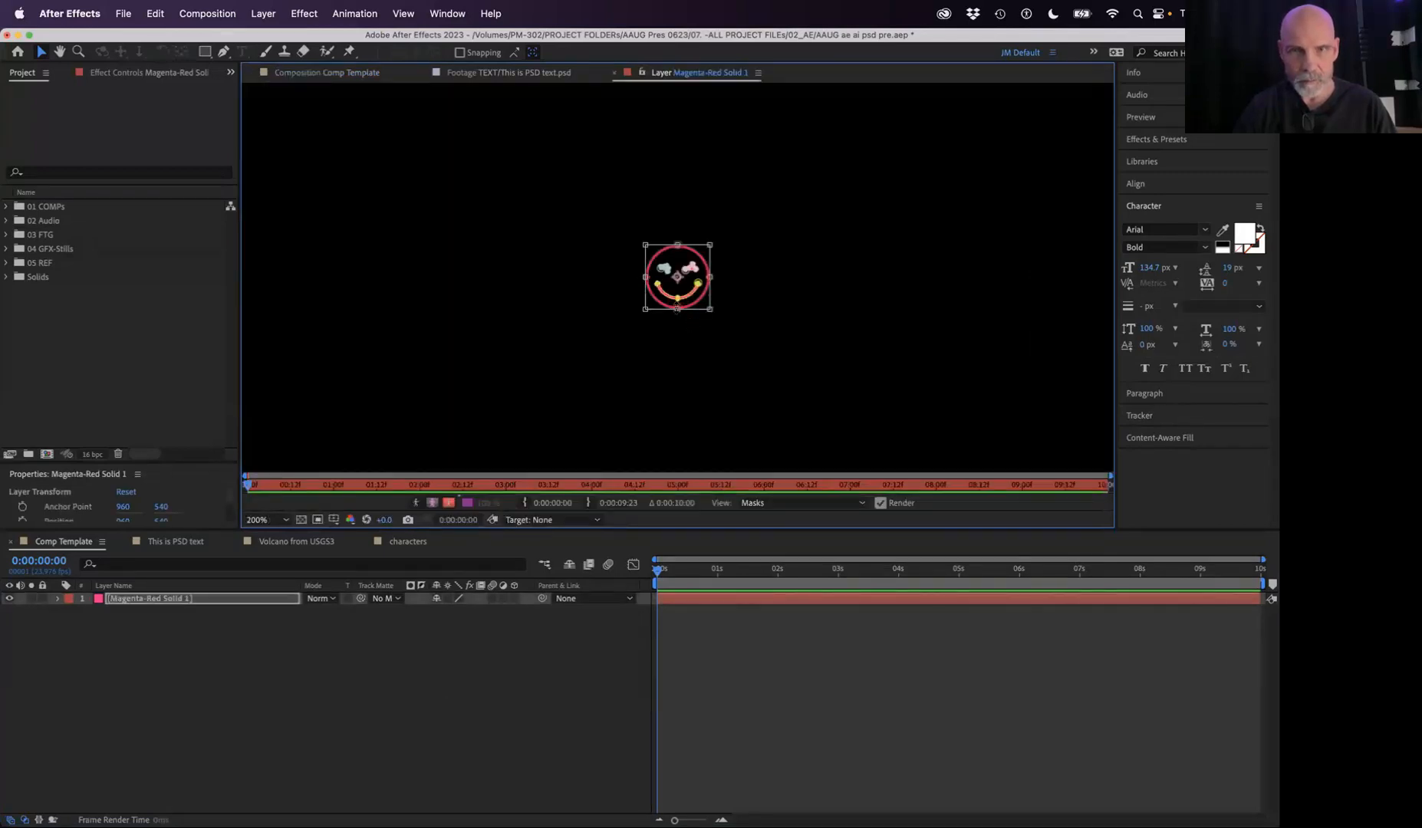
pyautogui.moveTo(709, 309); pyautogui.dragTo(760, 360)
pyautogui.press('super+z')
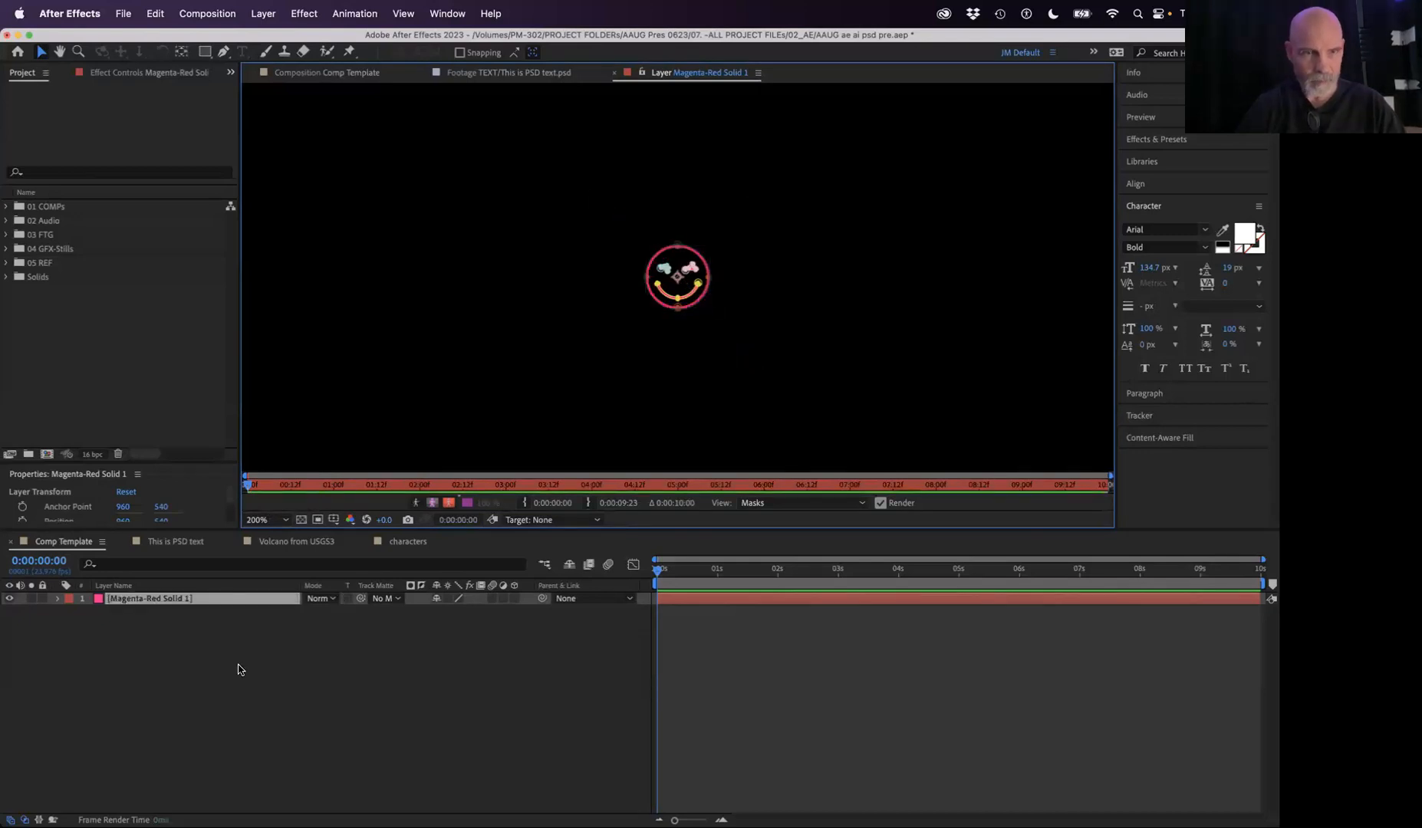
# Step: Return to the Comp Template composition view and expand the magenta-red solid's property groups in the timeline
pyautogui.click(178, 656)
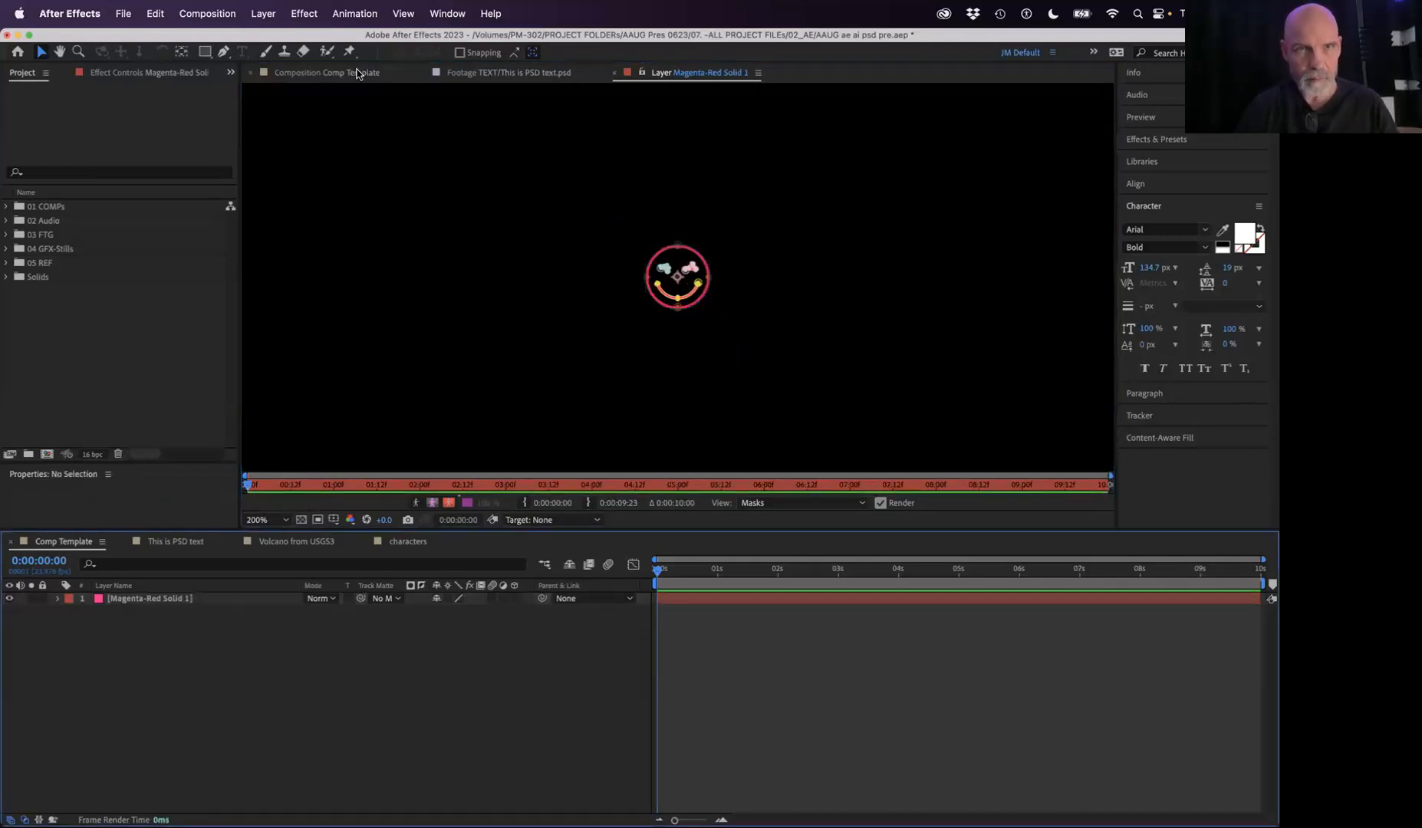
pyautogui.click(357, 73)
pyautogui.click(151, 614)
pyautogui.click(166, 599)
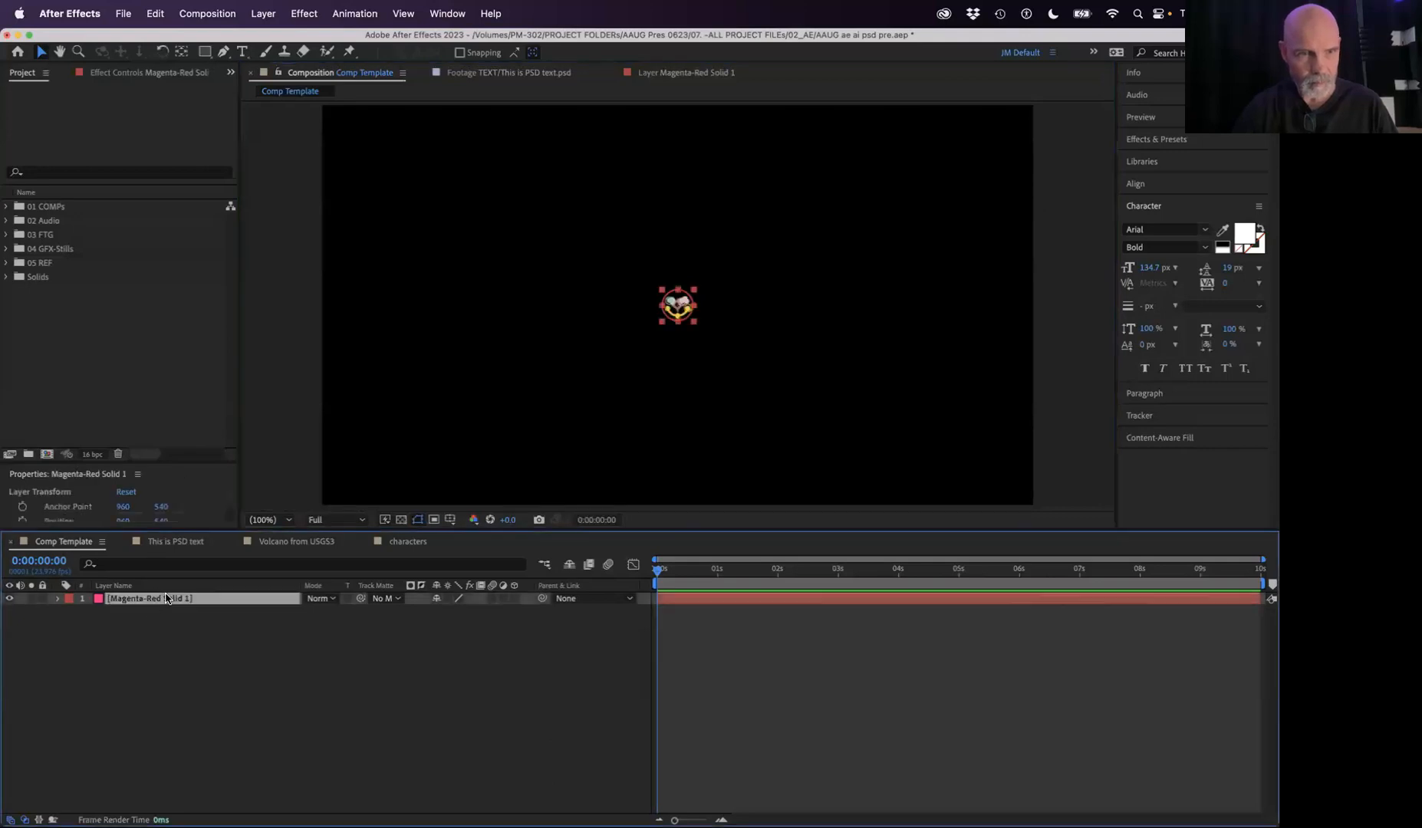
pyautogui.click(56, 600)
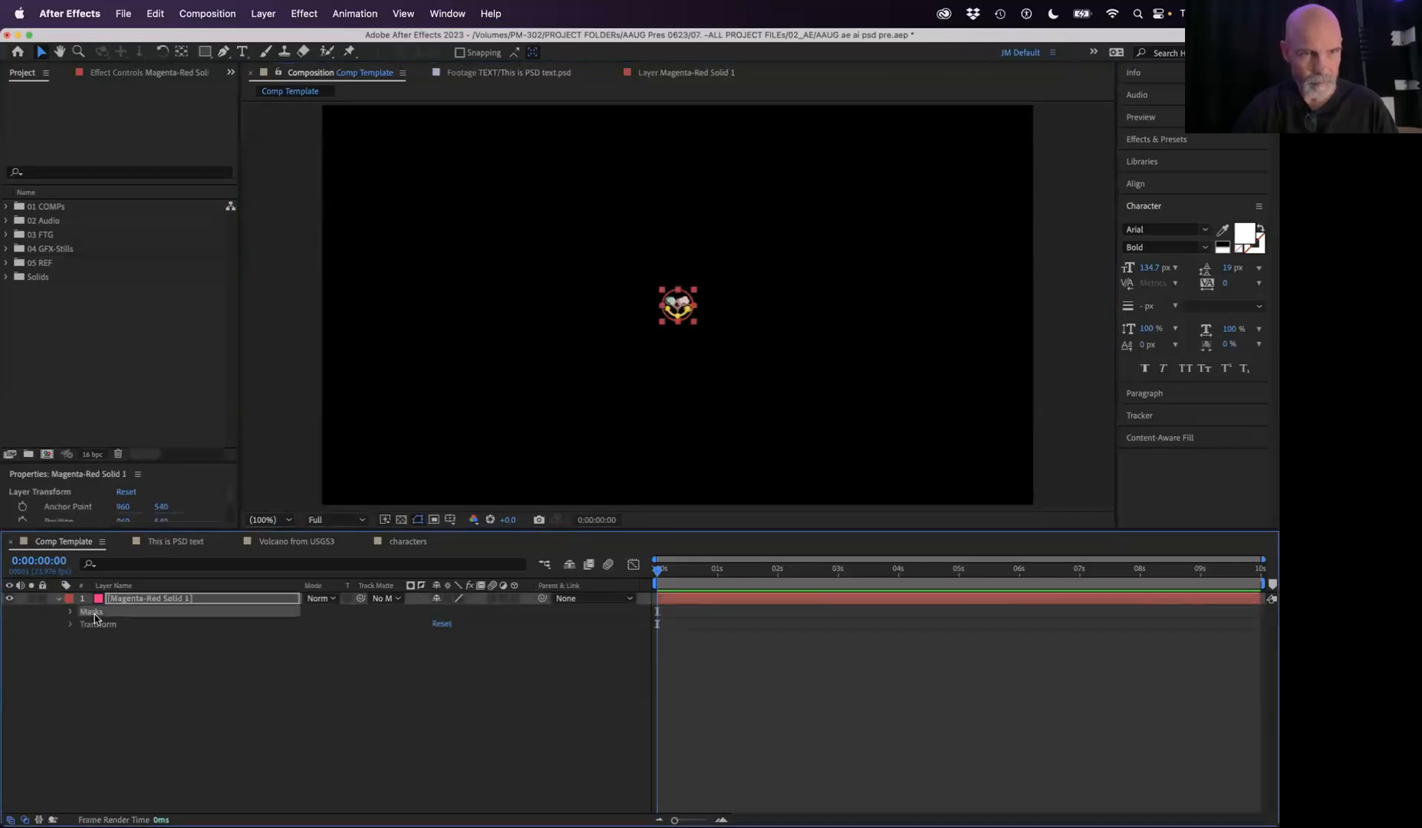
# Step: Select all the smiley mask paths on the magenta-red solid and scale them proportionally from the centre to nearly the composition's height
pyautogui.click(216, 664)
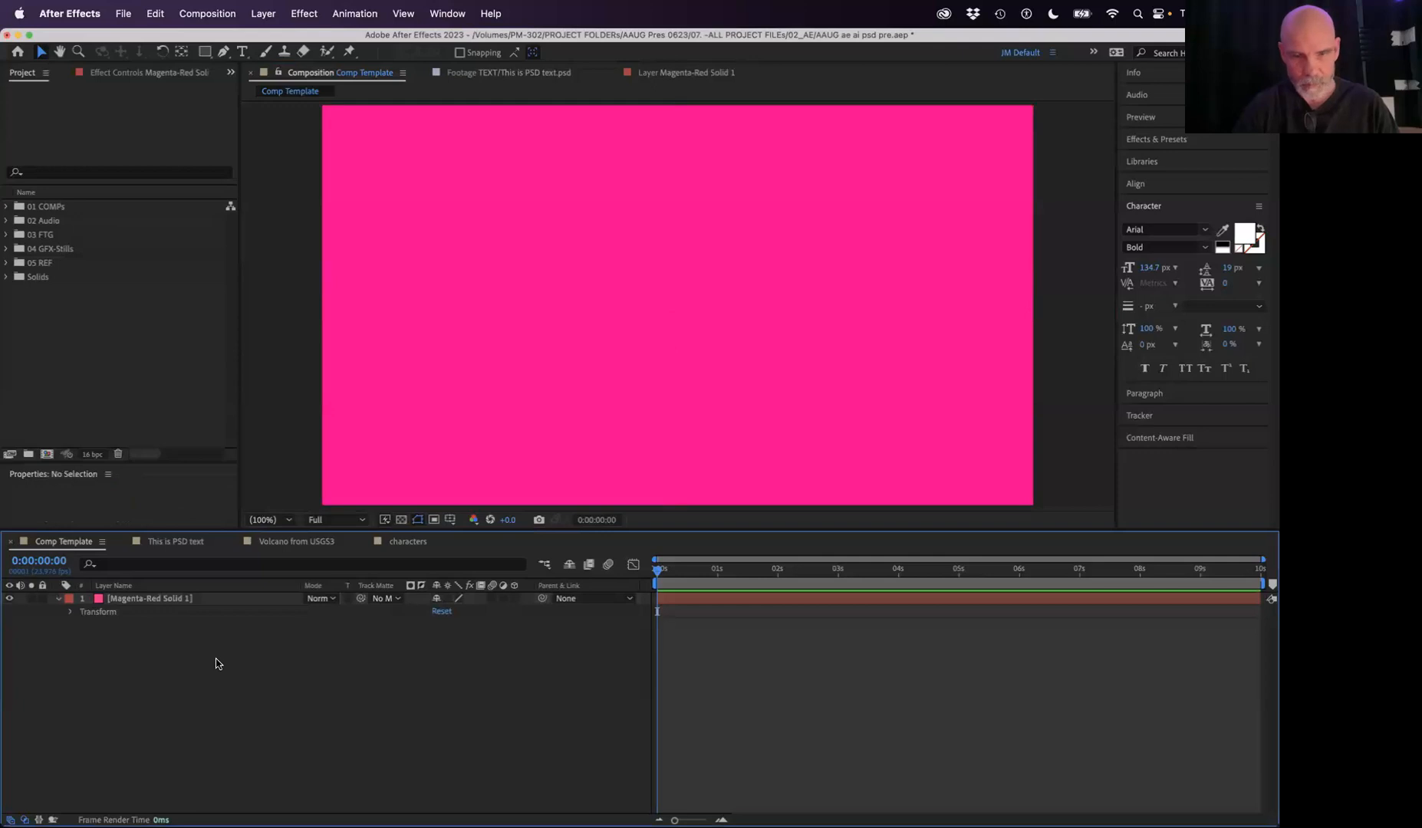
pyautogui.click(153, 602)
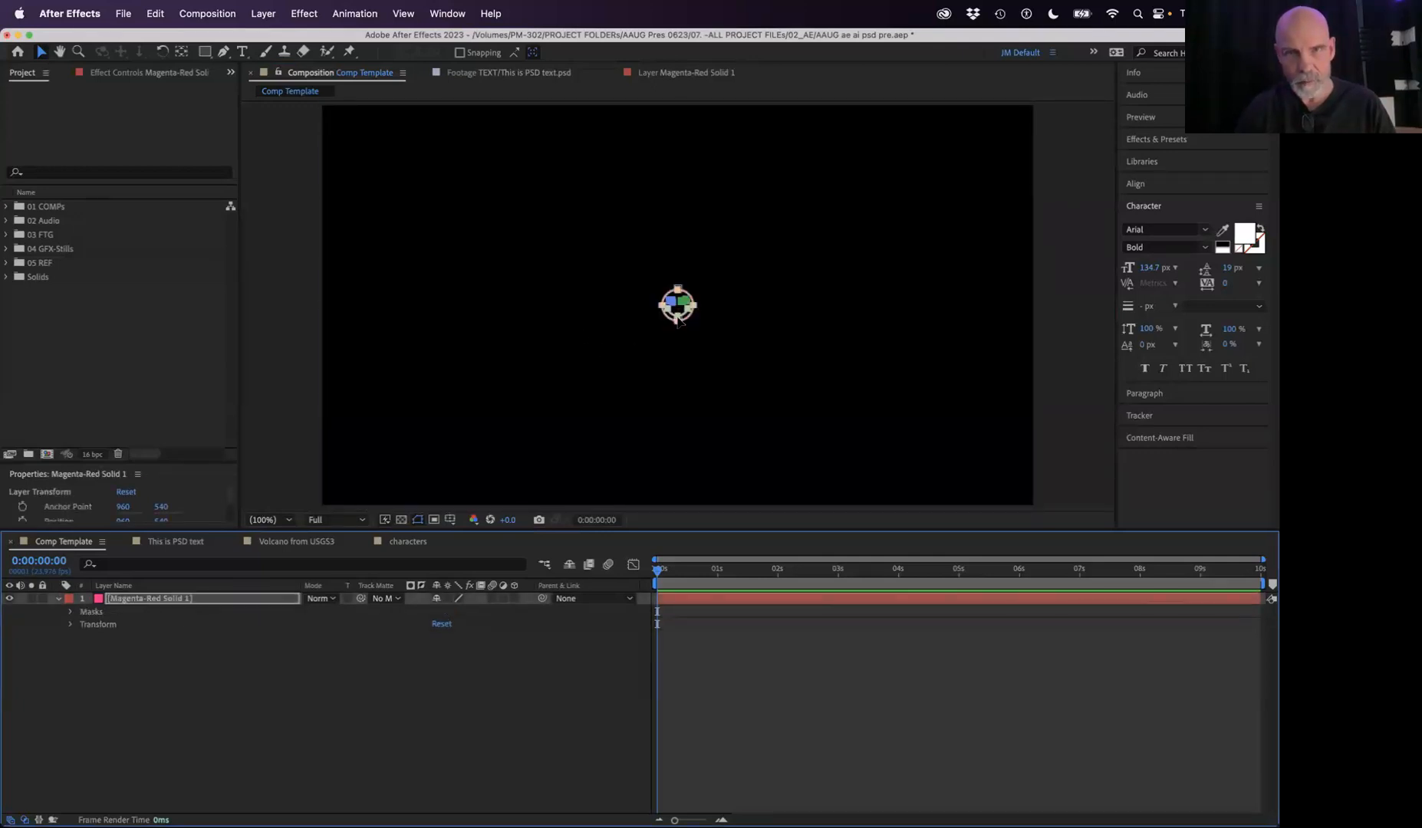
pyautogui.click(678, 320)
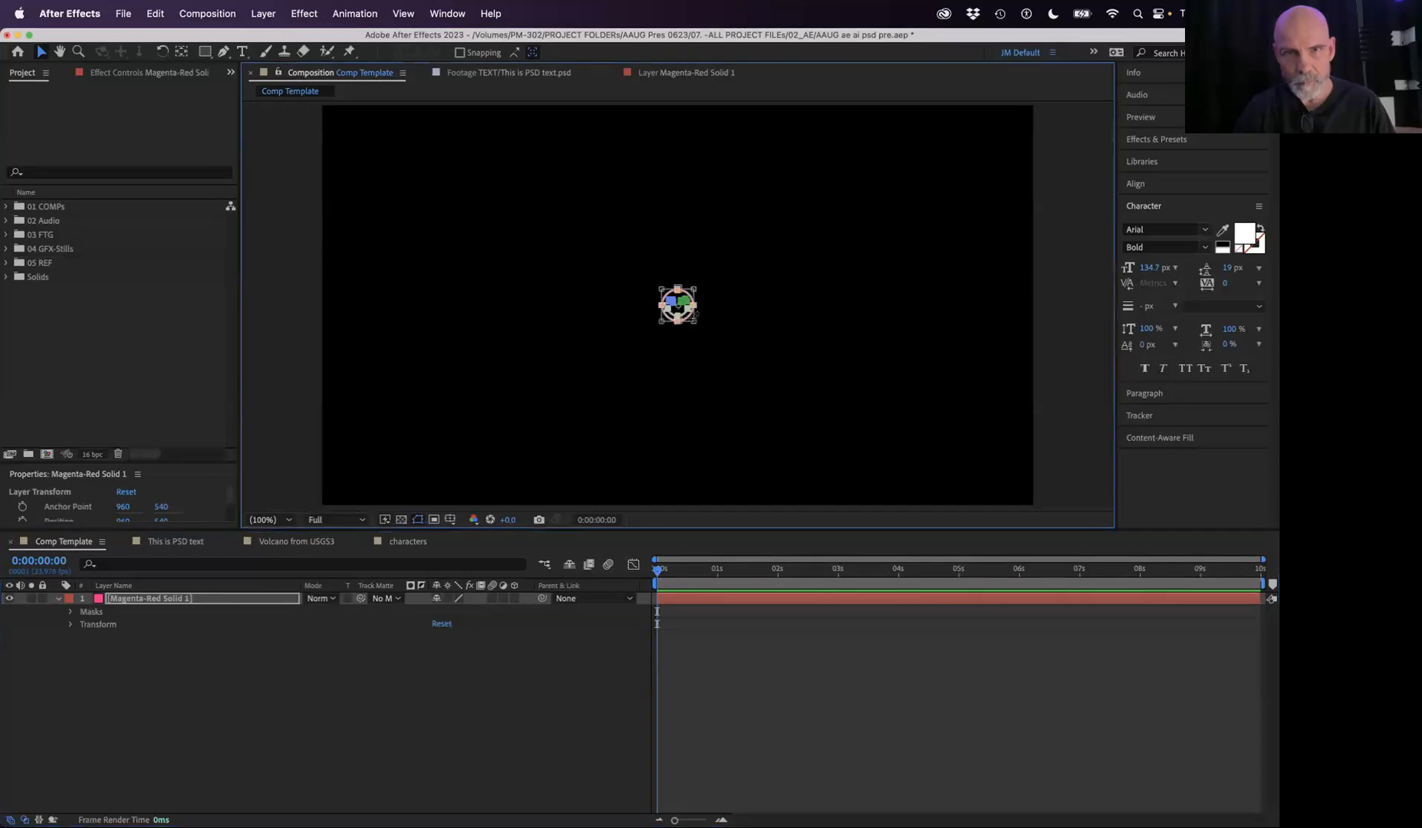
pyautogui.moveTo(694, 320); pyautogui.dragTo(891, 482)
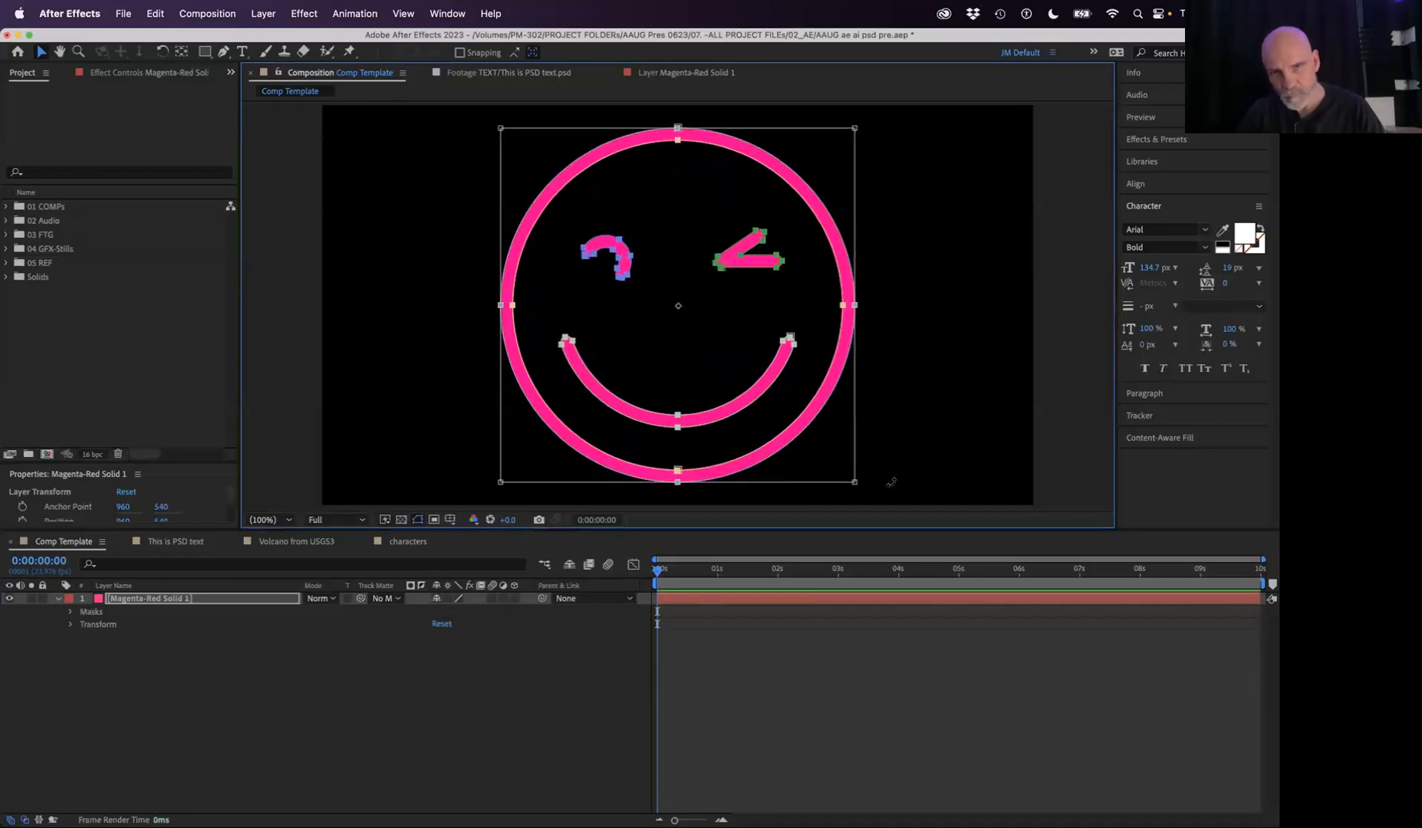
# Step: Expand the solid's Masks group and Mask 1's properties, copy Mask 1, and deselect the layer
pyautogui.click(68, 600)
pyautogui.click(263, 683)
pyautogui.click(70, 612)
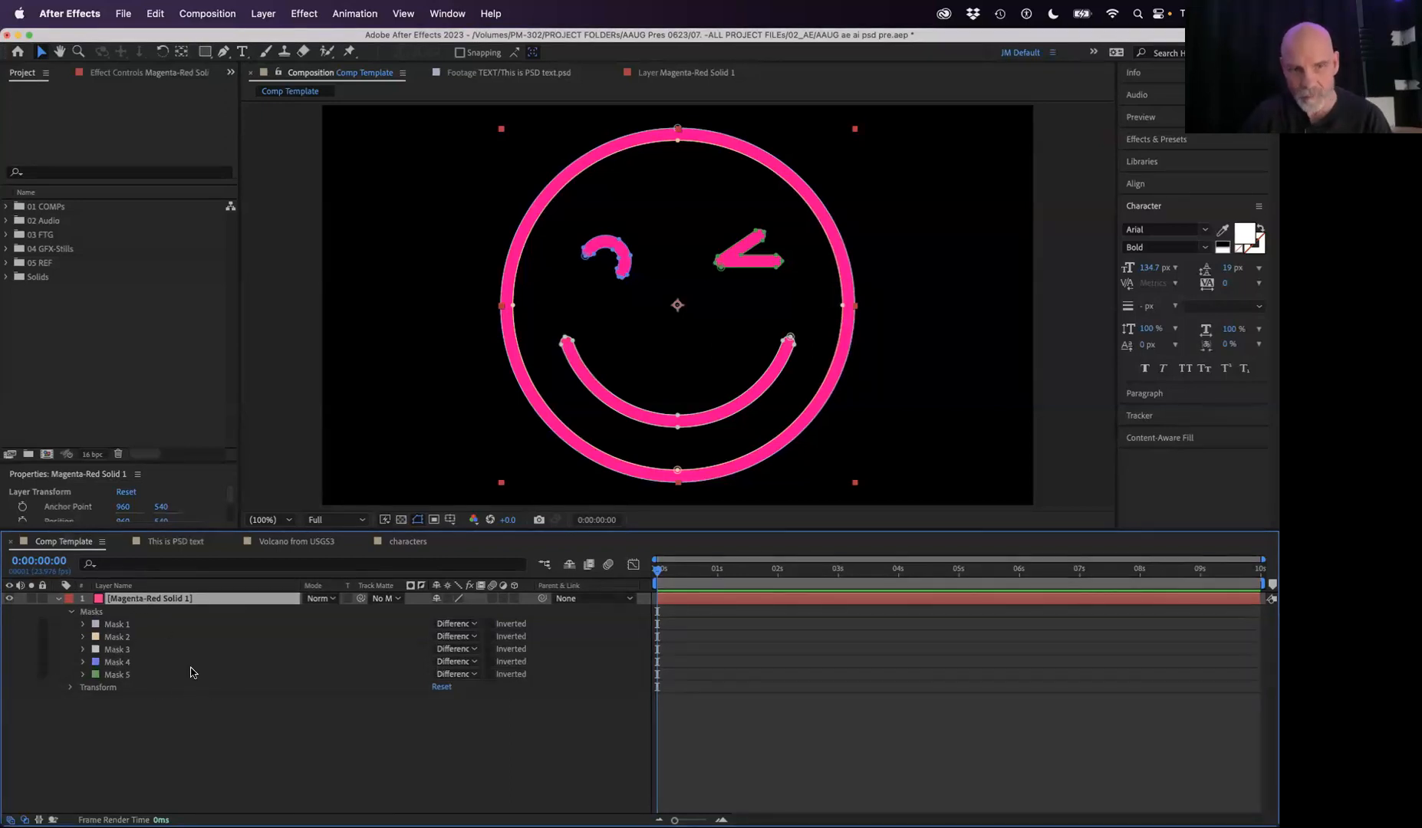
pyautogui.click(82, 624)
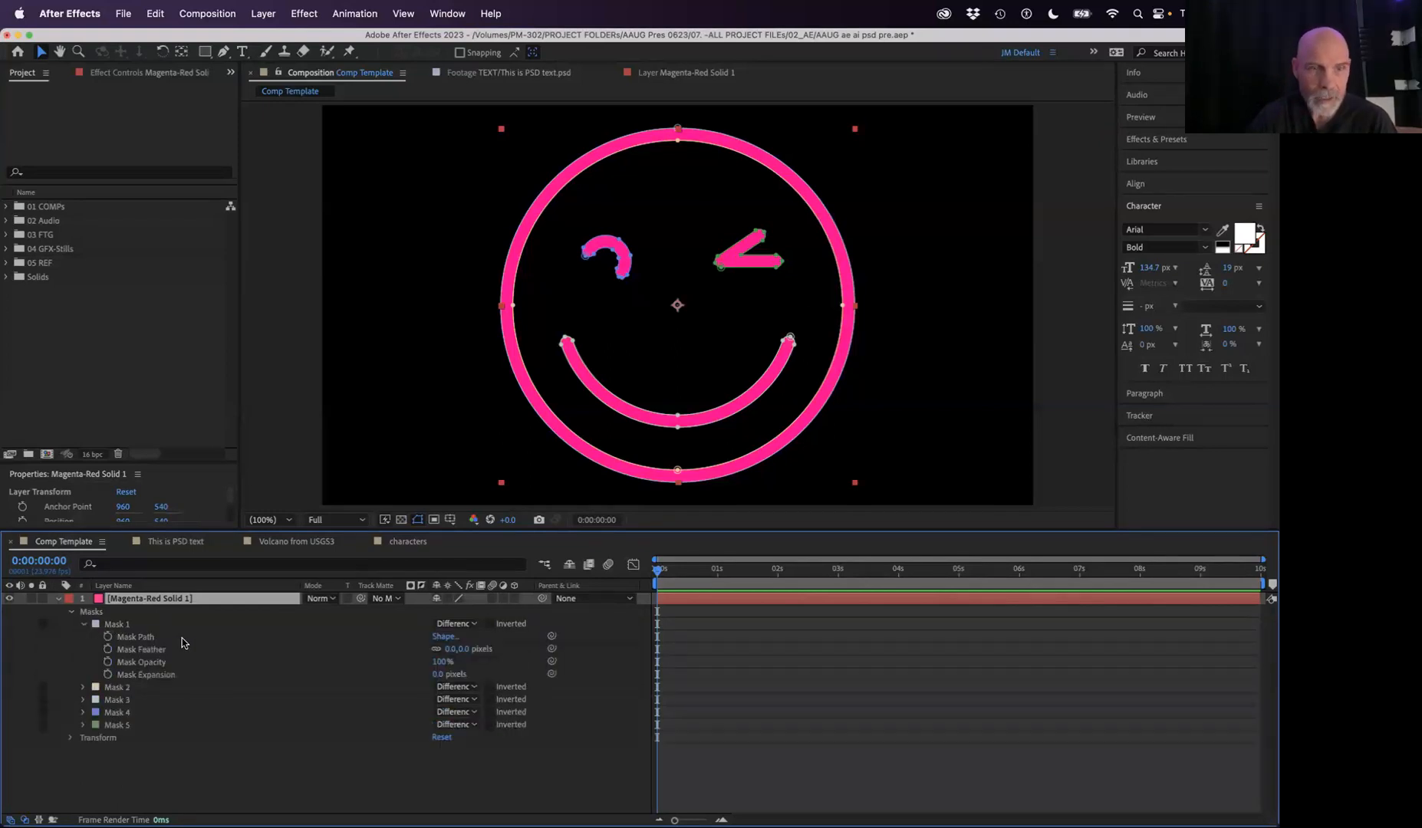
pyautogui.click(114, 625)
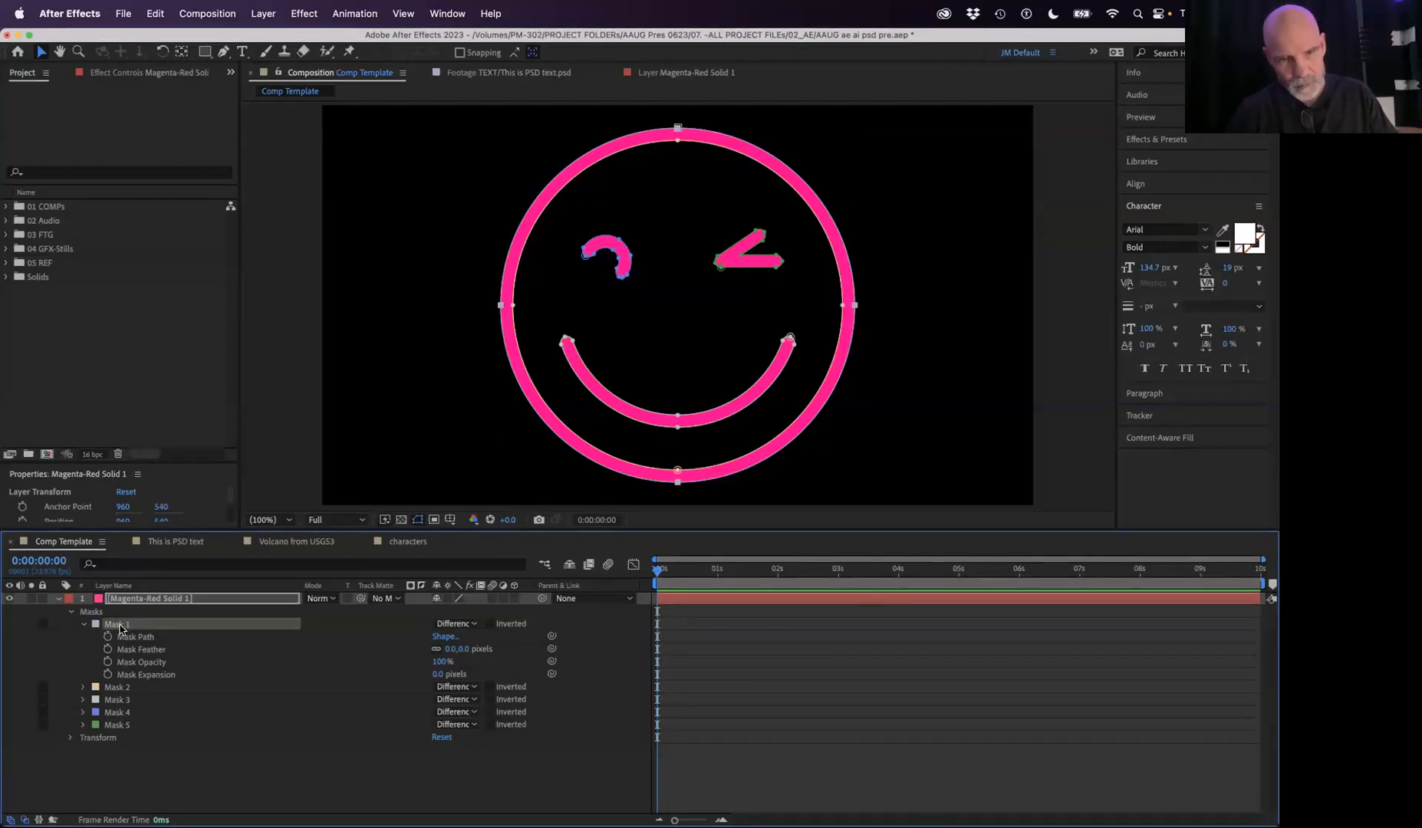
pyautogui.click(192, 736)
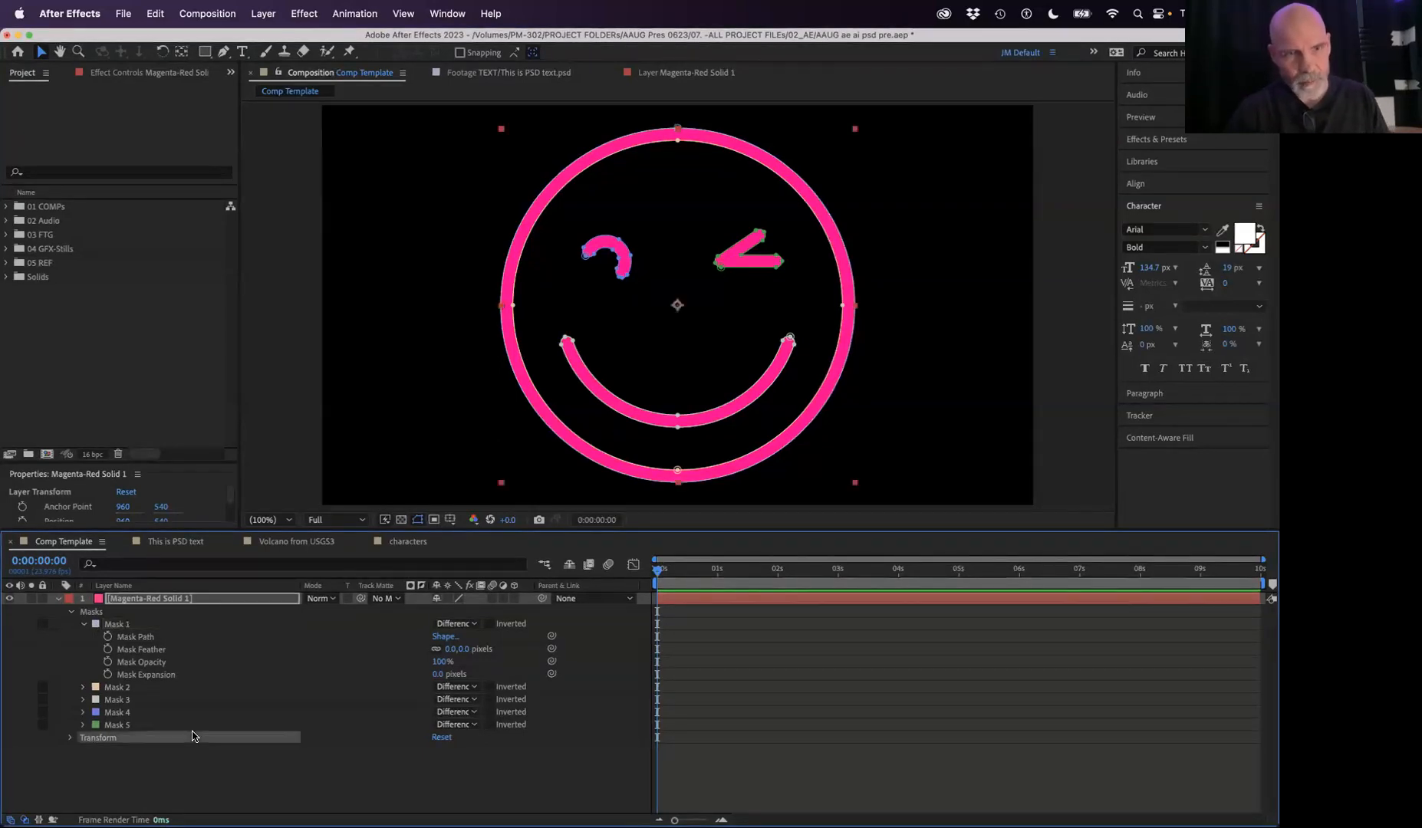
pyautogui.click(267, 770)
# Step: Try to paste the copied mask into the Path property of a new shape layer started with a single Pen tool point
pyautogui.click(223, 53)
pyautogui.click(457, 261)
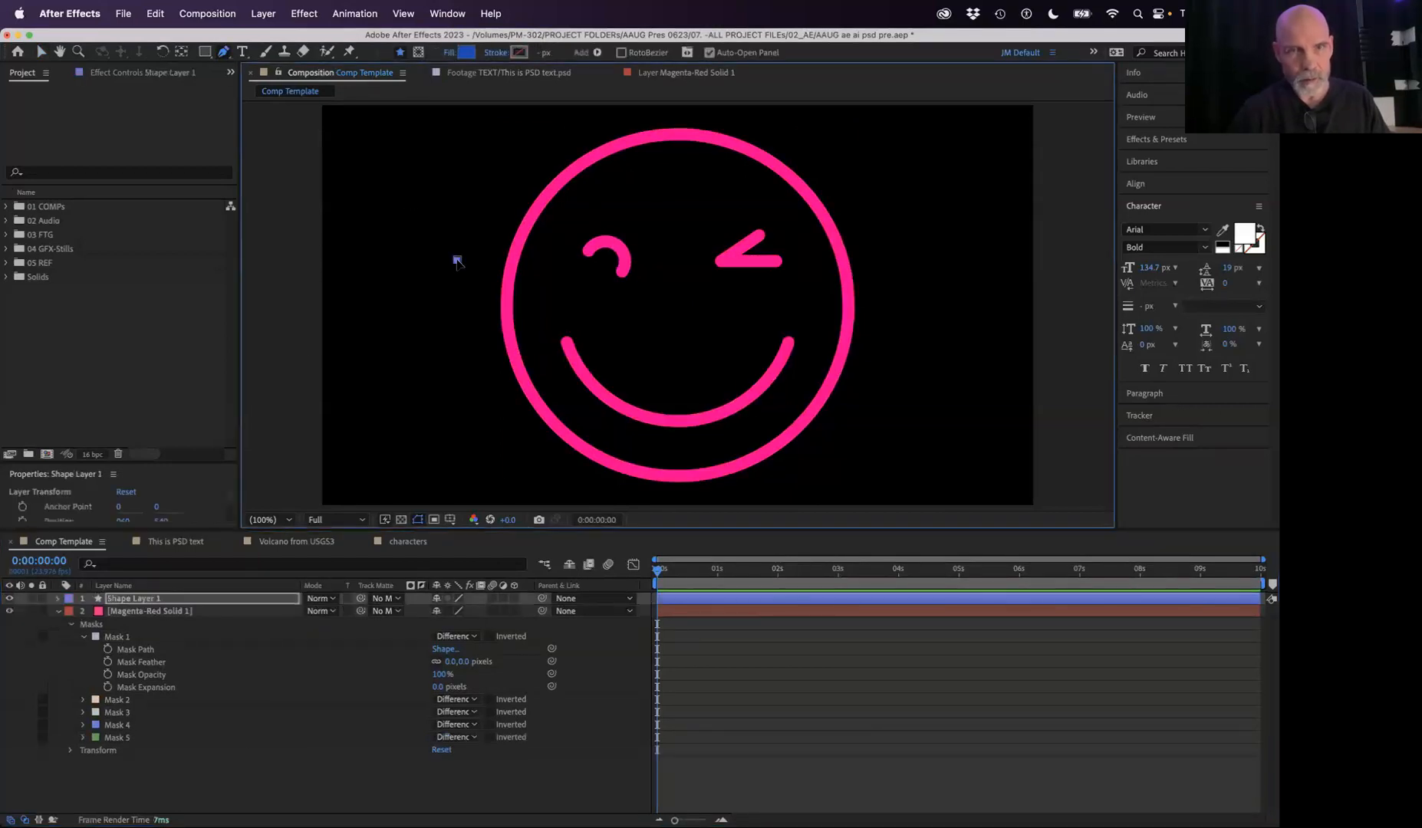
pyautogui.click(57, 599)
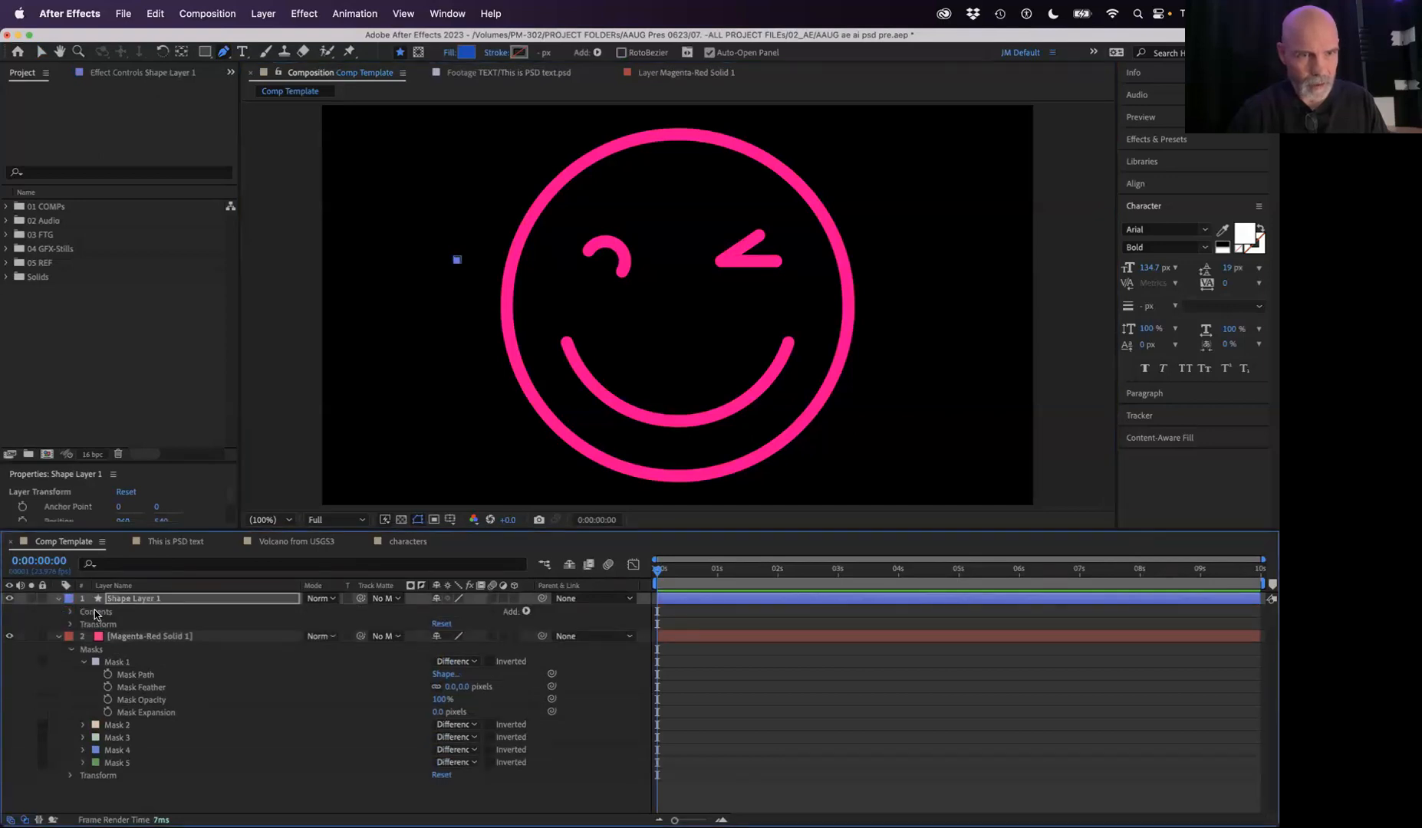
pyautogui.click(69, 613)
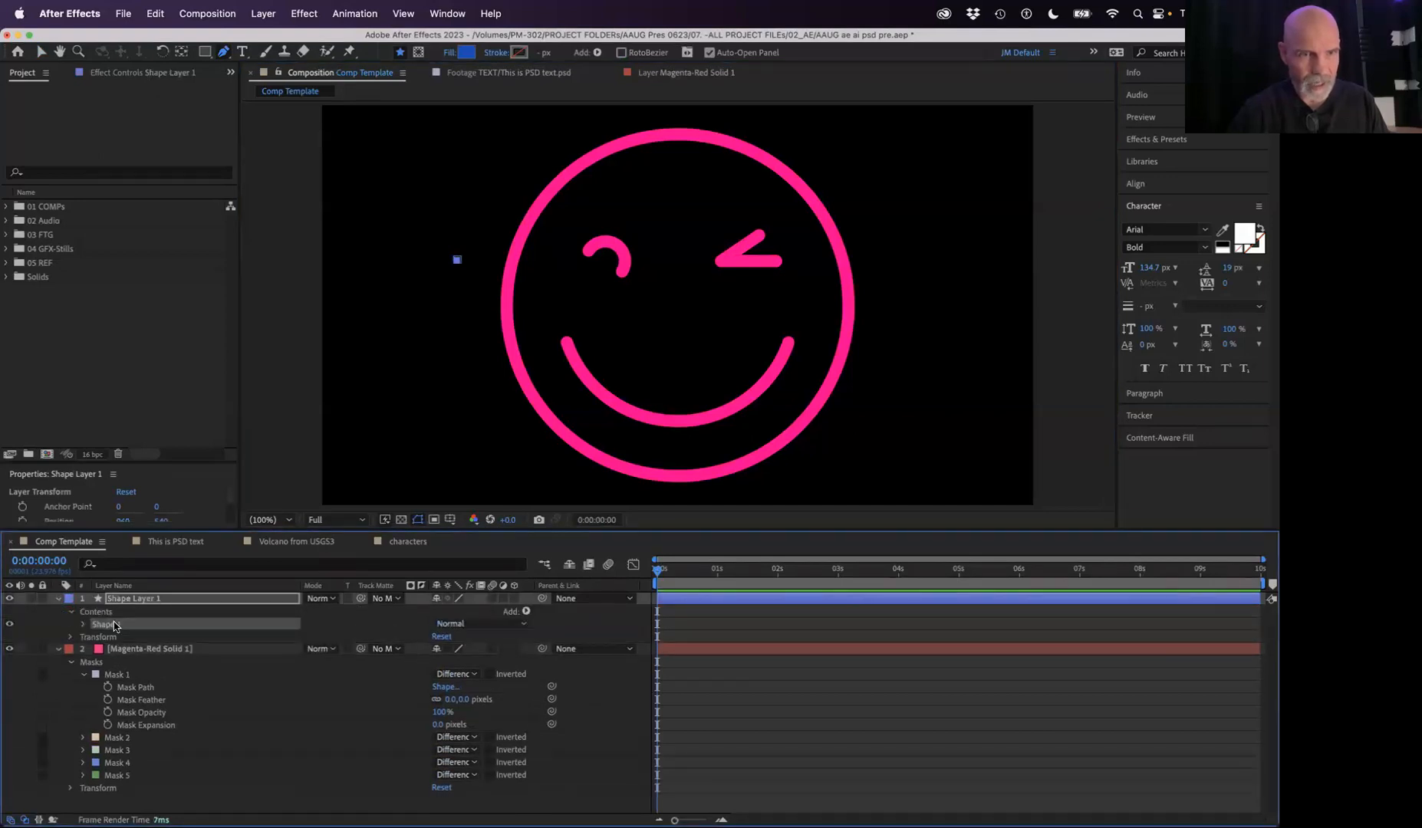
pyautogui.click(83, 624)
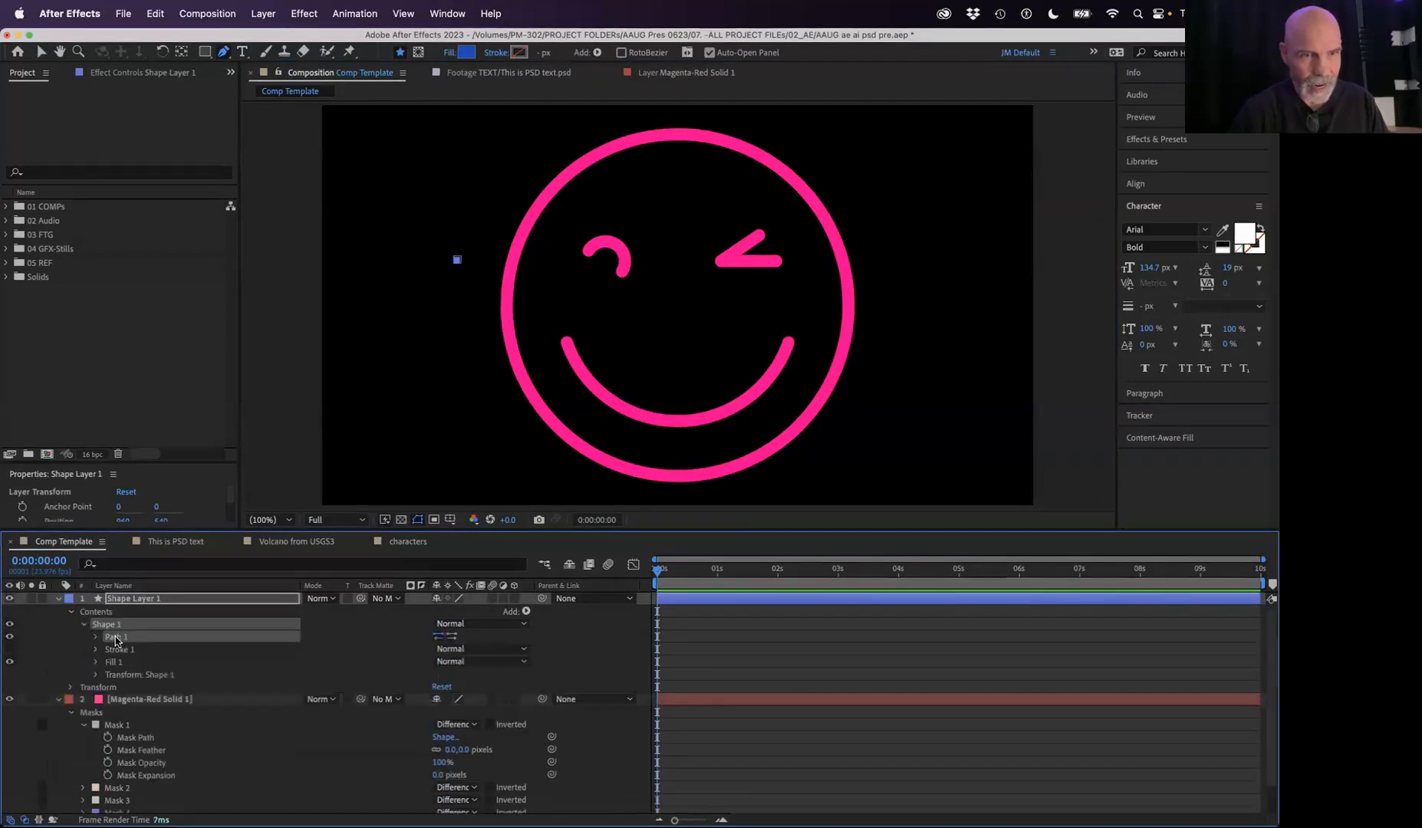
pyautogui.click(95, 637)
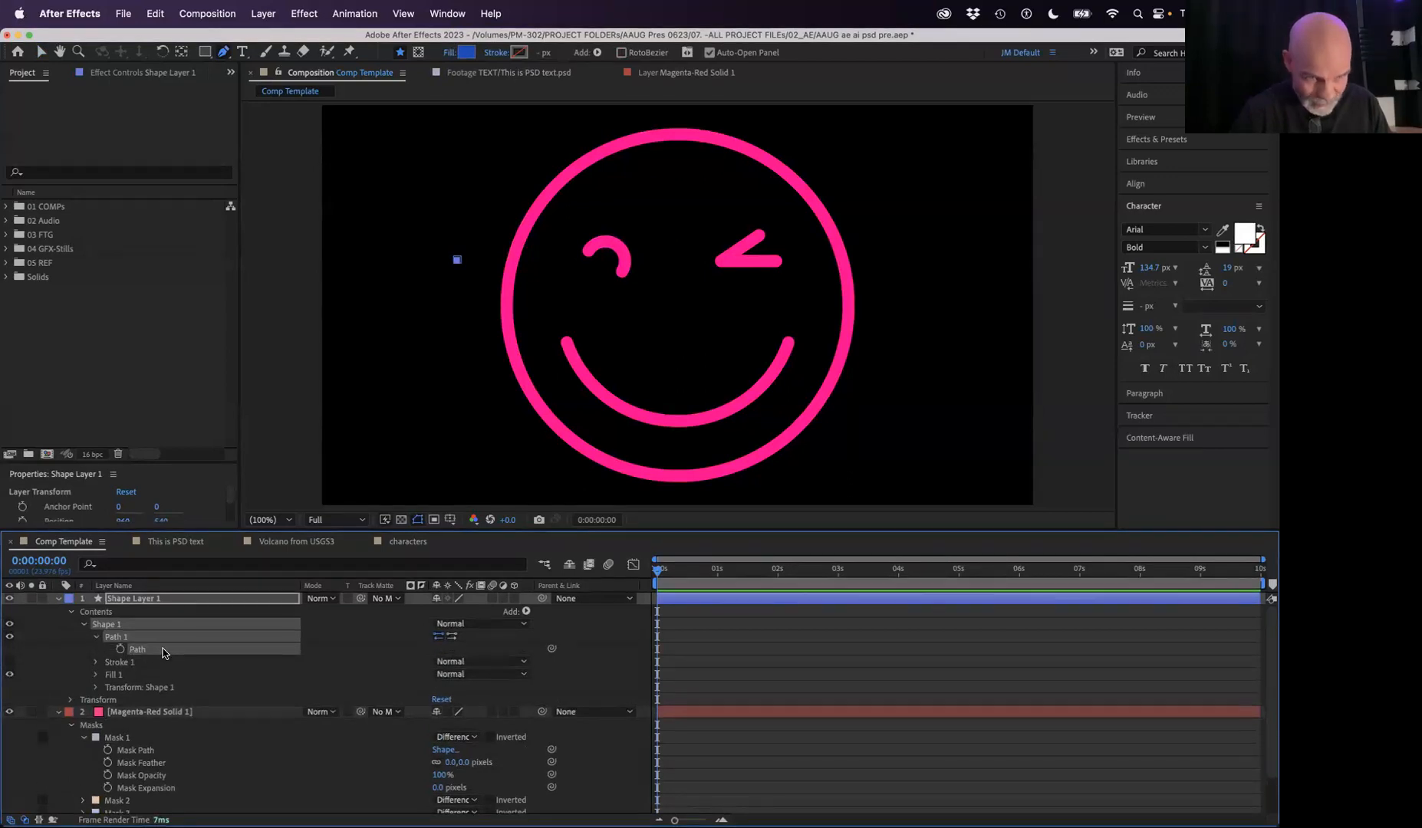
pyautogui.press('super+v')
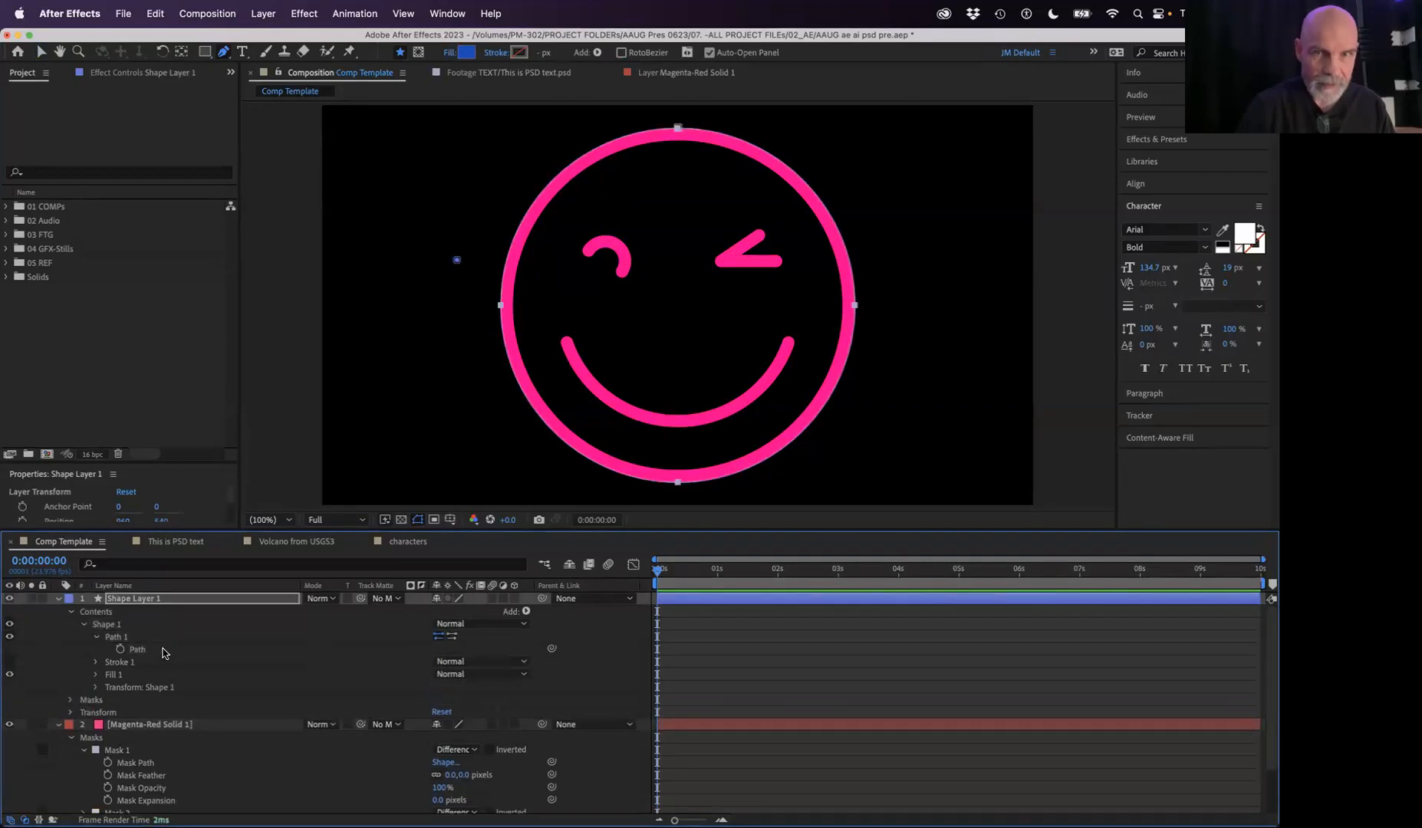
# Step: Hide the magenta-red solid layer
pyautogui.click(10, 725)
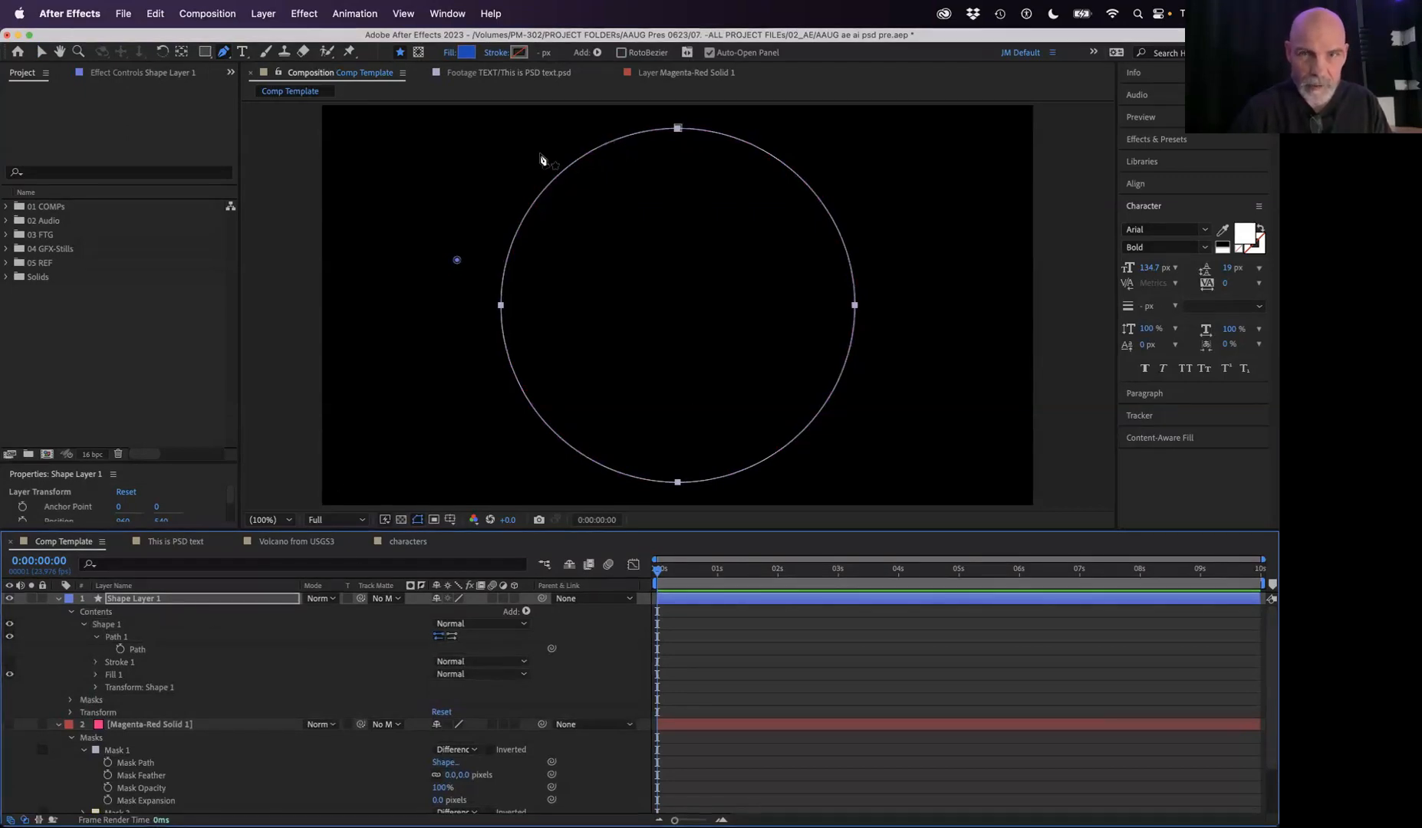
# Step: Try giving the shape a white stroke with a width of 47, and delete the shape layer
pyautogui.click(96, 662)
pyautogui.moveTo(439, 712)
pyautogui.mouseDown()
pyautogui.moveTo(478, 714)
pyautogui.moveTo(459, 713)
pyautogui.mouseUp()
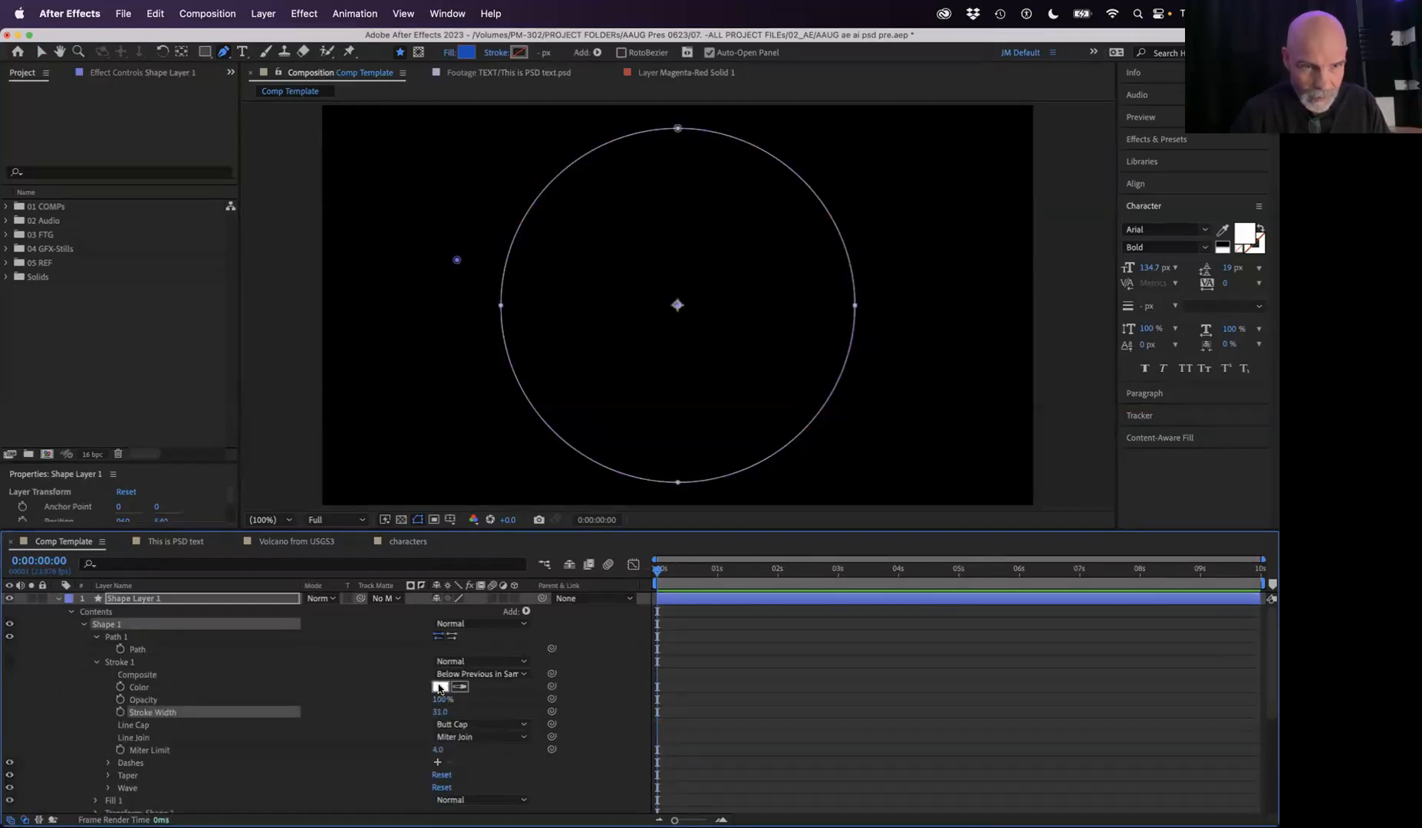
pyautogui.click(441, 687)
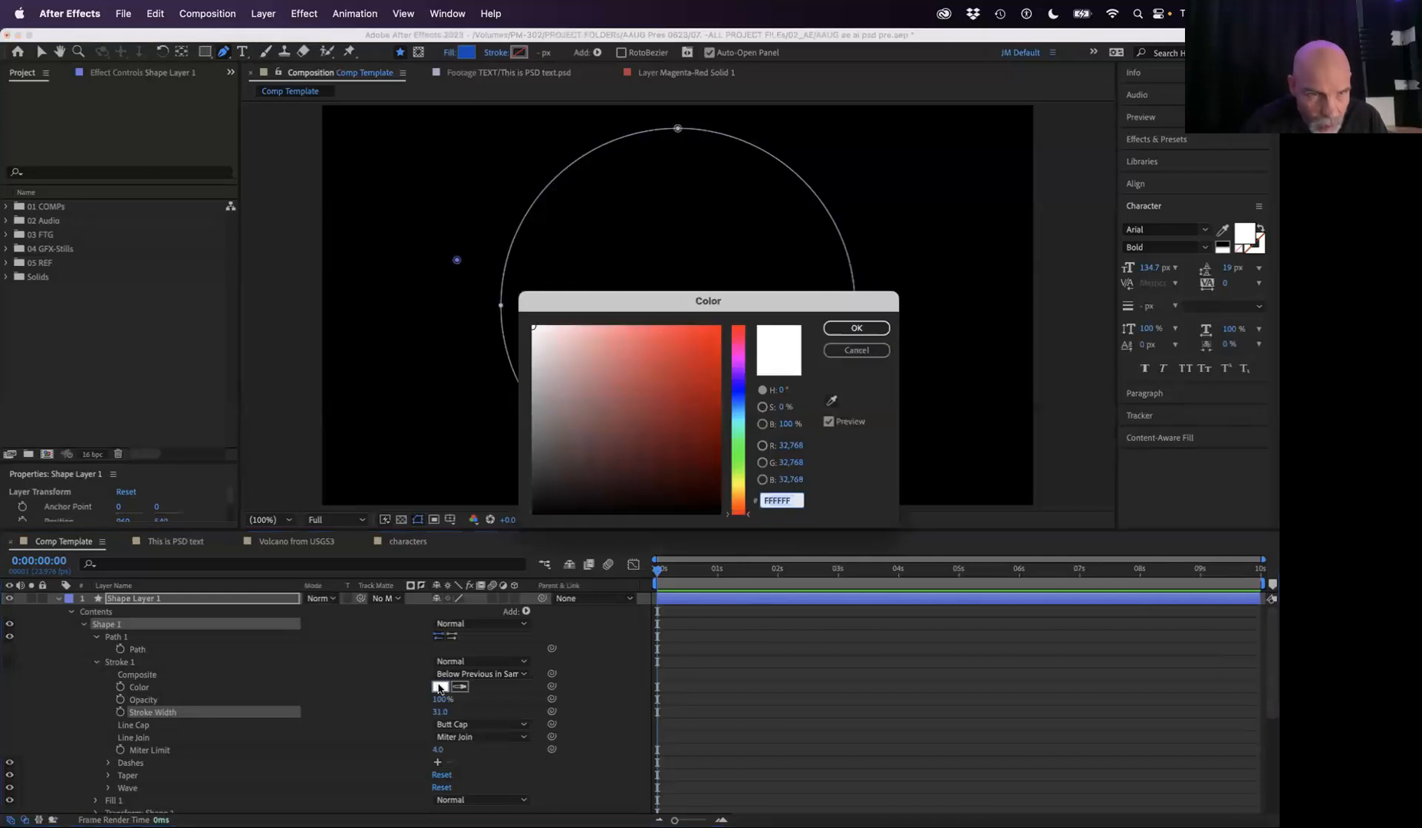
pyautogui.click(851, 327)
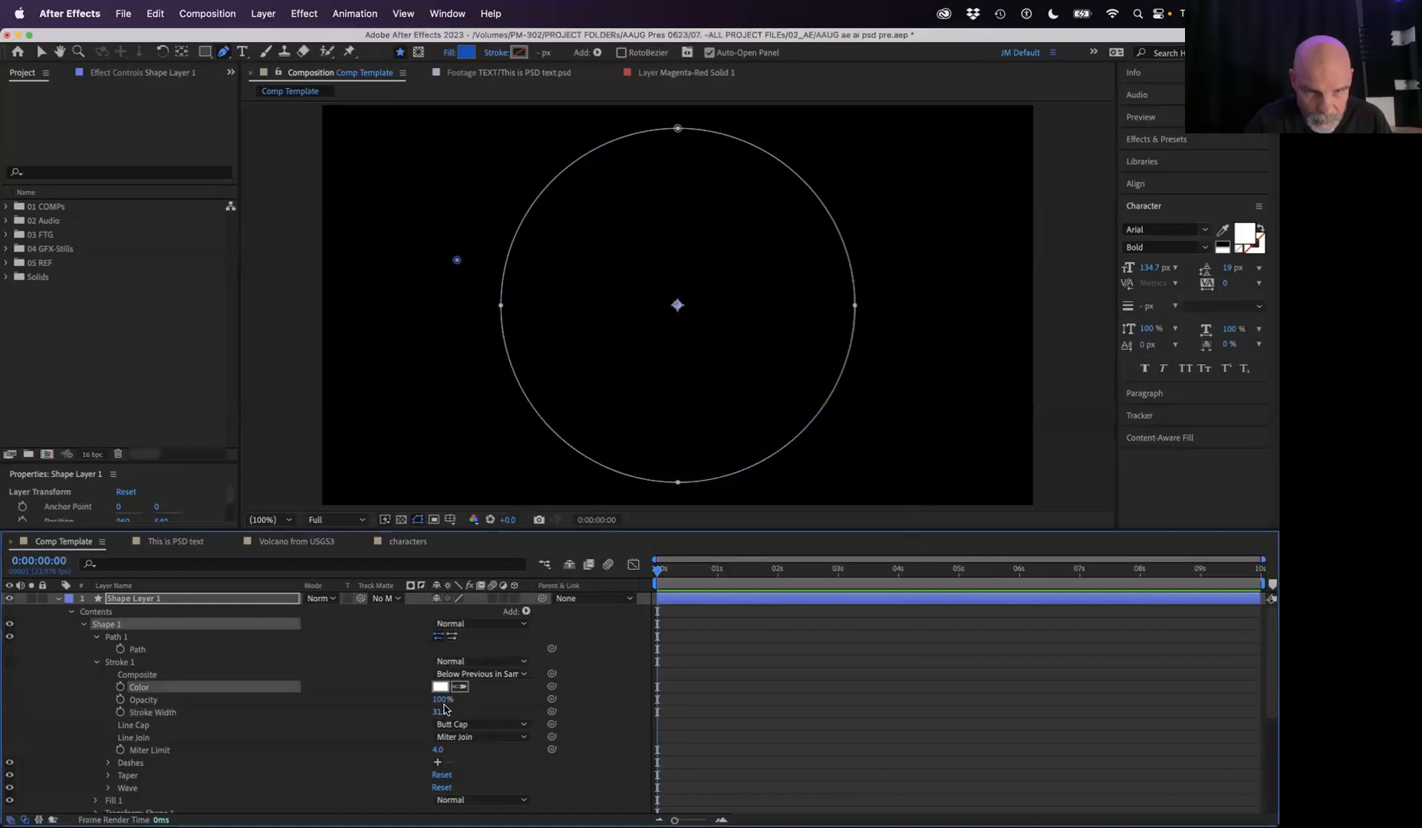
pyautogui.moveTo(440, 713)
pyautogui.mouseDown()
pyautogui.moveTo(384, 713)
pyautogui.moveTo(450, 718)
pyautogui.mouseUp()
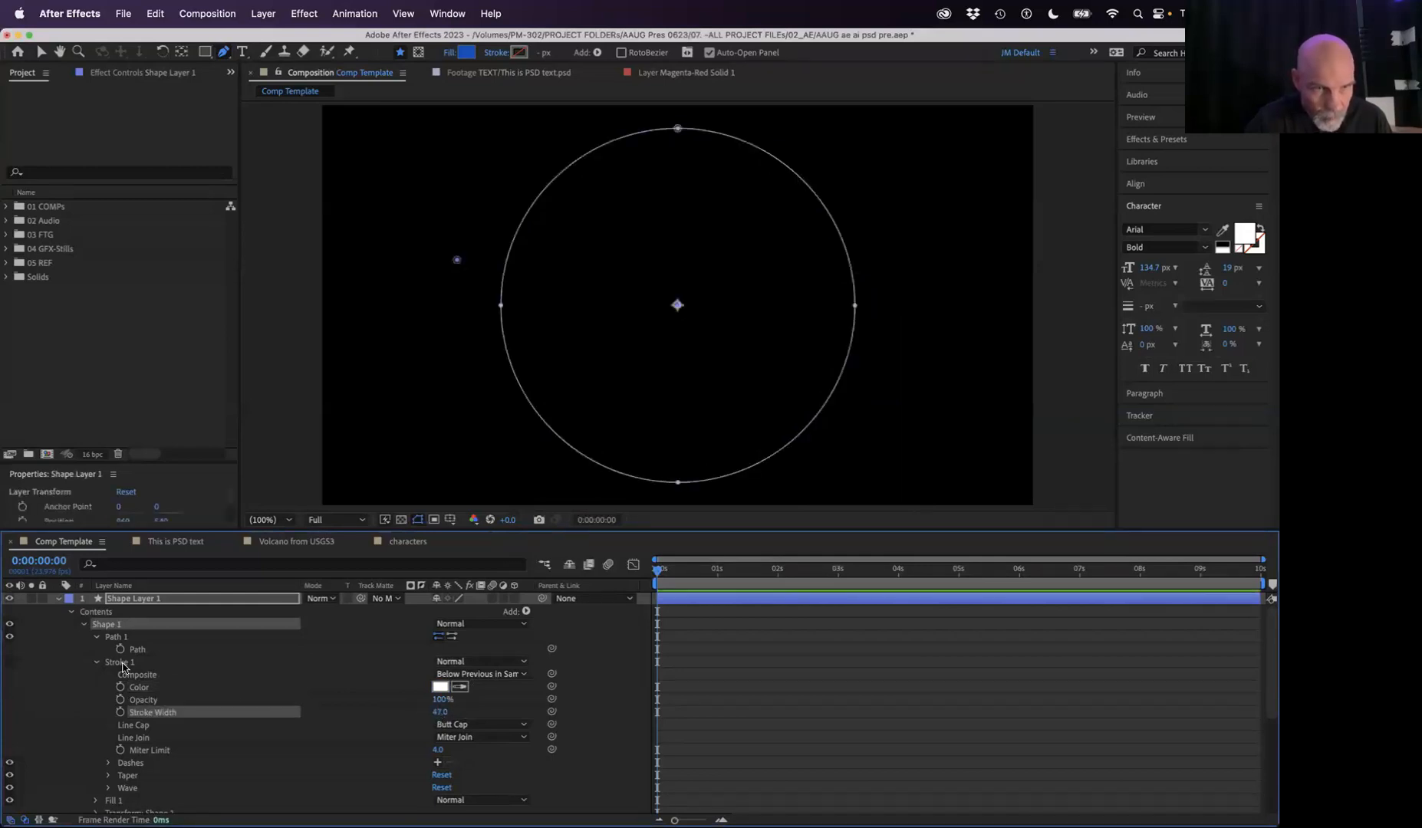
pyautogui.moveTo(111, 664); pyautogui.dragTo(132, 653)
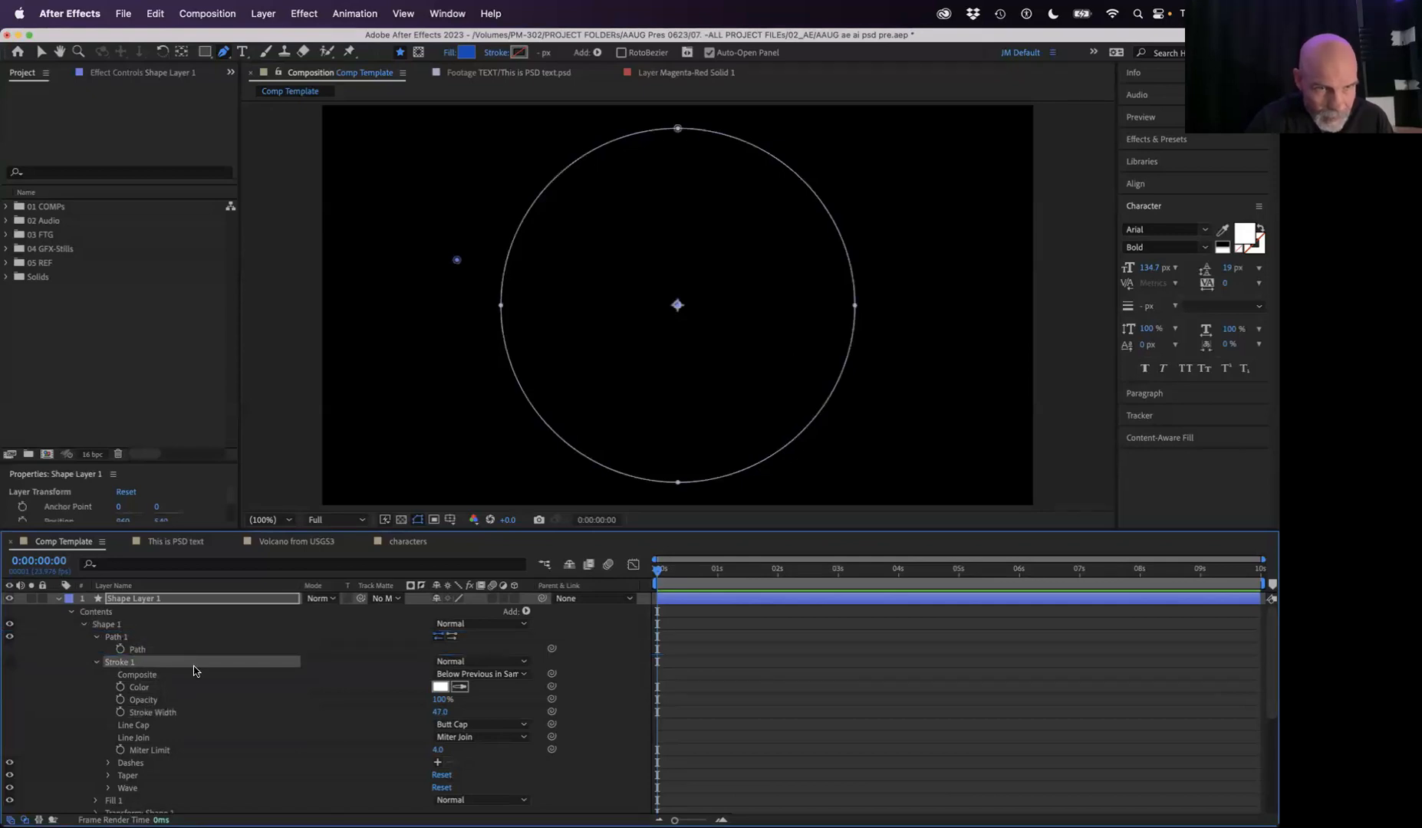
pyautogui.click(98, 625)
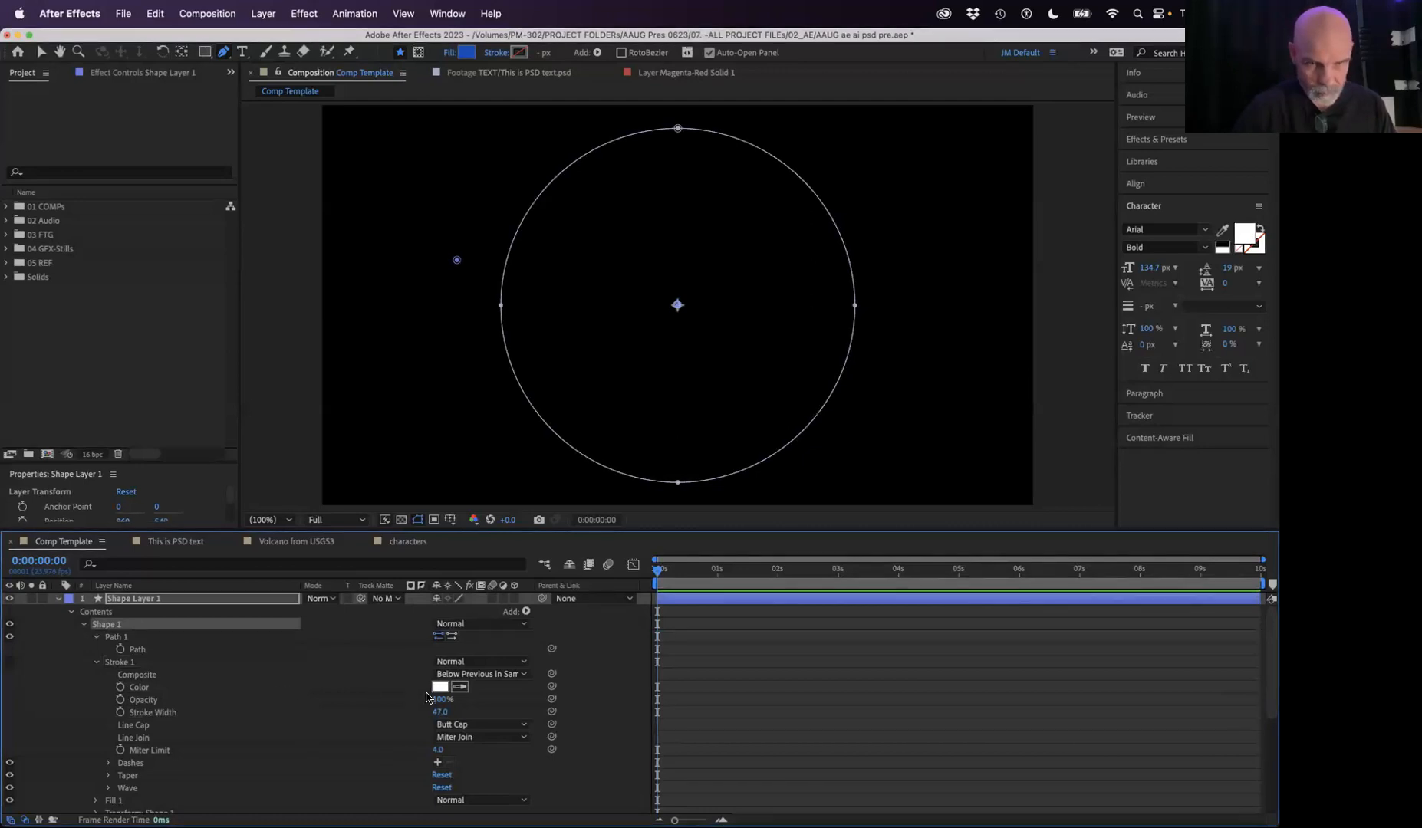
pyautogui.click(395, 713)
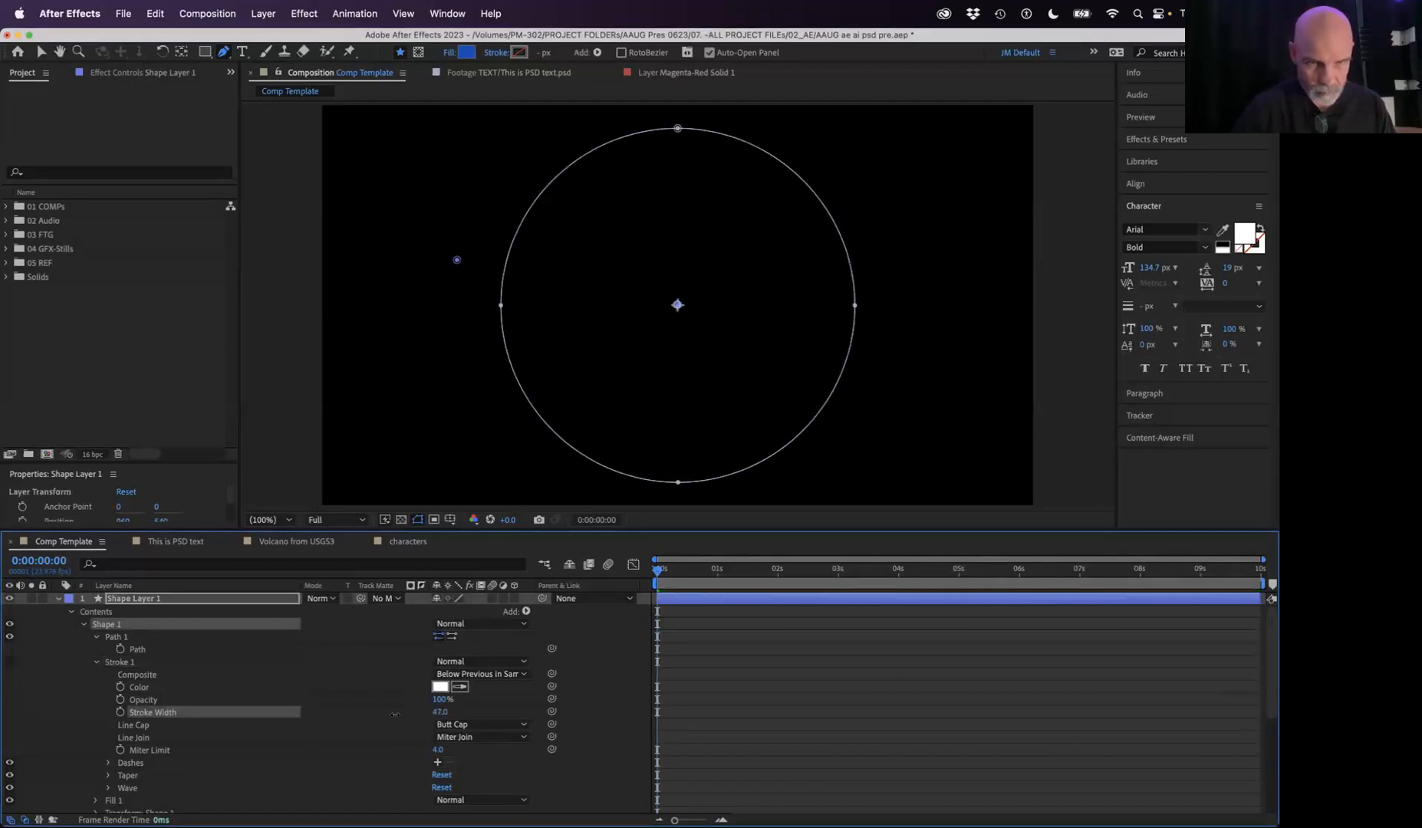
pyautogui.click(124, 599)
pyautogui.press('Delete')
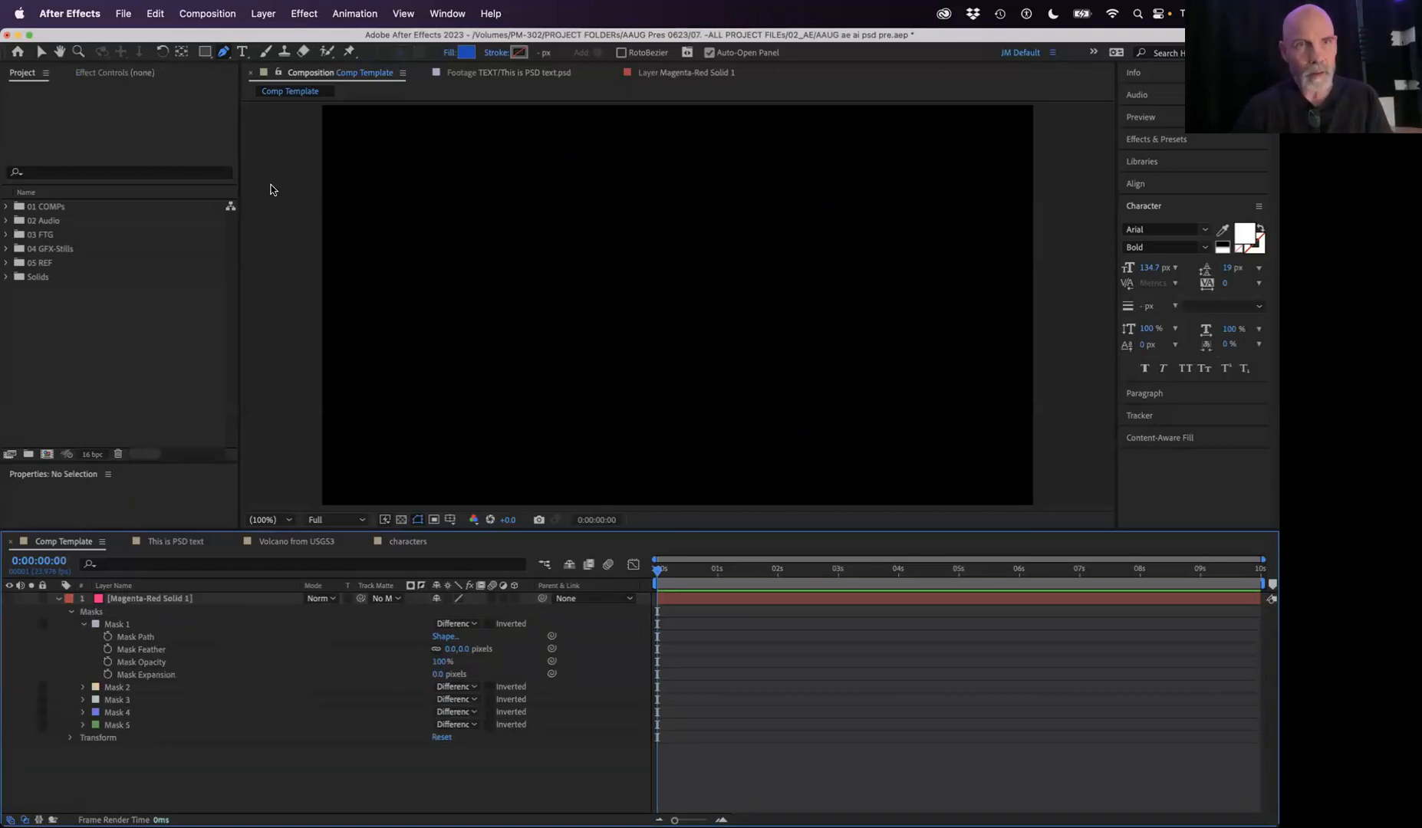
# Step: Create a shape layer from a single Pen tool point and paste Mask 1's Mask Path into its Path property
pyautogui.click(570, 338)
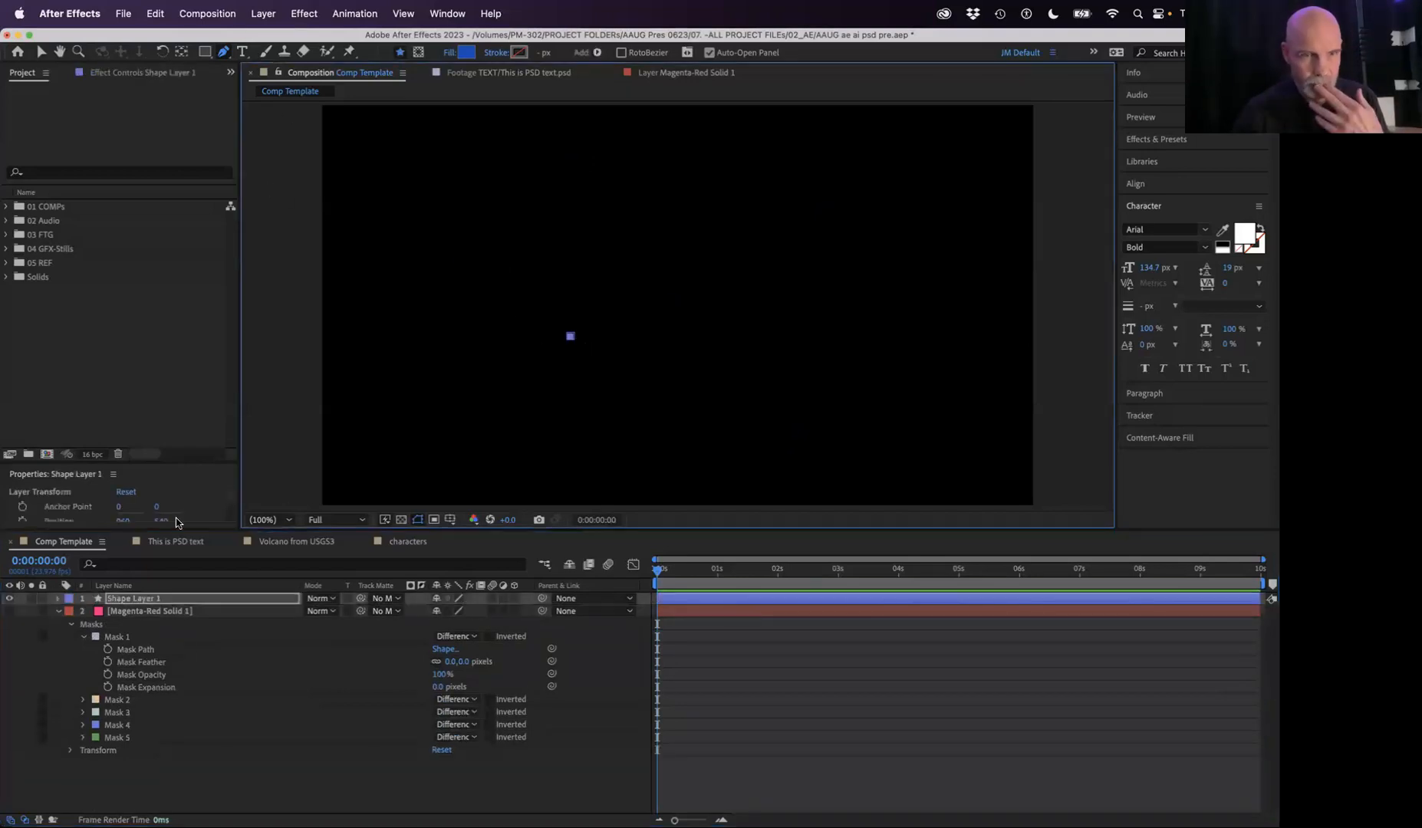
pyautogui.click(59, 599)
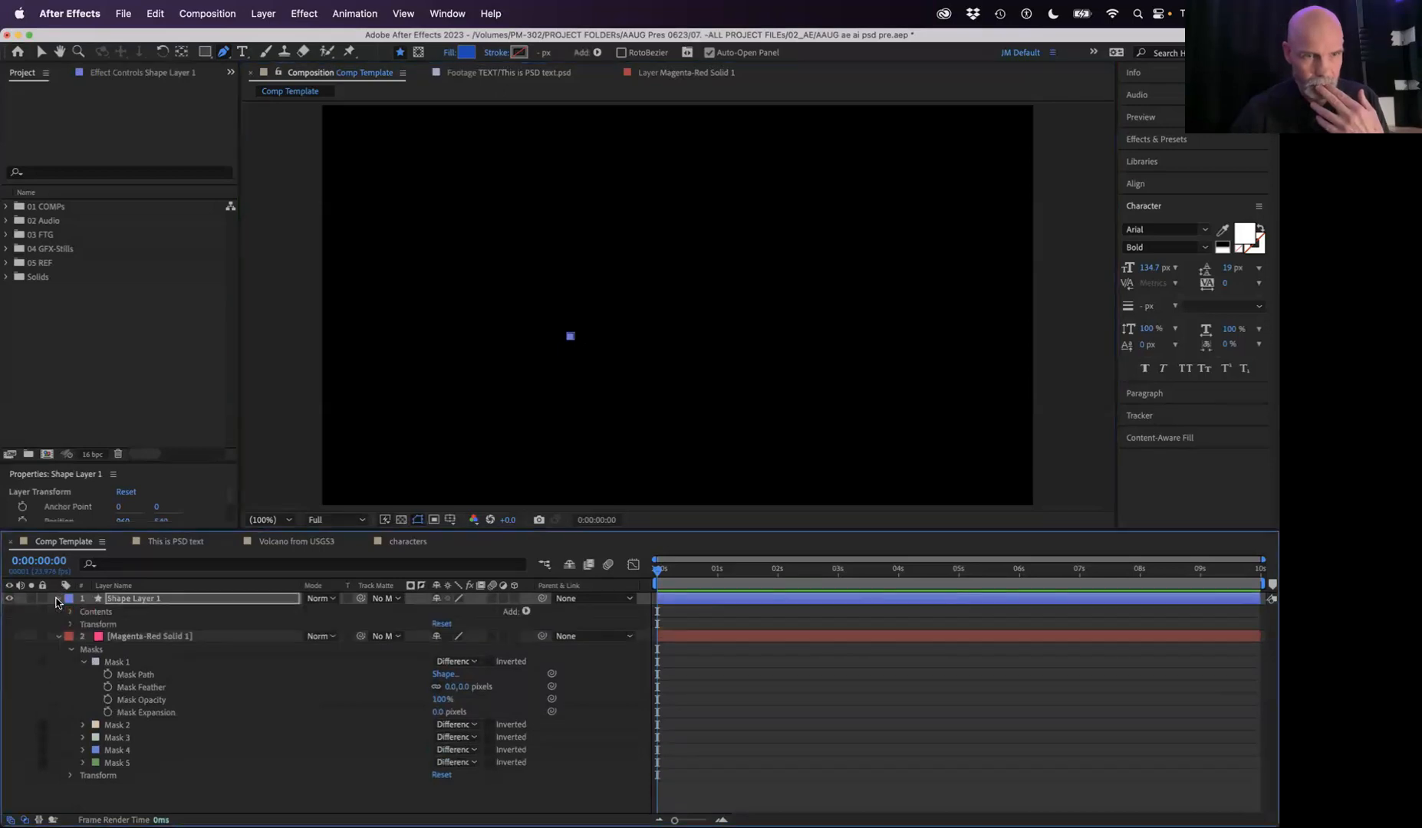
pyautogui.click(131, 674)
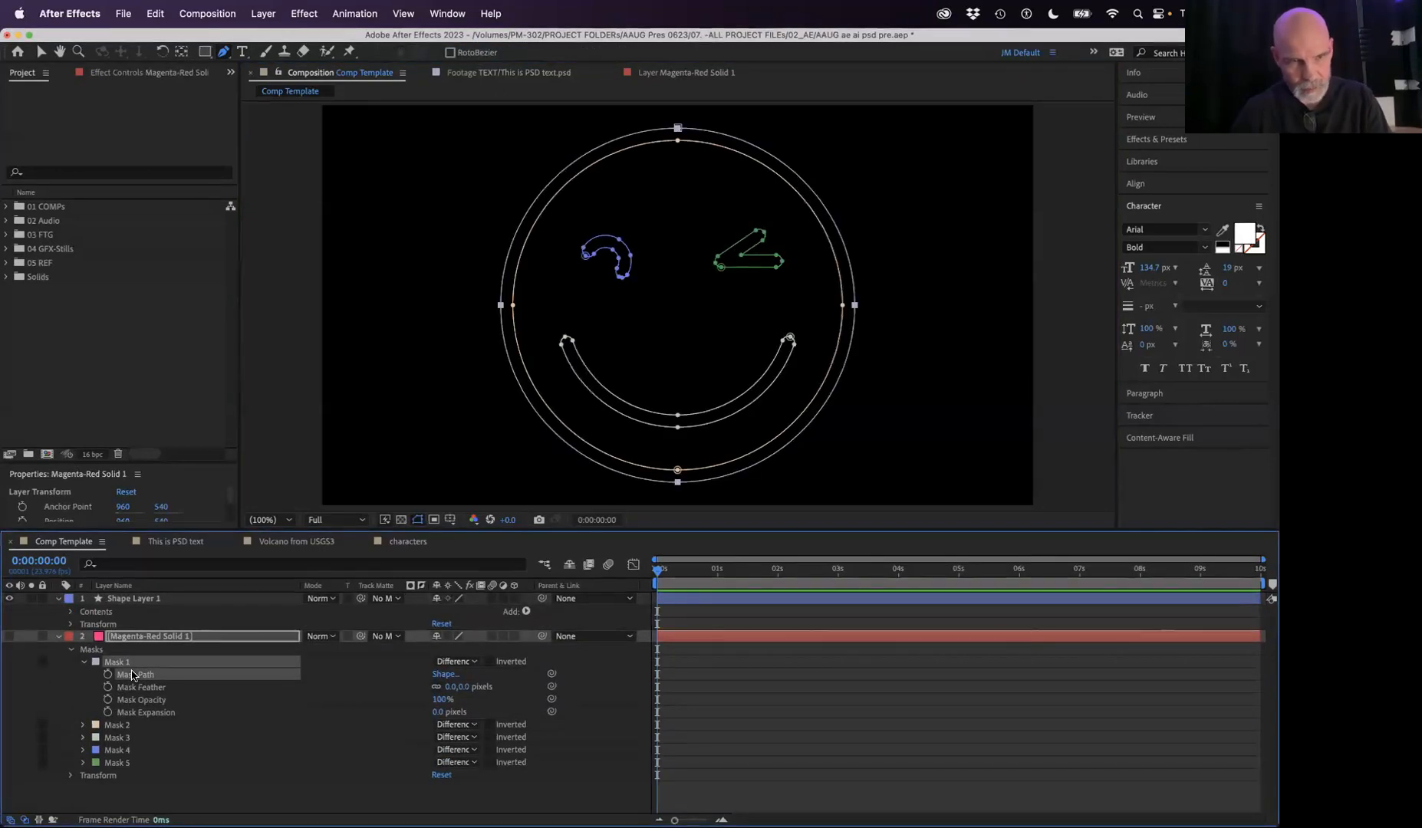
pyautogui.click(71, 612)
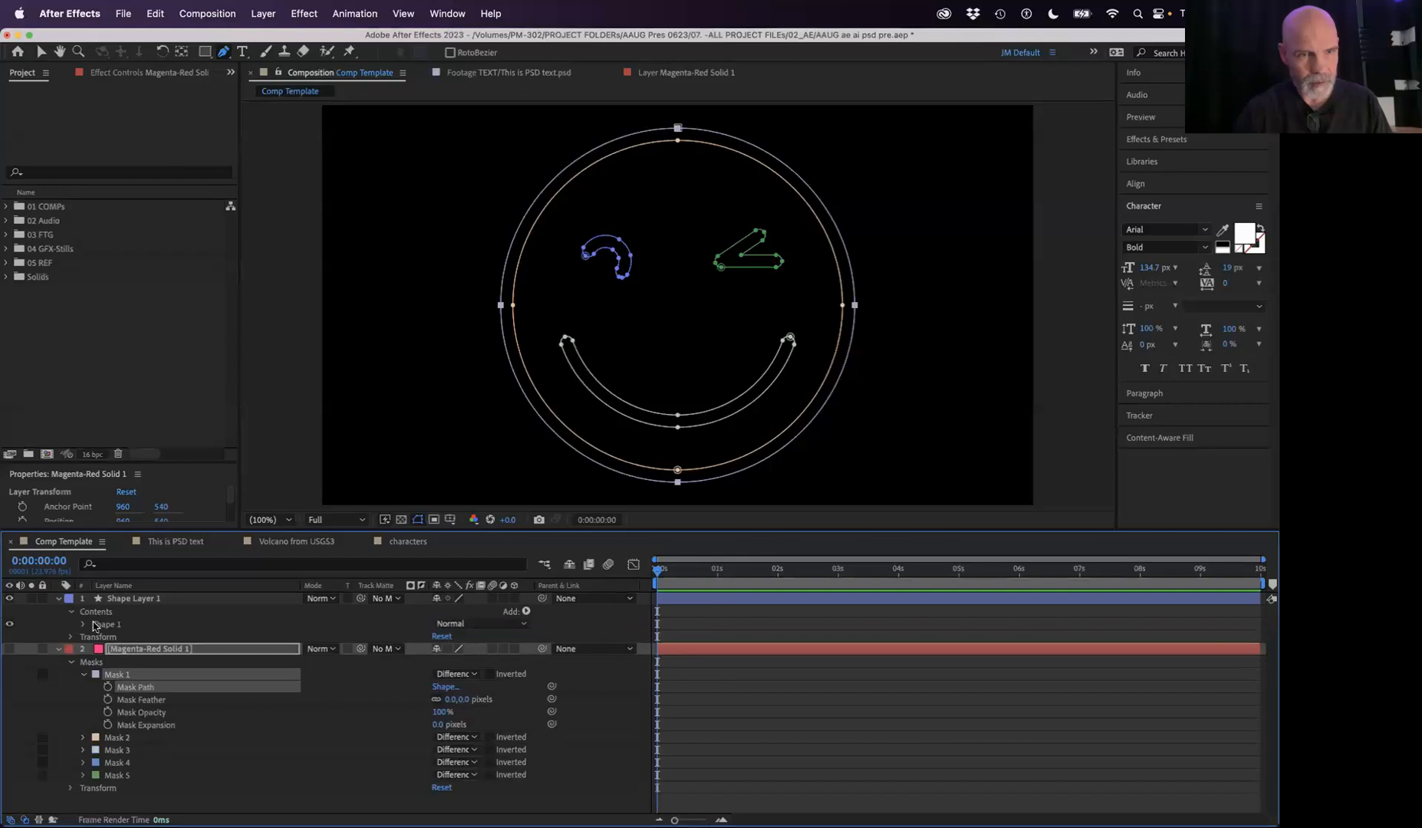
pyautogui.click(85, 624)
pyautogui.click(97, 636)
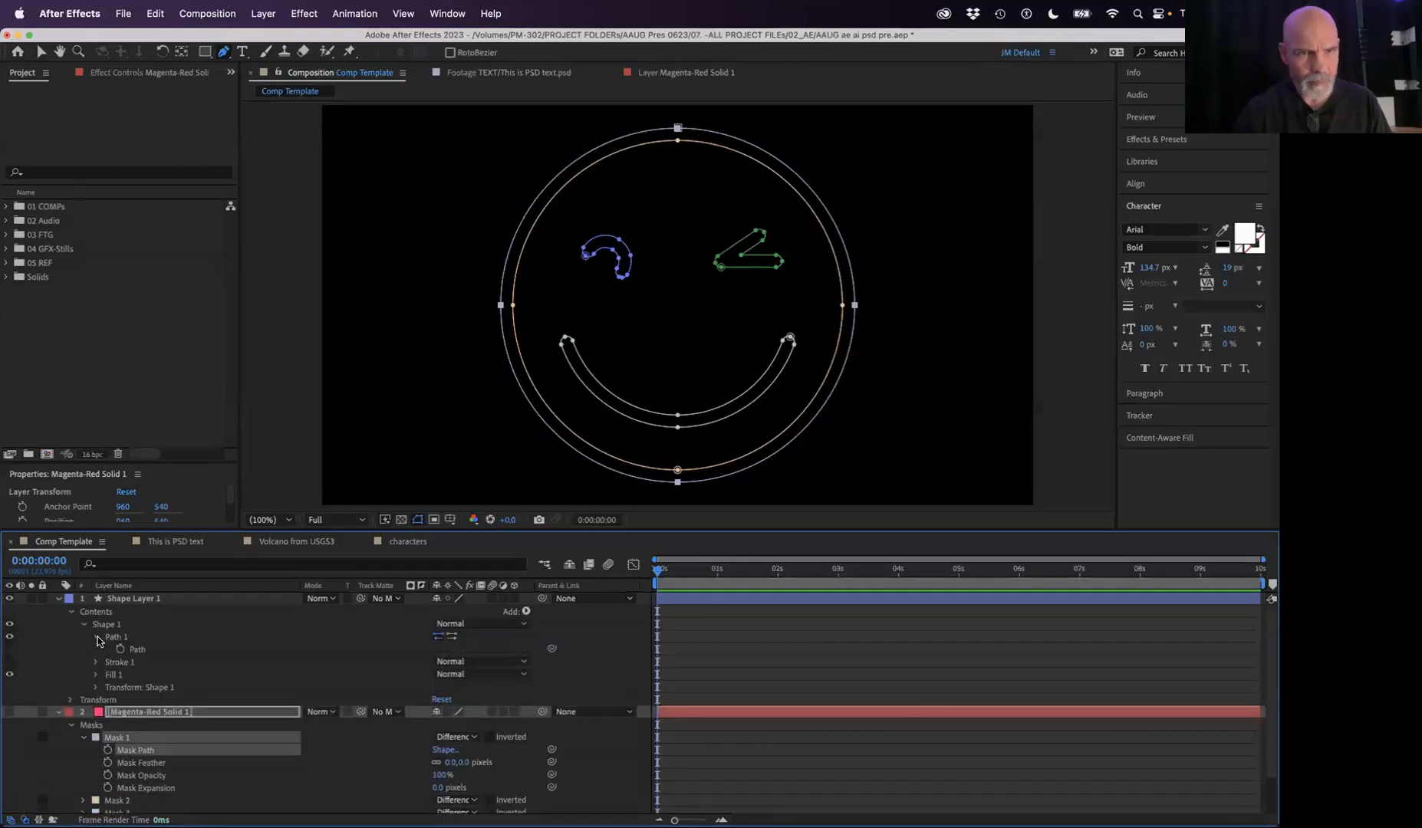
pyautogui.click(137, 651)
pyautogui.press('super+v')
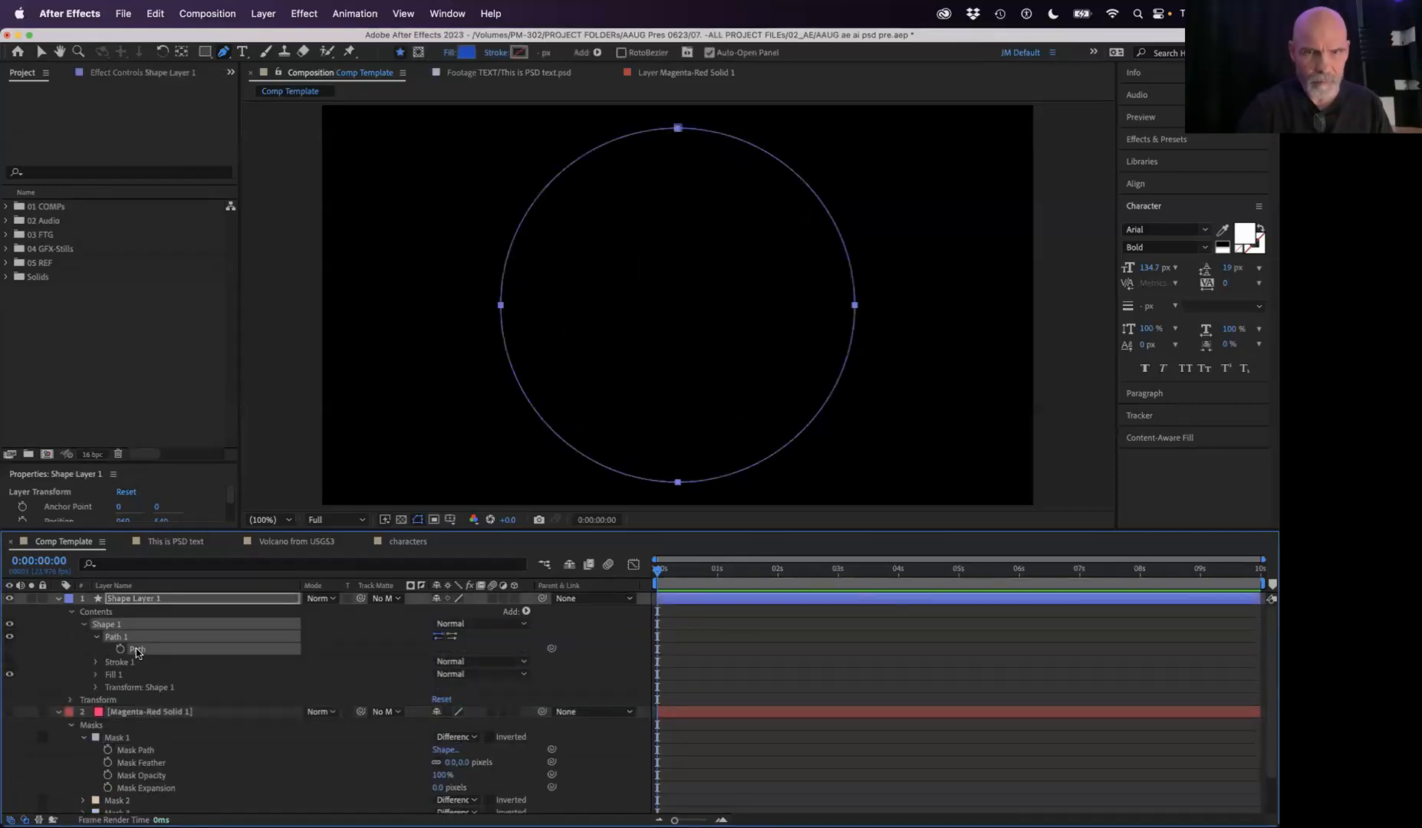
# Step: Turn off the circle shape's fill and turn on its stroke
pyautogui.click(96, 675)
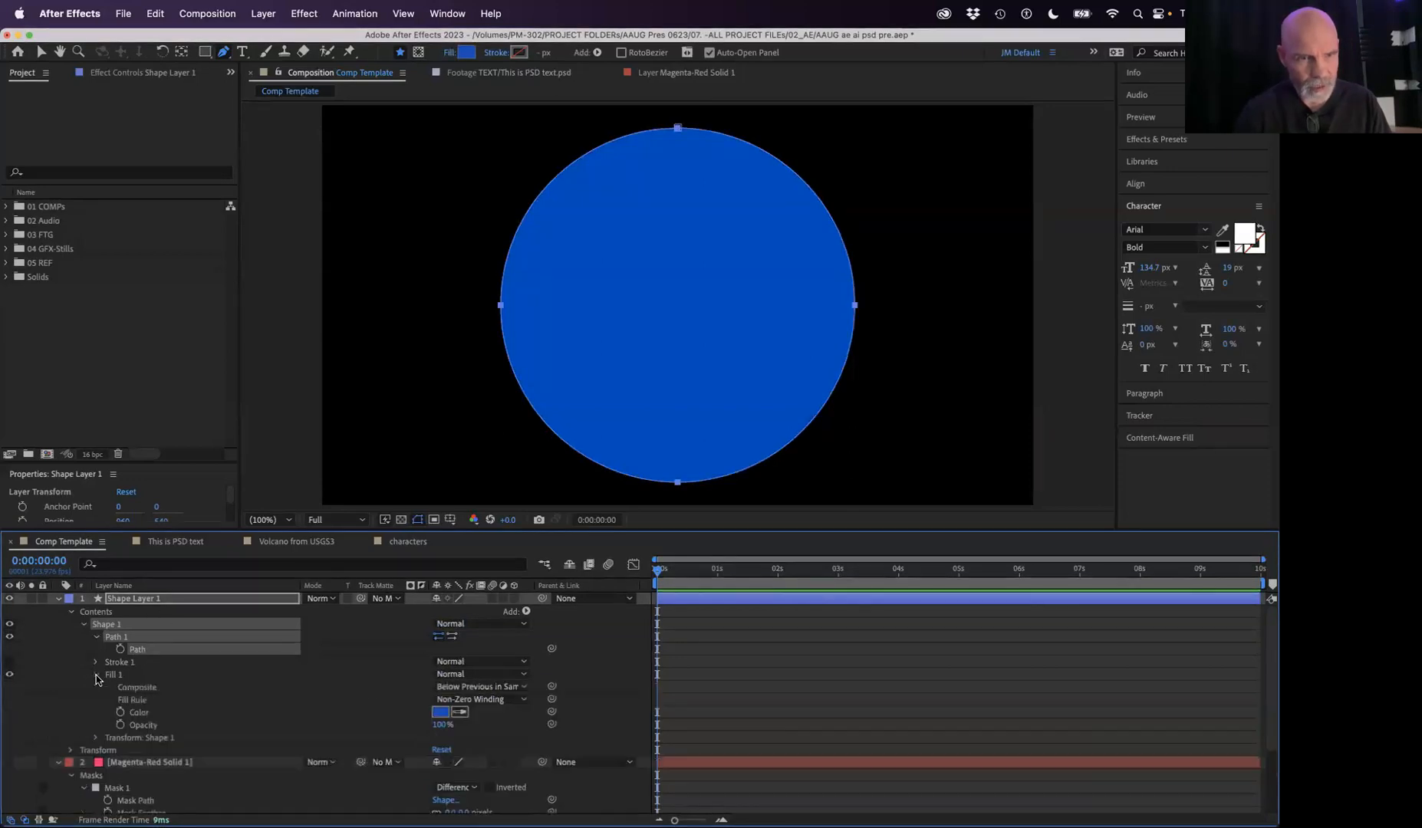
pyautogui.click(10, 675)
pyautogui.click(9, 661)
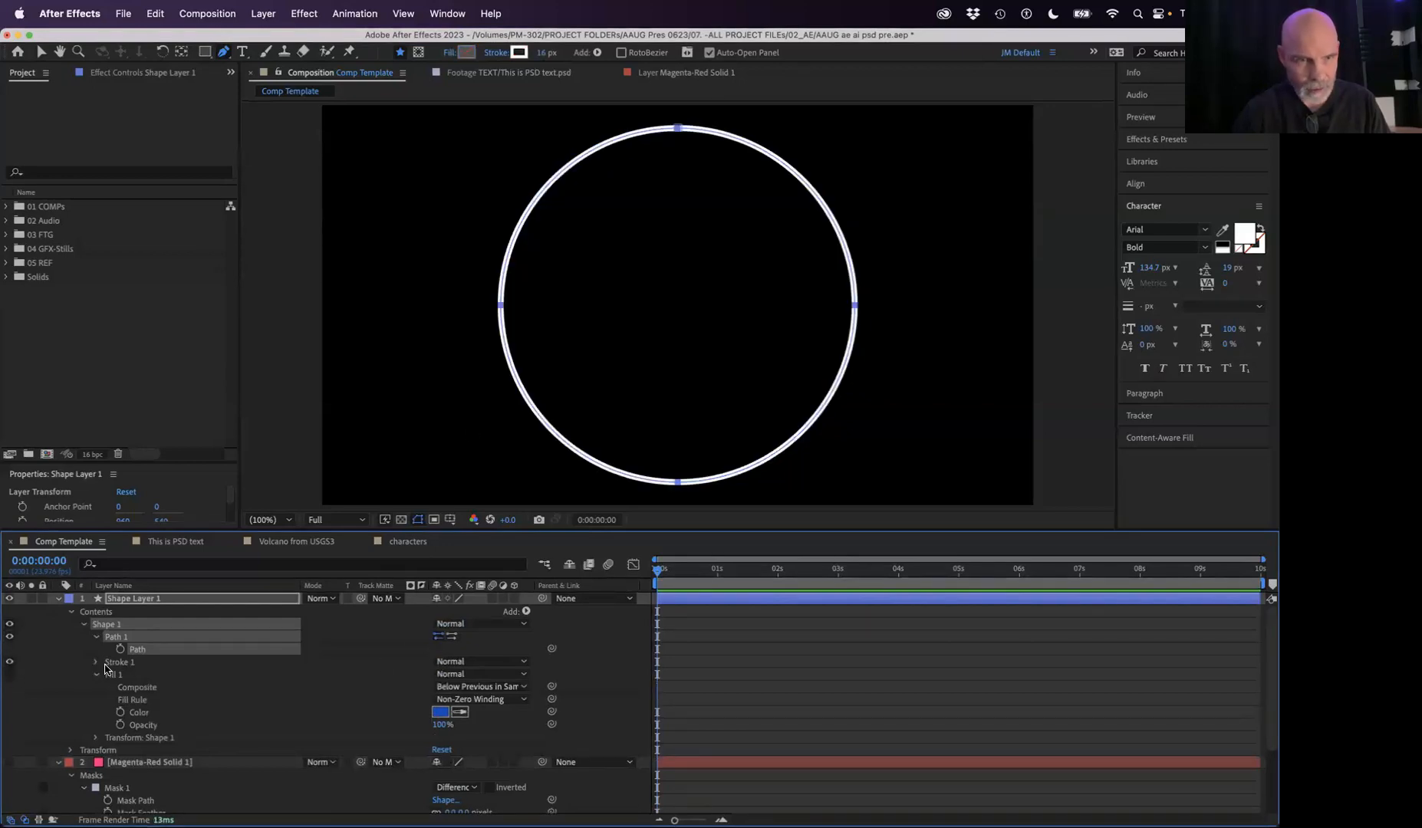
# Step: Change the circle's stroke colour to a light yellowish green
pyautogui.click(94, 663)
pyautogui.click(440, 686)
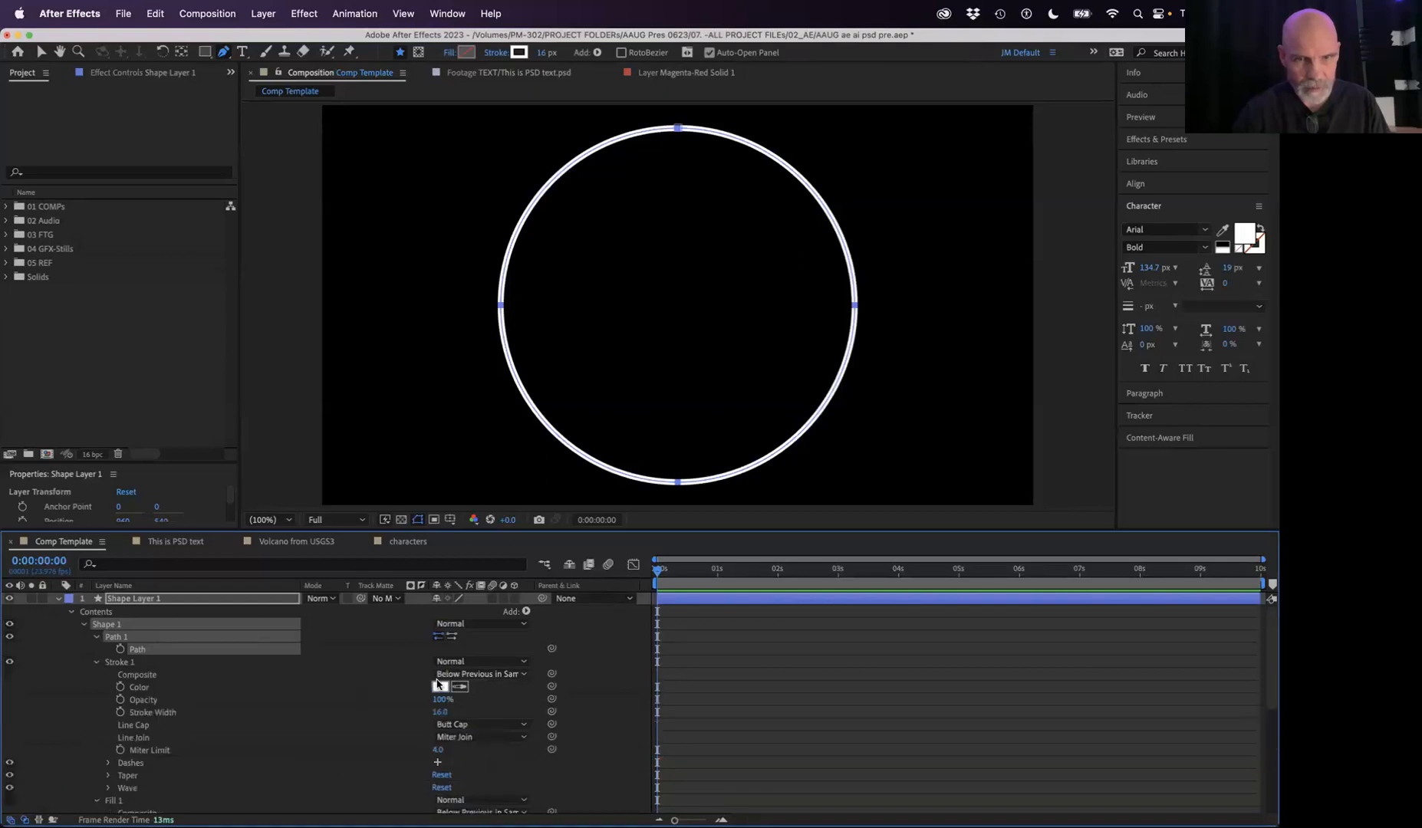
pyautogui.click(736, 471)
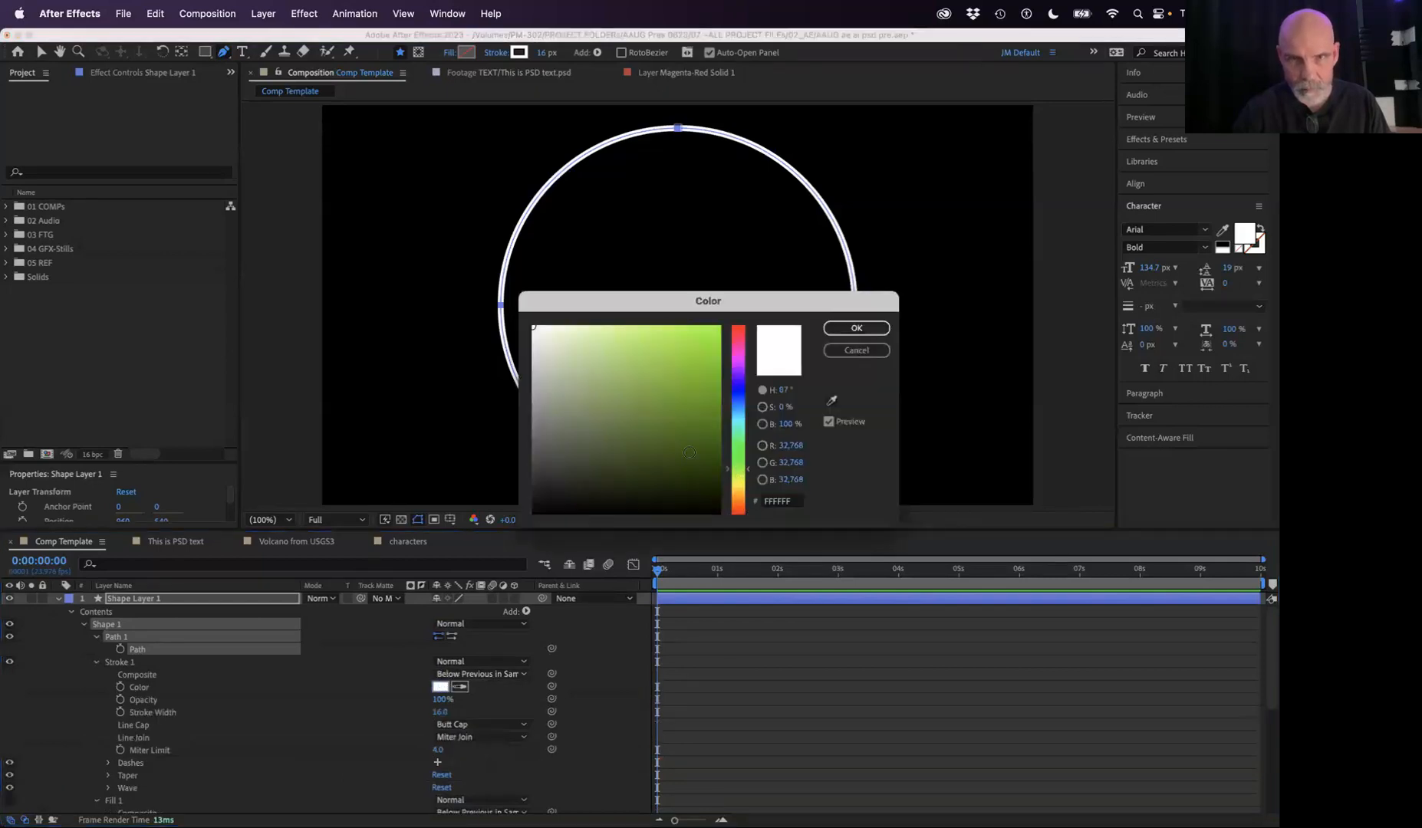
pyautogui.click(857, 327)
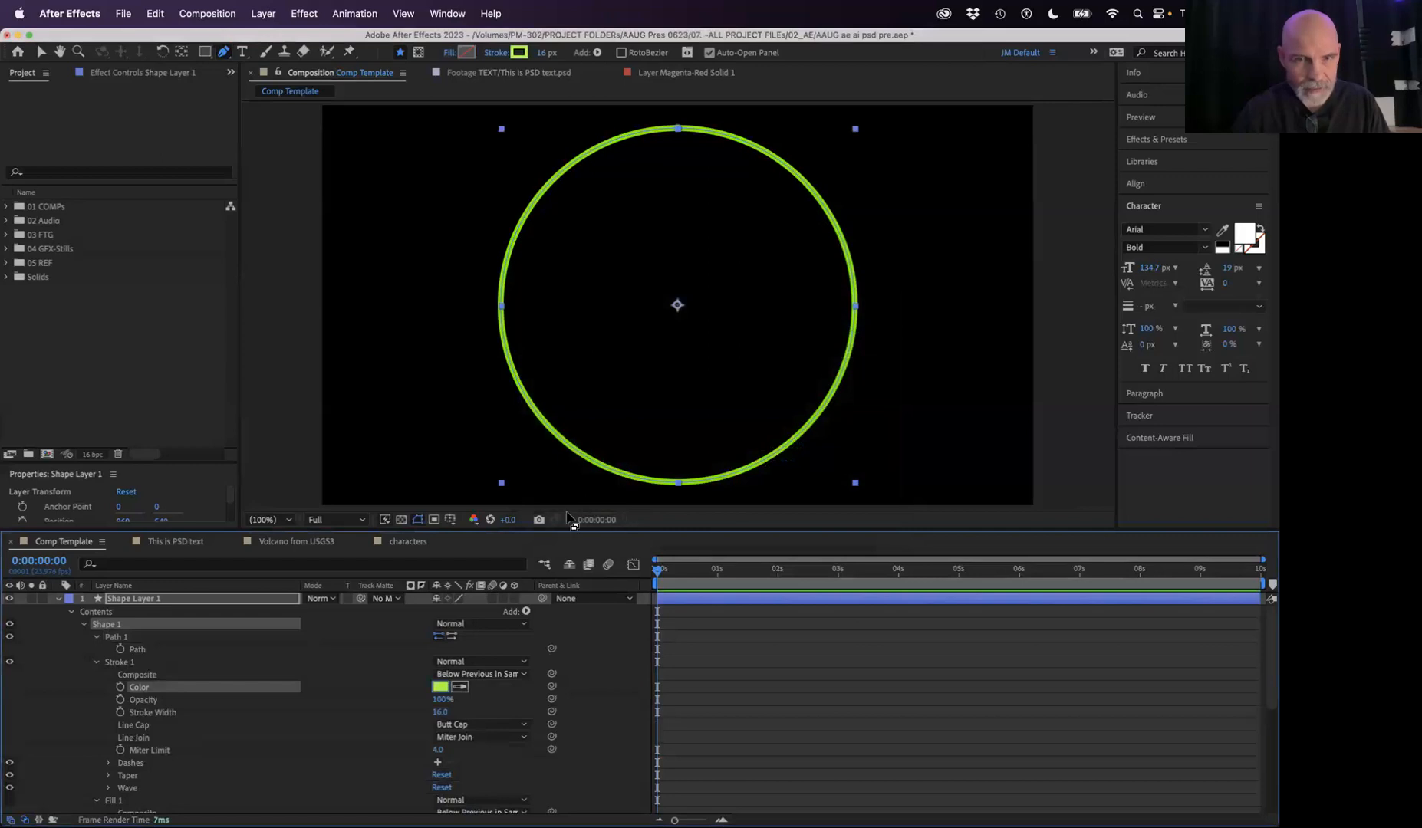
# Step: Add Trim Paths to the green circle's shape and reveal its properties
pyautogui.click(526, 612)
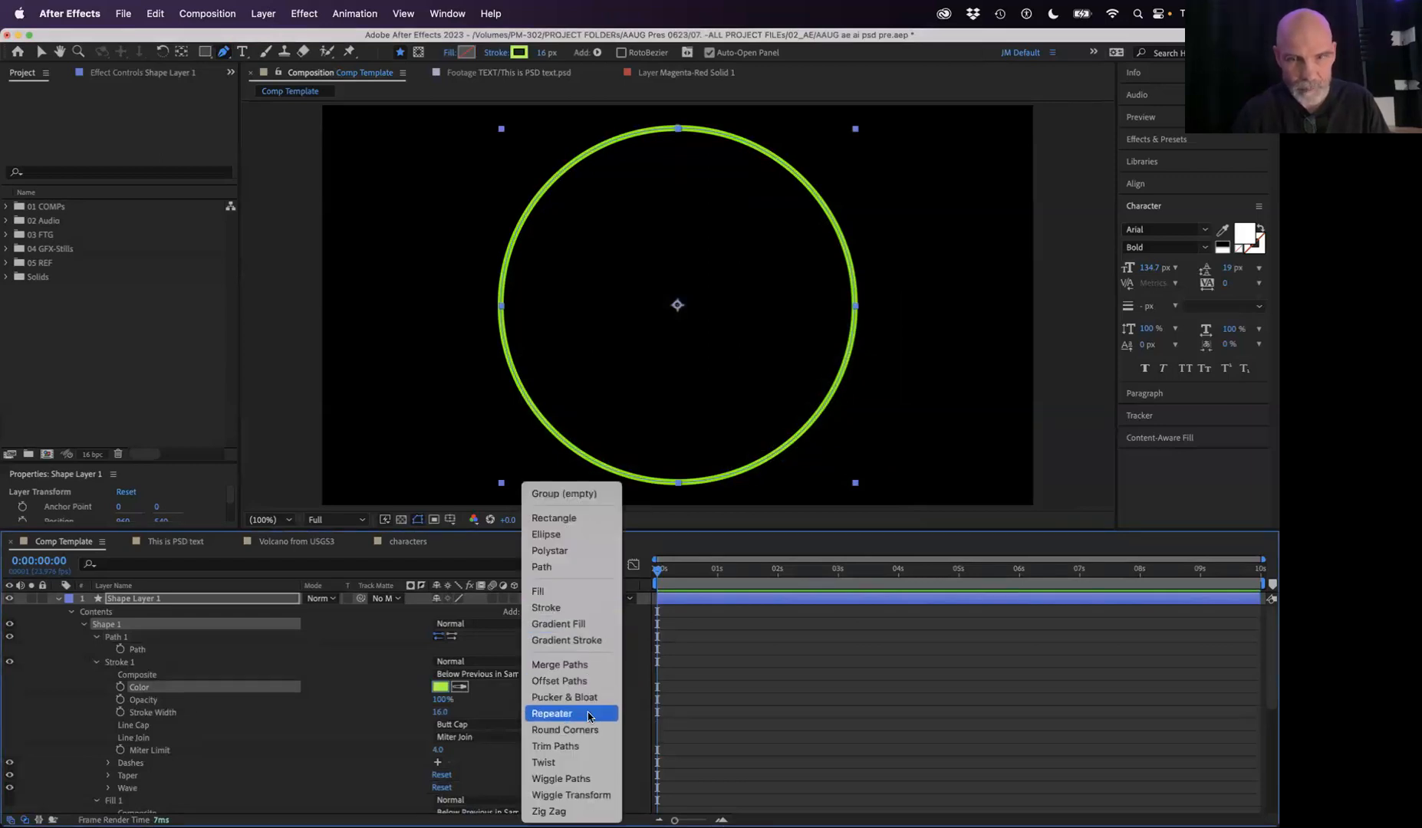
pyautogui.click(587, 752)
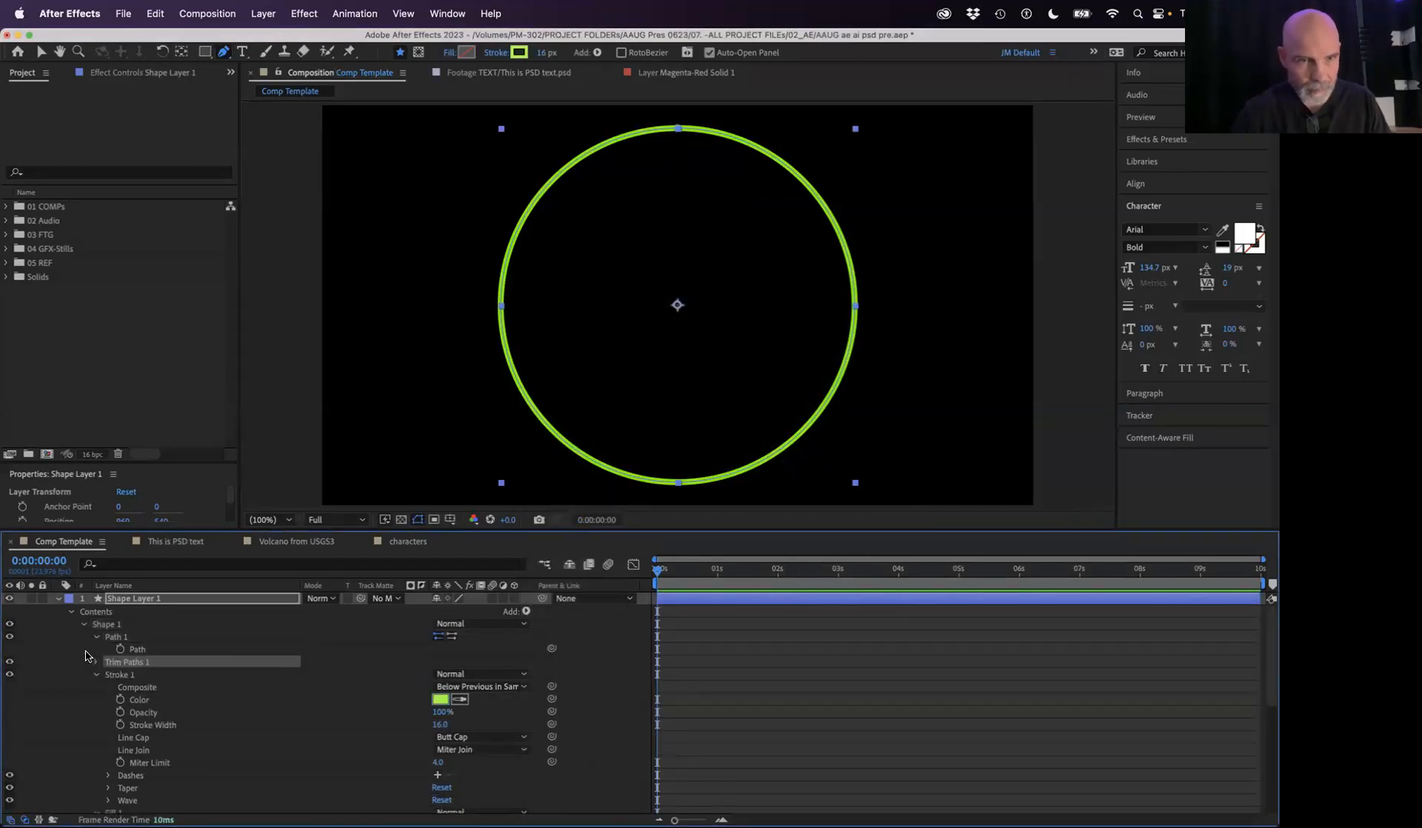
pyautogui.click(96, 662)
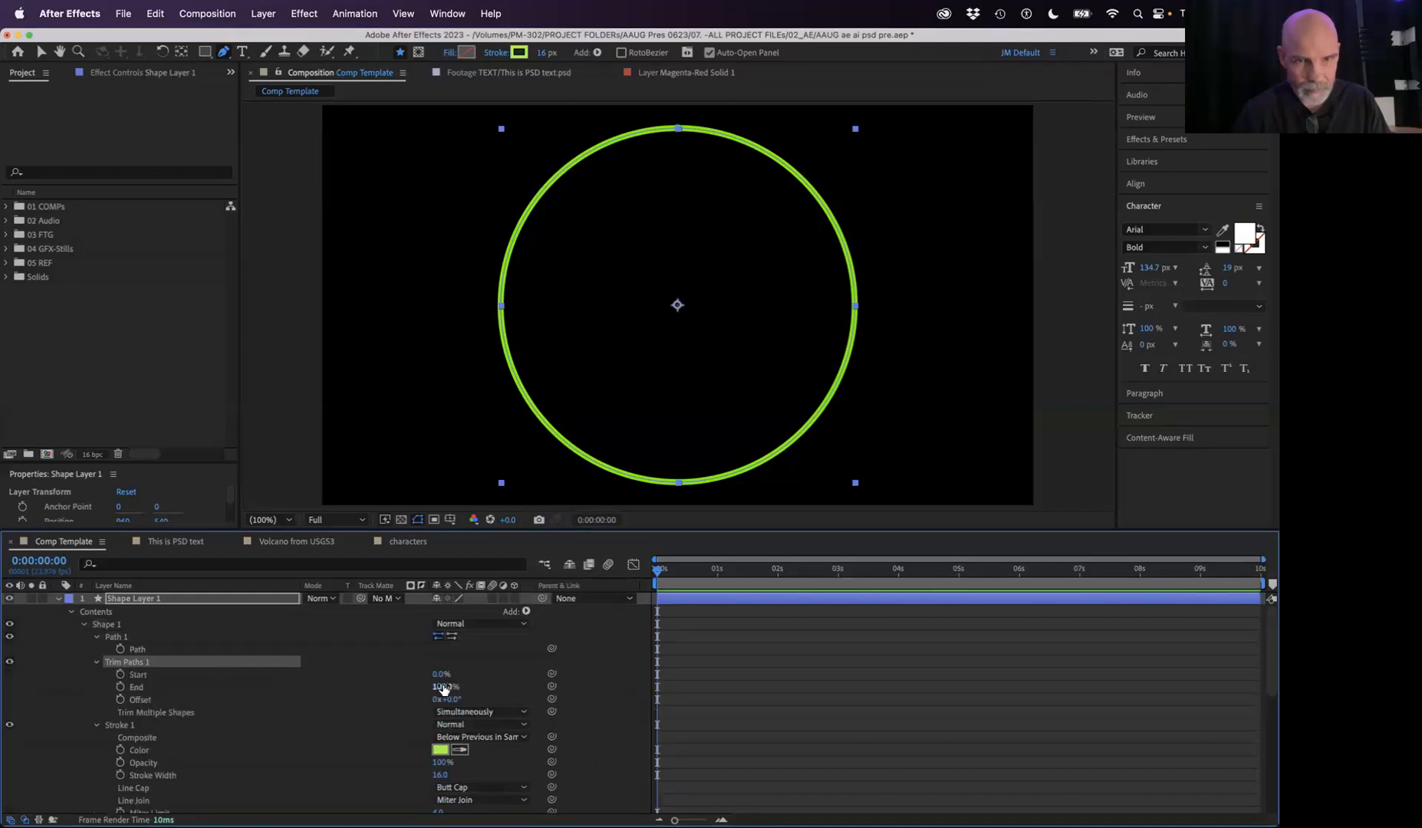
# Step: Keyframe the Trim Paths End value from 0% at the start to 100% at 0:00:02:06 and preview the circle drawing on
pyautogui.moveTo(442, 689); pyautogui.dragTo(398, 688)
pyautogui.click(120, 686)
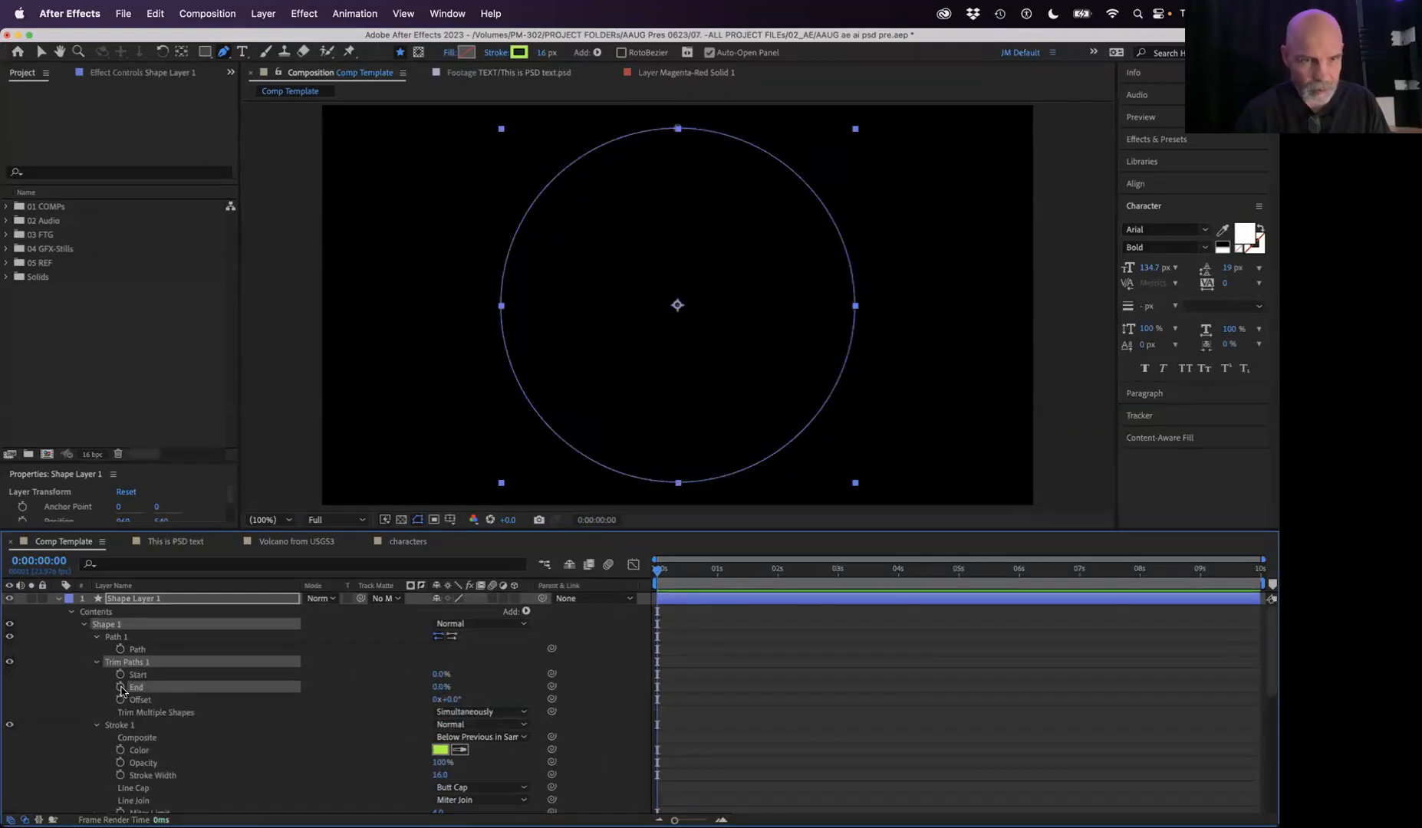
pyautogui.moveTo(783, 582); pyautogui.dragTo(792, 583)
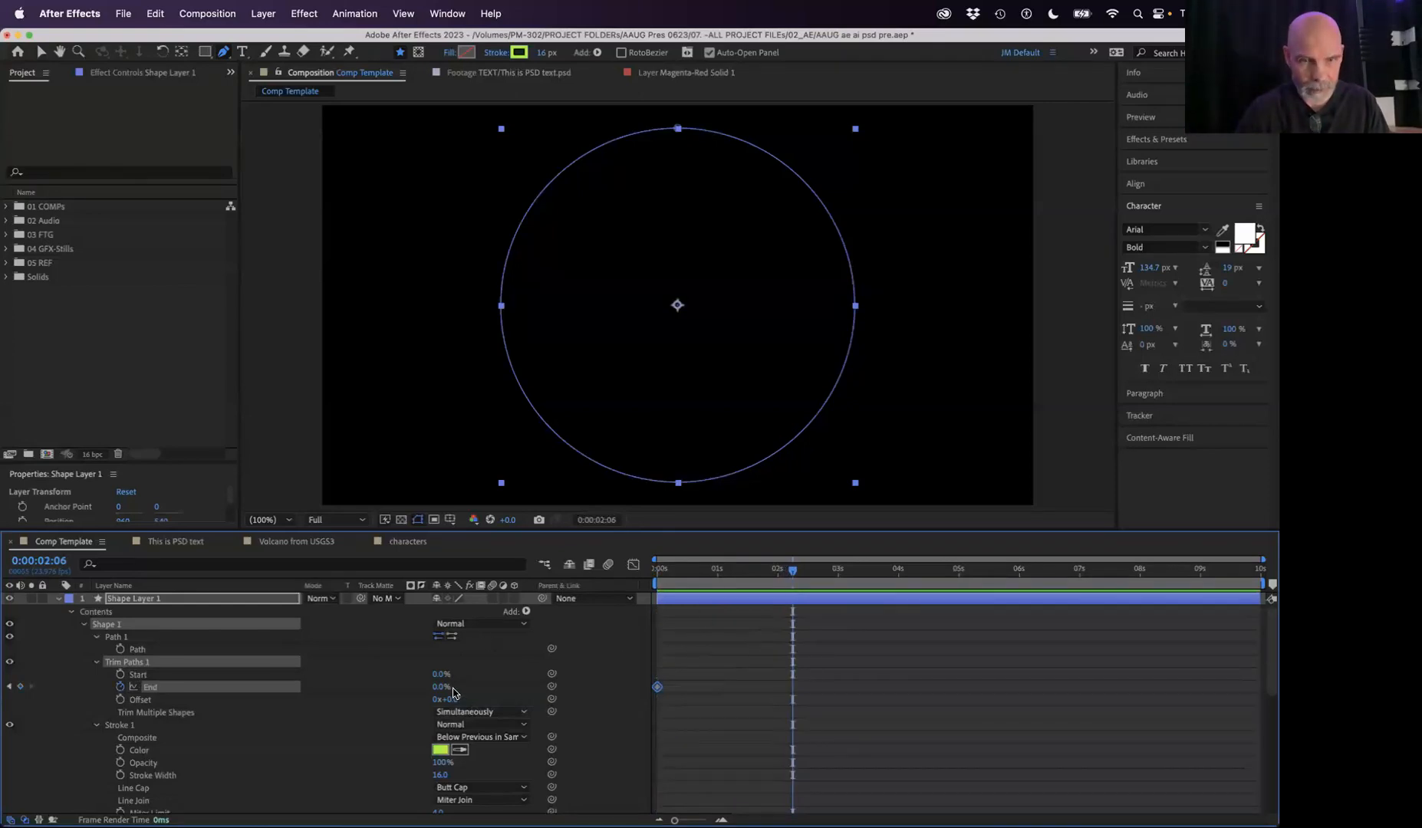
pyautogui.moveTo(436, 693)
pyautogui.mouseDown()
pyautogui.moveTo(737, 570)
pyautogui.moveTo(625, 575)
pyautogui.mouseUp()
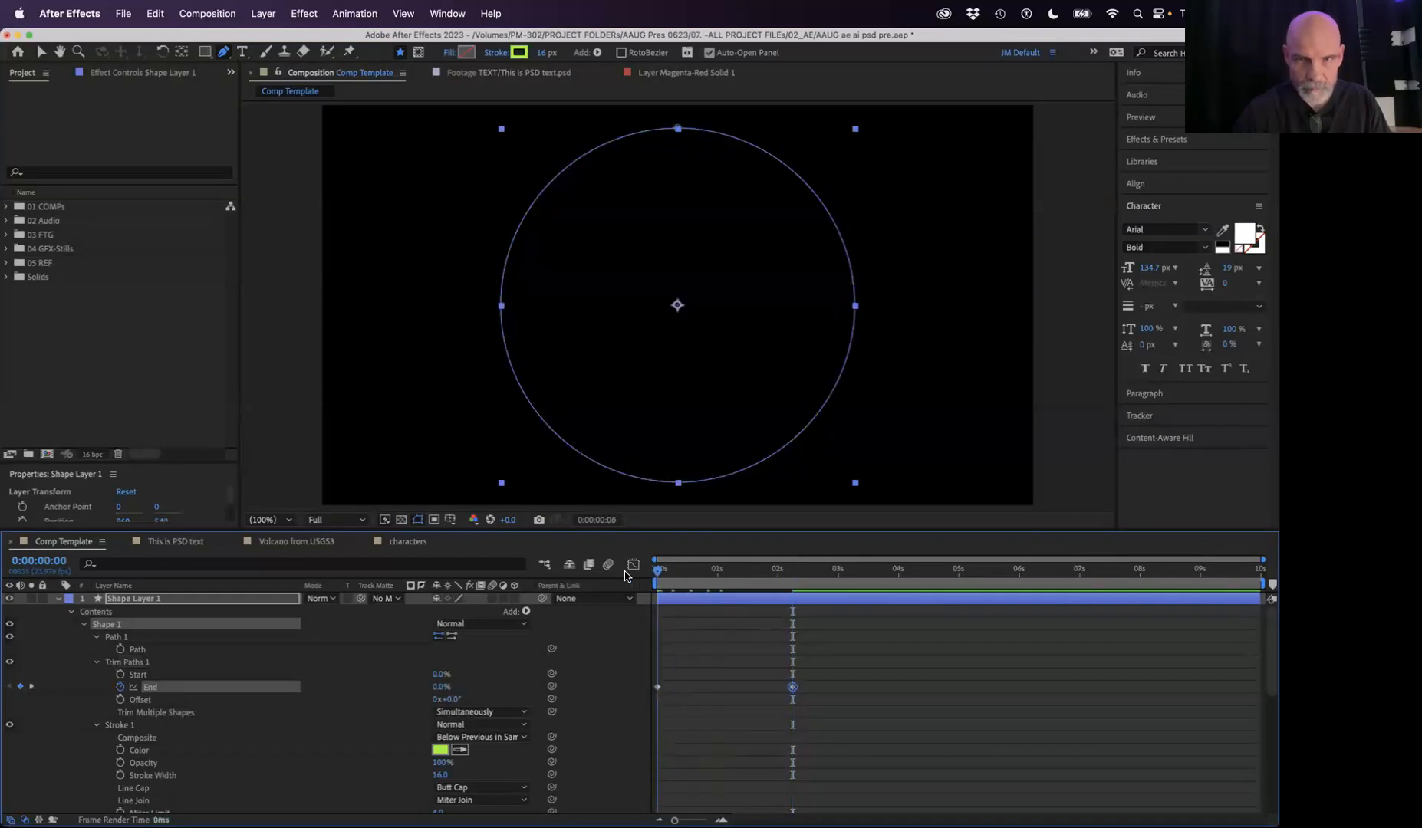
pyautogui.press('space')
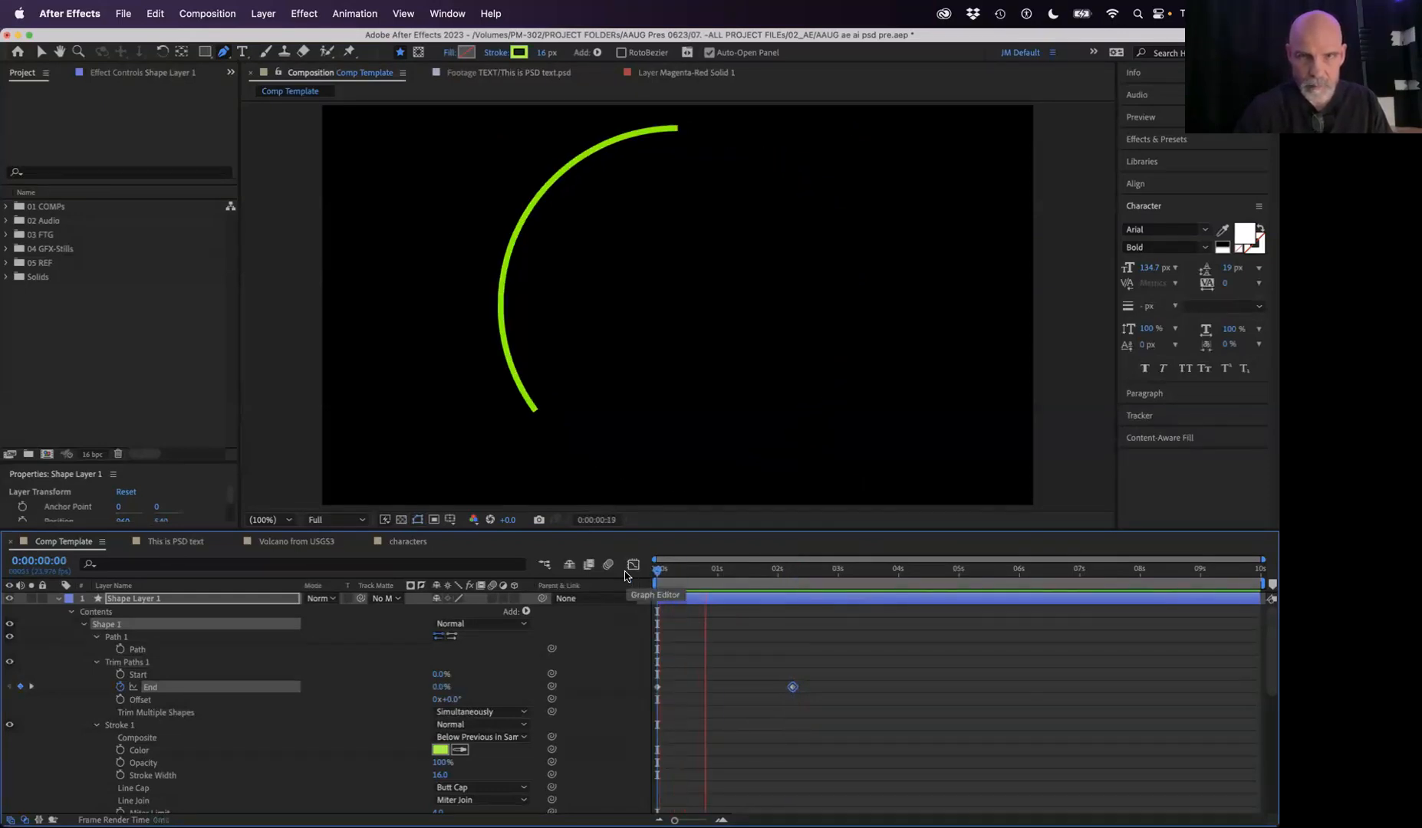
pyautogui.press('space')
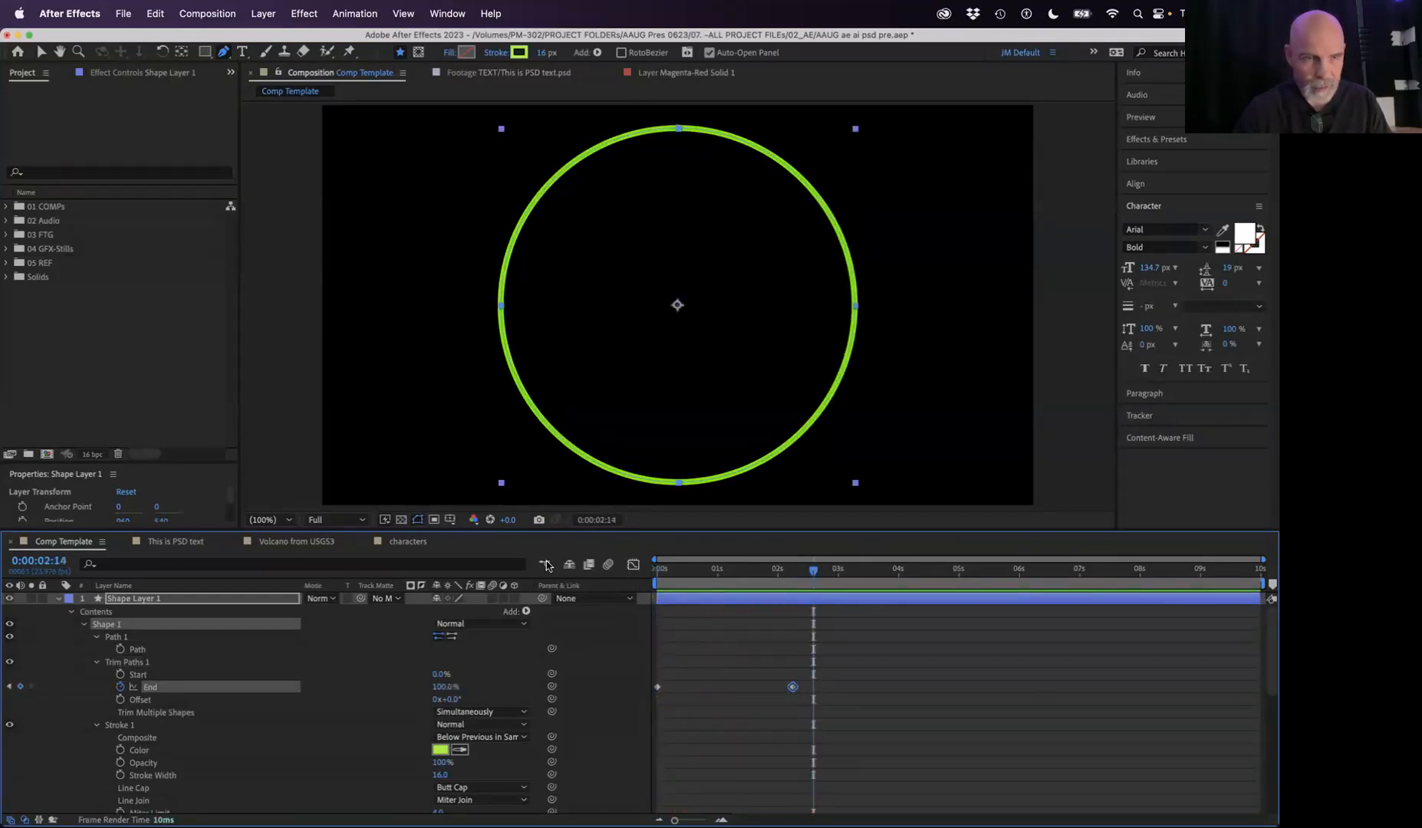
# Step: Collapse the circle's shape layer, make the magenta solid visible and delete its Mask 1
pyautogui.click(59, 600)
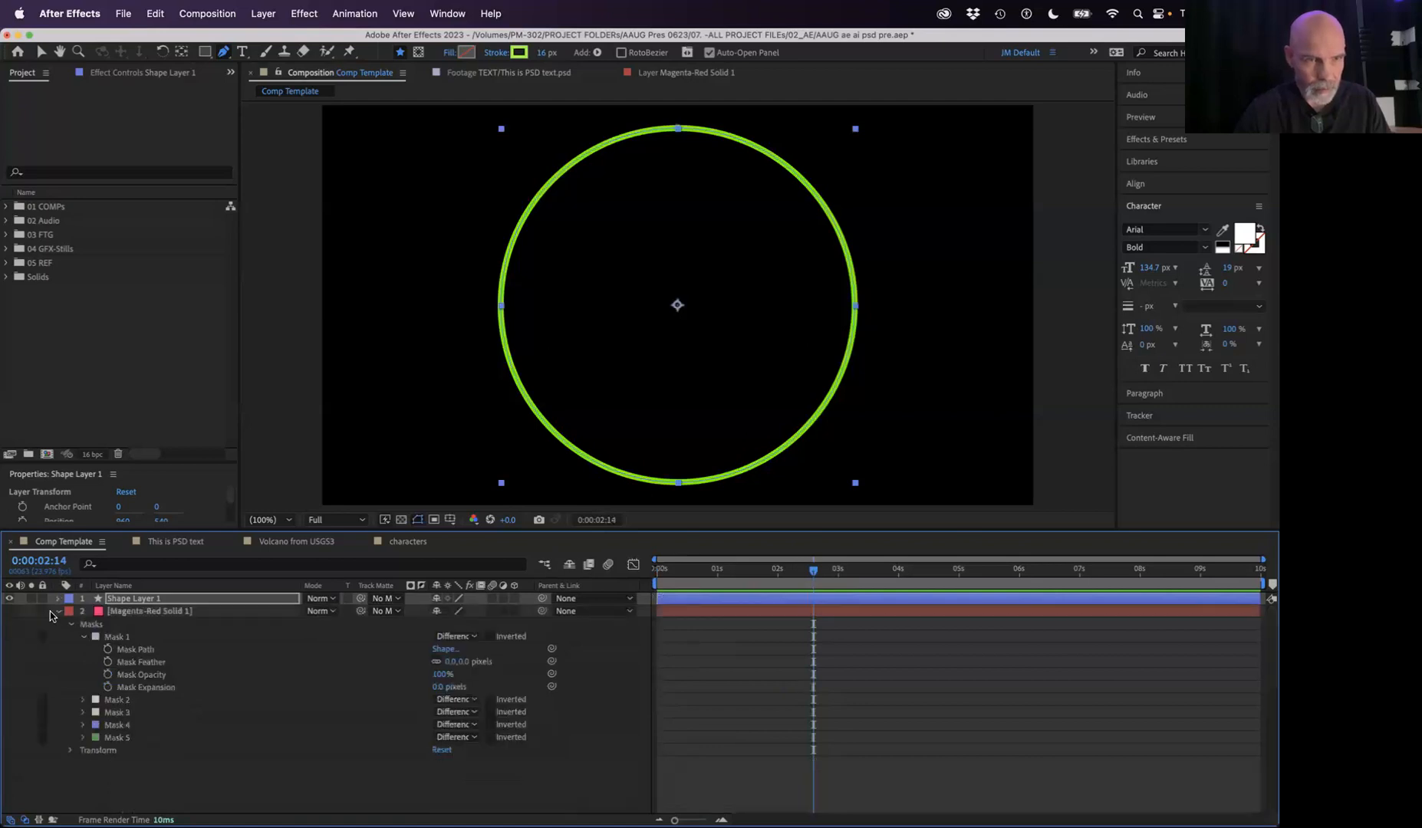
pyautogui.click(10, 611)
pyautogui.click(58, 611)
pyautogui.click(58, 611)
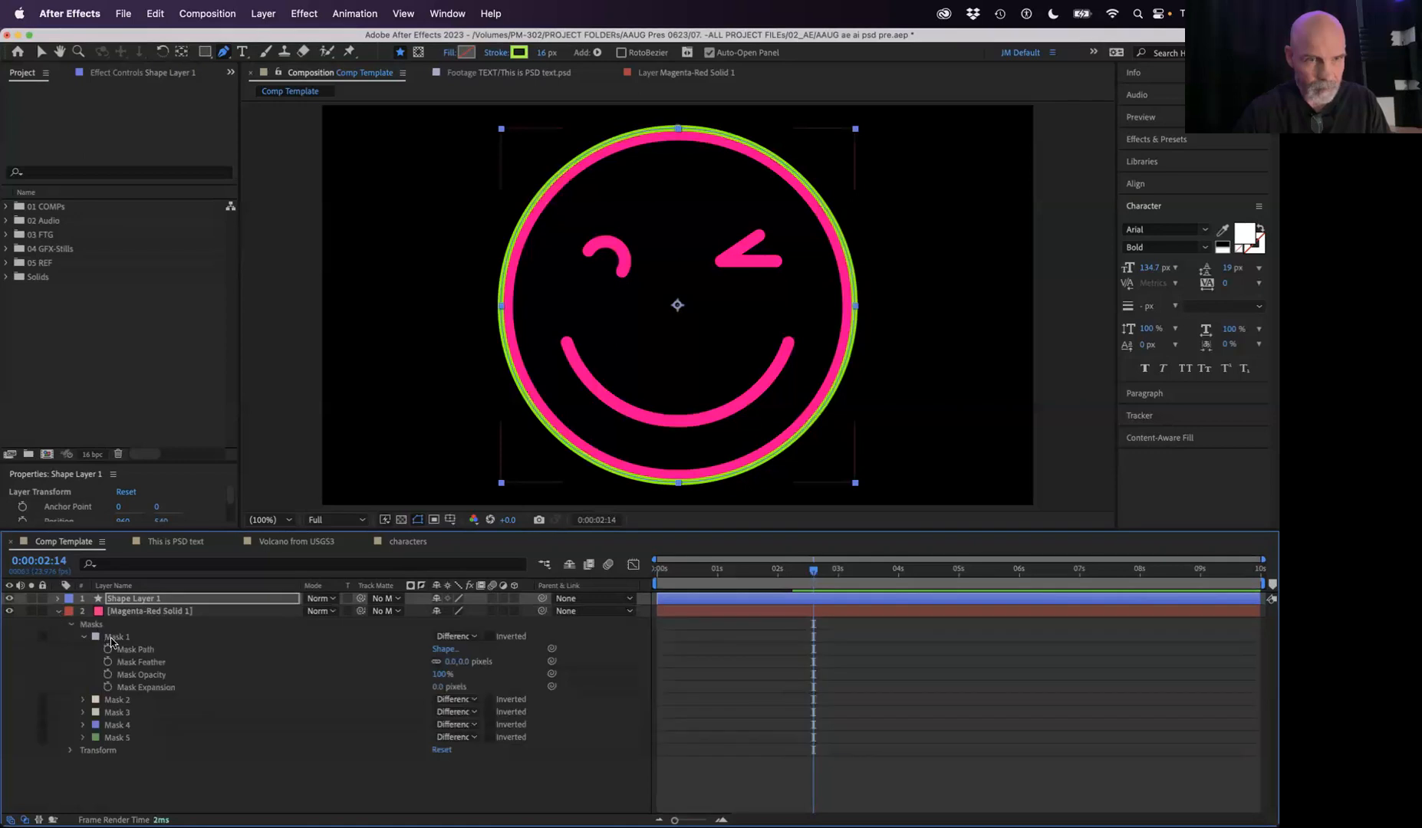
pyautogui.click(119, 637)
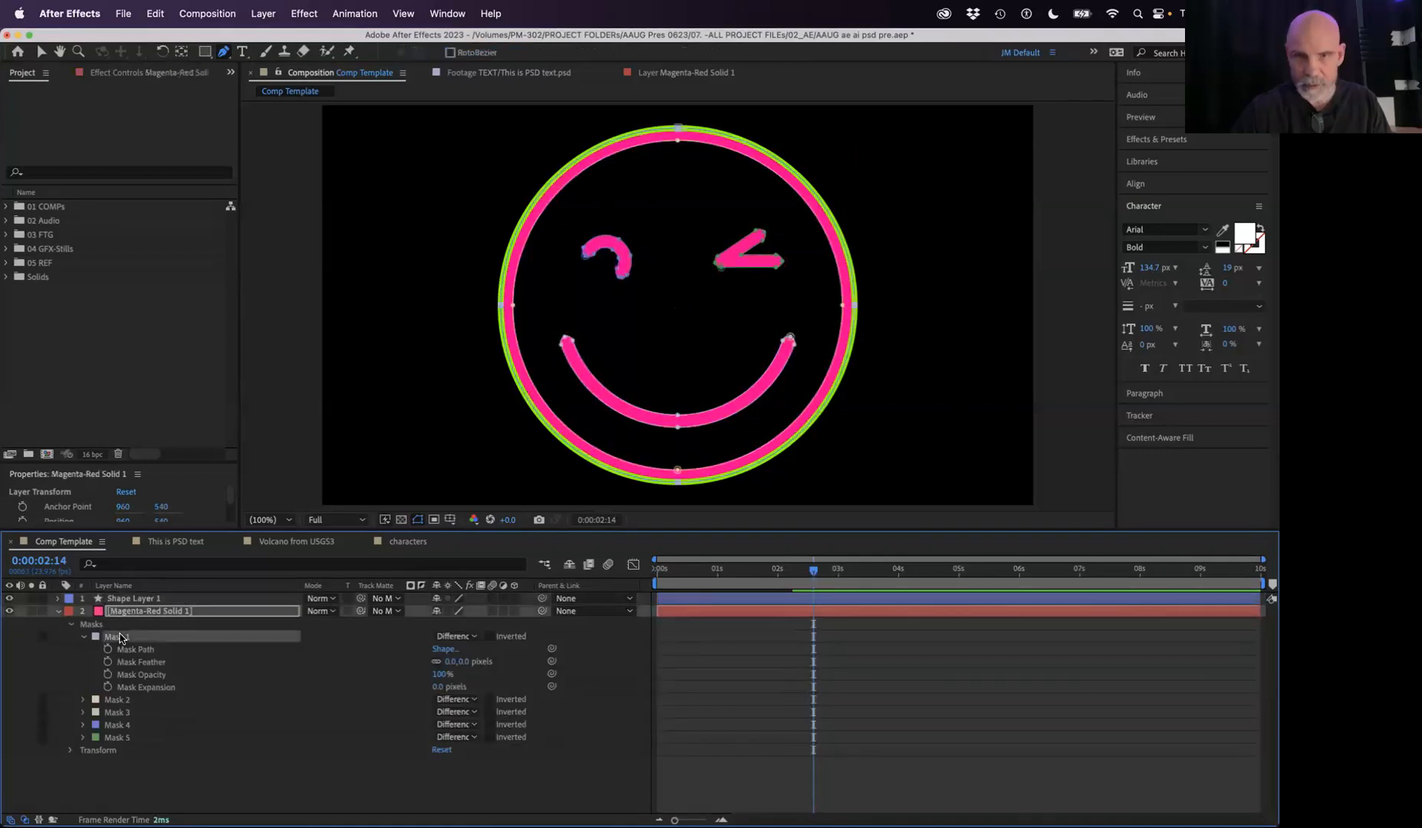
pyautogui.press('Delete')
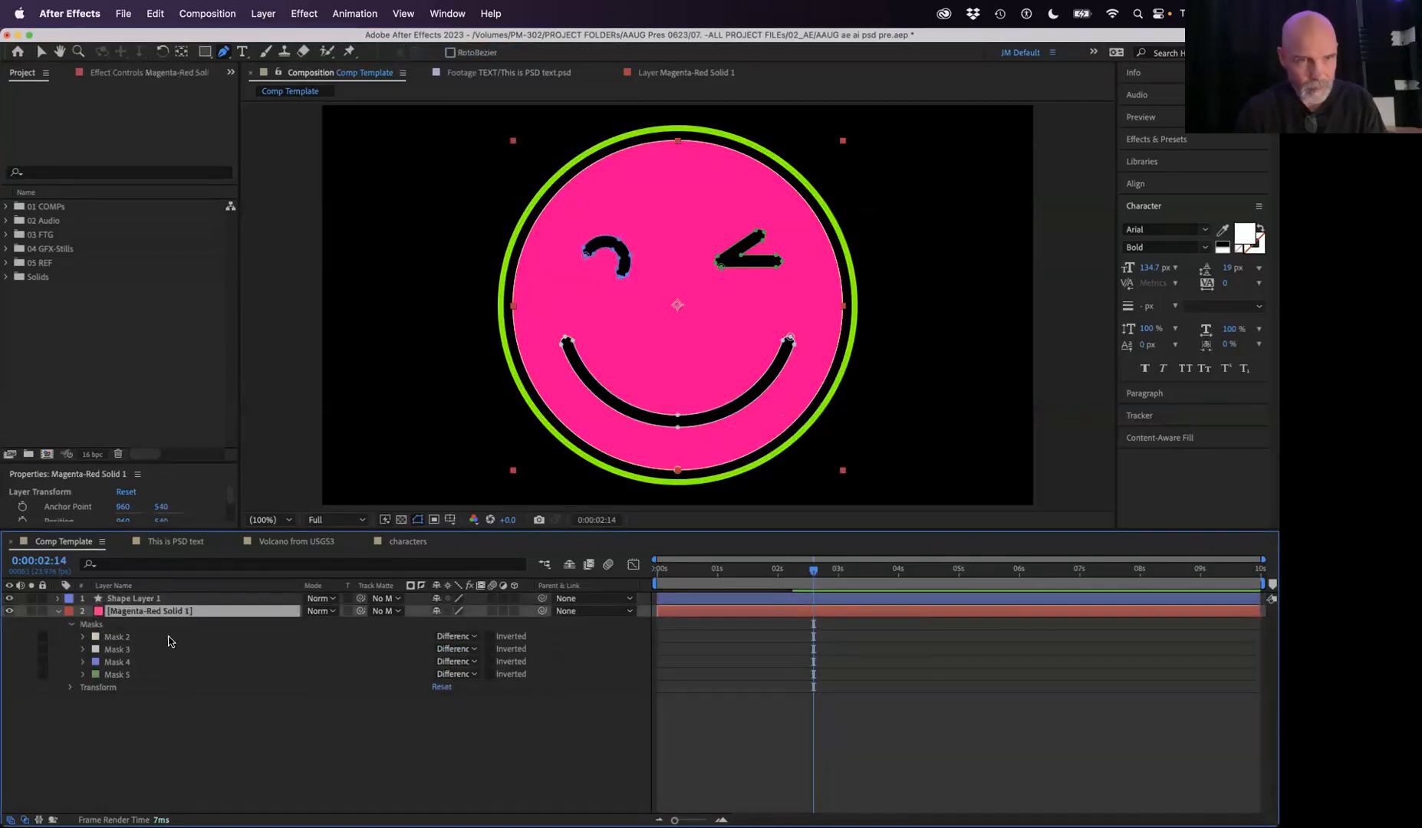
# Step: Deselect everything, narrow the timeline's Layer Name column and look at the magenta solid's track matte options
pyautogui.press('super+shift+a')
pyautogui.click(399, 612)
pyautogui.click(399, 612)
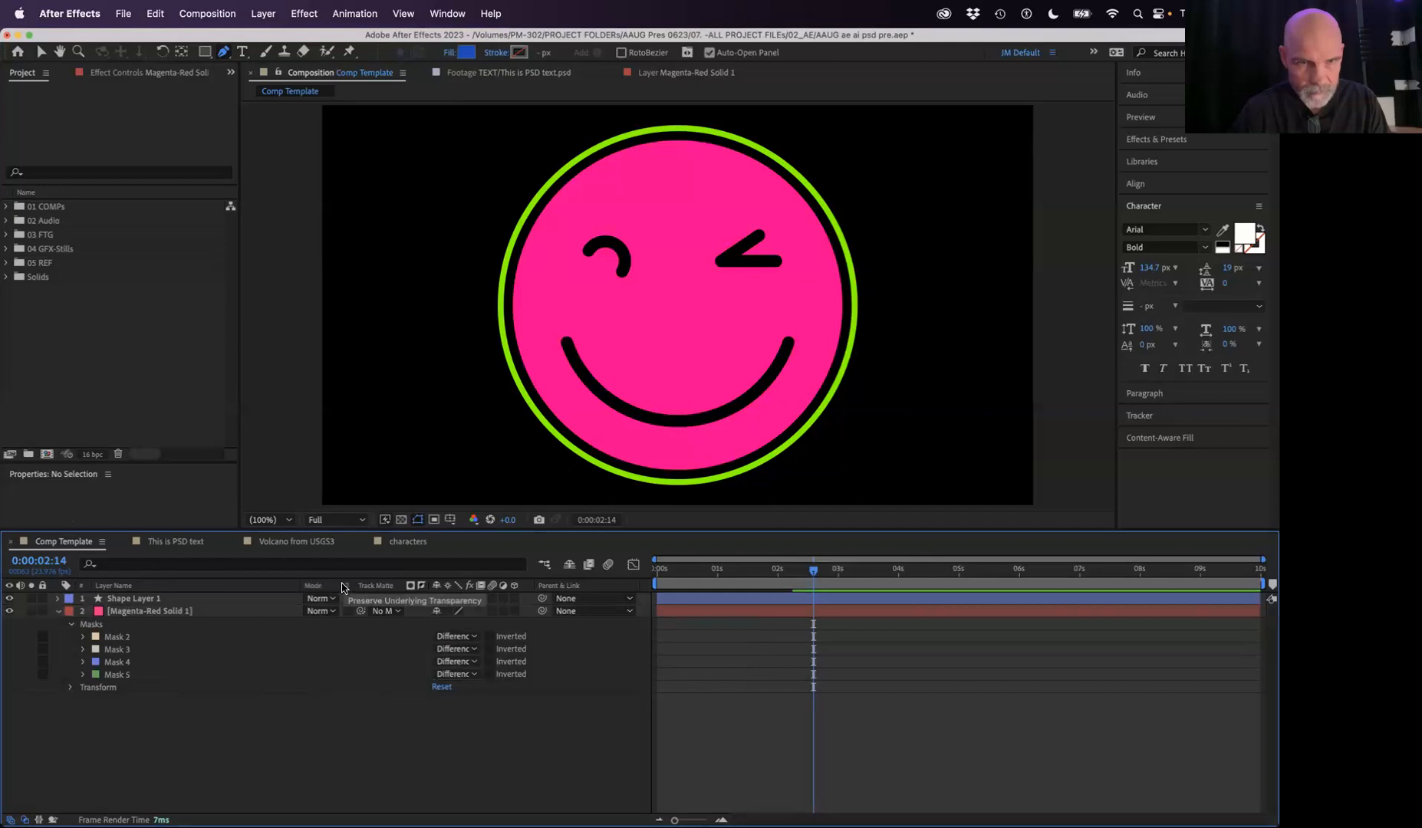
pyautogui.moveTo(299, 585); pyautogui.dragTo(236, 586)
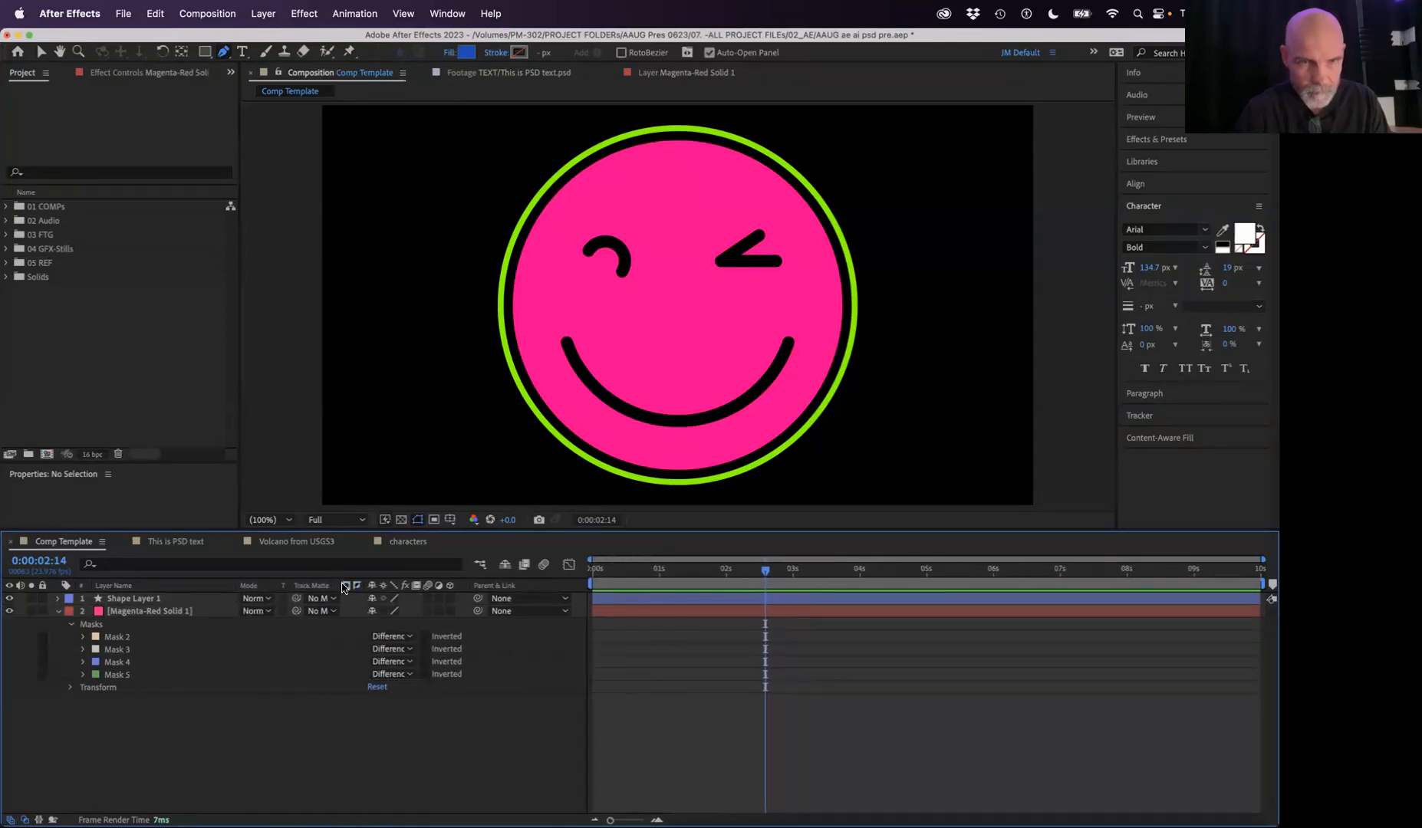
pyautogui.click(336, 611)
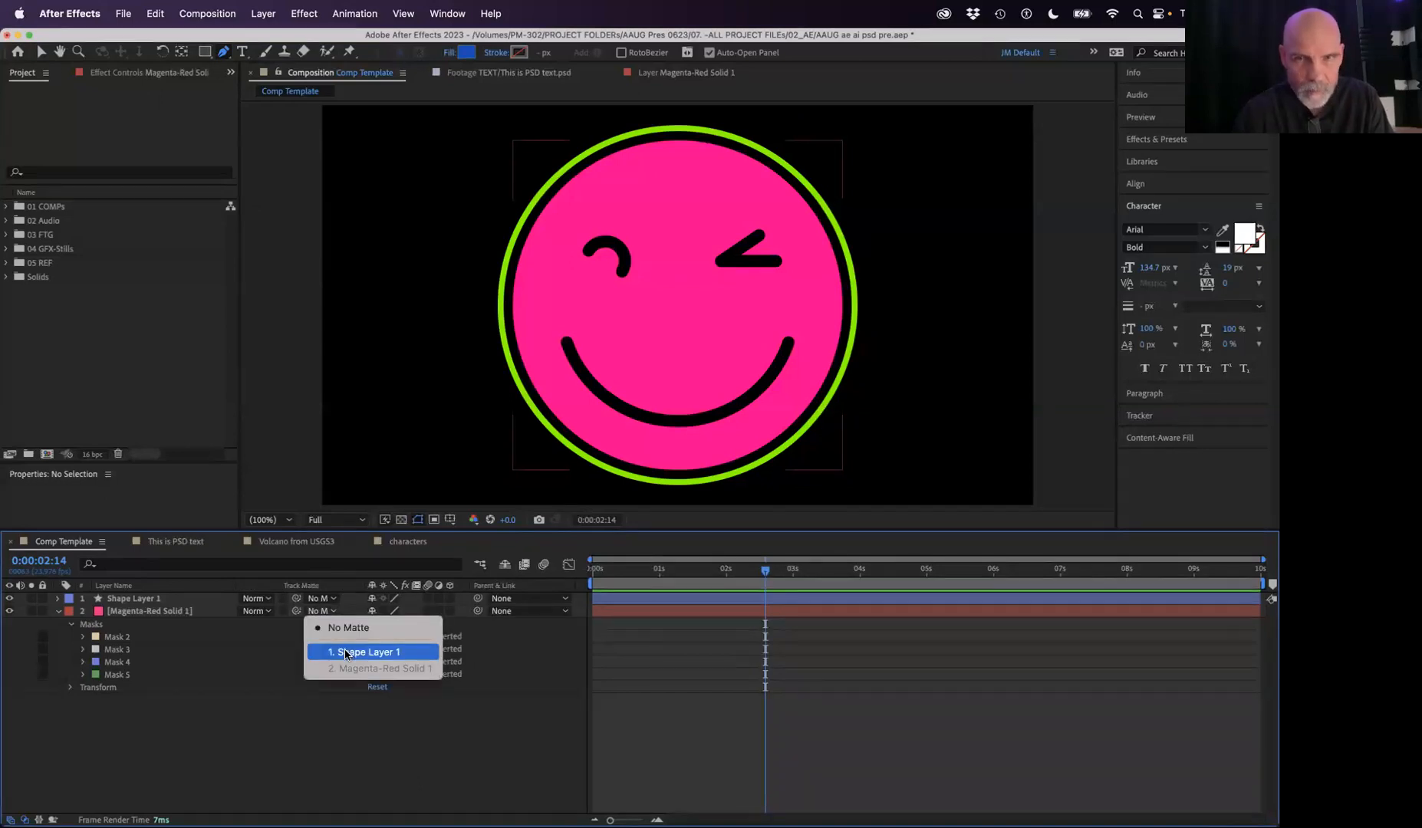
pyautogui.click(298, 714)
# Step: Set the mode of Masks 2 to 5 on the magenta solid to Add
pyautogui.click(123, 638)
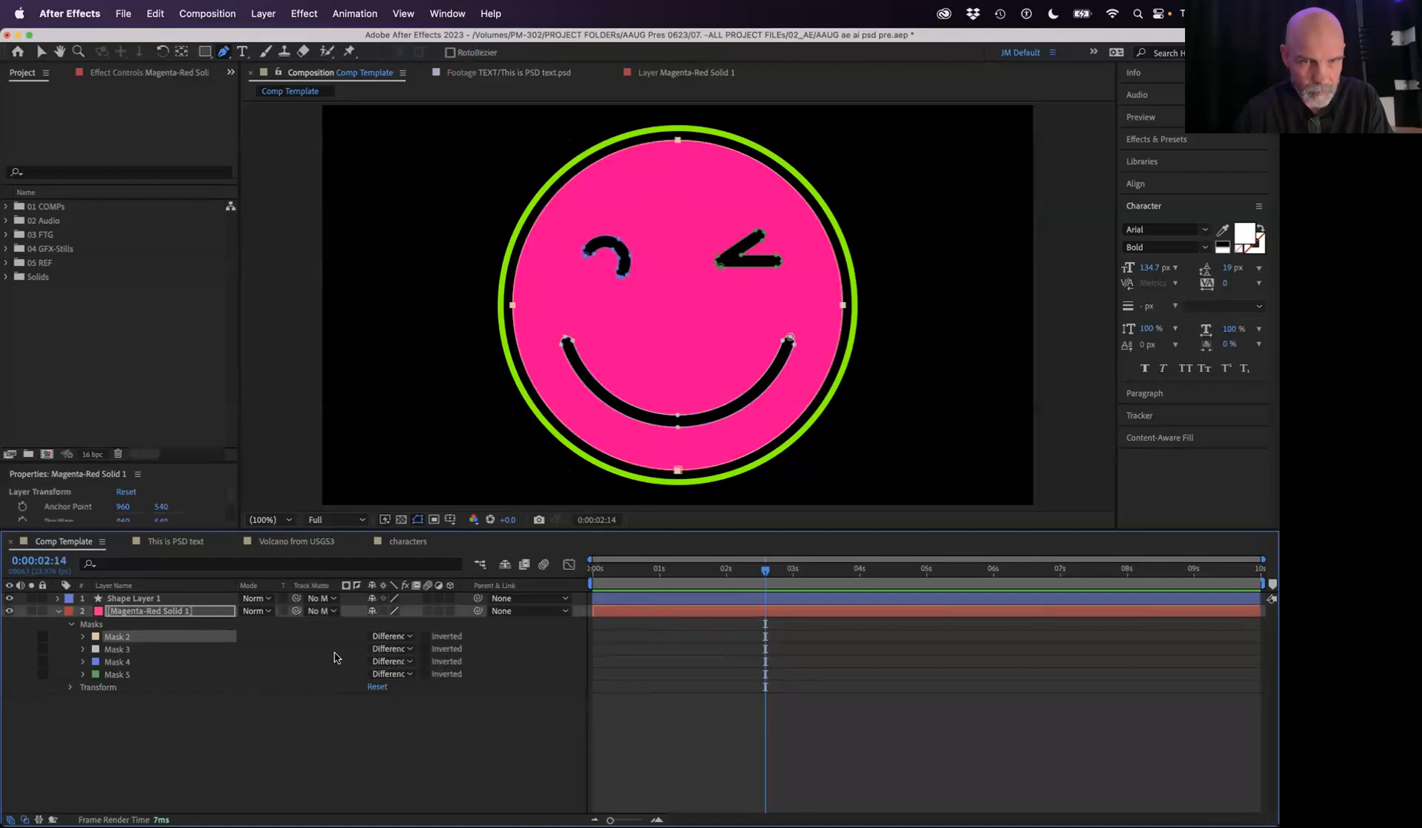
pyautogui.click(406, 637)
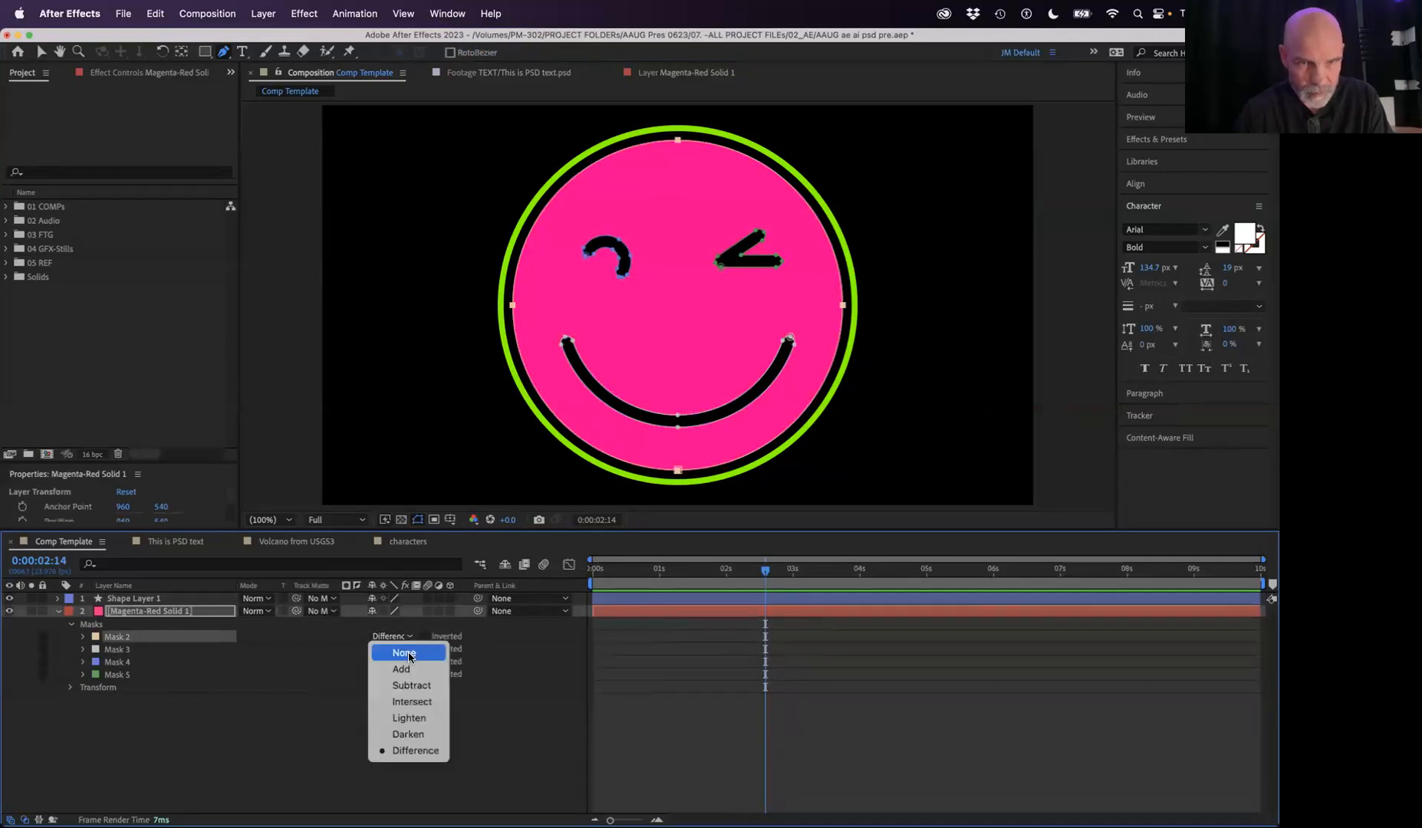
pyautogui.click(401, 667)
pyautogui.click(406, 650)
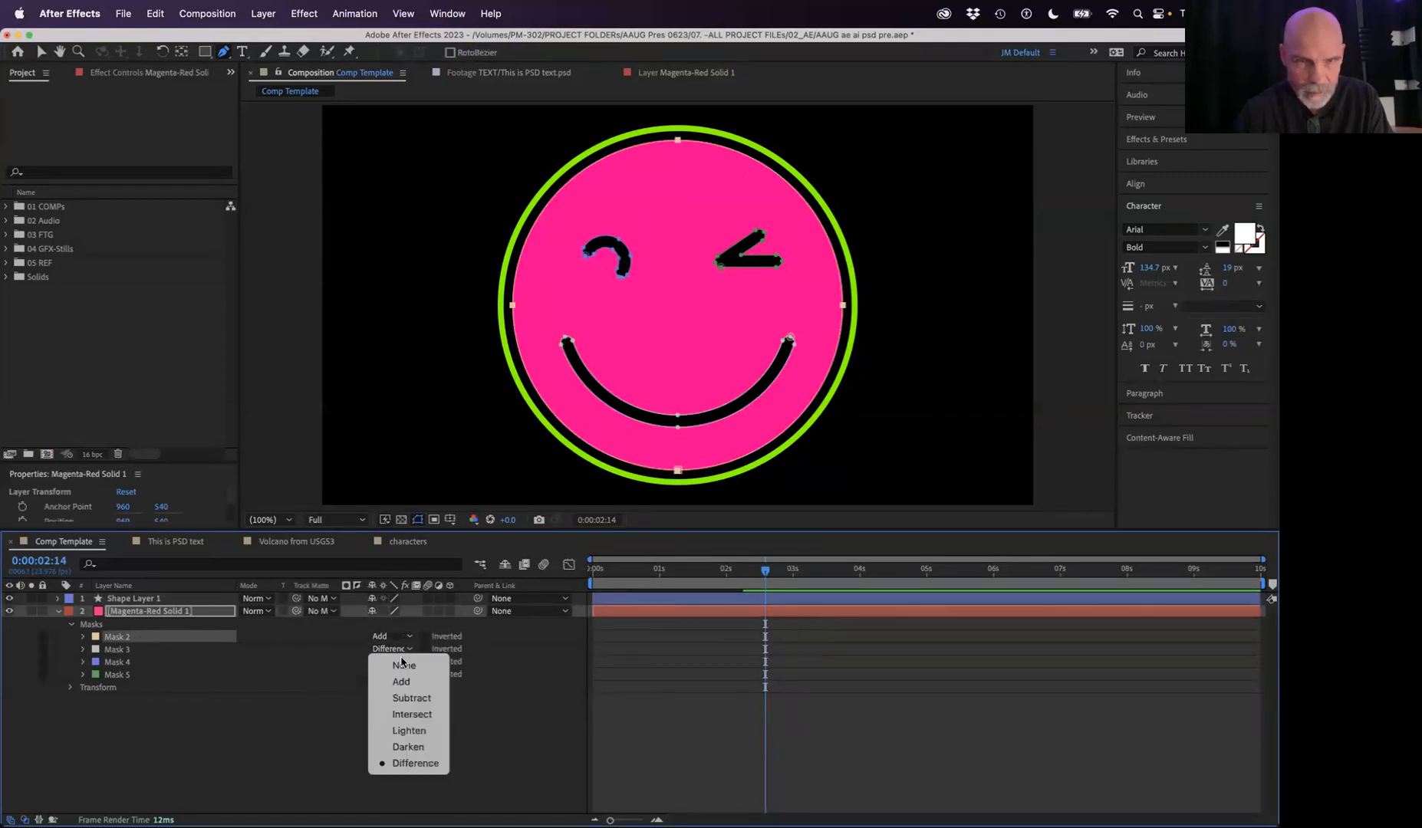
pyautogui.click(401, 678)
pyautogui.click(398, 662)
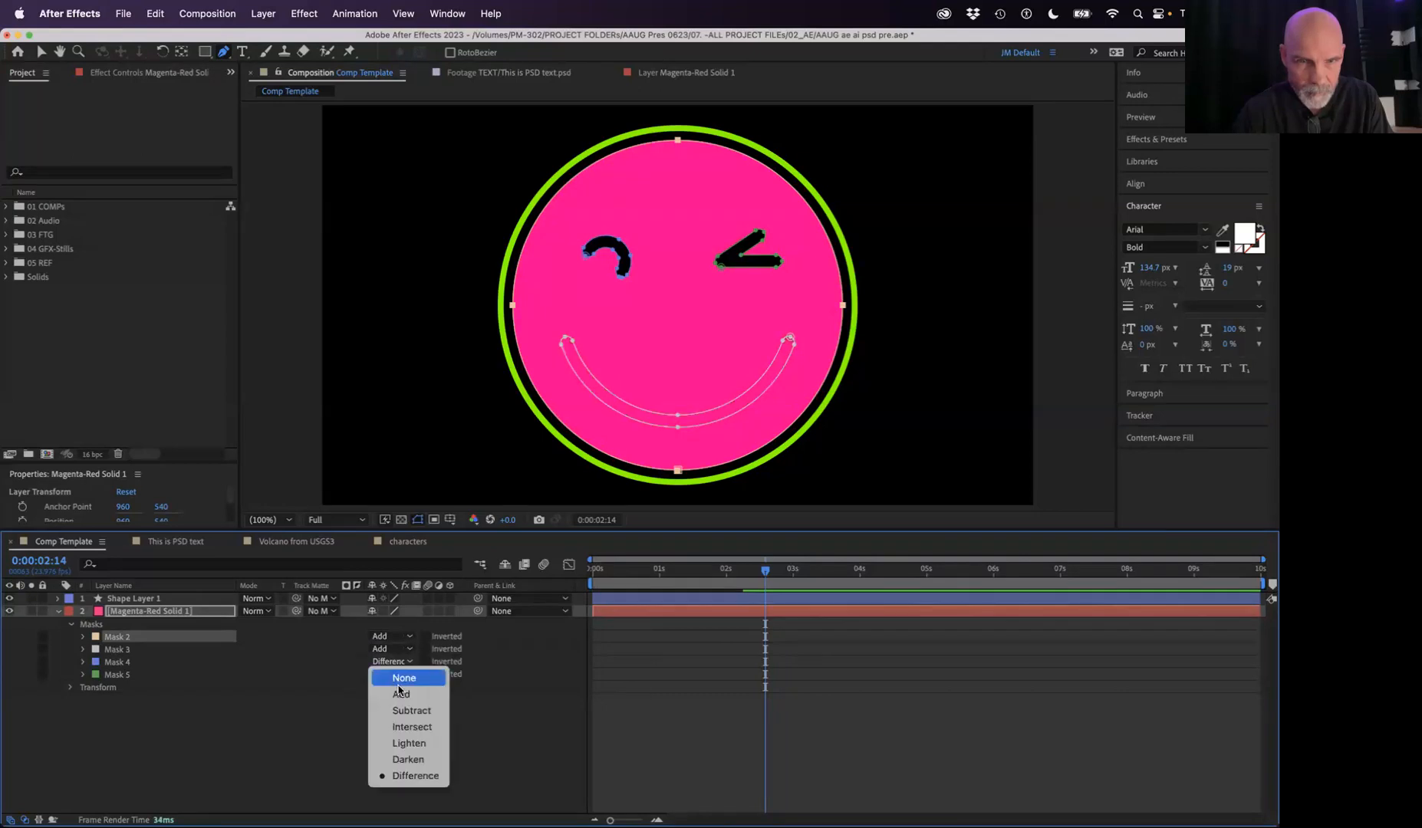
pyautogui.click(397, 688)
pyautogui.click(398, 674)
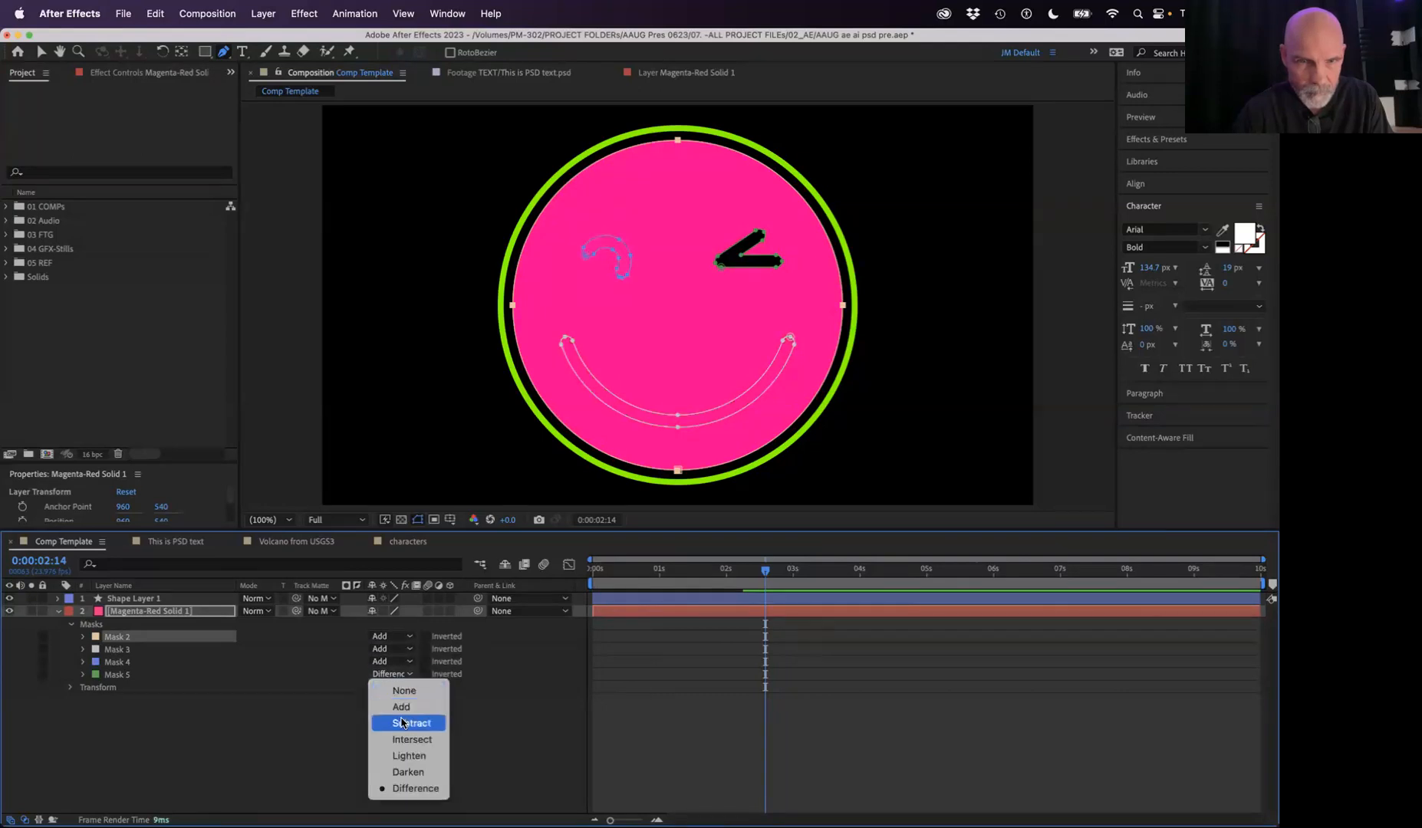
pyautogui.click(400, 702)
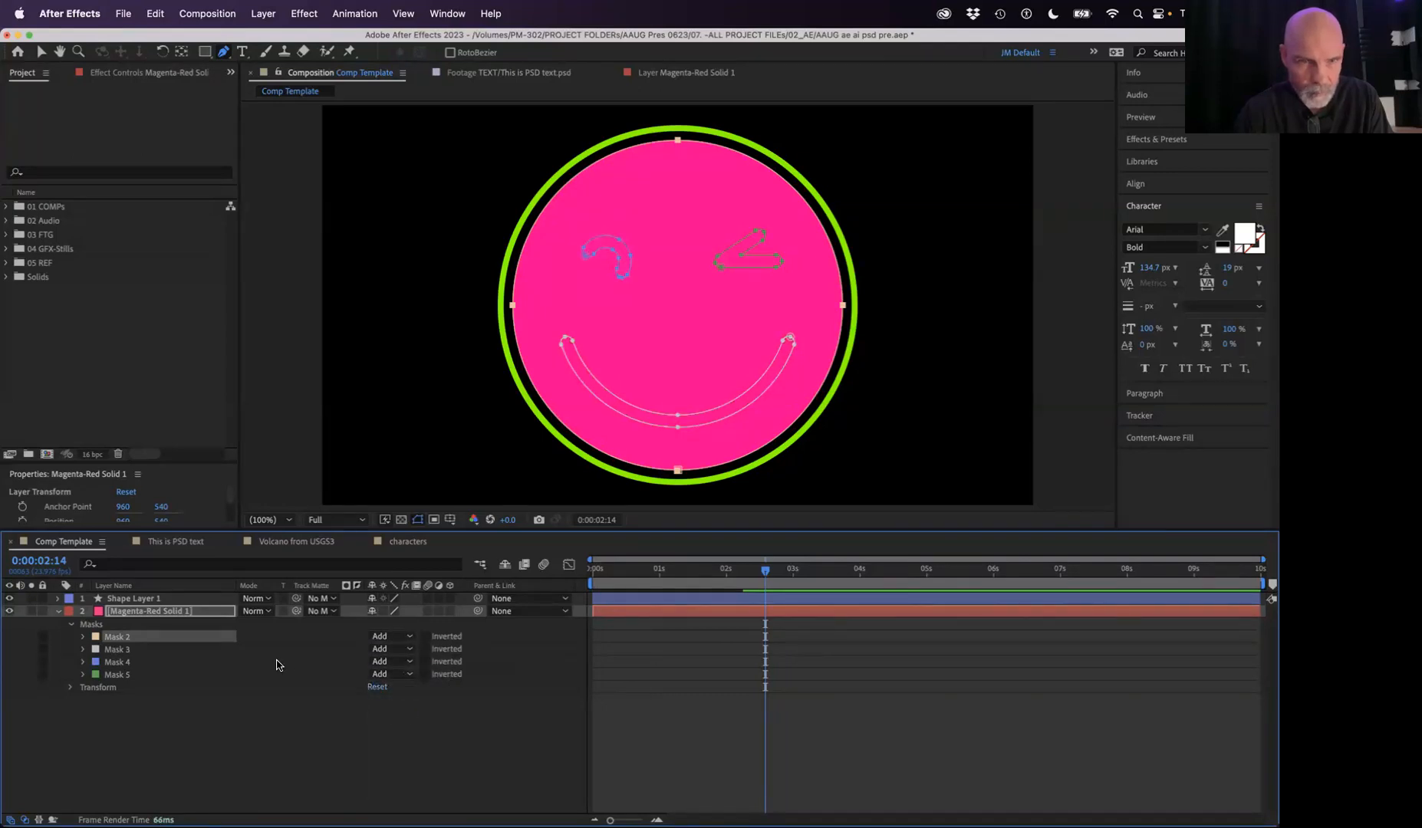
# Step: Deselect the masks and set the mode of Masks 2 to 5 on the magenta solid to Subtract
pyautogui.click(41, 638)
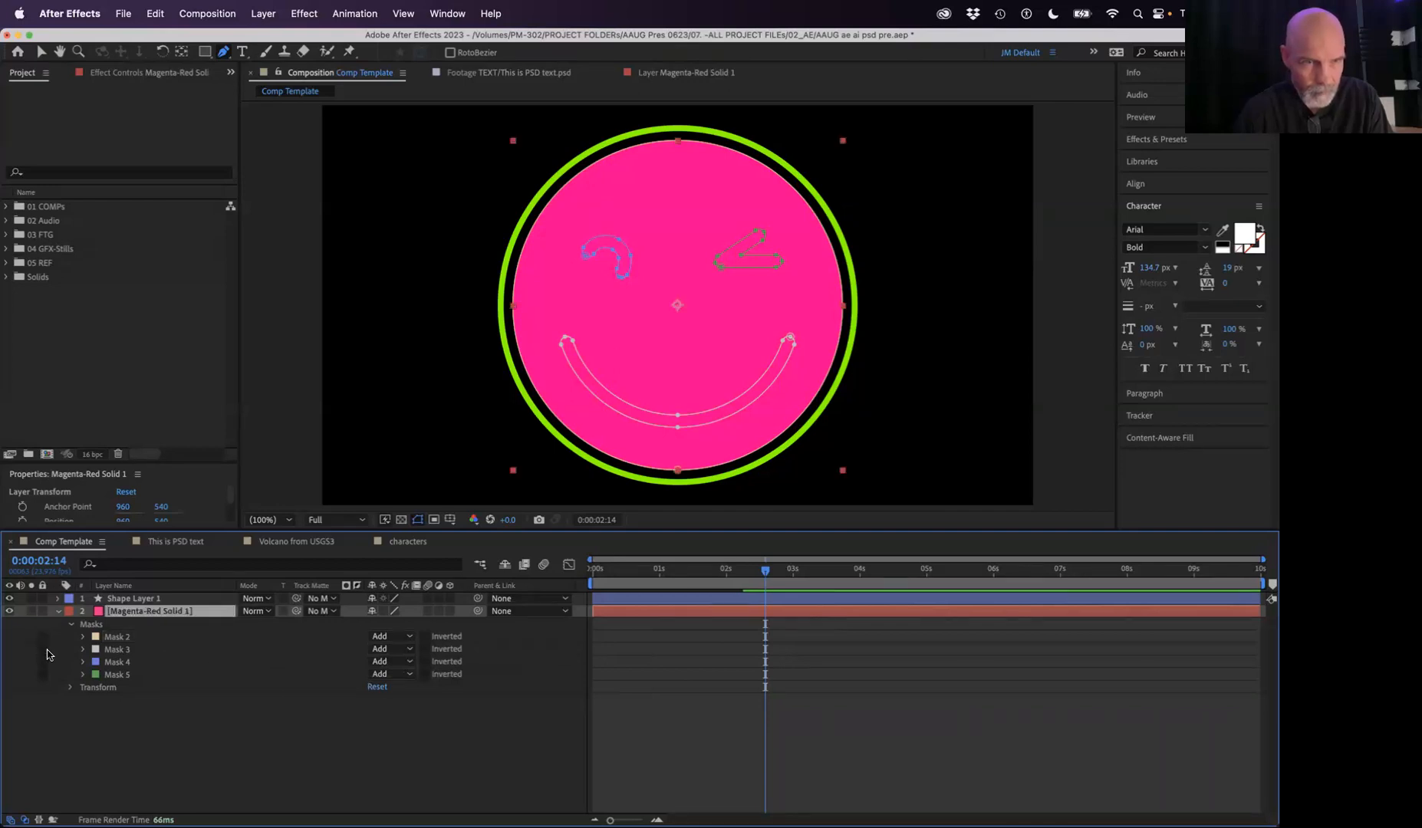
pyautogui.click(42, 652)
pyautogui.click(399, 637)
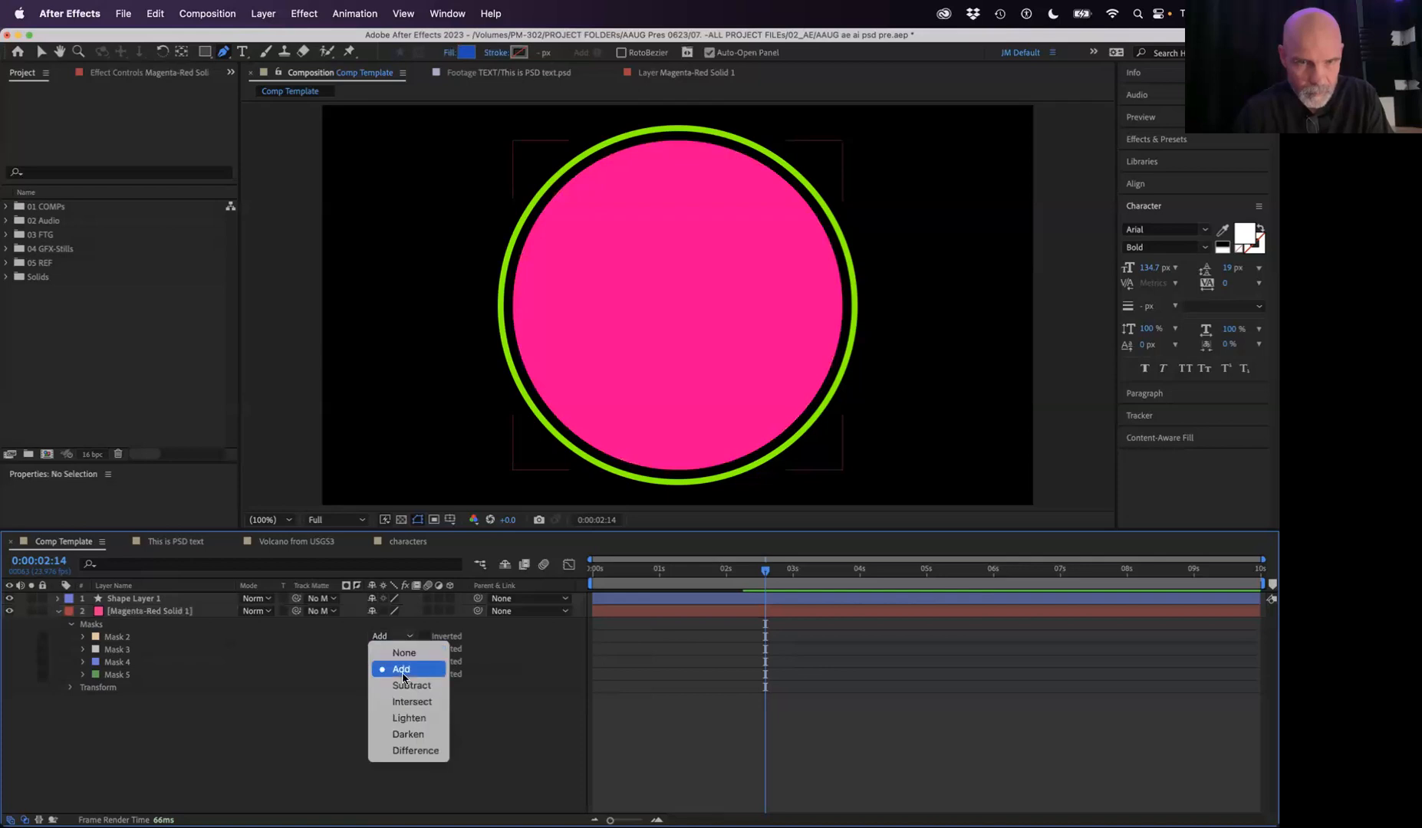
pyautogui.click(402, 685)
pyautogui.click(397, 649)
pyautogui.click(402, 698)
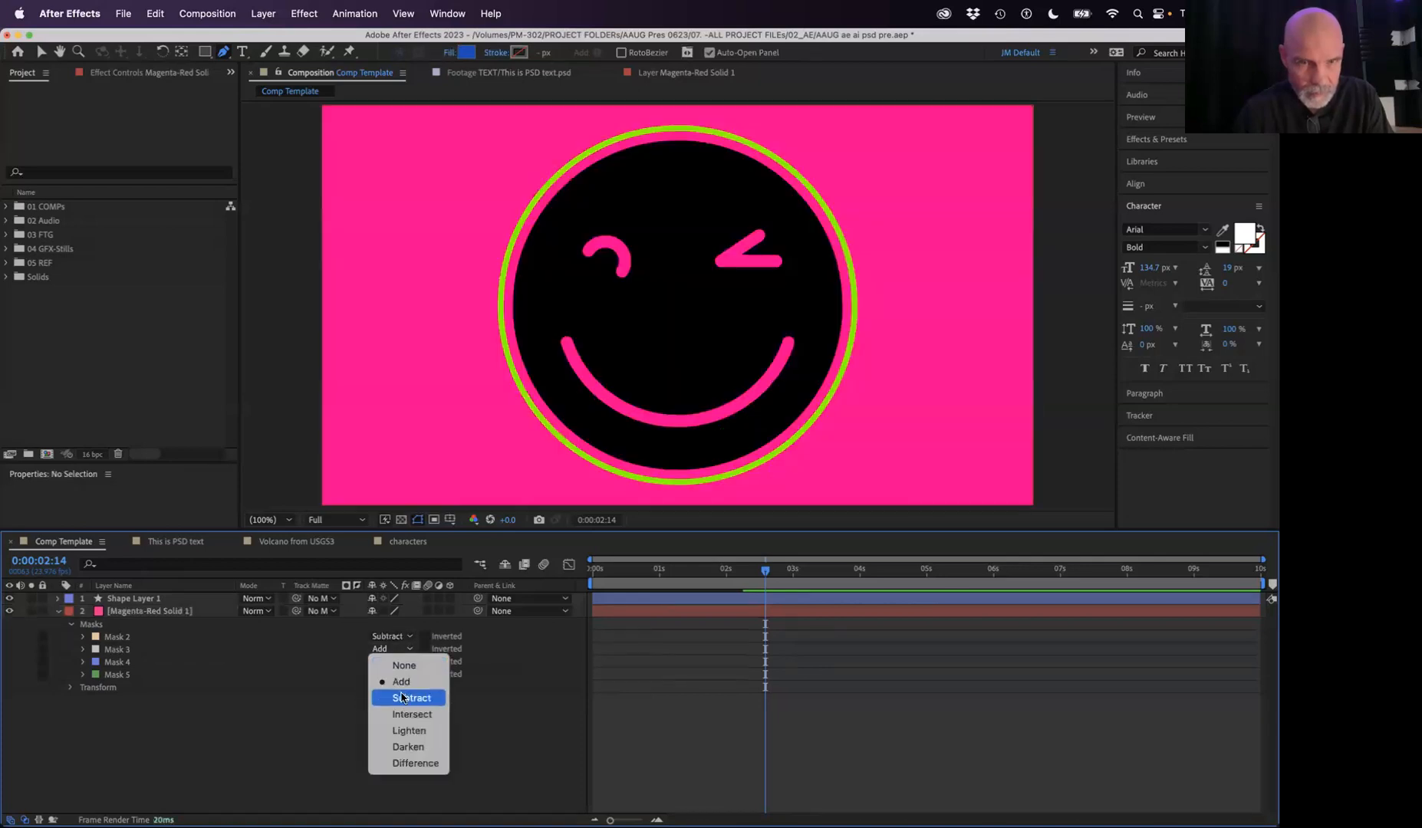
pyautogui.click(398, 661)
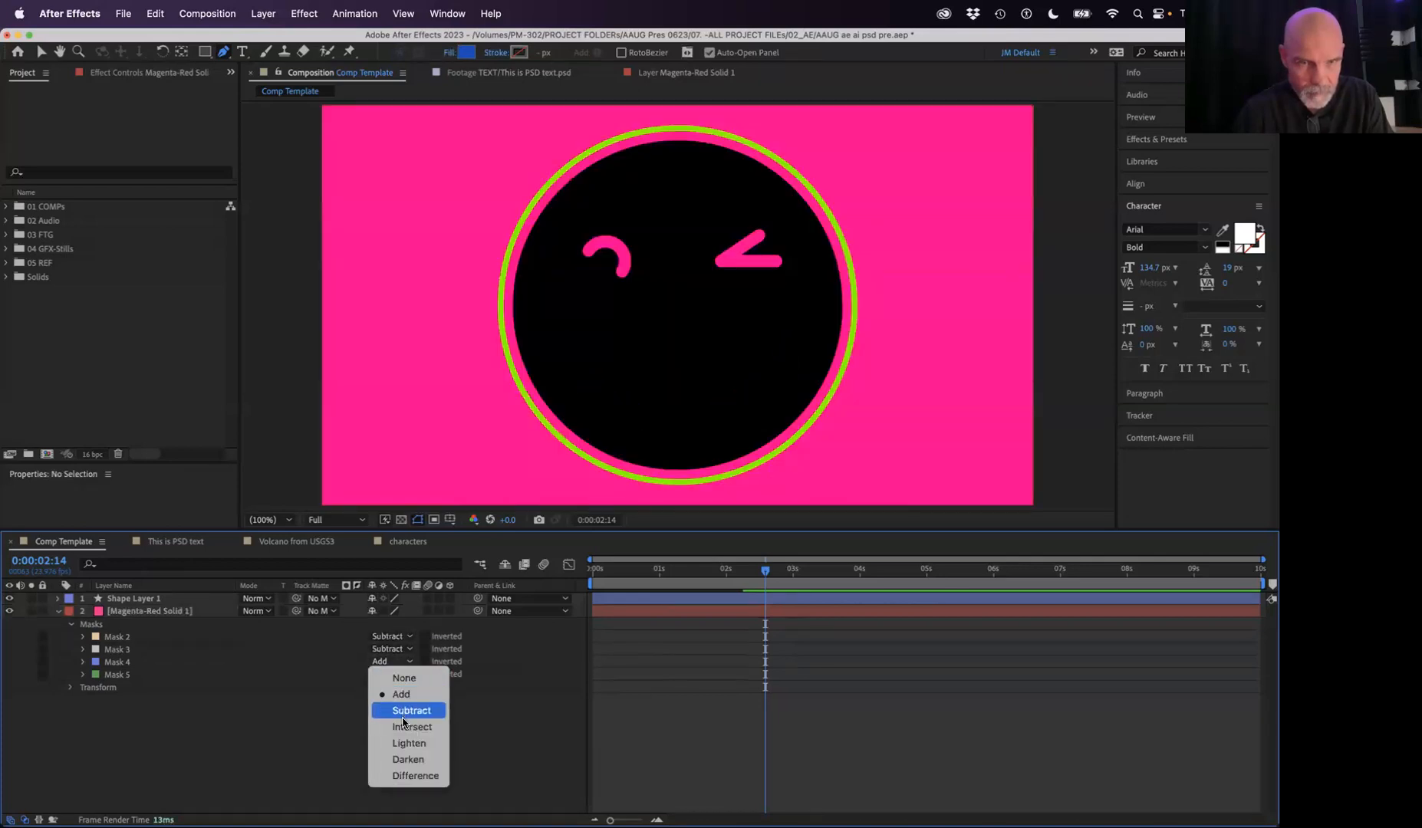
pyautogui.click(405, 710)
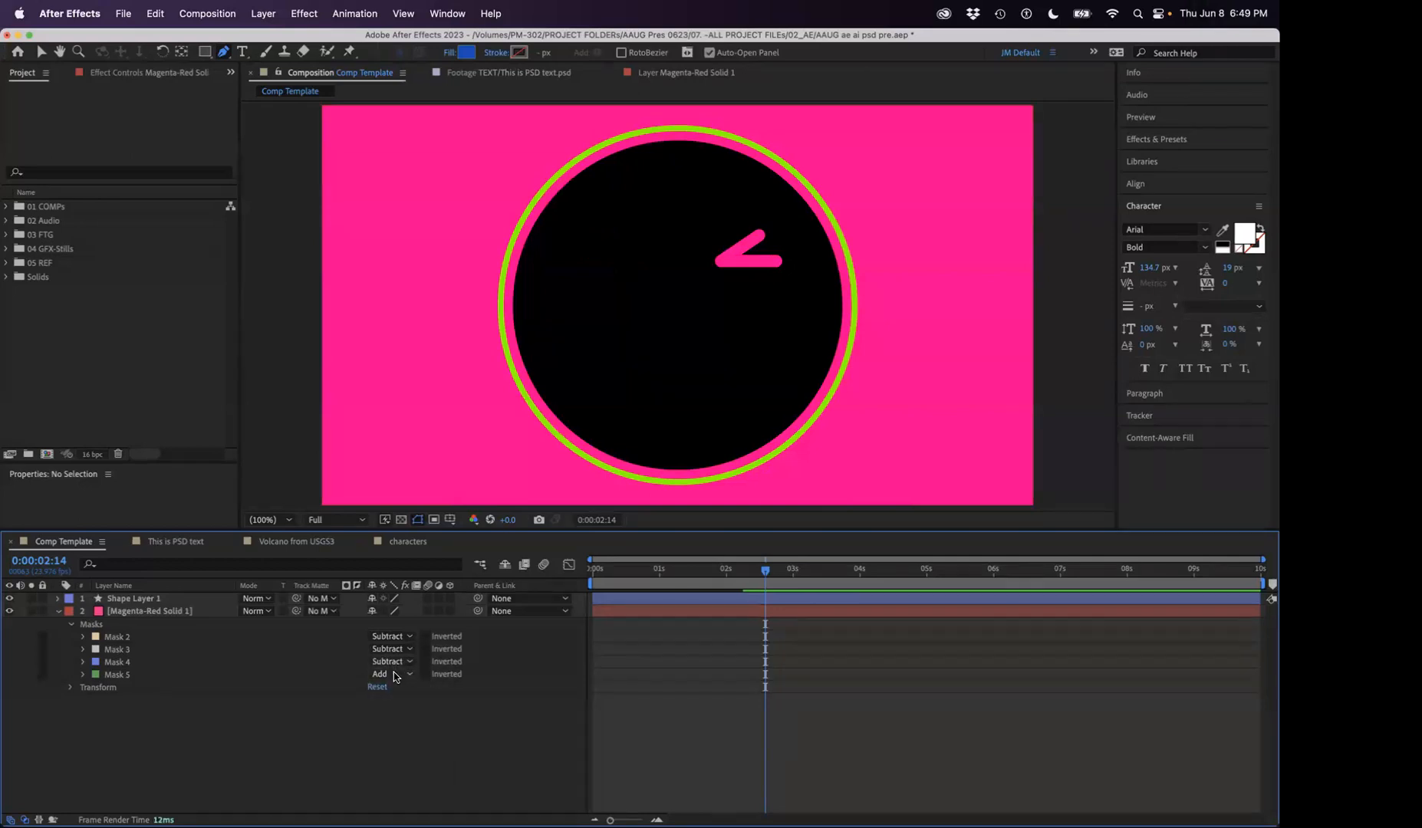
pyautogui.click(395, 675)
pyautogui.click(407, 724)
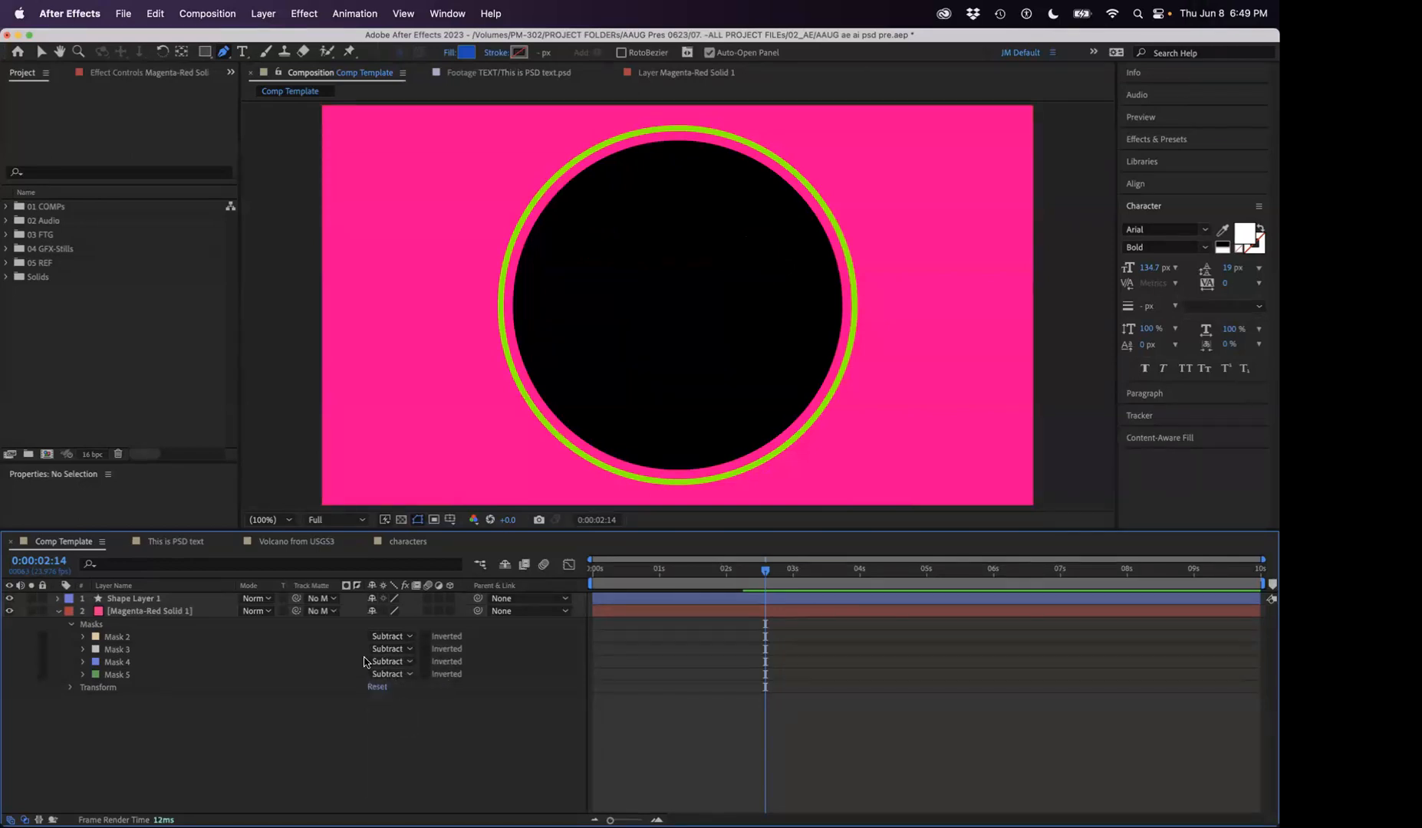
# Step: Delete the magenta solid, and switch to Illustrator to copy the winking smiley artwork
pyautogui.click(156, 610)
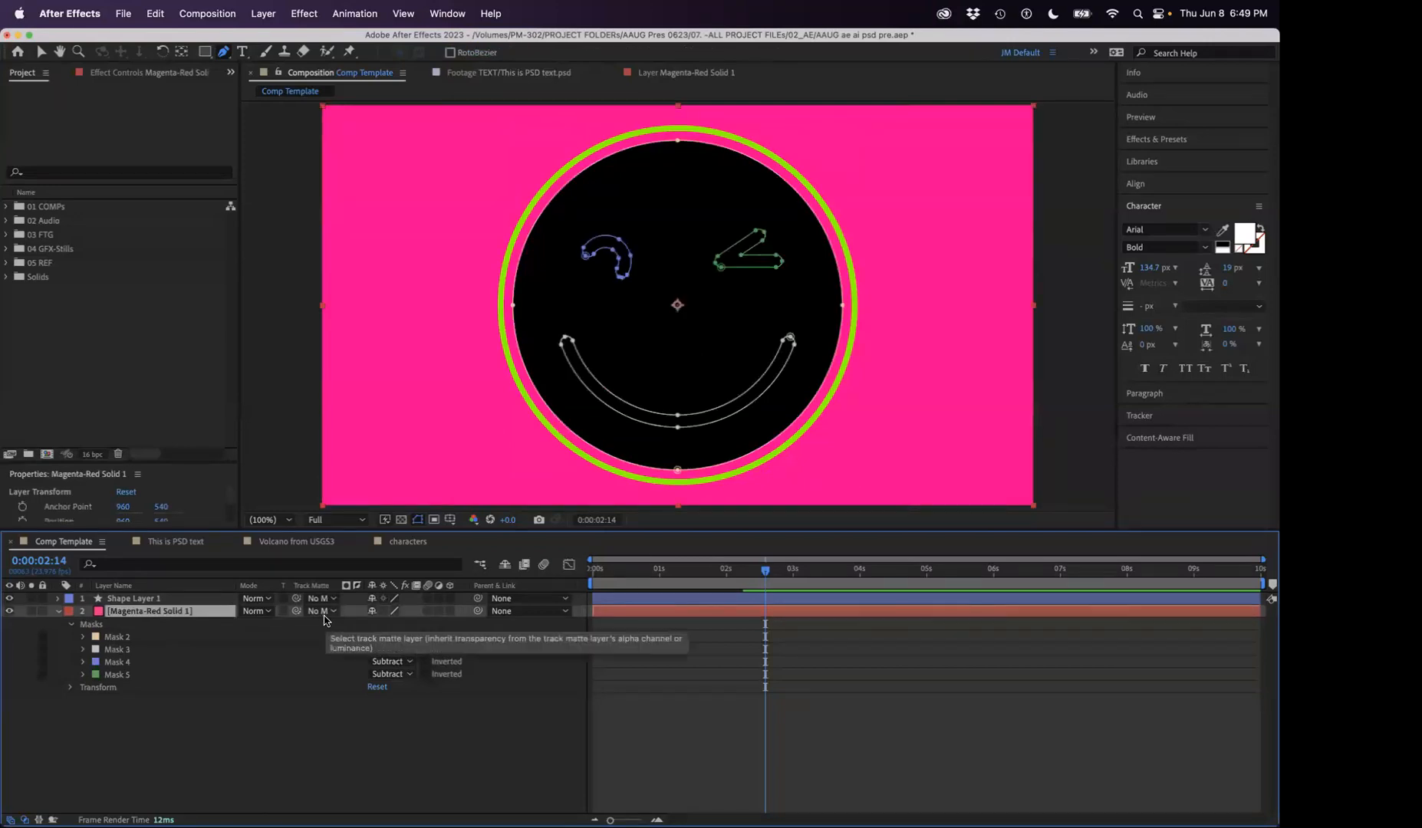
pyautogui.press('Delete')
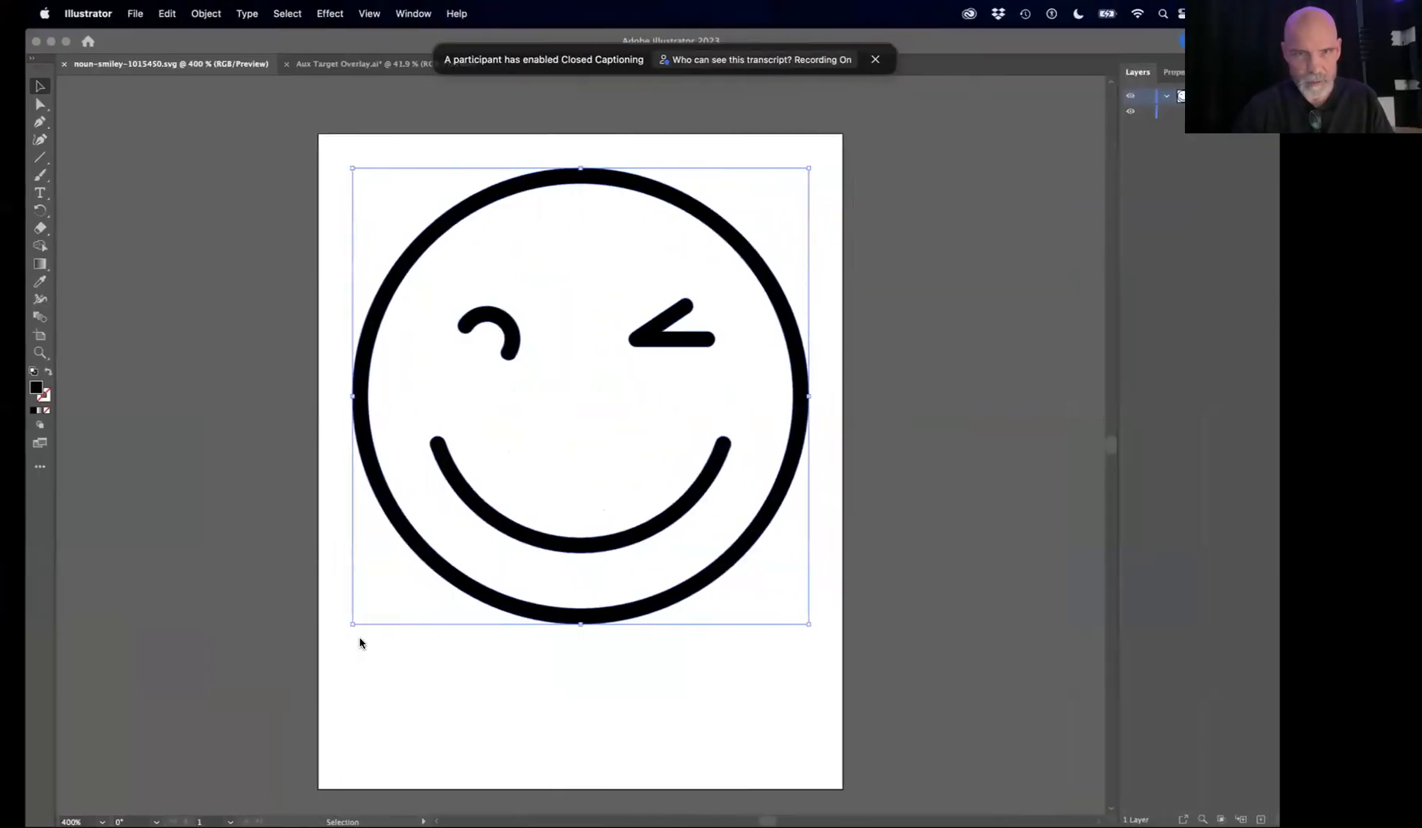
pyautogui.press('a')
pyautogui.press('v')
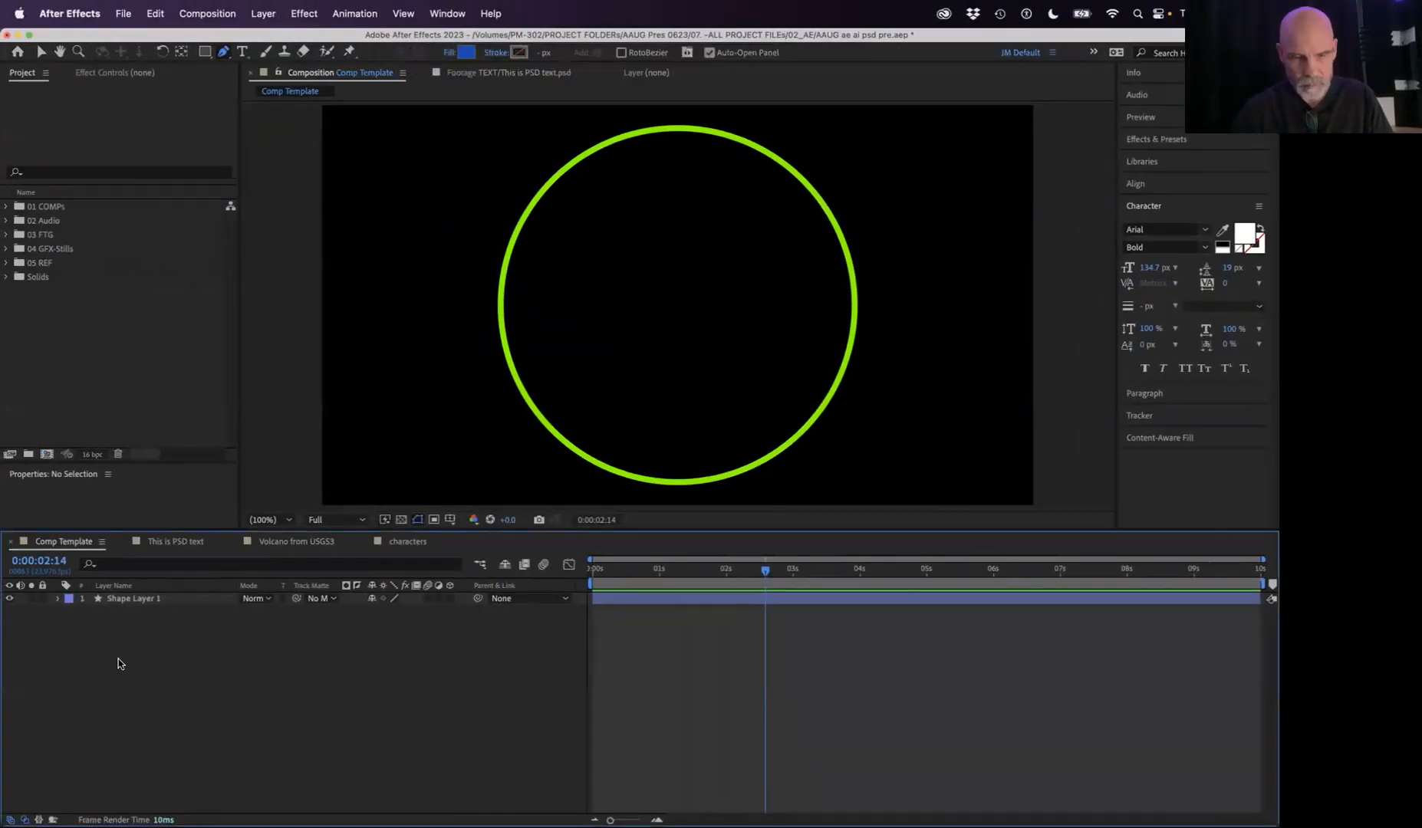
# Step: Back in After Effects, create a 1920 × 1080 px magenta-red solid and paste the smiley paths onto it as masks
pyautogui.press('super+y')
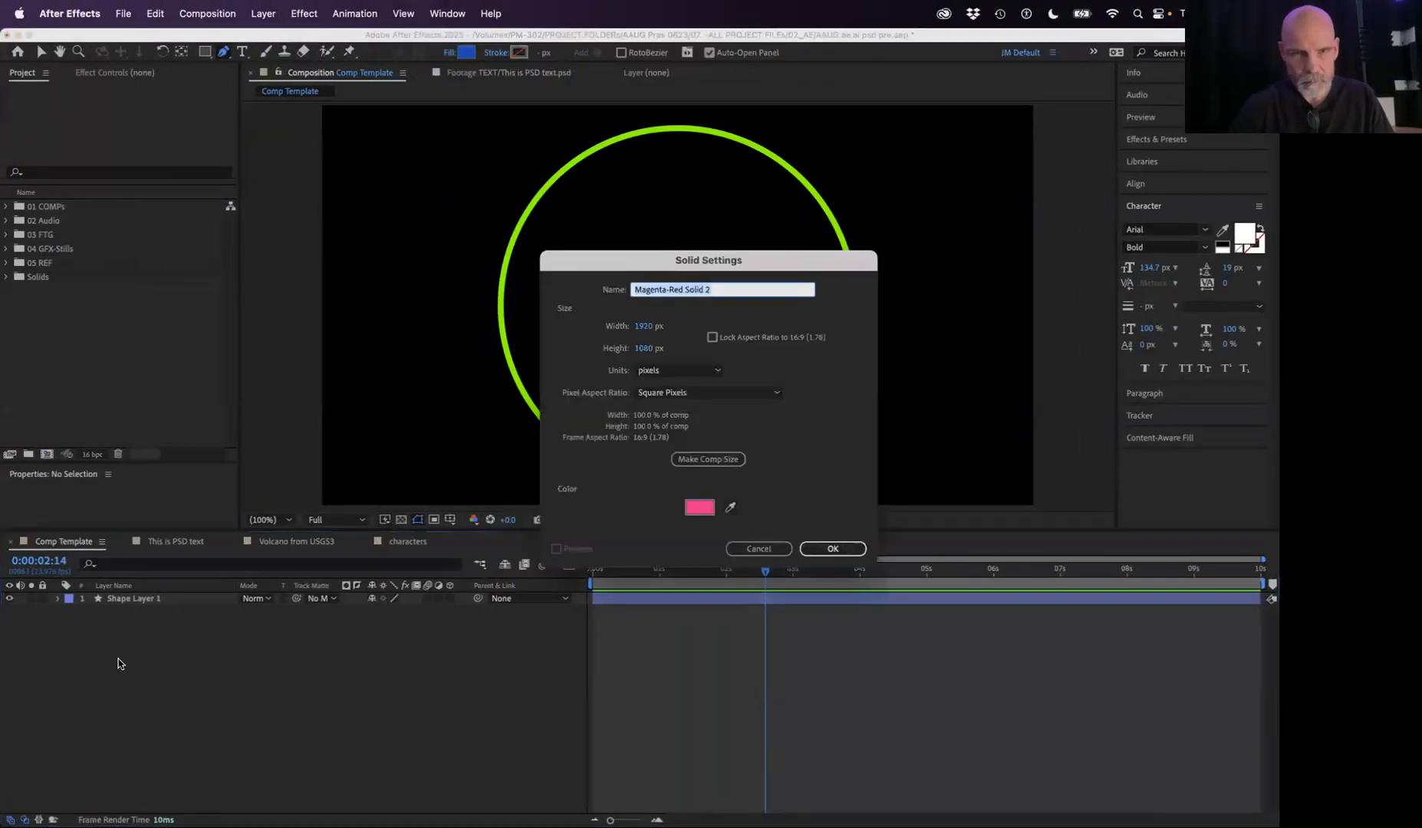
pyautogui.click(833, 548)
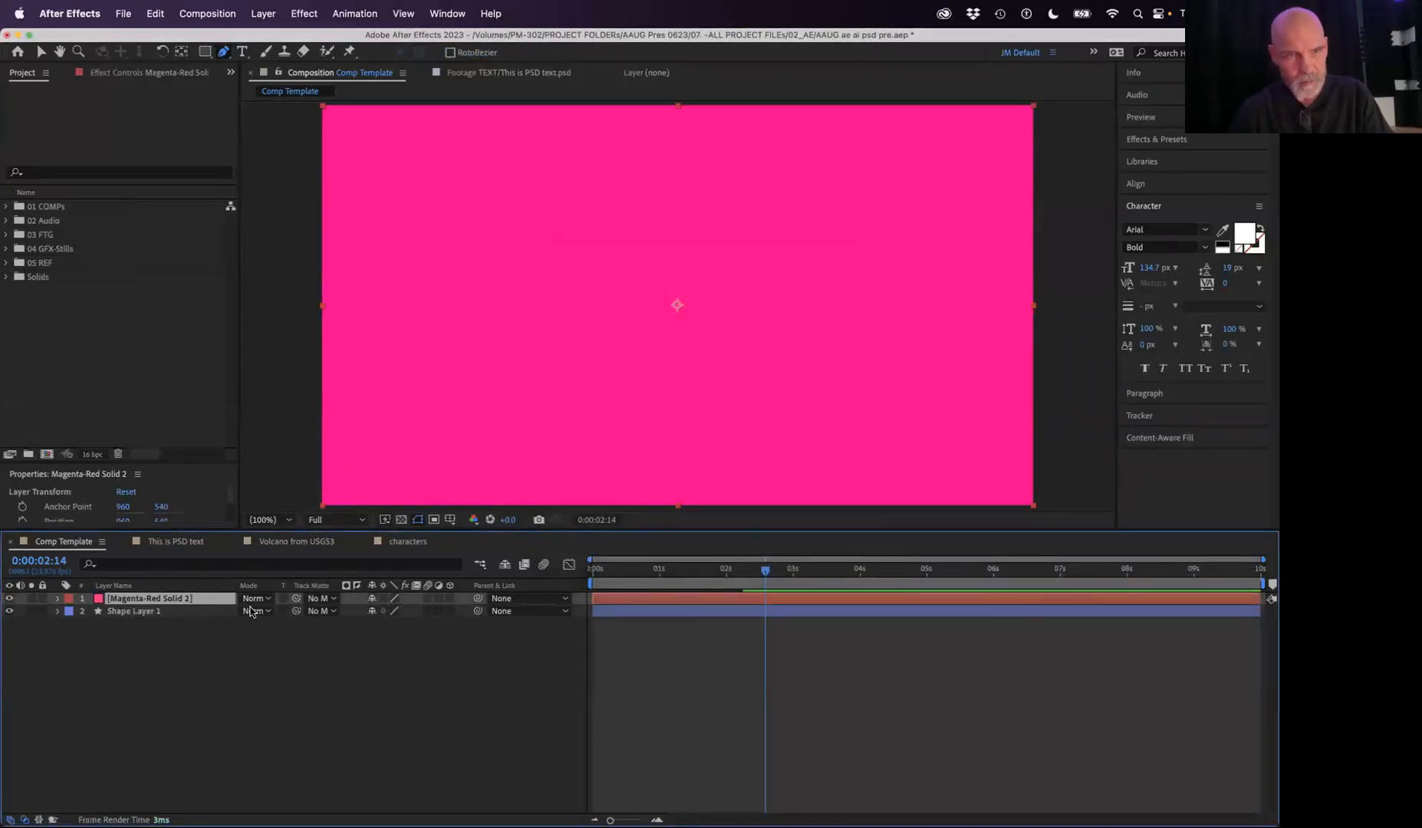
pyautogui.press('super+v')
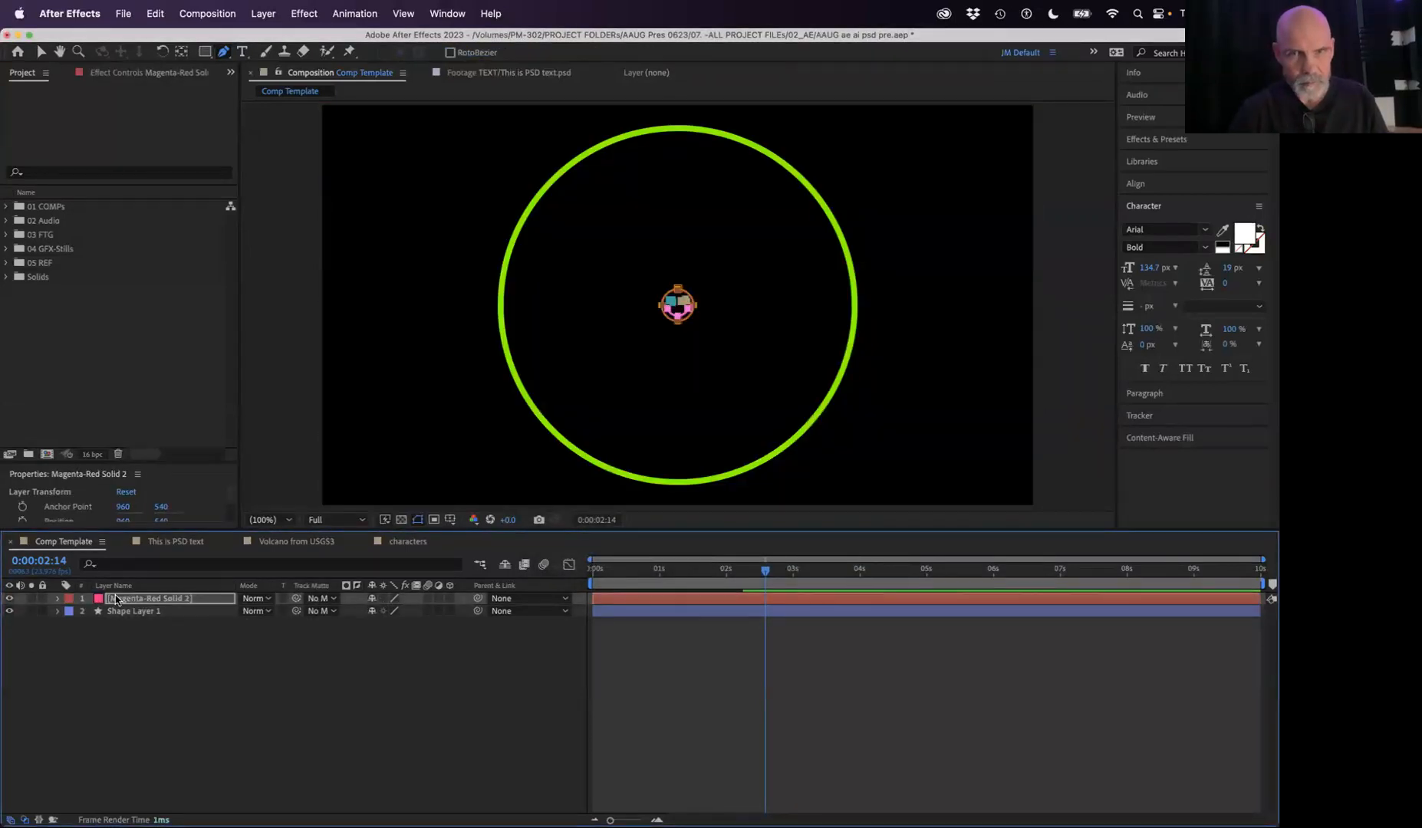
# Step: Scale all the pasted smiley masks up about their centre until the face's outline just surrounds the green circle
pyautogui.keyDown('super'); pyautogui.doubleClick(678, 322); pyautogui.keyUp('super')
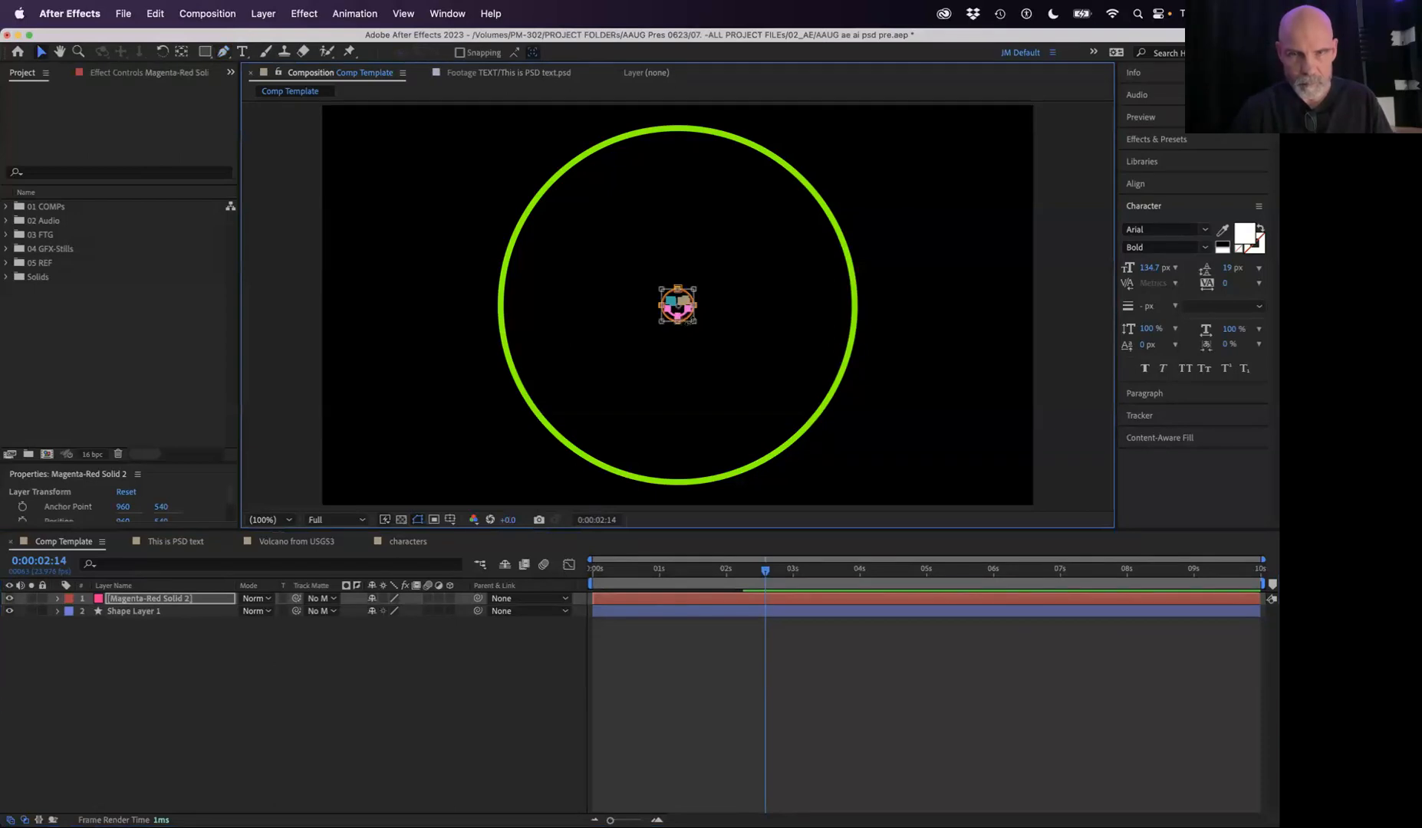
pyautogui.moveTo(694, 321); pyautogui.dragTo(861, 489)
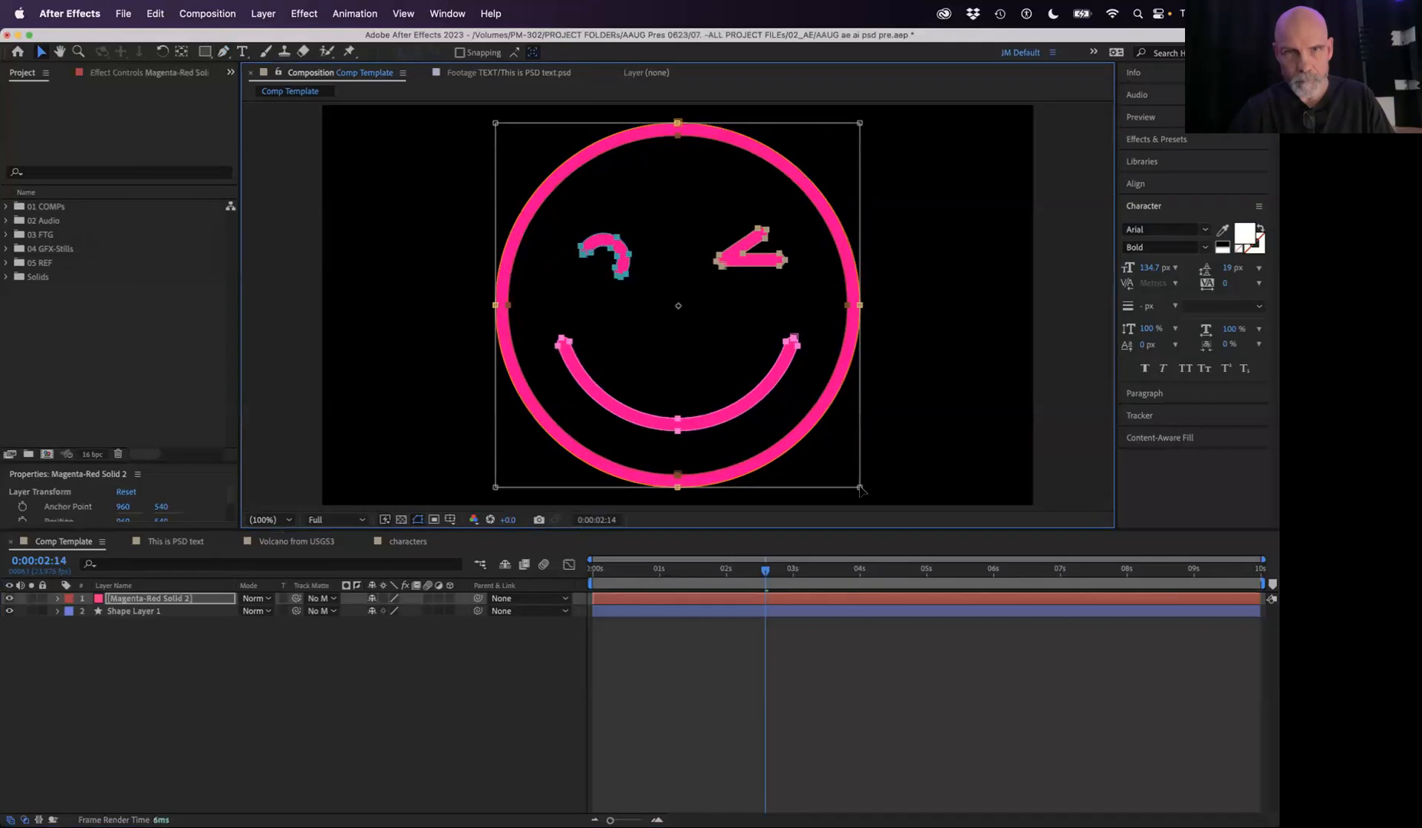
# Step: Try deleting Mask 1, the face's outer circle, from the magenta solid's mask list, and undo the deletion
pyautogui.click(191, 690)
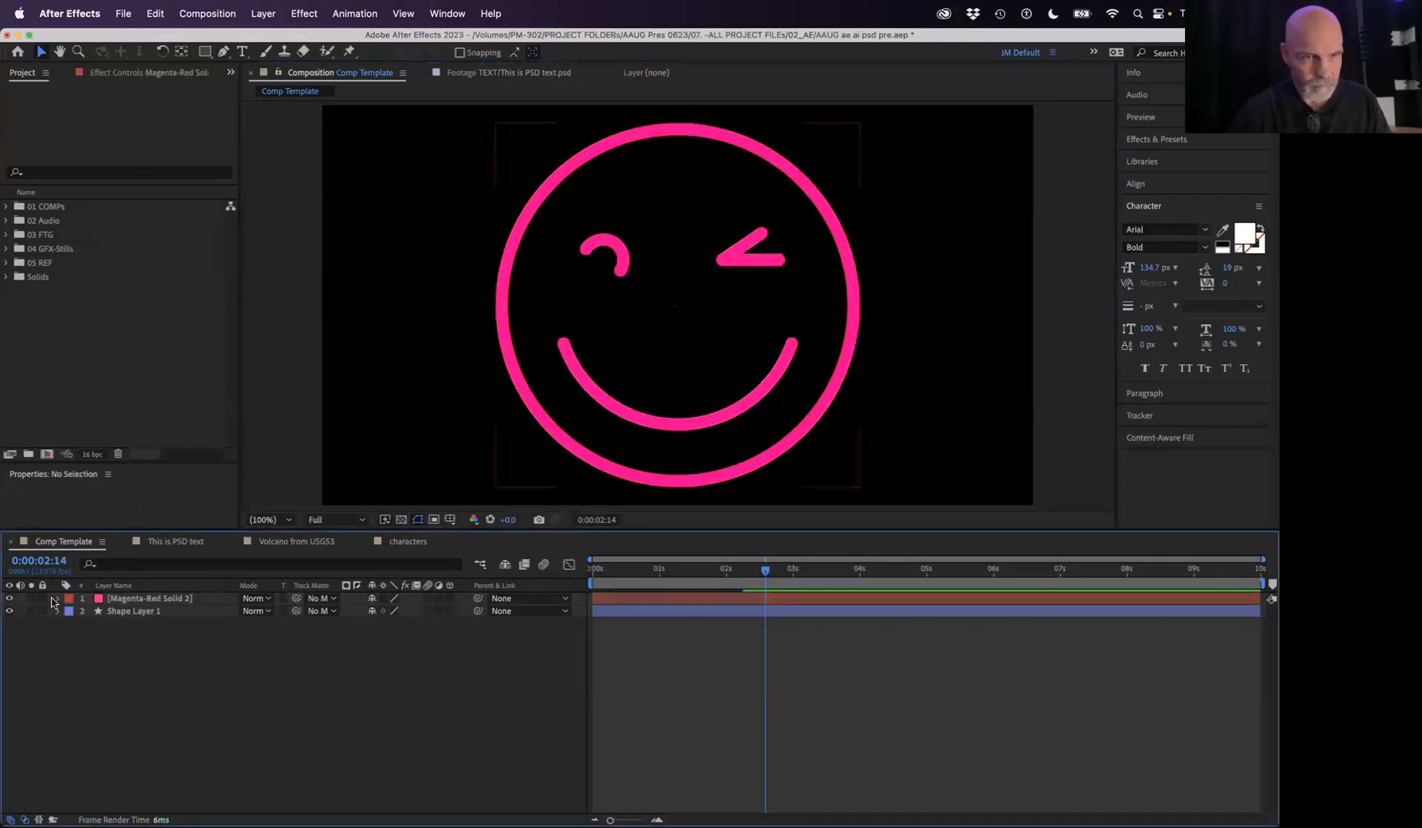
pyautogui.click(55, 599)
pyautogui.click(70, 613)
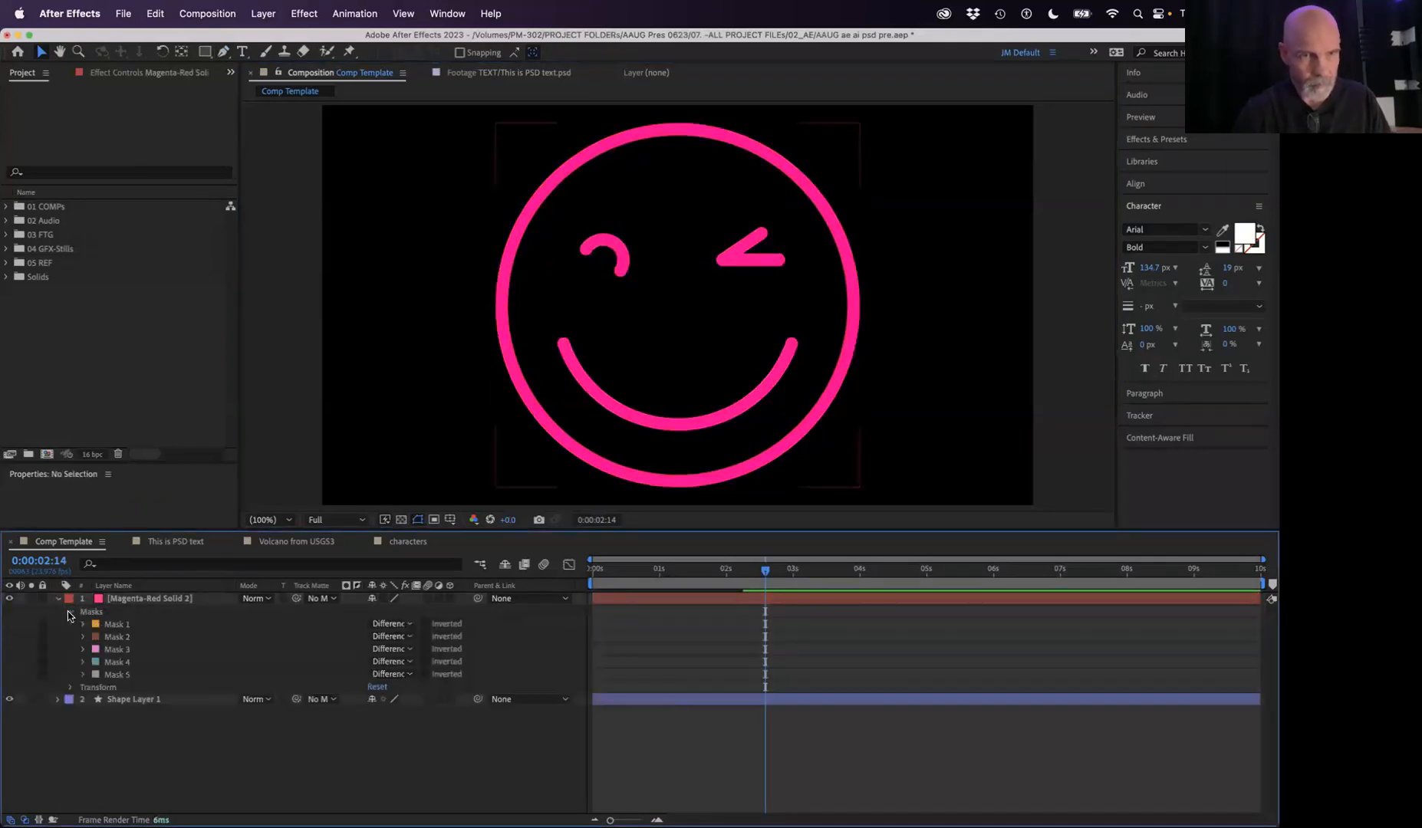
pyautogui.click(118, 626)
pyautogui.press('Delete')
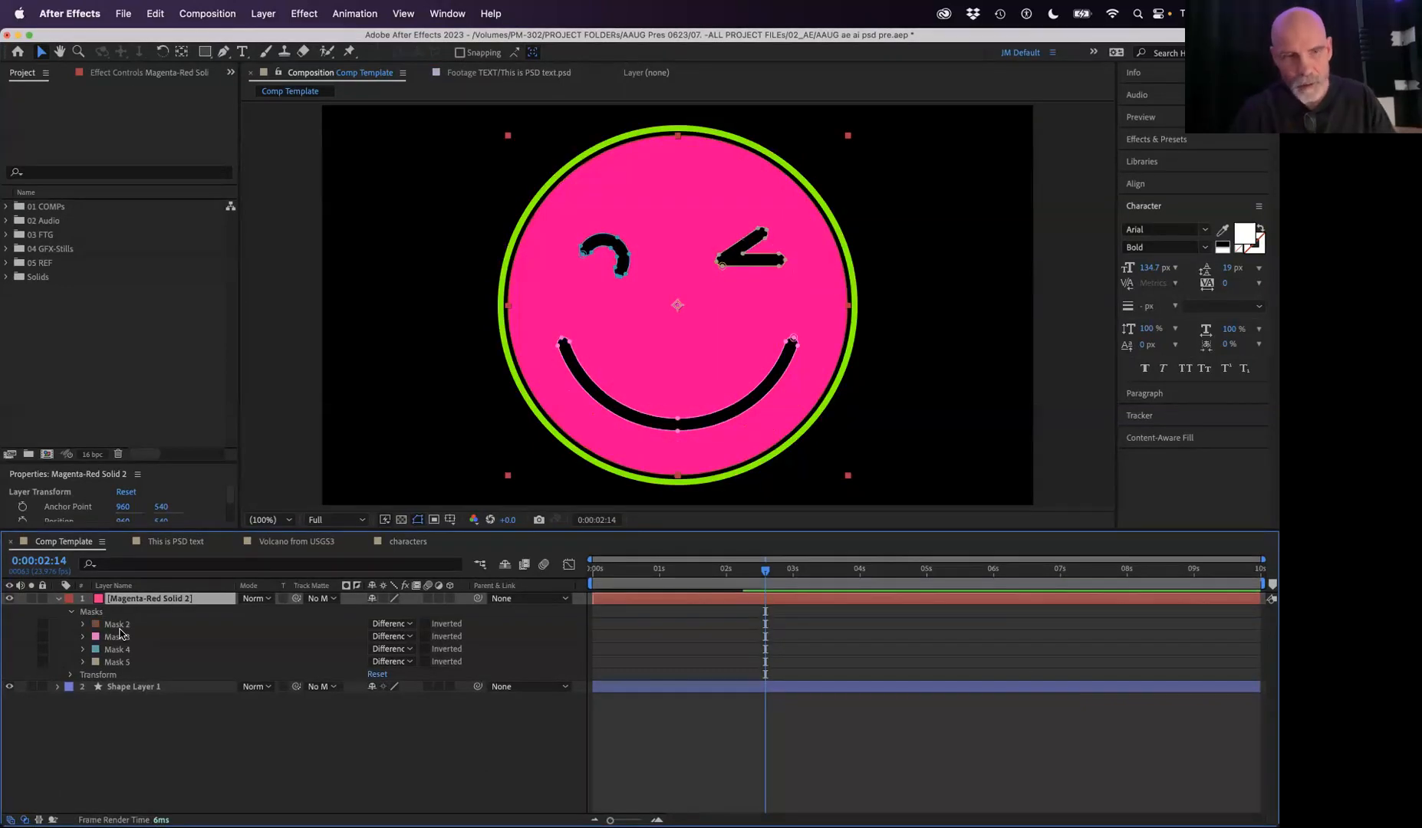
pyautogui.press('super+z')
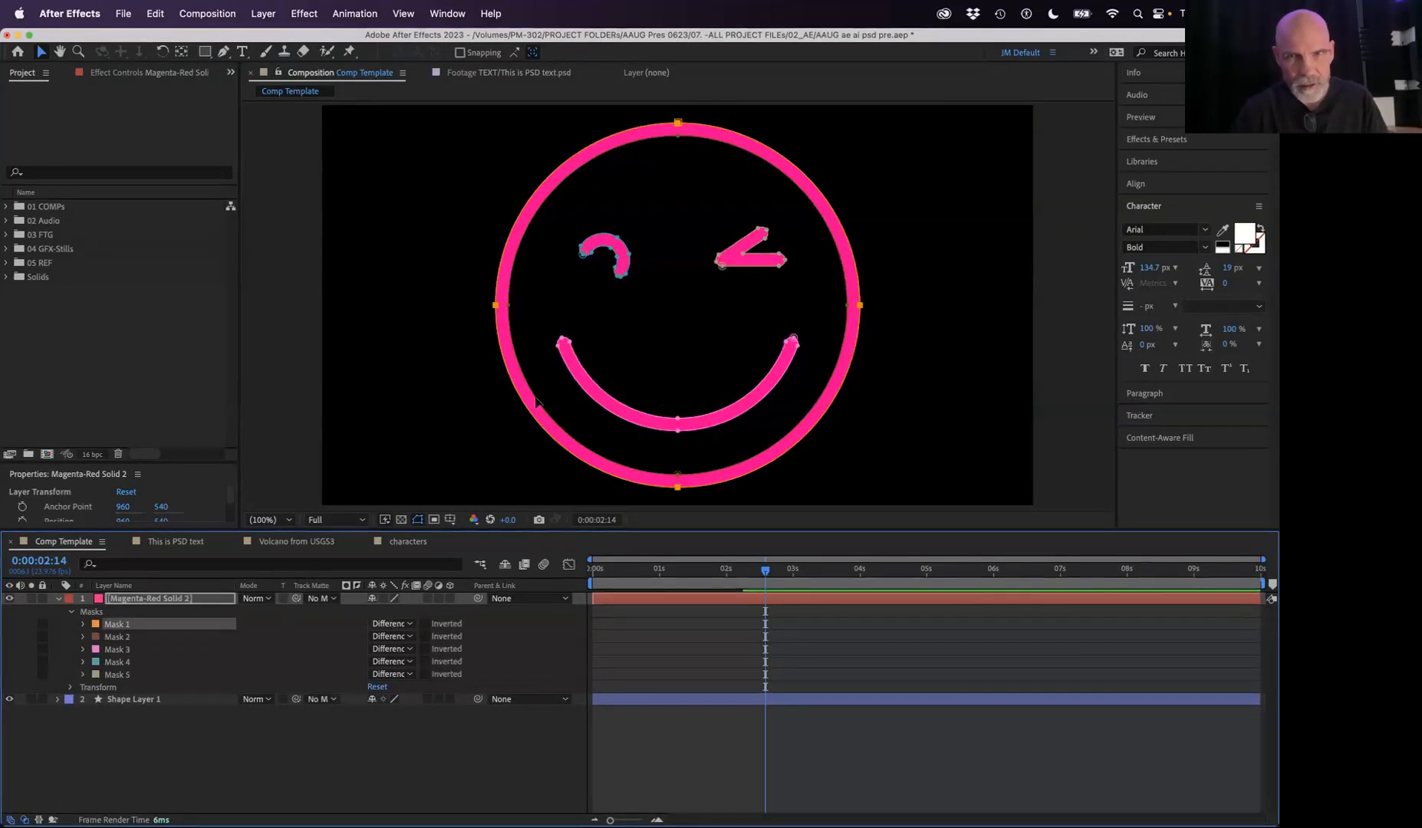
# Step: Set Mask 1's expansion to -59 pixels on the magenta solid and collapse the layer's properties
pyautogui.click(84, 624)
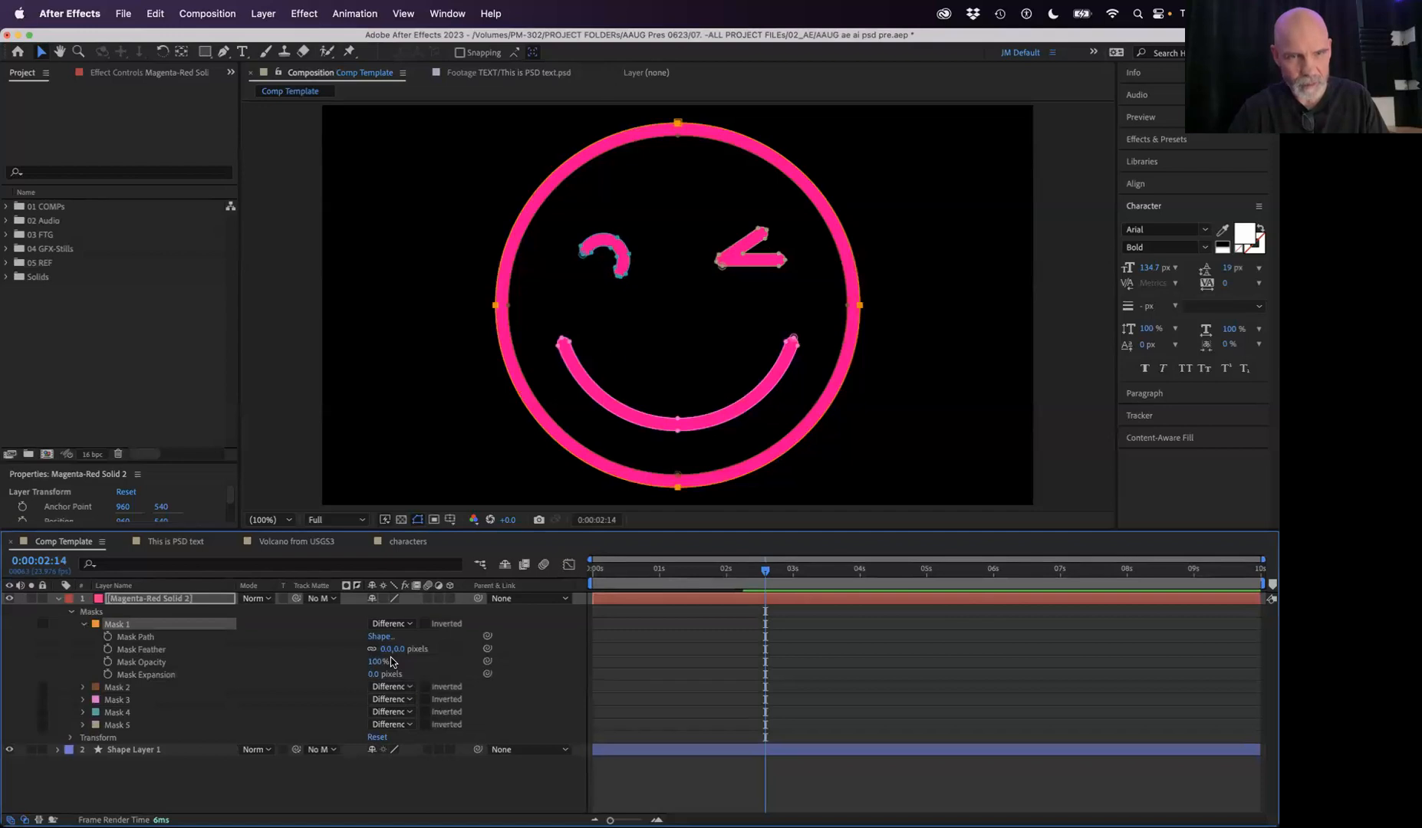
pyautogui.moveTo(373, 674); pyautogui.dragTo(322, 664)
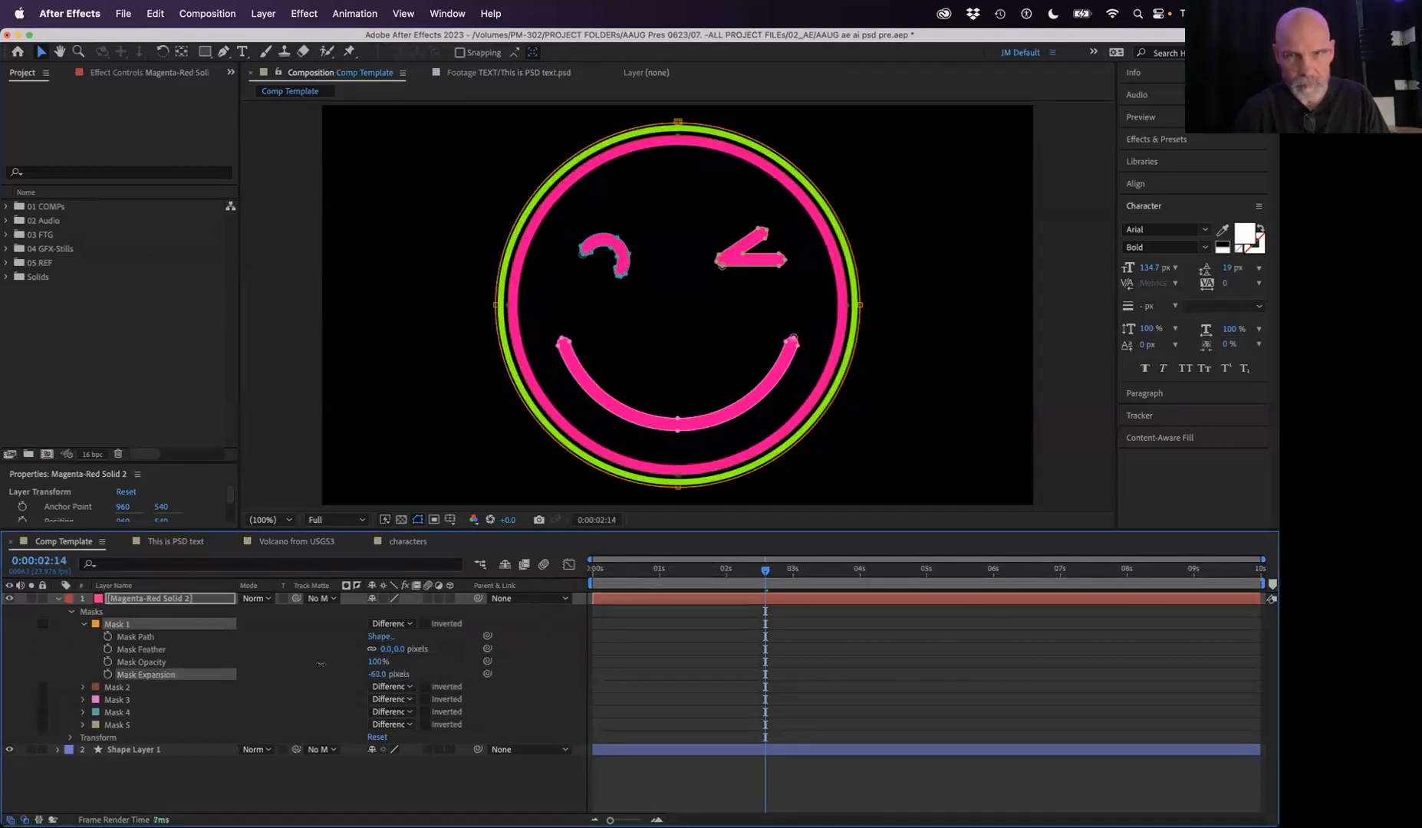
pyautogui.click(56, 599)
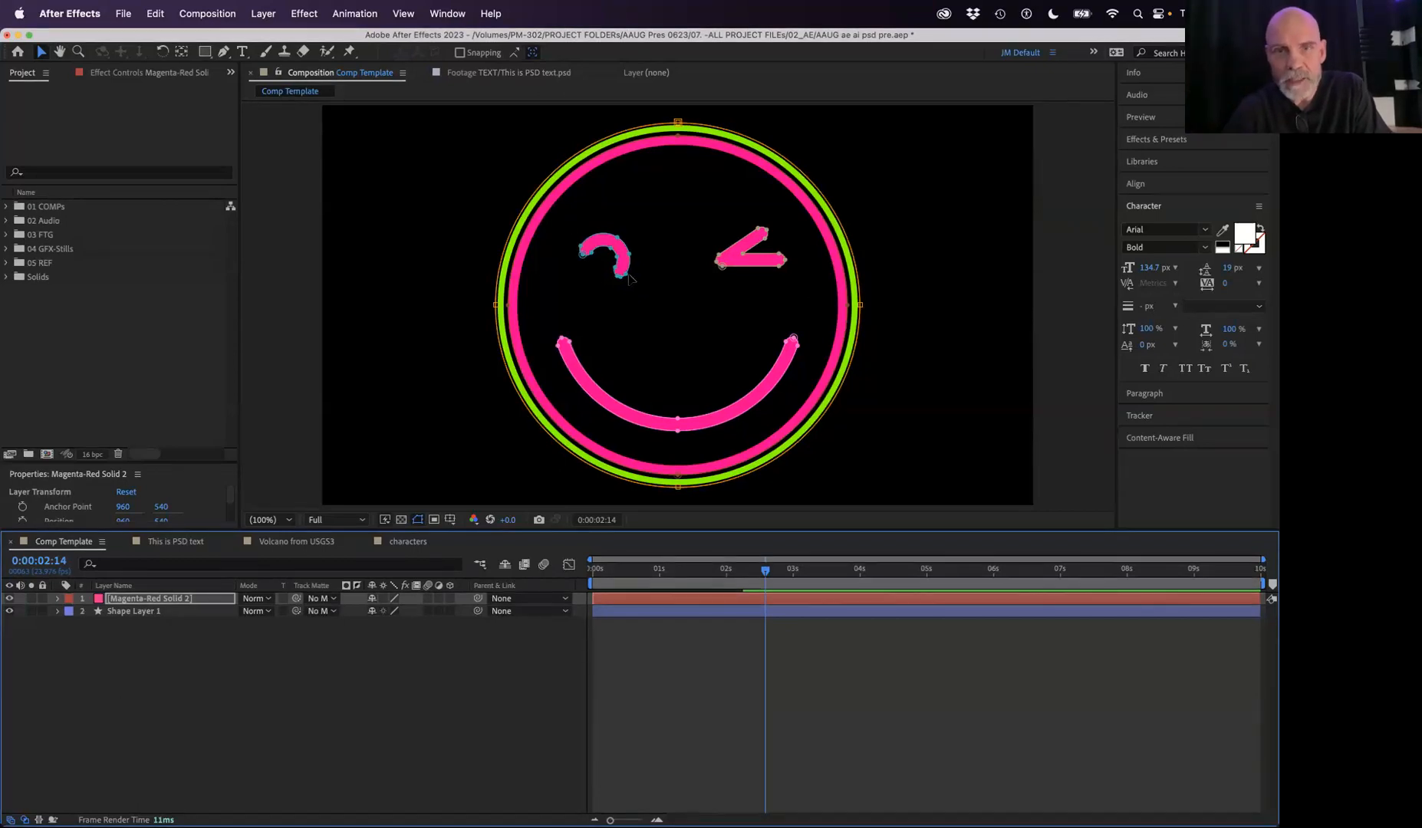
pyautogui.moveTo(764, 242)
pyautogui.mouseDown()
pyautogui.moveTo(777, 258)
pyautogui.moveTo(765, 241)
pyautogui.mouseUp()
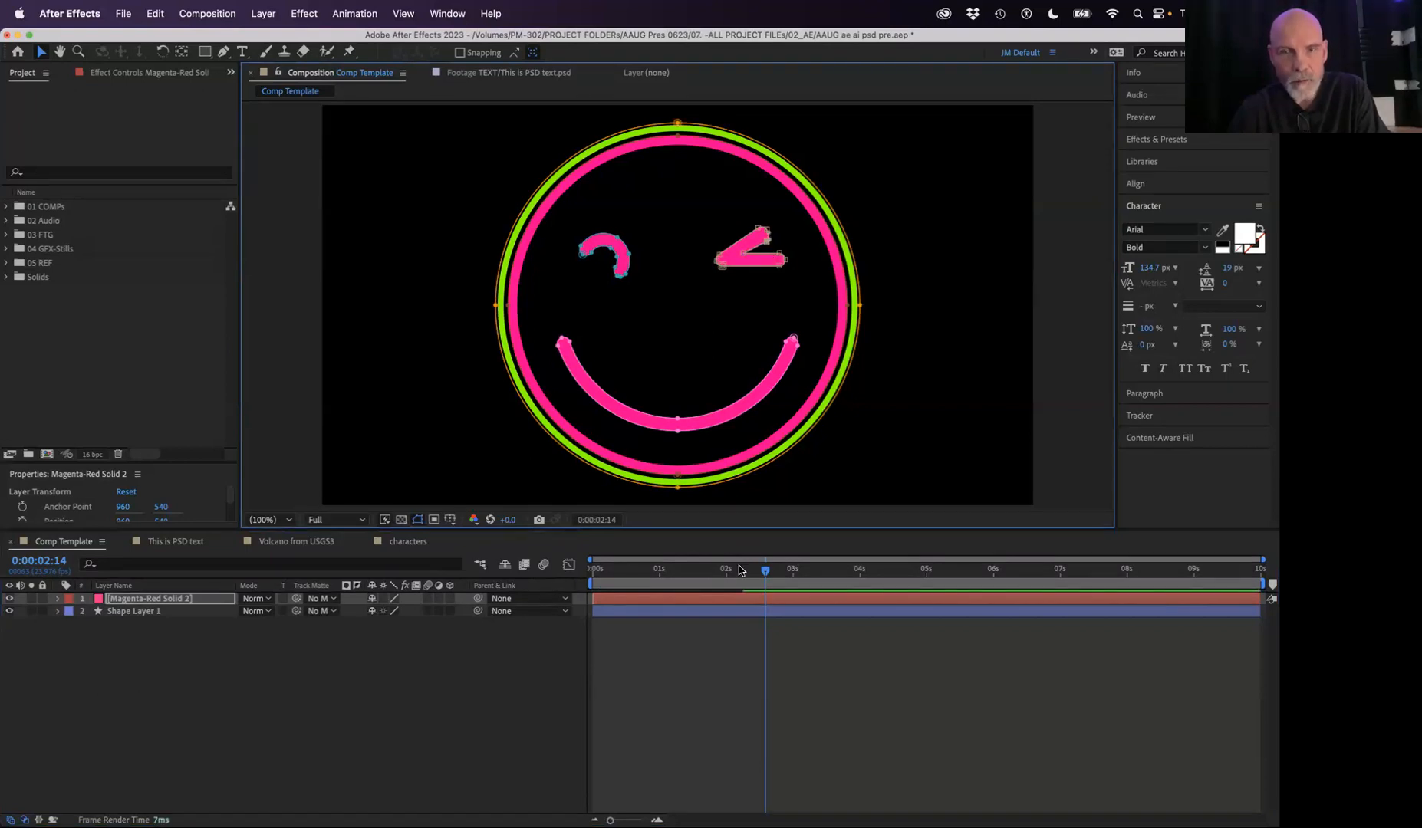
# Step: Move the playhead to 0:00:03:05 and add a Repeater to the contents of Shape Layer 1
pyautogui.moveTo(736, 575); pyautogui.dragTo(807, 573)
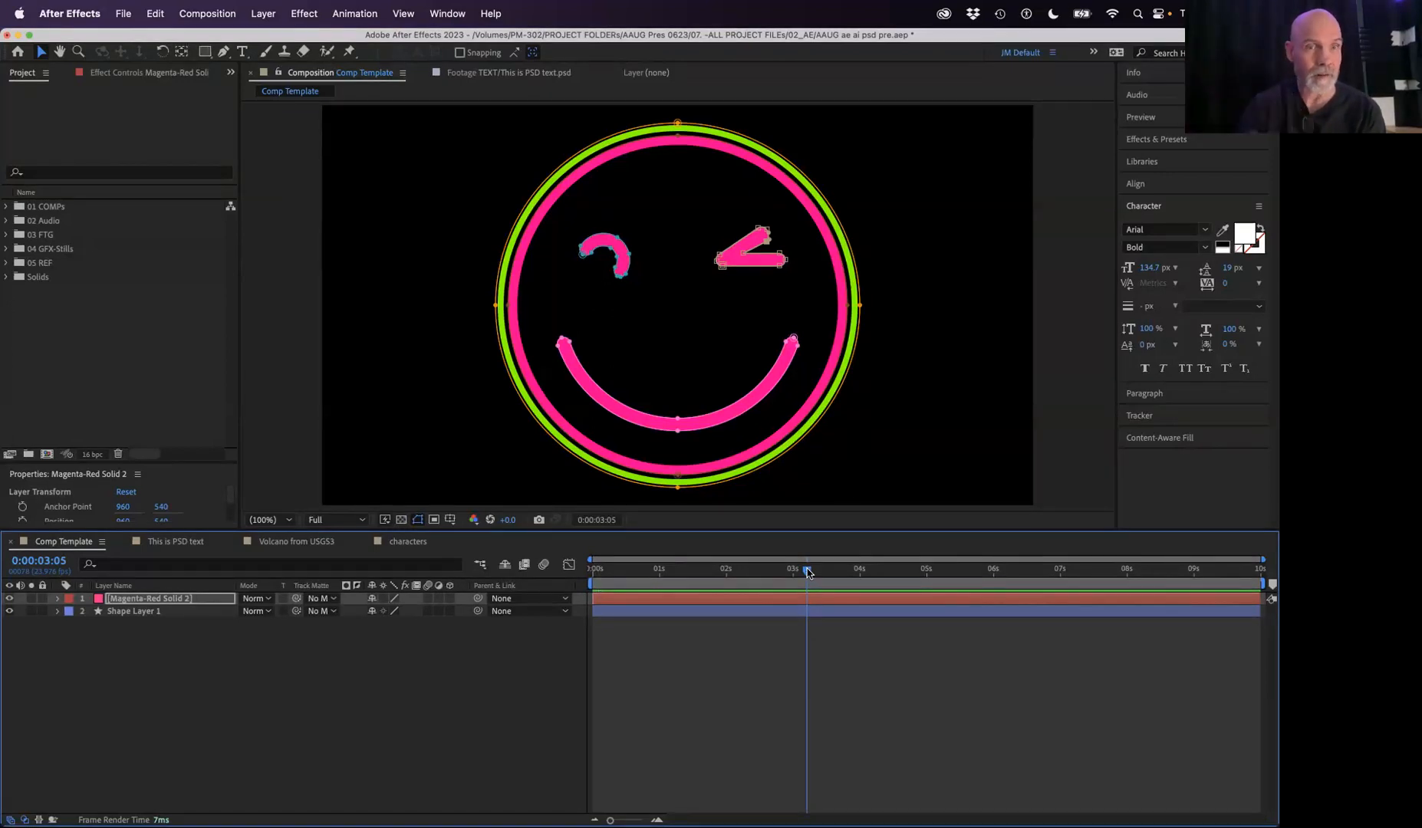
pyautogui.click(143, 614)
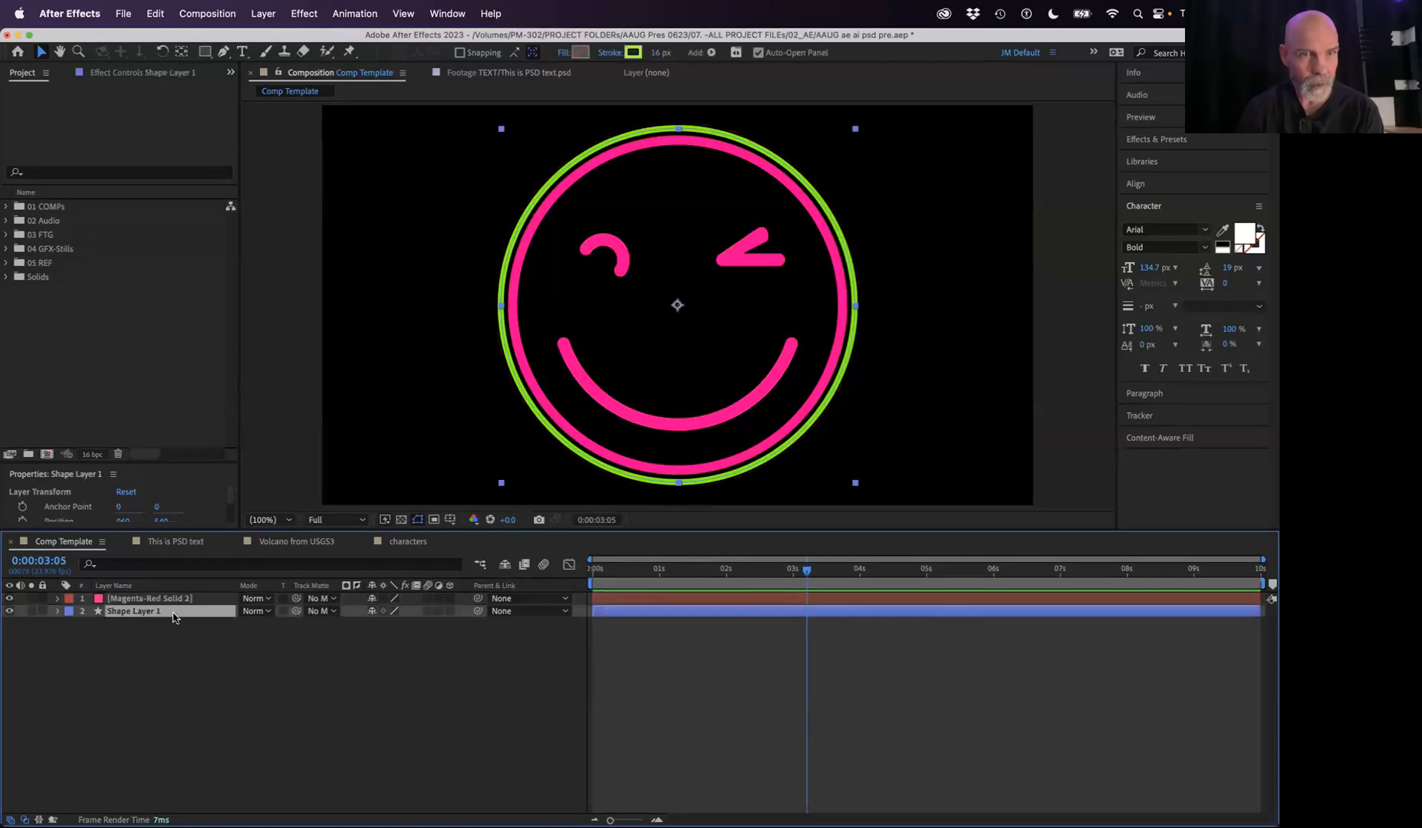
pyautogui.click(57, 611)
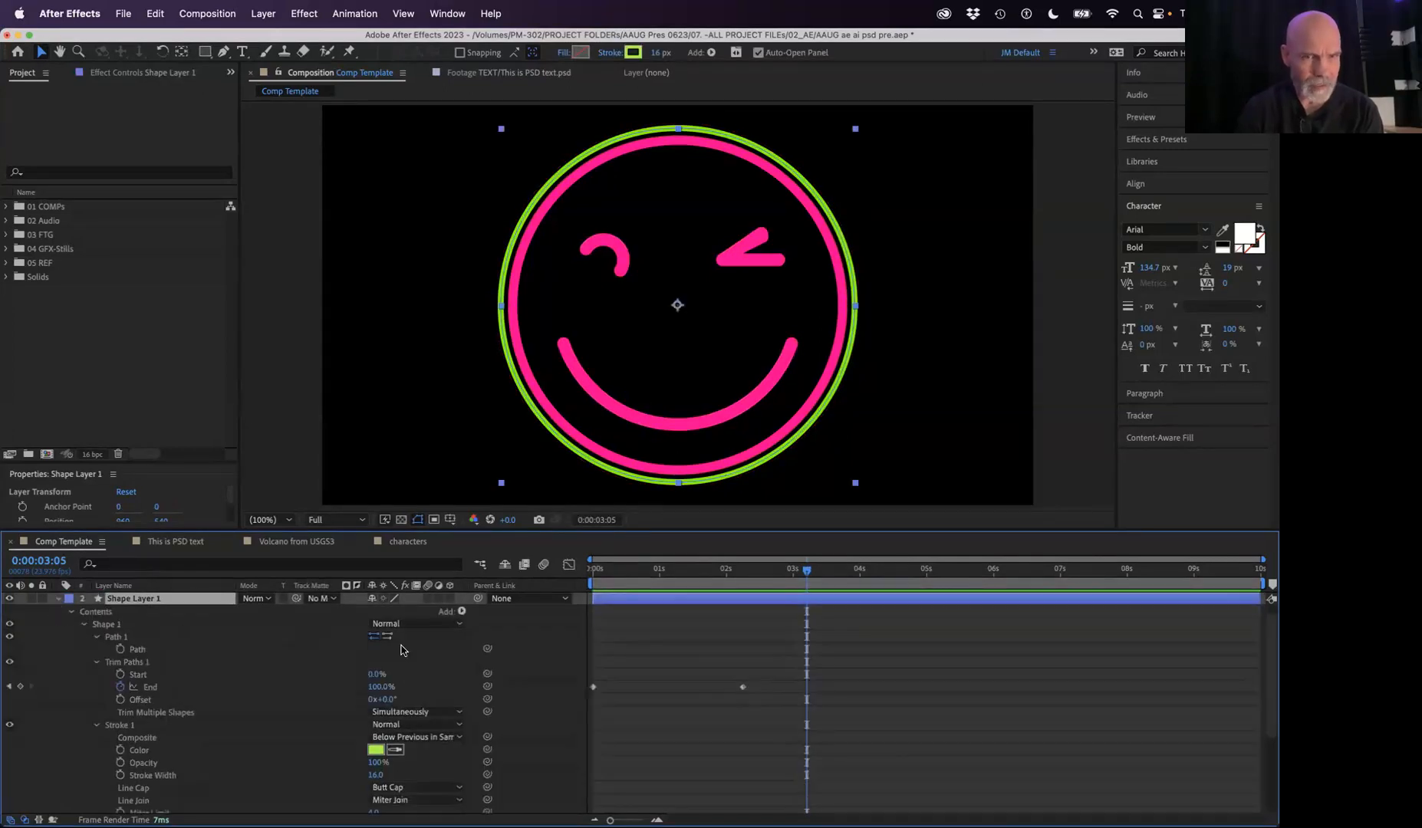
pyautogui.click(462, 611)
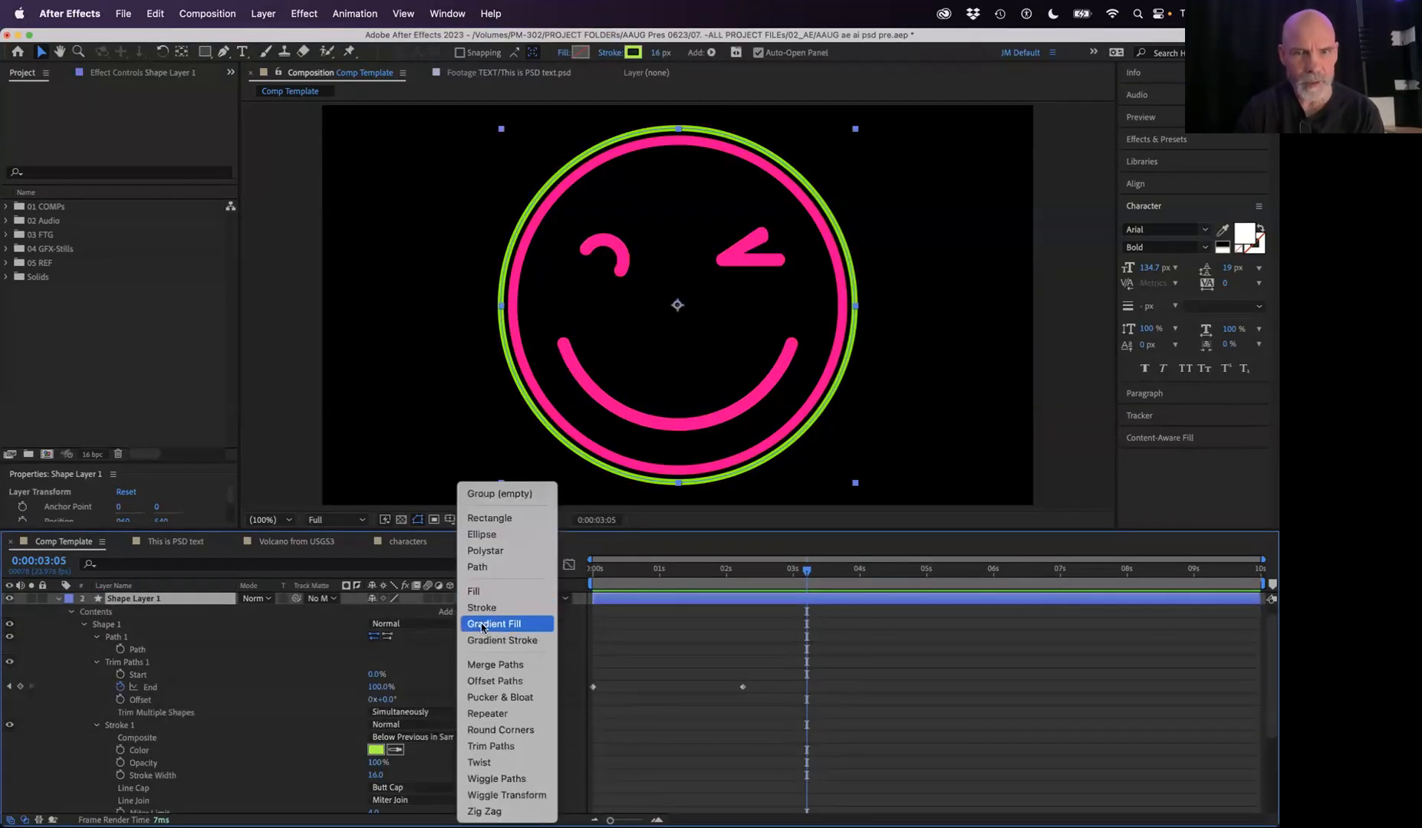
pyautogui.click(483, 712)
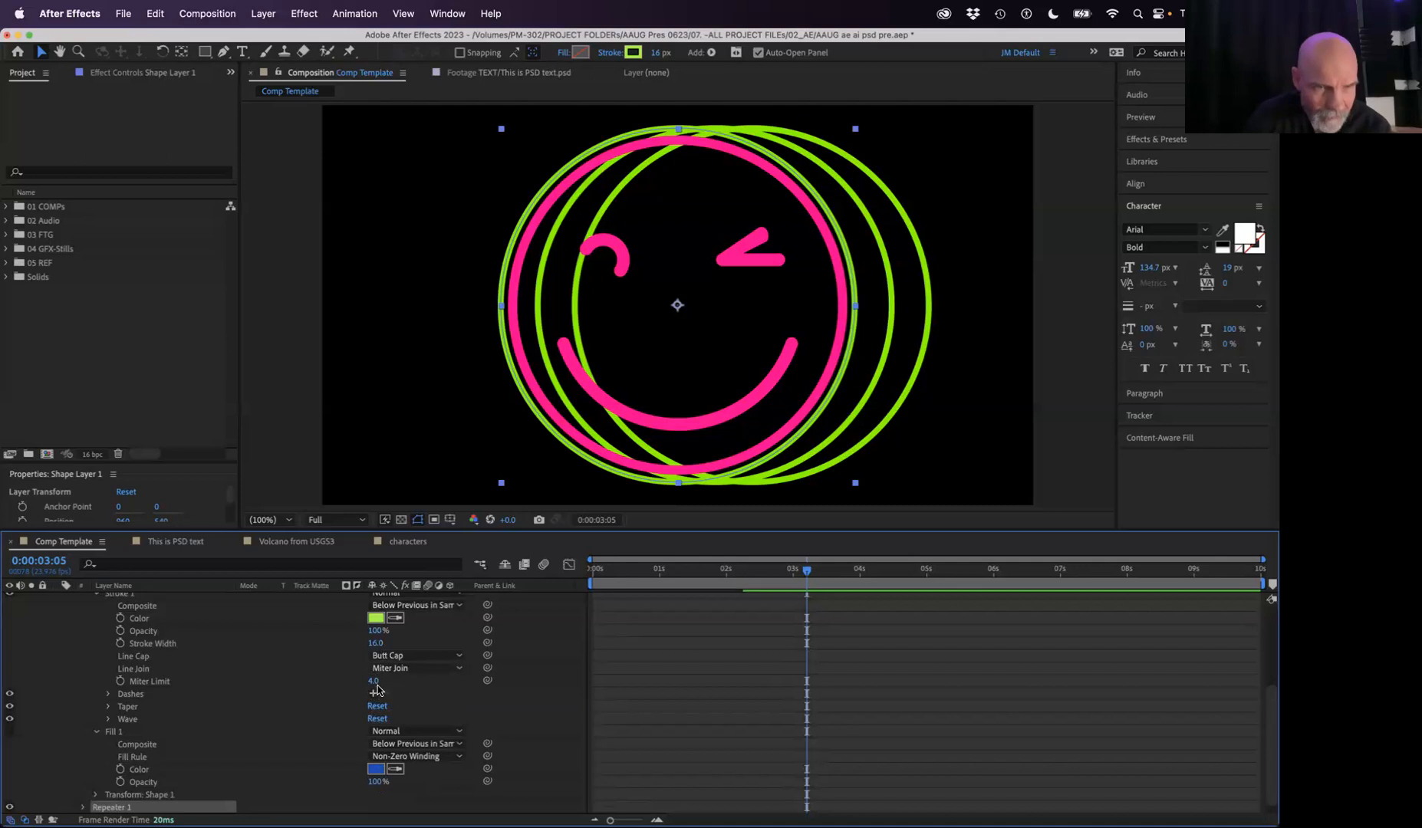
pyautogui.scroll(5, 291, 644)
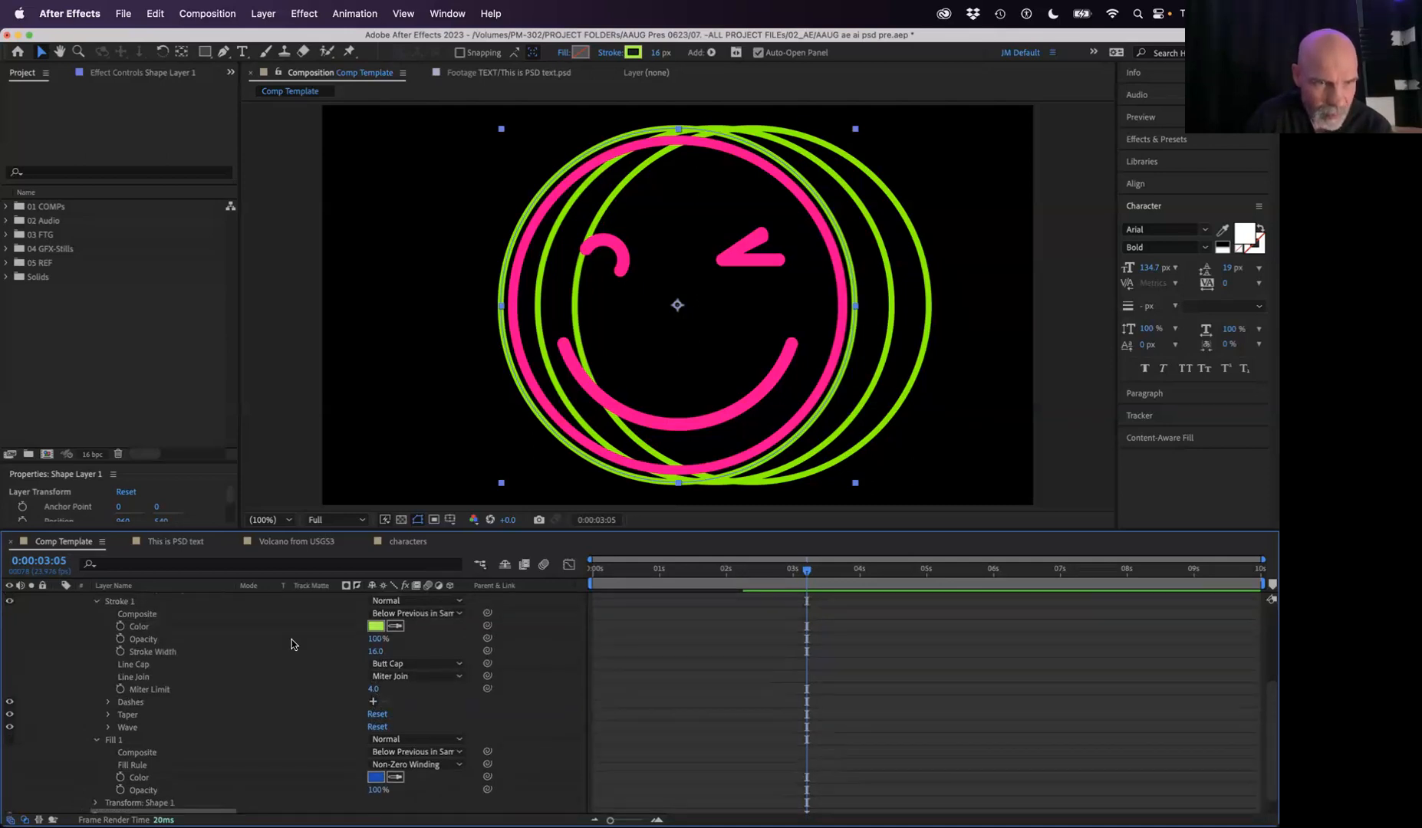
pyautogui.scroll(2, 292, 644)
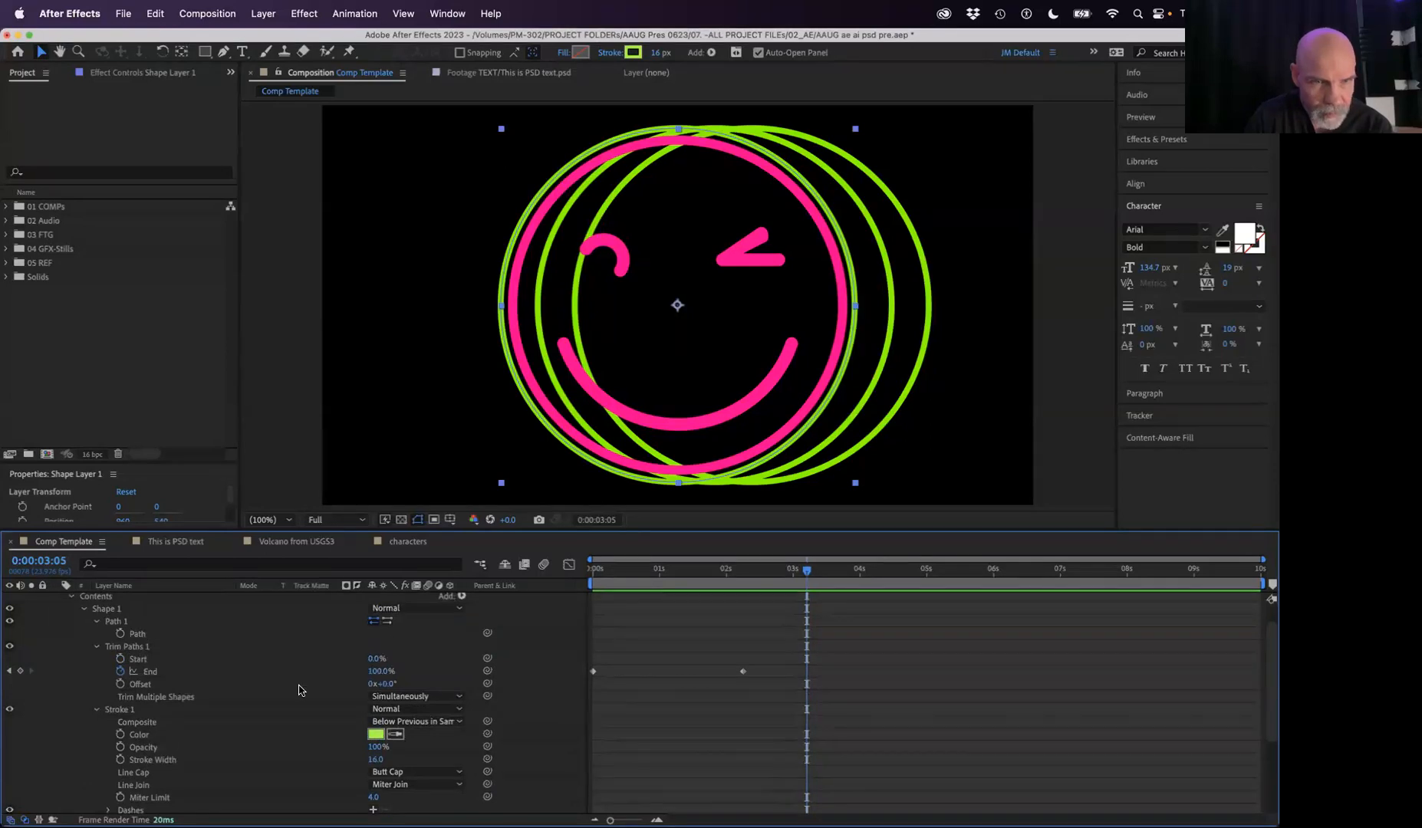
pyautogui.scroll(-7, 258, 695)
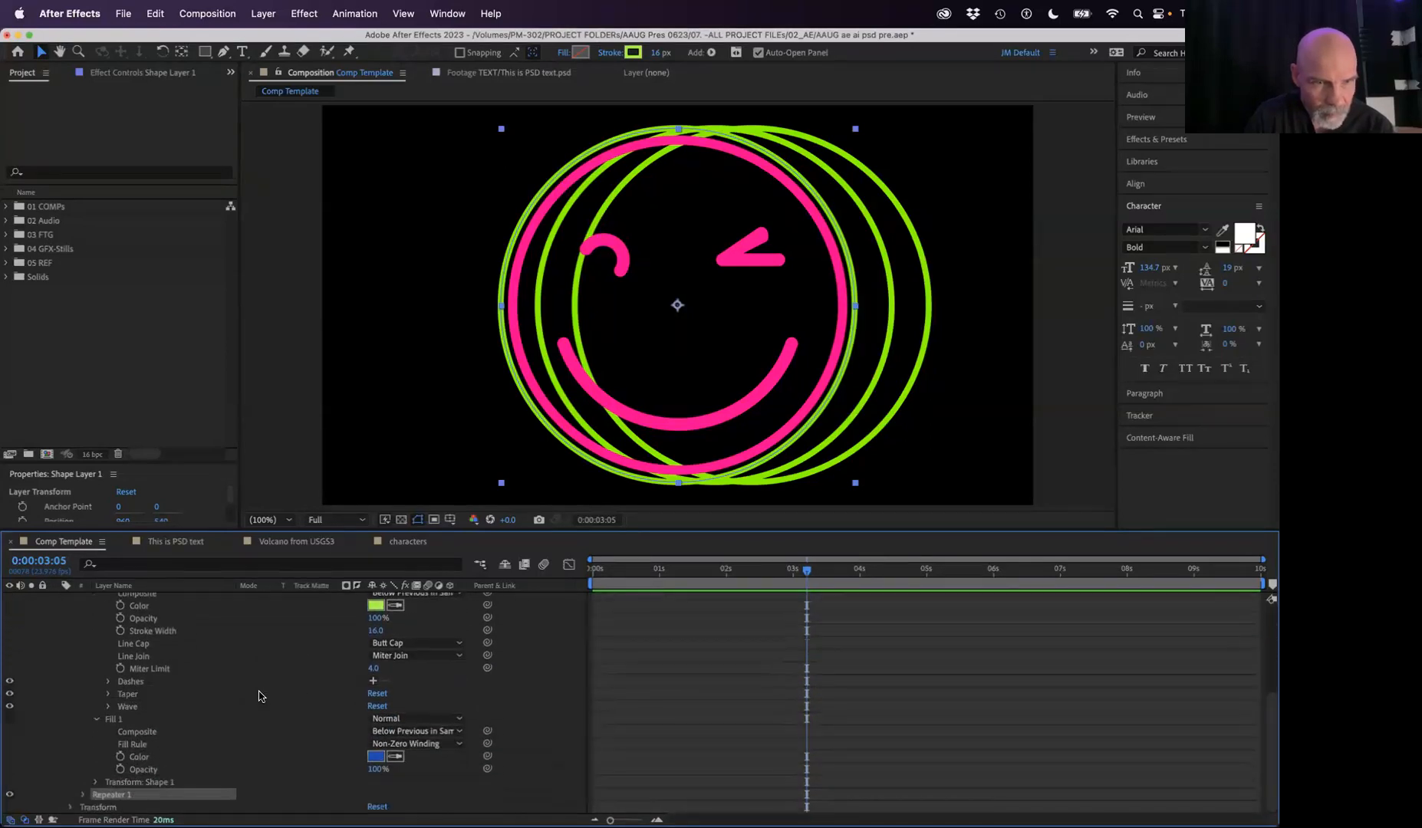
# Step: Set the Repeater to 31 copies, with its transform scale at 85% and rotation at 1°
pyautogui.click(82, 796)
pyautogui.scroll(-3, 201, 714)
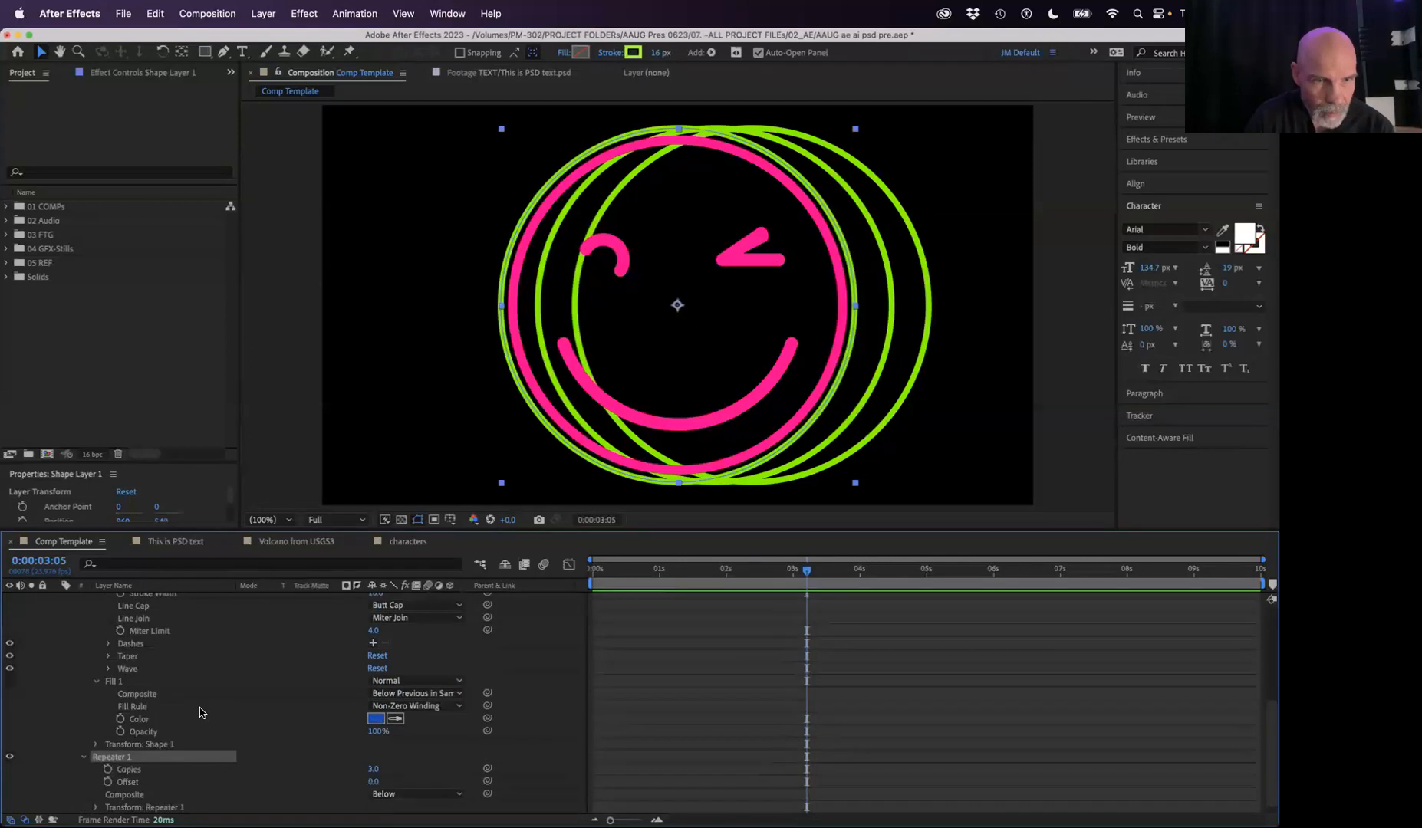
pyautogui.moveTo(375, 770); pyautogui.dragTo(430, 756)
pyautogui.click(96, 796)
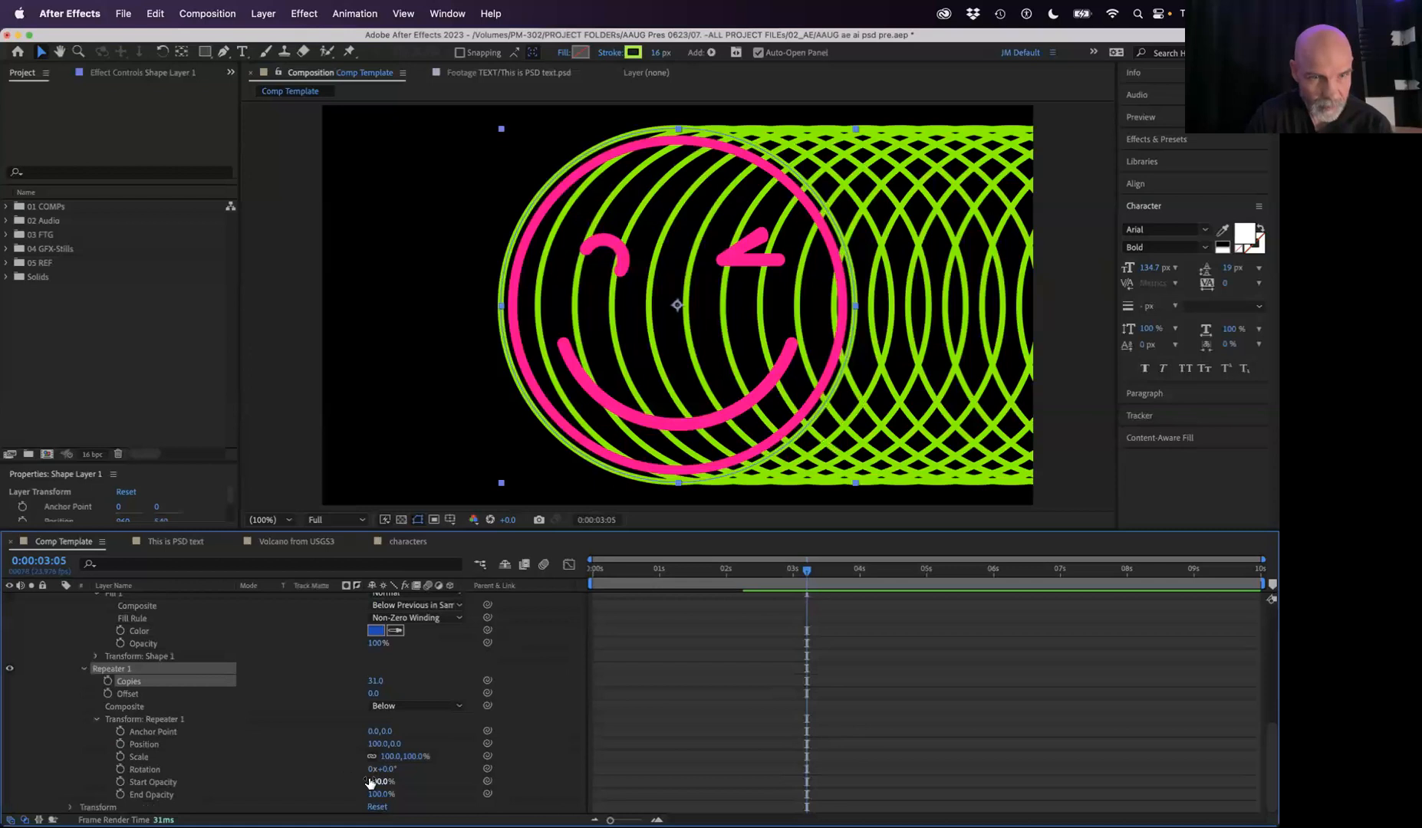
pyautogui.moveTo(408, 759); pyautogui.dragTo(393, 755)
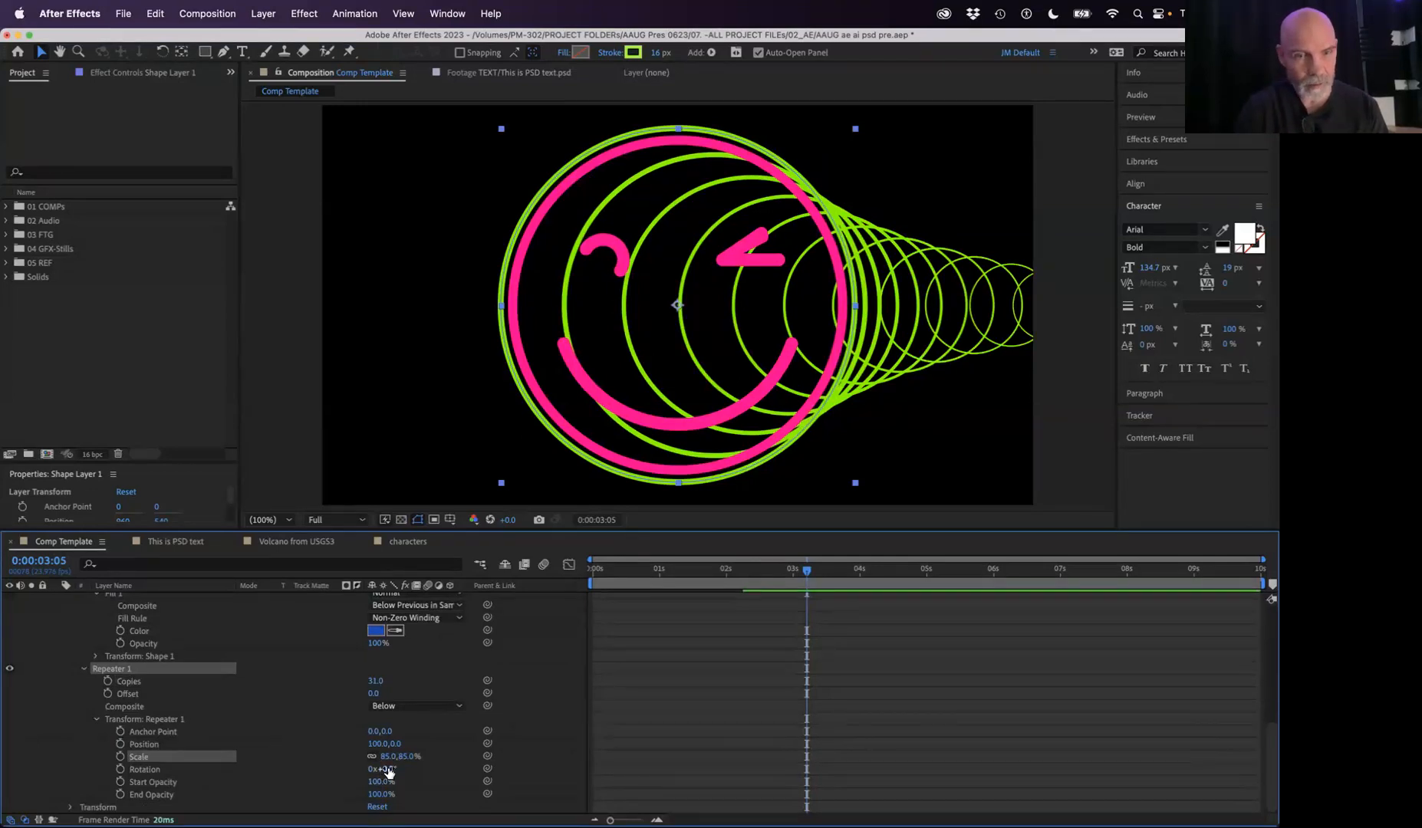
pyautogui.moveTo(390, 770)
pyautogui.mouseDown()
pyautogui.moveTo(405, 768)
pyautogui.moveTo(394, 767)
pyautogui.mouseUp()
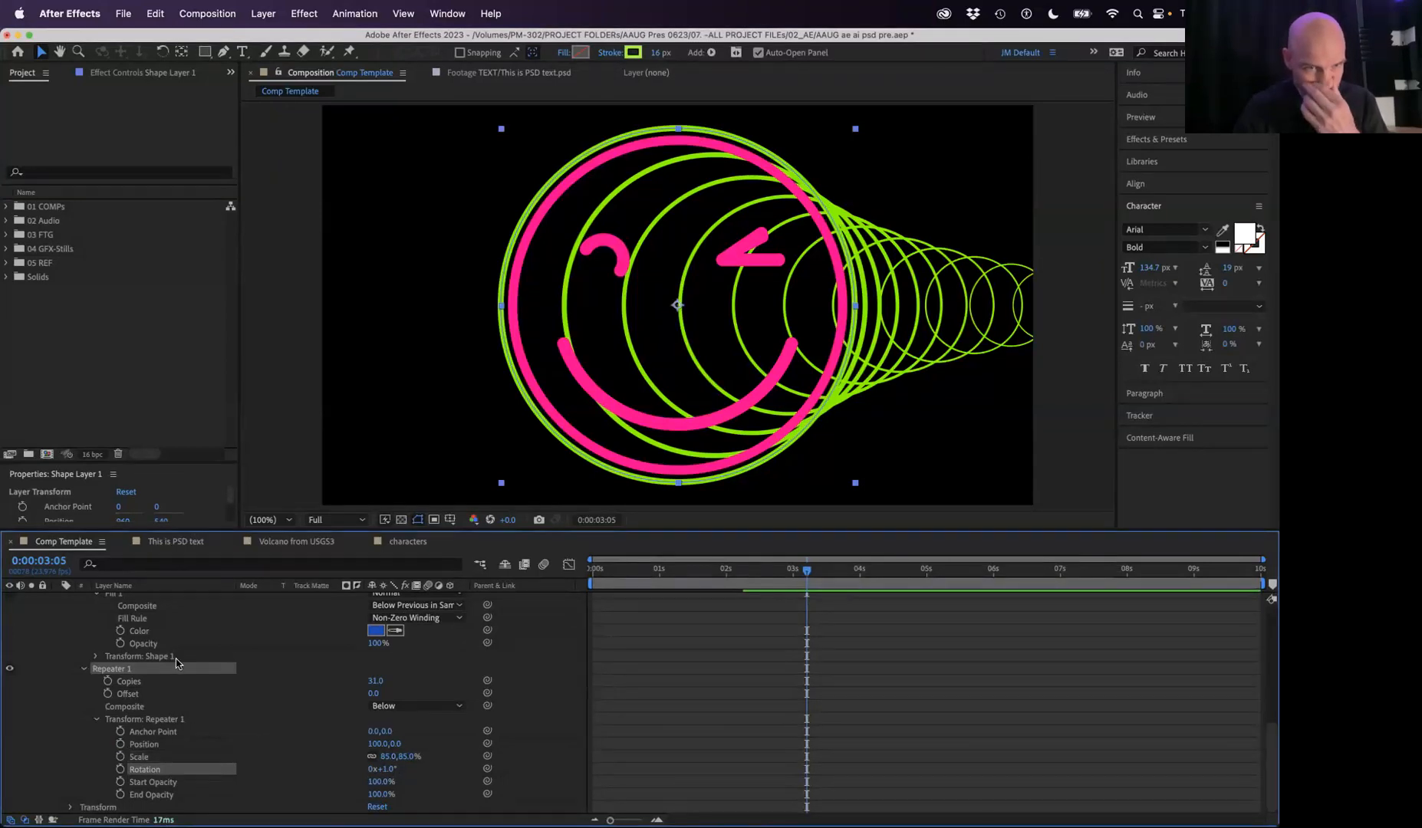
# Step: Set the rotation in Shape 1's own transform to 57° and move the playhead to 0:00:03:17
pyautogui.scroll(4, 138, 690)
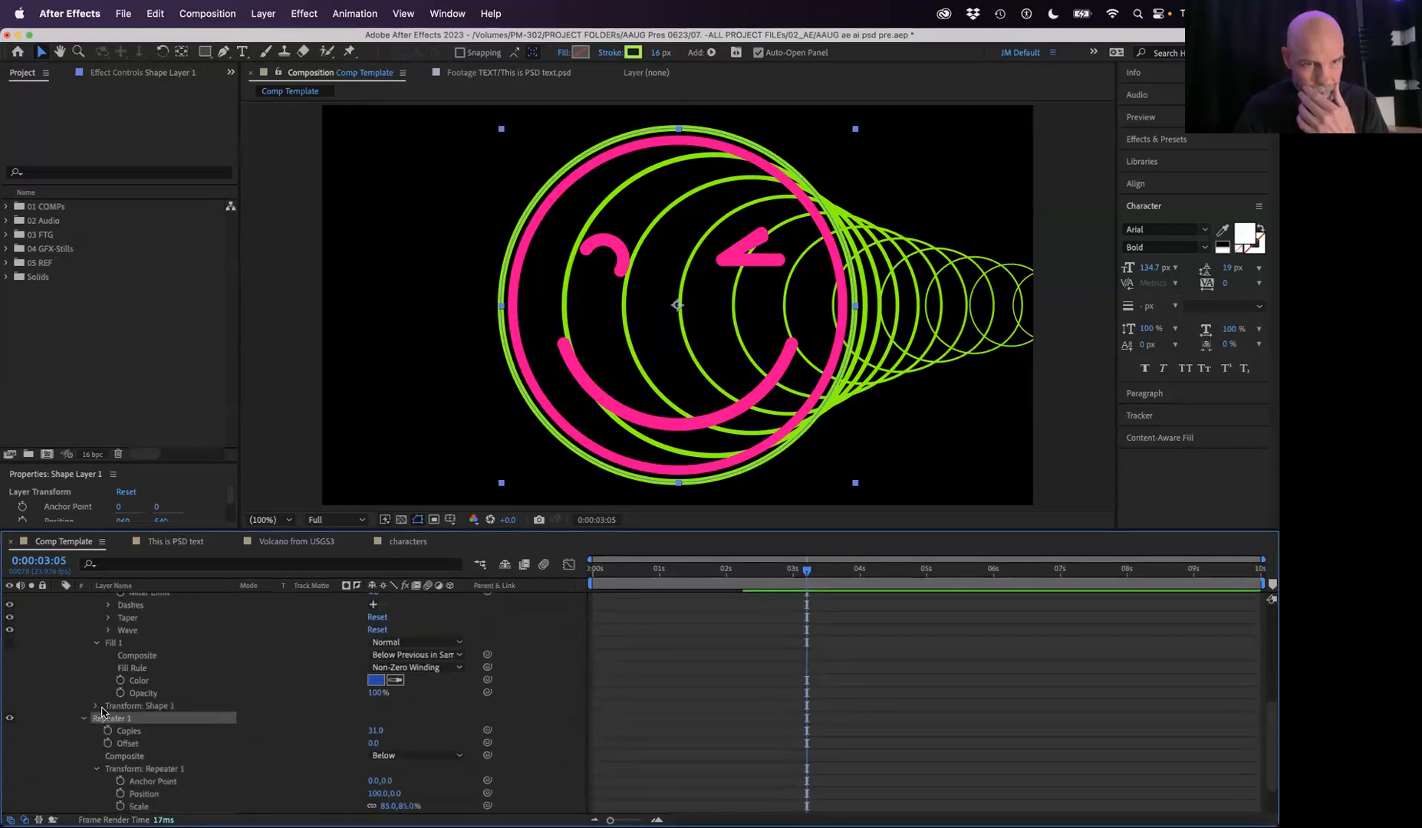
pyautogui.click(95, 706)
pyautogui.scroll(-2, 207, 675)
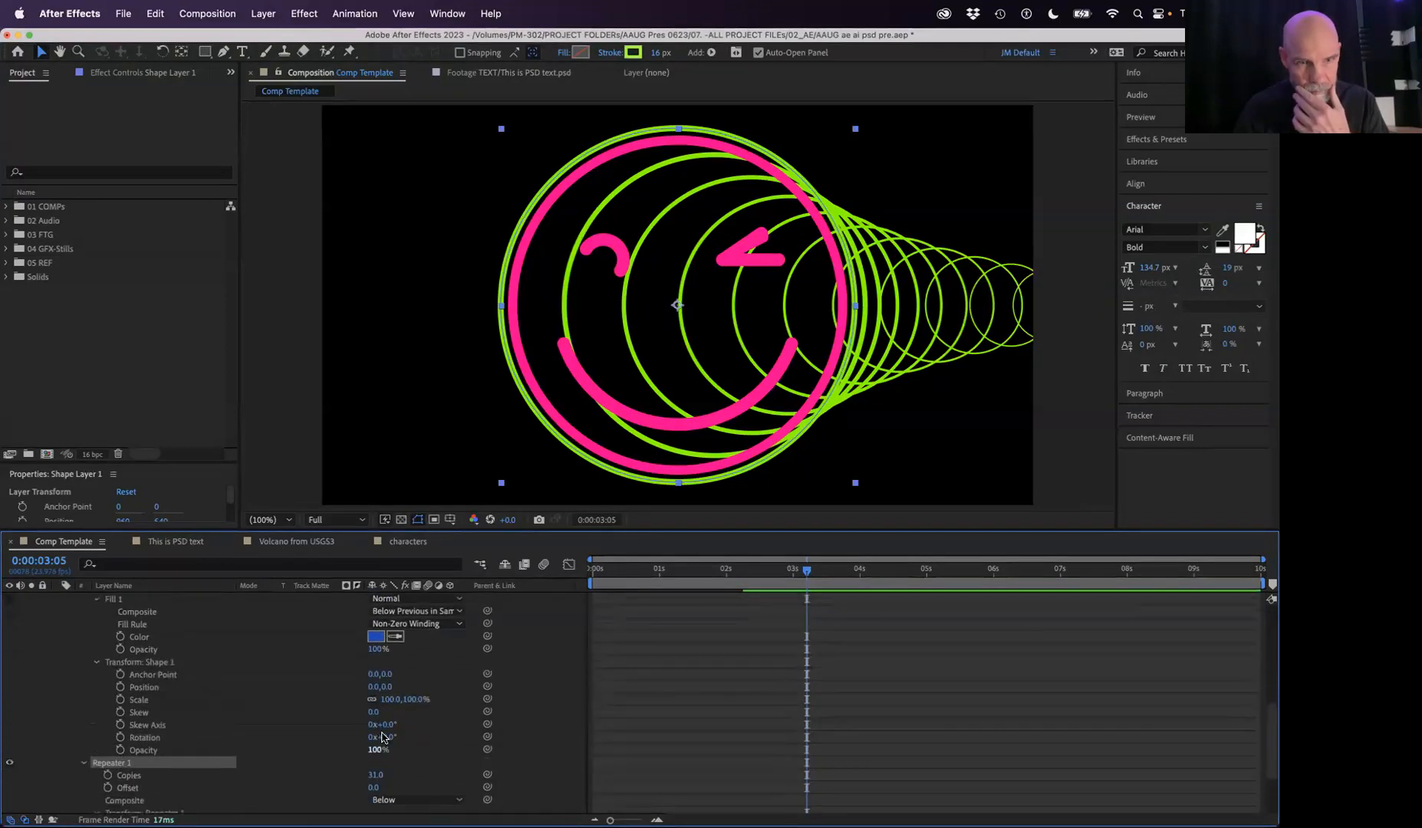
pyautogui.moveTo(389, 737); pyautogui.dragTo(420, 732)
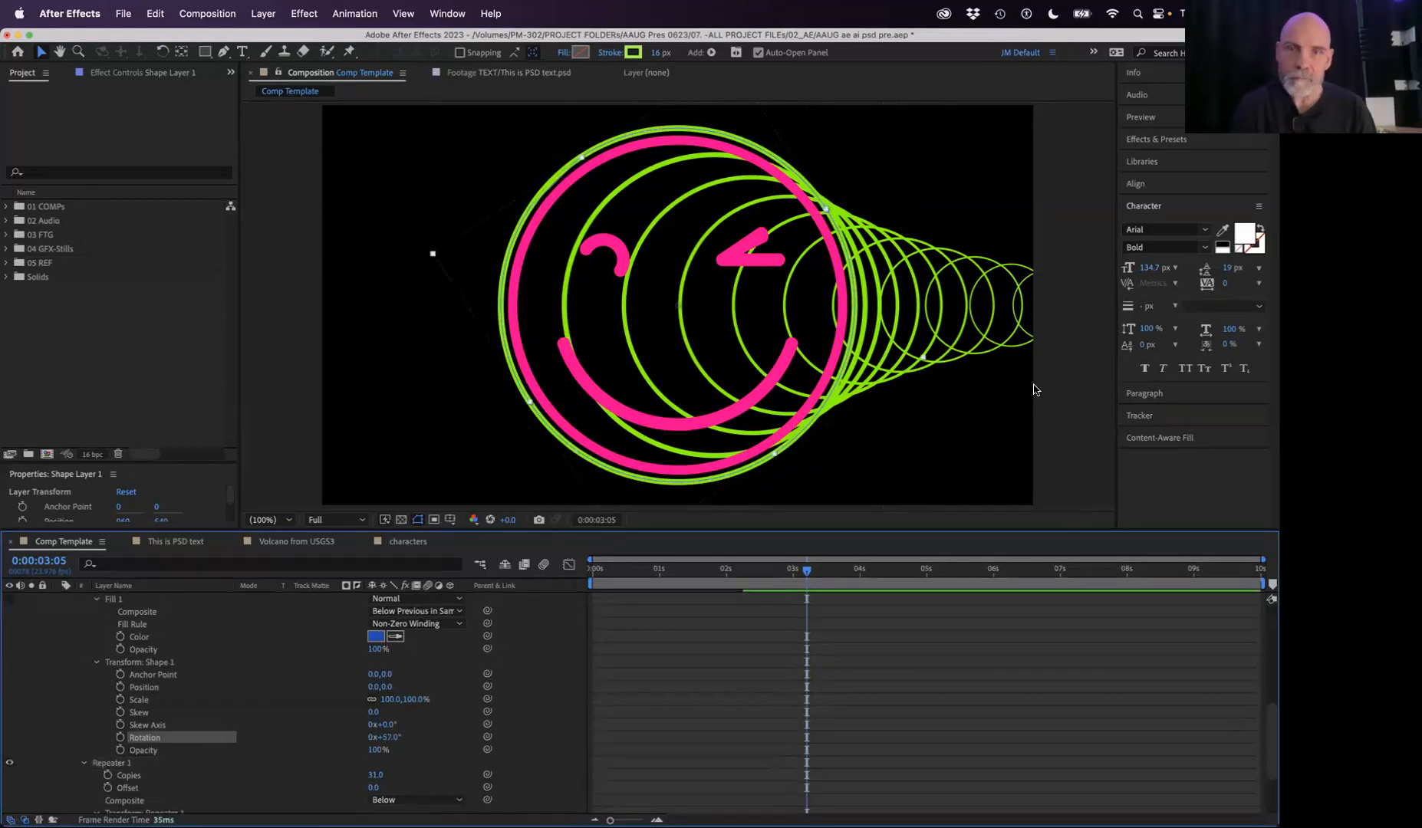
pyautogui.moveTo(815, 574); pyautogui.dragTo(840, 543)
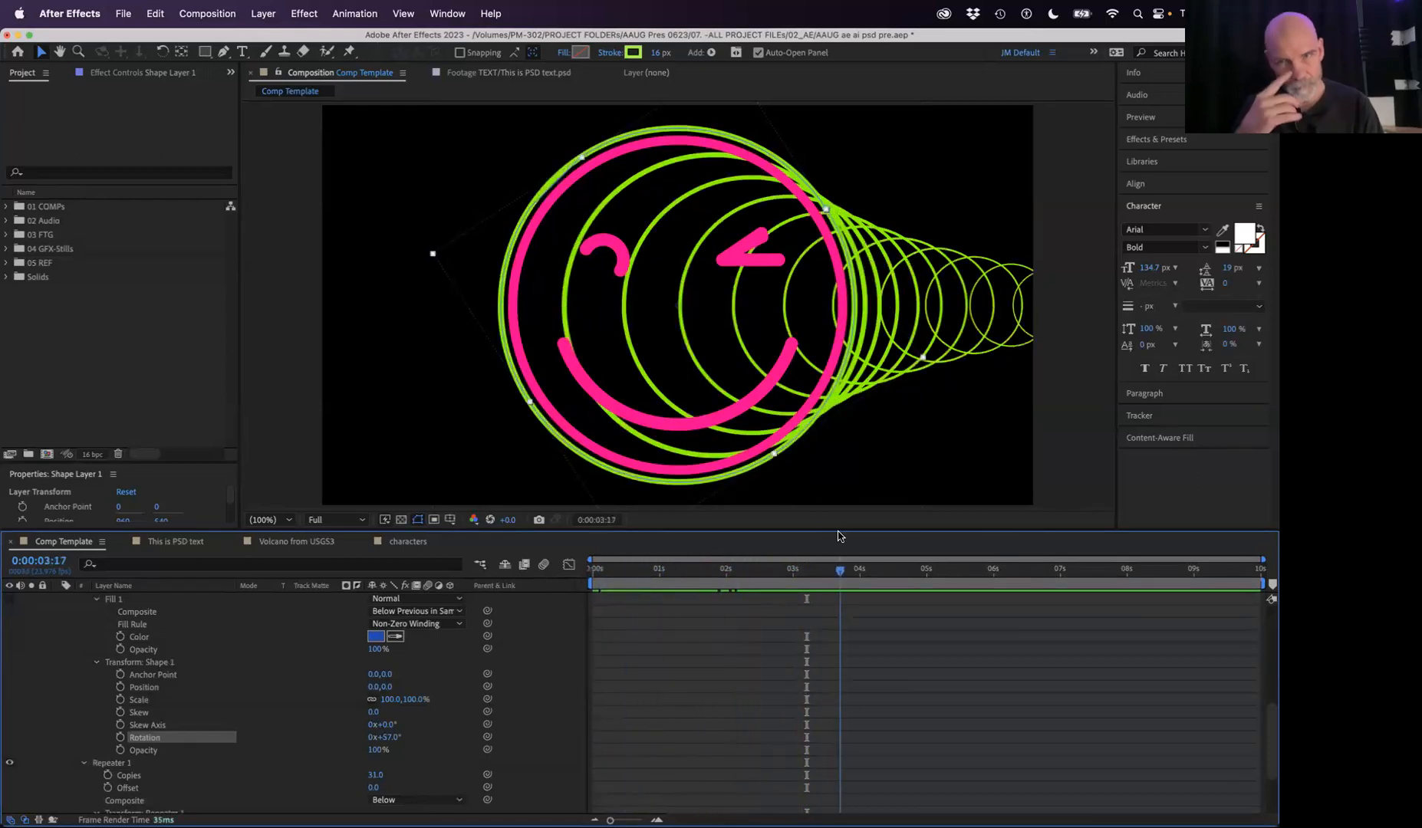
# Step: Collapse both layers' properties, select the magenta solid and hide Shape Layer 1
pyautogui.scroll(10, 144, 621)
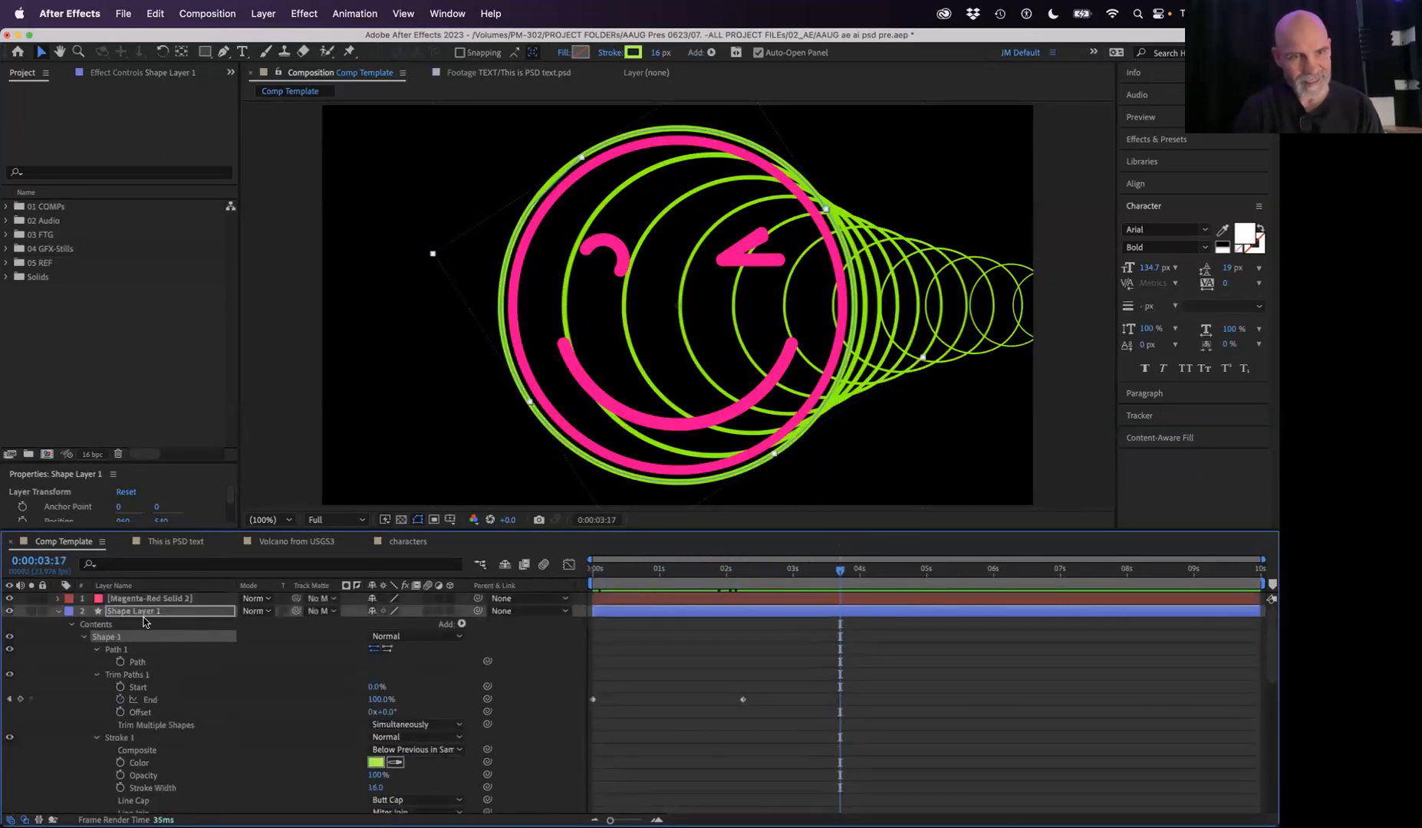
pyautogui.click(56, 612)
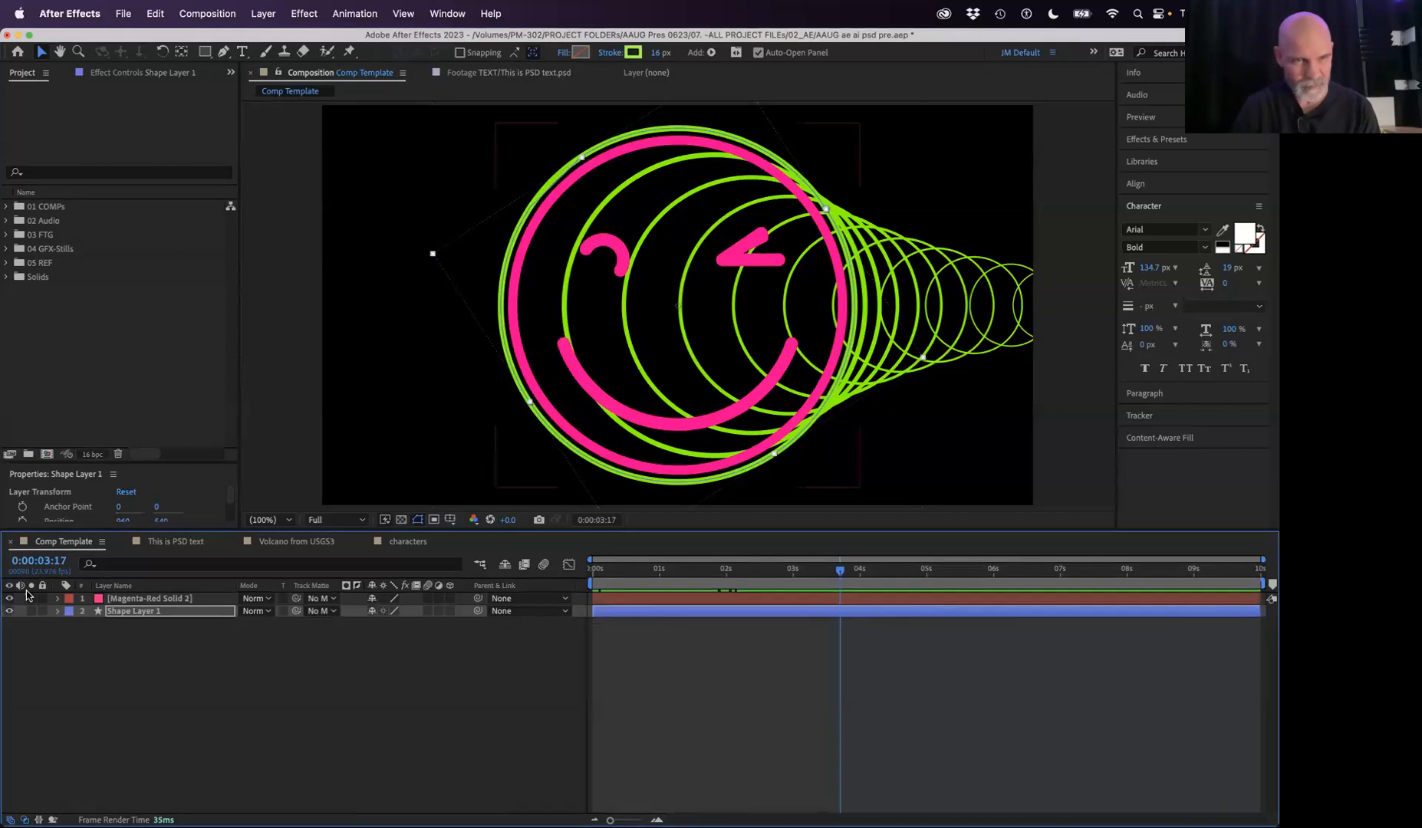
pyautogui.click(58, 598)
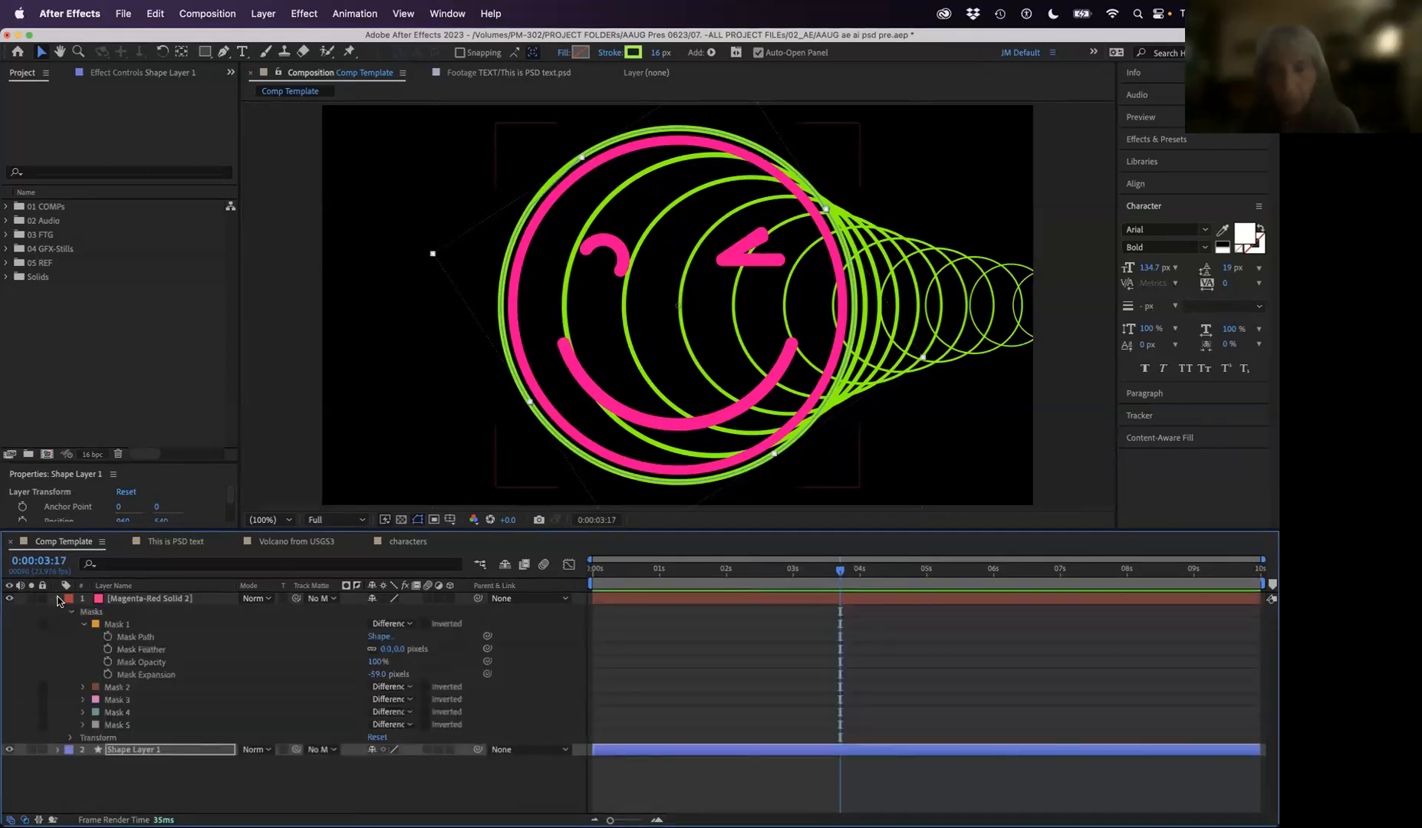
pyautogui.click(58, 599)
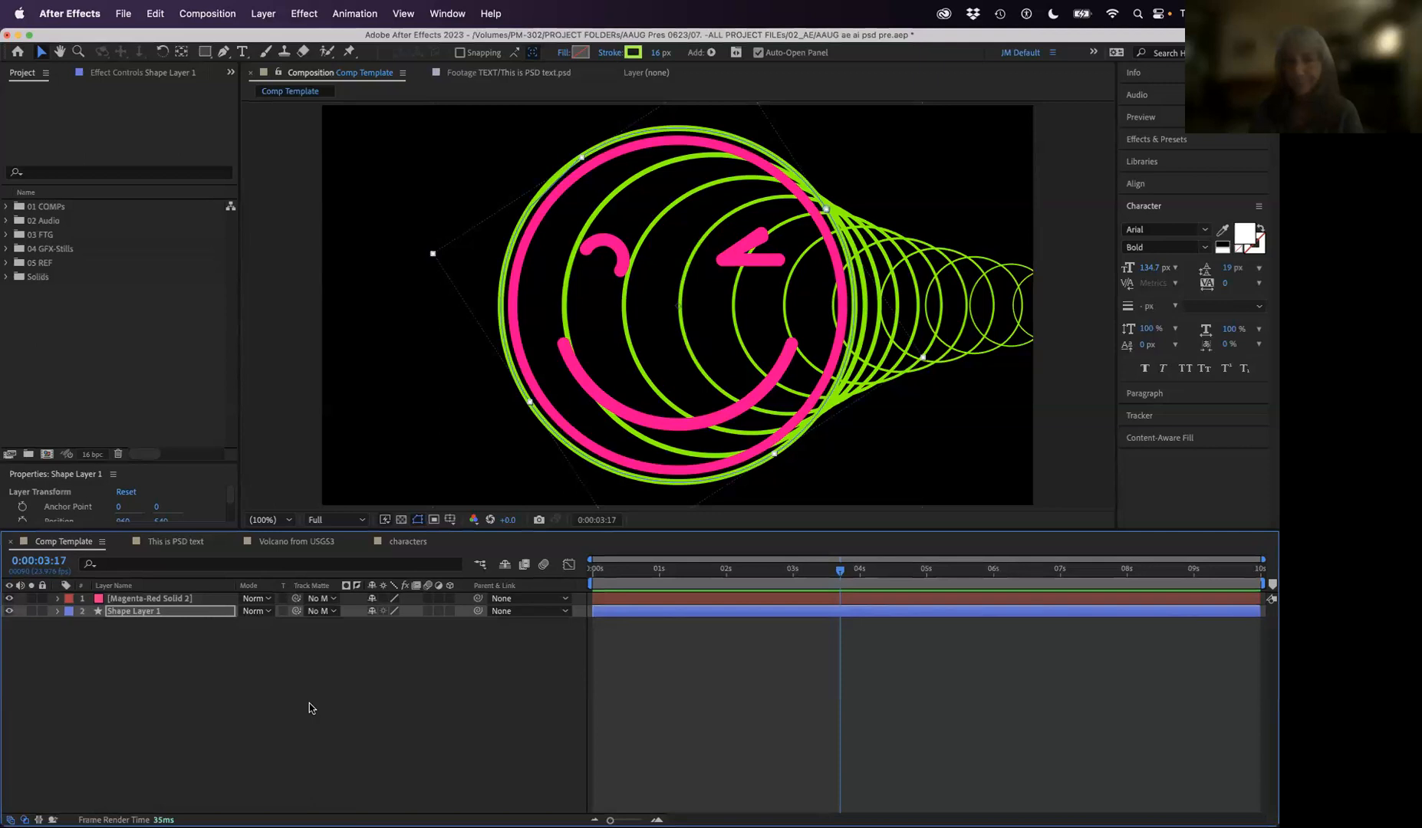
pyautogui.click(184, 598)
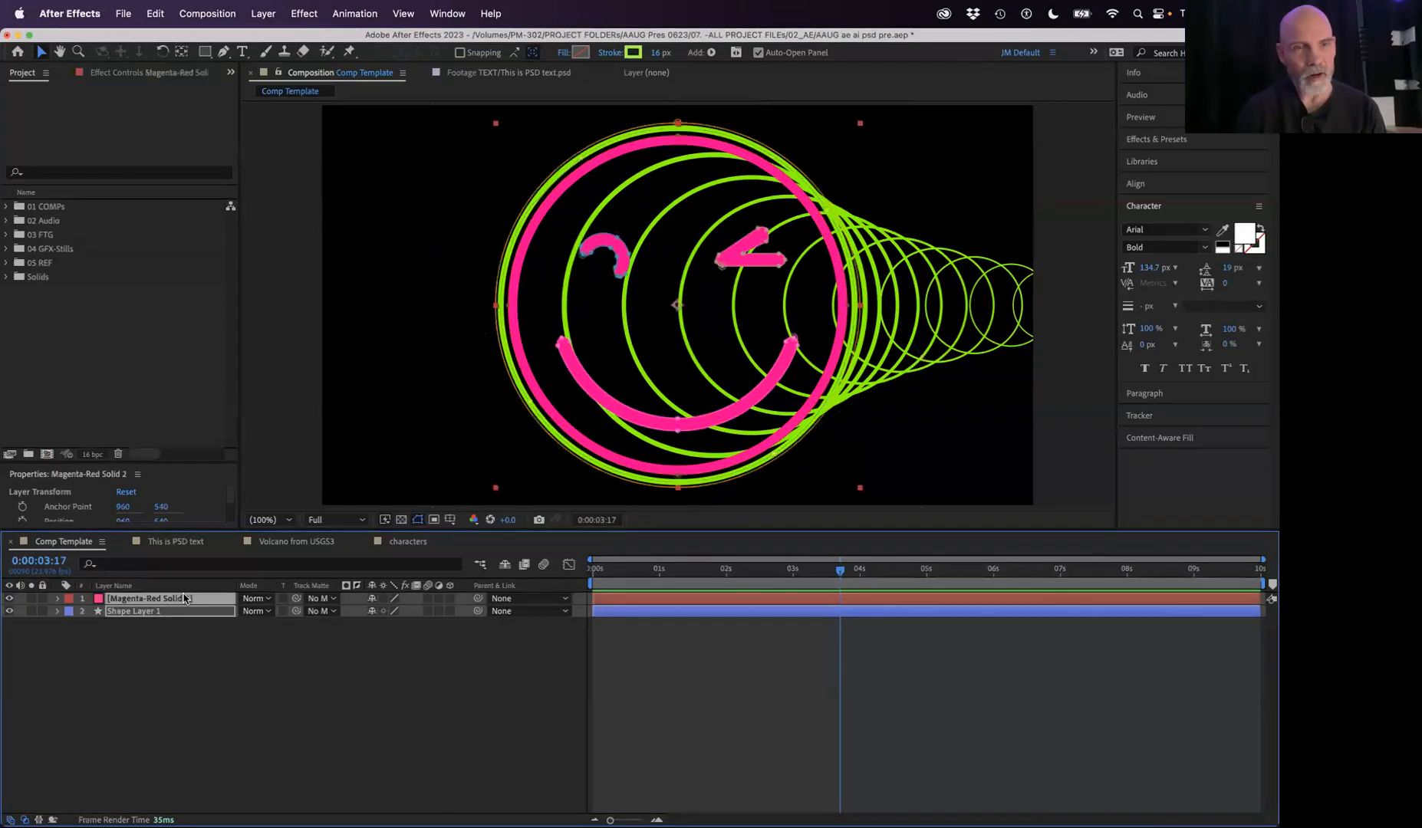
pyautogui.click(10, 612)
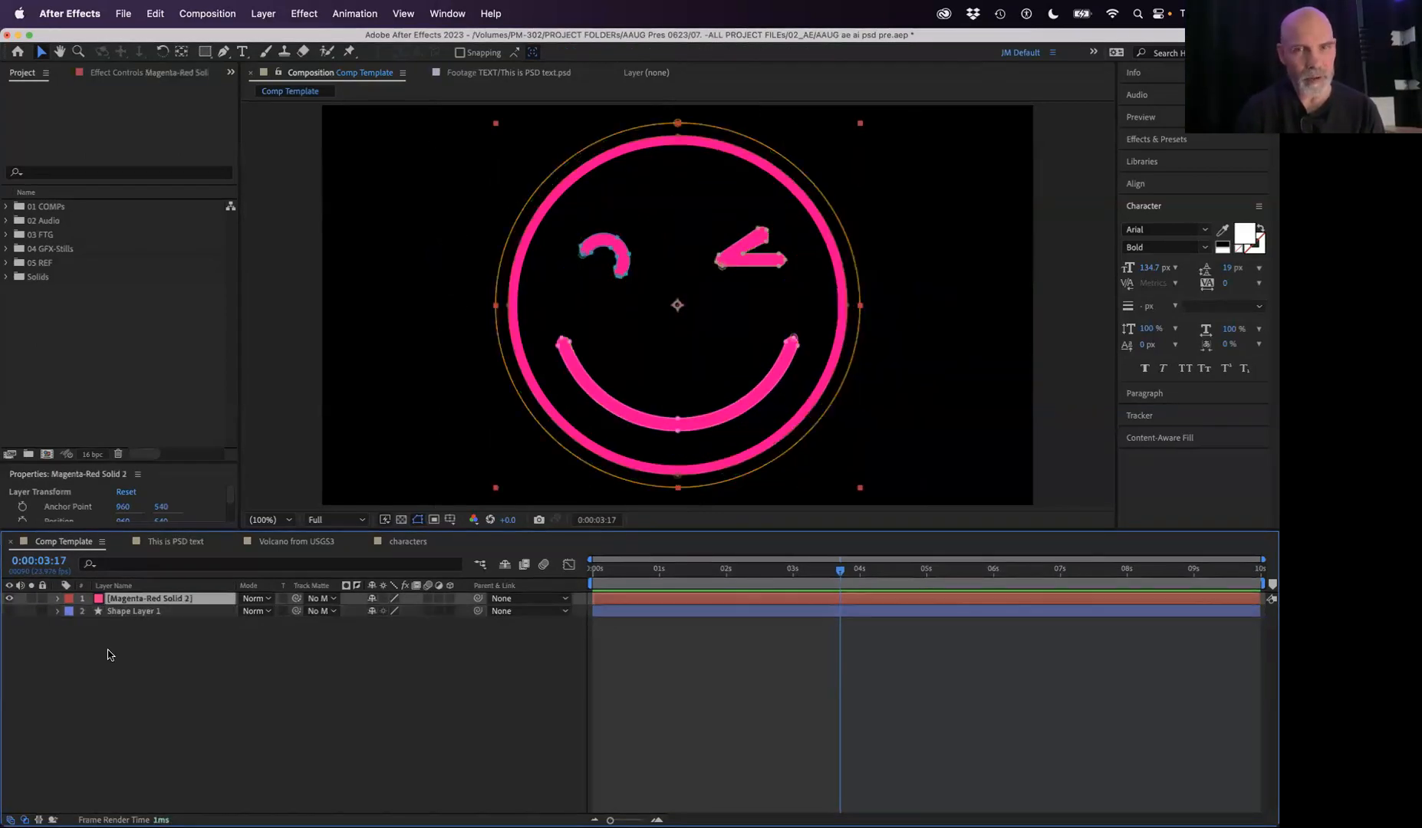
# Step: Add a Position keyframe of 614, 540 to the magenta solid at the start of the composition, and move the playhead to 0:00:04:05
pyautogui.press('p')
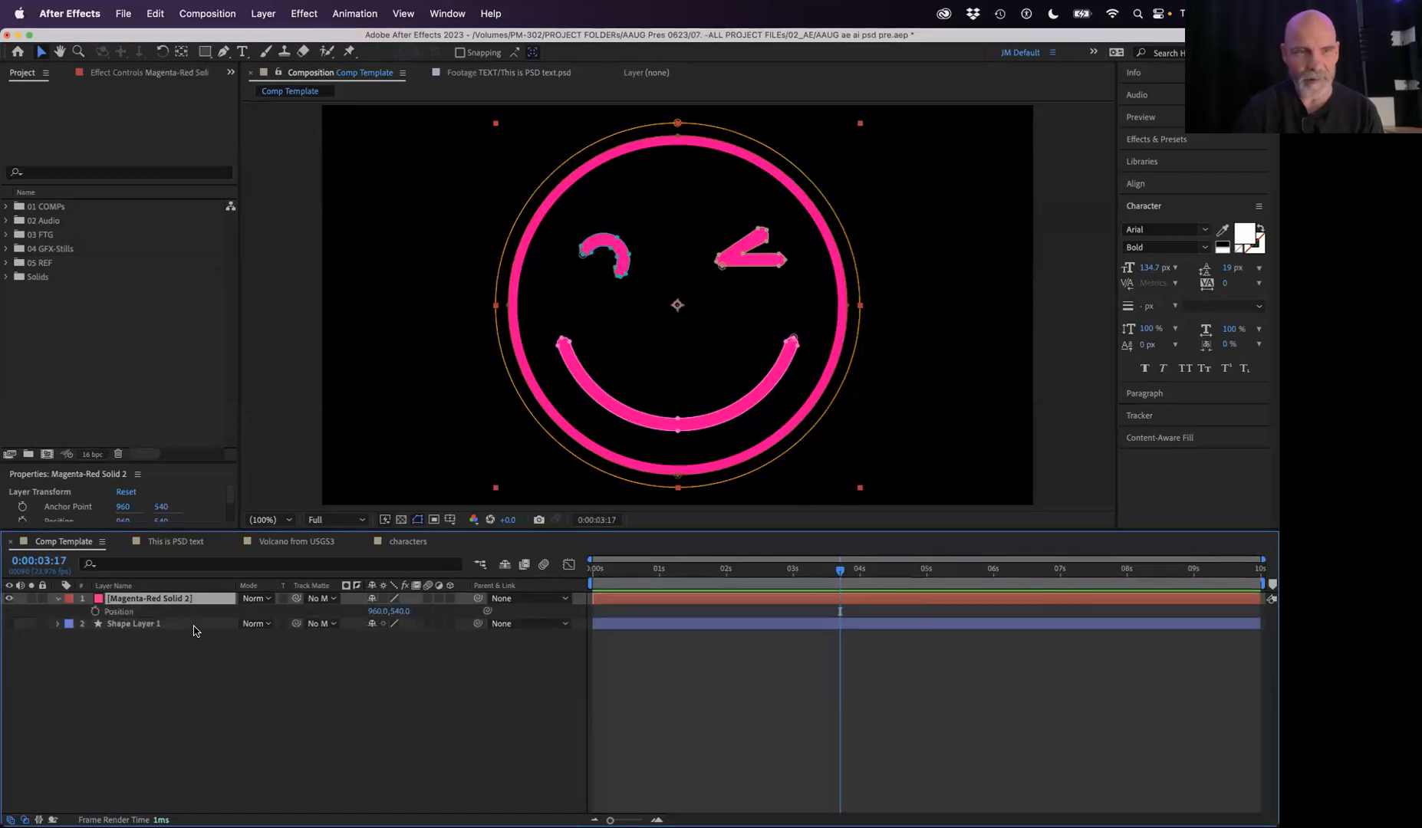
pyautogui.moveTo(698, 576); pyautogui.dragTo(540, 564)
pyautogui.moveTo(377, 611); pyautogui.dragTo(116, 608)
pyautogui.click(94, 611)
pyautogui.moveTo(751, 570); pyautogui.dragTo(875, 595)
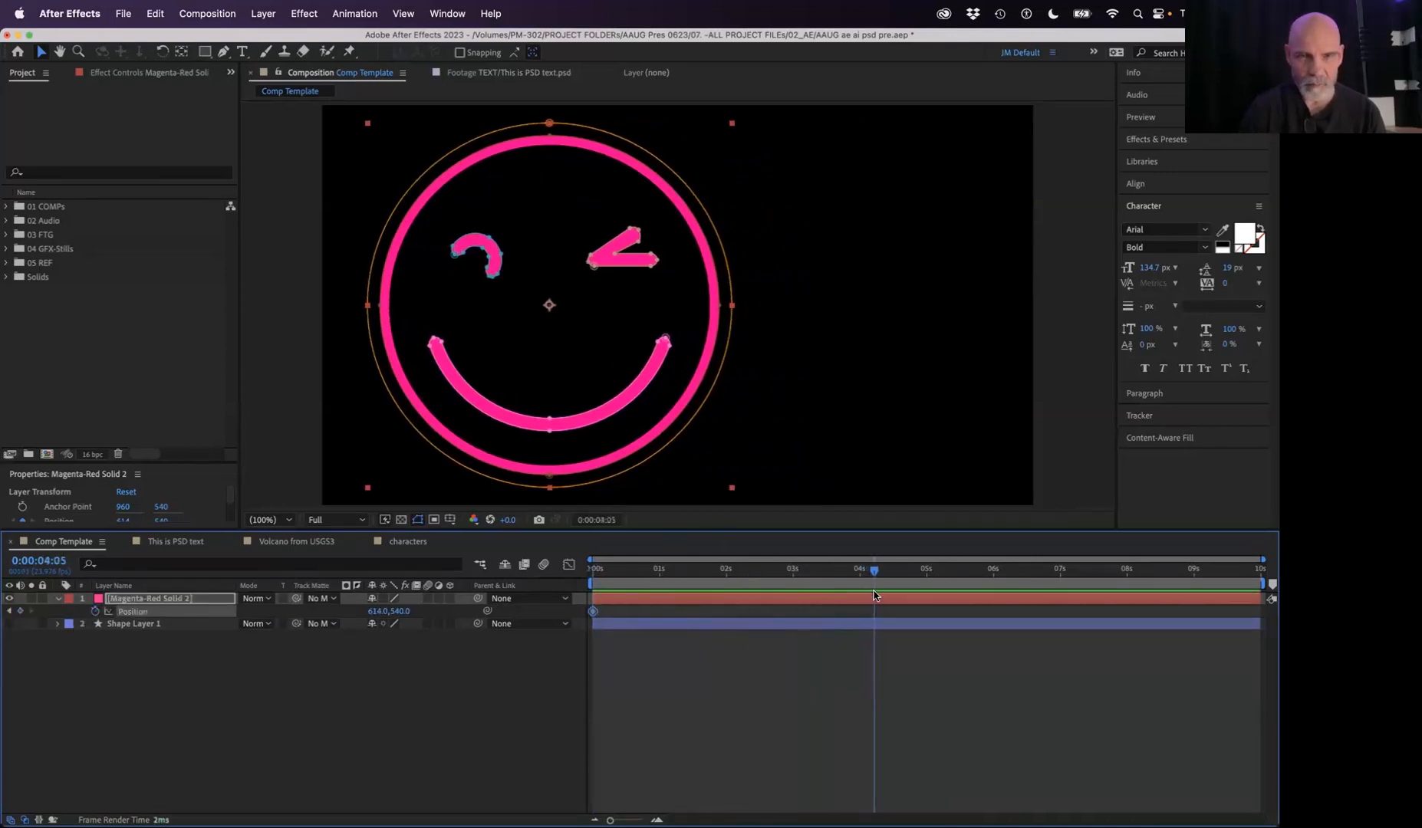
# Step: Set the magenta solid's Position keyframe at 0:00:00:00 to -540, 540, placing the smiley outside the frame
pyautogui.press('Home')
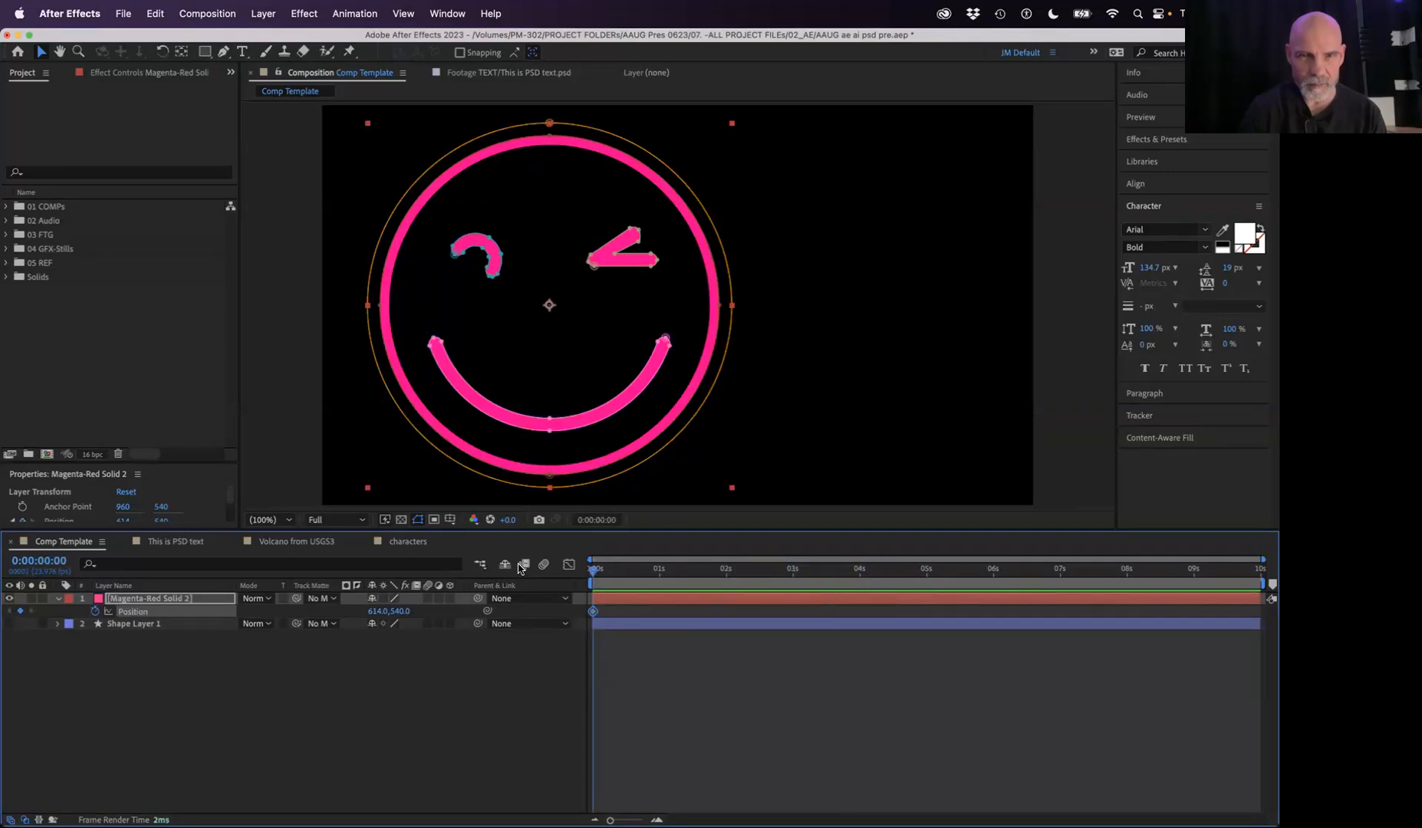
pyautogui.moveTo(359, 608); pyautogui.dragTo(245, 609)
pyautogui.moveTo(391, 610); pyautogui.dragTo(4, 603)
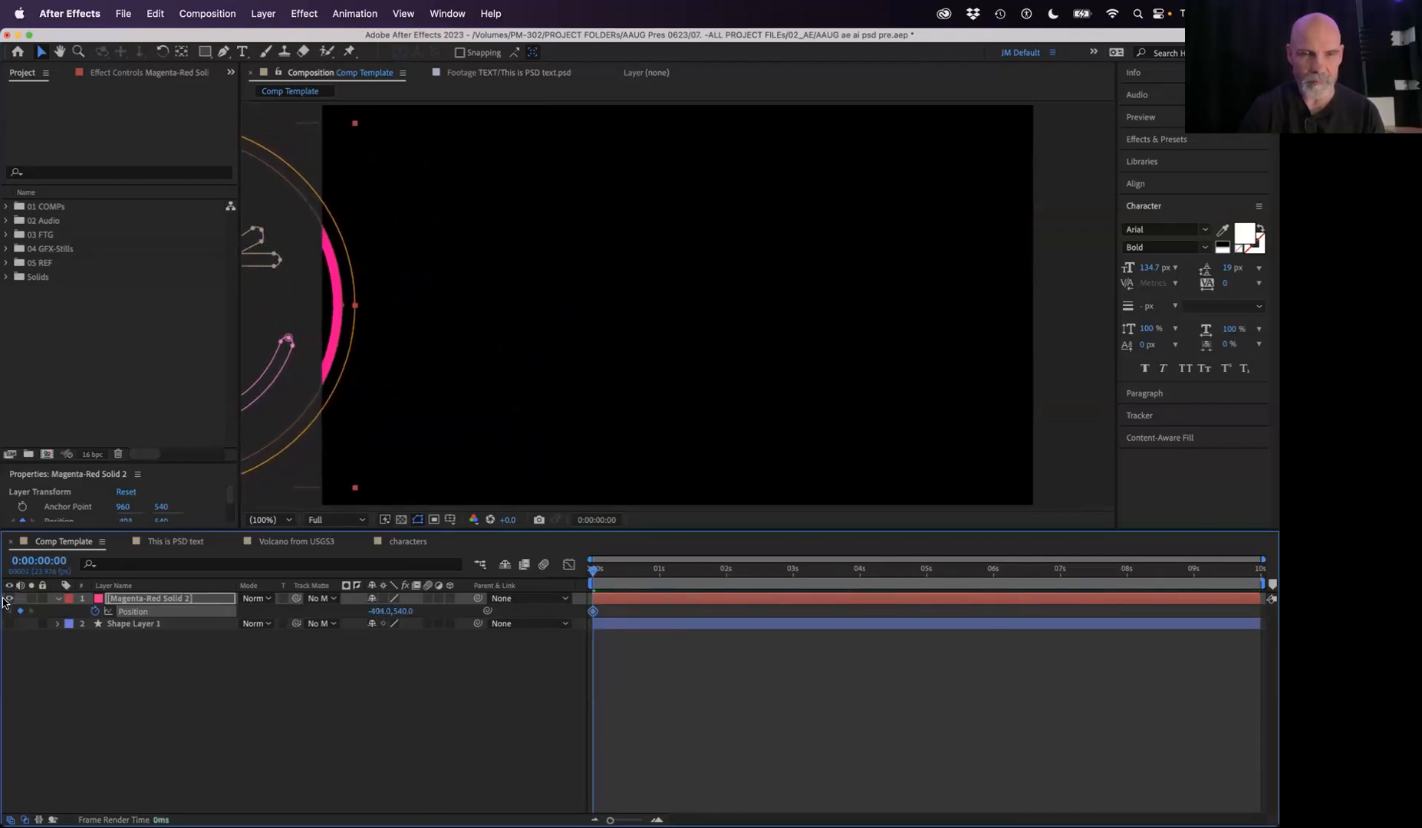
pyautogui.moveTo(374, 611); pyautogui.dragTo(270, 606)
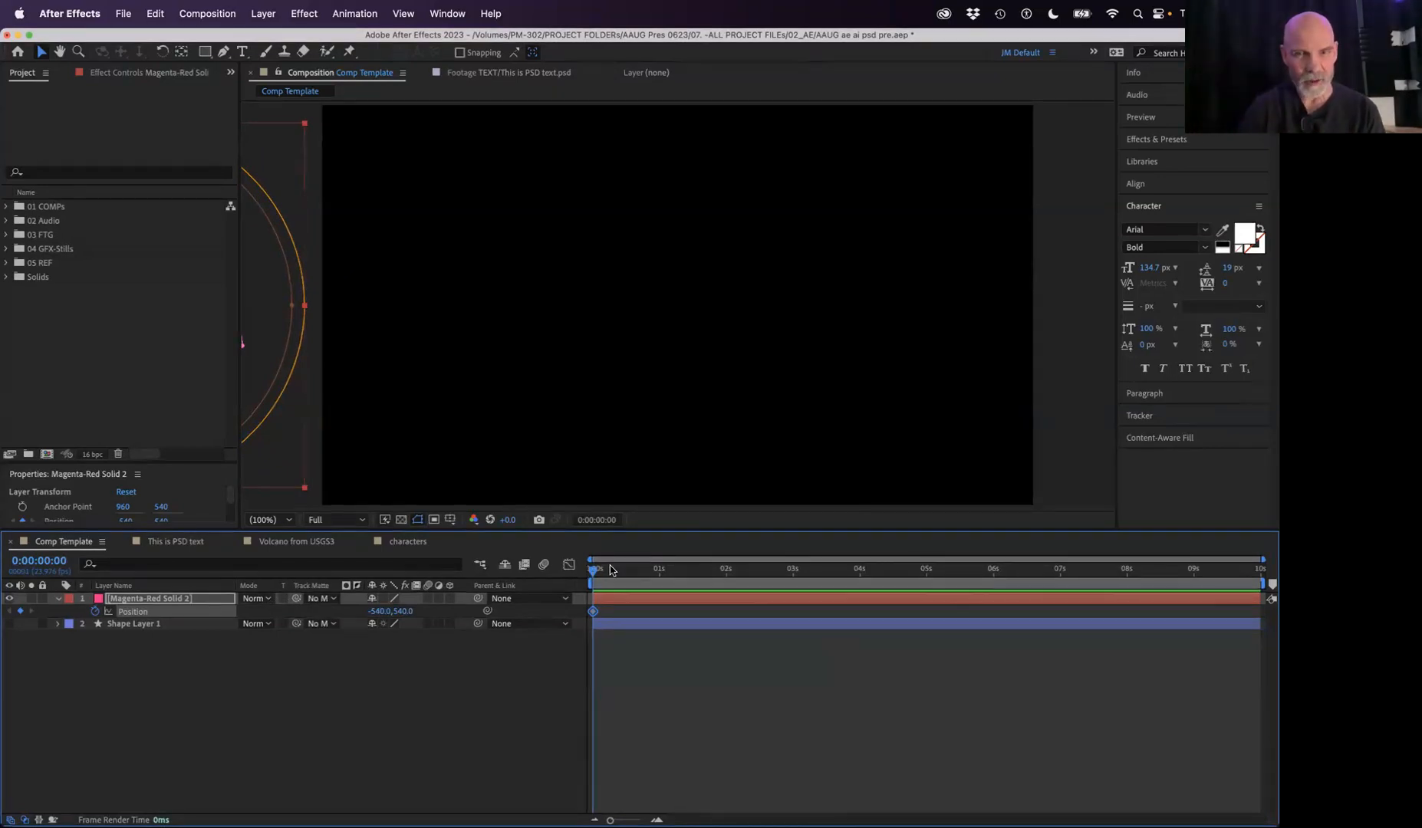
# Step: Add a Position keyframe of 646, 540 to the magenta solid at 0:00:04:12 and preview the movement from the start
pyautogui.moveTo(654, 570); pyautogui.dragTo(893, 571)
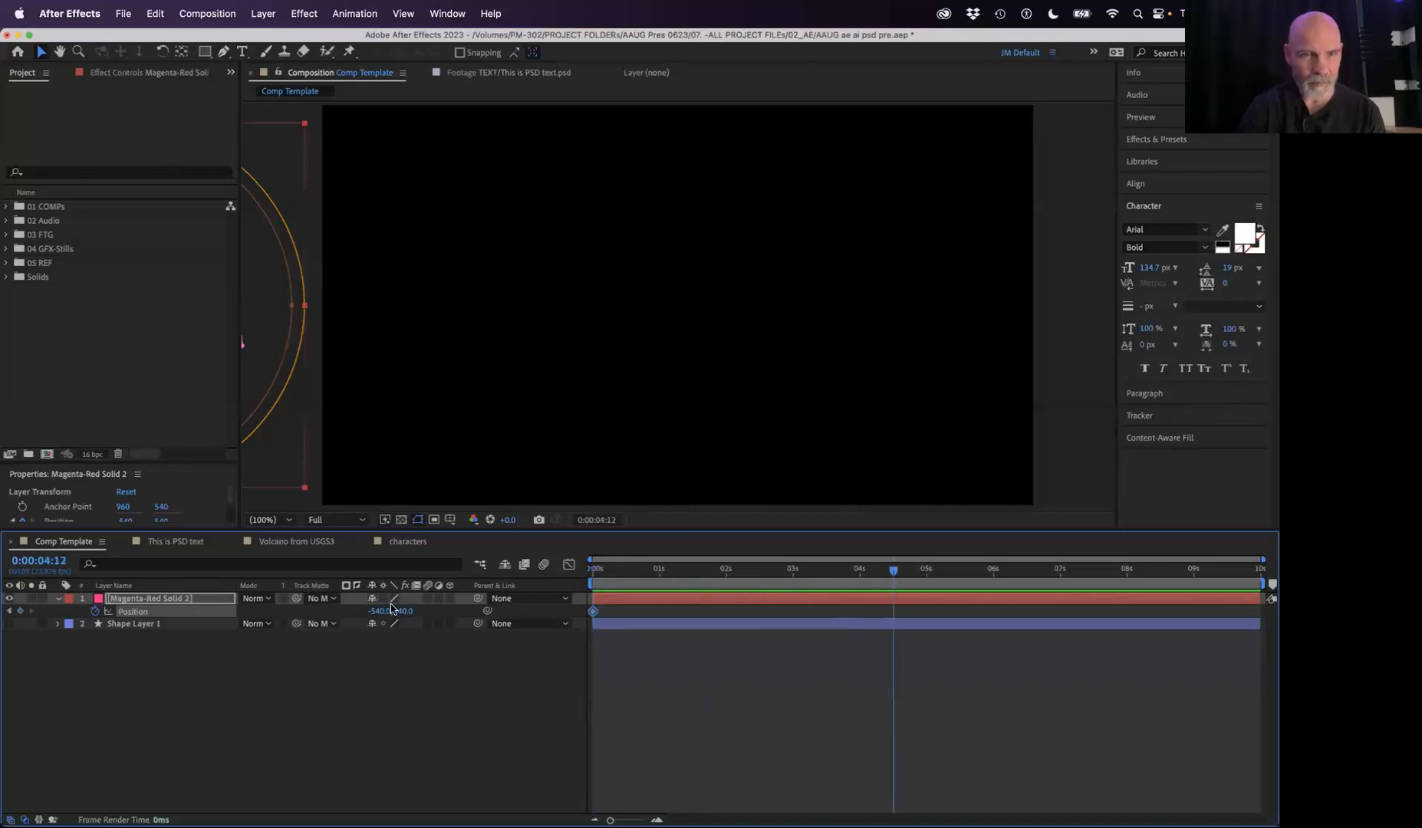
pyautogui.moveTo(381, 611); pyautogui.dragTo(1262, 623)
pyautogui.moveTo(844, 576); pyautogui.dragTo(488, 575)
pyautogui.press('space')
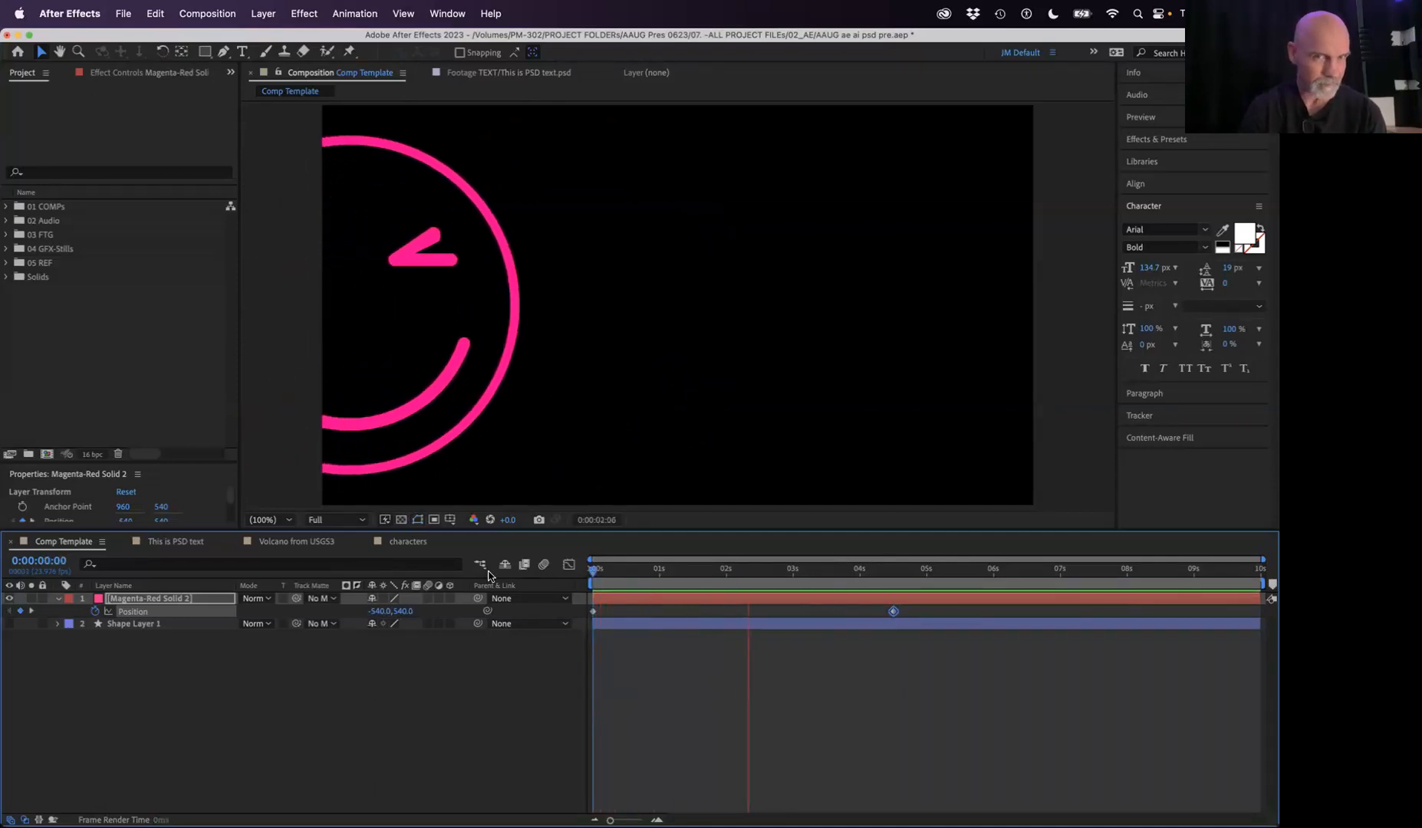
pyautogui.press('space')
# Step: Move the solid's second Position keyframe to 0:00:02:14, scrub through the animation and return the playhead to the start
pyautogui.moveTo(891, 614); pyautogui.dragTo(844, 561)
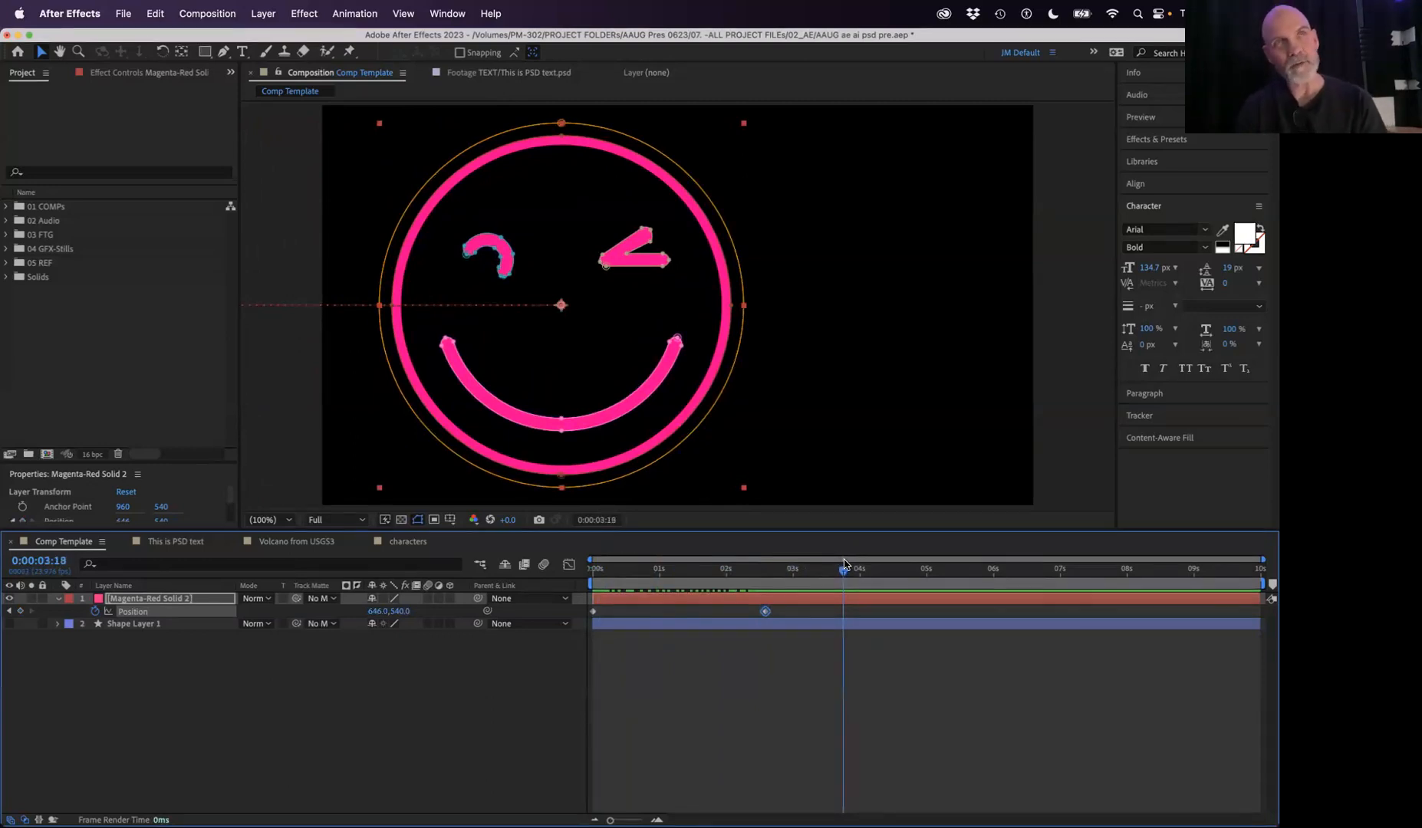
pyautogui.moveTo(844, 563); pyautogui.dragTo(762, 581)
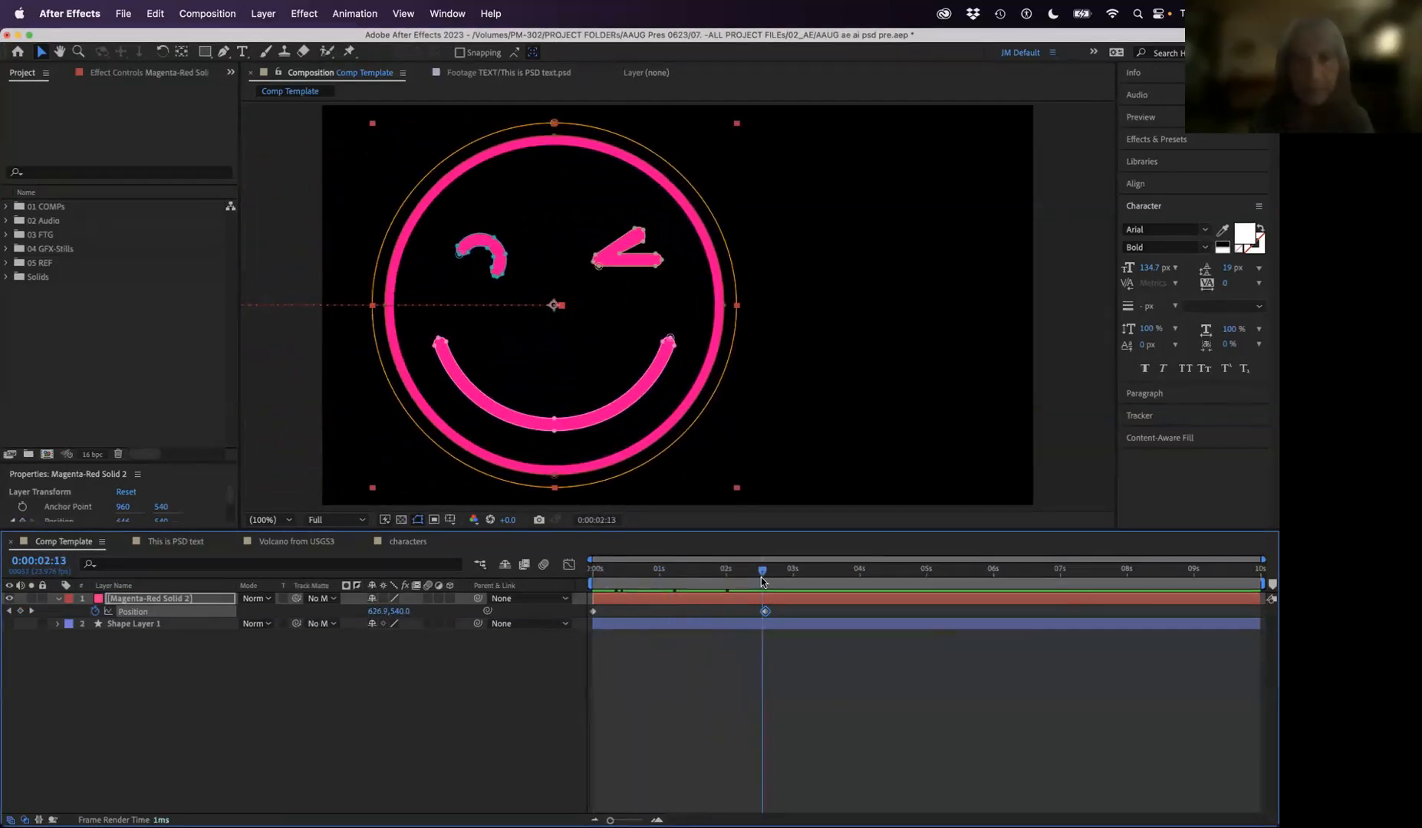
pyautogui.moveTo(762, 581)
pyautogui.mouseDown()
pyautogui.moveTo(810, 577)
pyautogui.moveTo(704, 577)
pyautogui.moveTo(765, 574)
pyautogui.mouseUp()
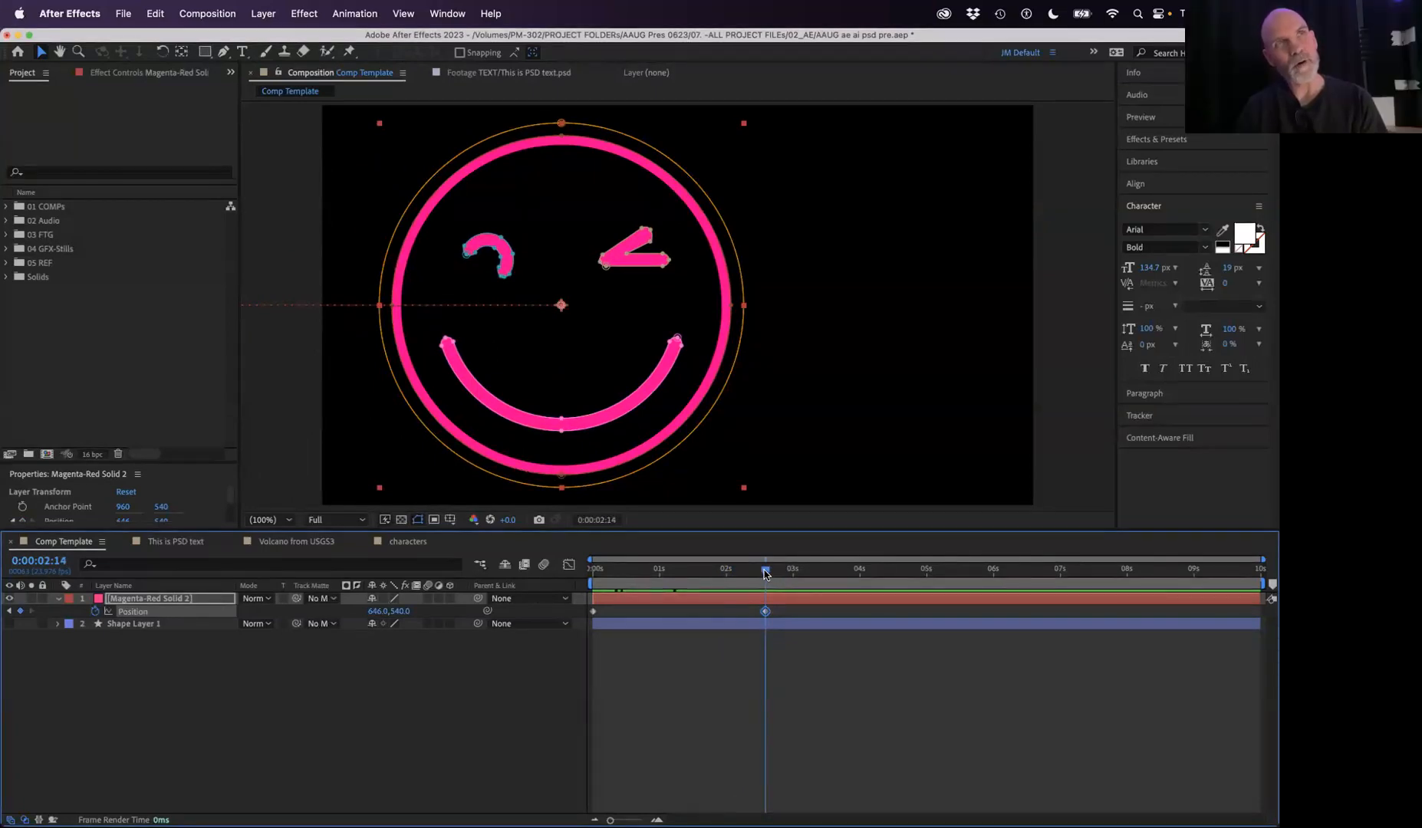
pyautogui.moveTo(765, 575); pyautogui.dragTo(985, 557)
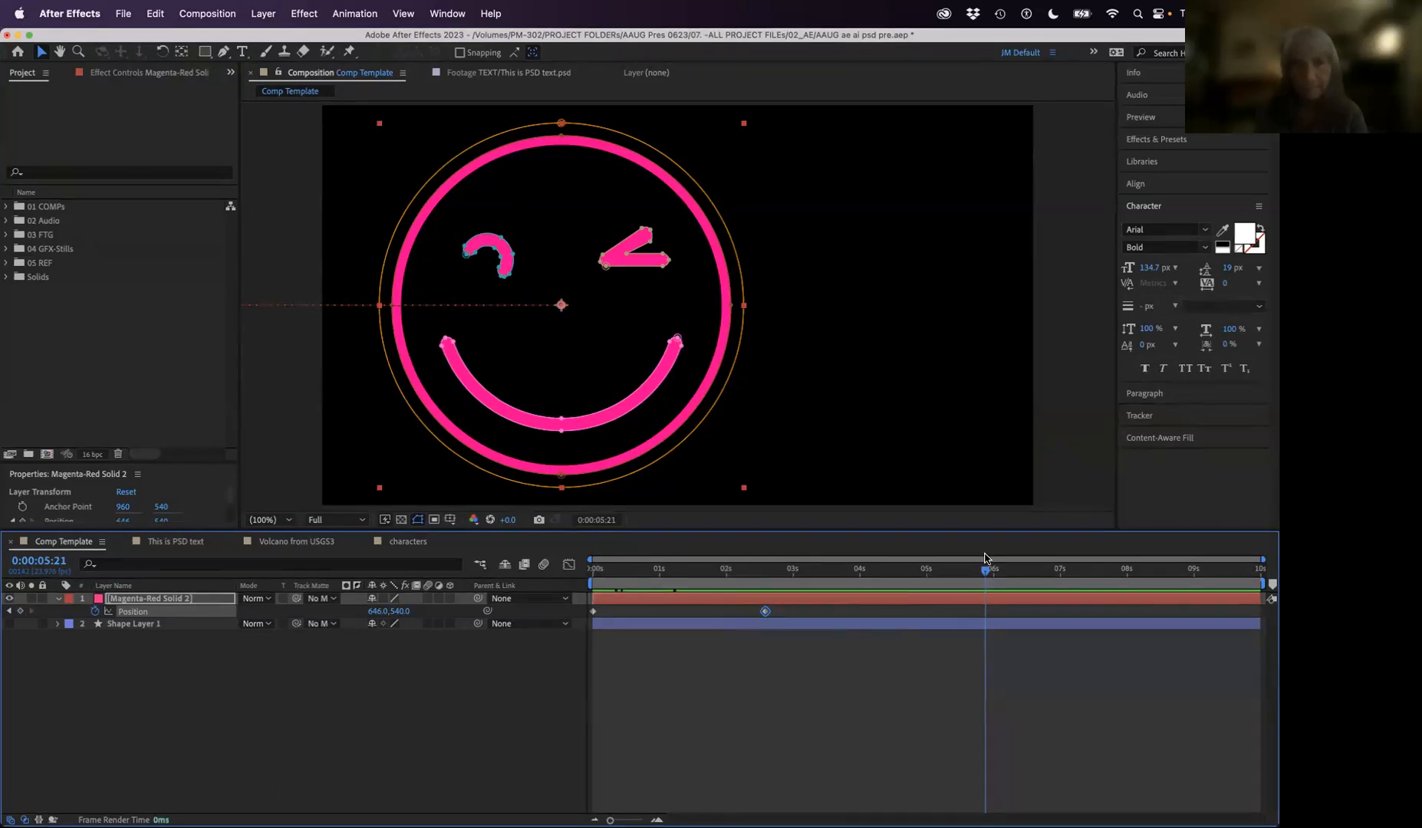
pyautogui.click(727, 572)
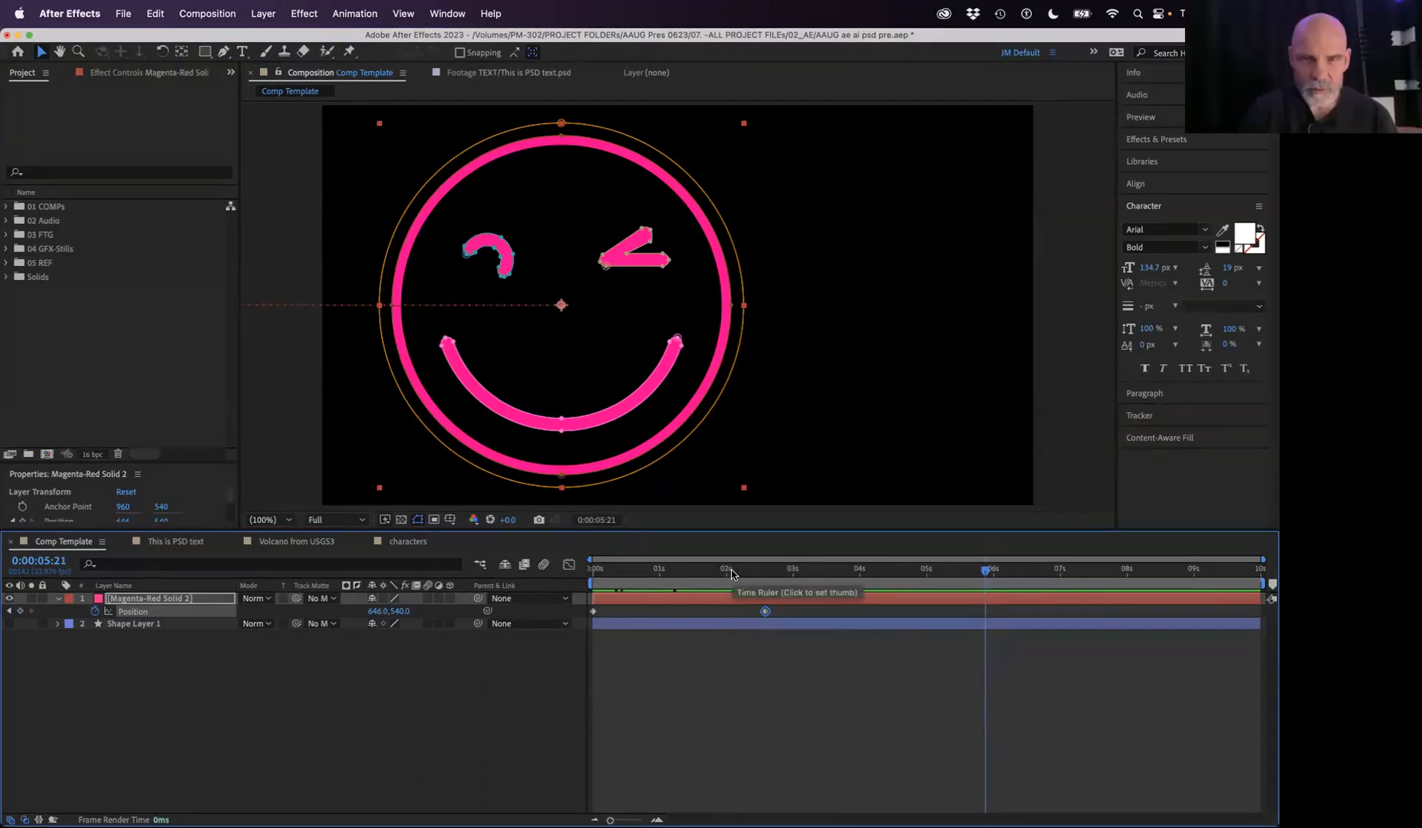
pyautogui.moveTo(641, 568); pyautogui.dragTo(566, 578)
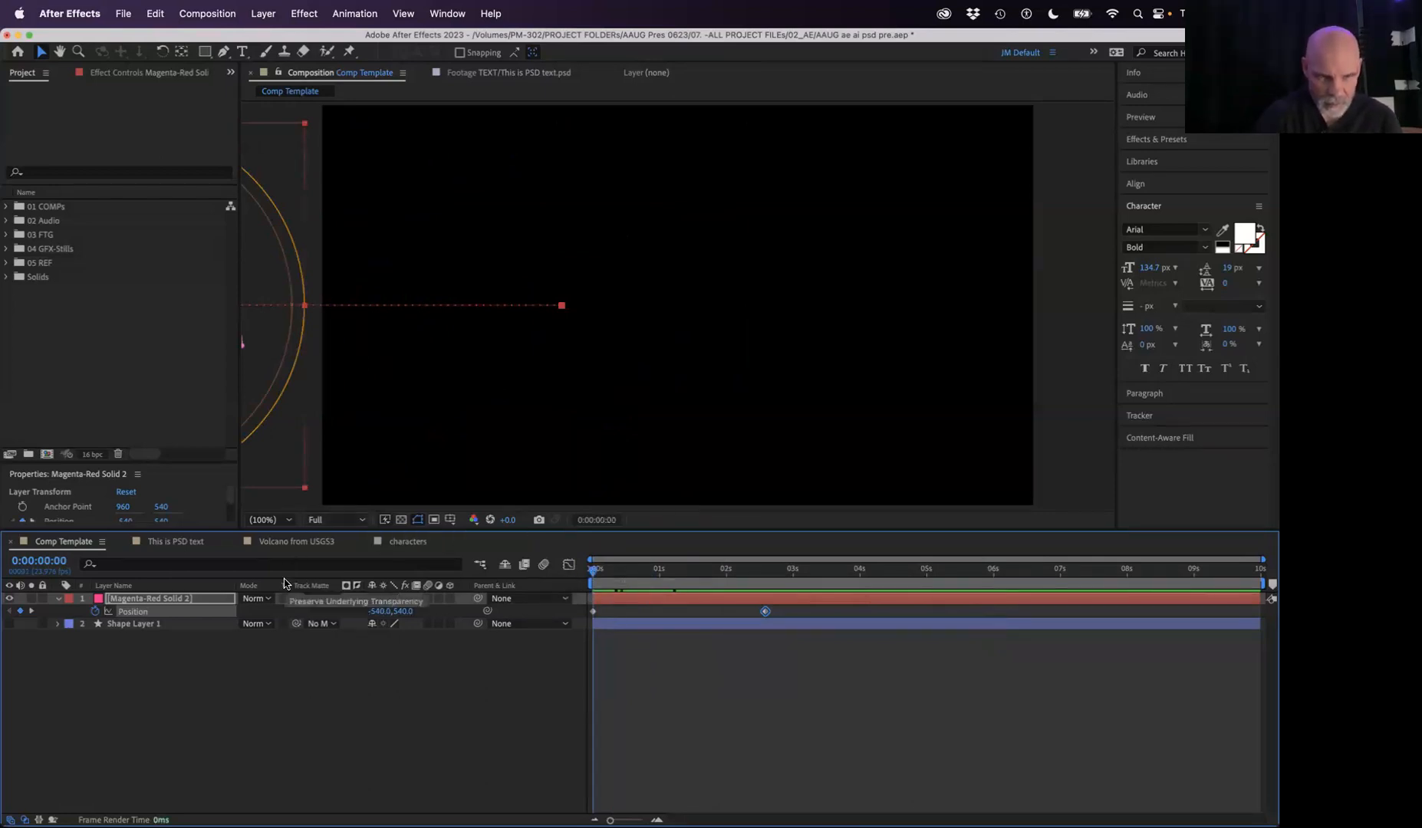
# Step: Undo the magenta solid's whole Position animation, including its first keyframe
pyautogui.press('super+z')
pyautogui.press('super+z')
pyautogui.press('super+z')
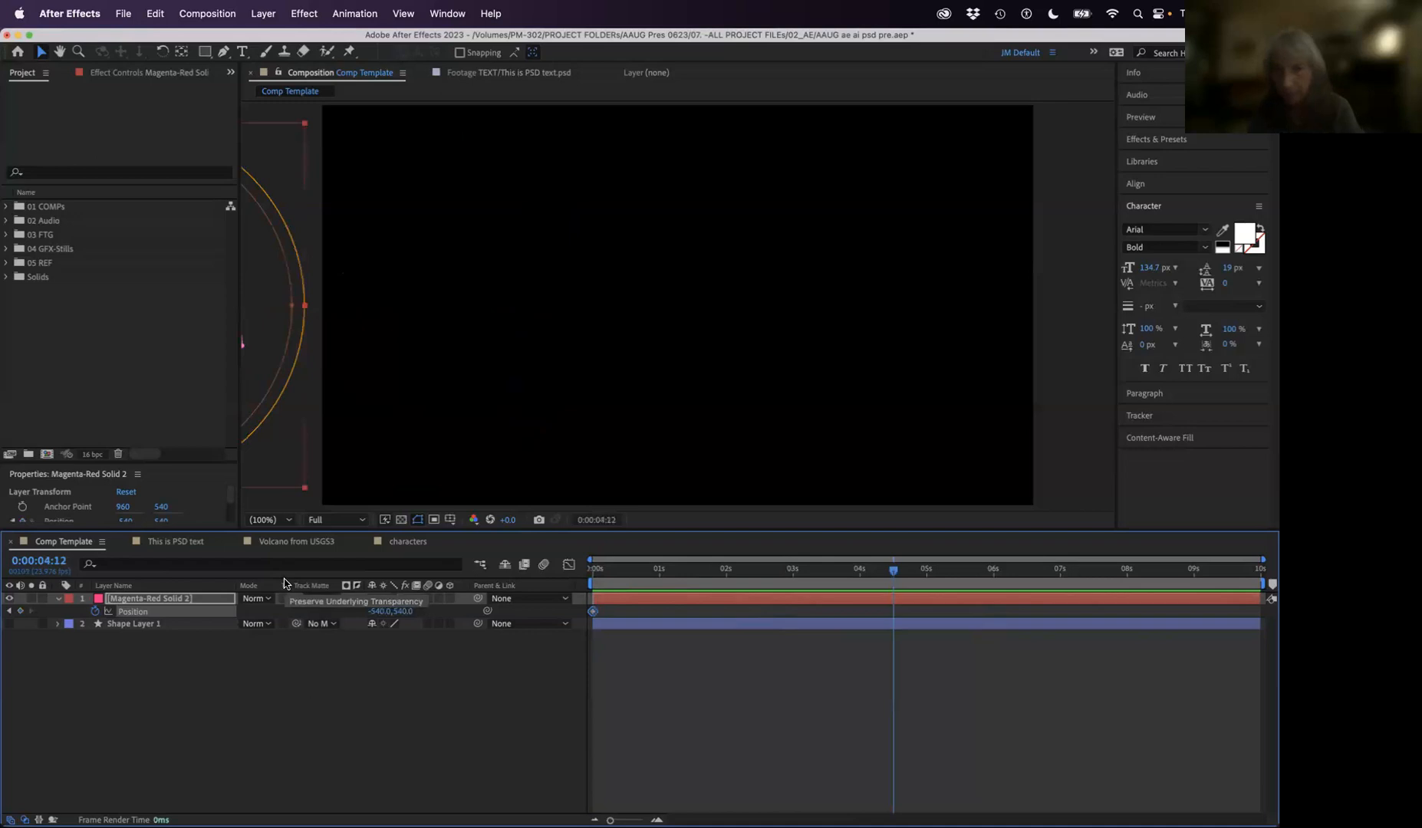
pyautogui.press('super+z')
pyautogui.press('super+z')
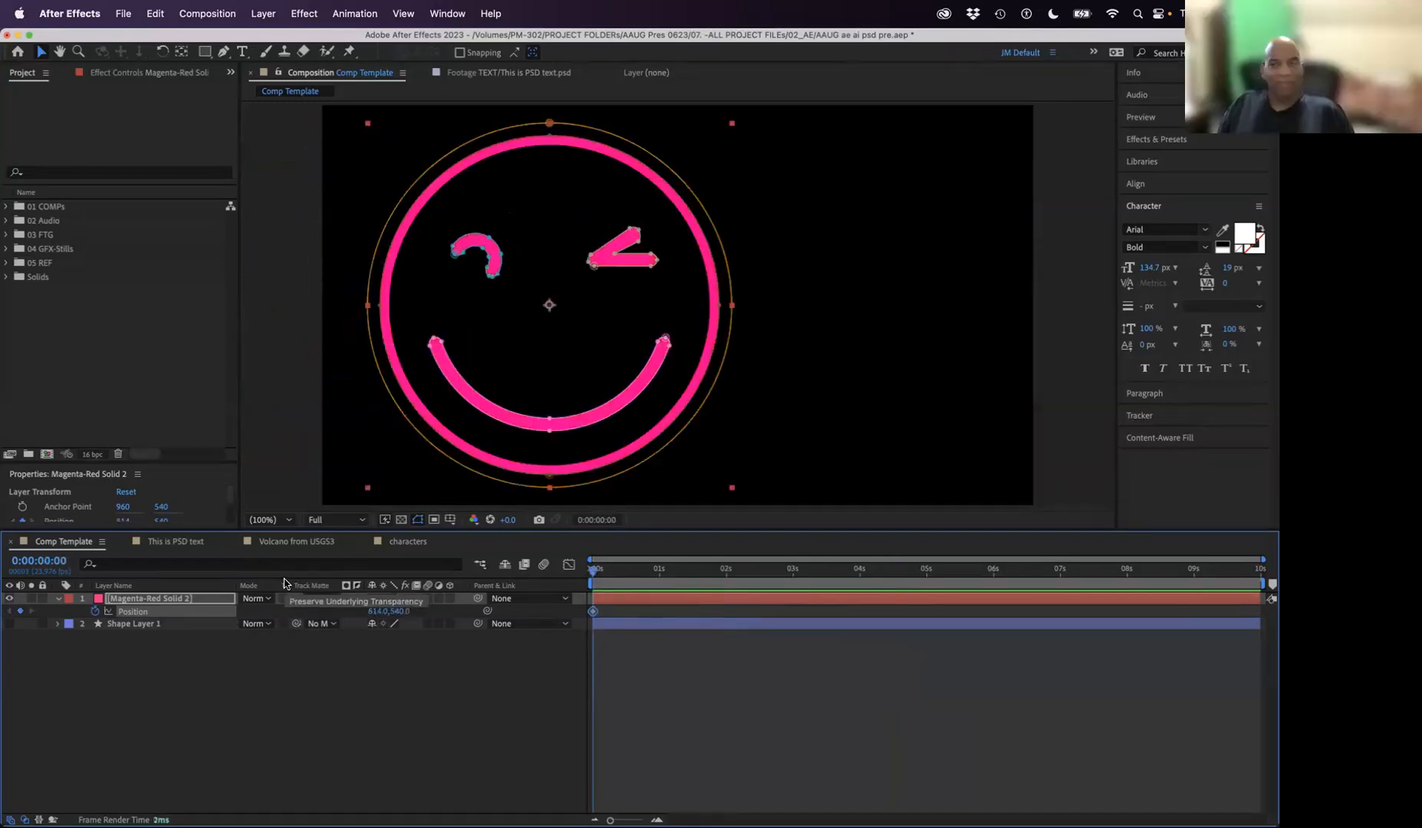
pyautogui.press('super+z')
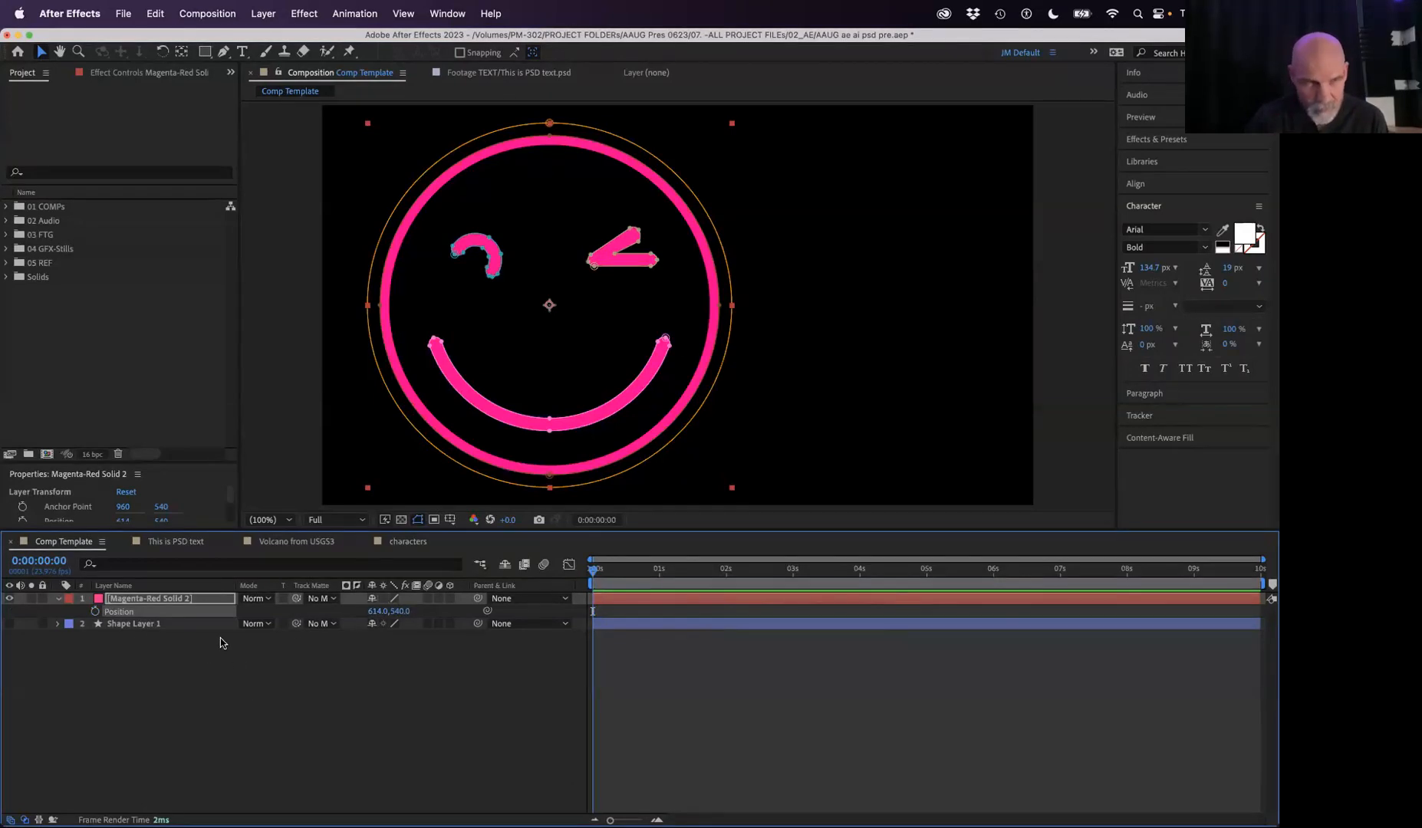
# Step: Expand all of the magenta solid's properties and enlarge the Properties panel to show its full layer transform
pyautogui.click(59, 599)
pyautogui.click(59, 599)
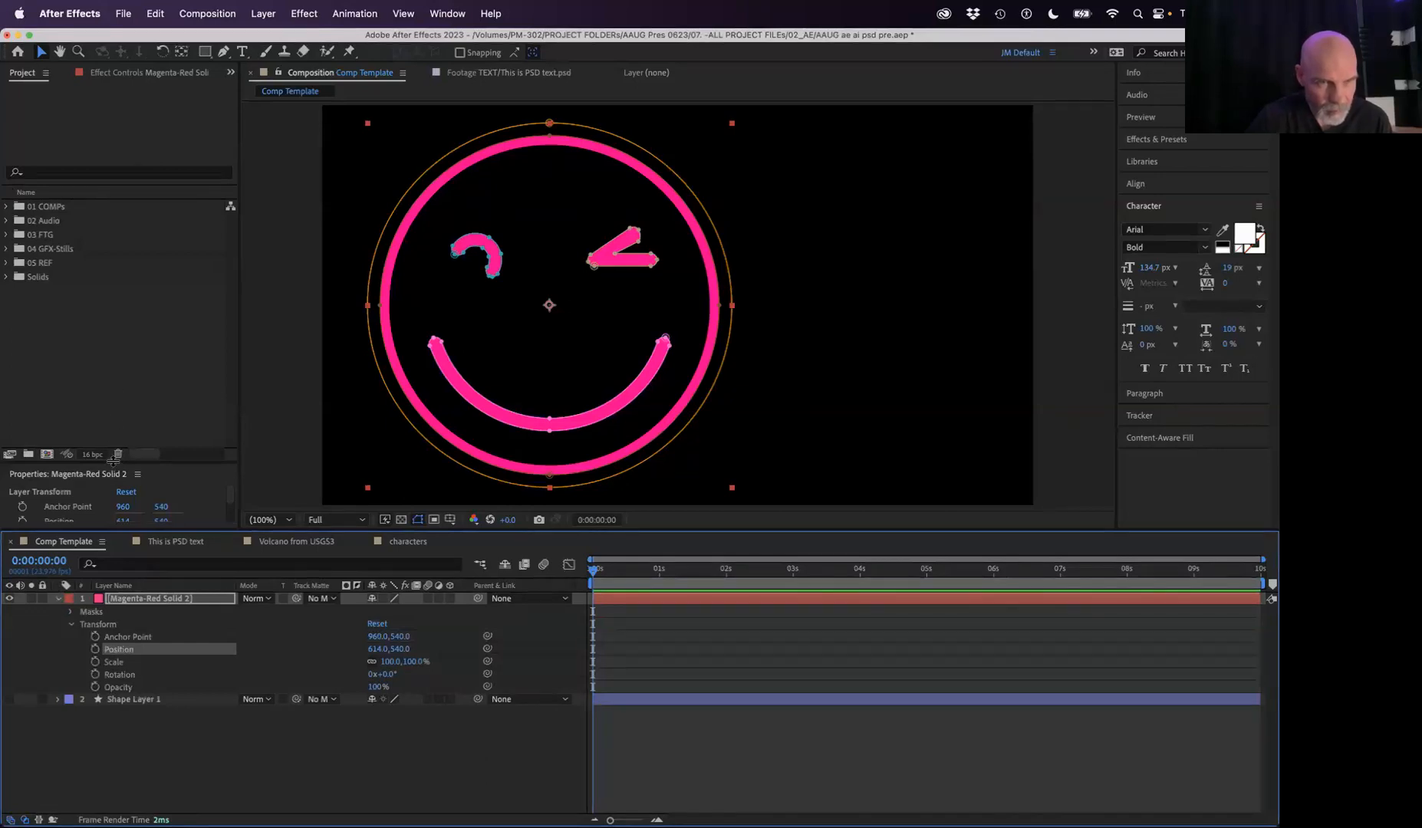
pyautogui.moveTo(113, 460); pyautogui.dragTo(112, 347)
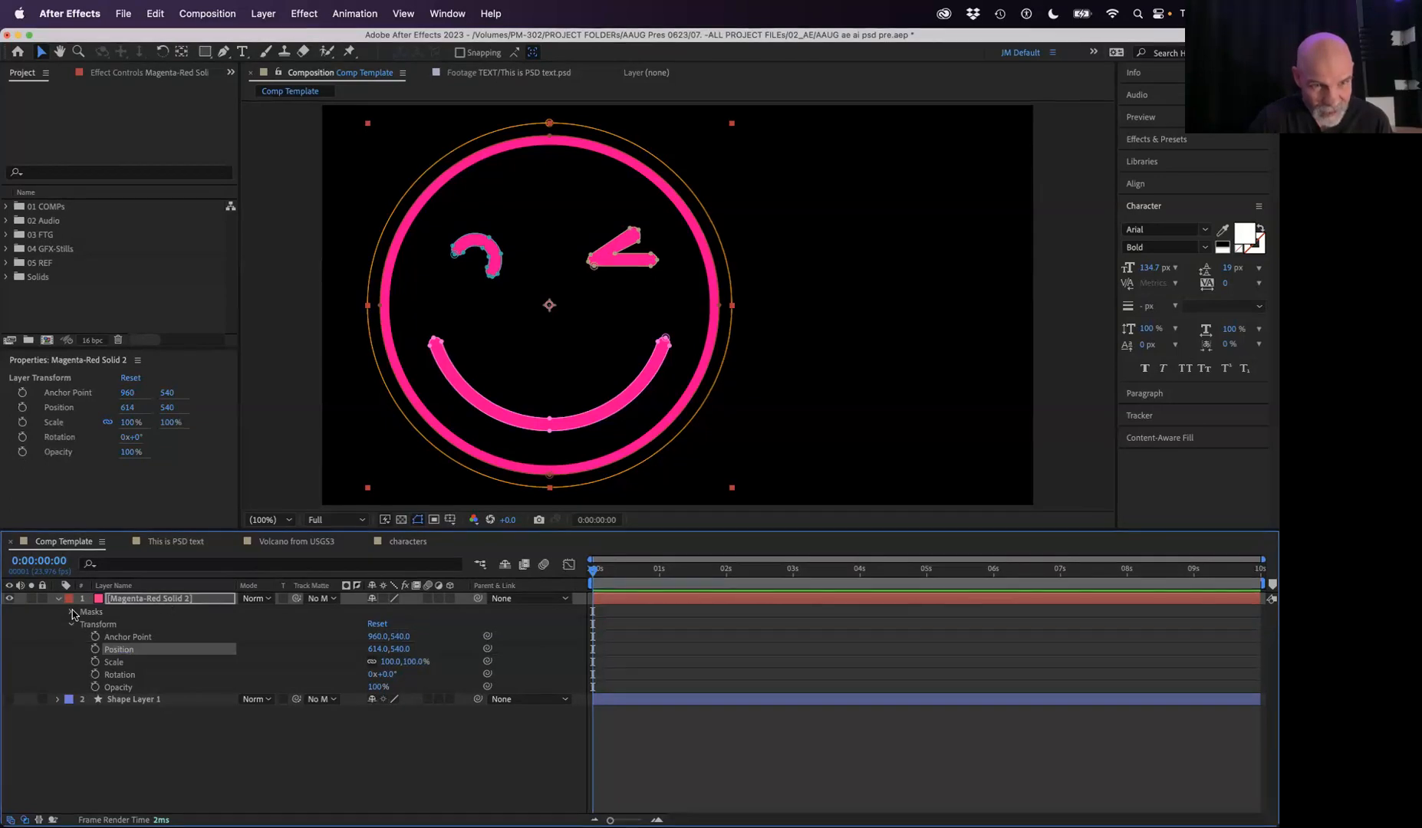
pyautogui.click(115, 626)
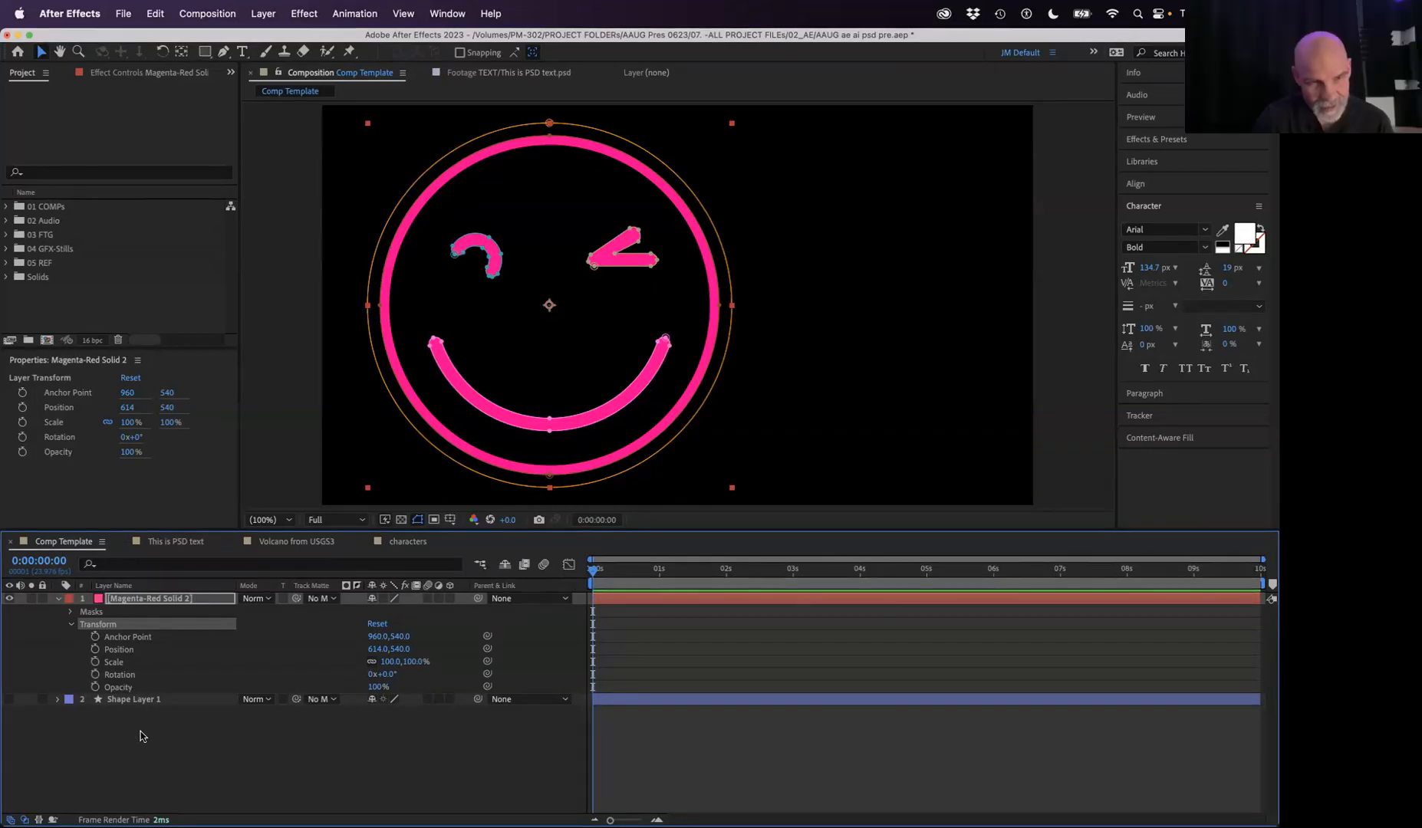
# Step: Reveal only the magenta solid's Position, only its Scale, and finally both properties together
pyautogui.click(142, 600)
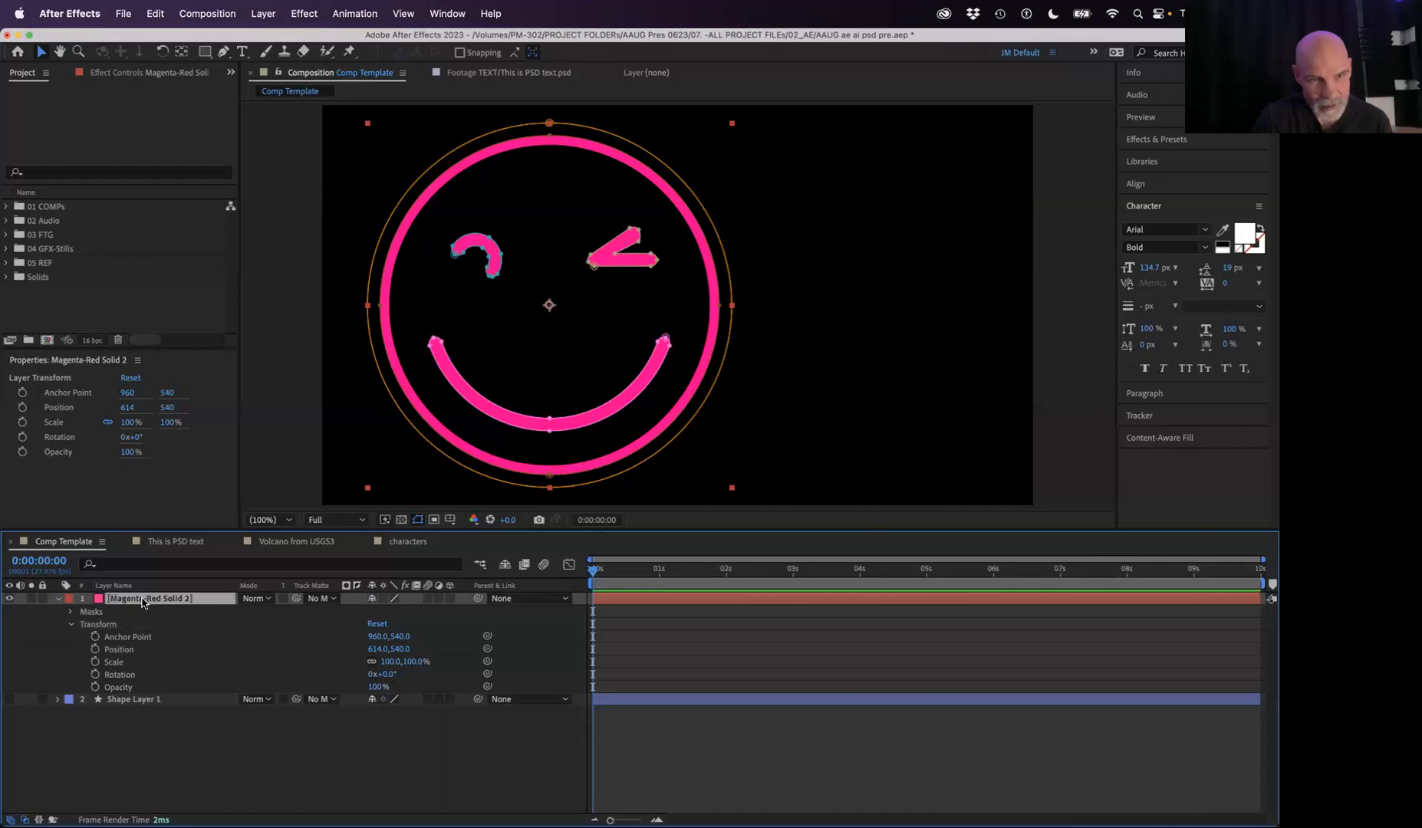
pyautogui.press('p')
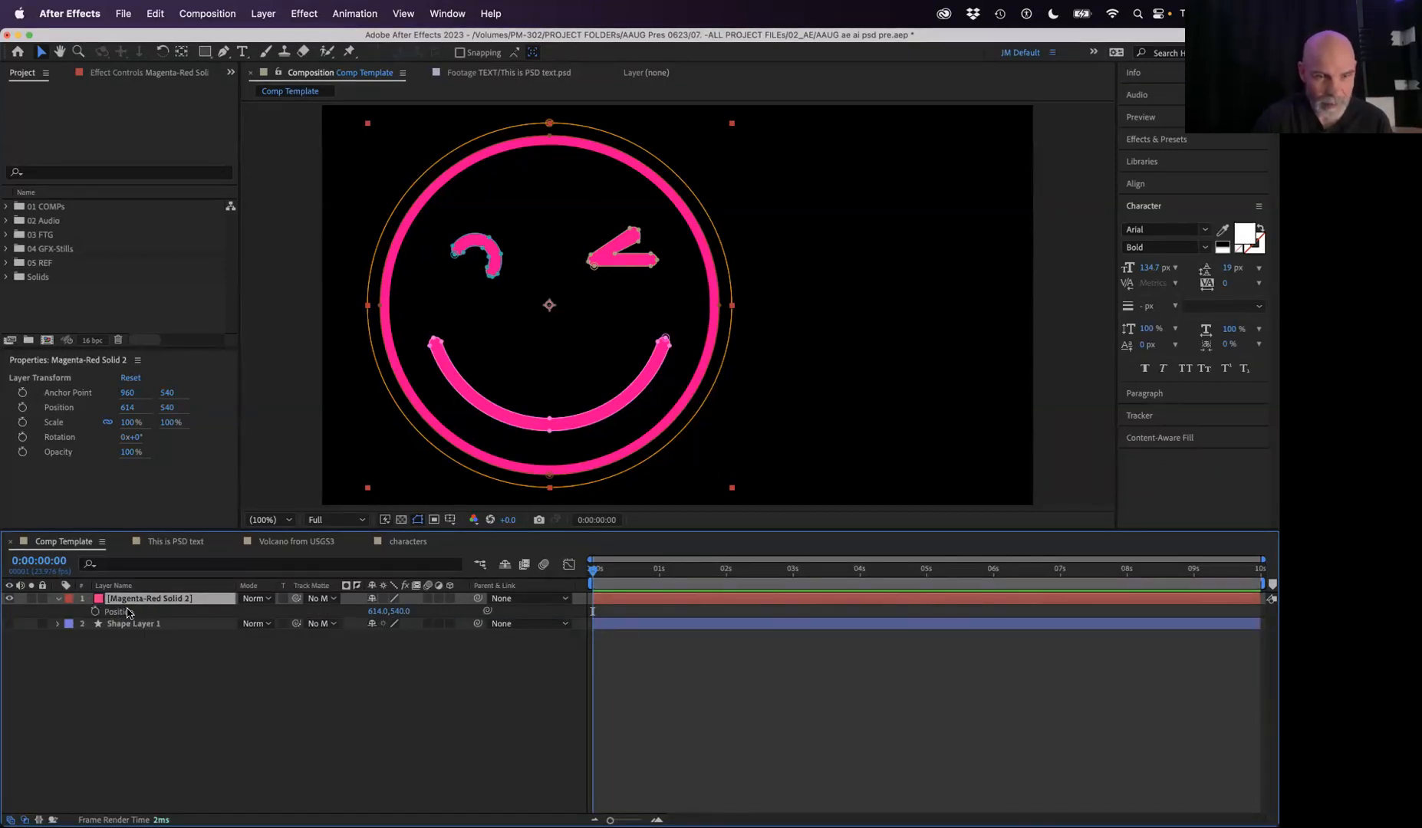
pyautogui.press('s')
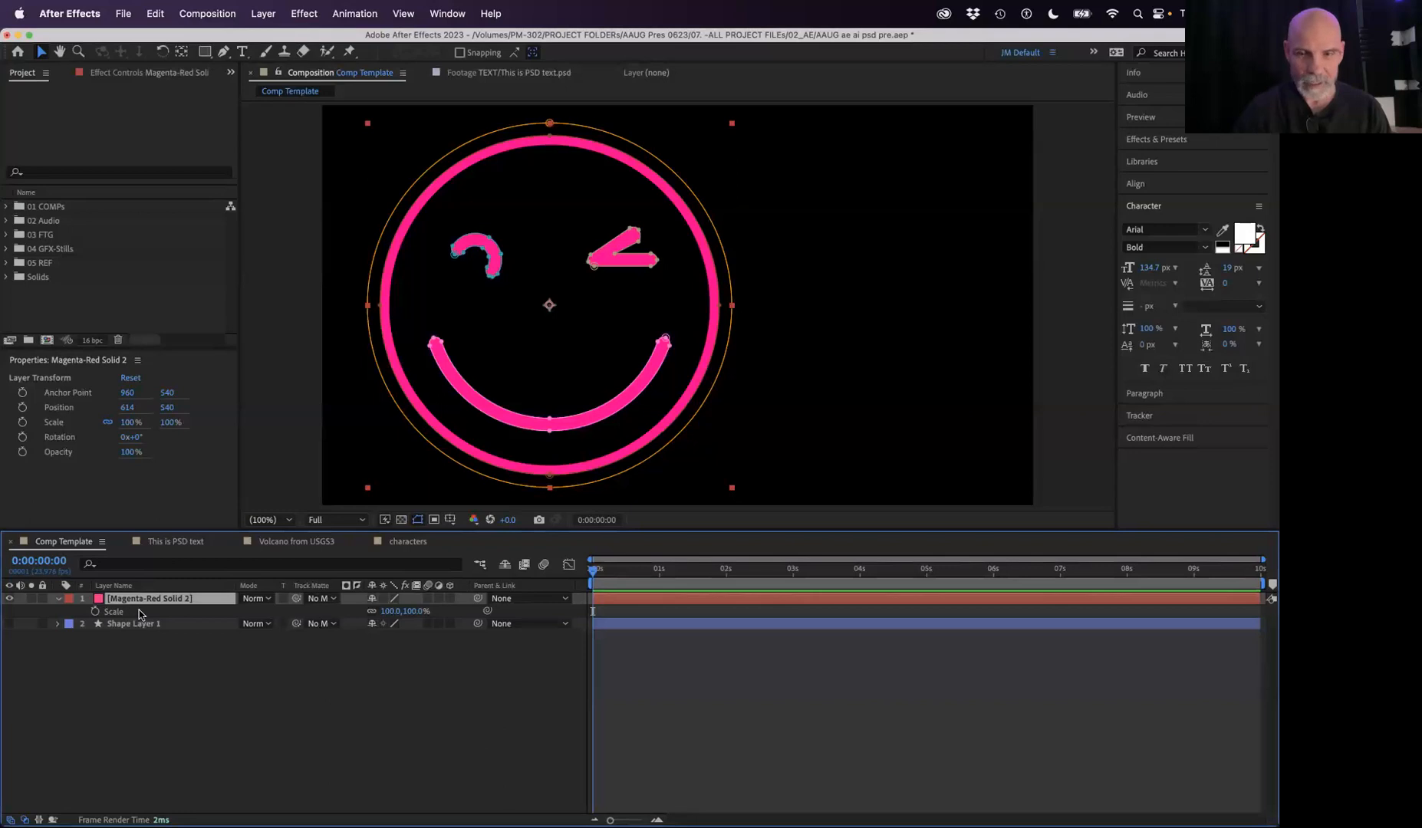
pyautogui.hotkey('shift', 'p')
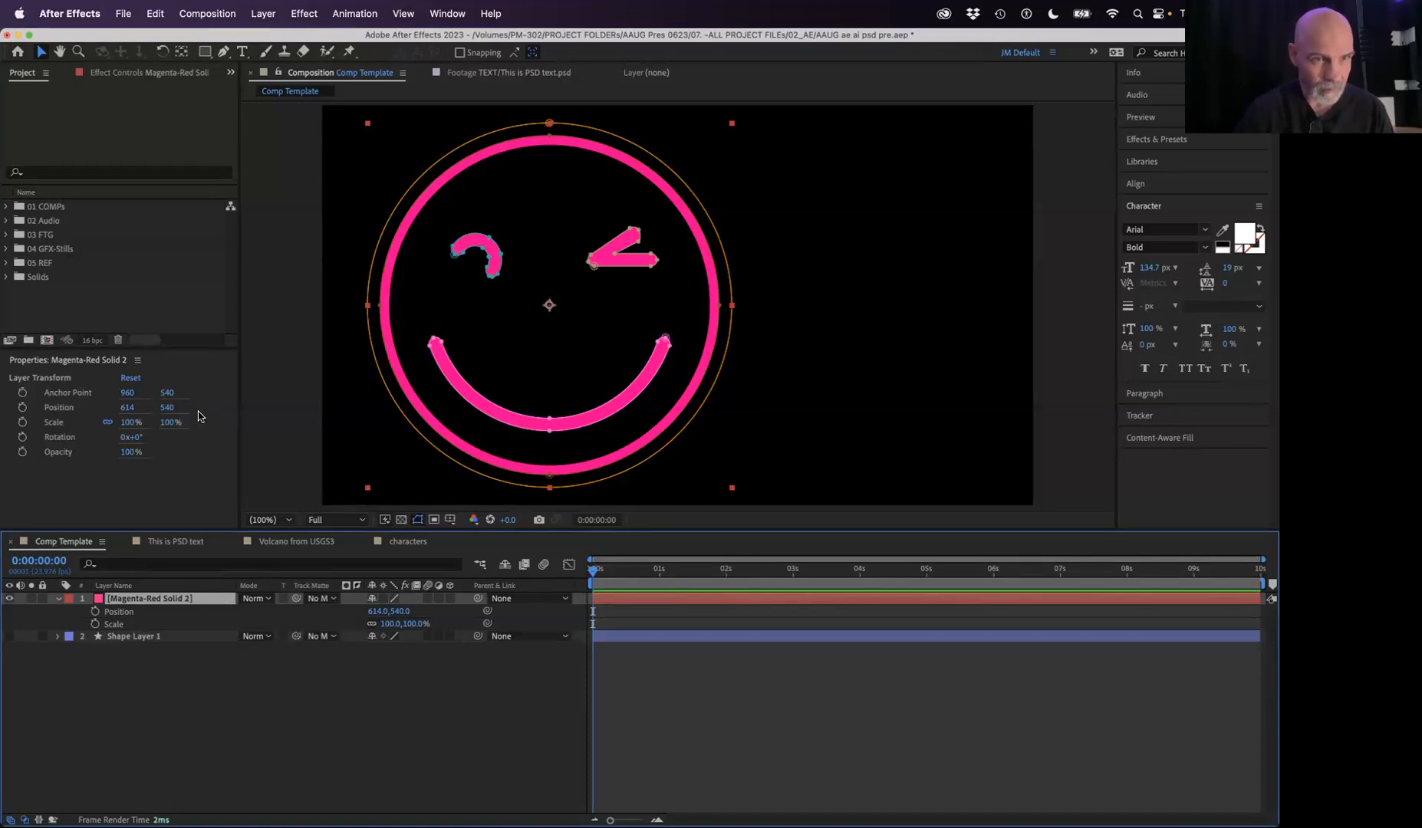
# Step: Set the magenta solid's rotation to -1° and deselect all layers
pyautogui.moveTo(134, 444)
pyautogui.mouseDown()
pyautogui.moveTo(192, 441)
pyautogui.moveTo(141, 448)
pyautogui.mouseUp()
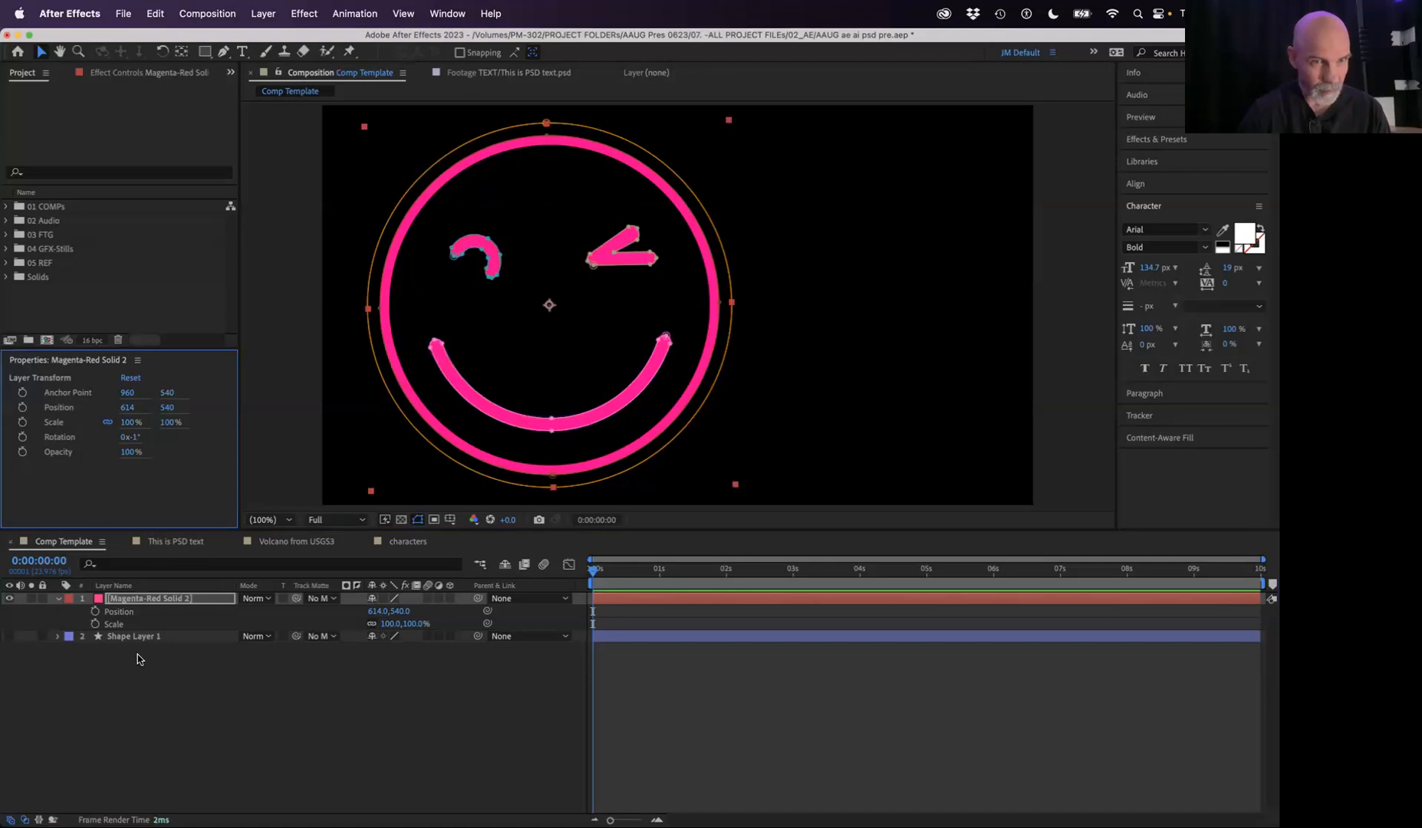
pyautogui.click(150, 636)
pyautogui.click(152, 600)
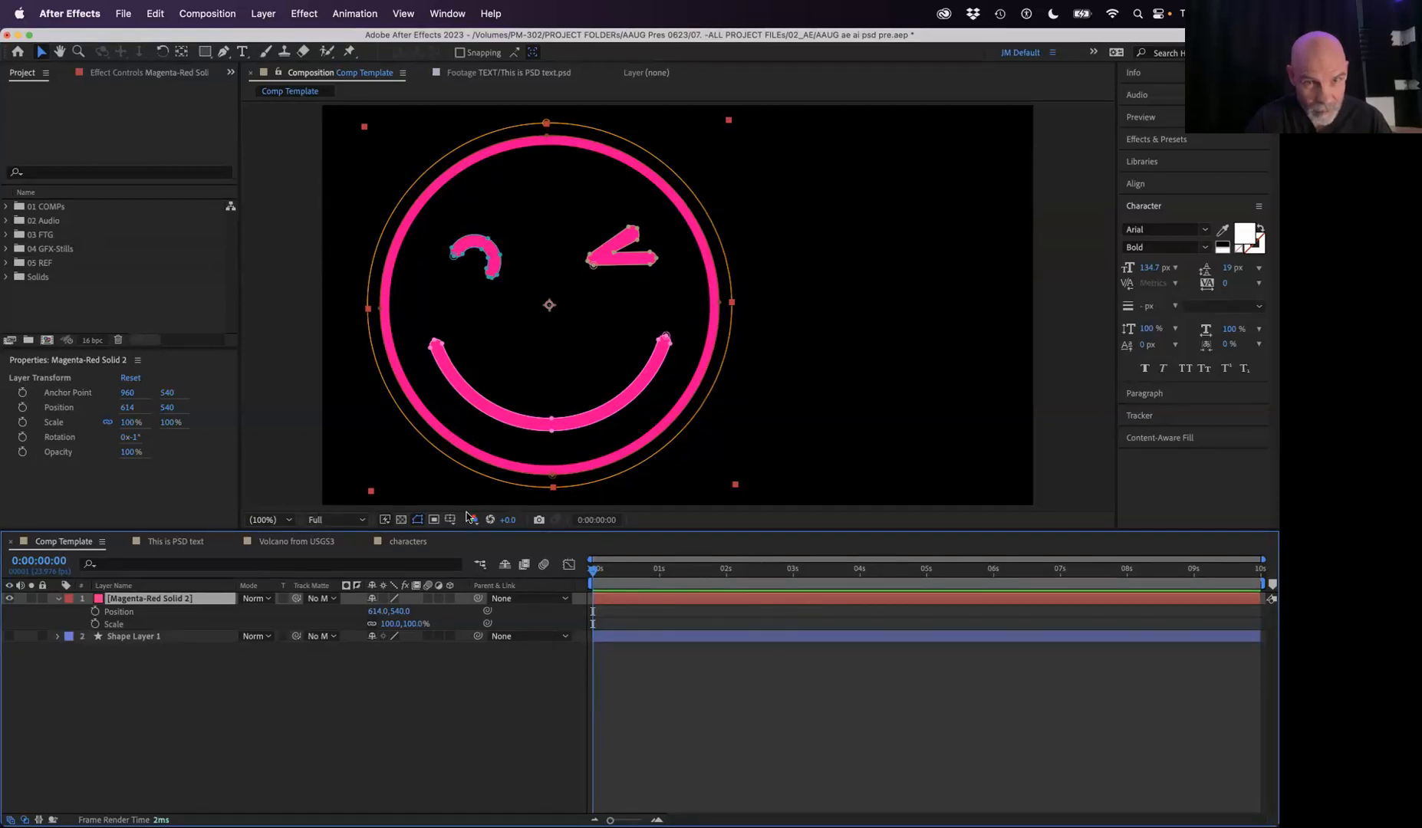
pyautogui.click(1029, 509)
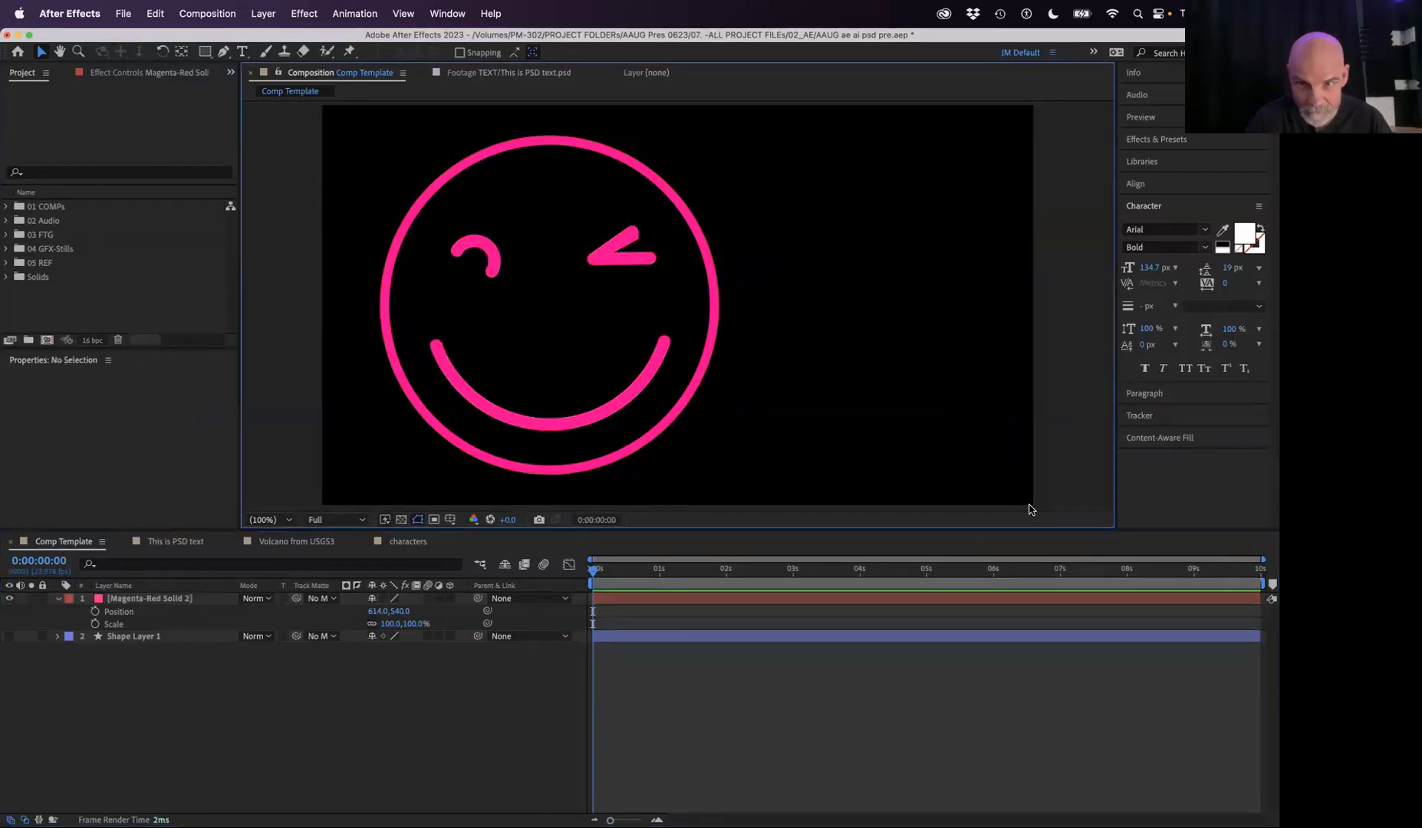
pyautogui.click(559, 589)
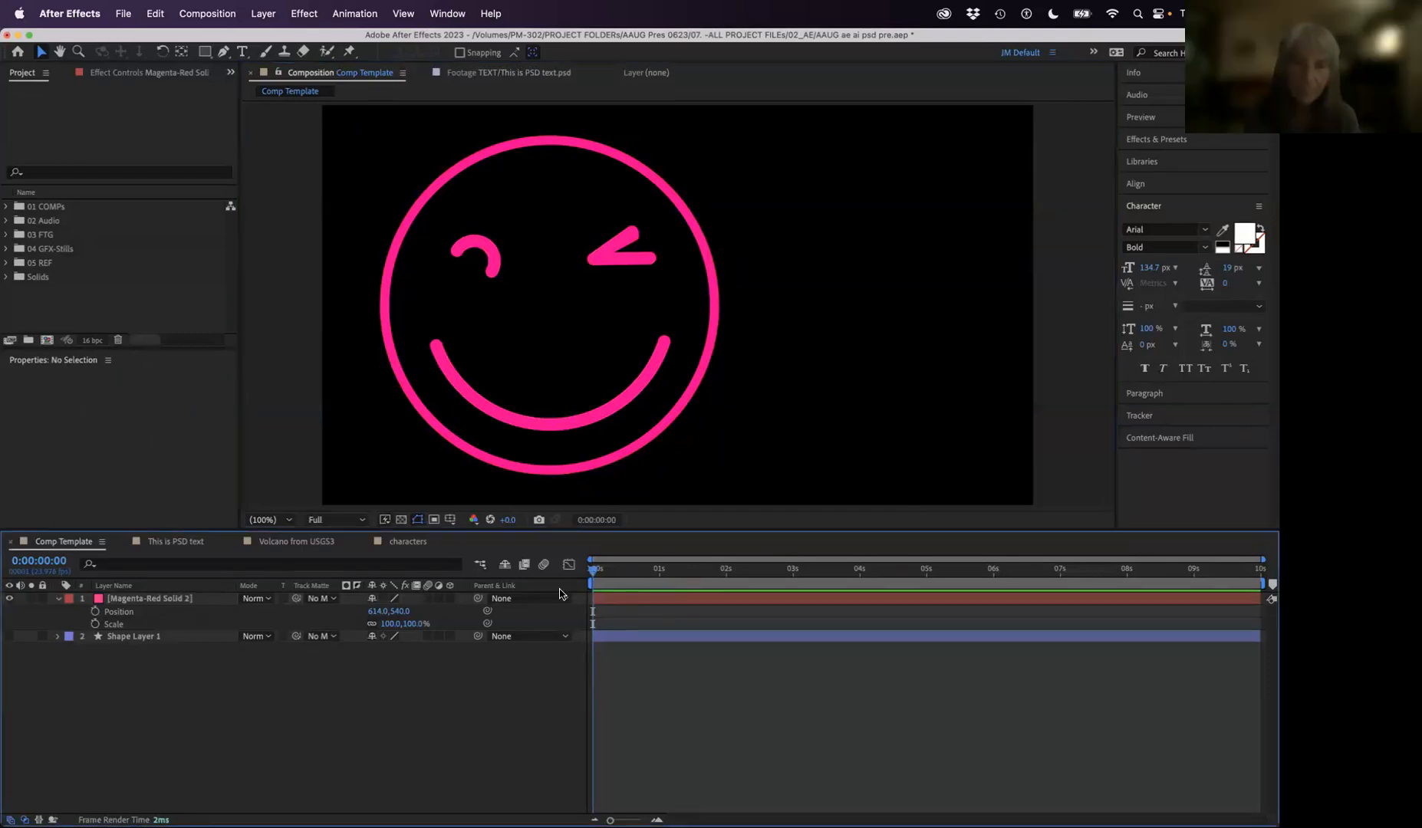
# Step: Reset the magenta solid's Position to its default of 960, 540 and briefly preview the composition
pyautogui.rightClick(124, 612)
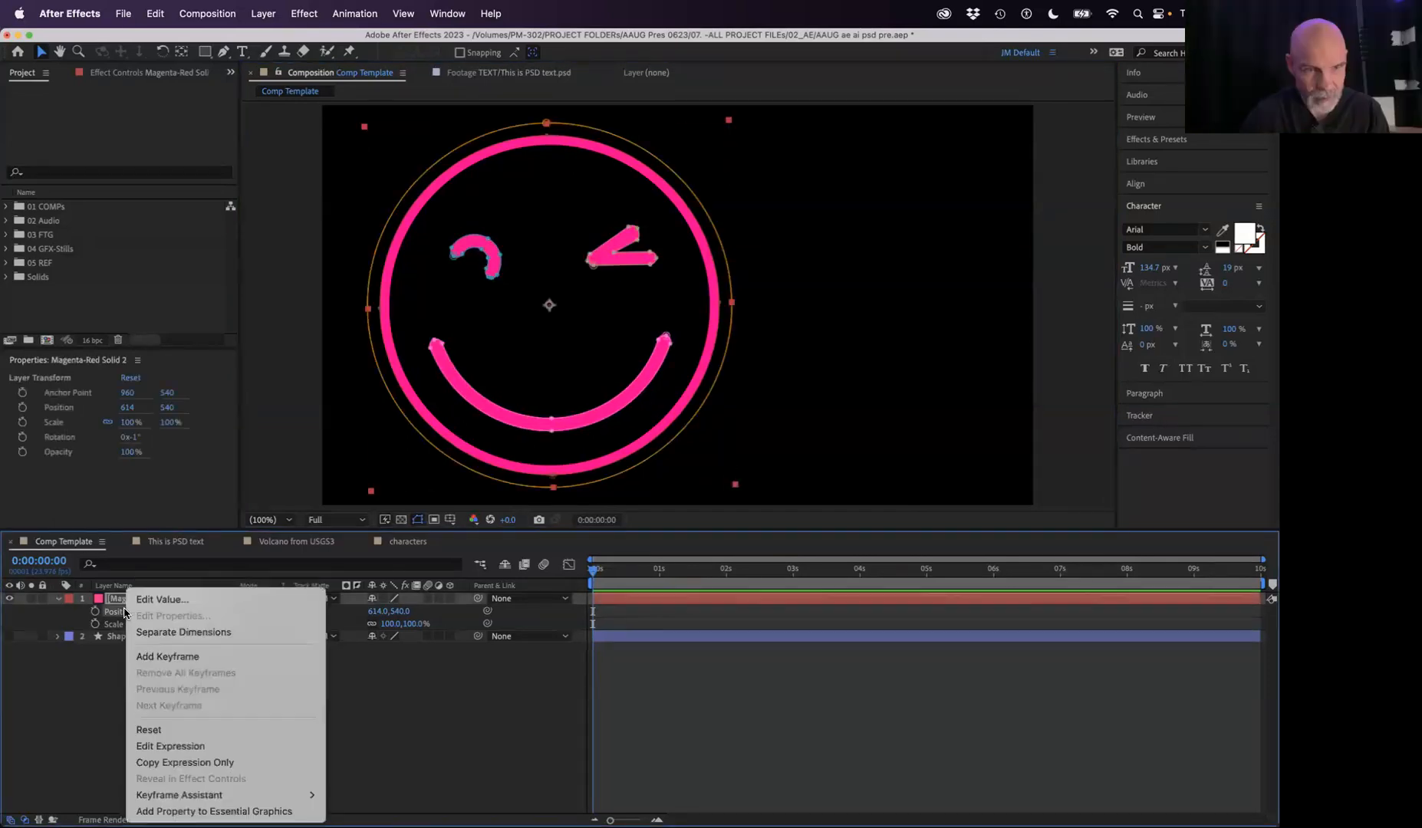
pyautogui.click(173, 729)
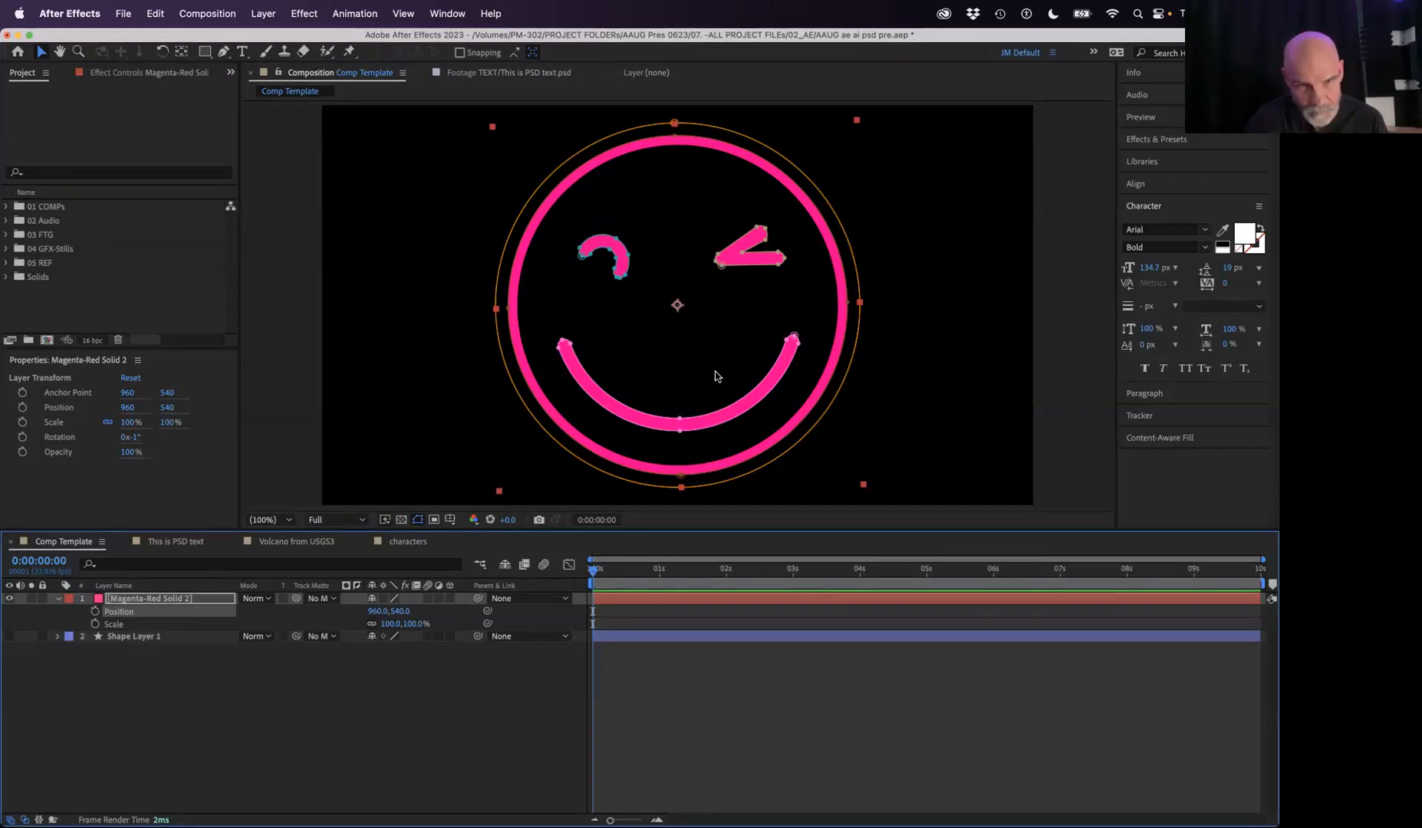
pyautogui.press('space')
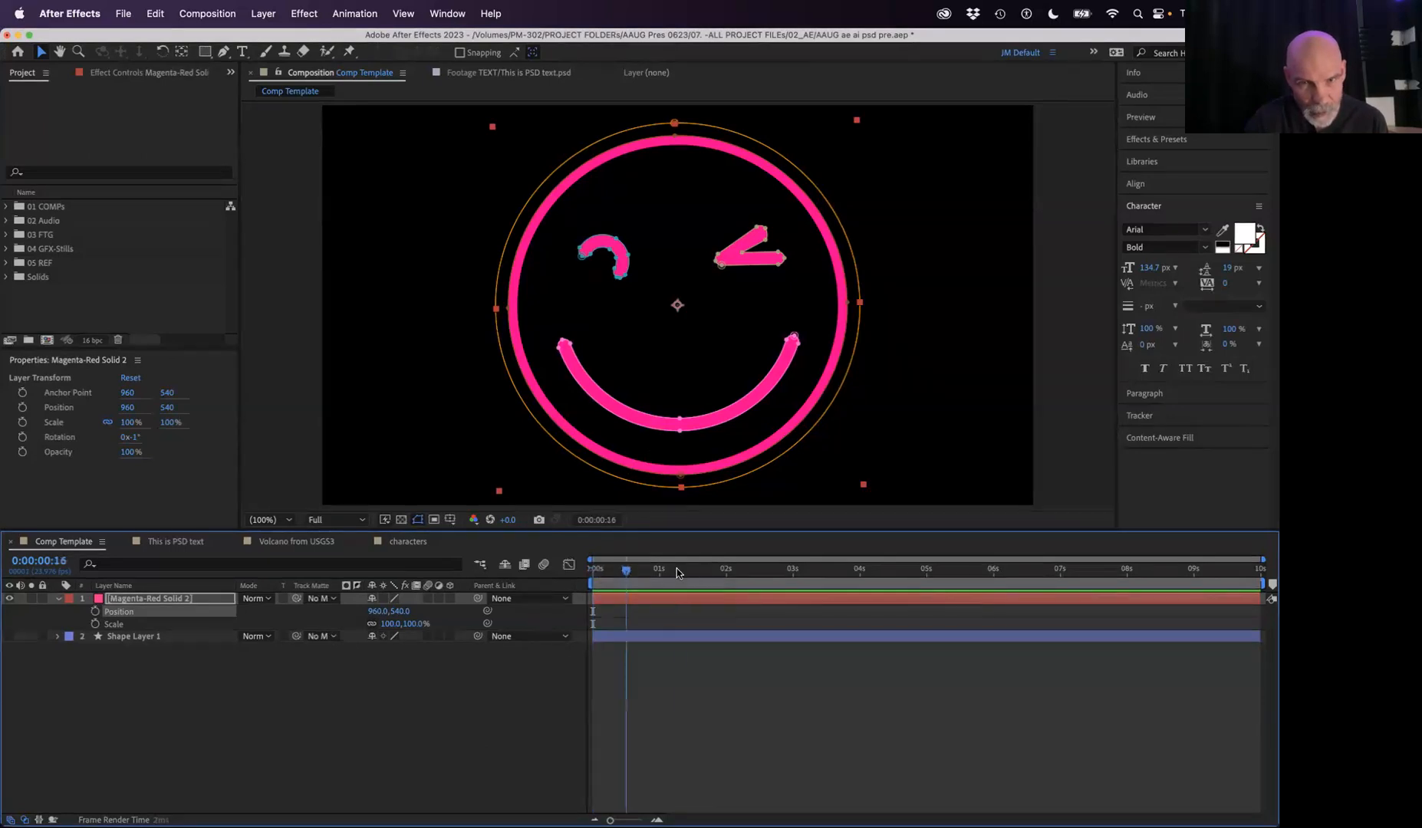
pyautogui.press('space')
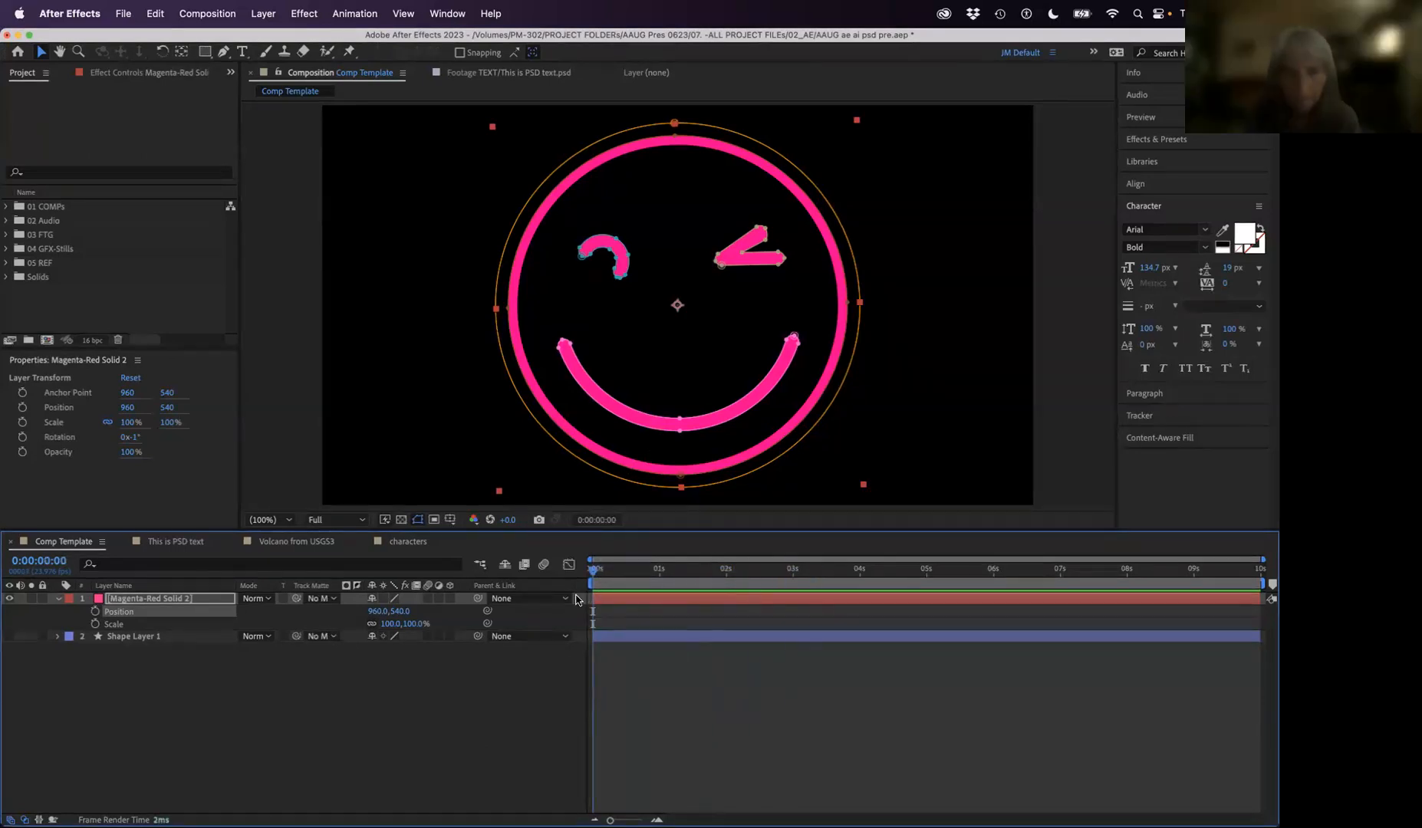
pyautogui.hotkey('ctrl', 'Right')
pyautogui.hotkey('ctrl', 'Right')
pyautogui.hotkey('ctrl', 'Right')
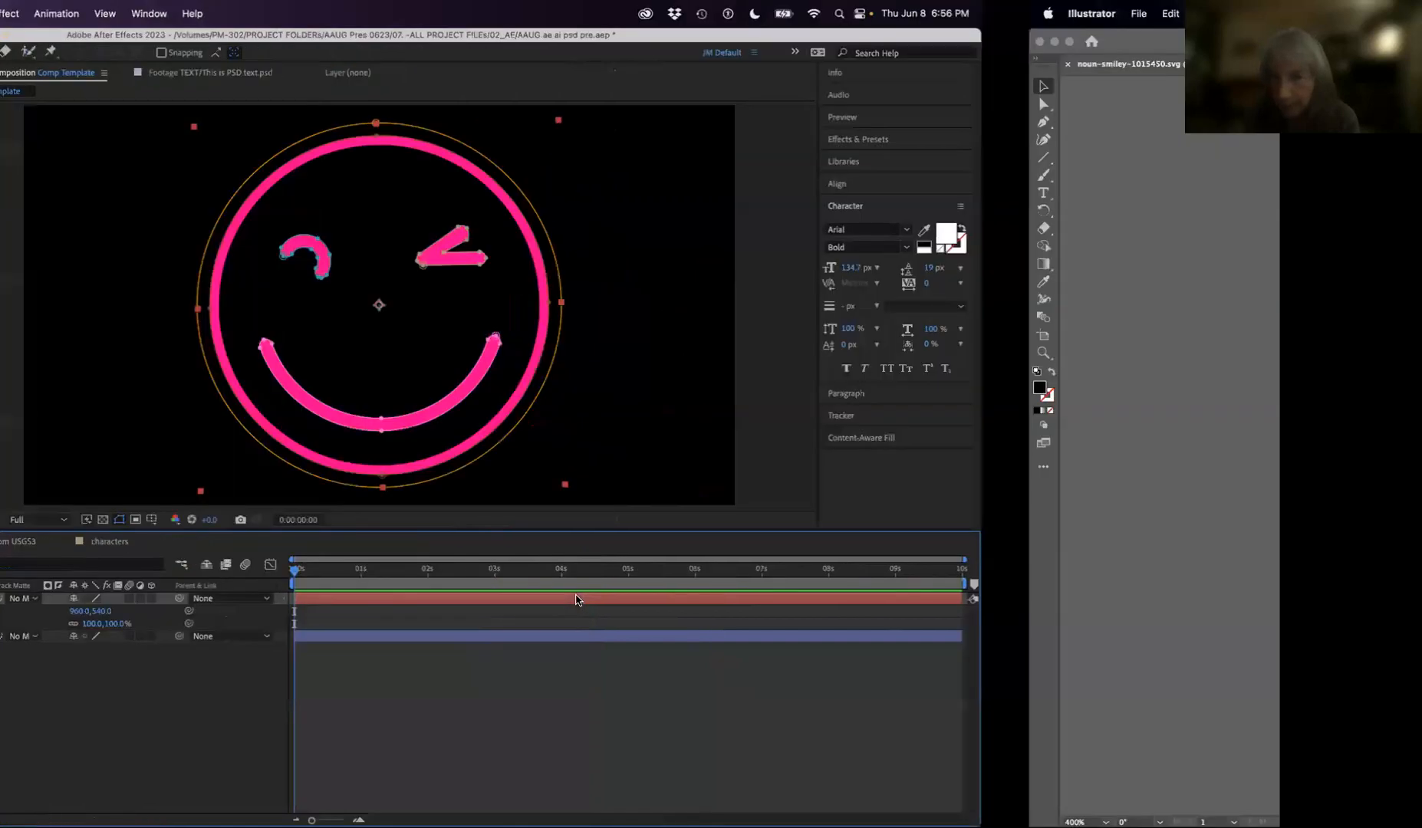
pyautogui.hotkey('ctrl', 'Left')
pyautogui.hotkey('ctrl', 'Left')
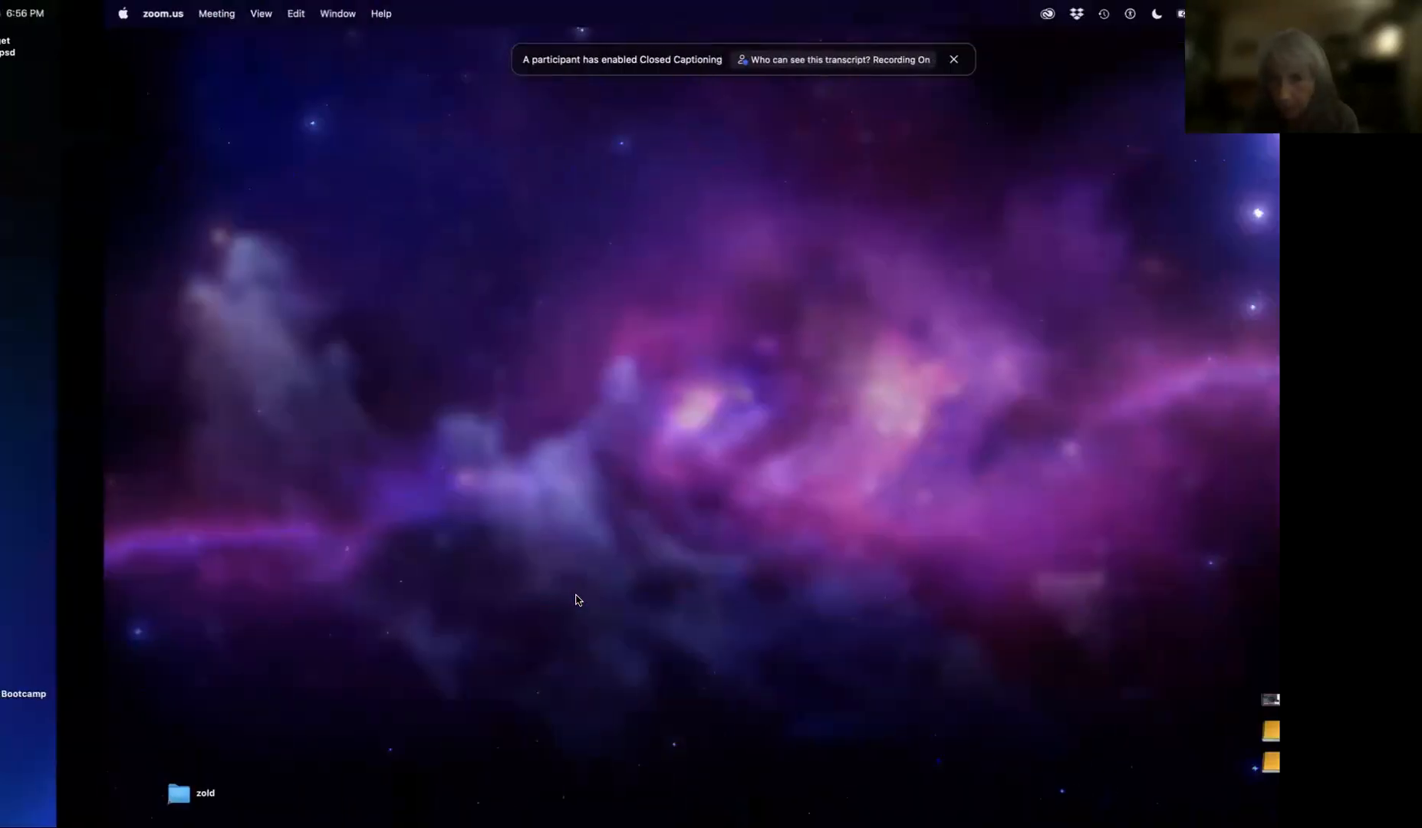
pyautogui.hotkey('ctrl', 'Left')
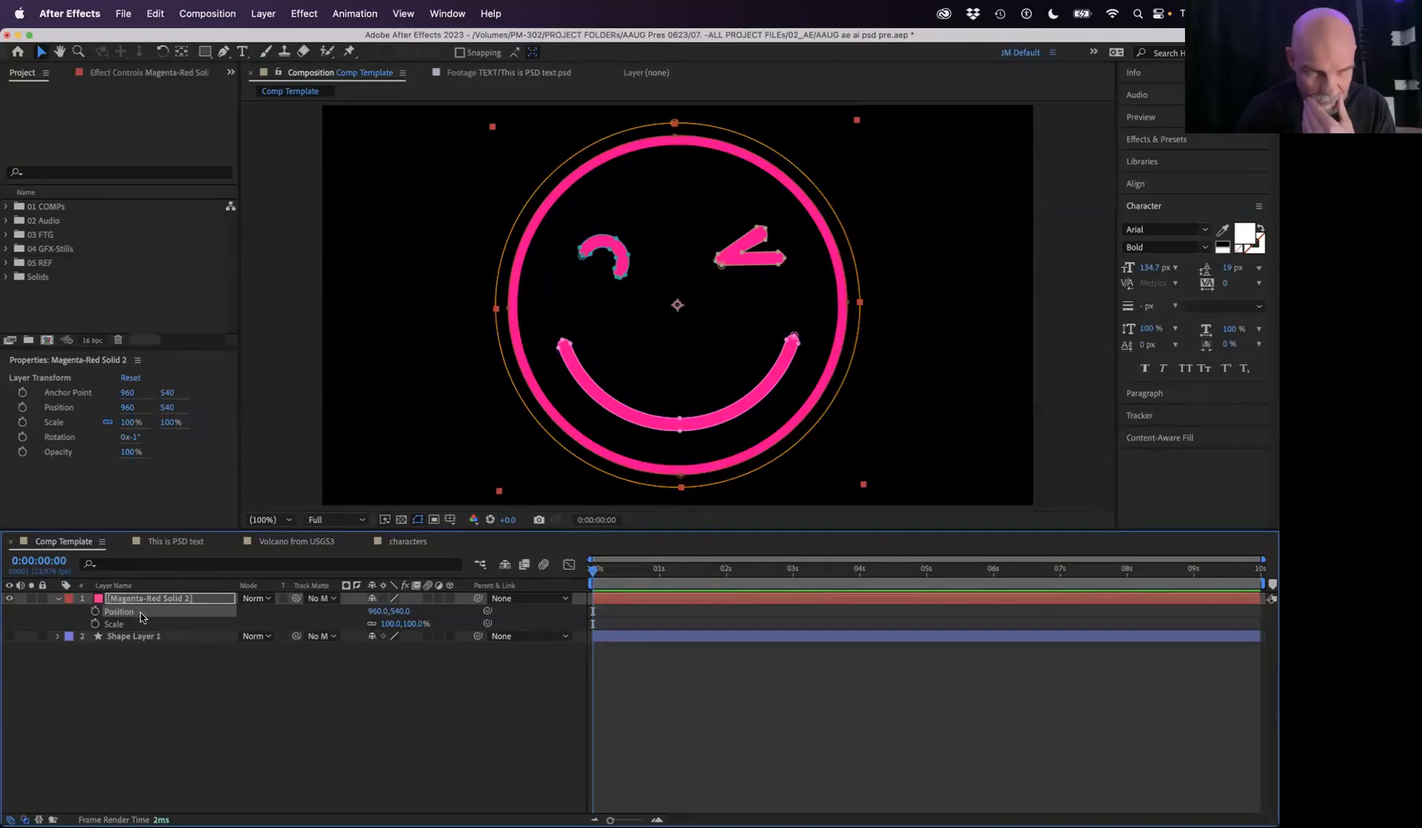
# Step: Duplicate Shape Layer 1 seven times
pyautogui.click(160, 636)
pyautogui.hotkey('ctrl', 'd')
pyautogui.hotkey('ctrl', 'd')
pyautogui.hotkey('ctrl', 'd')
pyautogui.hotkey('ctrl', 'd')
pyautogui.hotkey('ctrl', 'd')
pyautogui.hotkey('ctrl', 'd')
pyautogui.hotkey('ctrl', 'd')
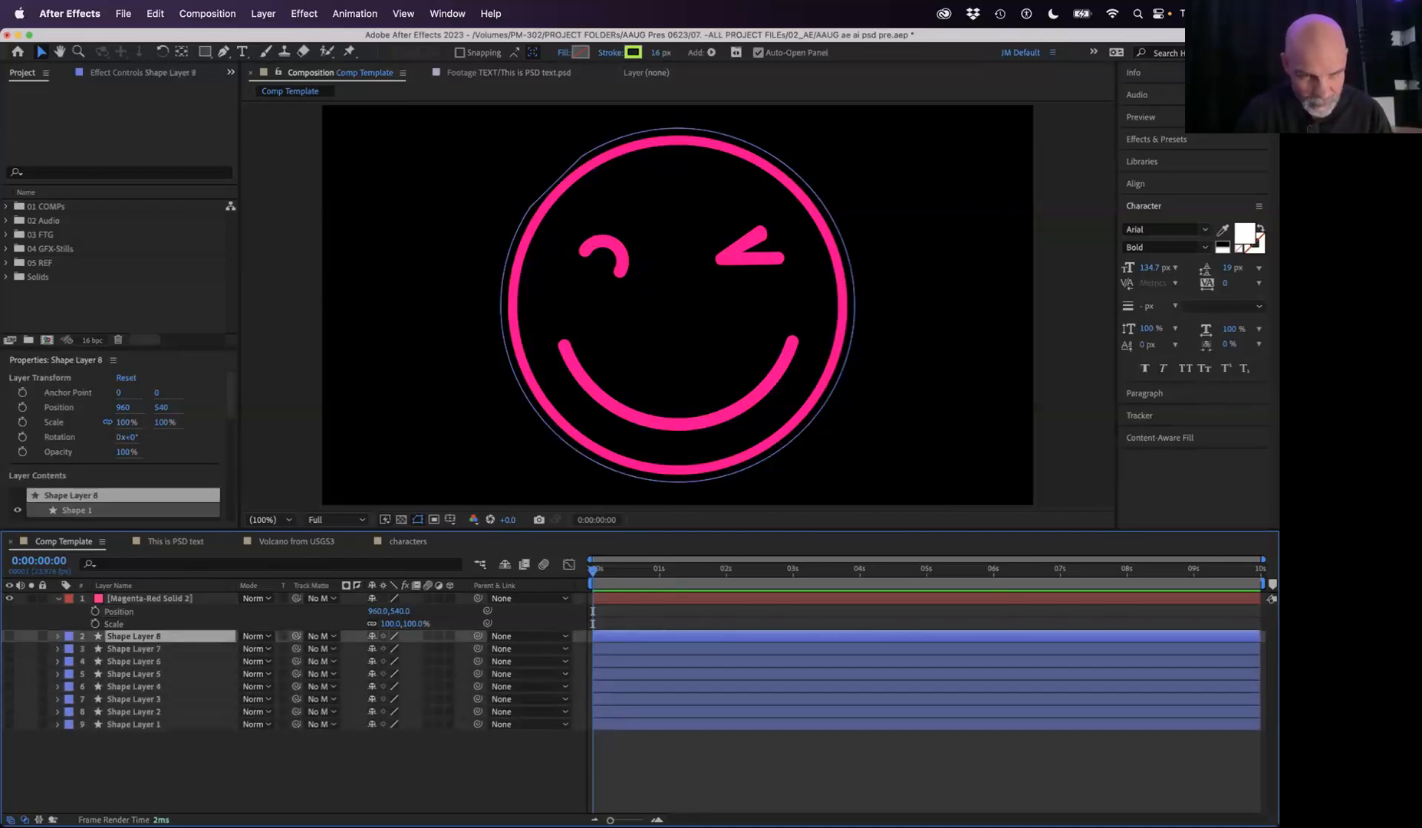
# Step: Mark Shape Layers 5 to 8 as shy, hide all shy layers and collapse the magenta solid's properties
pyautogui.click(322, 761)
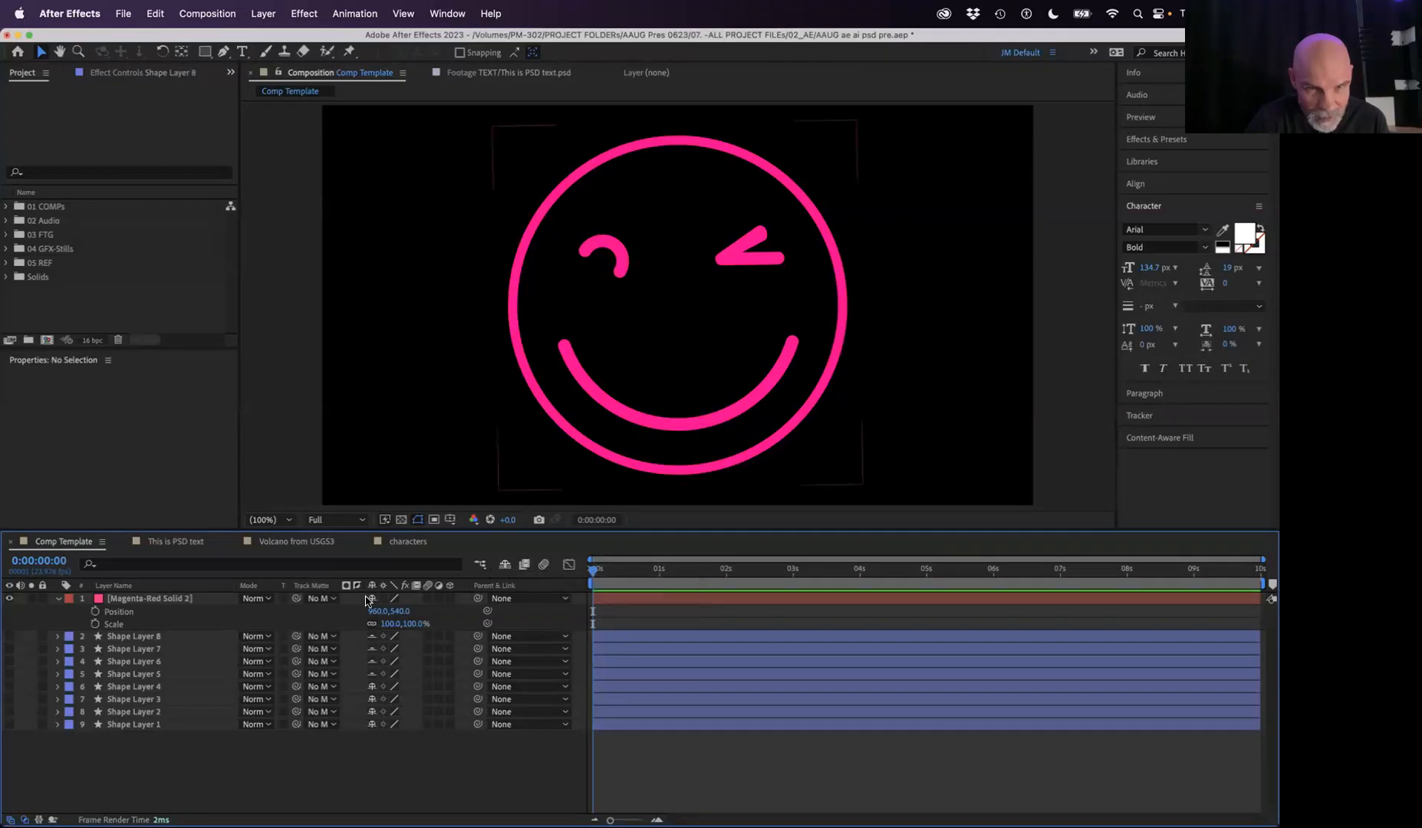
pyautogui.click(505, 565)
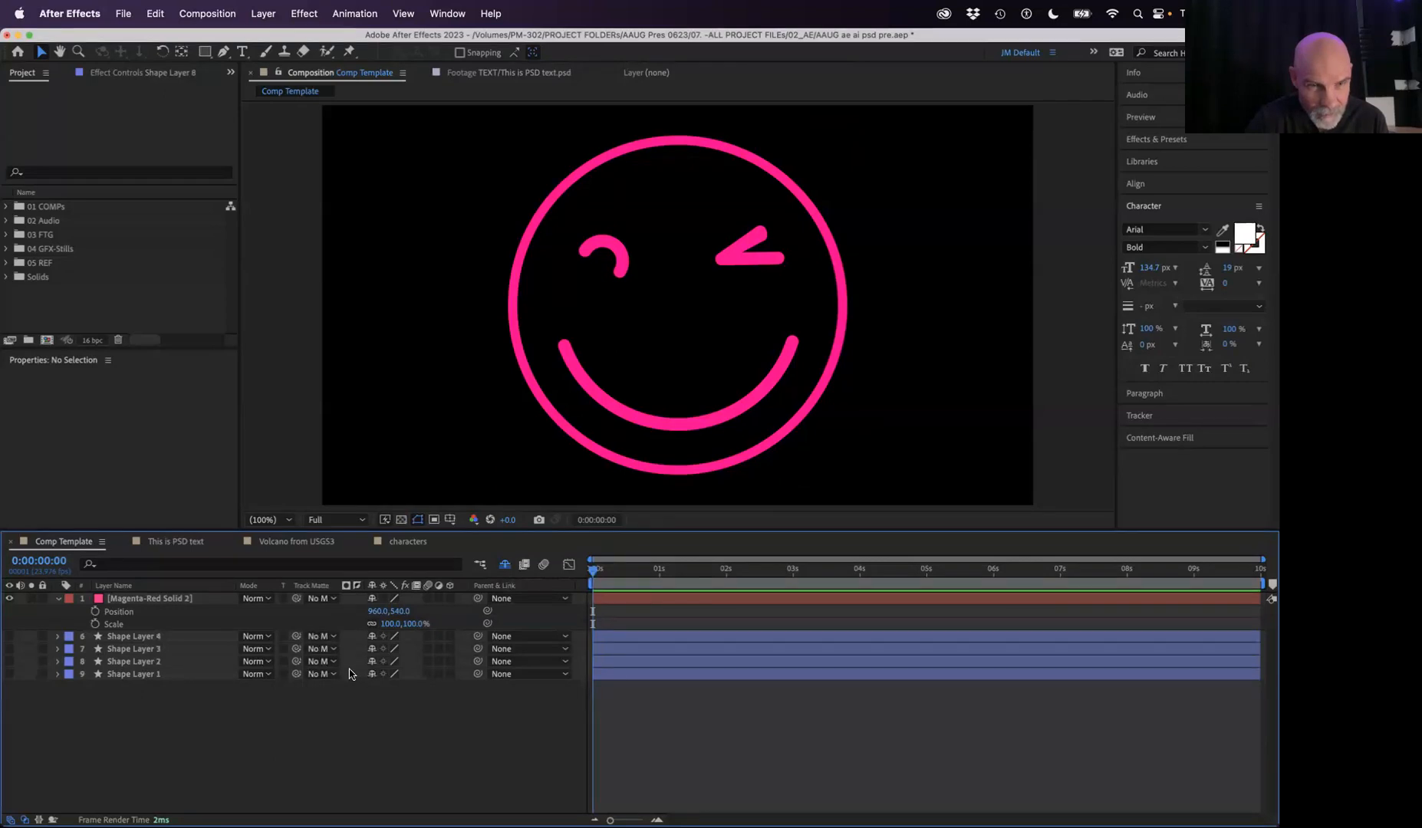
pyautogui.click(58, 599)
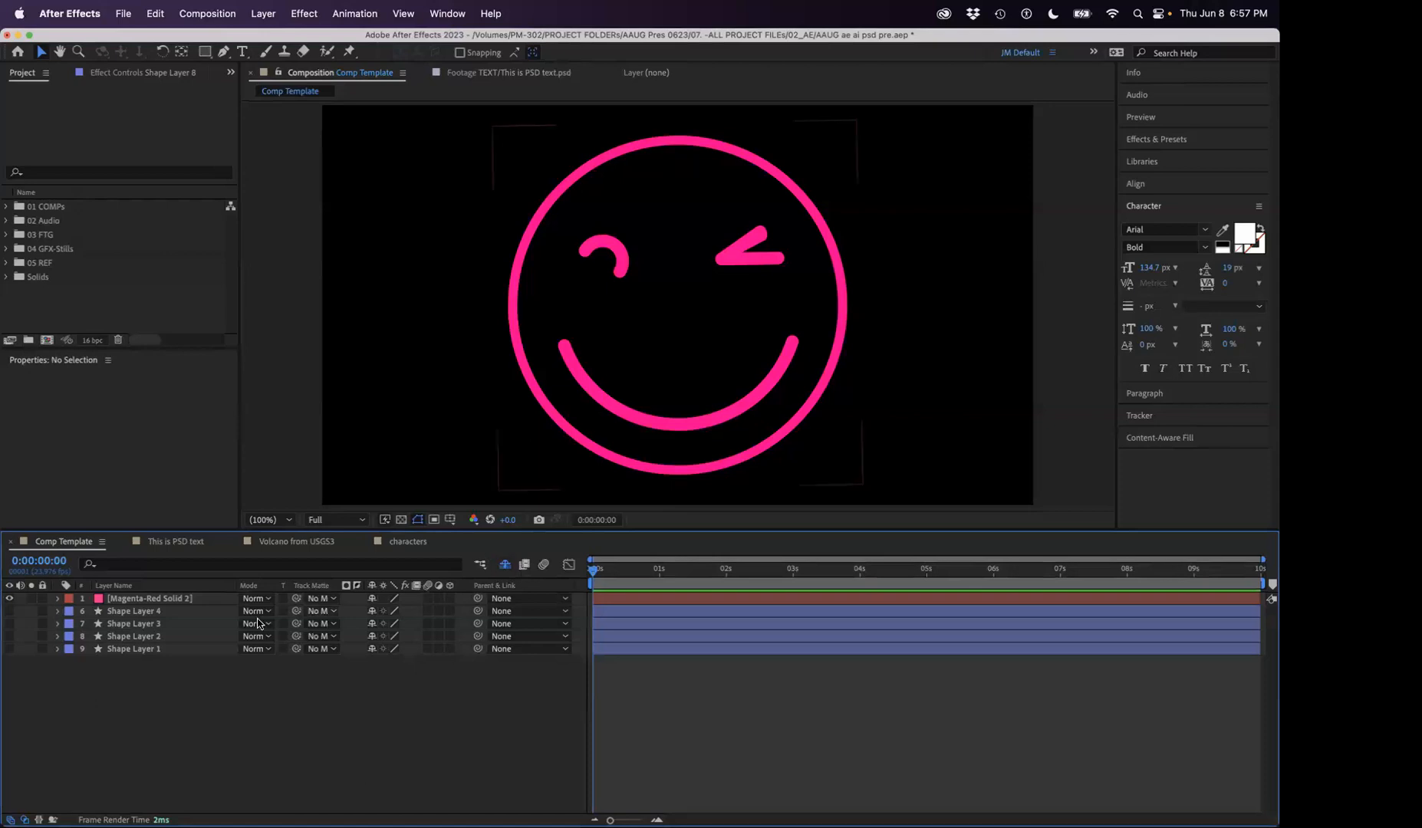
# Step: Switch the hiding of shy layers off and on several times to compare the layer list
pyautogui.click(506, 567)
pyautogui.click(506, 567)
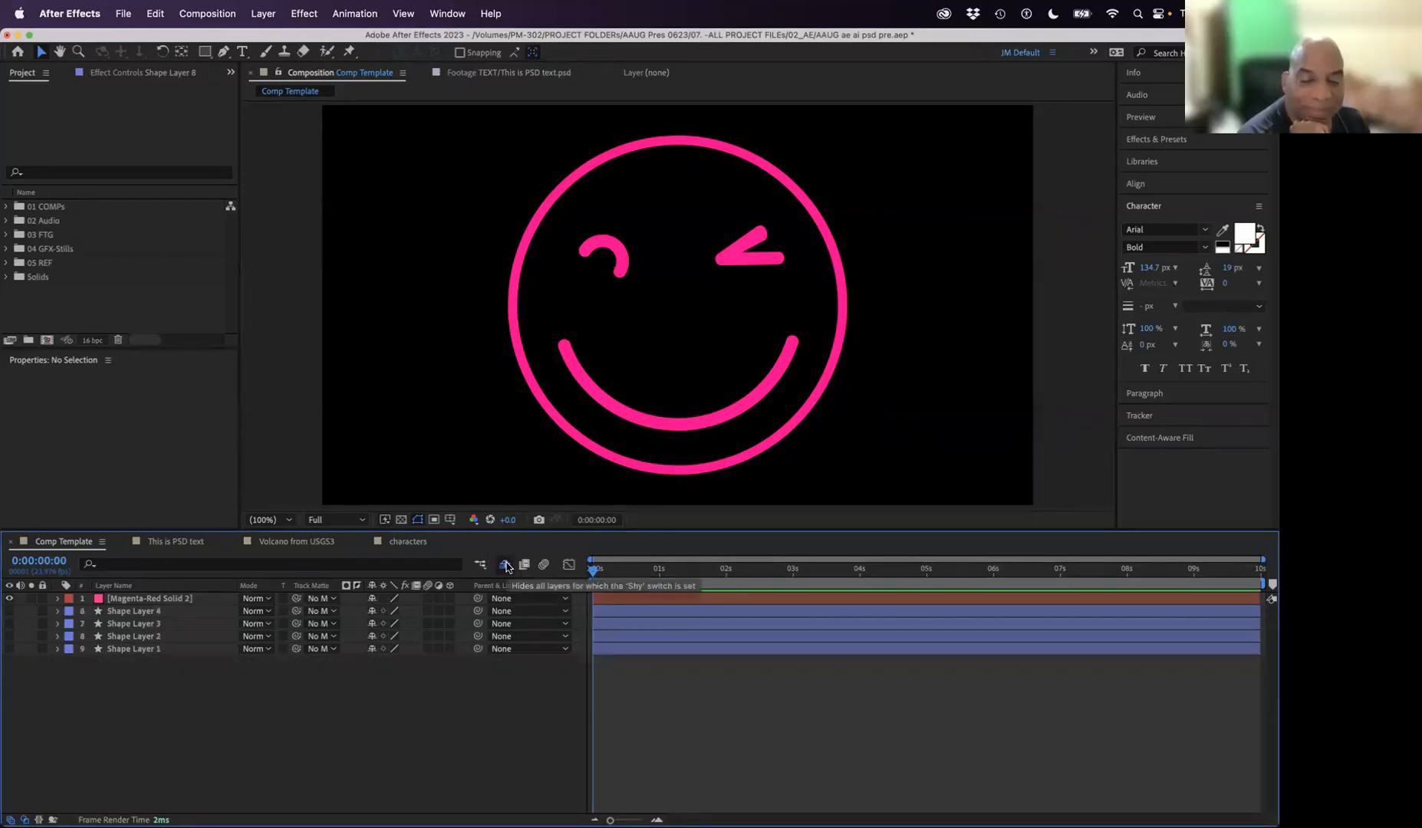
pyautogui.click(507, 567)
pyautogui.click(506, 567)
pyautogui.click(506, 567)
pyautogui.click(506, 567)
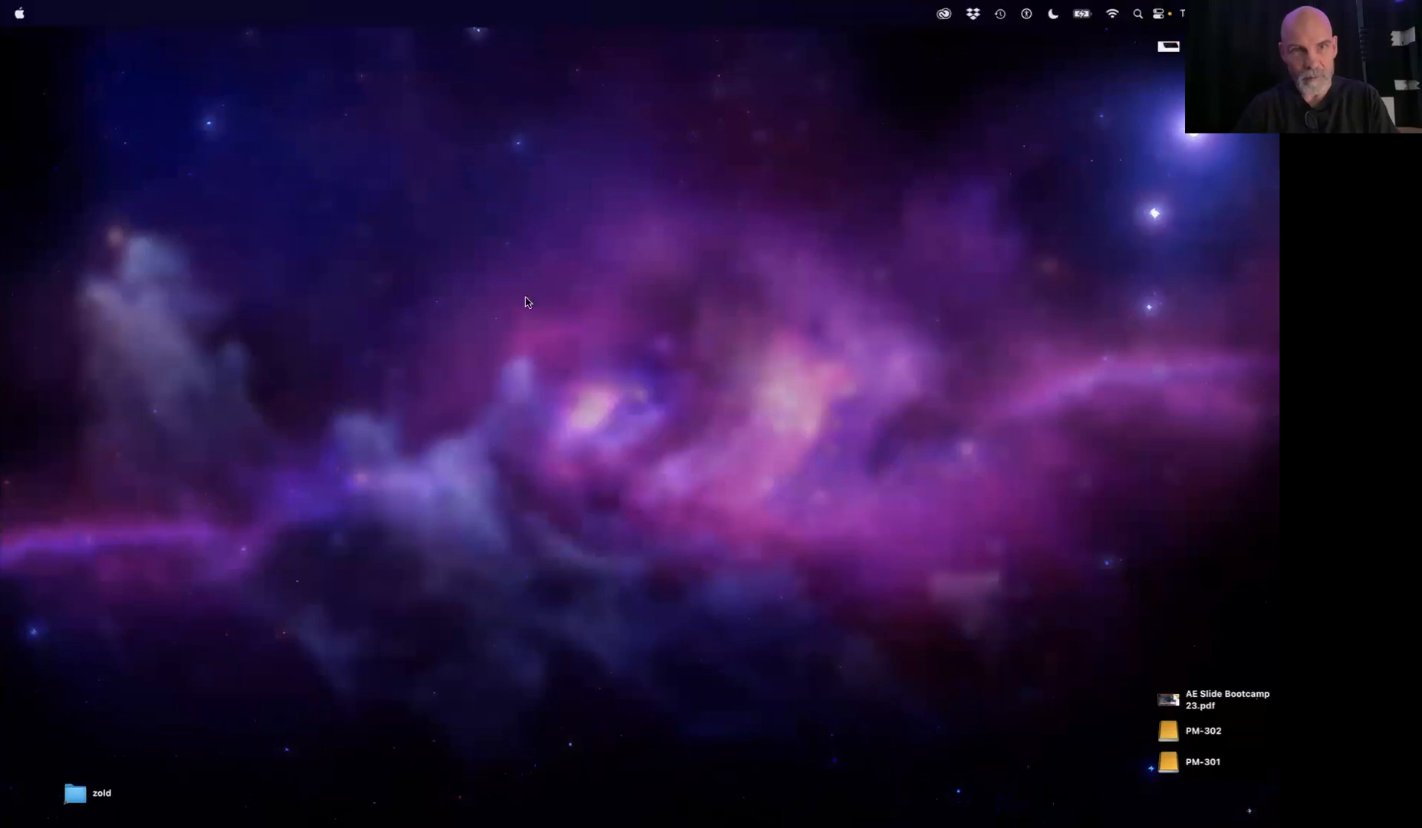
# Step: Switch to Finder, open the PM-301 drive and search the Mac for "example"
pyautogui.doubleClick(1194, 762)
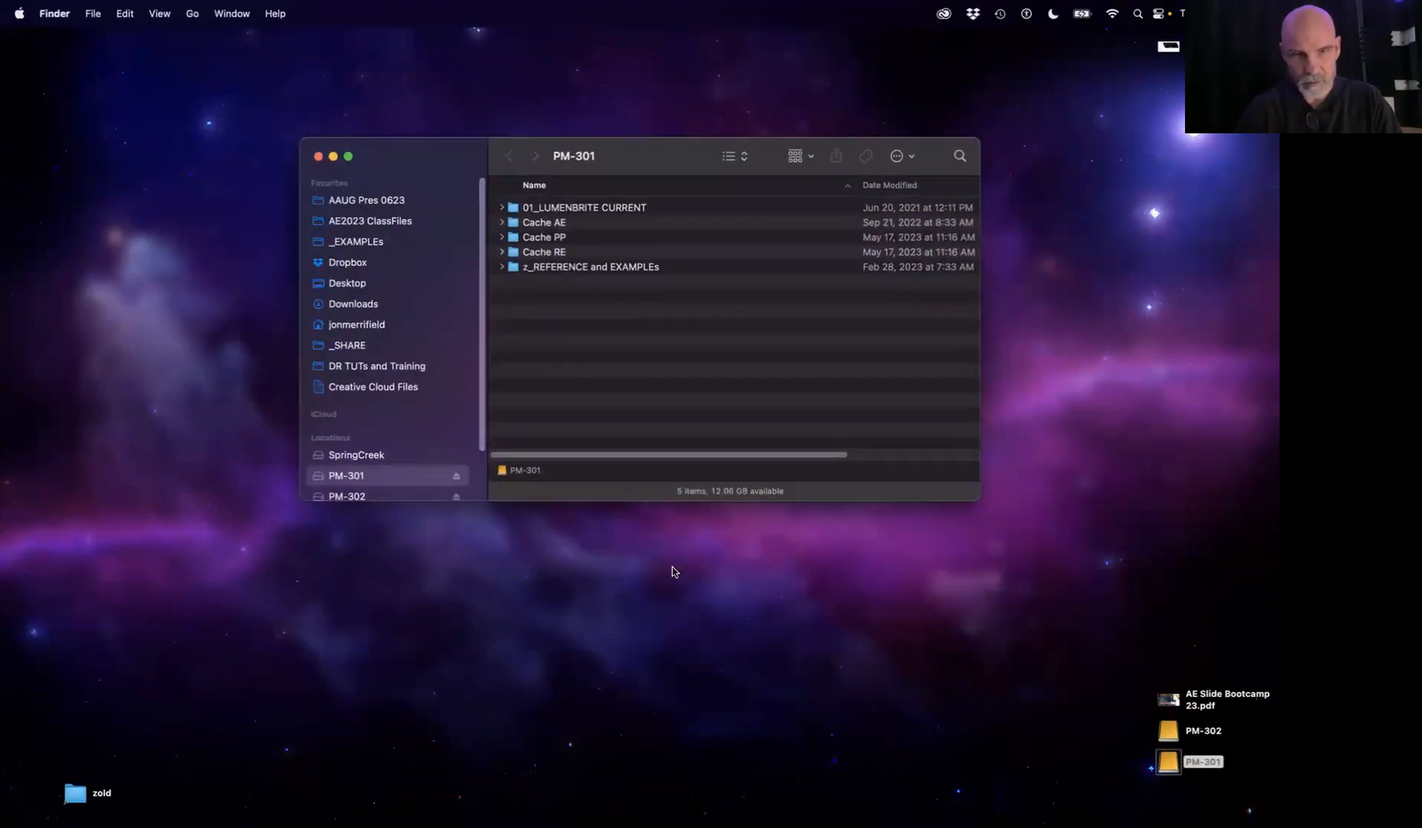
pyautogui.press('super+f')
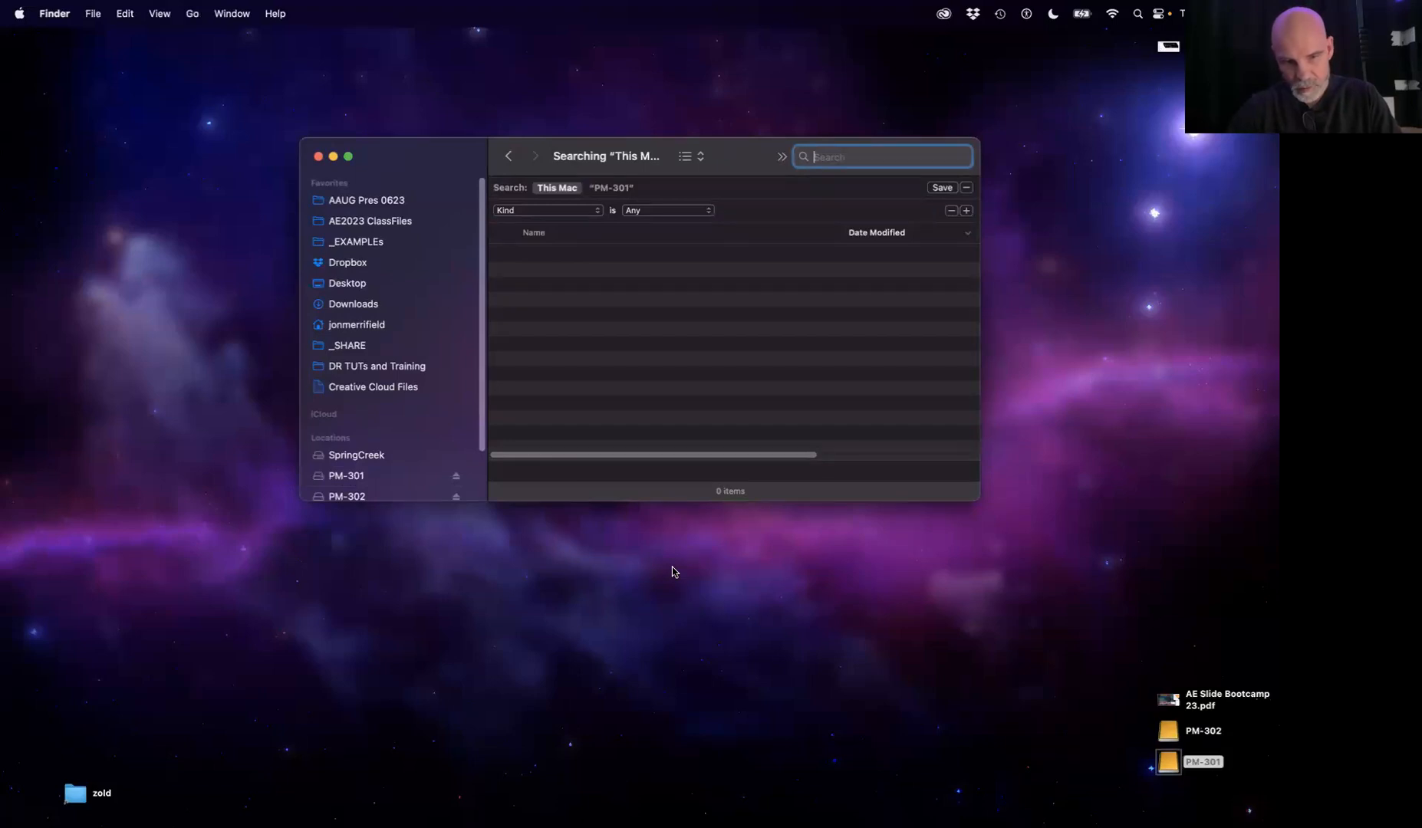
pyautogui.write('exa')
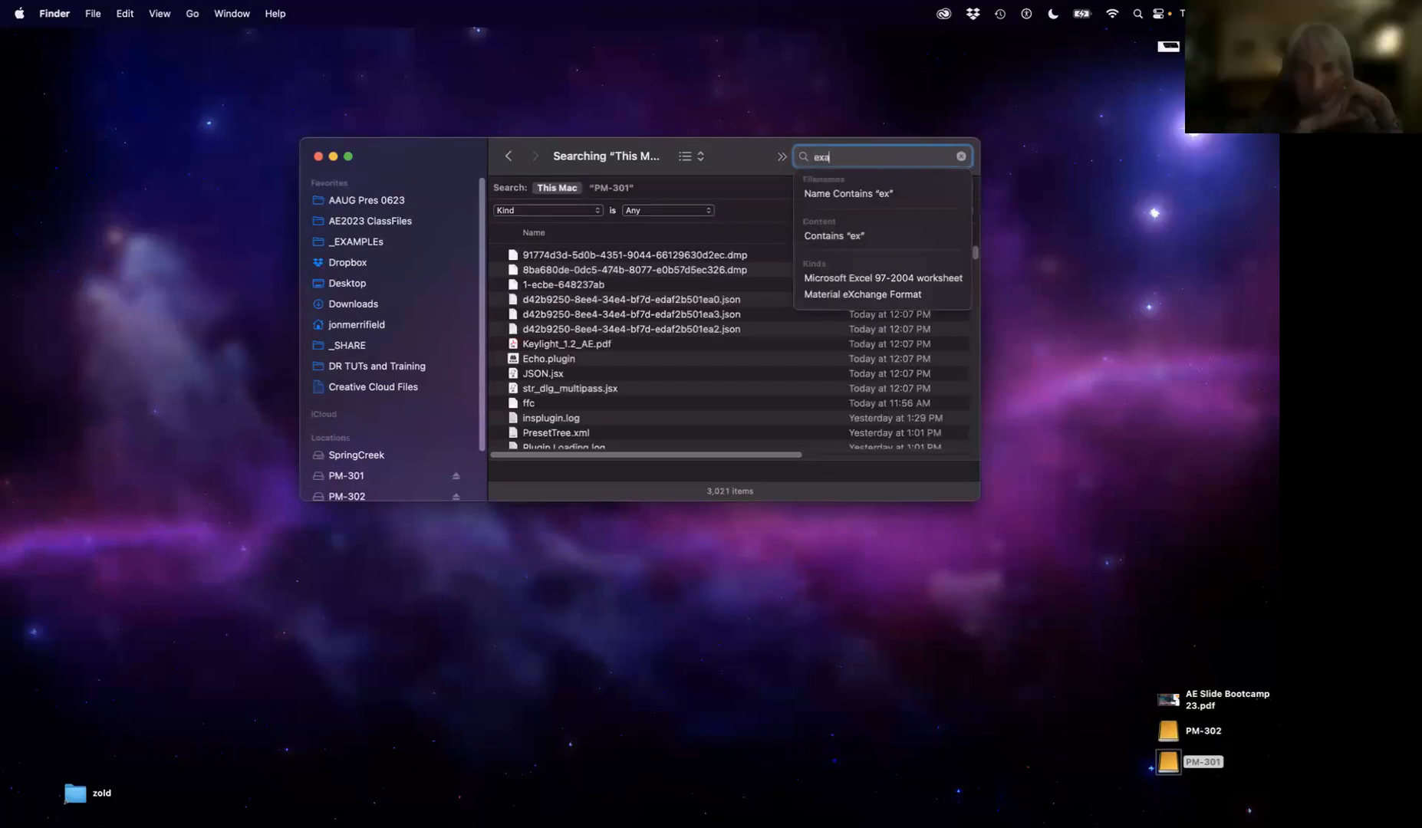
pyautogui.write('mple')
# Step: Open the _EXAMPLEs folder, check its AE subfolder and open the work samples folder
pyautogui.click(373, 242)
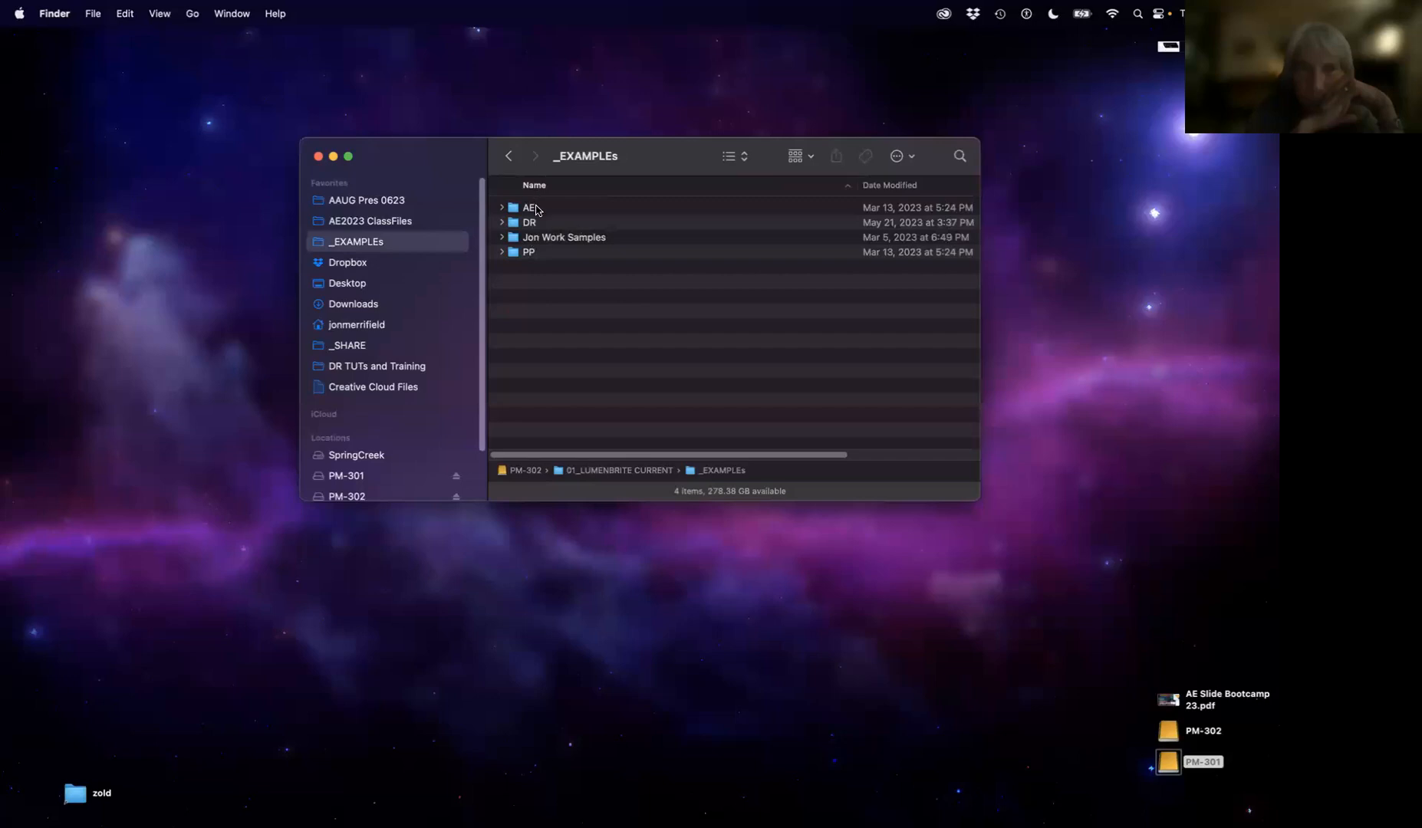
pyautogui.click(537, 210)
pyautogui.doubleClick(523, 212)
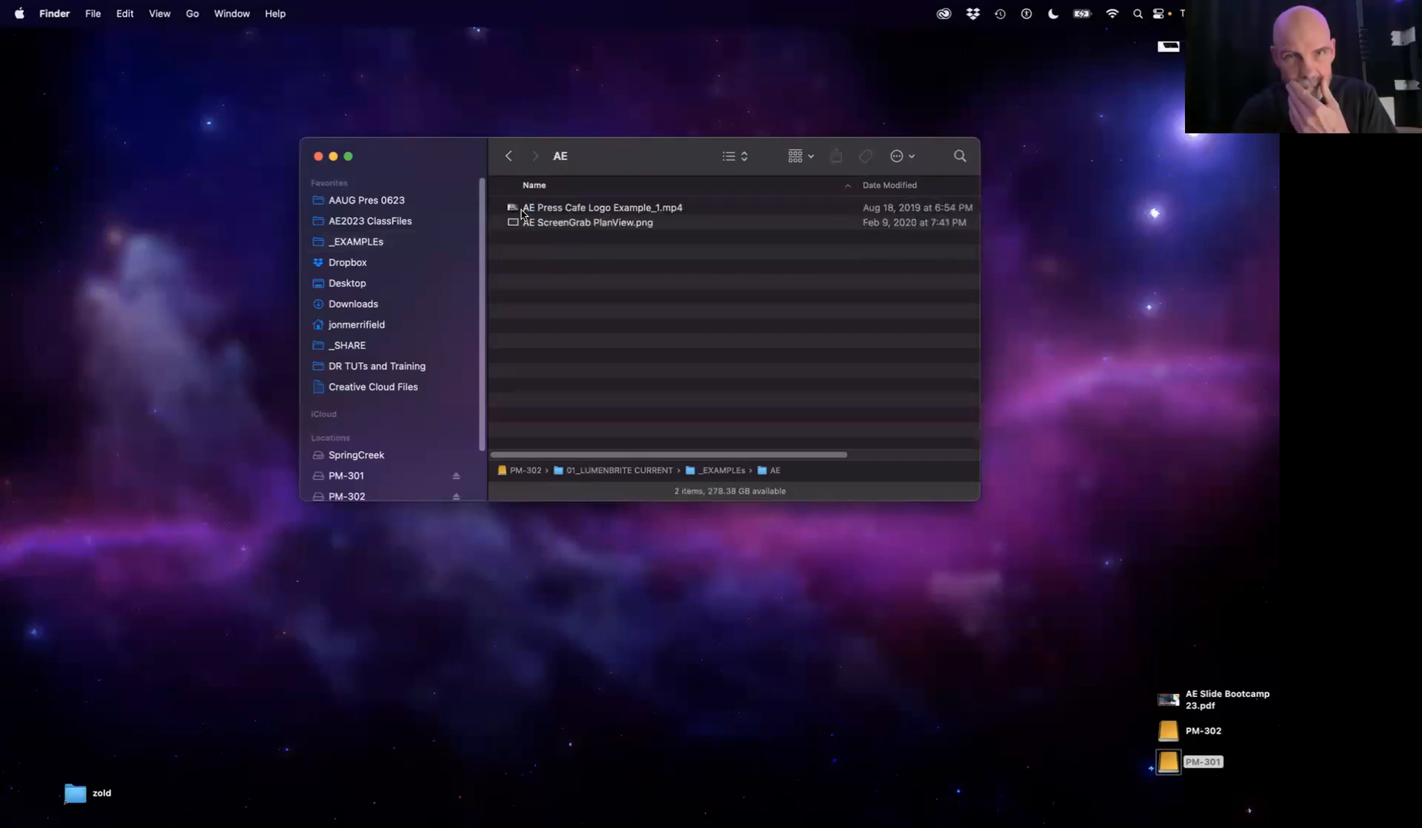
pyautogui.click(508, 156)
pyautogui.doubleClick(528, 234)
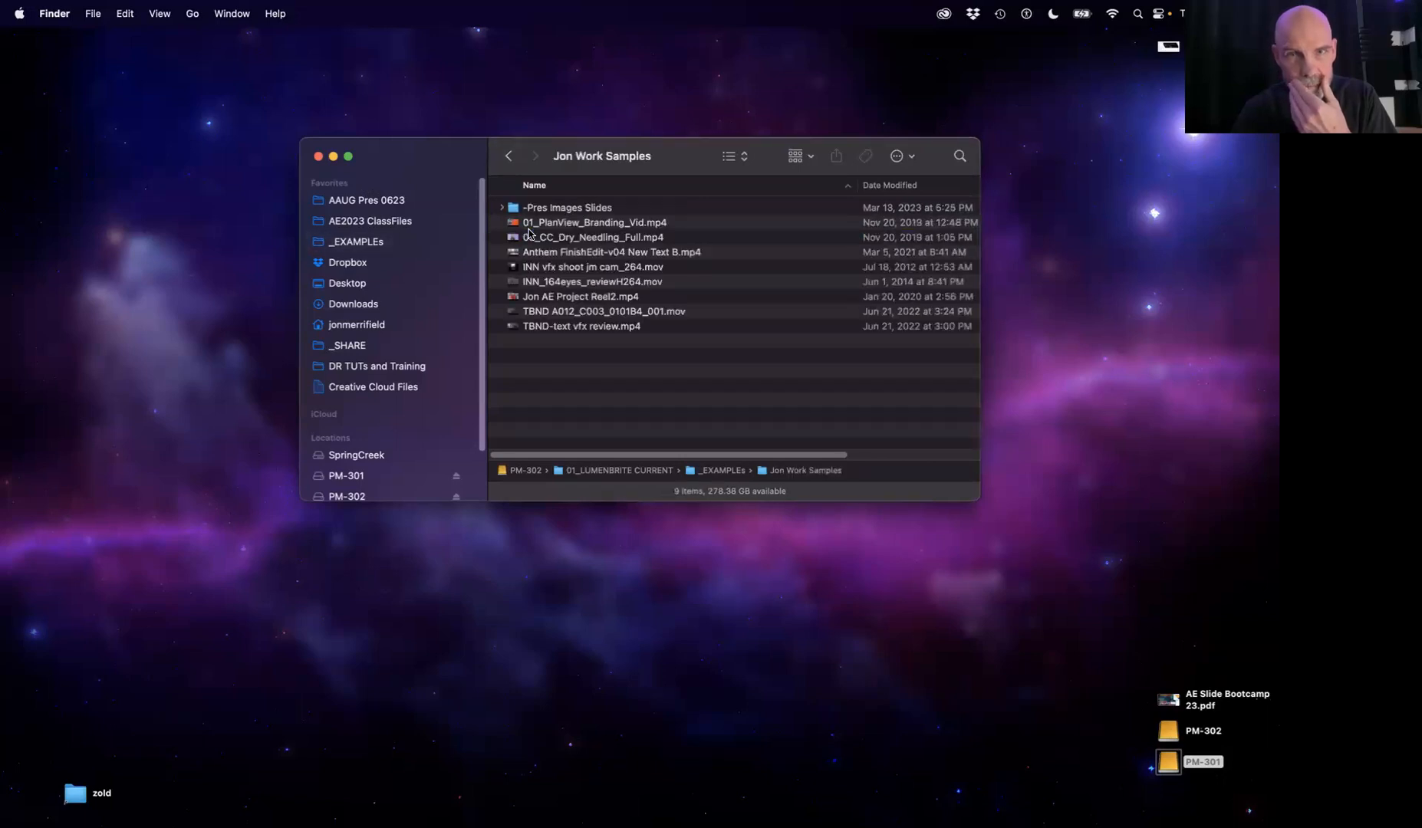
# Step: Browse the work samples and briefly preview INN vfx shoot jm cam_264.mov and Anthem FinishEdit-v04 New Text B.mp4
pyautogui.click(548, 267)
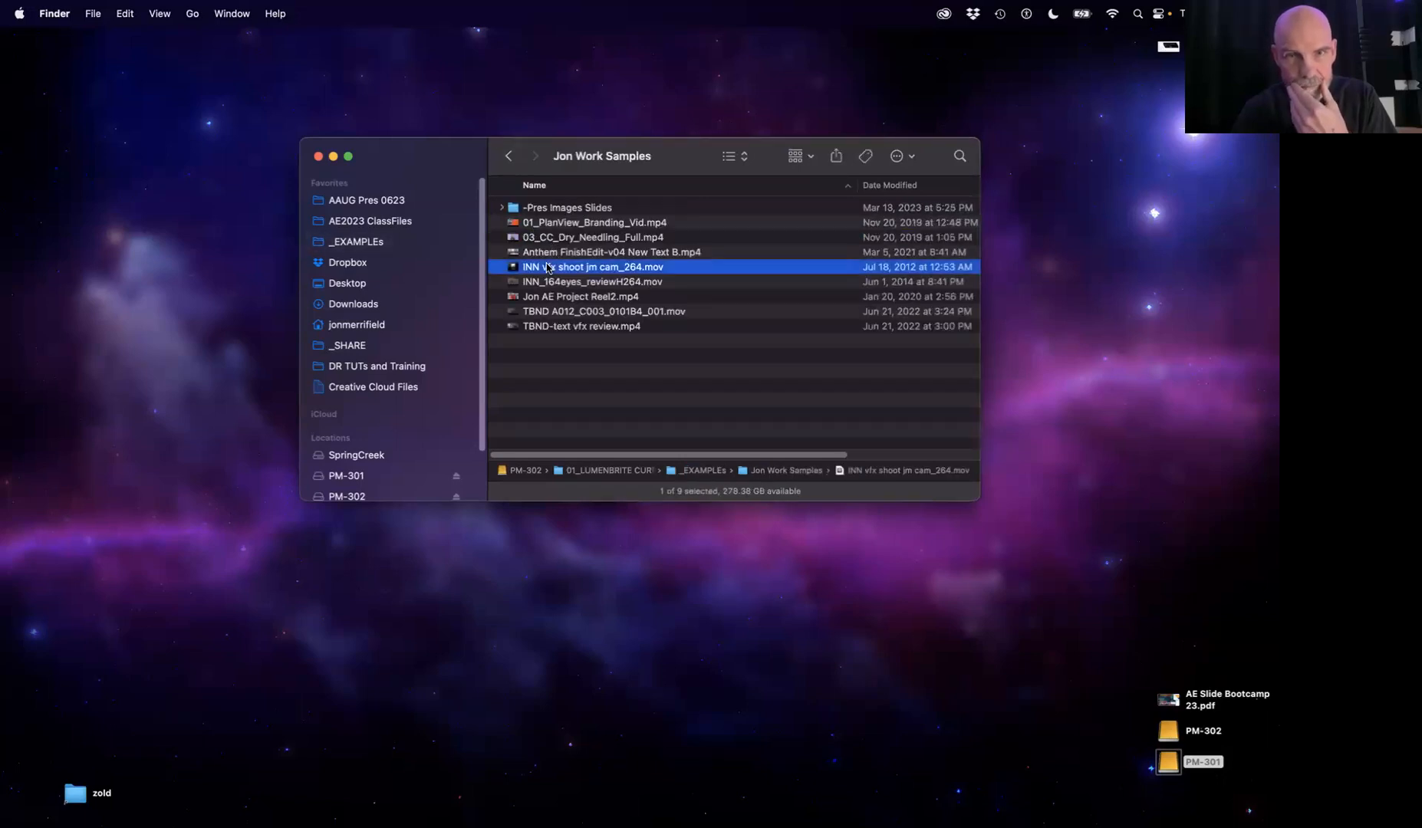
pyautogui.press('space')
pyautogui.press('space')
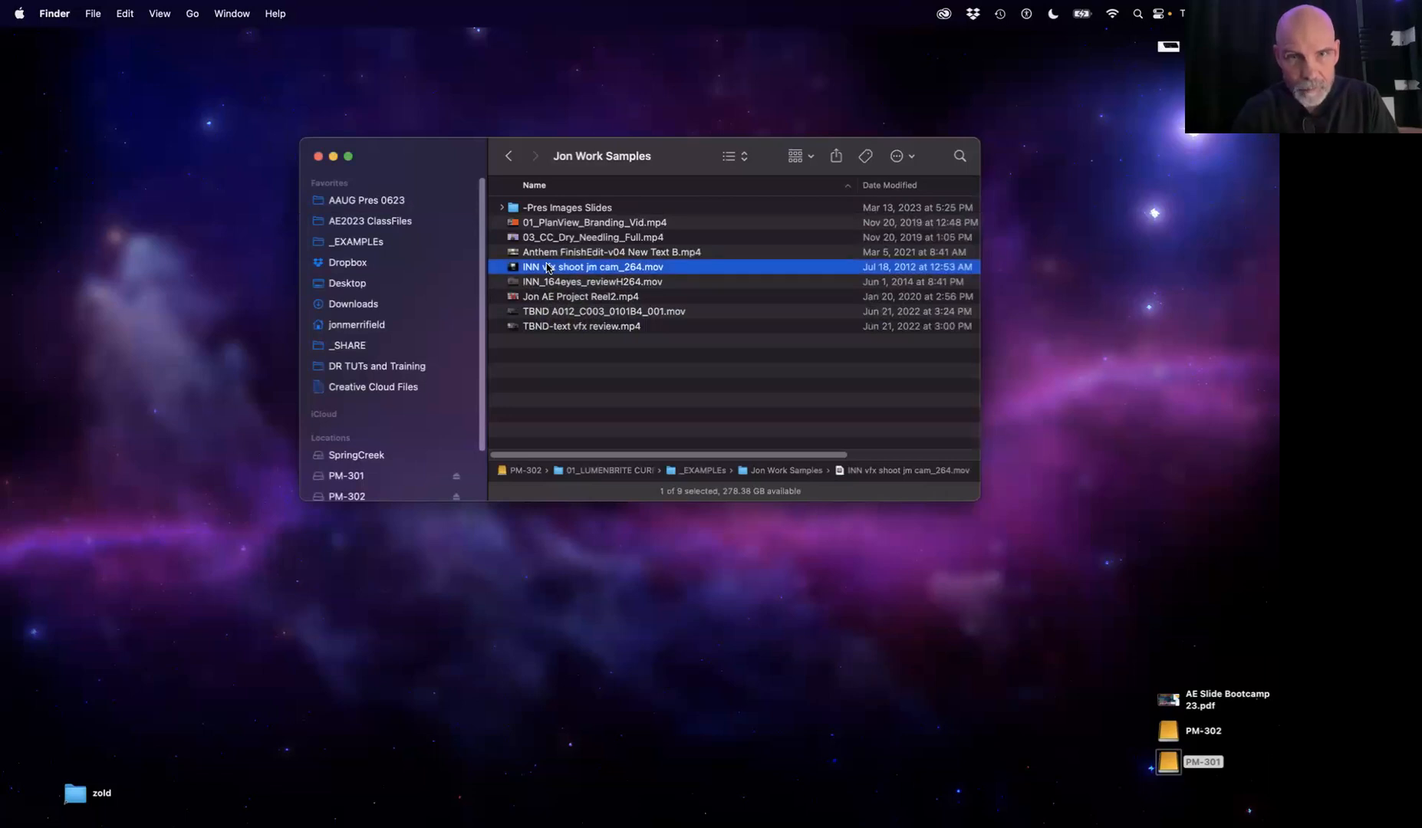
pyautogui.press('Down')
pyautogui.press('Down')
pyautogui.press('Down')
pyautogui.press('Down')
pyautogui.press('Up')
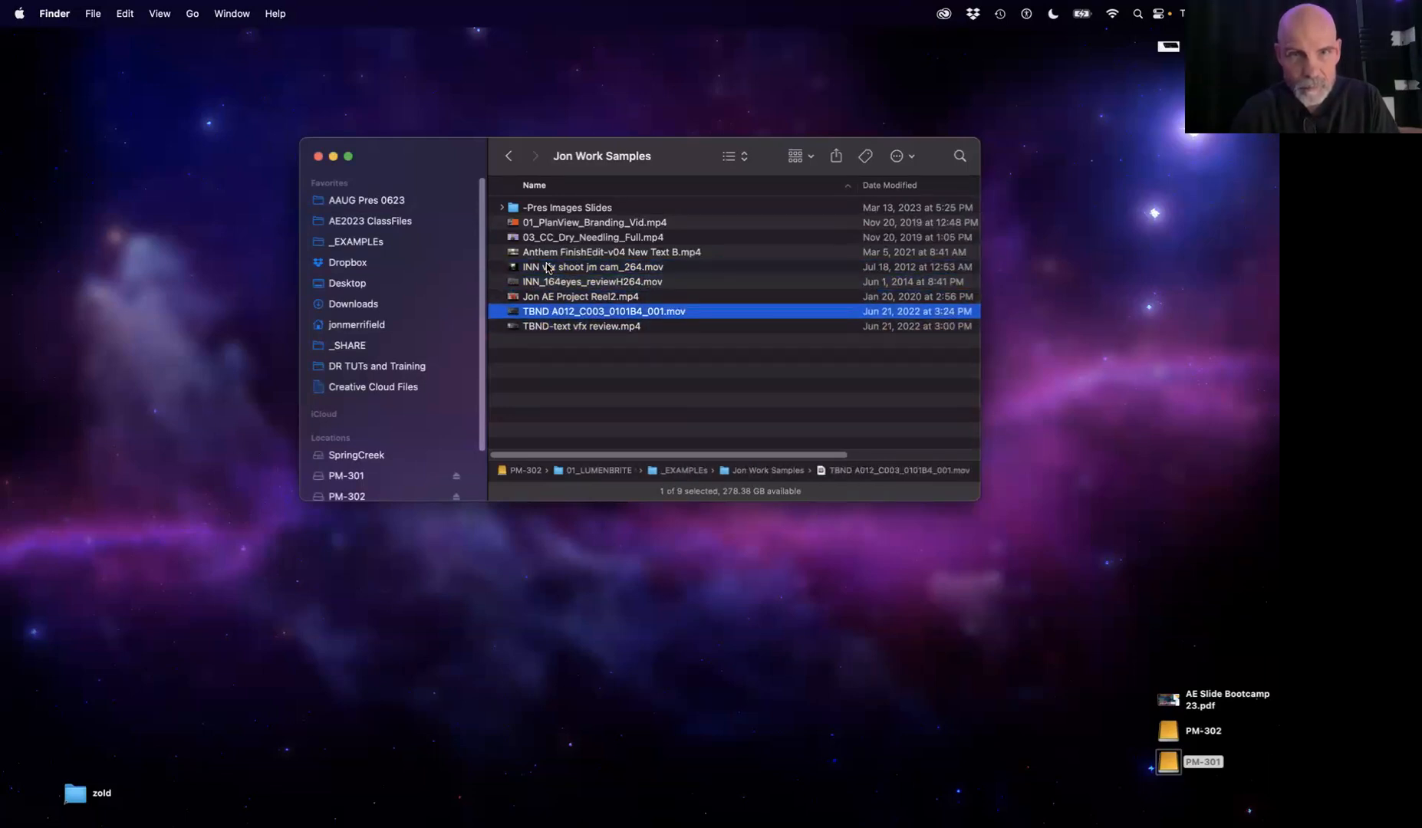
pyautogui.press('Up')
pyautogui.press('Up')
pyautogui.press('Up')
pyautogui.press('Up')
pyautogui.press('space')
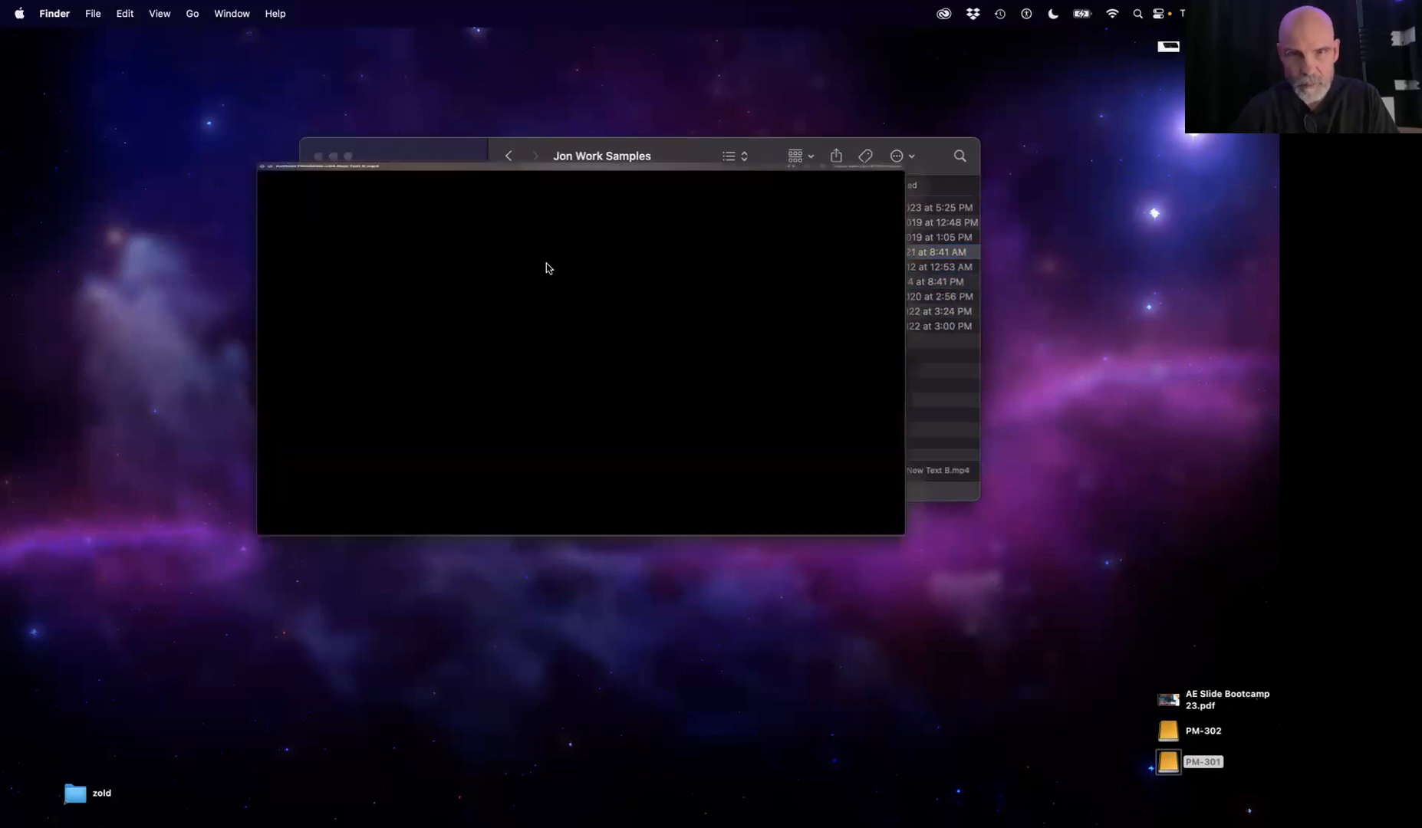
pyautogui.press('space')
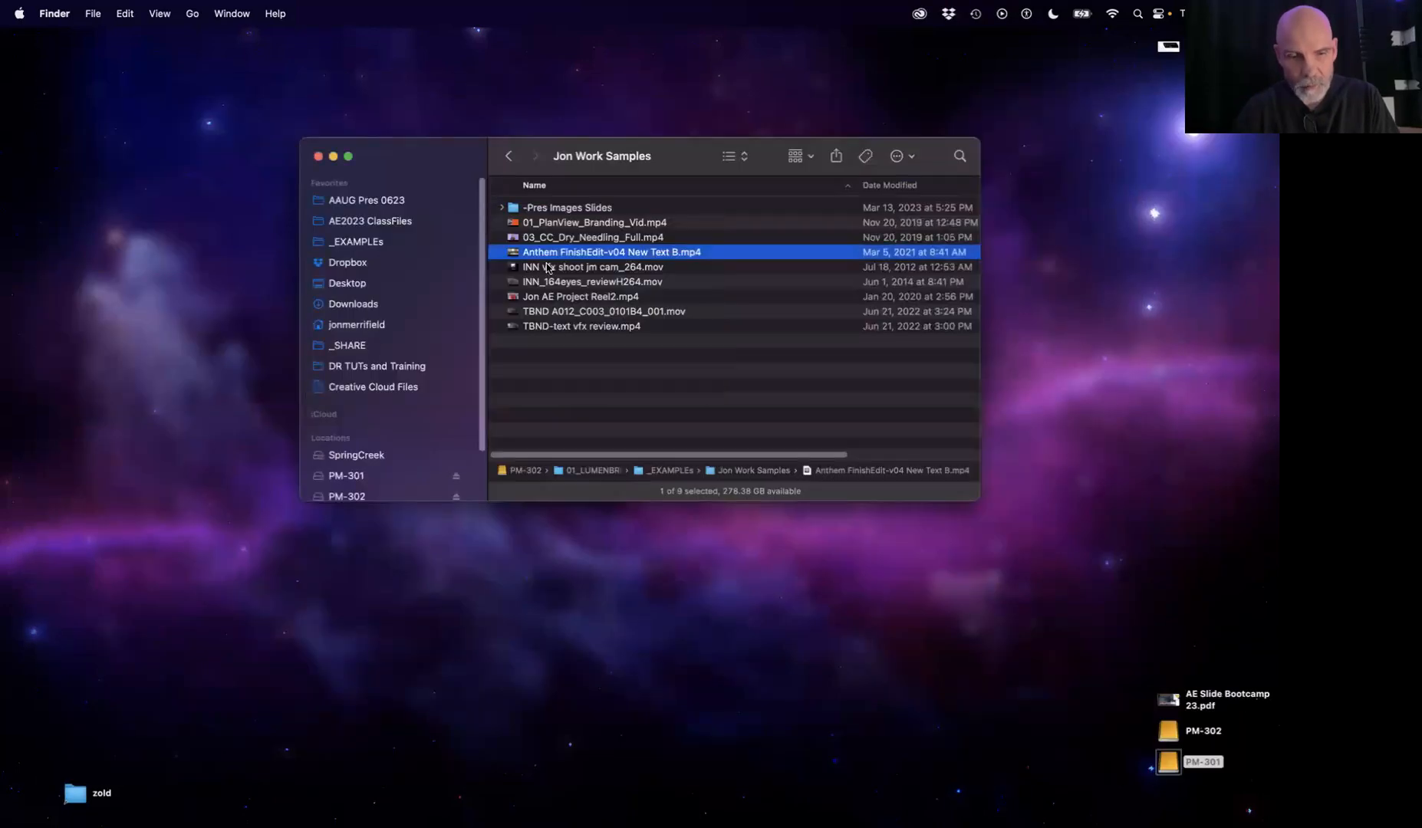
# Step: Switch back to After Effects and show the hidden shy layers in the Comp Template timeline
pyautogui.hotkey('ctrl', 'Left')
pyautogui.hotkey('ctrl', 'Left')
pyautogui.hotkey('ctrl', 'Left')
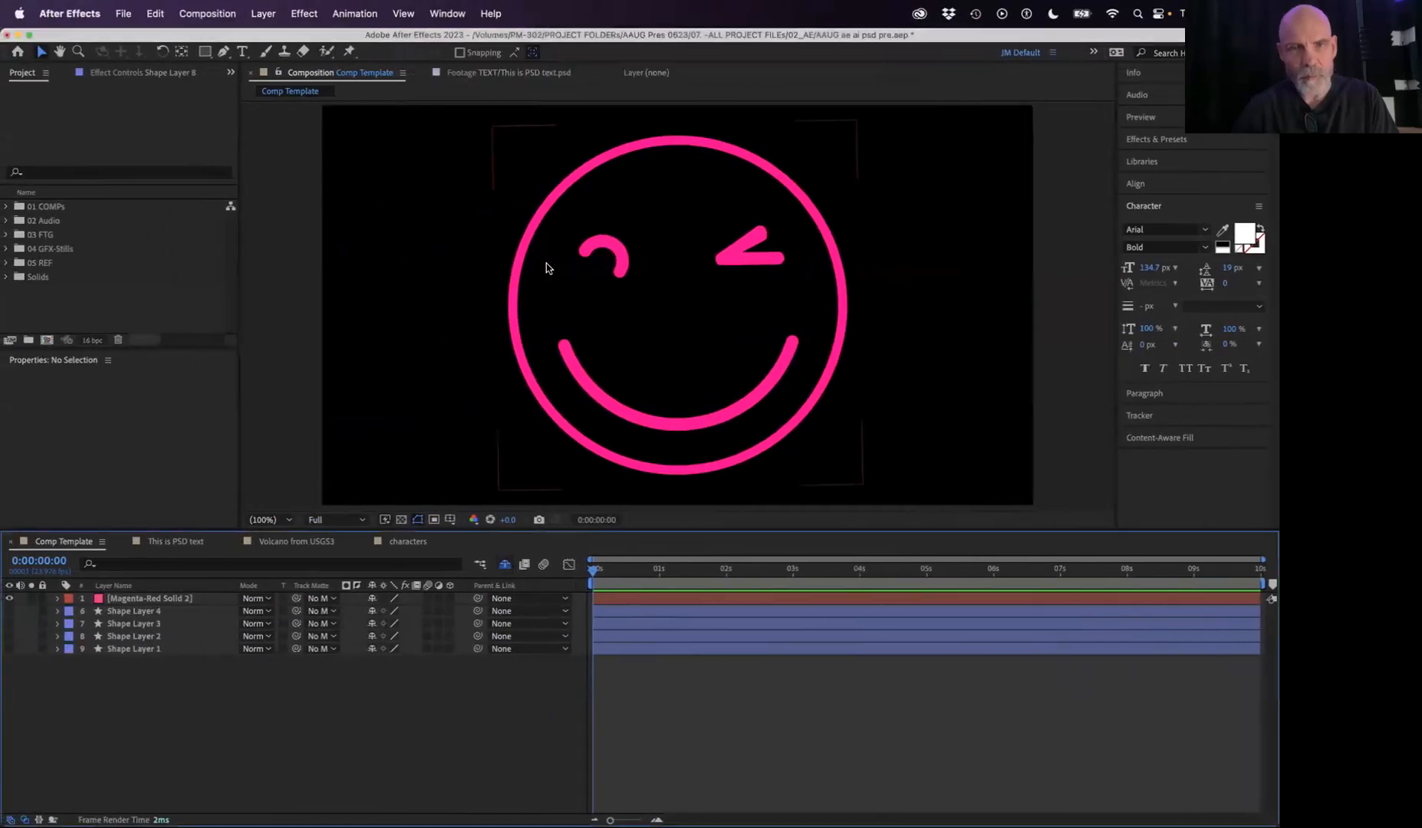
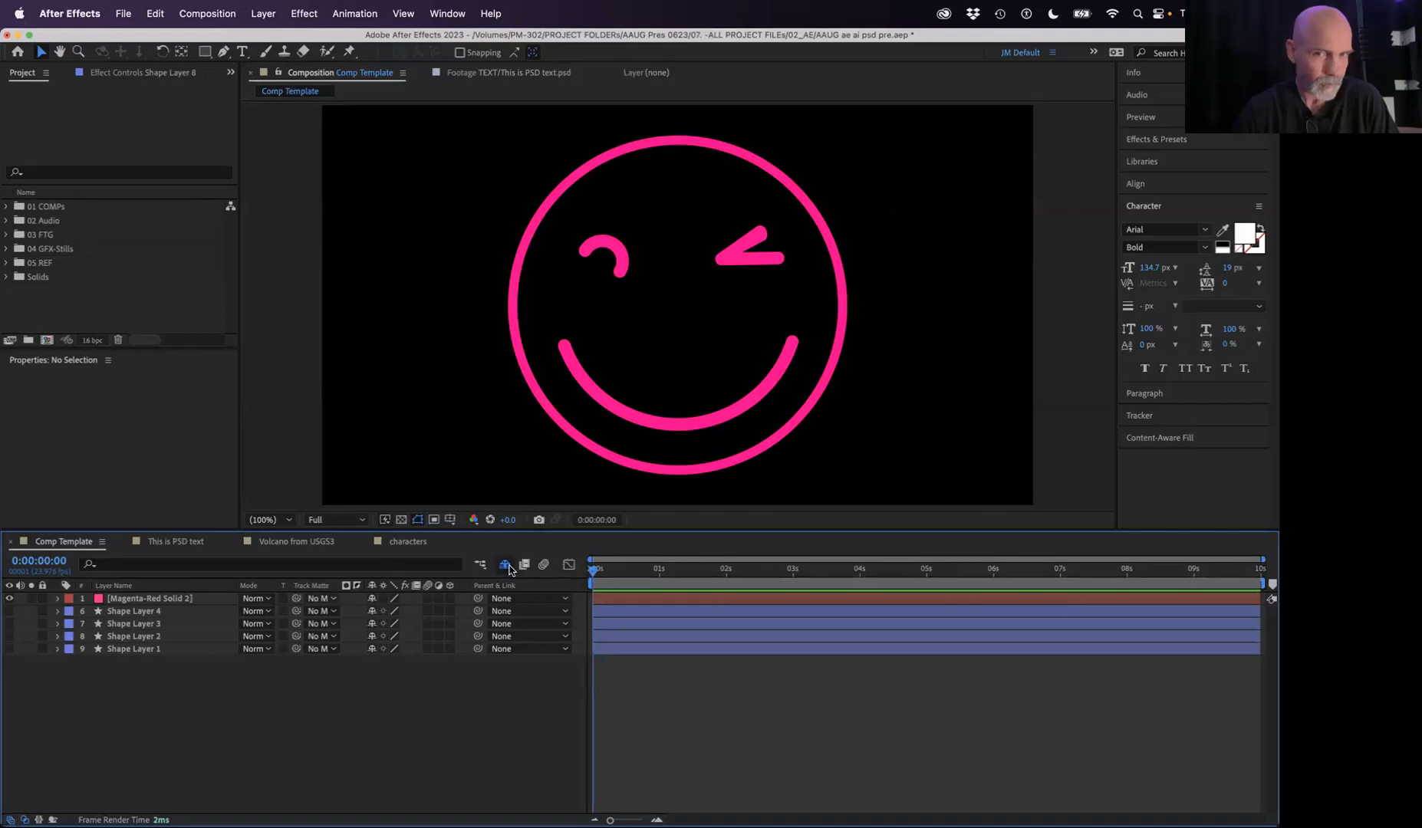
pyautogui.click(506, 566)
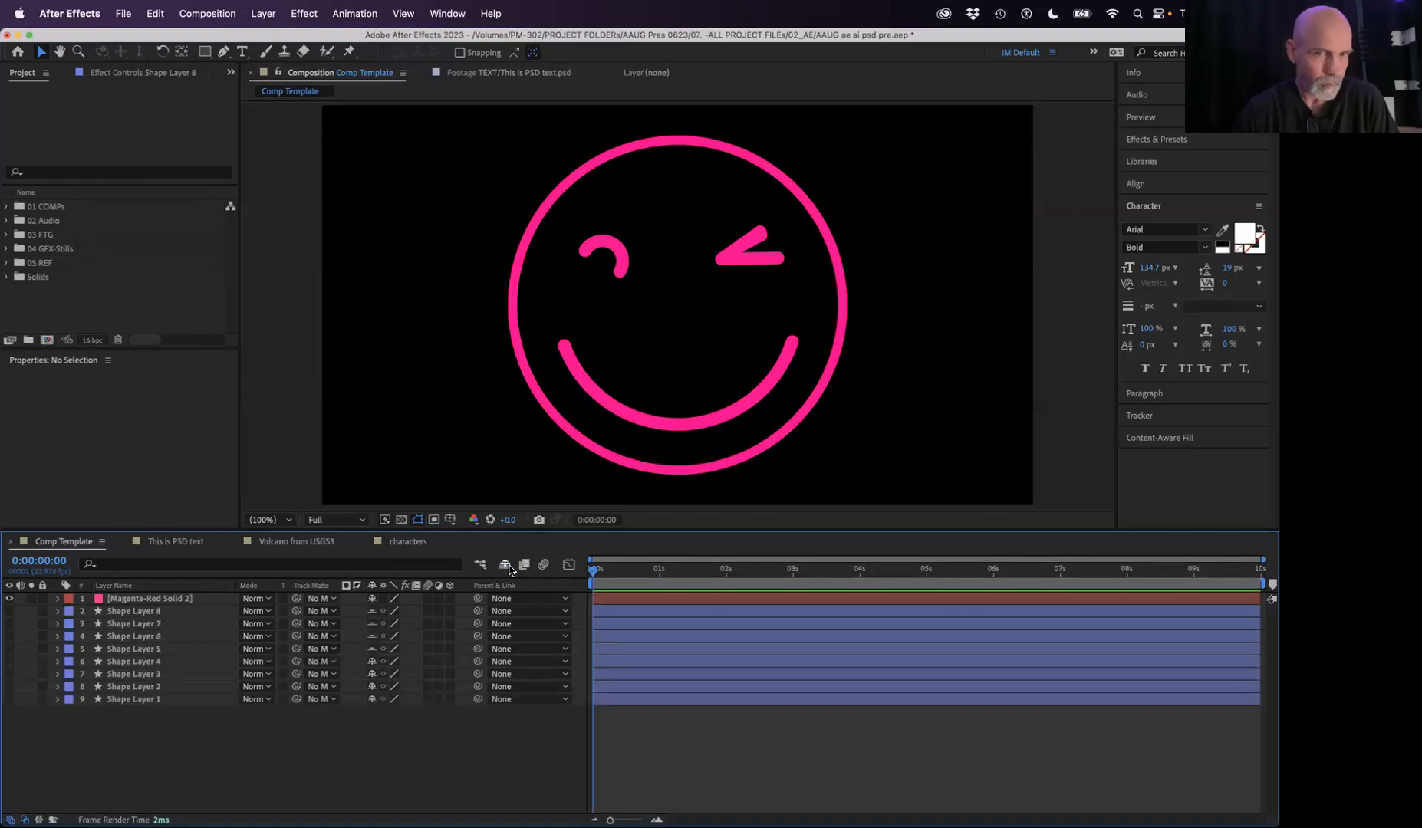
# Step: Lock Shape Layers 5 to 8 and toggle the hiding of shy layers on and off
pyautogui.click(135, 613)
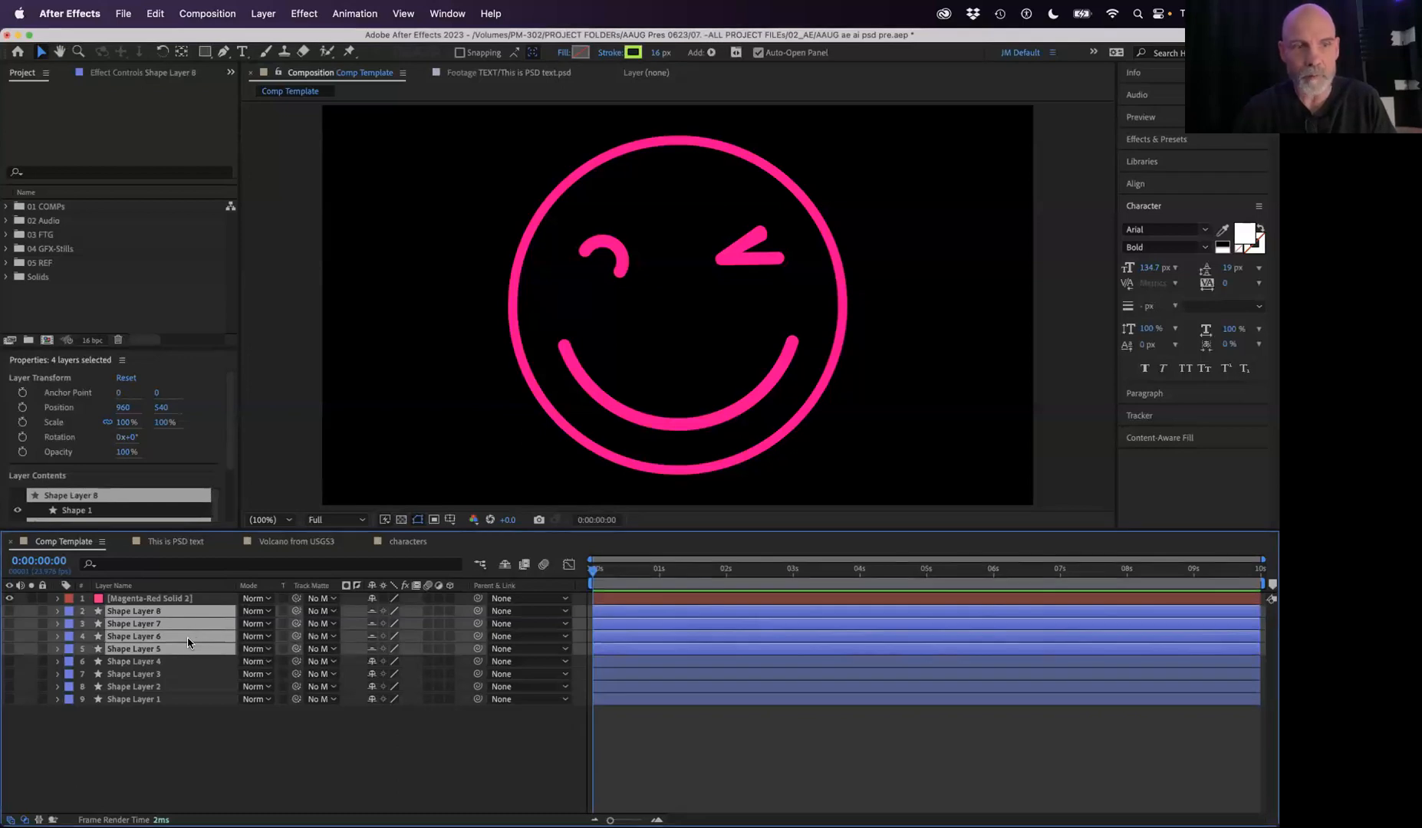
pyautogui.moveTo(44, 617); pyautogui.dragTo(44, 649)
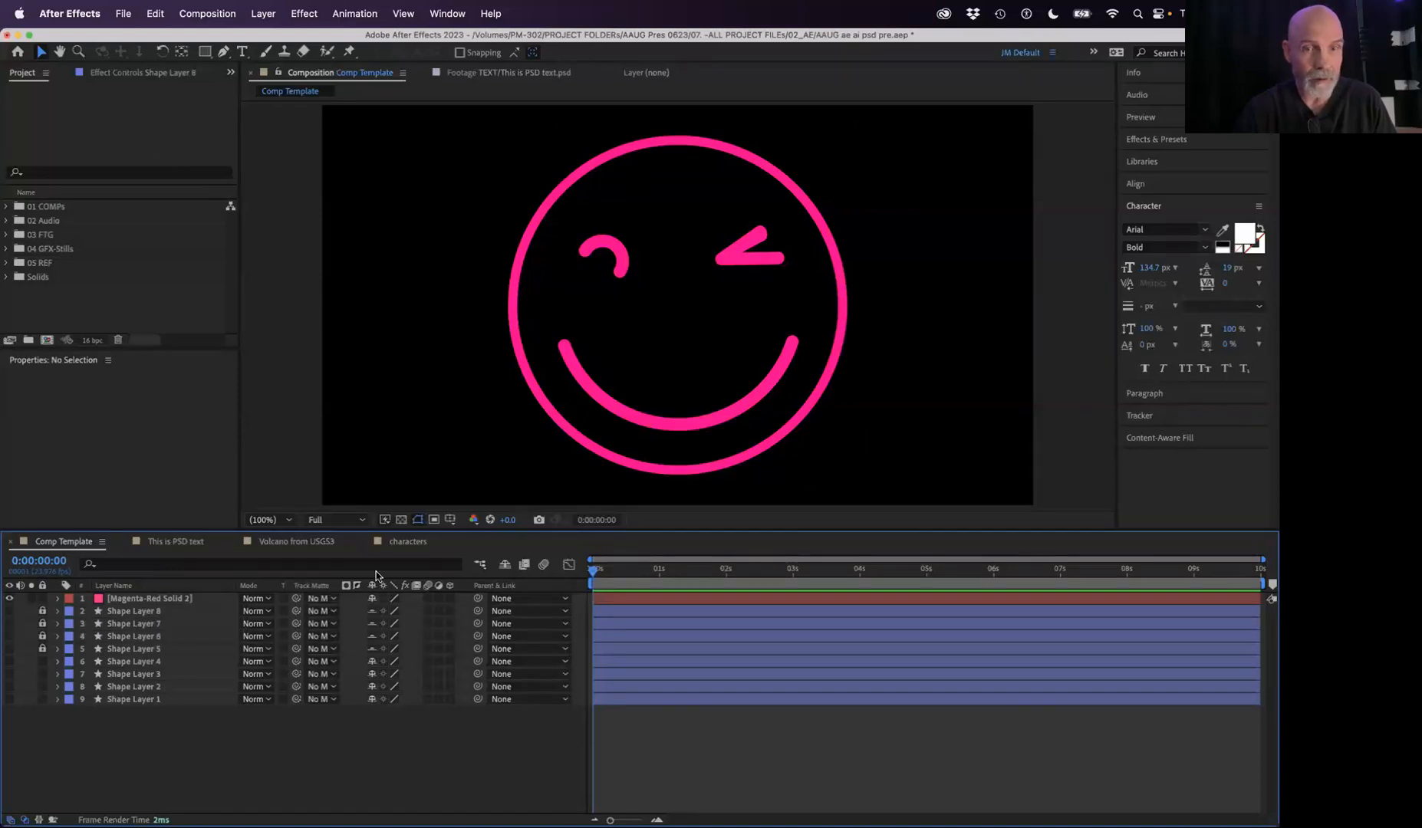
pyautogui.click(504, 566)
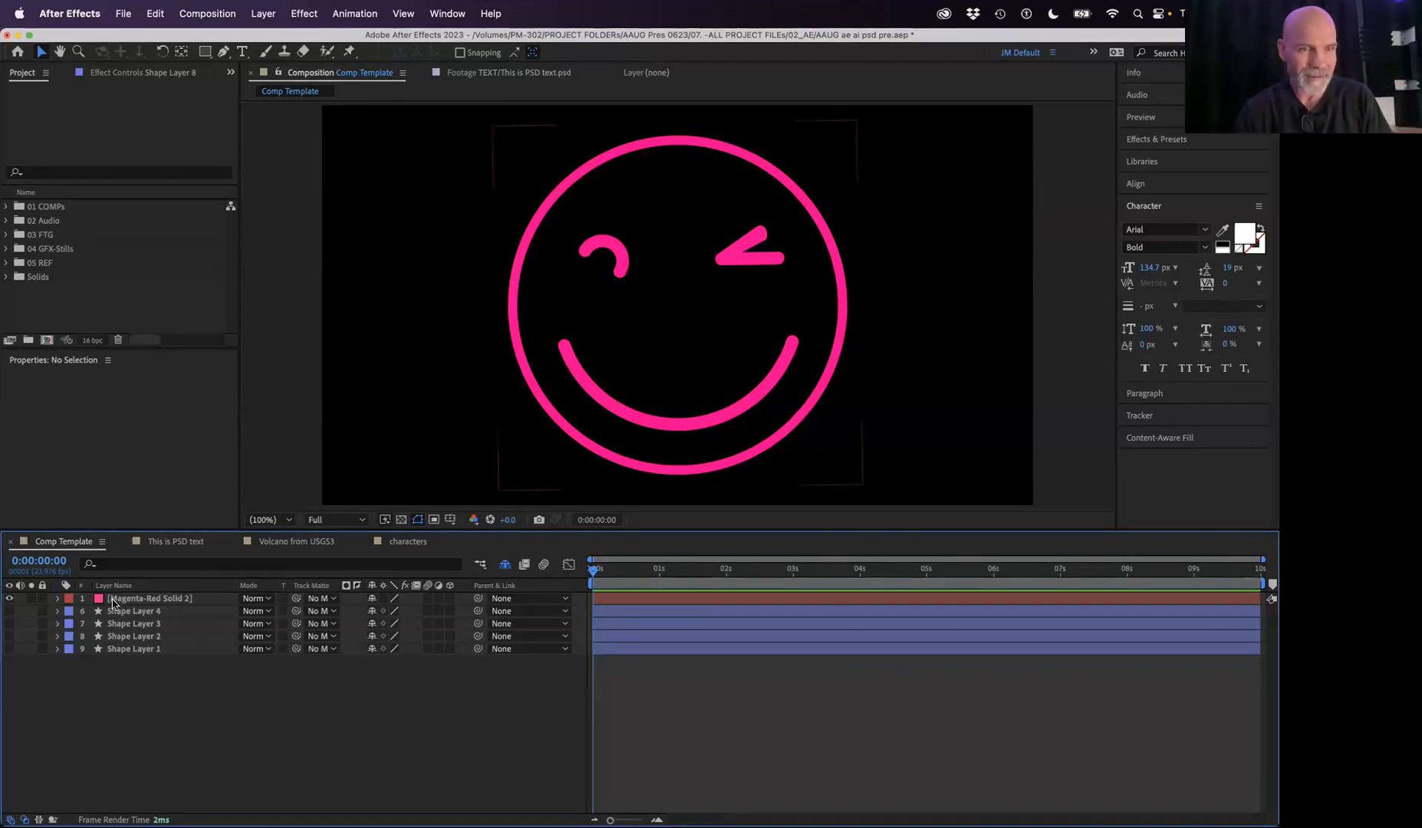
pyautogui.click(506, 565)
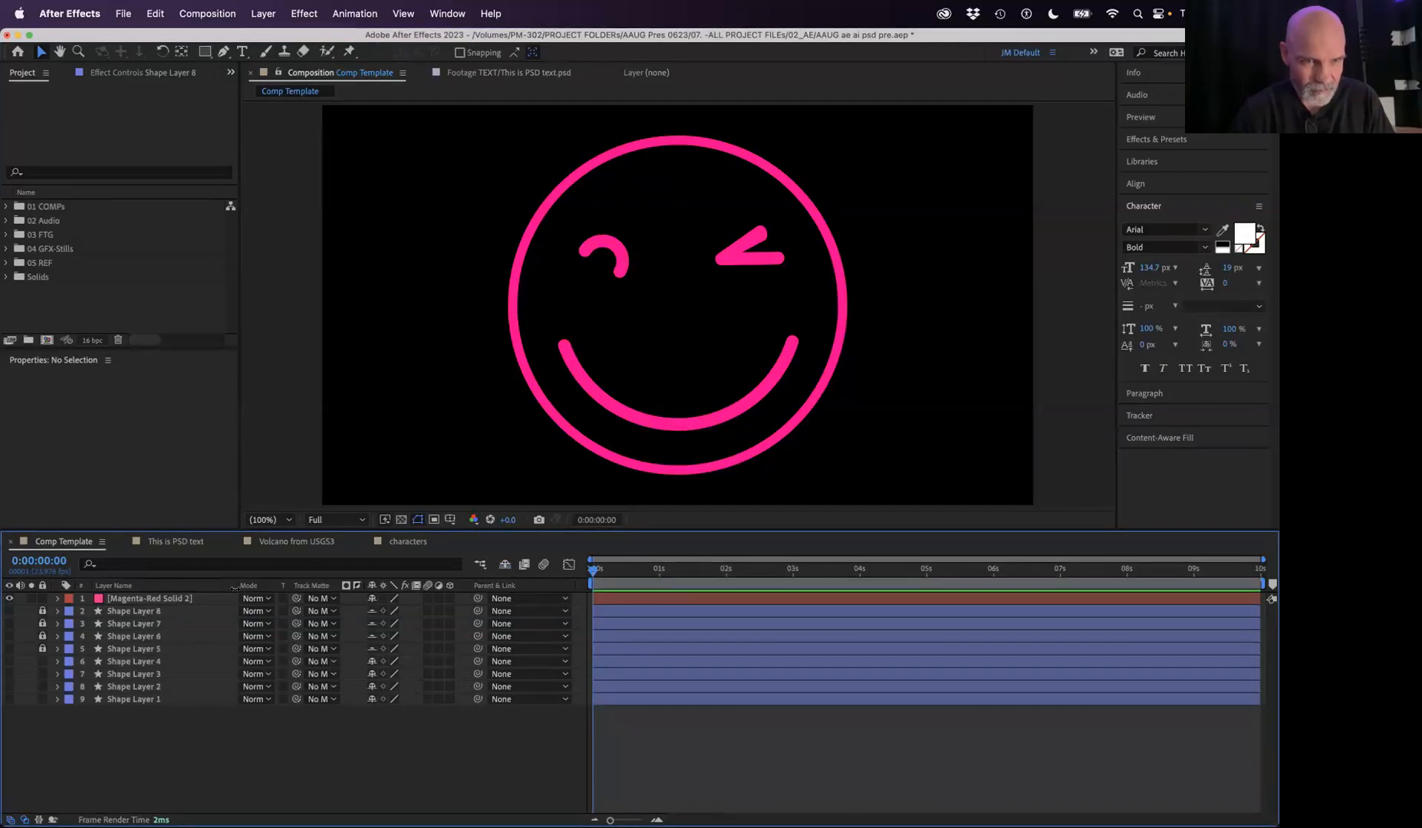
# Step: Narrow the timeline's Layer Name column and delete Shape Layers 1 to 8
pyautogui.moveTo(234, 588); pyautogui.dragTo(197, 588)
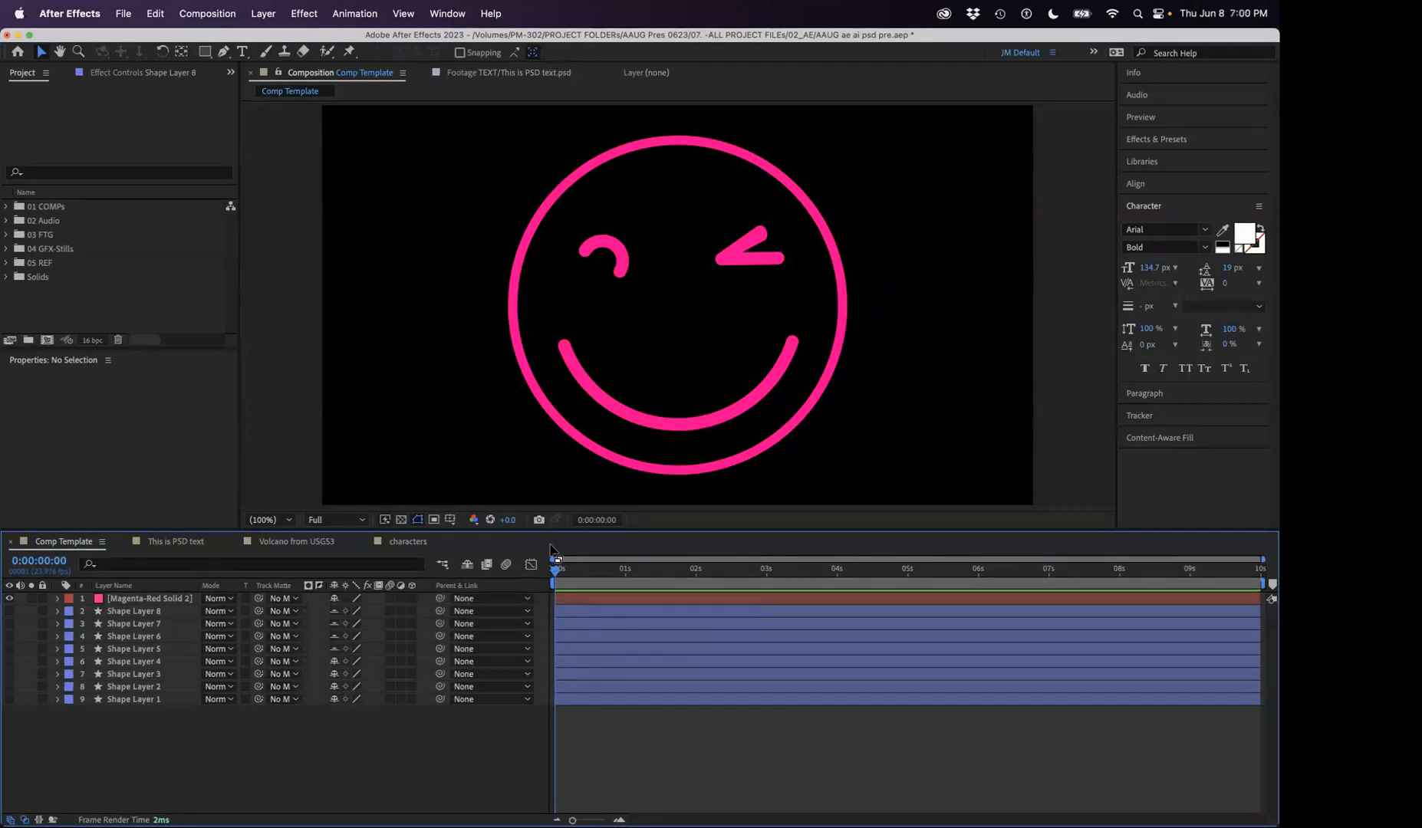
pyautogui.moveTo(569, 570); pyautogui.dragTo(518, 582)
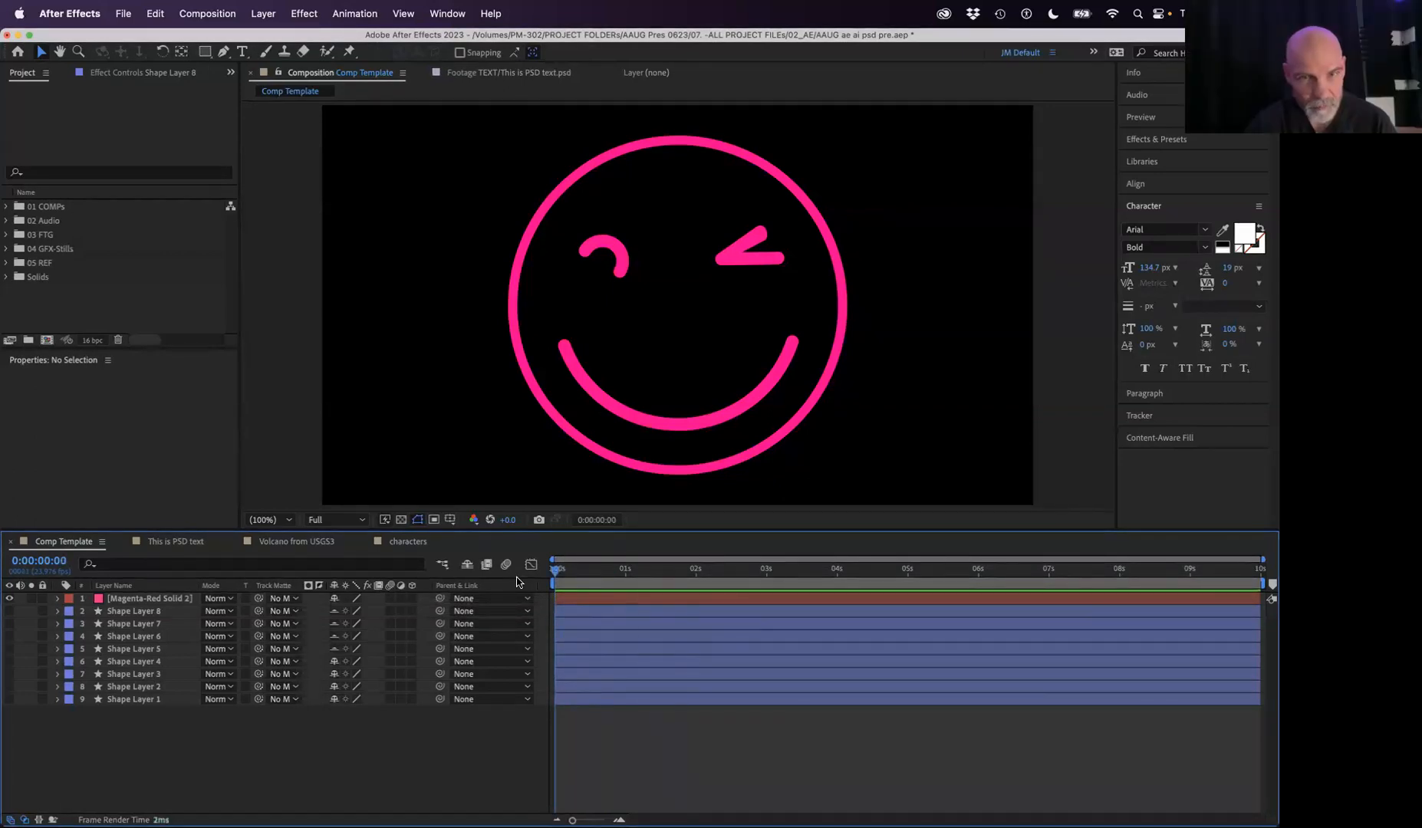
pyautogui.click(150, 599)
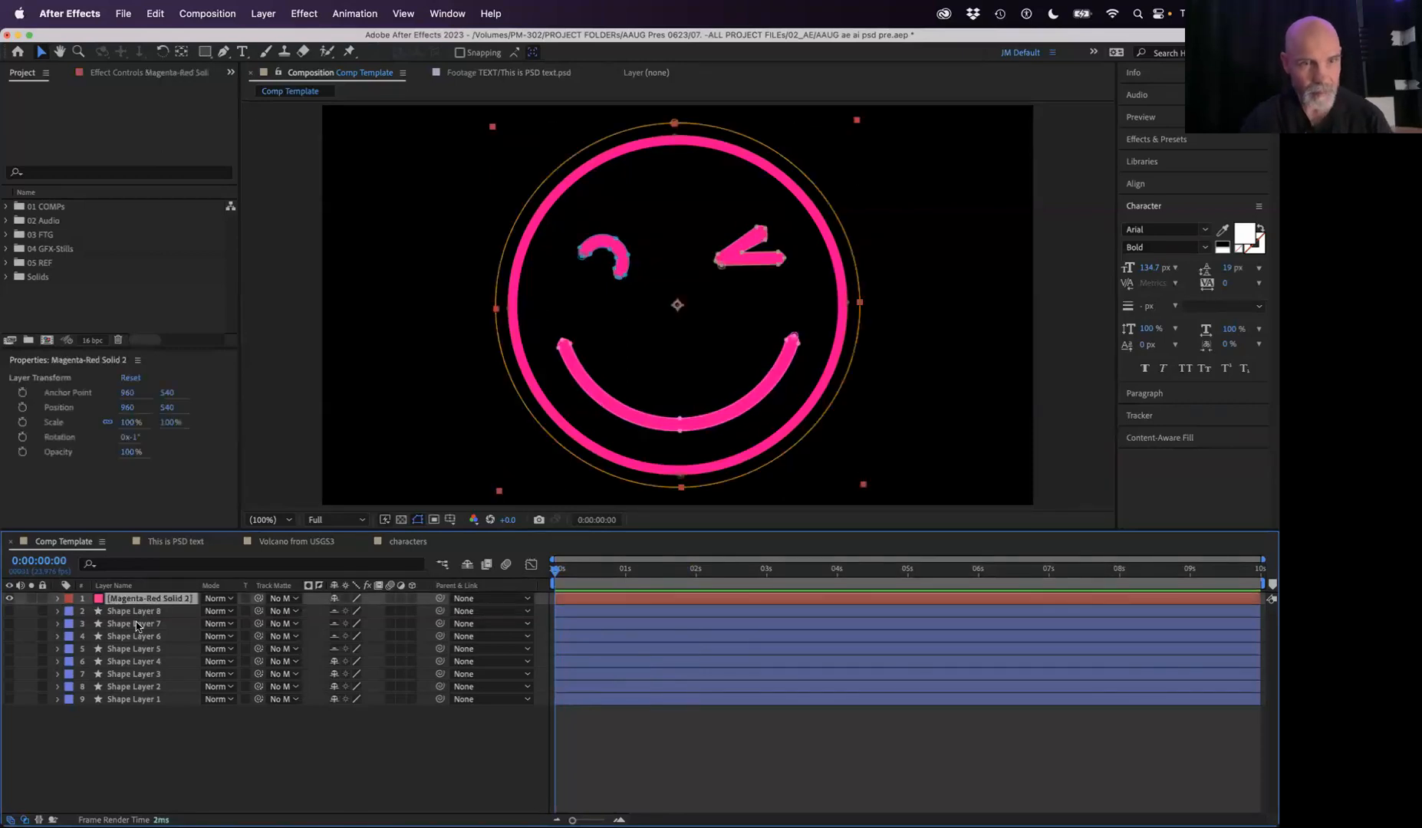
pyautogui.click(145, 613)
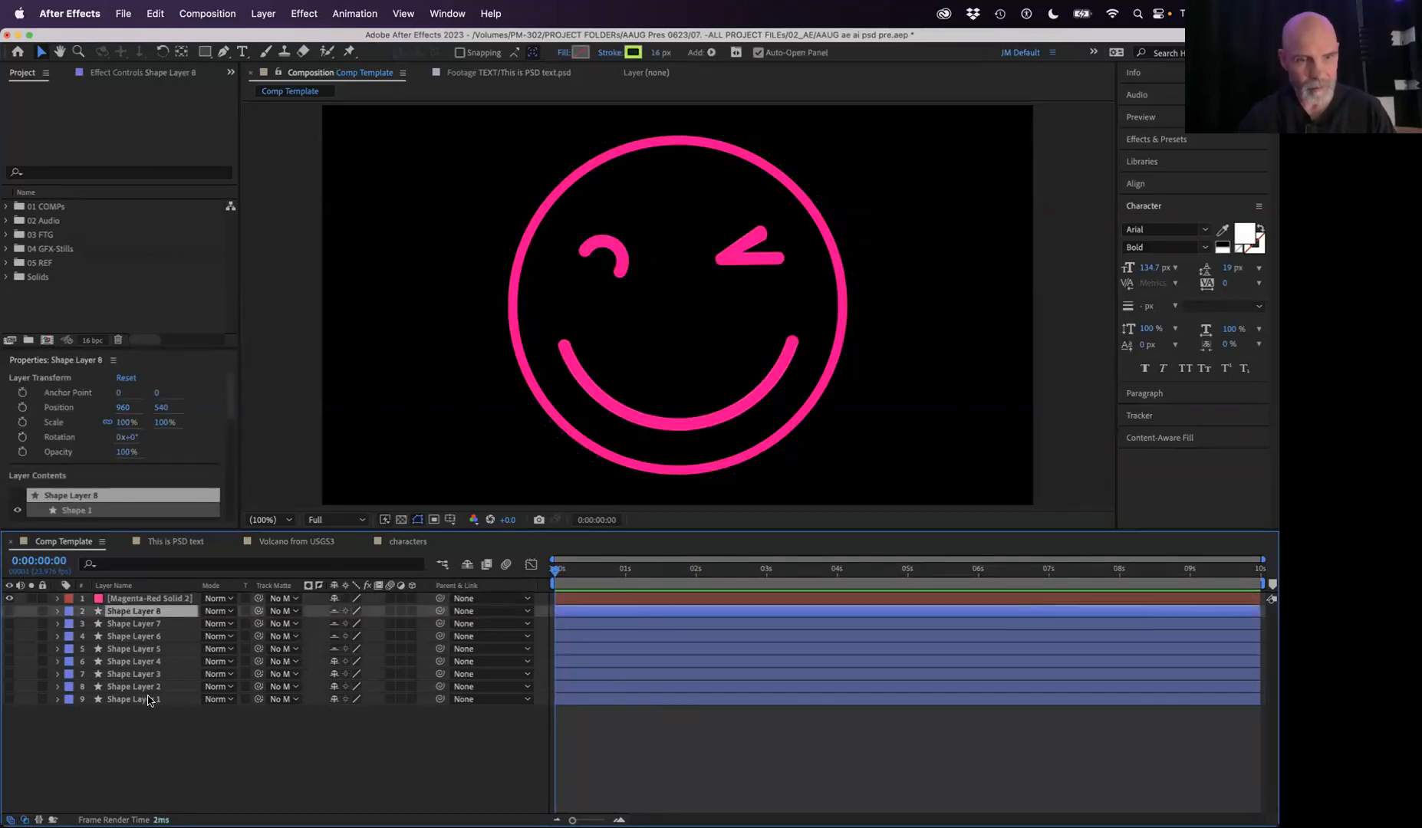
pyautogui.keyDown('shift'); pyautogui.click(148, 700); pyautogui.keyUp('shift')
pyautogui.press('Delete')
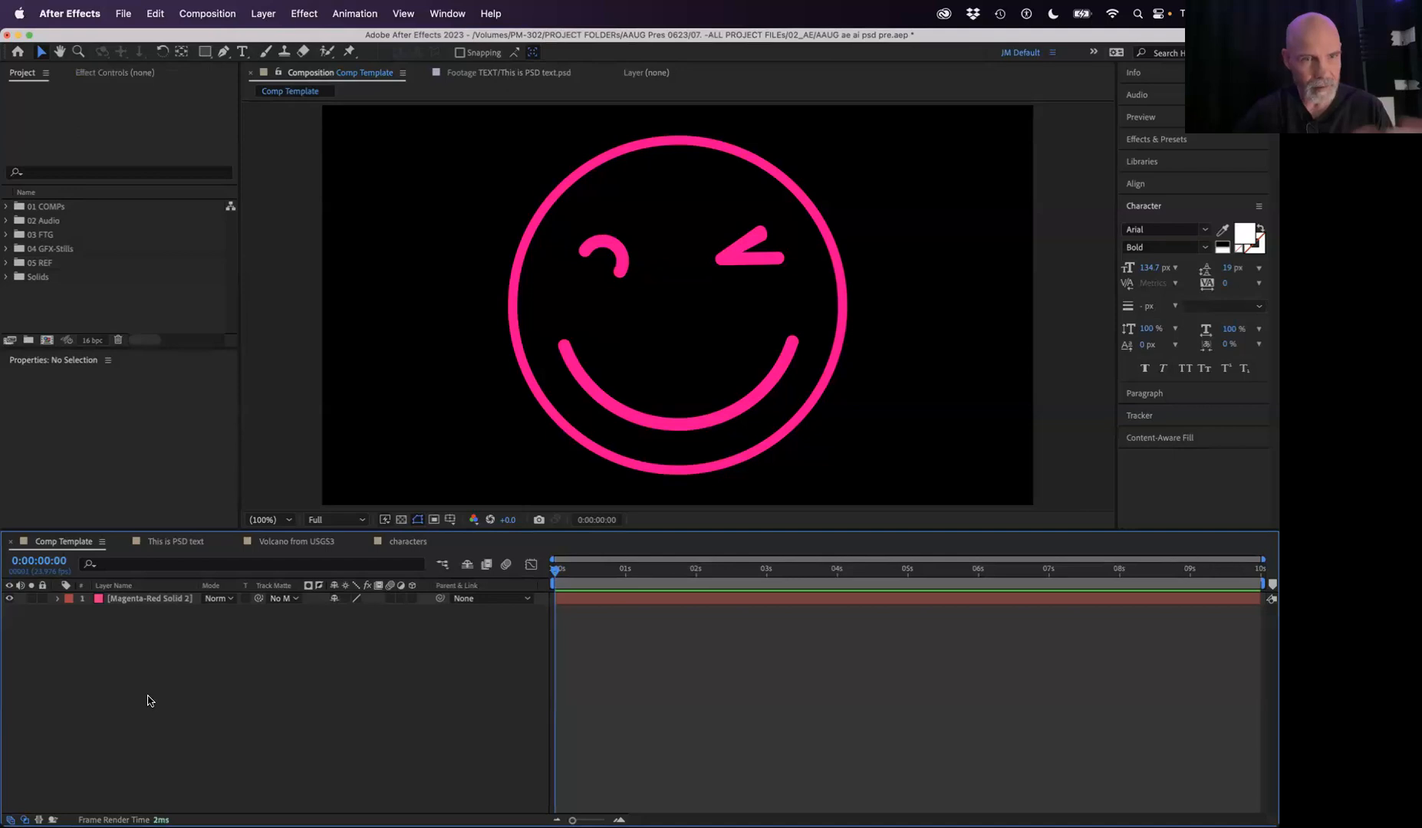
# Step: Reveal only the magenta solid's Position property and set a Position keyframe at 0:00:02:00
pyautogui.click(126, 601)
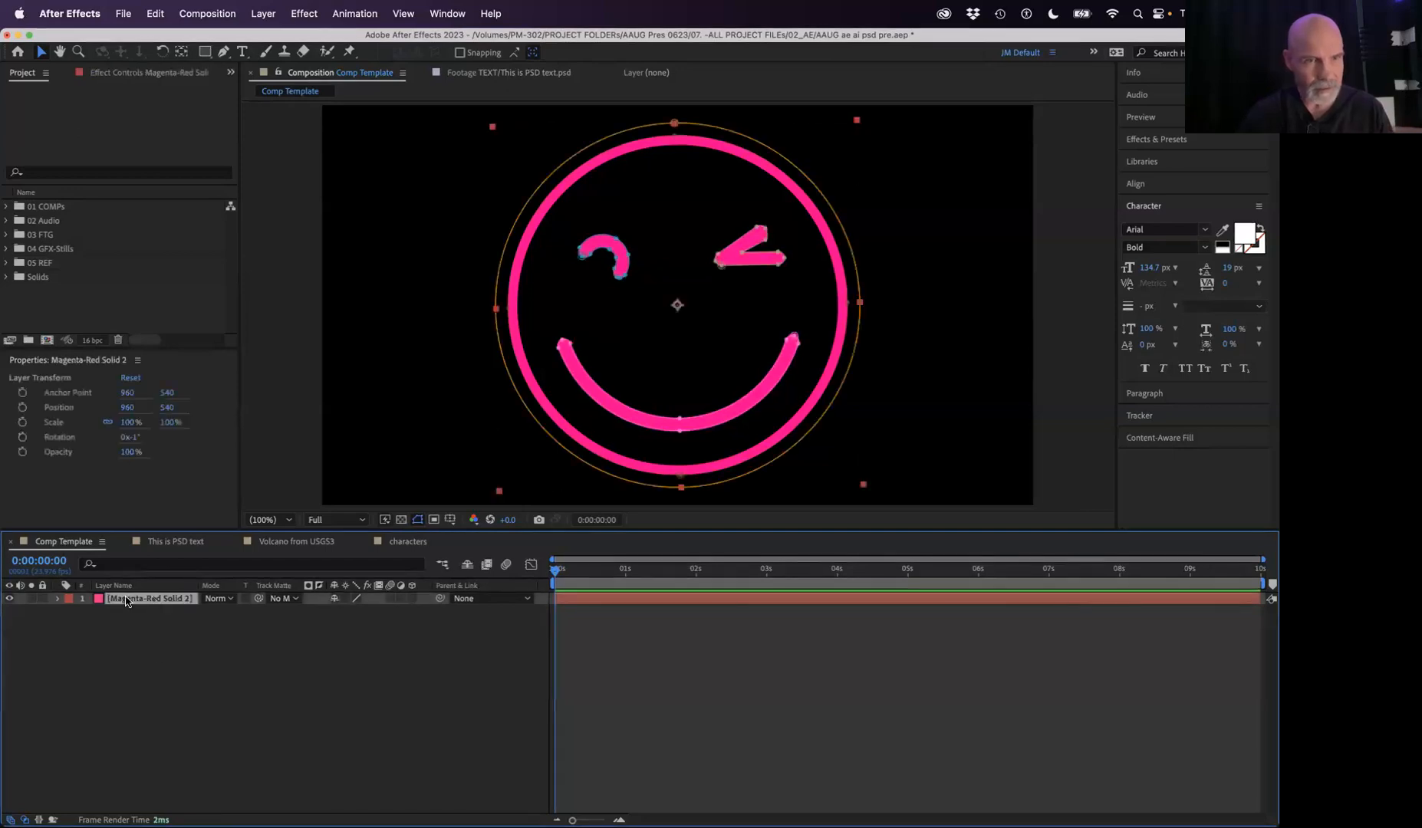
pyautogui.press('p')
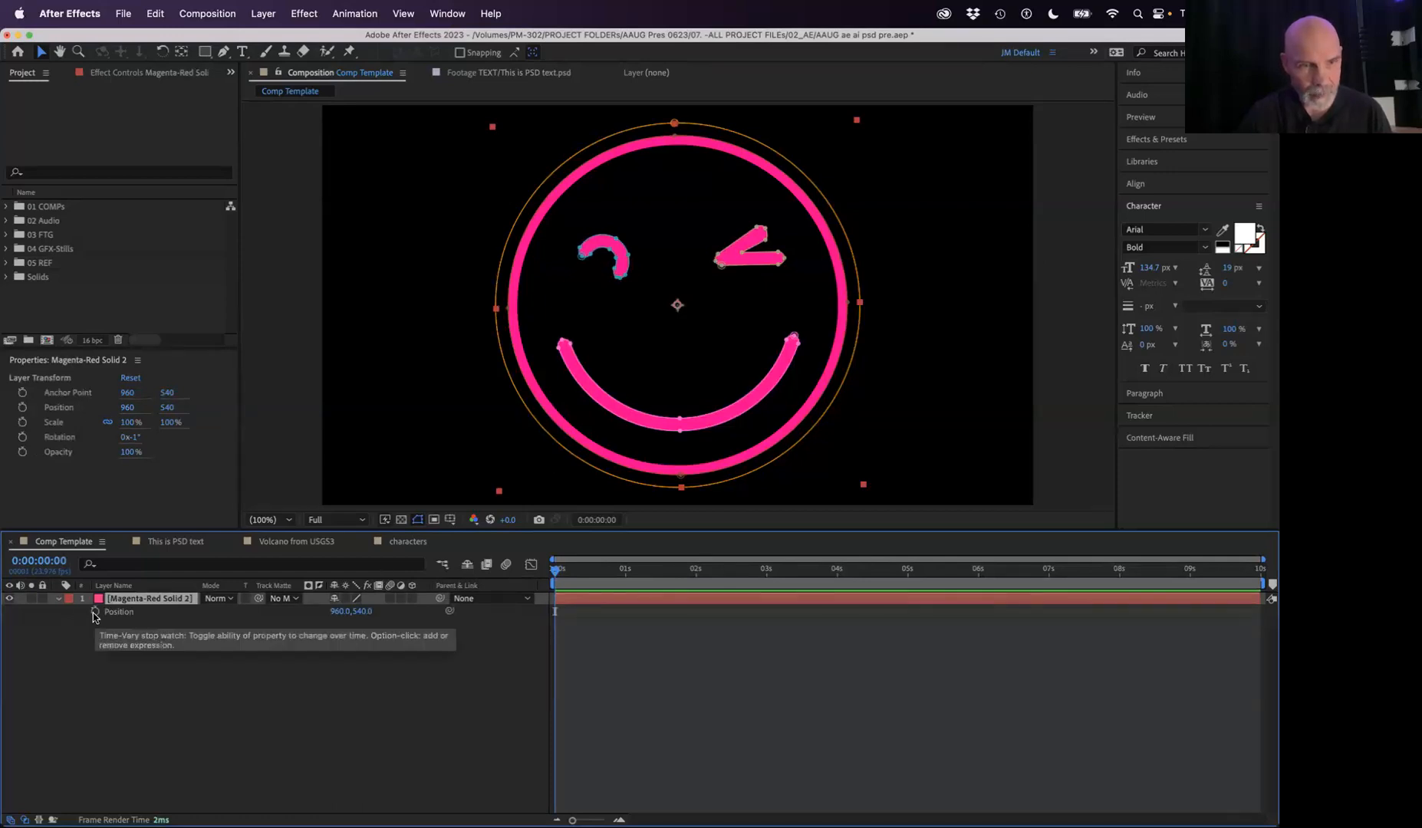
pyautogui.moveTo(576, 572); pyautogui.dragTo(695, 612)
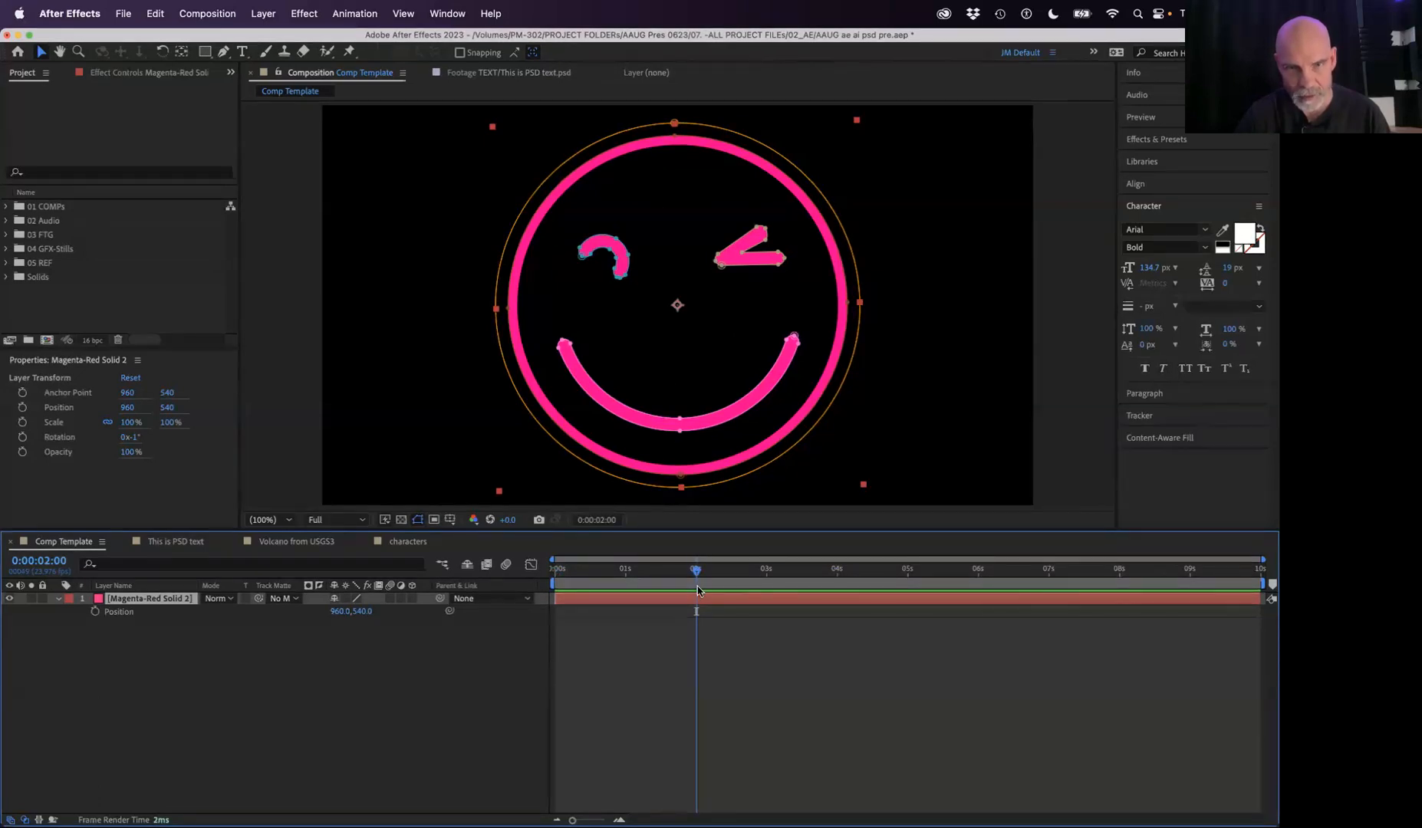
pyautogui.click(95, 612)
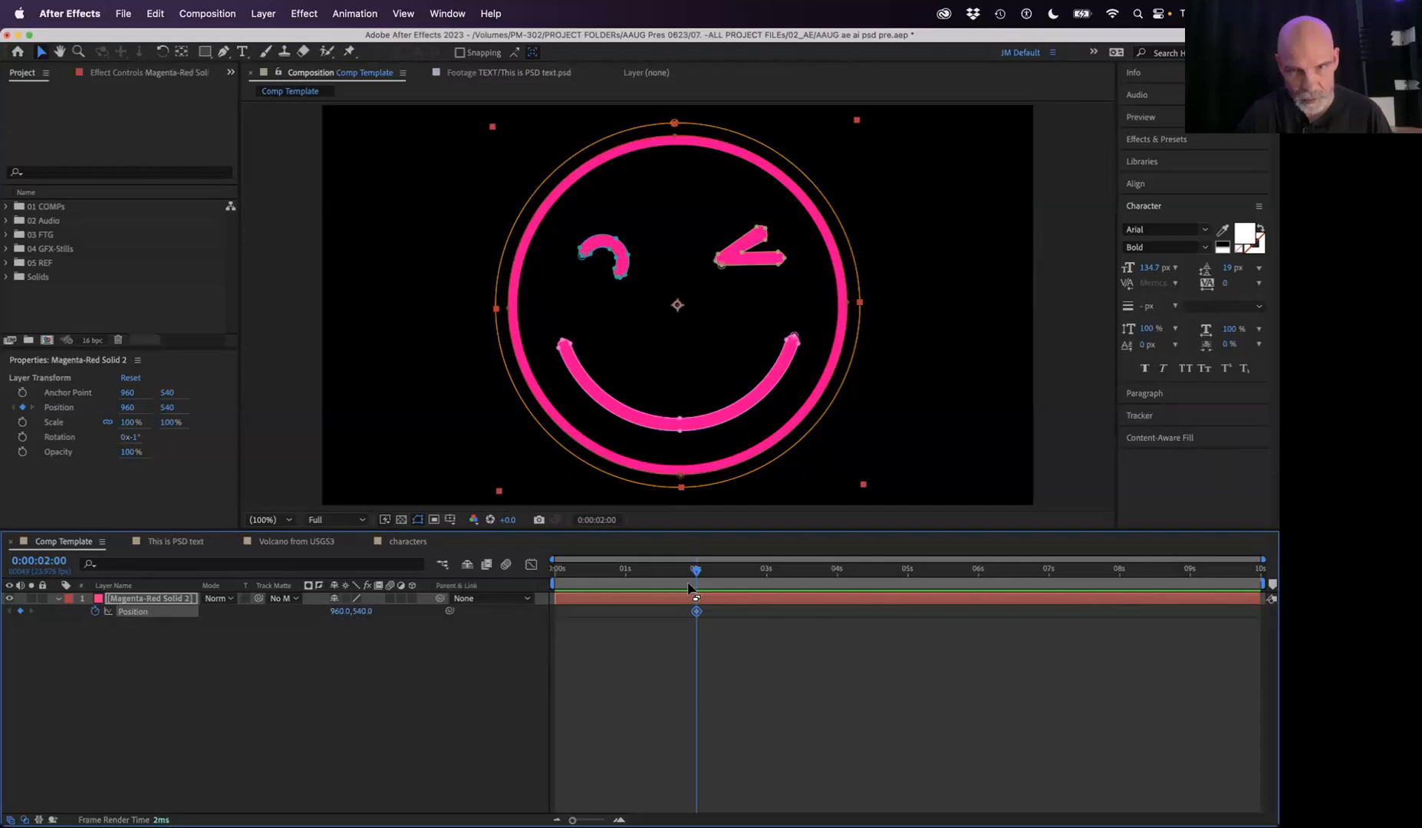
# Step: At 0:00:00:00, move the smiley off the composition's left side to Position -521, 550 as its starting keyframe
pyautogui.moveTo(696, 570); pyautogui.dragTo(541, 556)
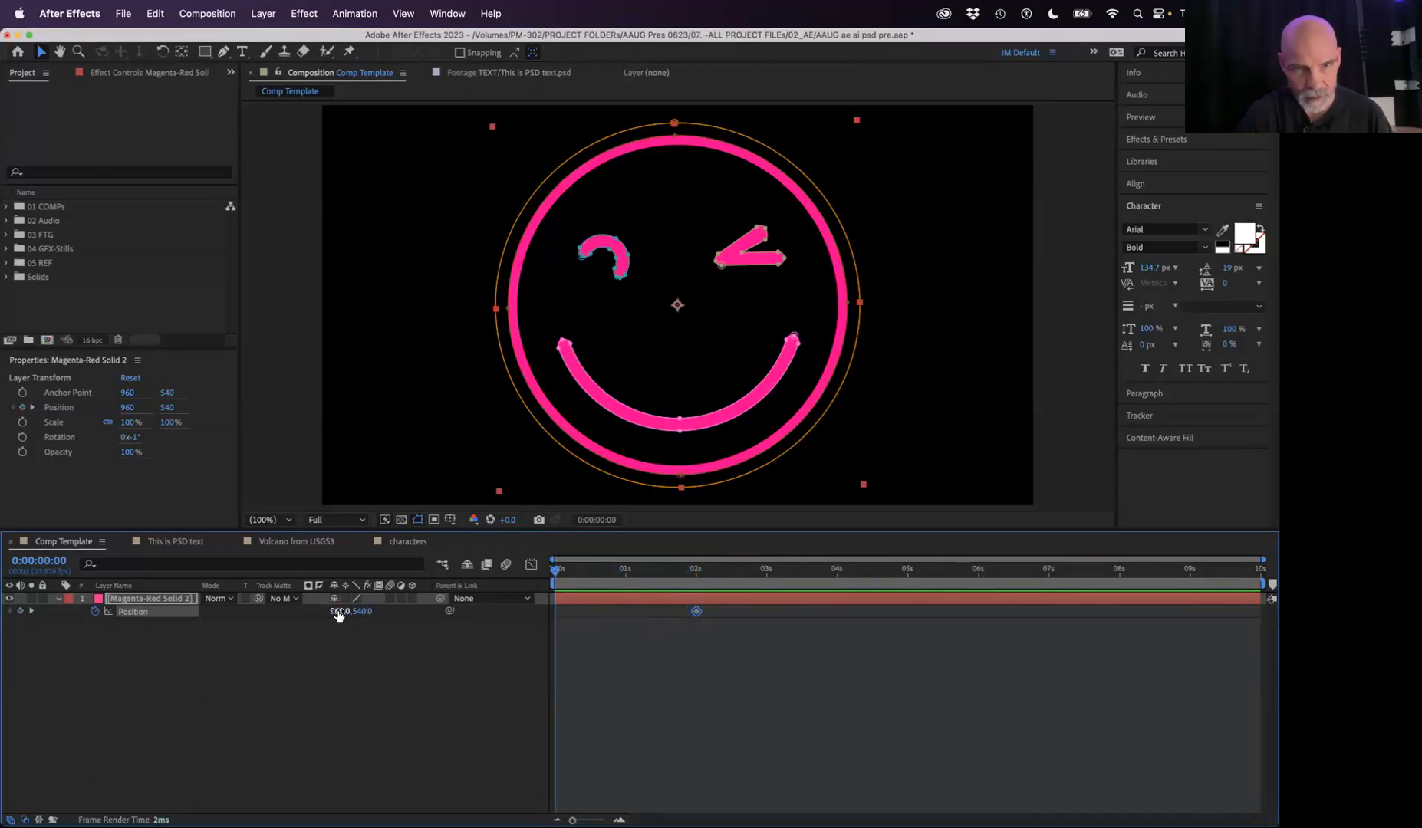
pyautogui.moveTo(339, 615); pyautogui.dragTo(113, 600)
pyautogui.moveTo(546, 359); pyautogui.dragTo(475, 385)
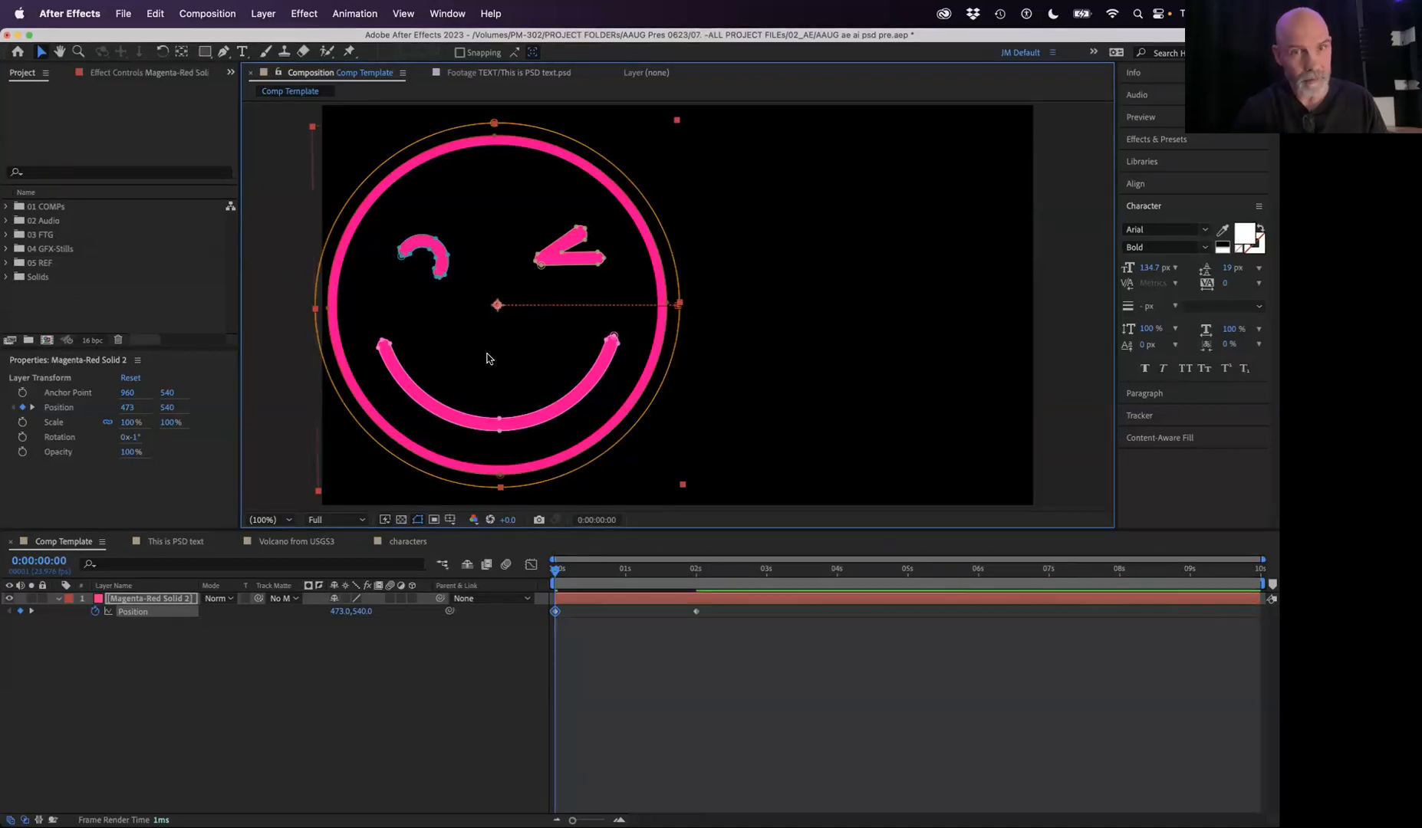
pyautogui.moveTo(488, 358); pyautogui.dragTo(418, 363)
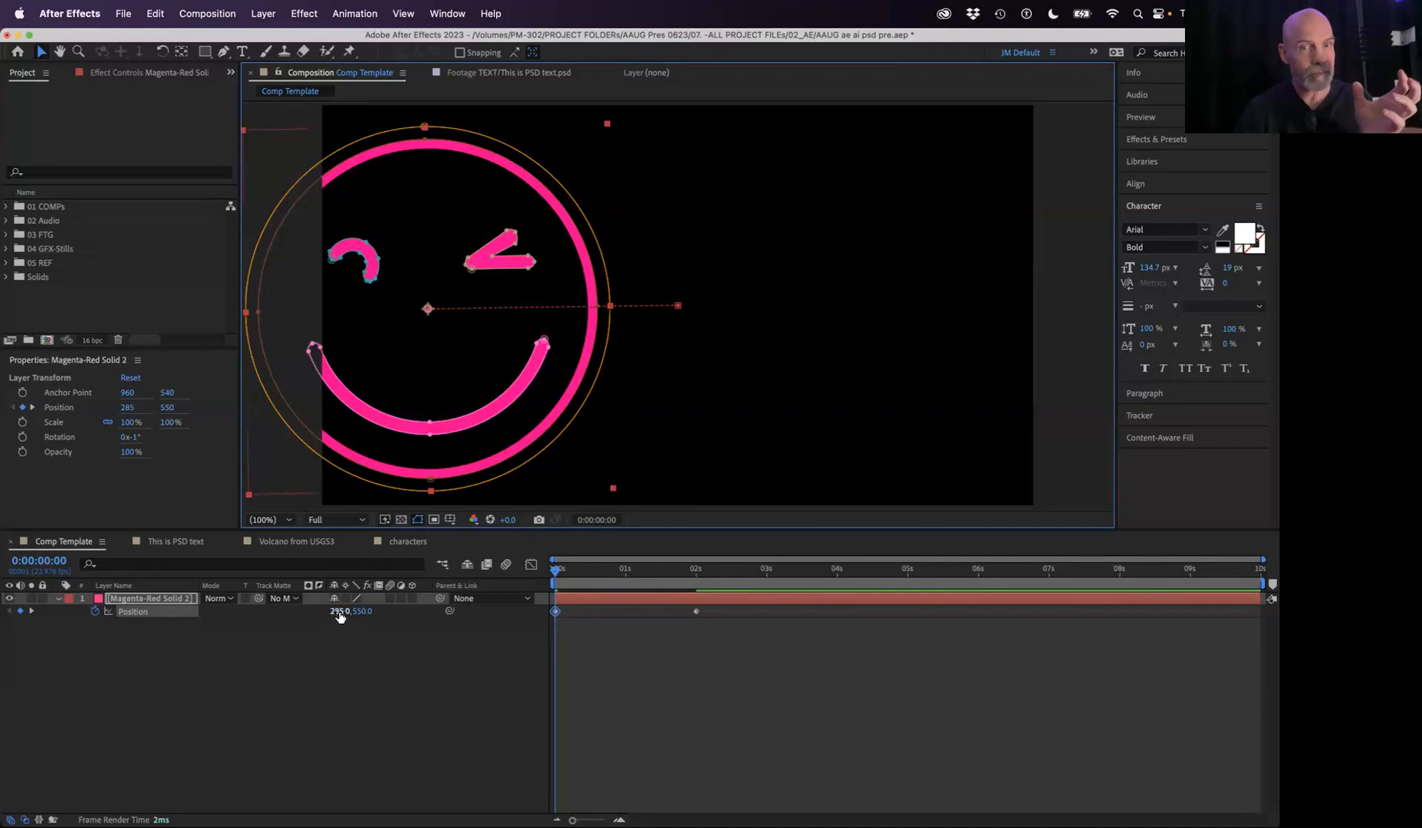
pyautogui.moveTo(339, 613); pyautogui.dragTo(82, 585)
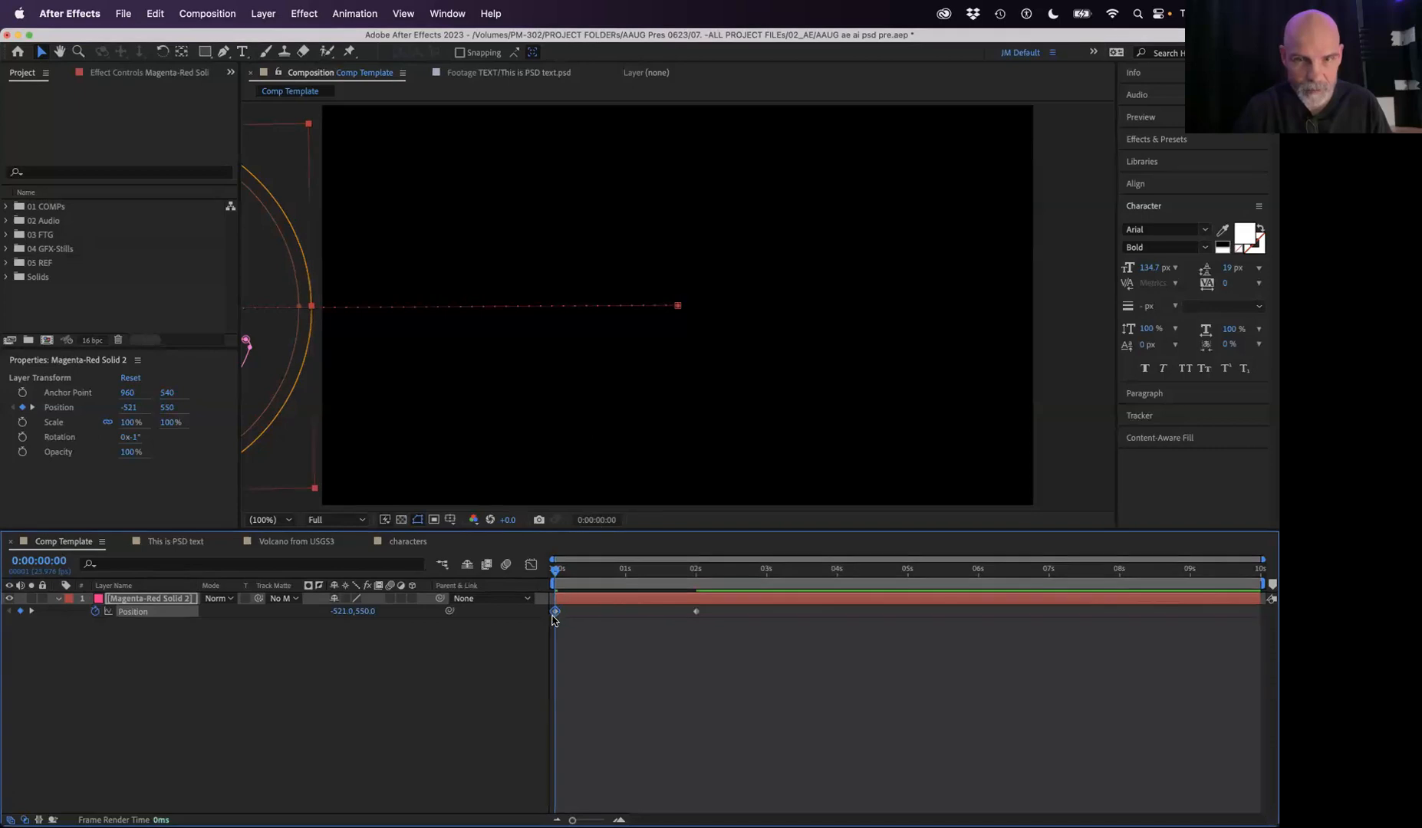
# Step: Preview the smiley's slide-in animation from the start of the composition several times
pyautogui.moveTo(569, 569); pyautogui.dragTo(497, 525)
pyautogui.press('space')
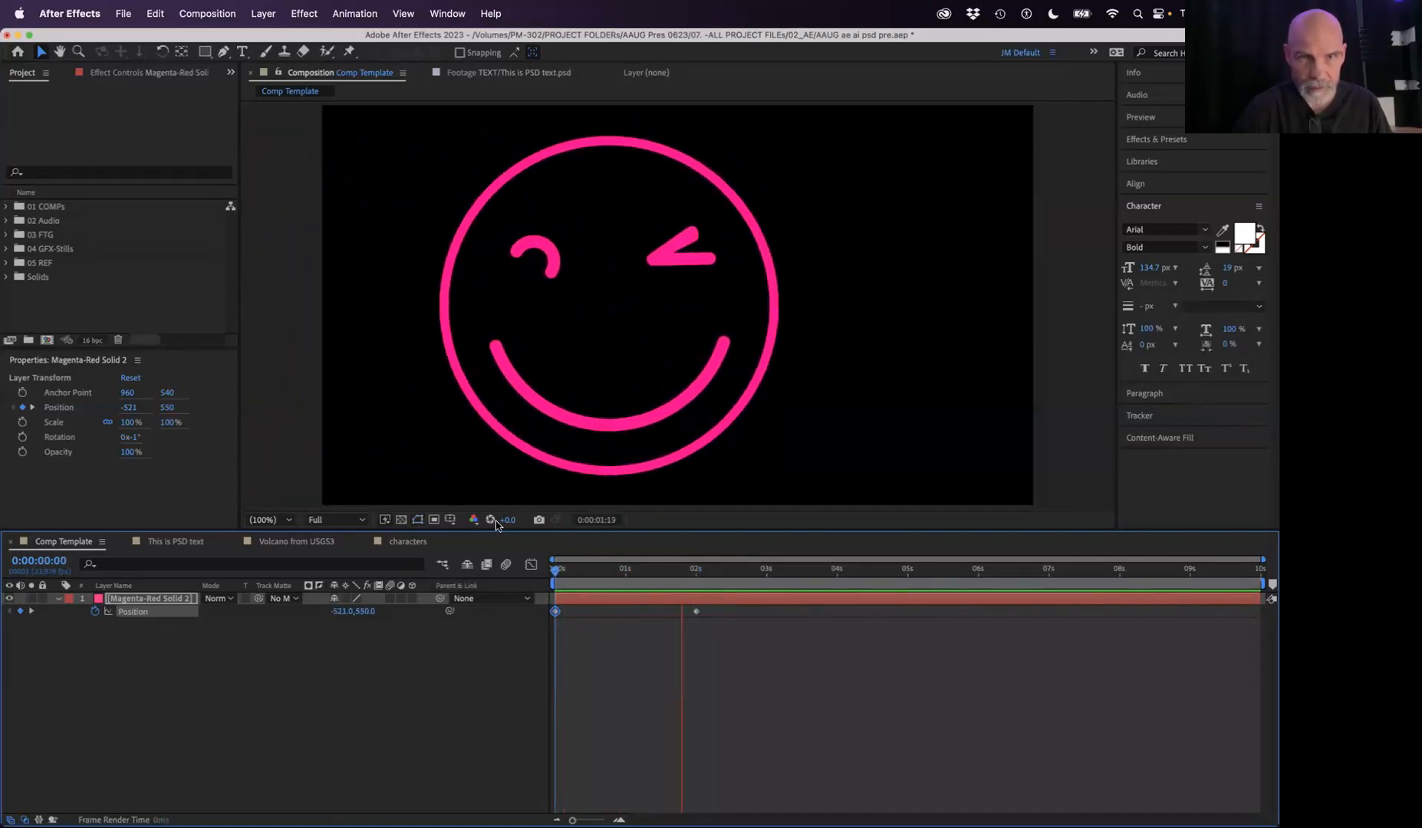
pyautogui.press('space')
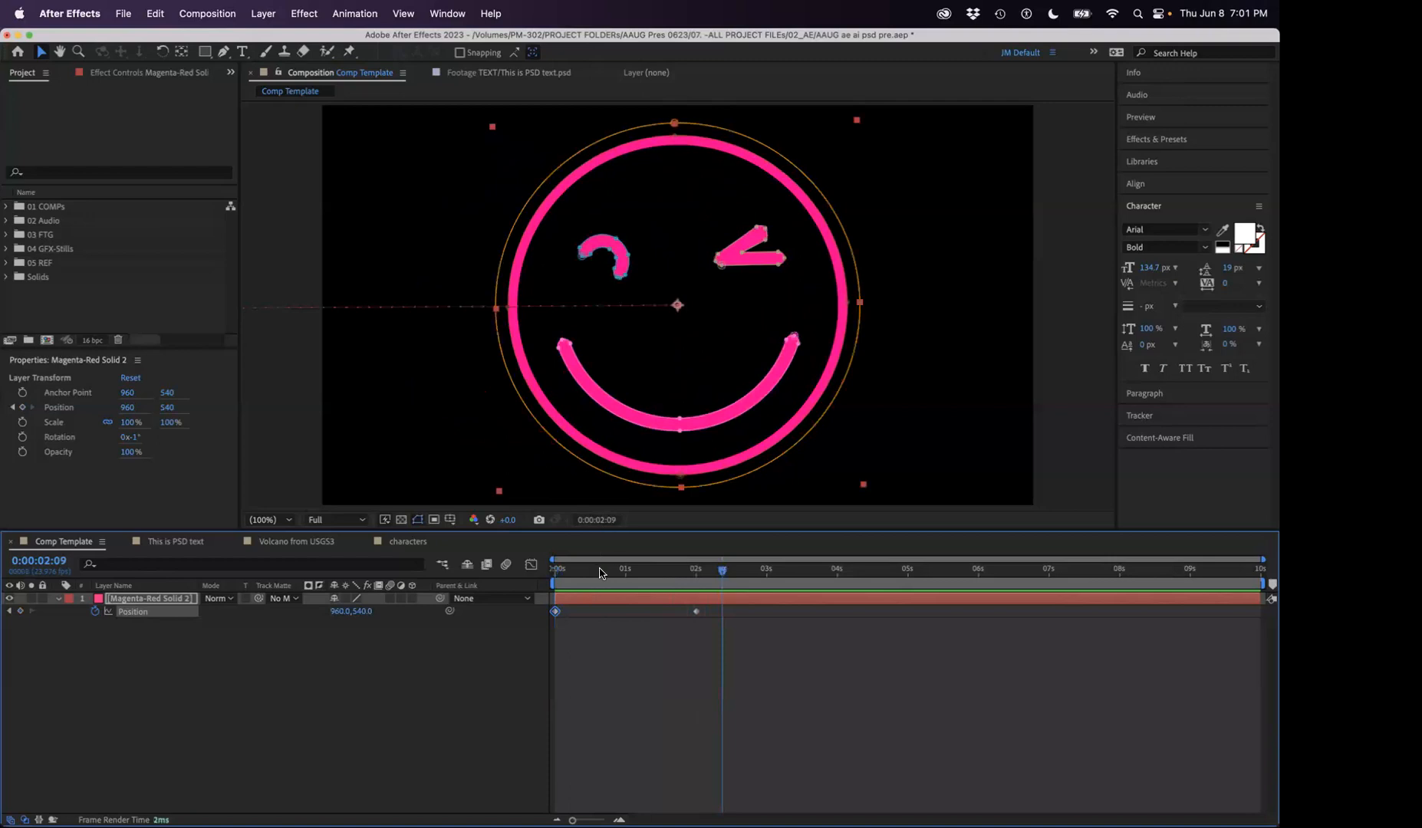
pyautogui.moveTo(601, 574); pyautogui.dragTo(514, 571)
pyautogui.press('space')
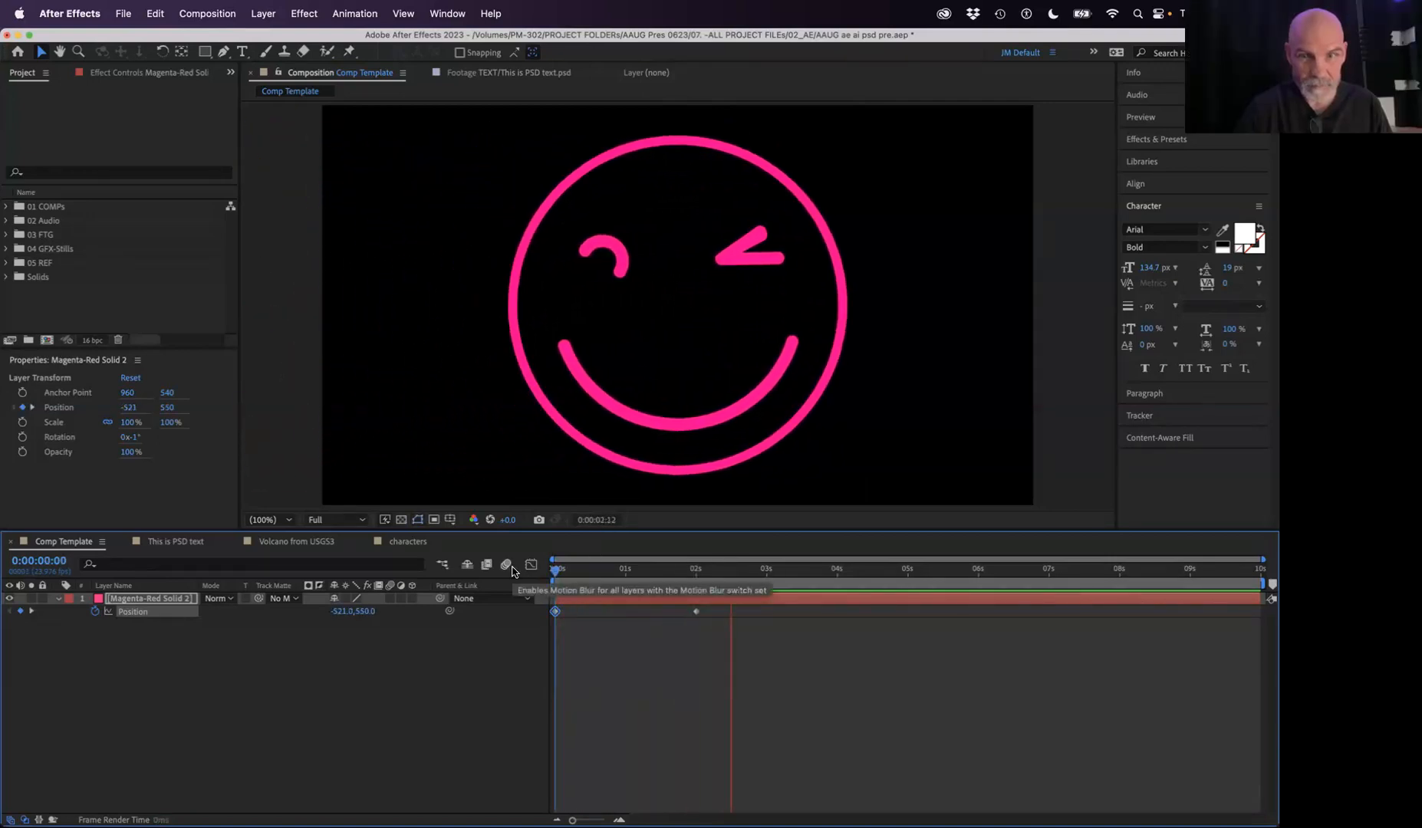
pyautogui.press('space')
pyautogui.moveTo(642, 568); pyautogui.dragTo(510, 569)
pyautogui.press('space')
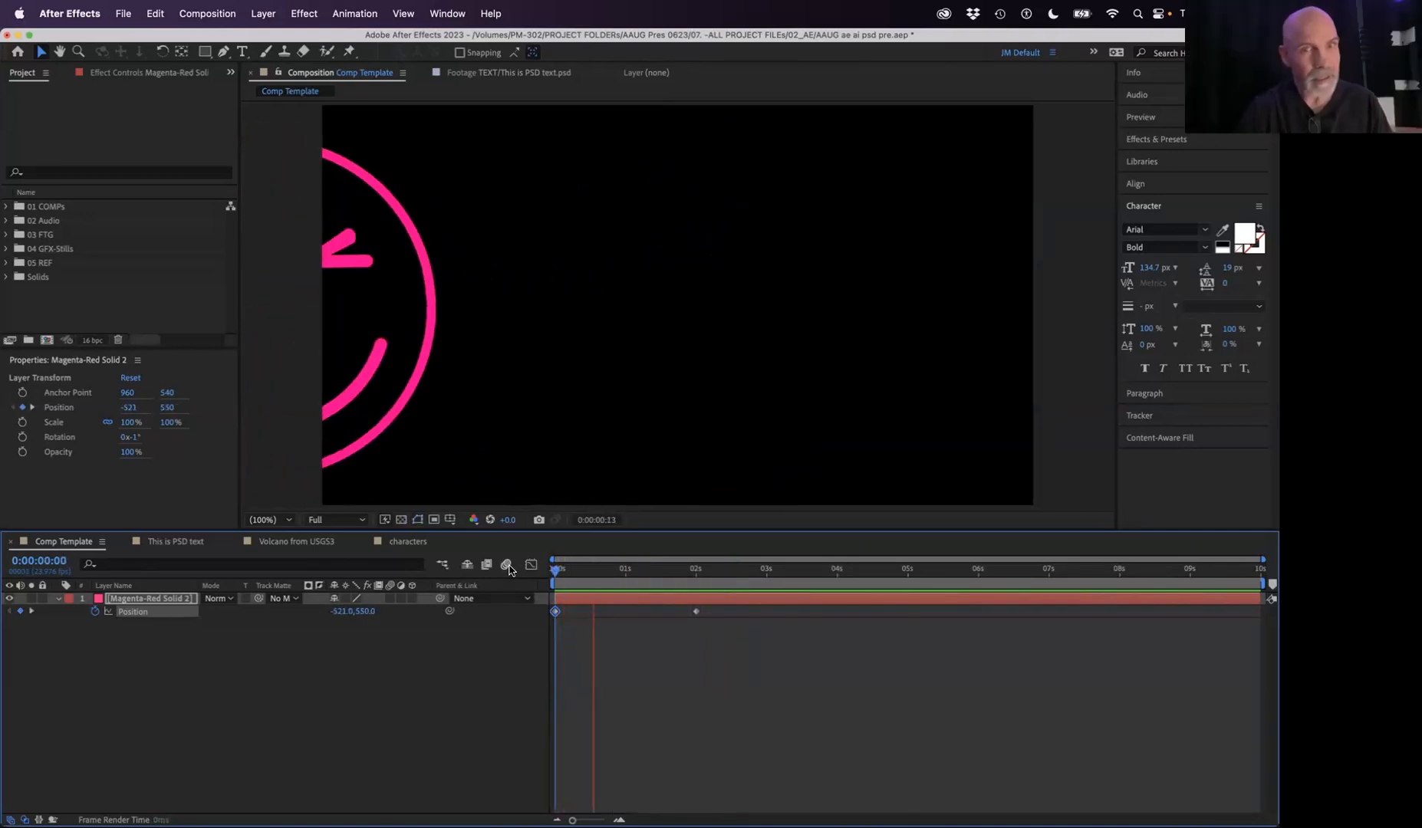
# Step: Replay the linear slide-in from 0:00:00:00 to review the smiley's constant speed
pyautogui.press('space')
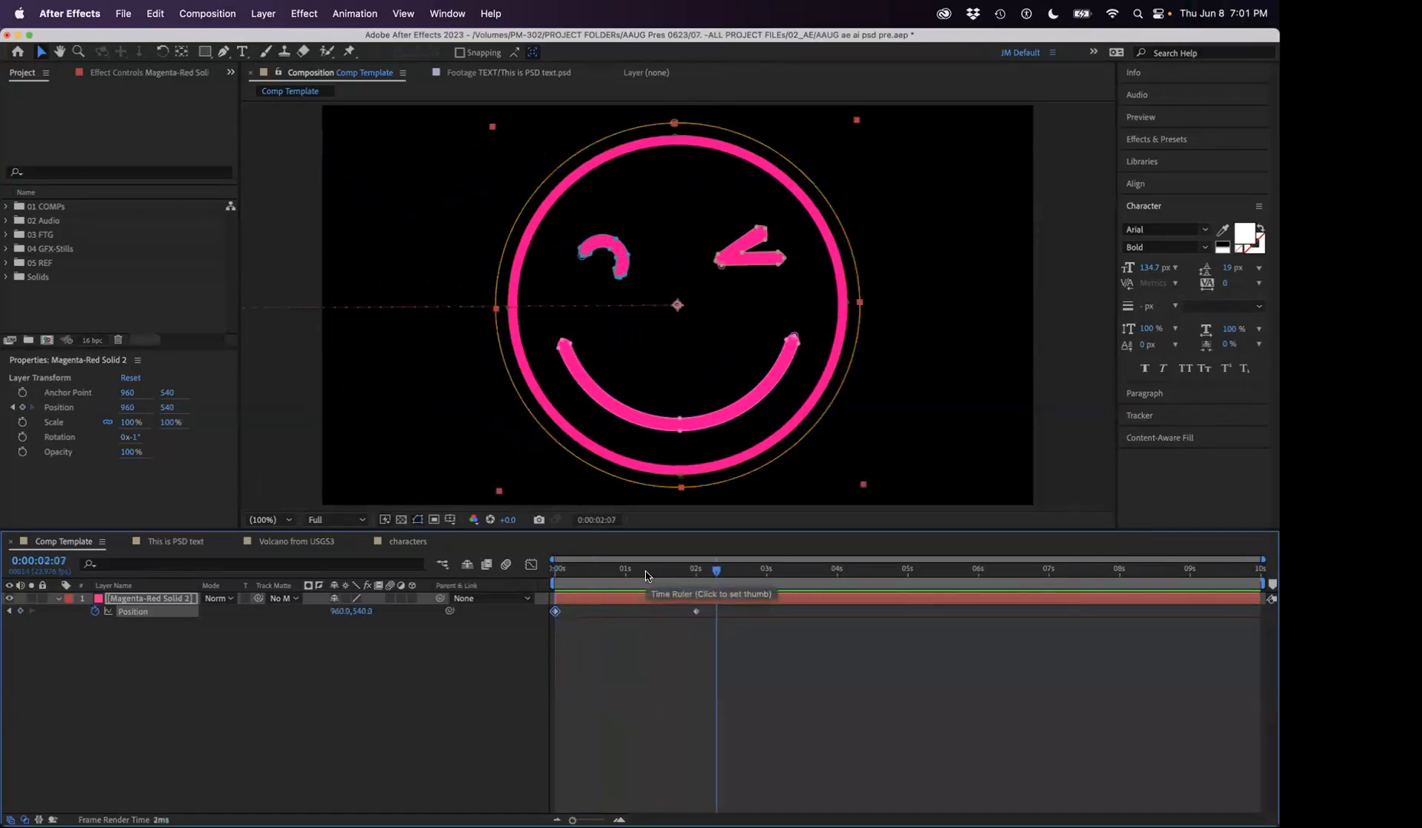
pyautogui.moveTo(628, 577); pyautogui.dragTo(549, 591)
pyautogui.press('space')
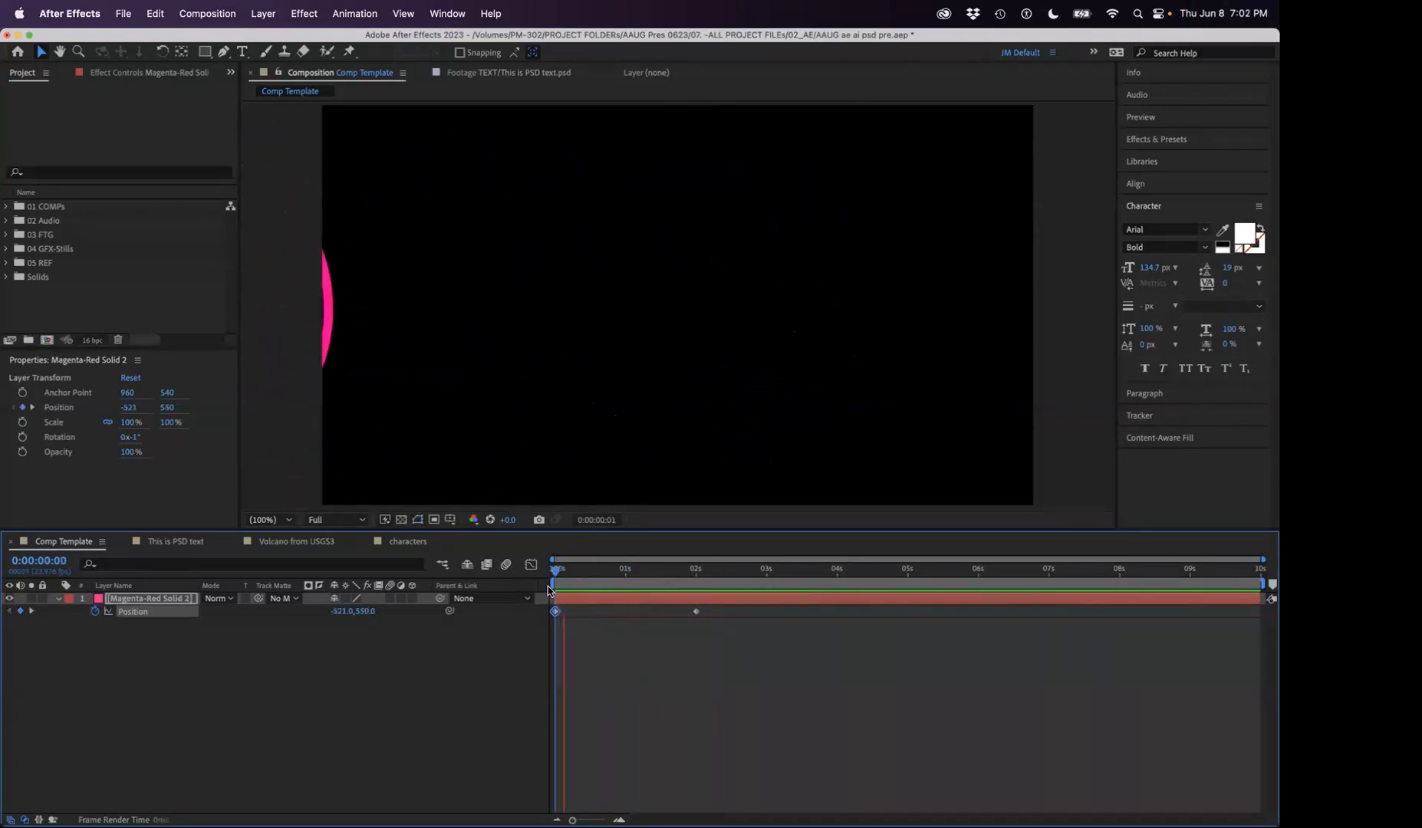
pyautogui.press('space')
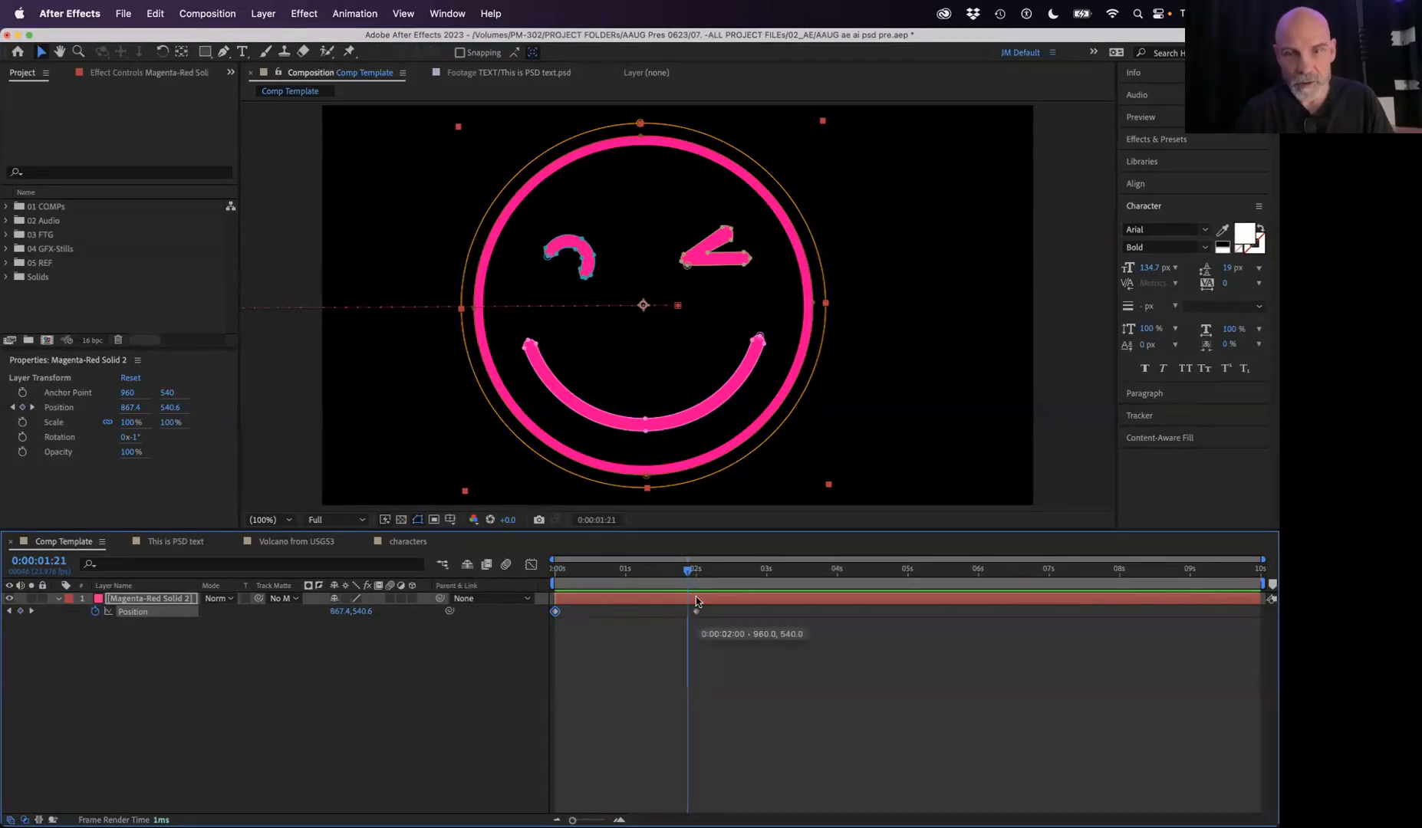
# Step: Apply Easy Ease In to the smiley's Position keyframe at 0:00:02:00
pyautogui.click(616, 569)
pyautogui.moveTo(645, 566); pyautogui.dragTo(653, 566)
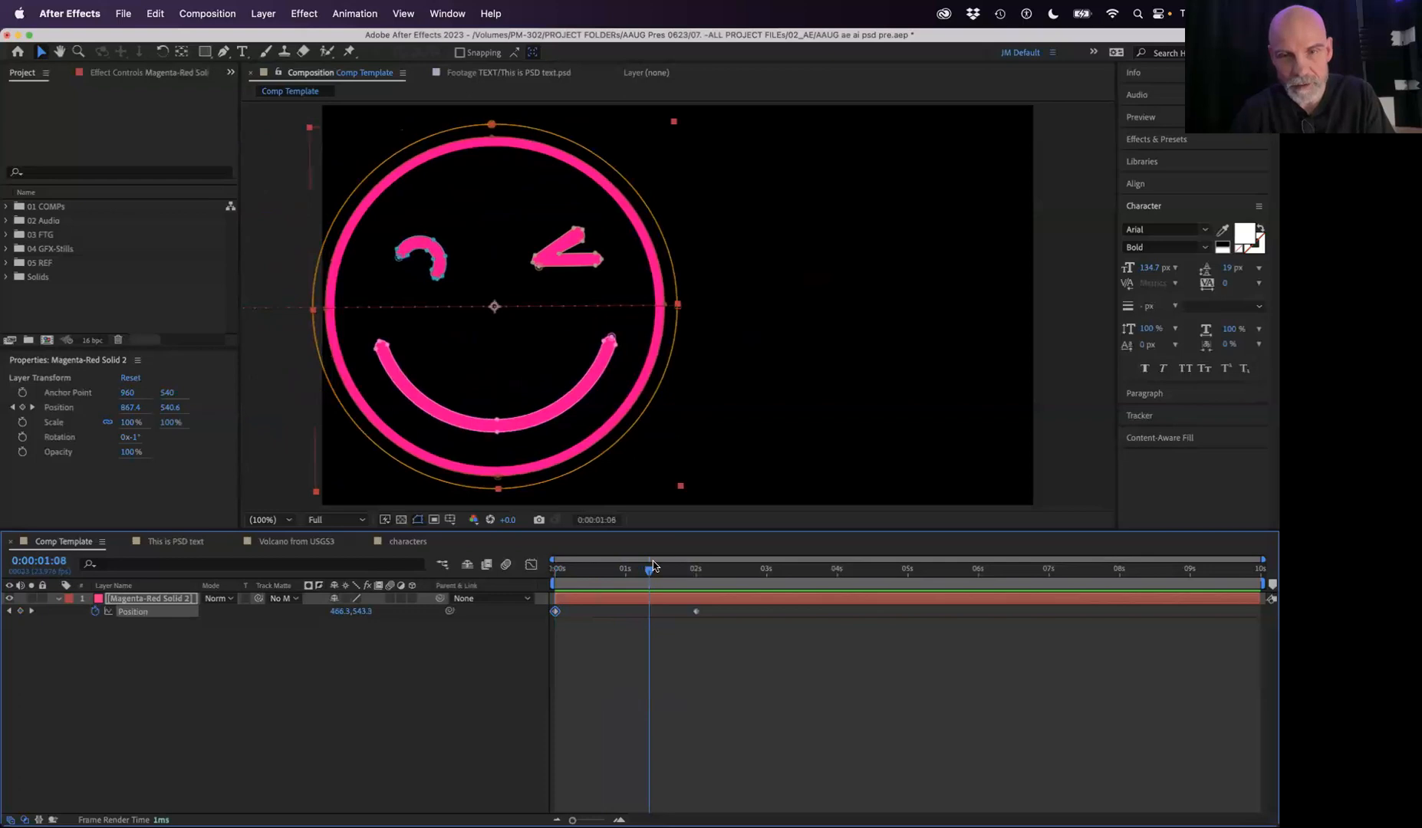
pyautogui.click(695, 612)
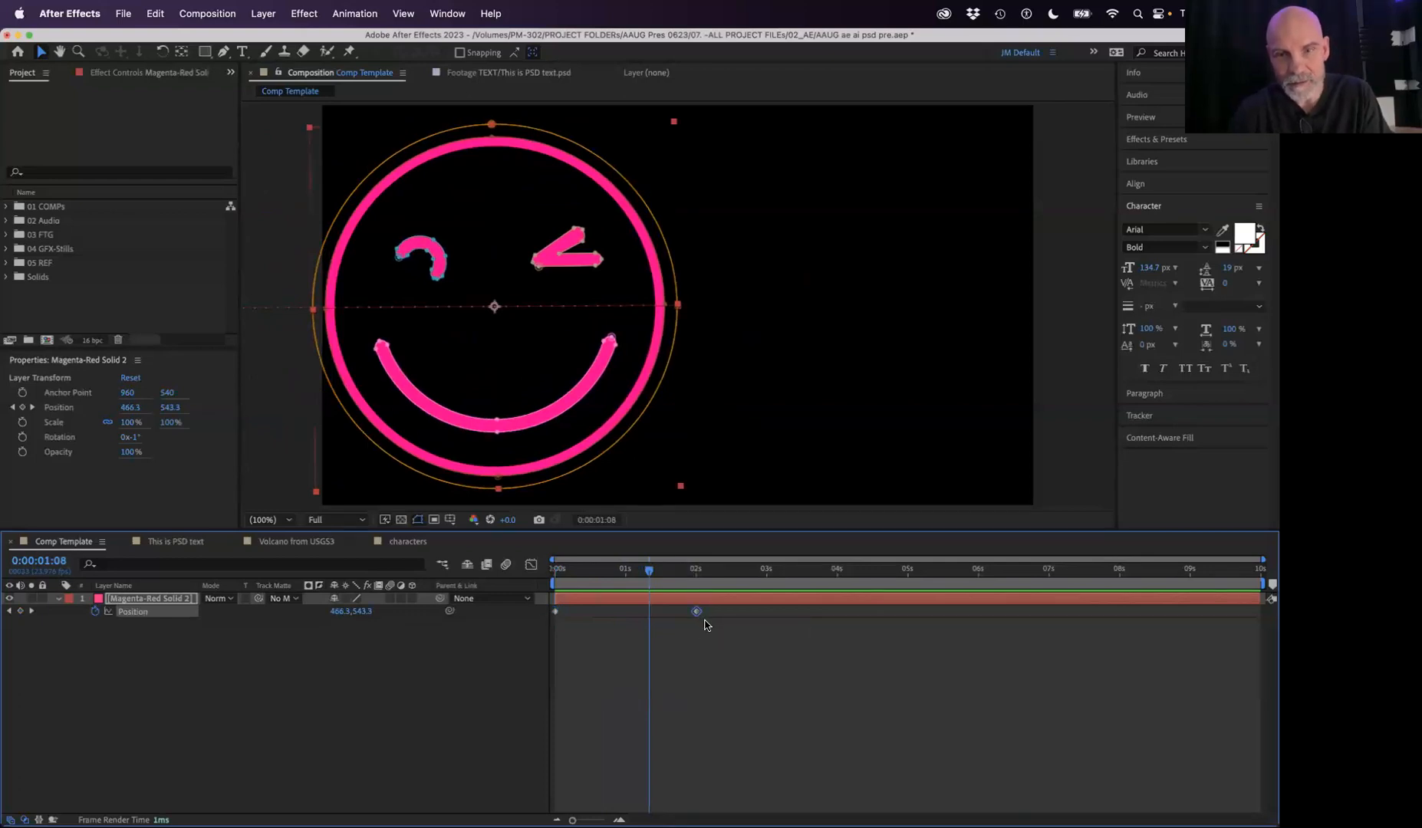
pyautogui.moveTo(696, 615)
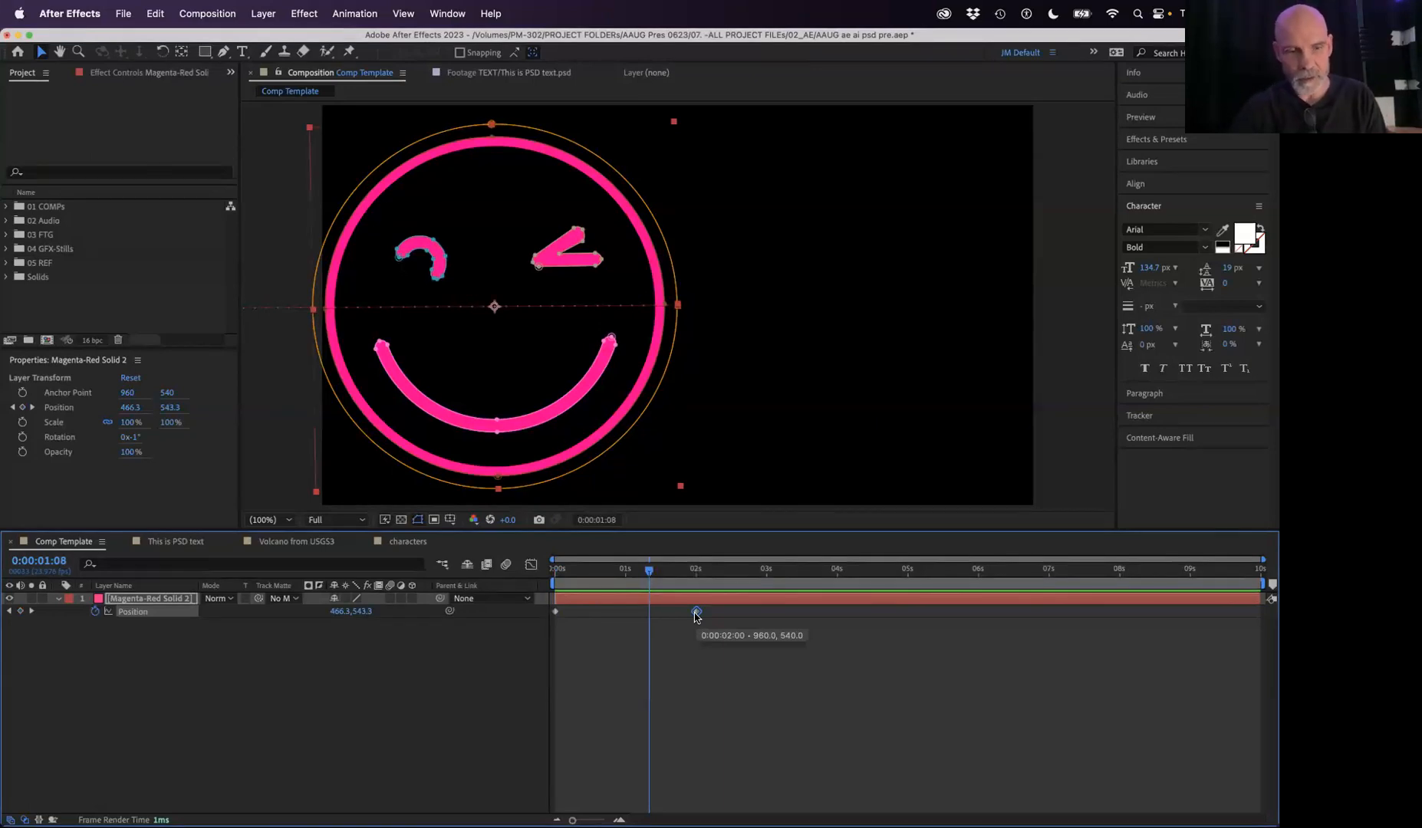
pyautogui.rightClick(697, 613)
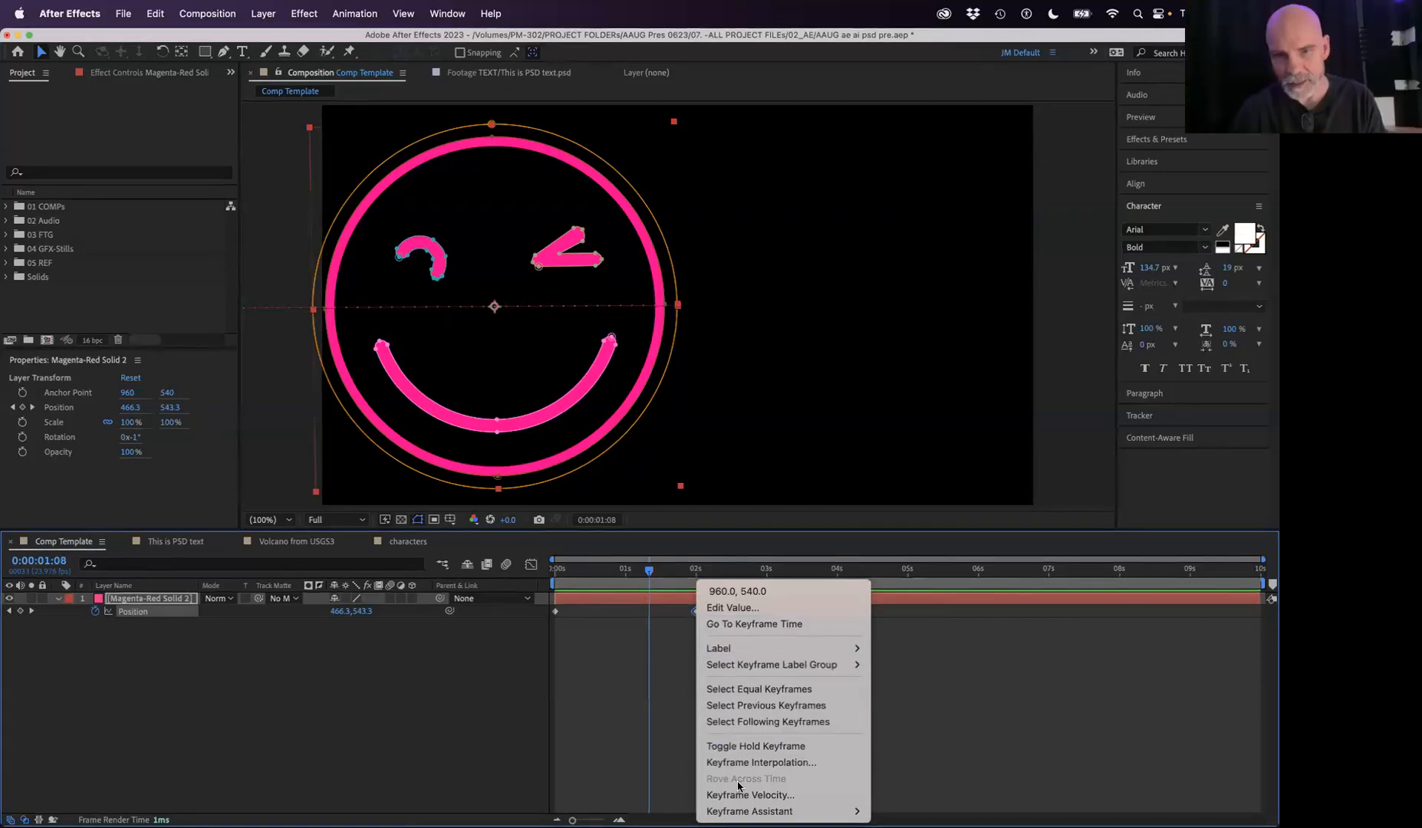
pyautogui.moveTo(740, 811)
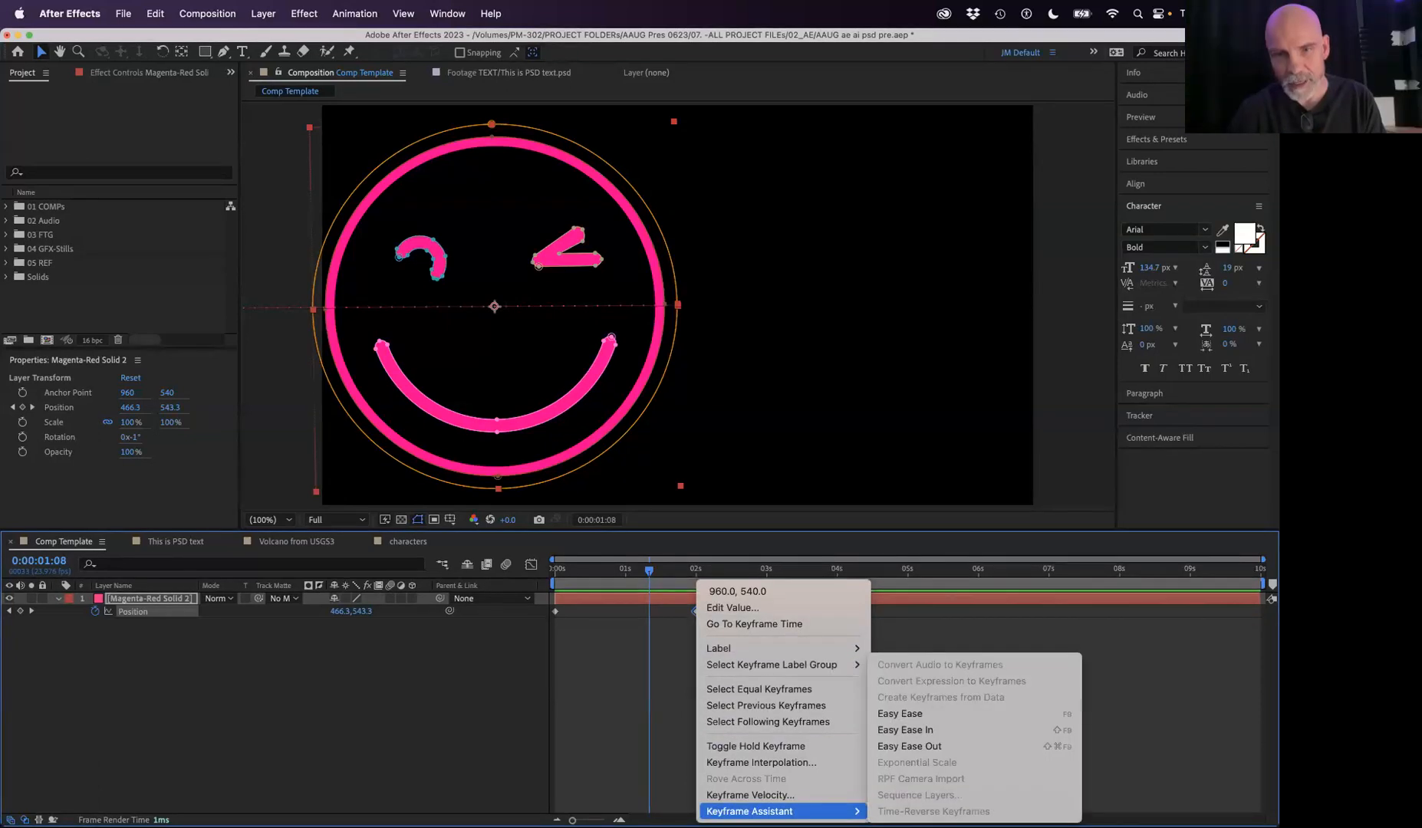
pyautogui.click(913, 731)
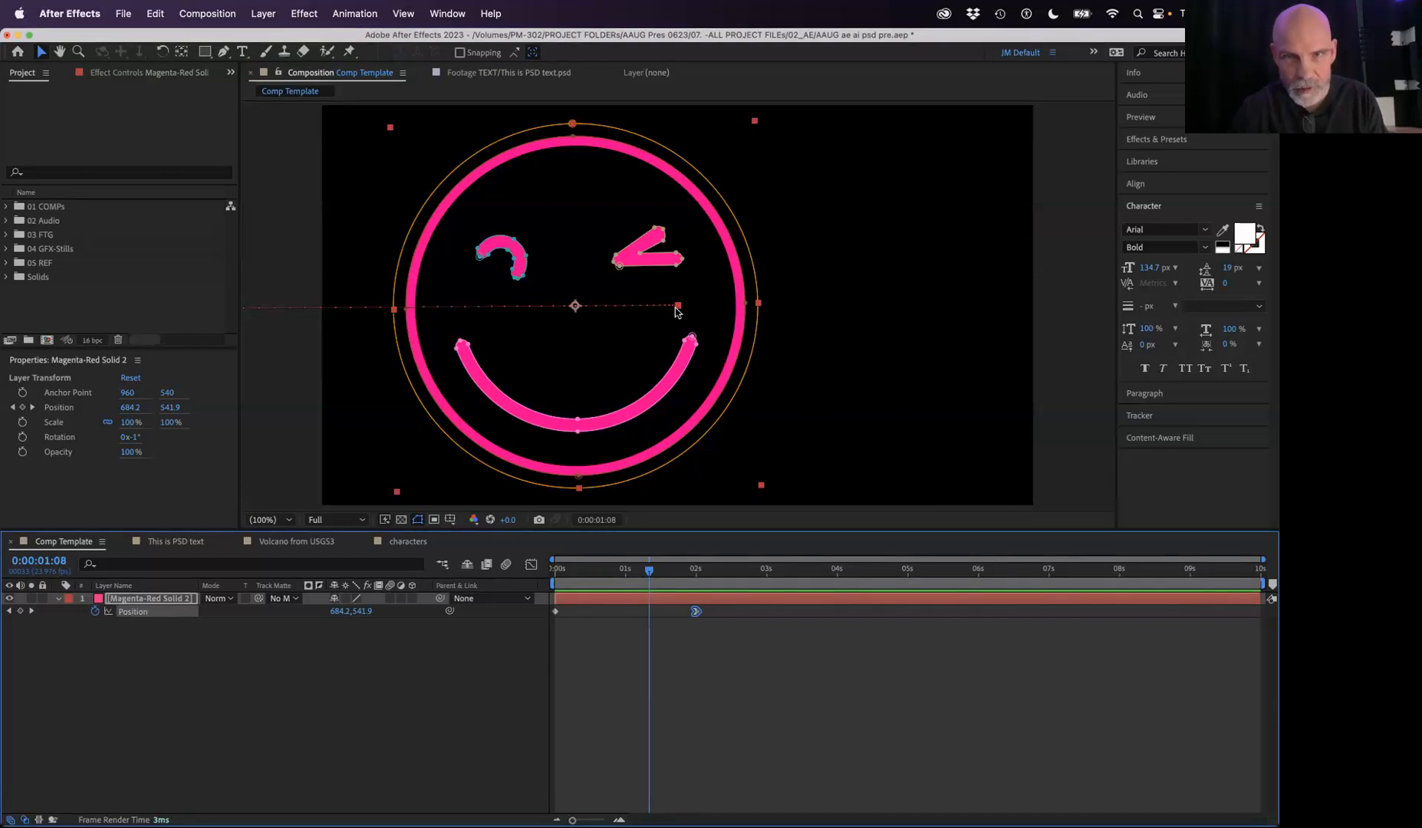
# Step: Preview the smiley's eased slide-in twice from the start of the composition
pyautogui.moveTo(647, 575); pyautogui.dragTo(548, 570)
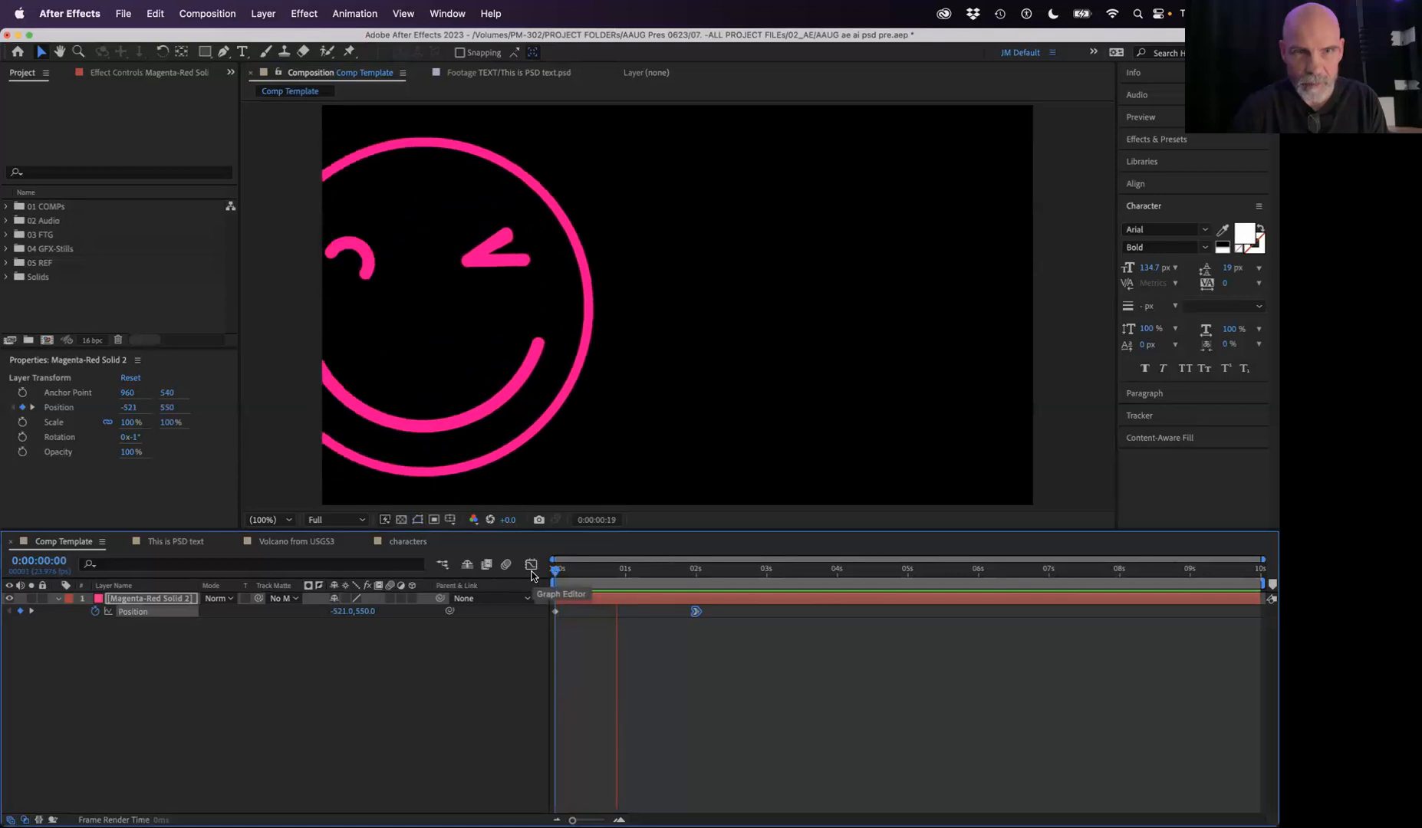
pyautogui.press('space')
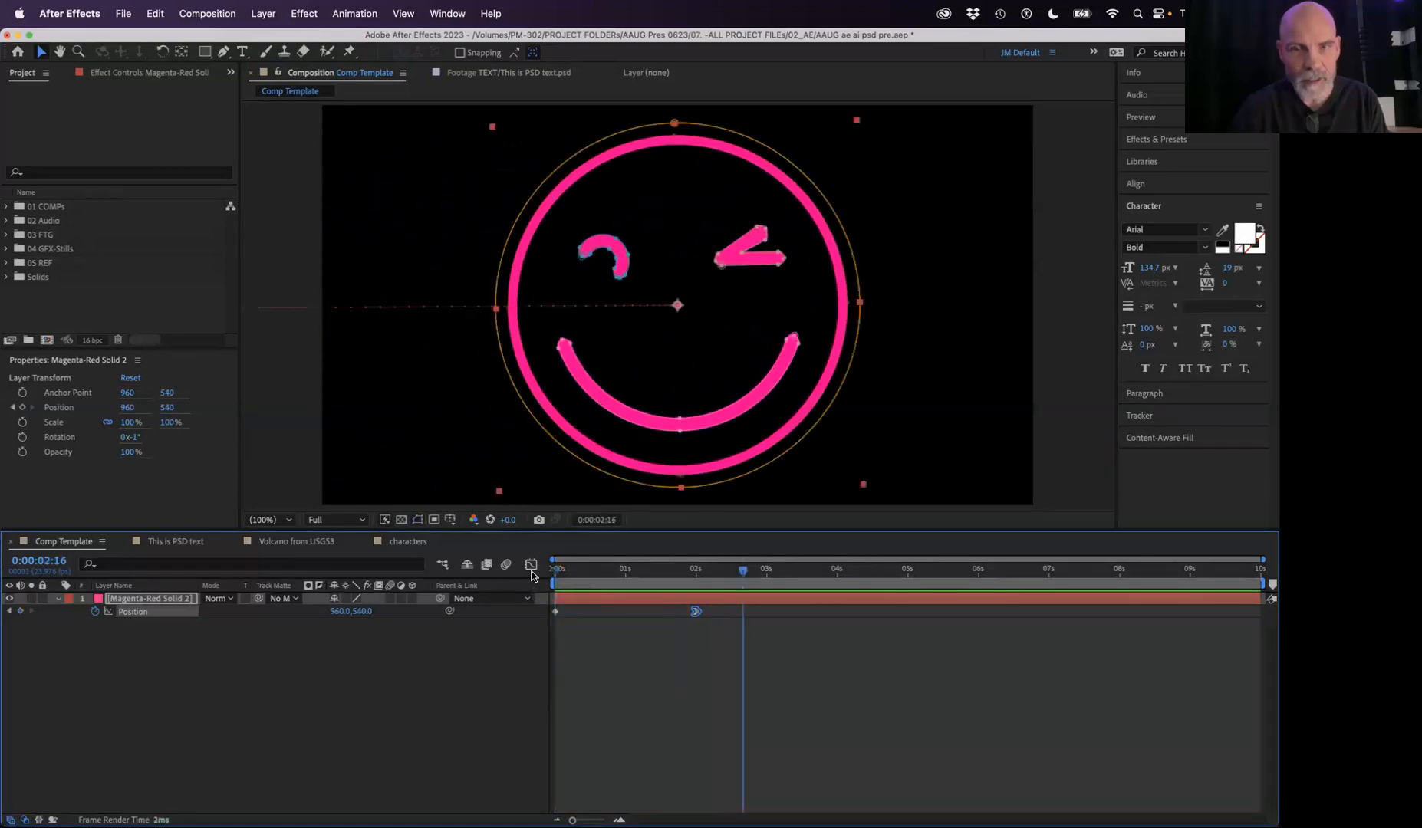
pyautogui.moveTo(714, 571); pyautogui.dragTo(528, 562)
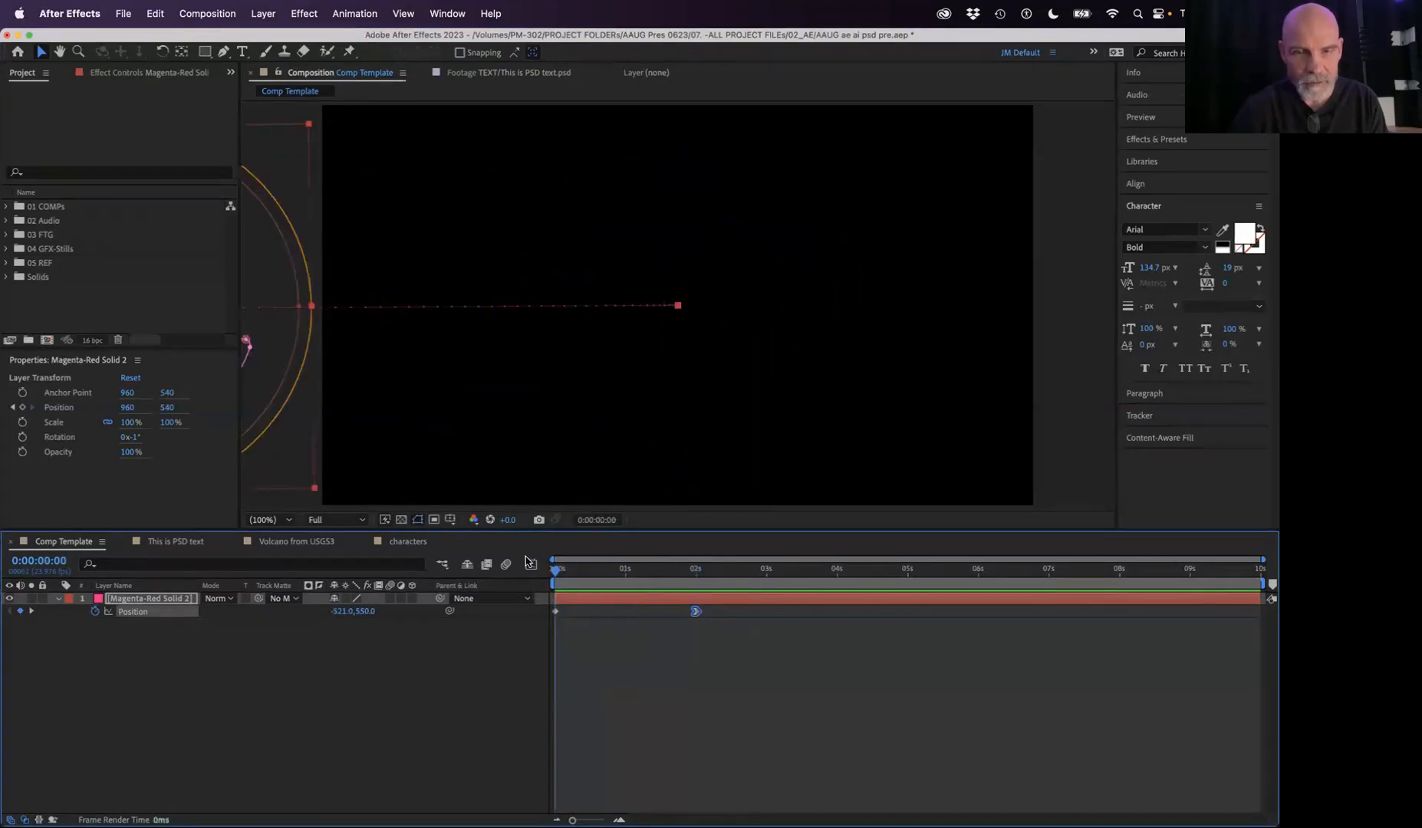
pyautogui.press('space')
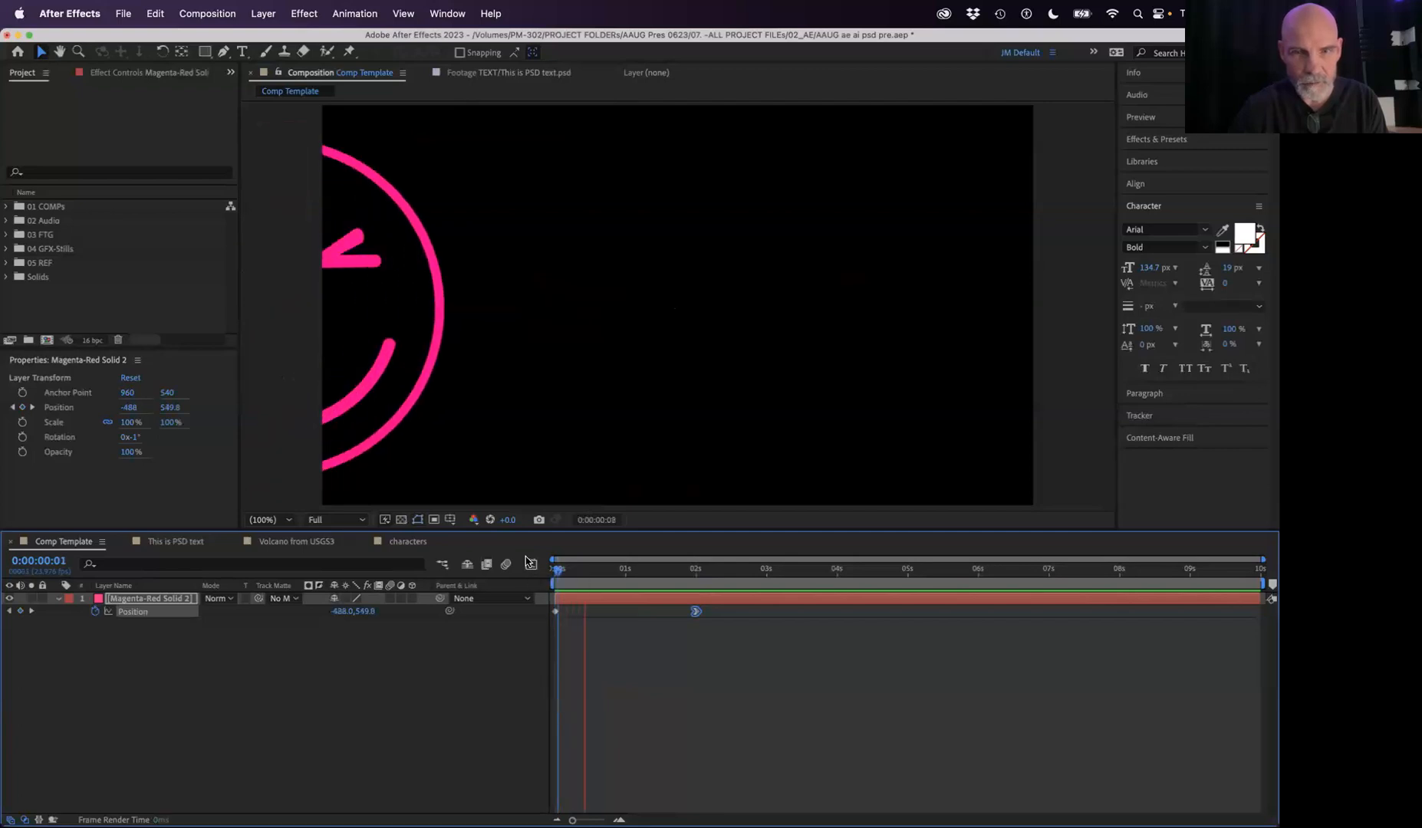
pyautogui.press('space')
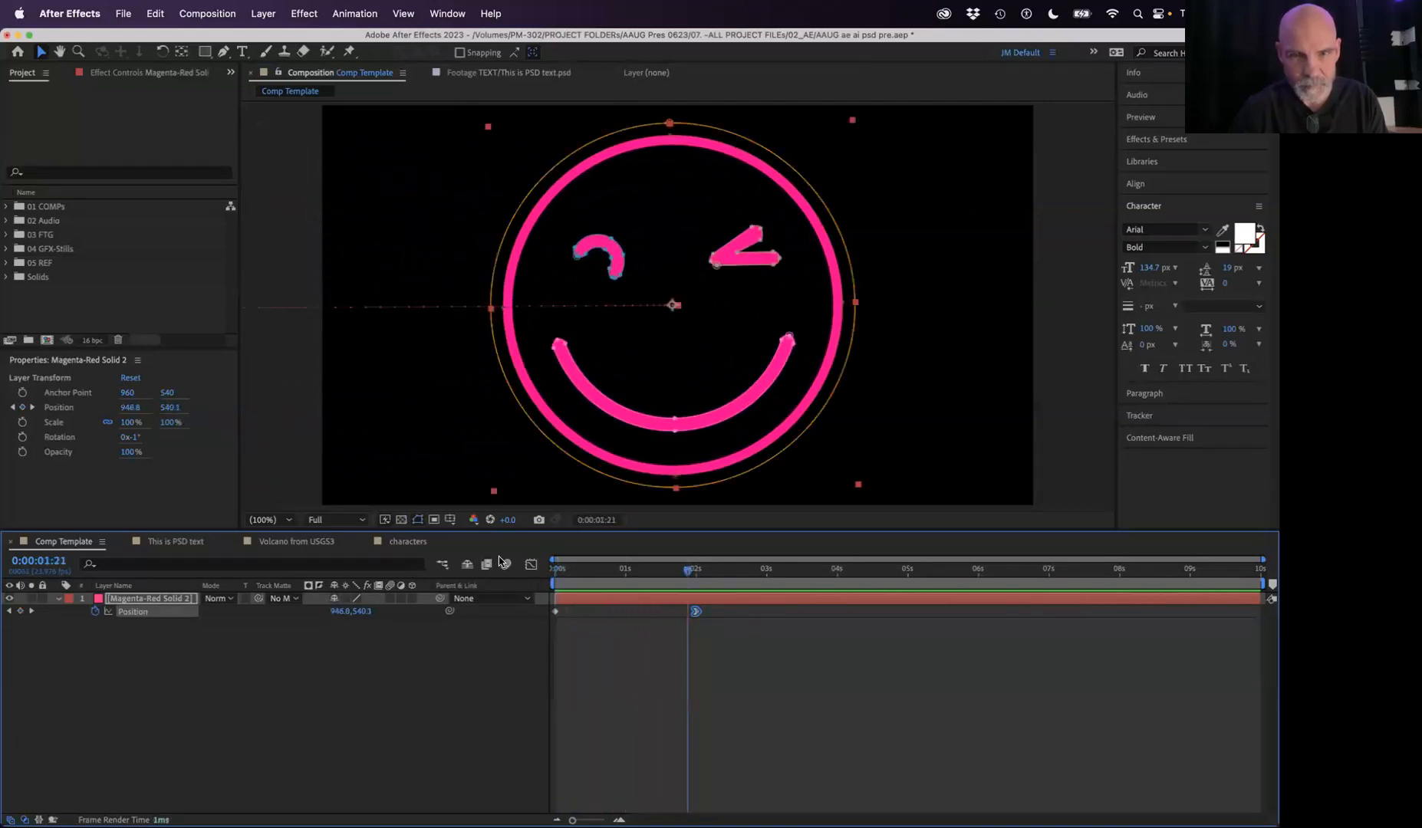
# Step: In the speed graph, lengthen the 0:00:02:00 Position keyframe's incoming ease handle back to about the 1-second mark
pyautogui.click(531, 565)
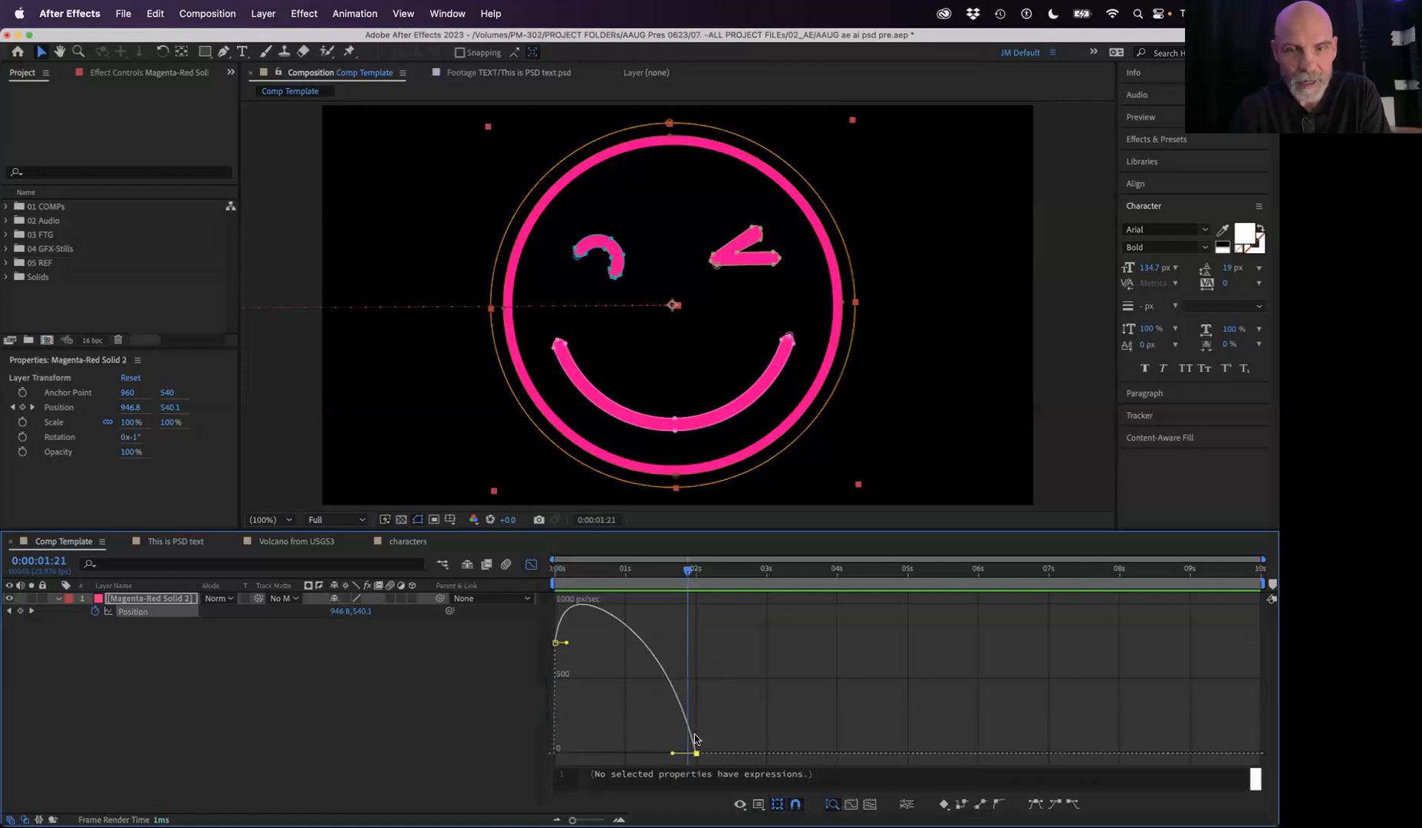
pyautogui.moveTo(671, 754); pyautogui.dragTo(625, 754)
pyautogui.click(530, 564)
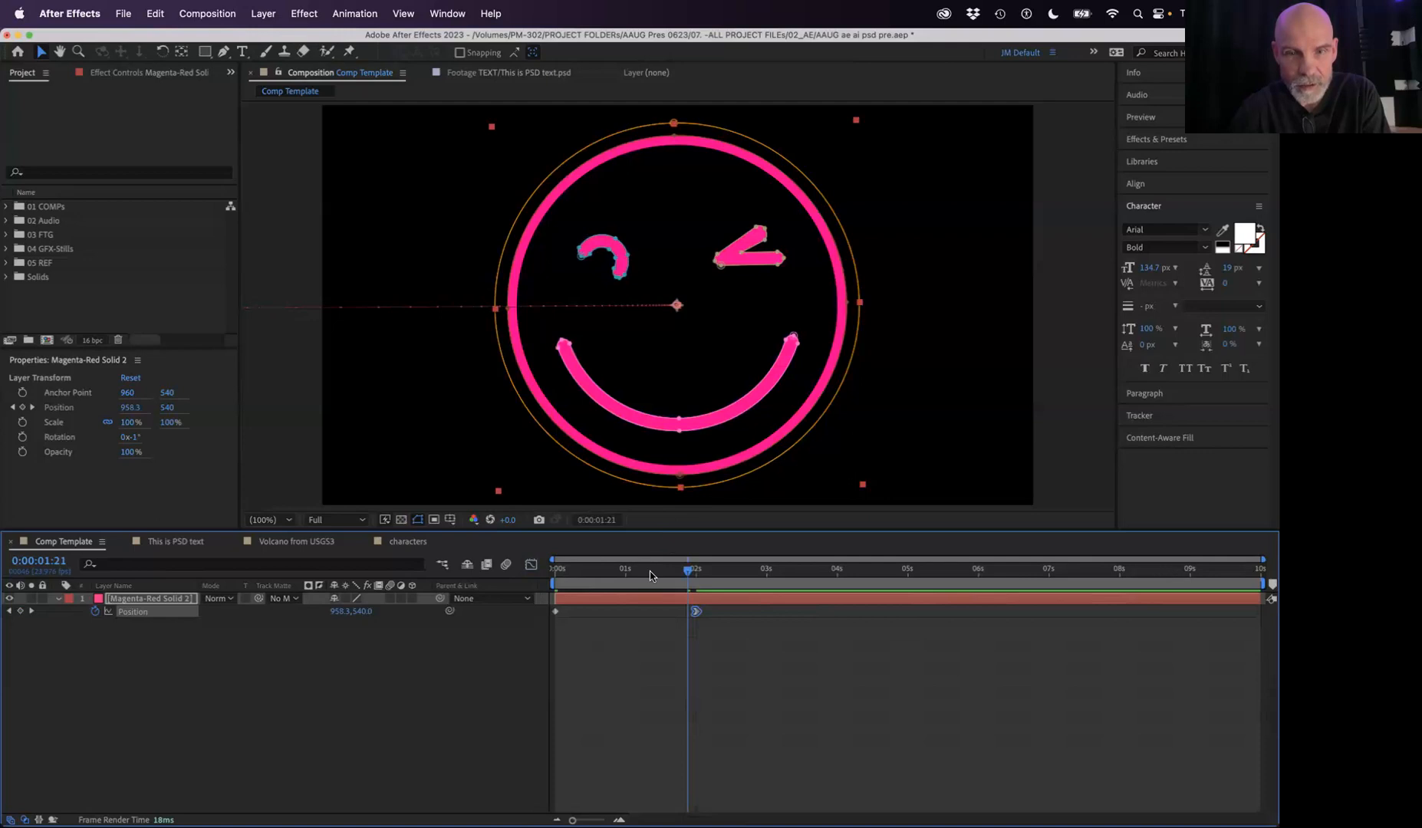
# Step: Preview the slide-in with the stronger ease twice from the start
pyautogui.press('Home')
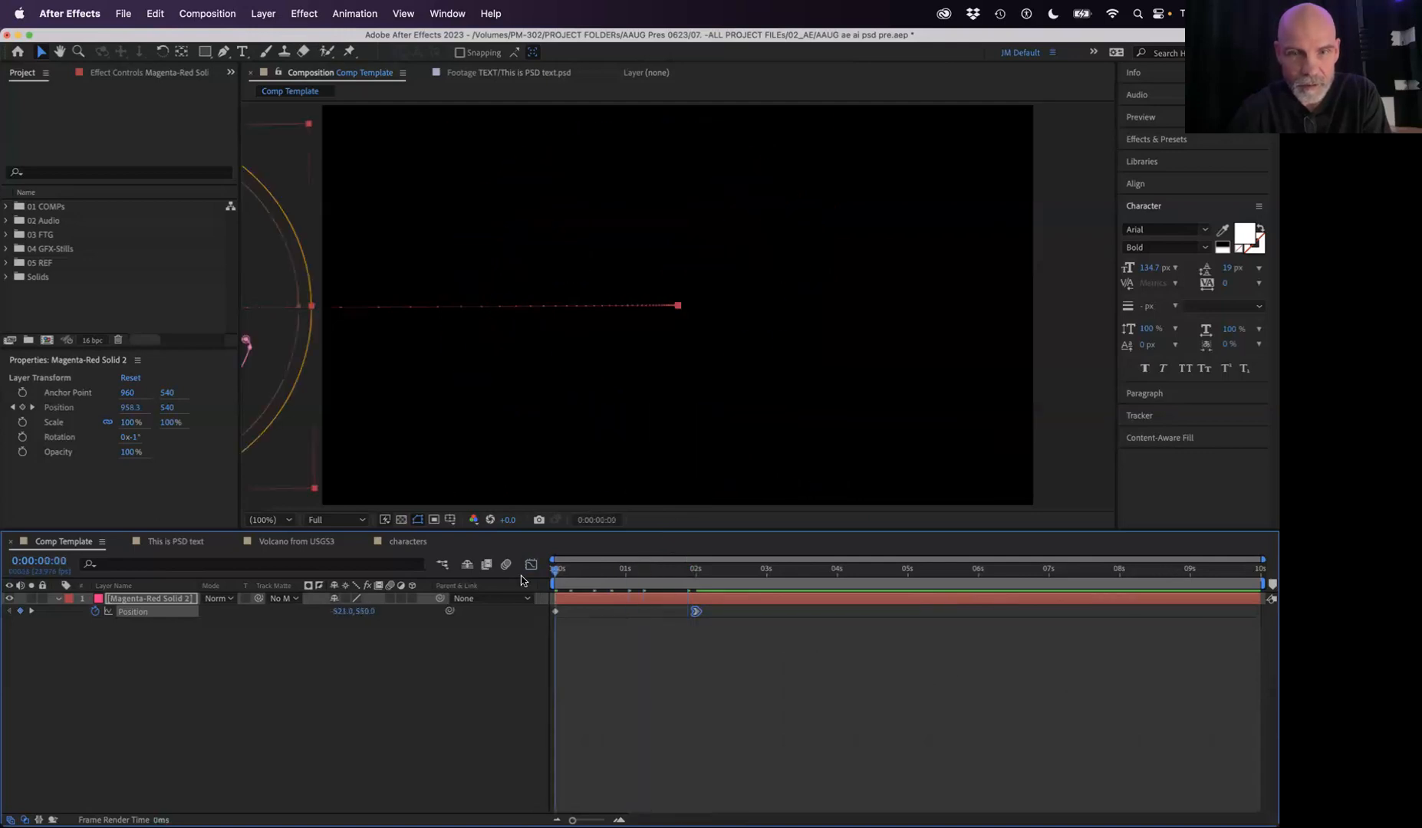
pyautogui.press('space')
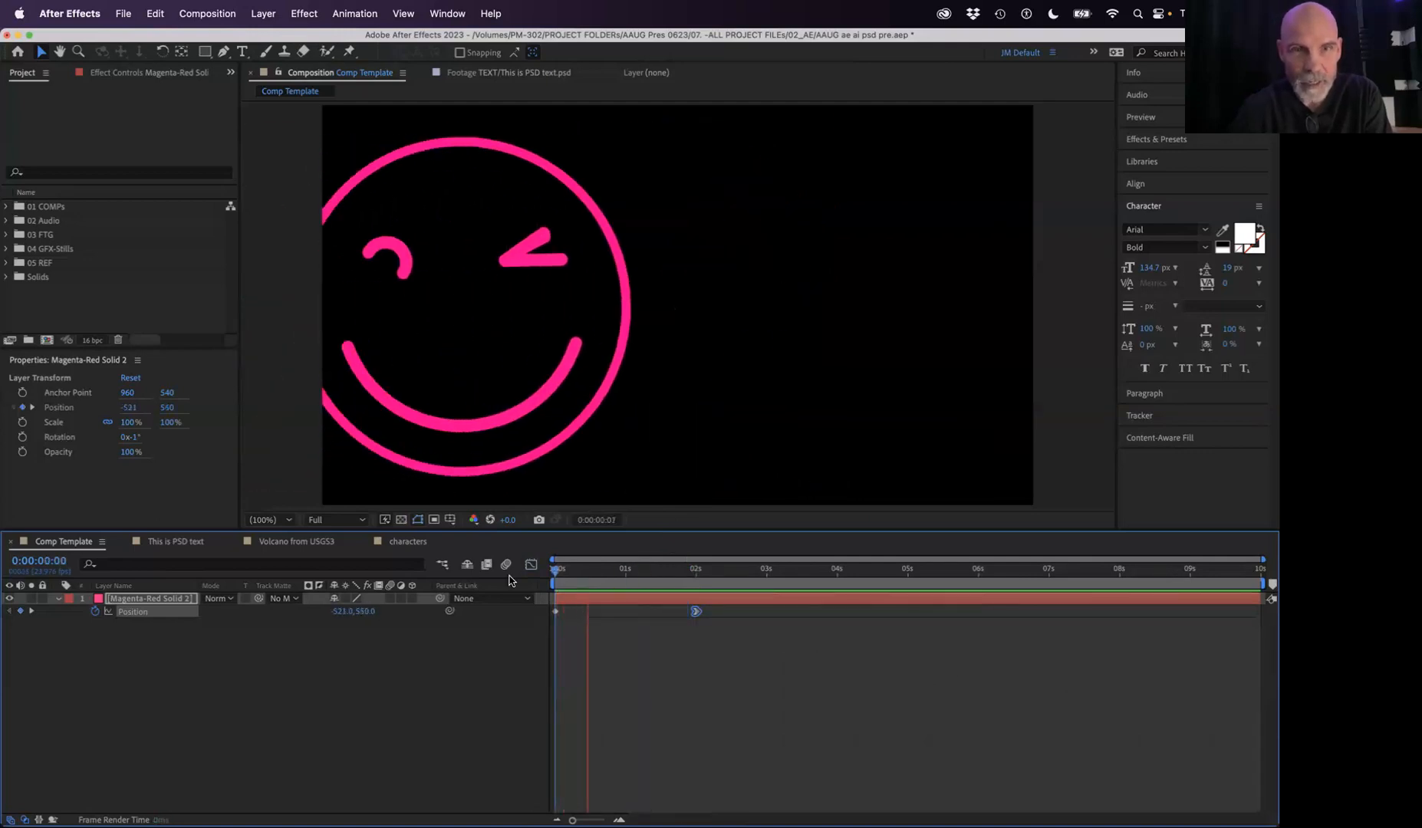
pyautogui.press('space')
pyautogui.press('Home')
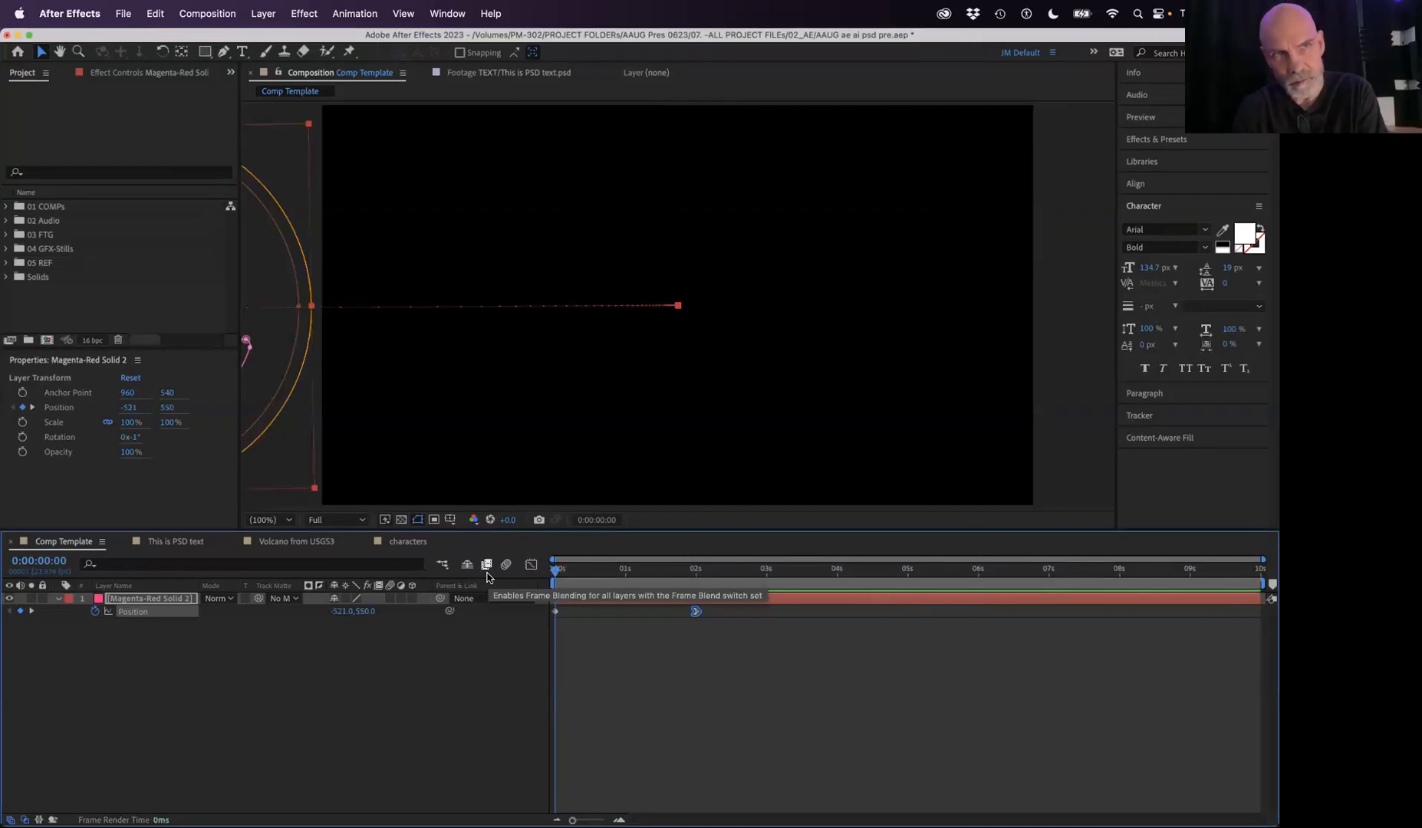
pyautogui.press('space')
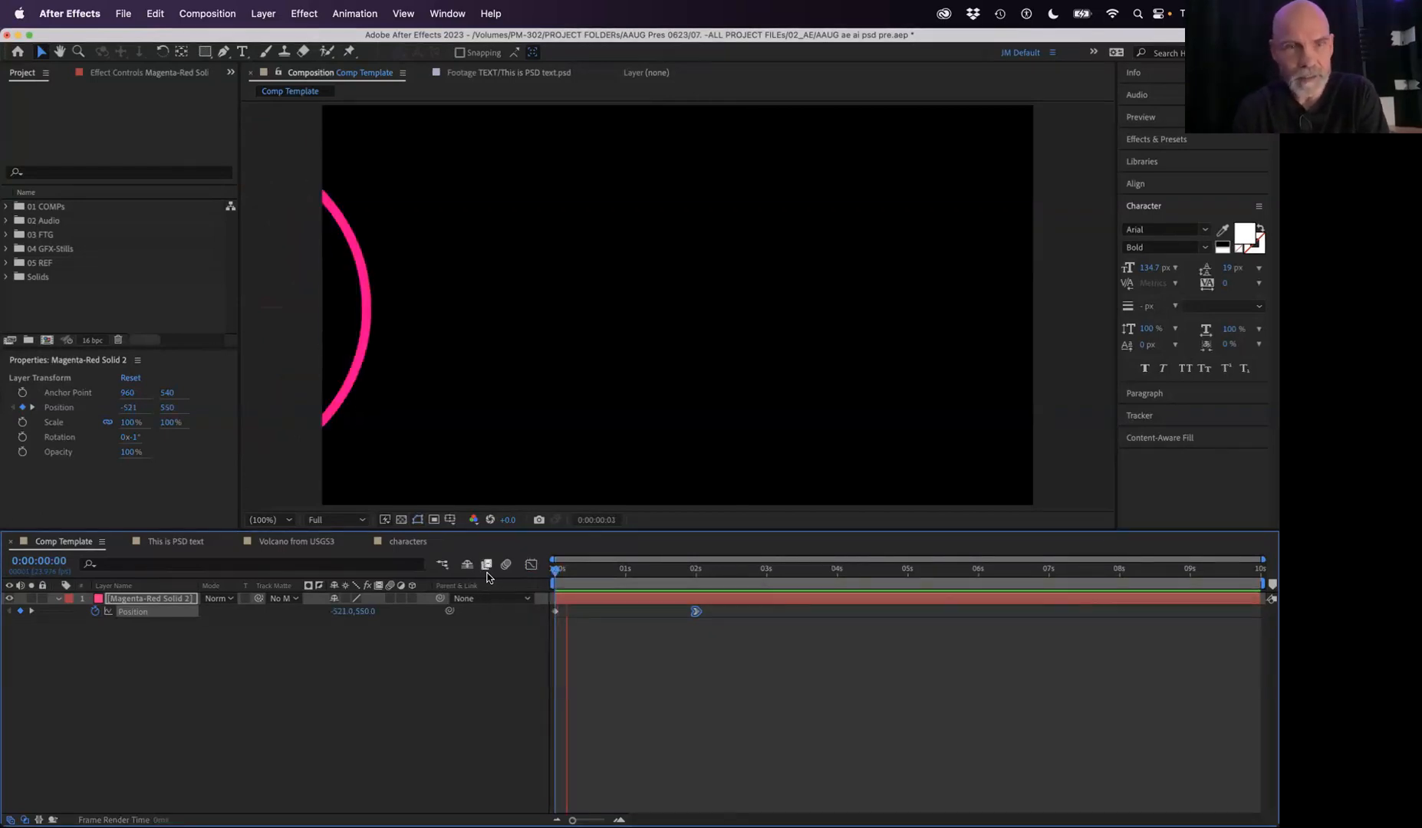
pyautogui.press('space')
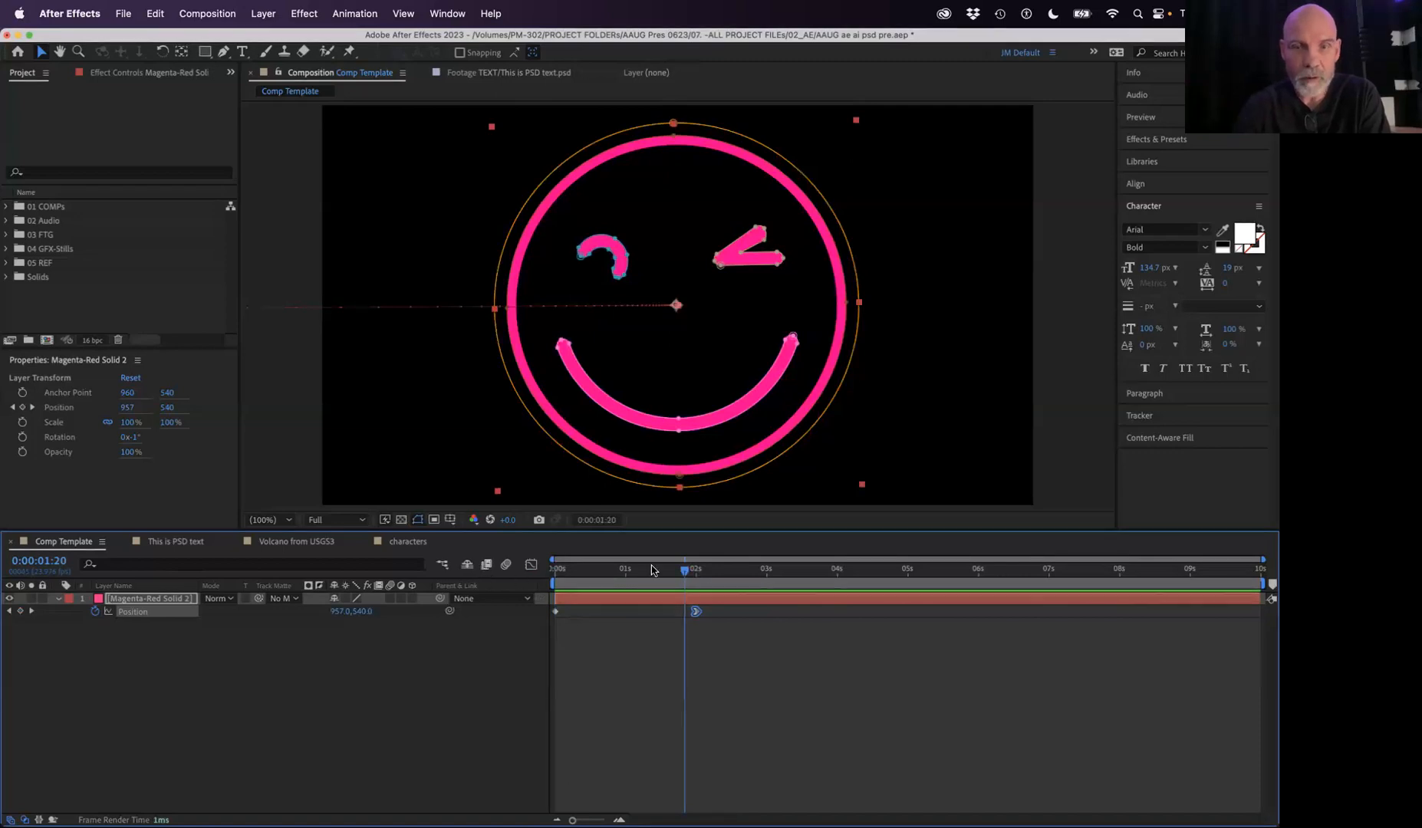
pyautogui.moveTo(682, 578)
pyautogui.mouseDown()
pyautogui.moveTo(538, 583)
pyautogui.moveTo(635, 572)
pyautogui.moveTo(667, 573)
pyautogui.moveTo(572, 584)
pyautogui.moveTo(696, 585)
pyautogui.mouseUp()
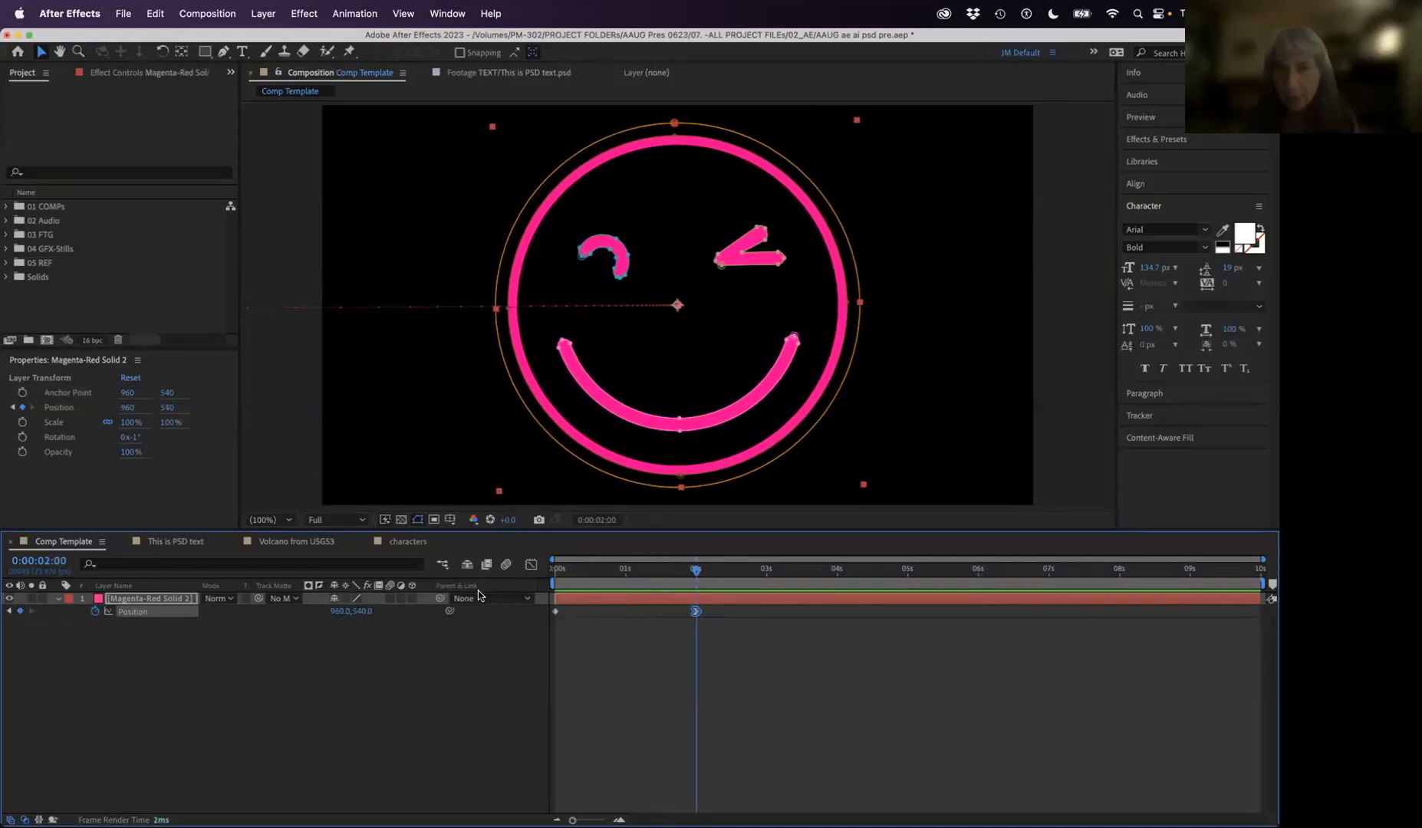
pyautogui.rightClick(694, 614)
pyautogui.press('Escape')
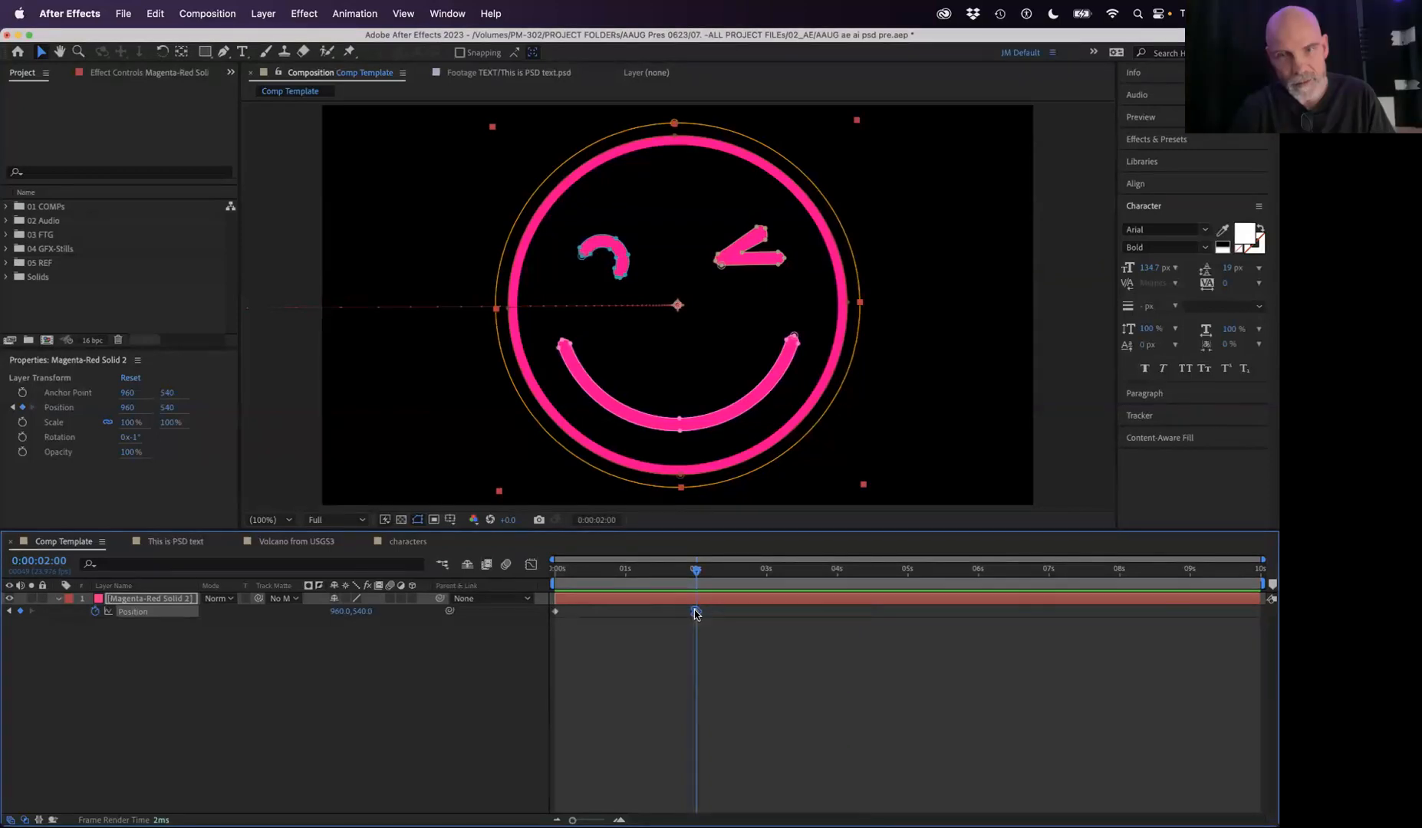
pyautogui.rightClick(696, 613)
pyautogui.press('Escape')
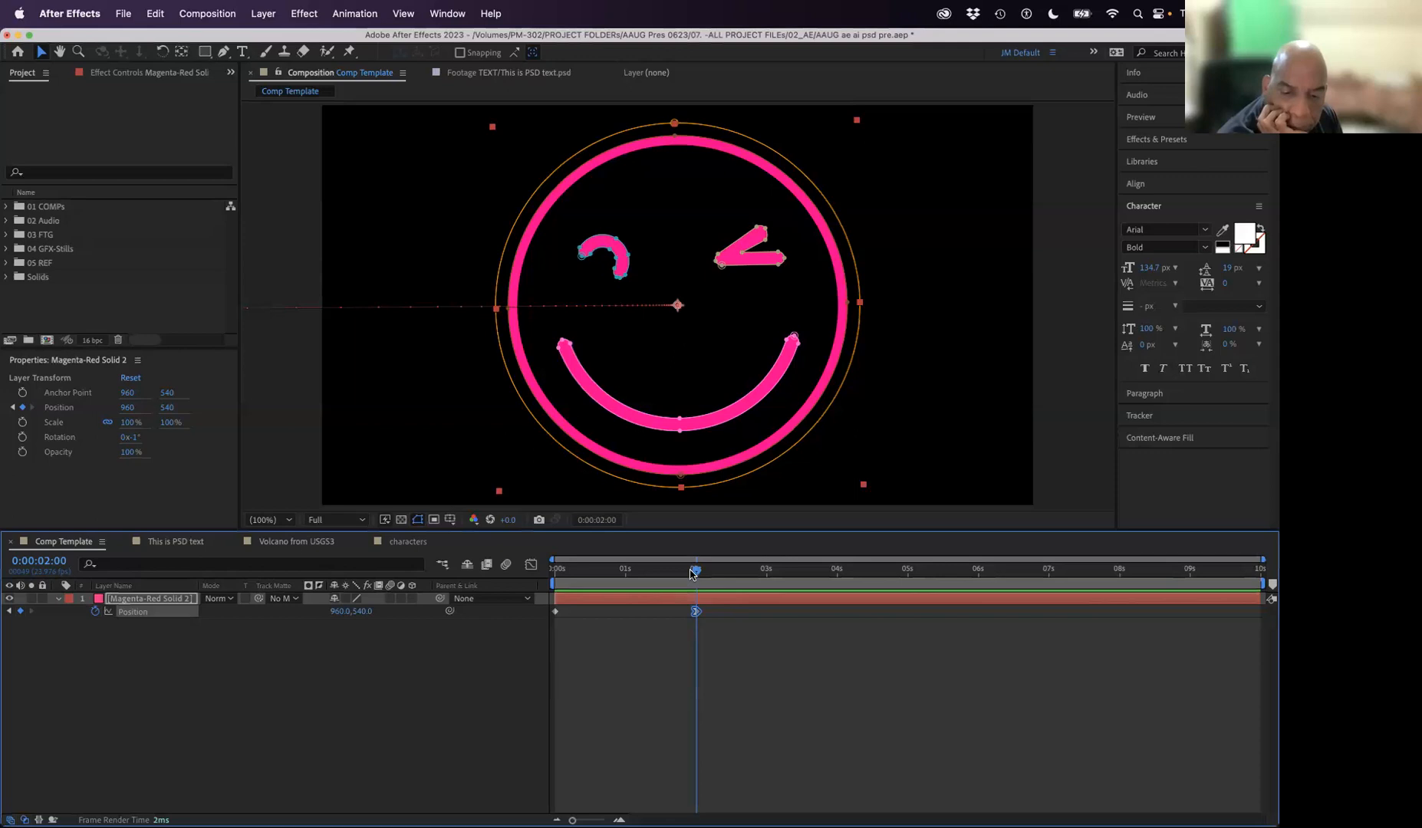
# Step: Add a Position keyframe at 0:00:05:10, and at 0:00:07:10 move the smiley out past the right side to Position 2662, 540
pyautogui.moveTo(691, 571); pyautogui.dragTo(936, 560)
pyautogui.click(20, 612)
pyautogui.moveTo(960, 571); pyautogui.dragTo(1079, 584)
pyautogui.moveTo(340, 611); pyautogui.dragTo(1194, 646)
pyautogui.moveTo(341, 611); pyautogui.dragTo(735, 650)
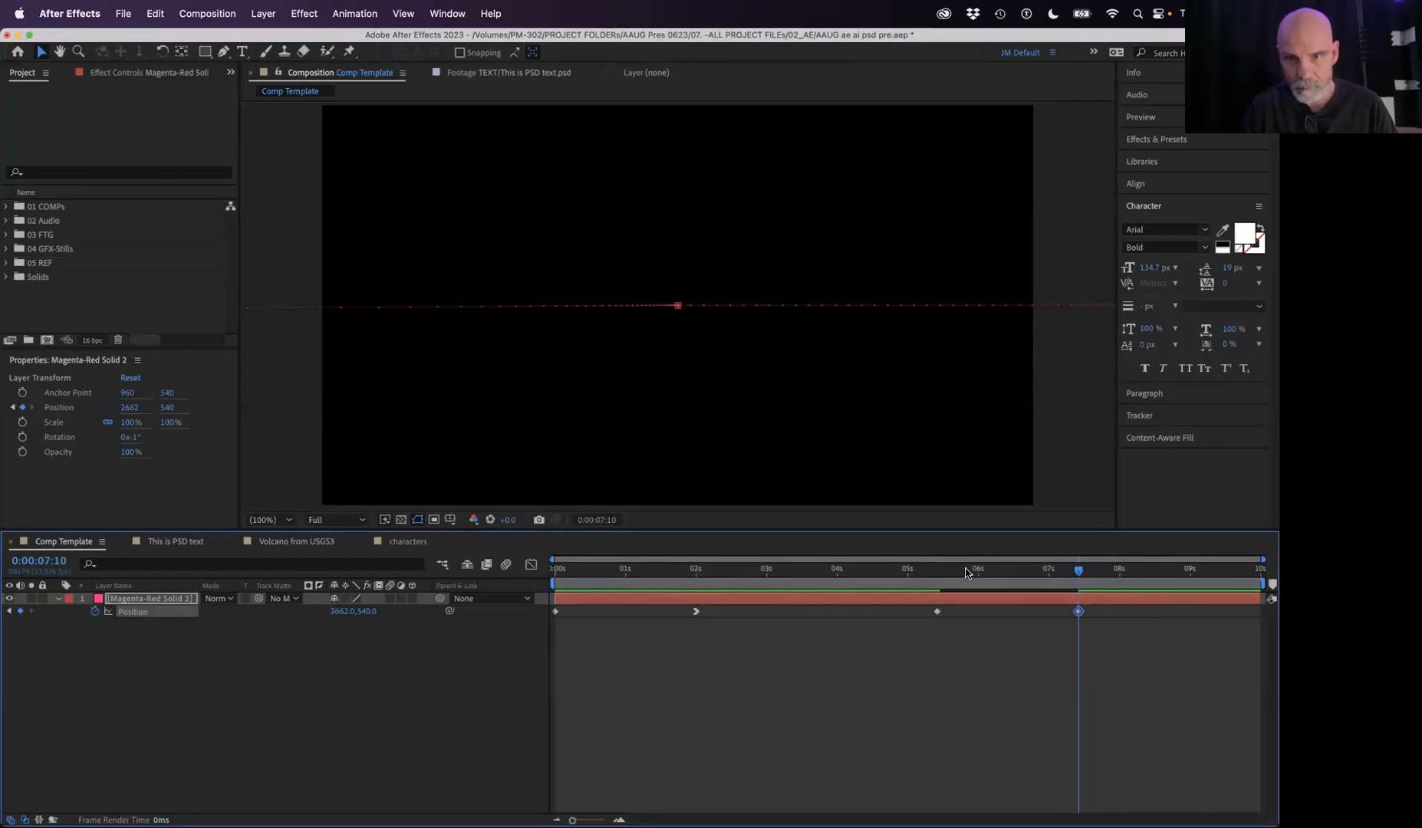
# Step: Shift the last two Position keyframes earlier together so the smiley's exit starts at 0:00:03:13
pyautogui.moveTo(556, 616)
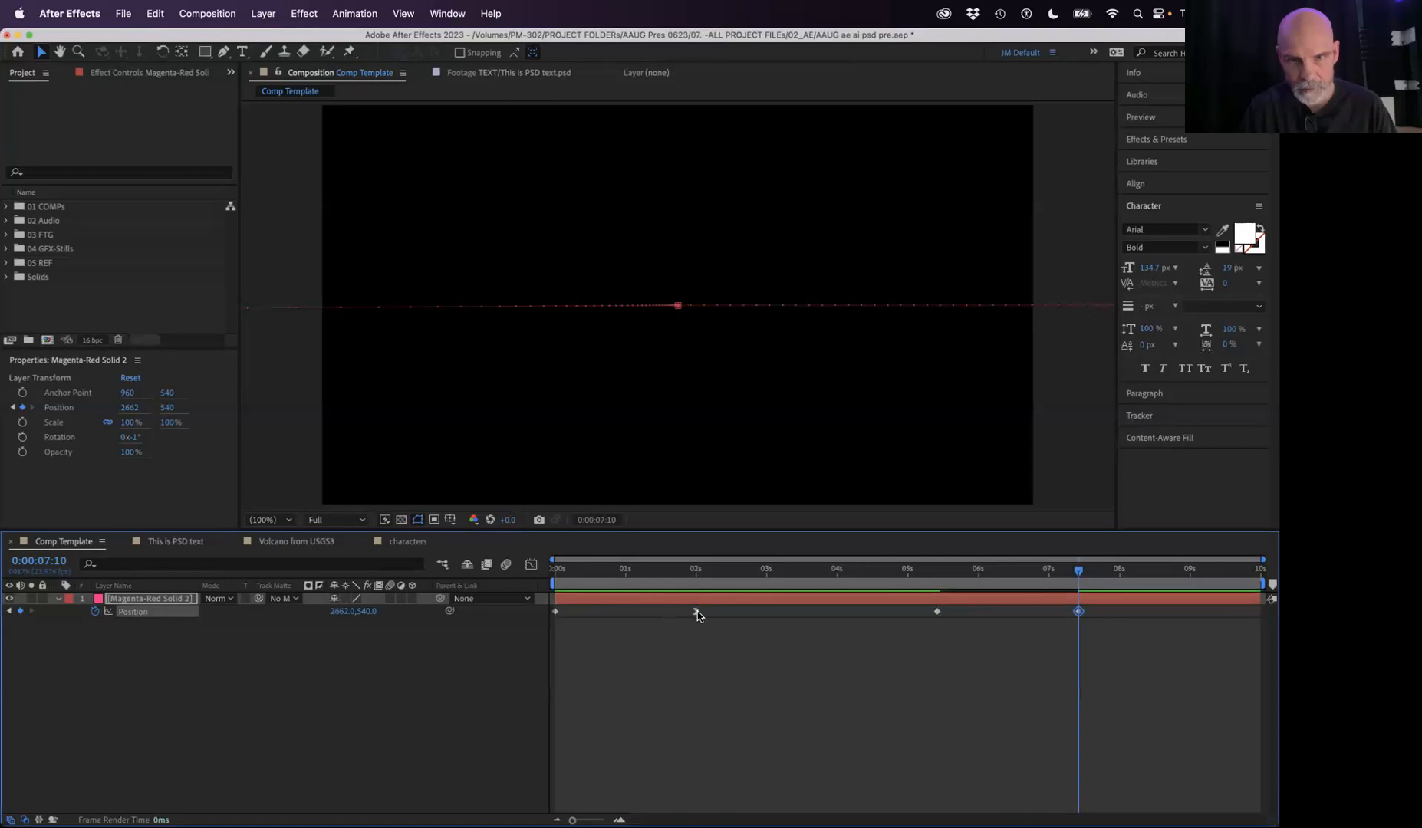
pyautogui.moveTo(696, 612)
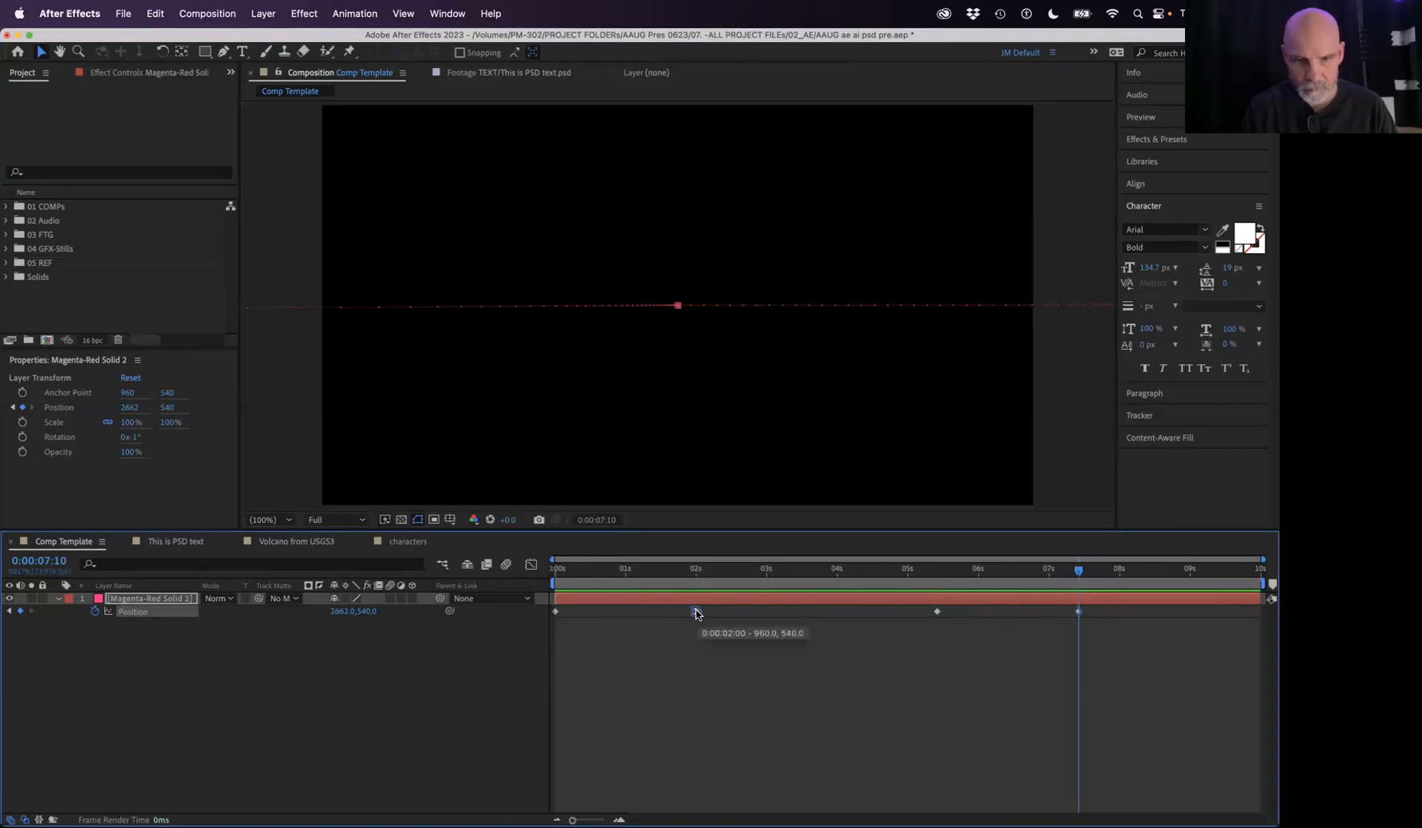
pyautogui.press('j')
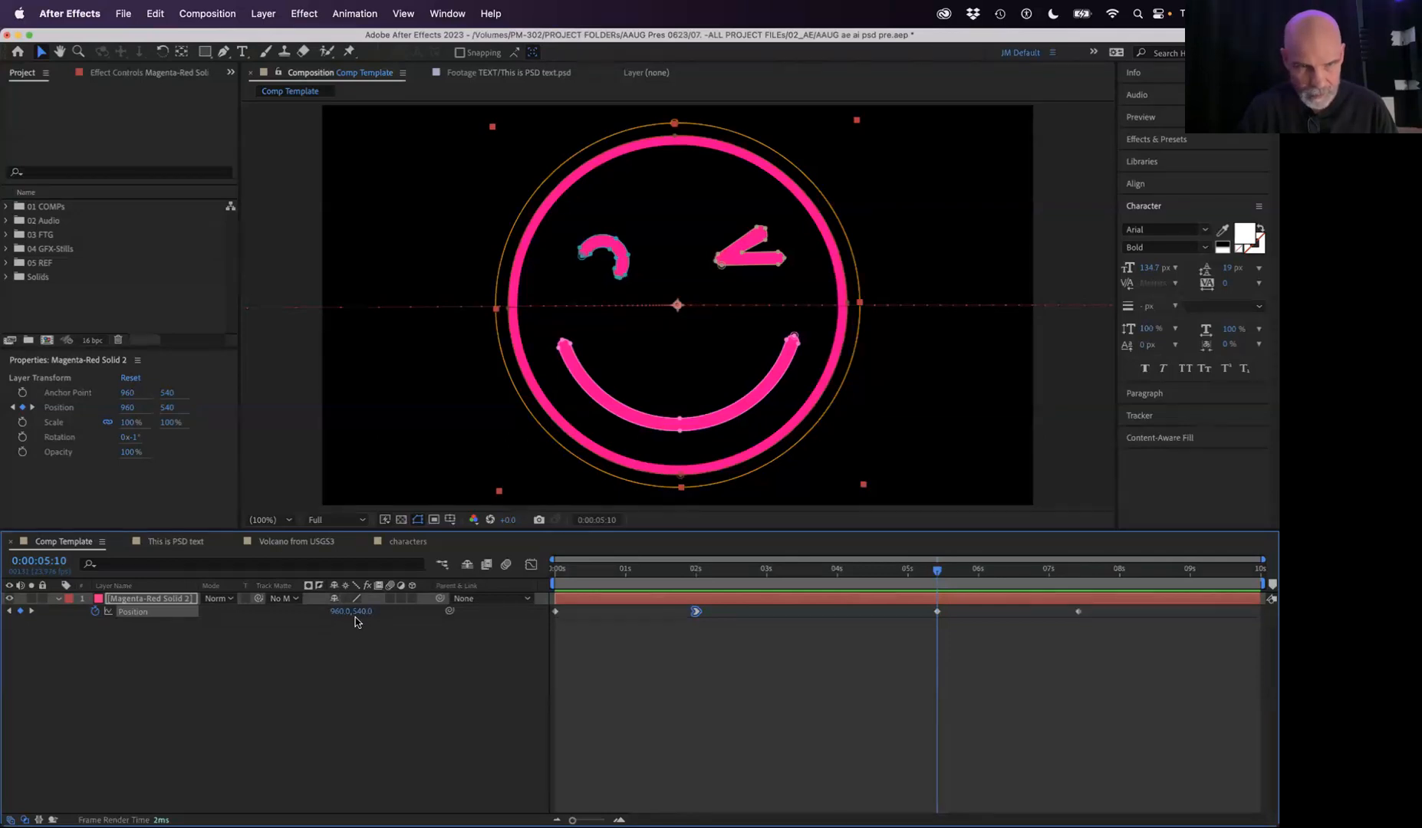
pyautogui.press('j')
pyautogui.moveTo(721, 570); pyautogui.dragTo(887, 570)
pyautogui.moveTo(926, 650); pyautogui.dragTo(1109, 603)
pyautogui.moveTo(936, 612); pyautogui.dragTo(802, 626)
# Step: Preview the smiley's full entrance and exit from the start of the composition
pyautogui.moveTo(778, 571); pyautogui.dragTo(473, 570)
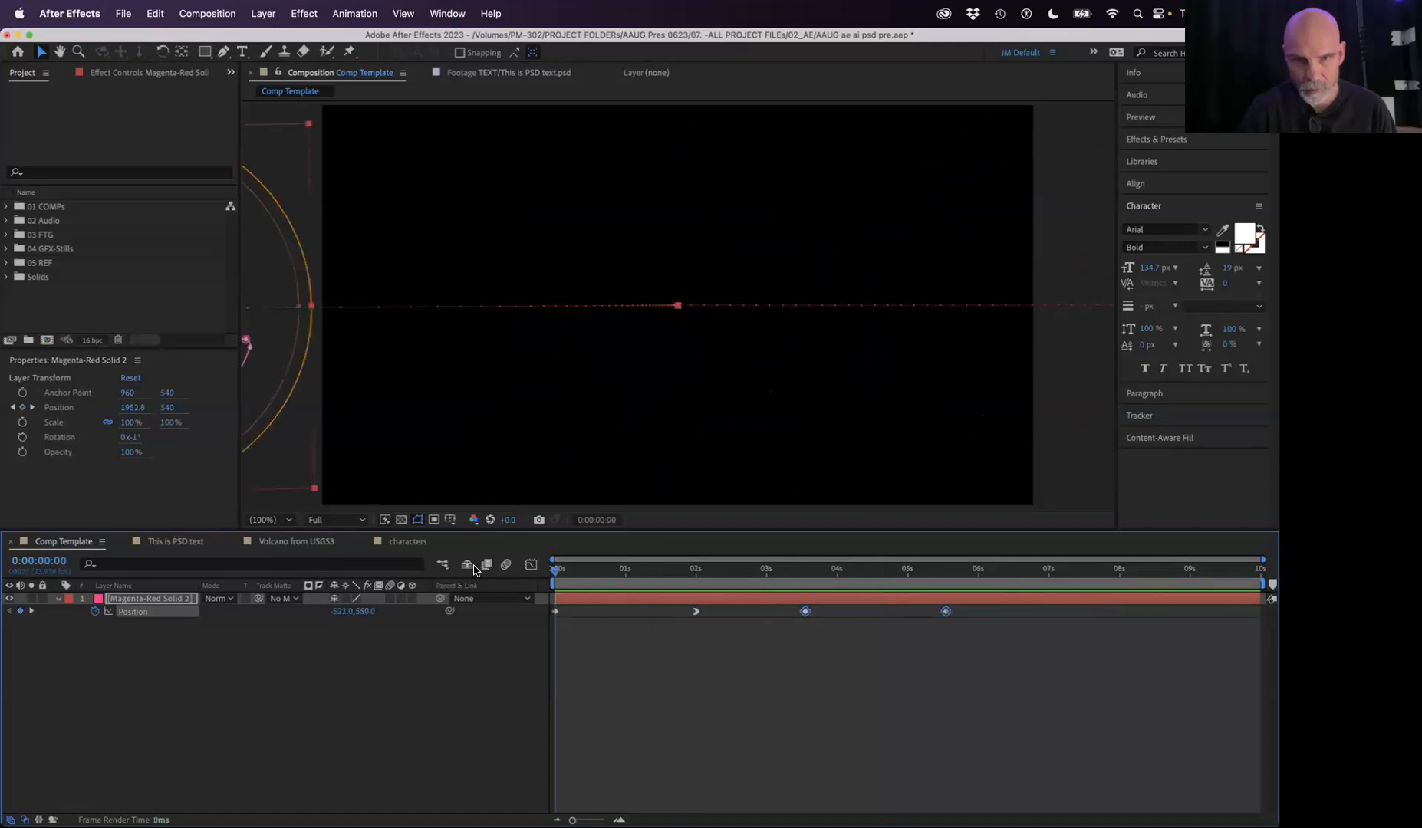
pyautogui.press('space')
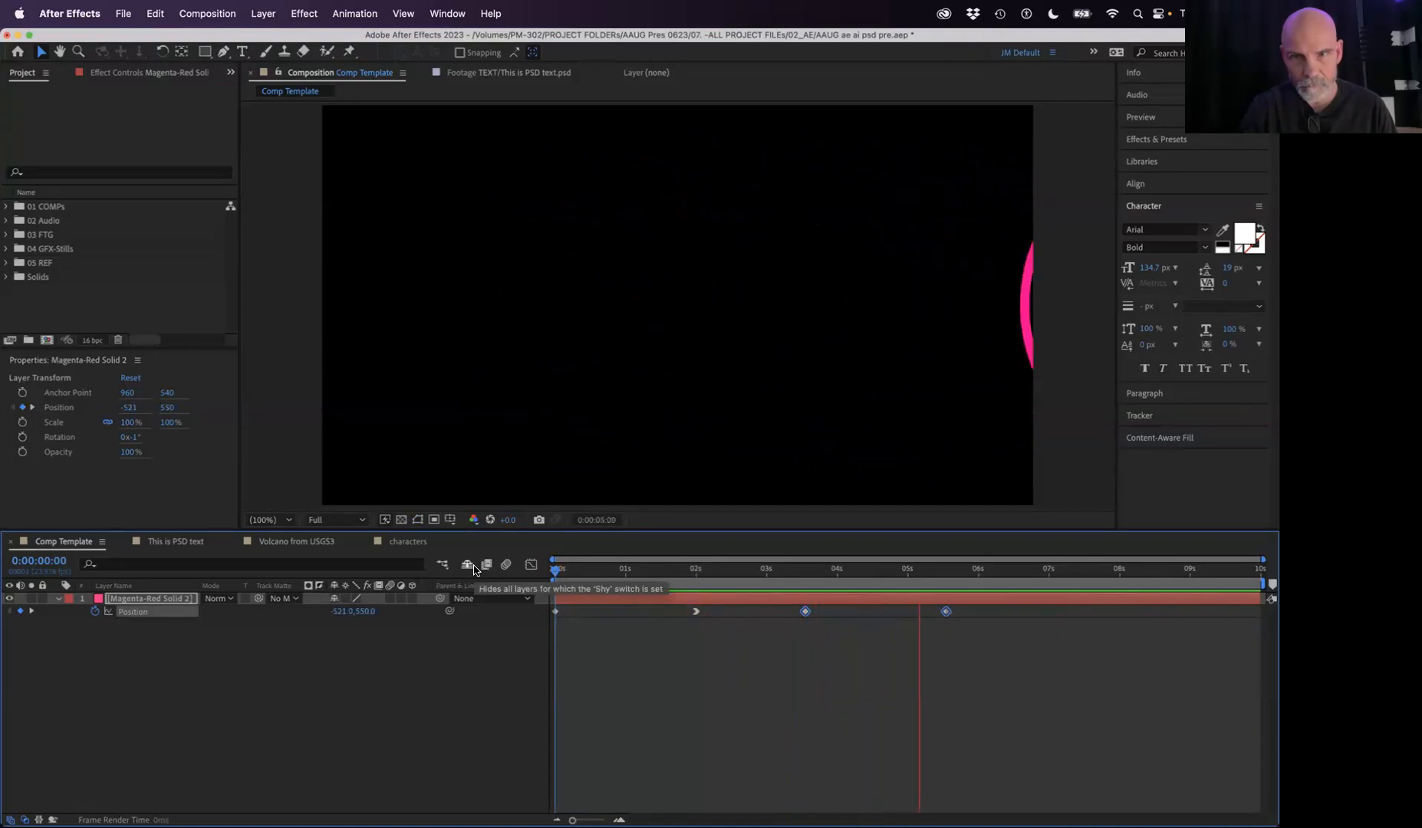
pyautogui.press('space')
# Step: Apply Easy Ease to the two exit Position keyframes, starting with the one at 0:00:03:13
pyautogui.click(807, 569)
pyautogui.click(805, 569)
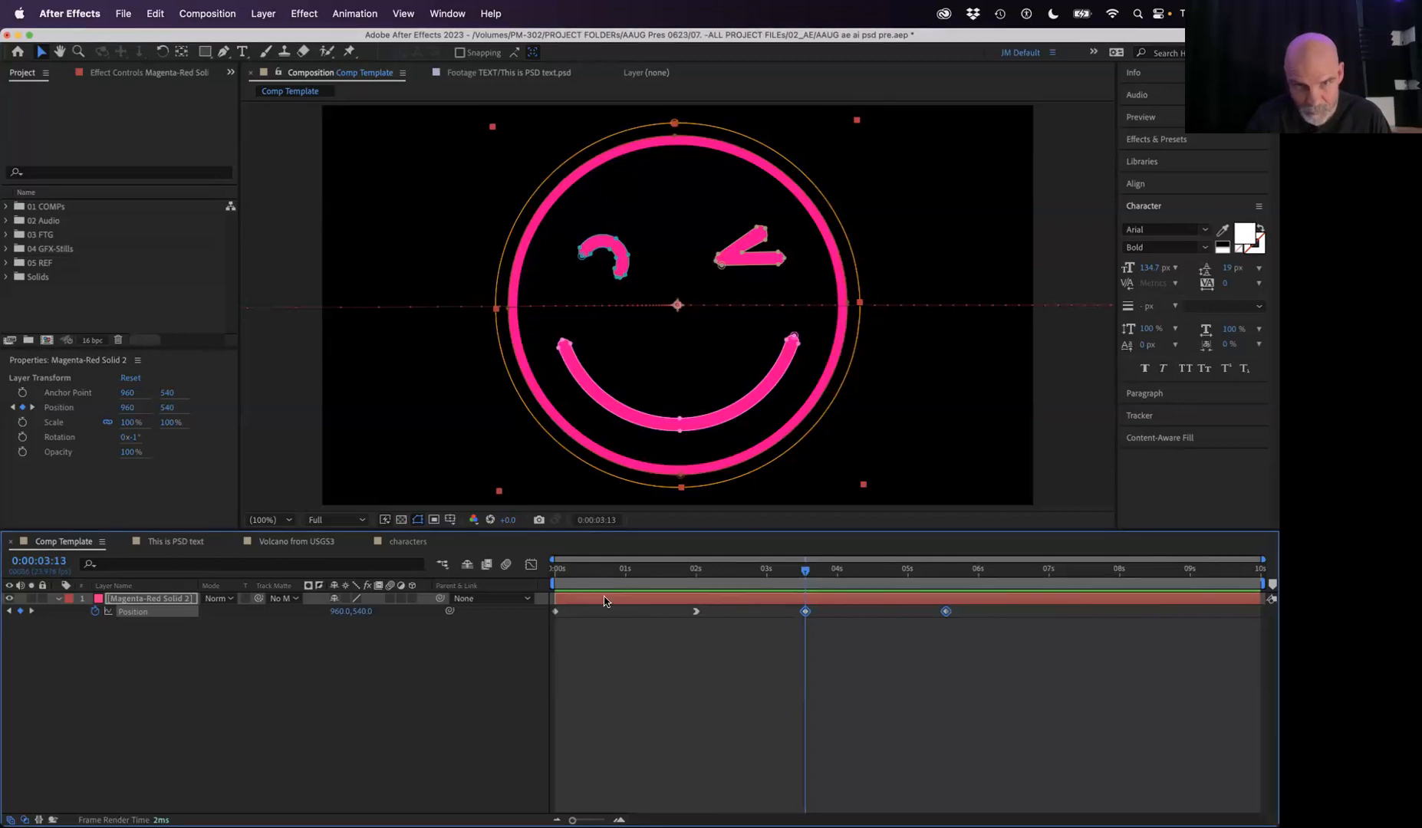
pyautogui.rightClick(805, 612)
pyautogui.moveTo(859, 811)
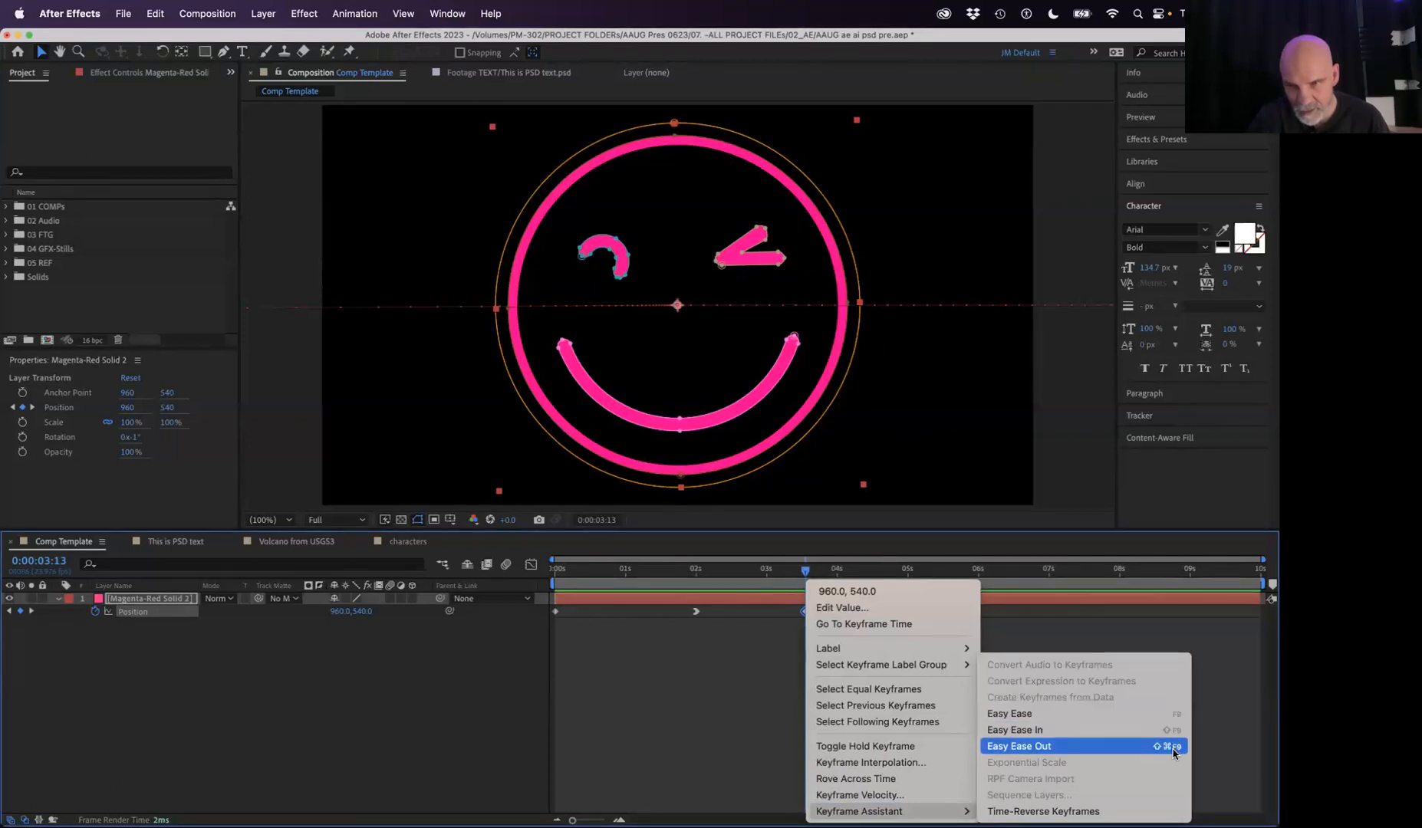
pyautogui.click(686, 702)
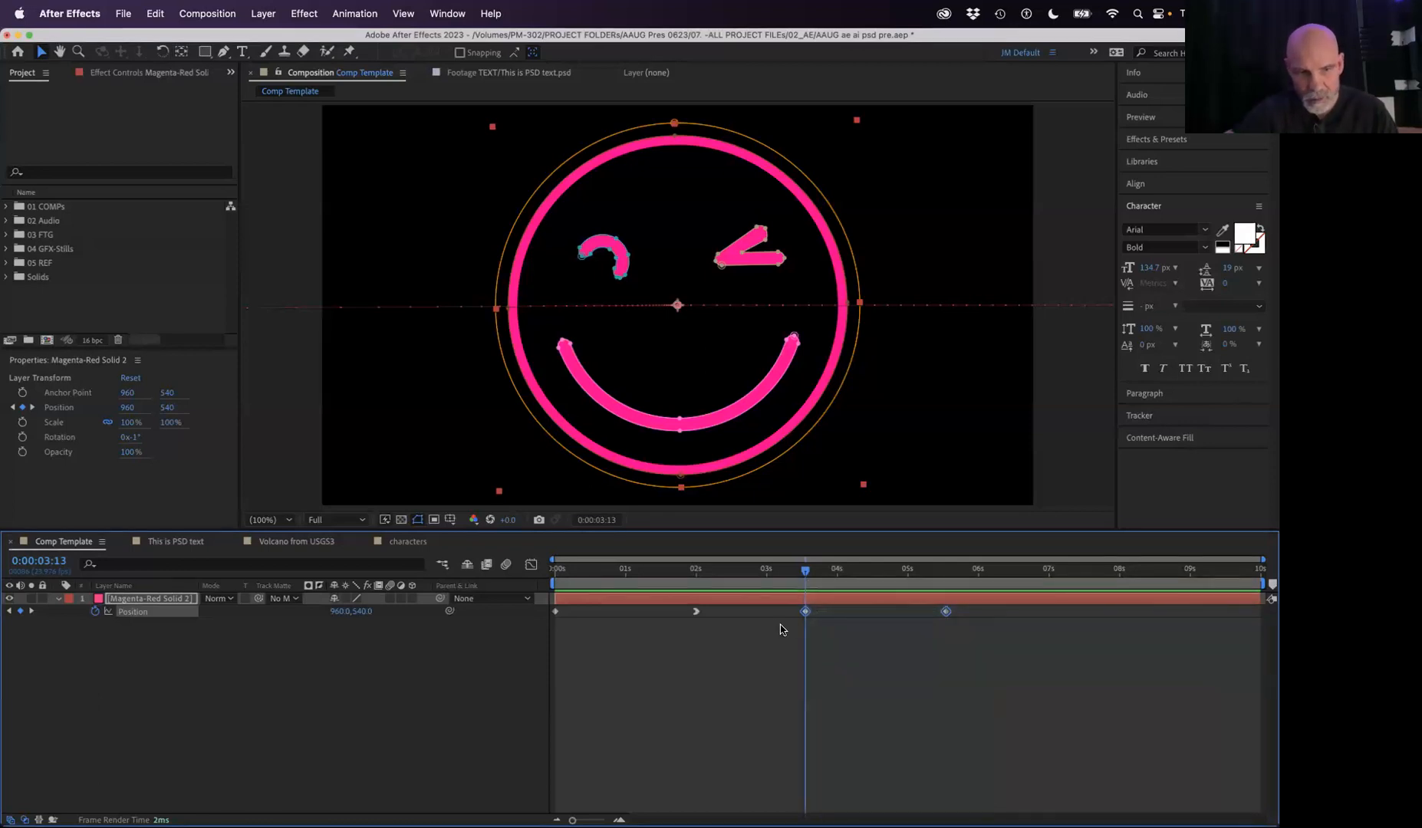
pyautogui.press('F9')
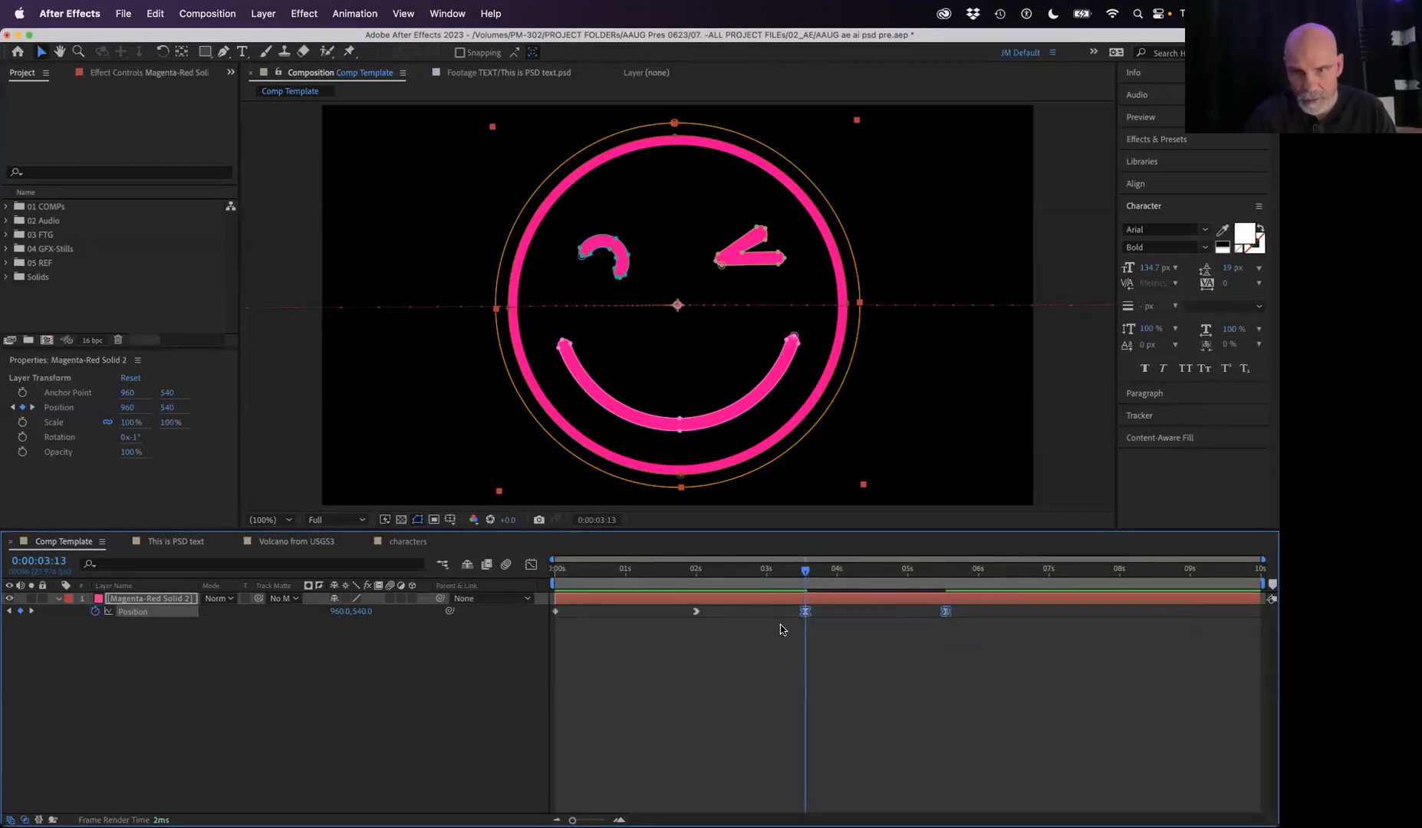
# Step: Remove the Easy Ease from the smiley's last Position keyframe, where it leaves the frame
pyautogui.click(970, 650)
pyautogui.rightClick(951, 613)
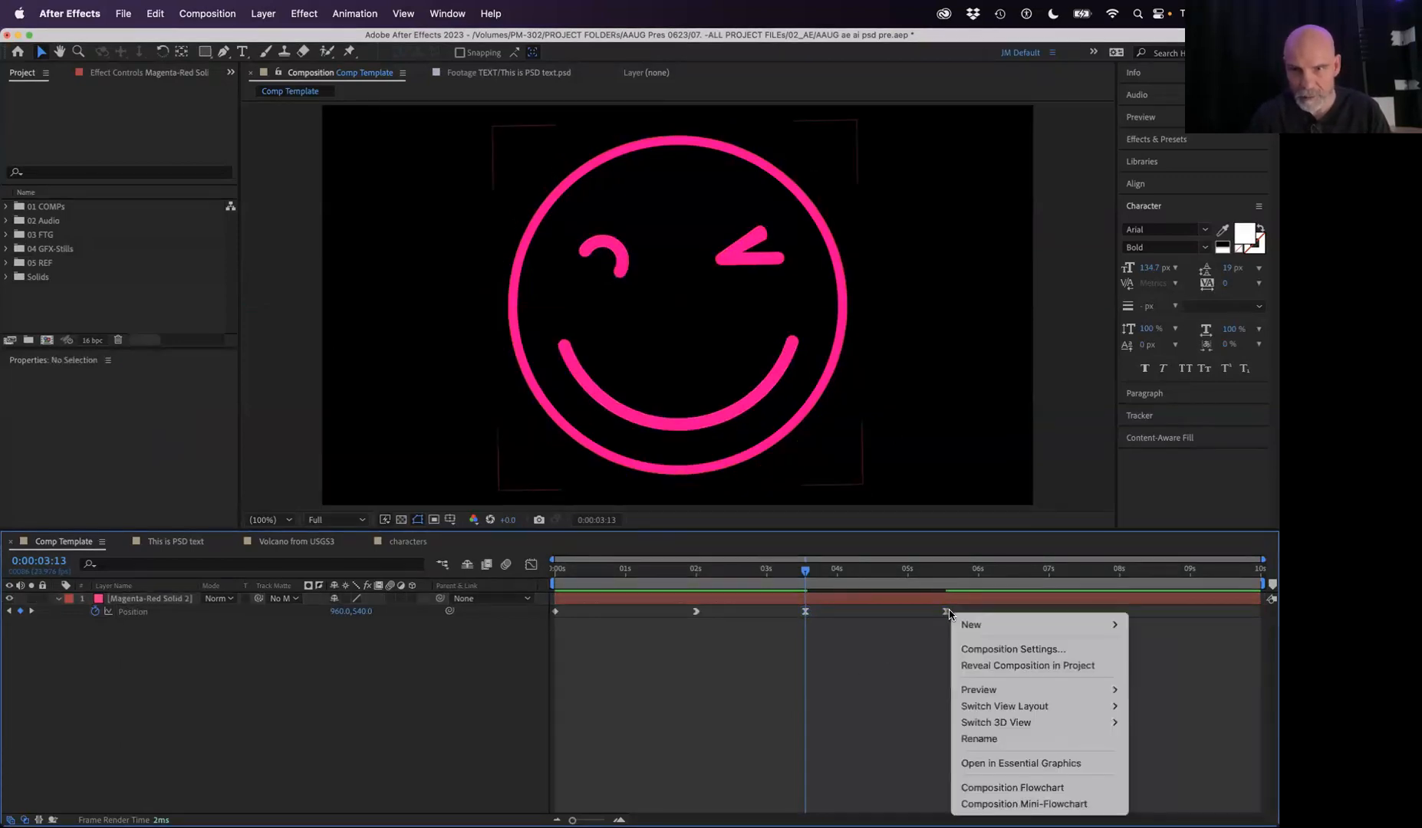
pyautogui.rightClick(945, 612)
pyautogui.click(945, 614)
pyautogui.rightClick(945, 614)
pyautogui.click(945, 613)
pyautogui.keyDown('super'); pyautogui.click(945, 614); pyautogui.keyUp('super')
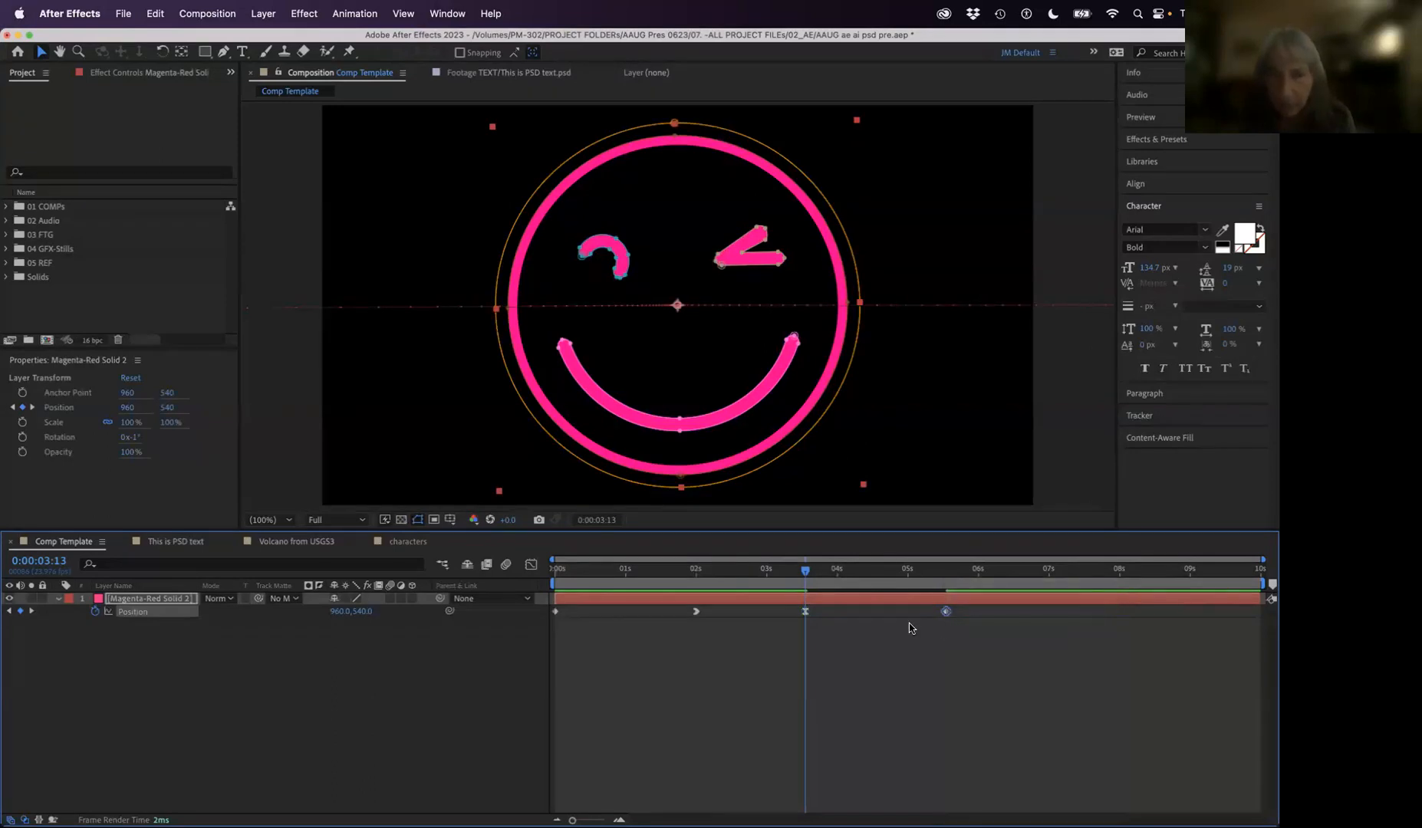
# Step: Preview the smiley's entrance and exit motion, replaying from near the start of the composition
pyautogui.moveTo(803, 575); pyautogui.dragTo(675, 569)
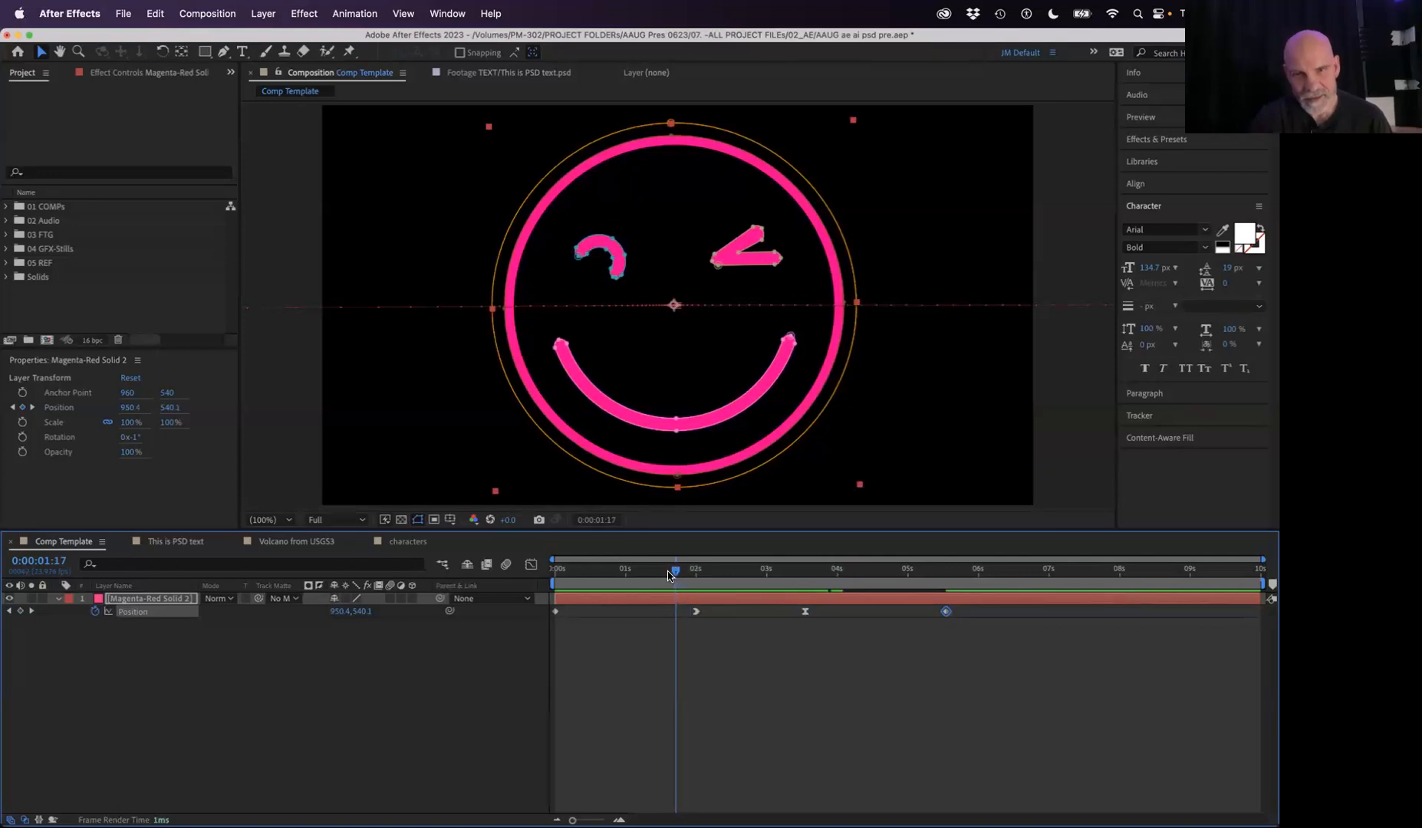
pyautogui.moveTo(678, 575); pyautogui.dragTo(714, 577)
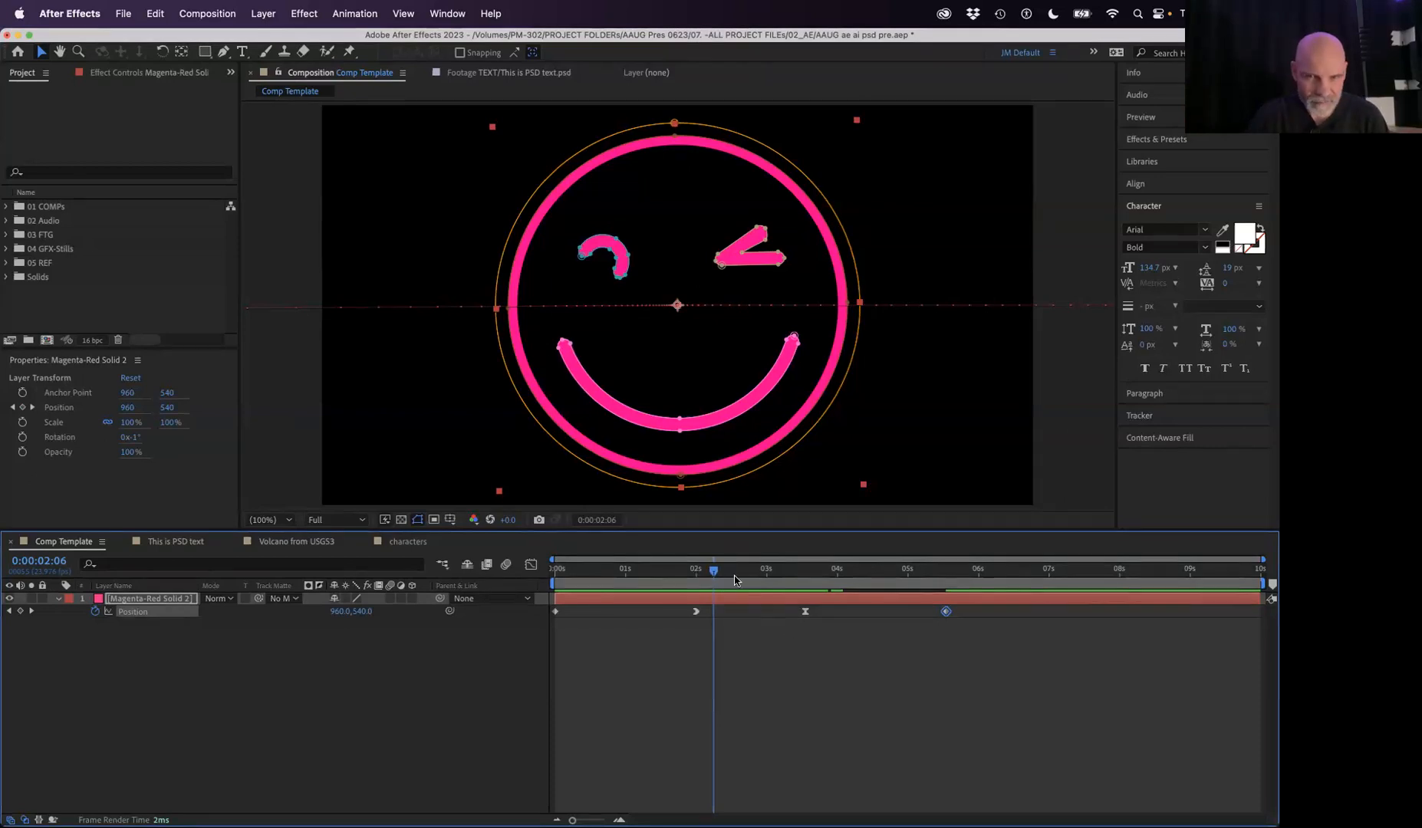
pyautogui.moveTo(713, 570); pyautogui.dragTo(573, 569)
pyautogui.press('space')
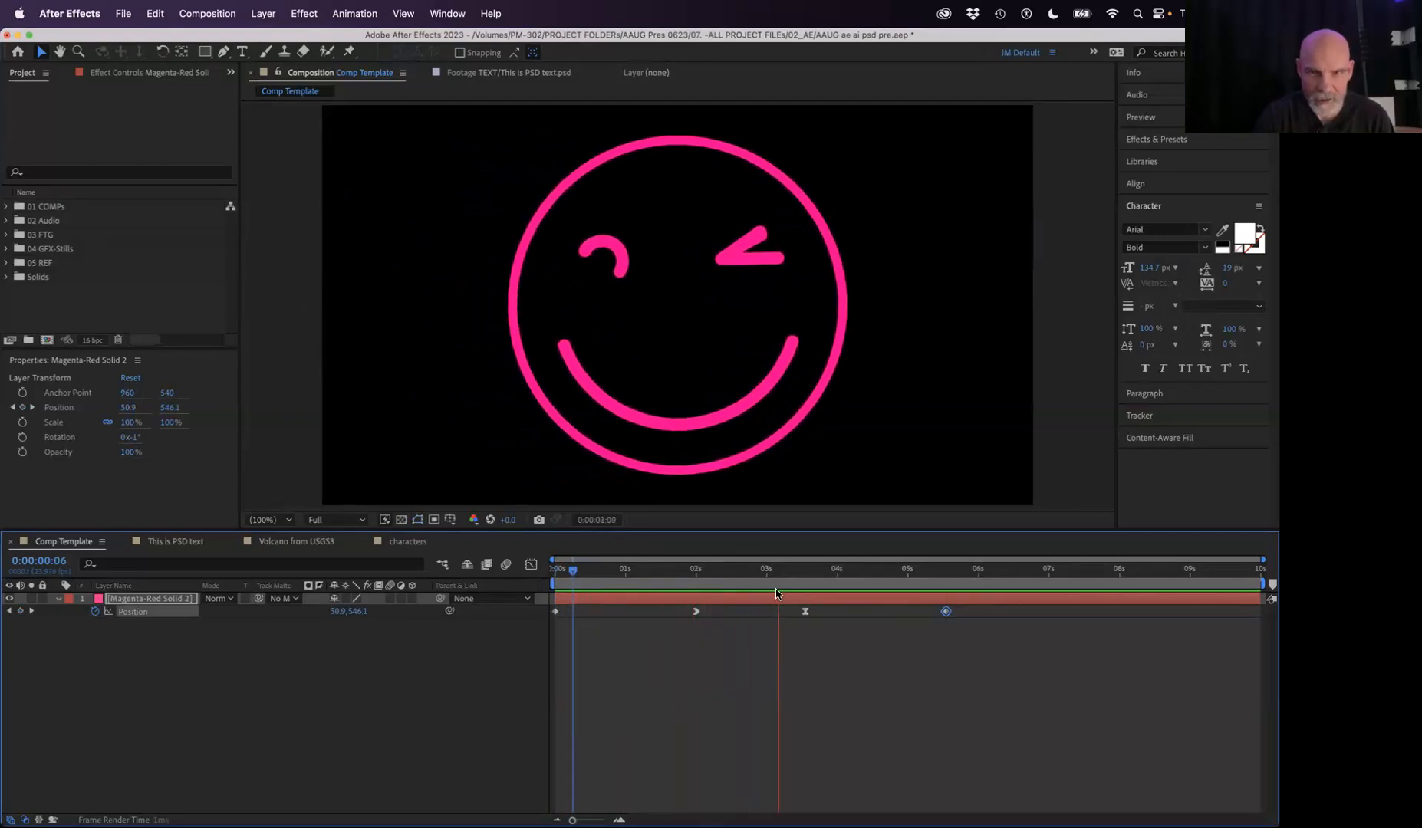
pyautogui.press('space')
pyautogui.press('space')
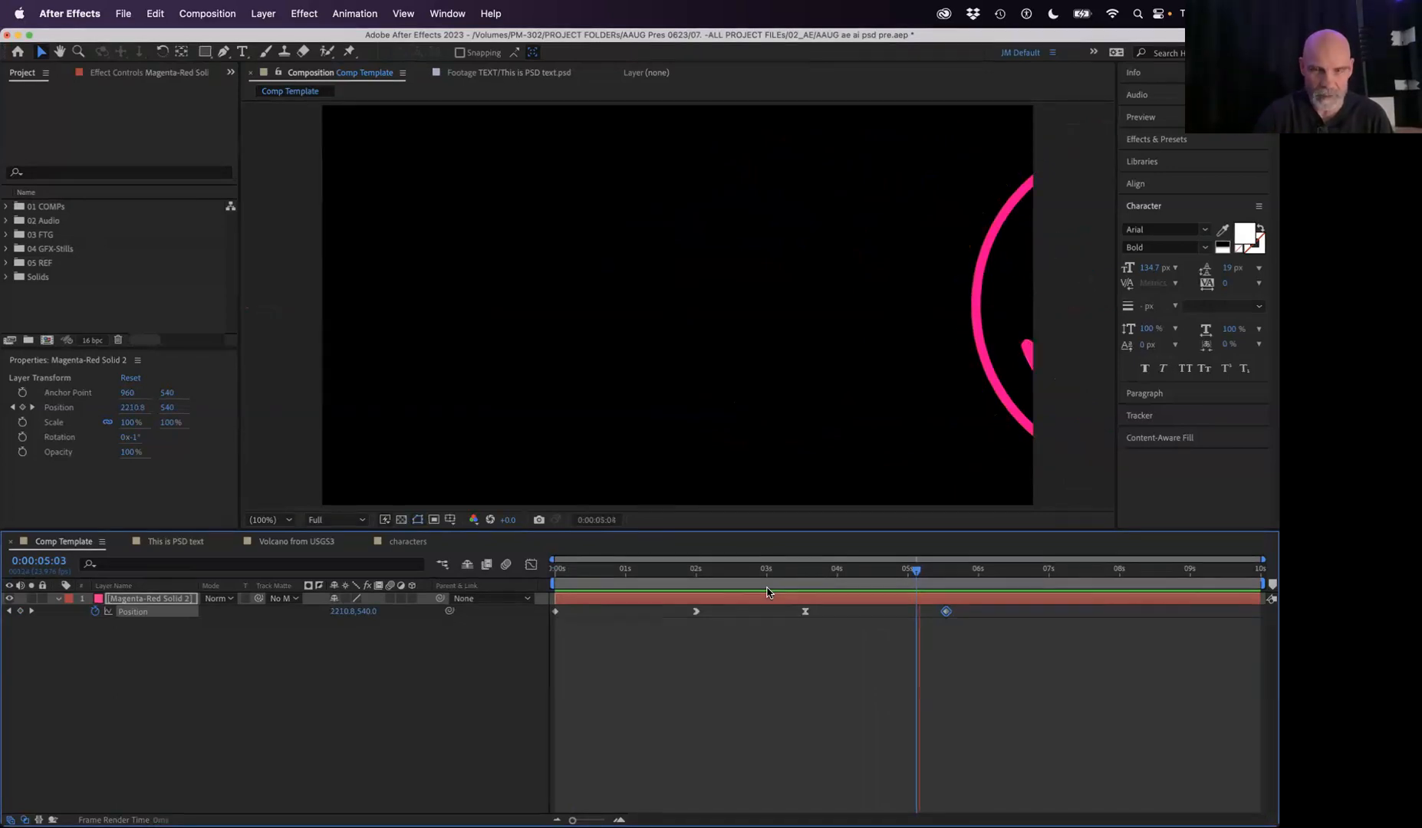
pyautogui.click(610, 568)
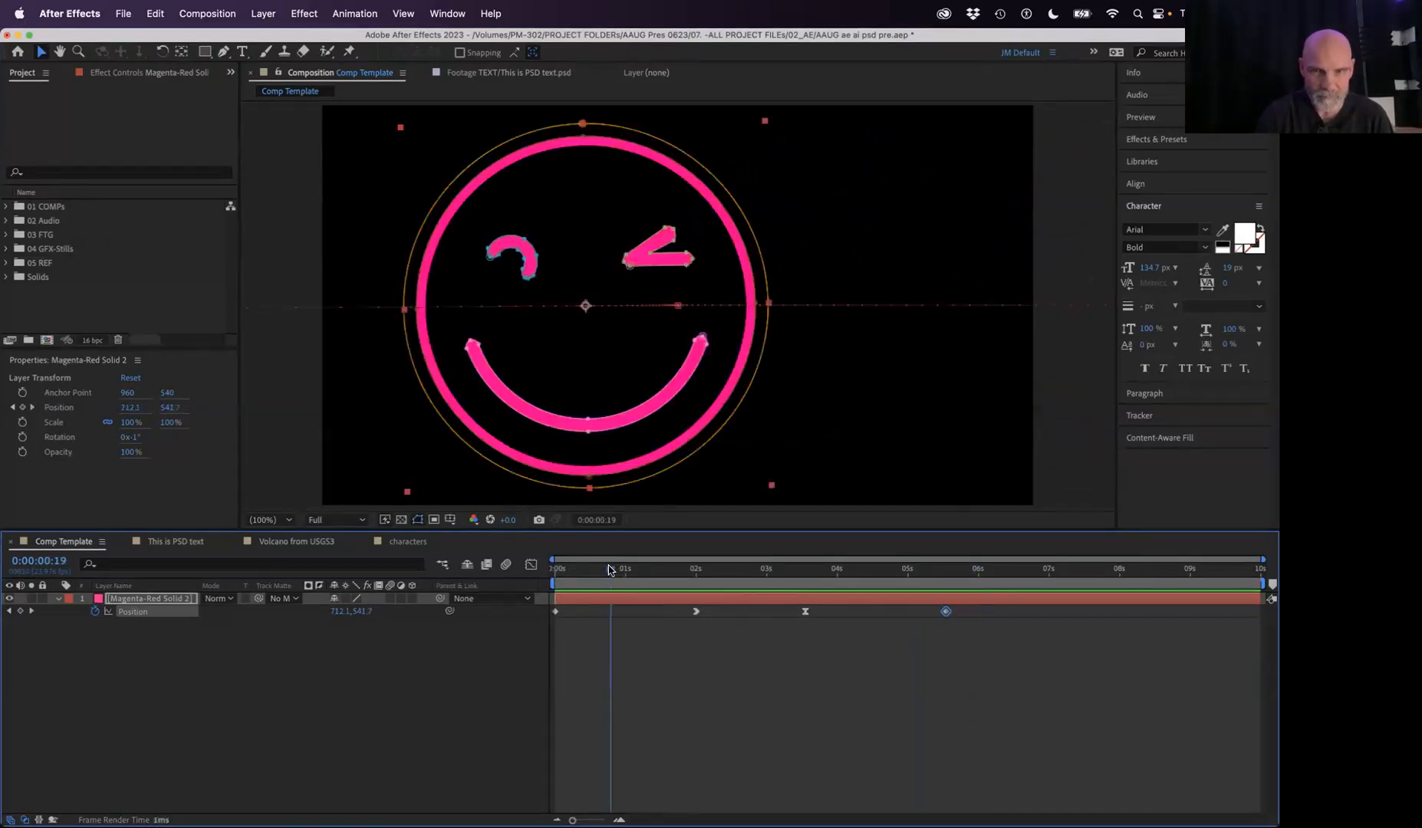
pyautogui.press('space')
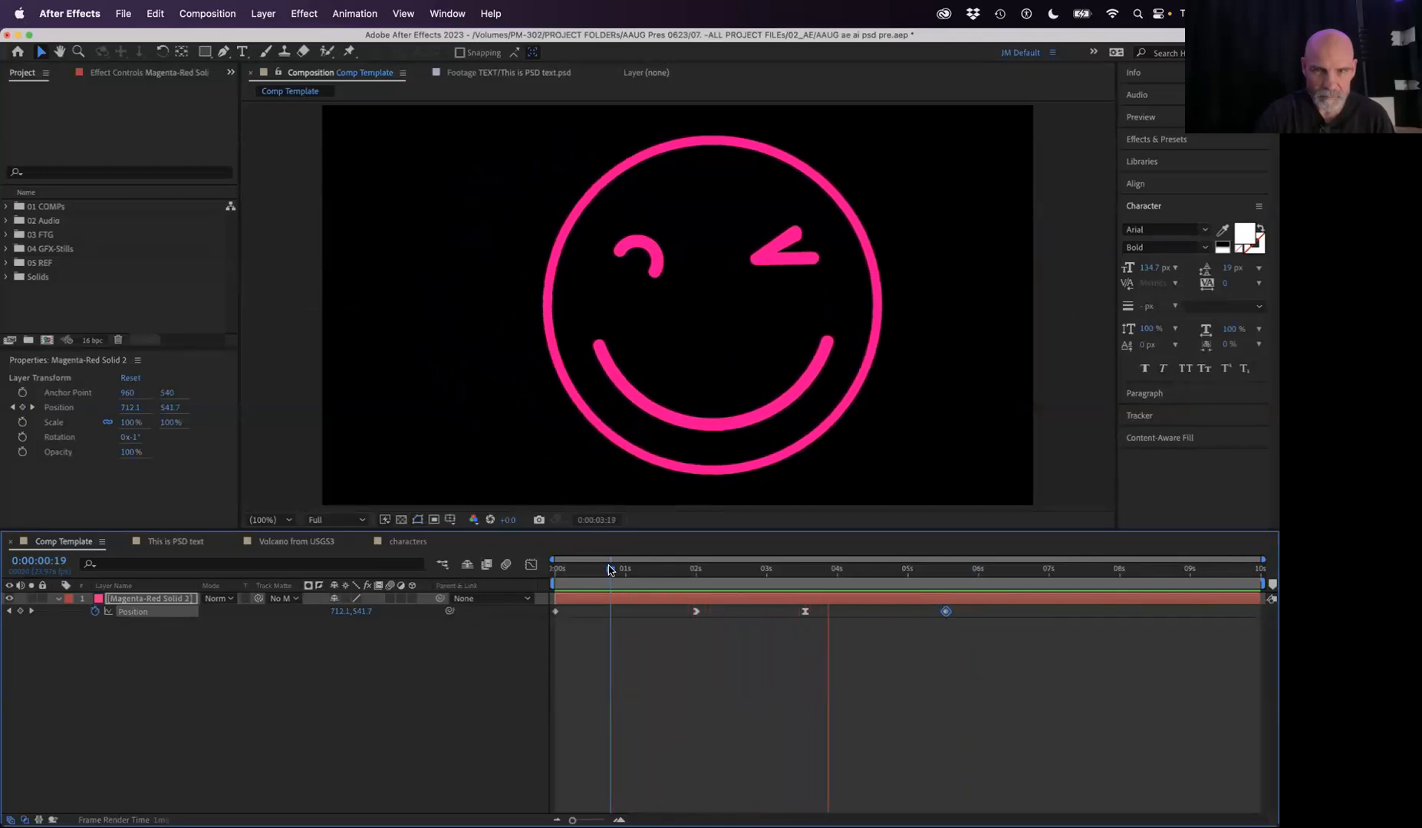
pyautogui.press('space')
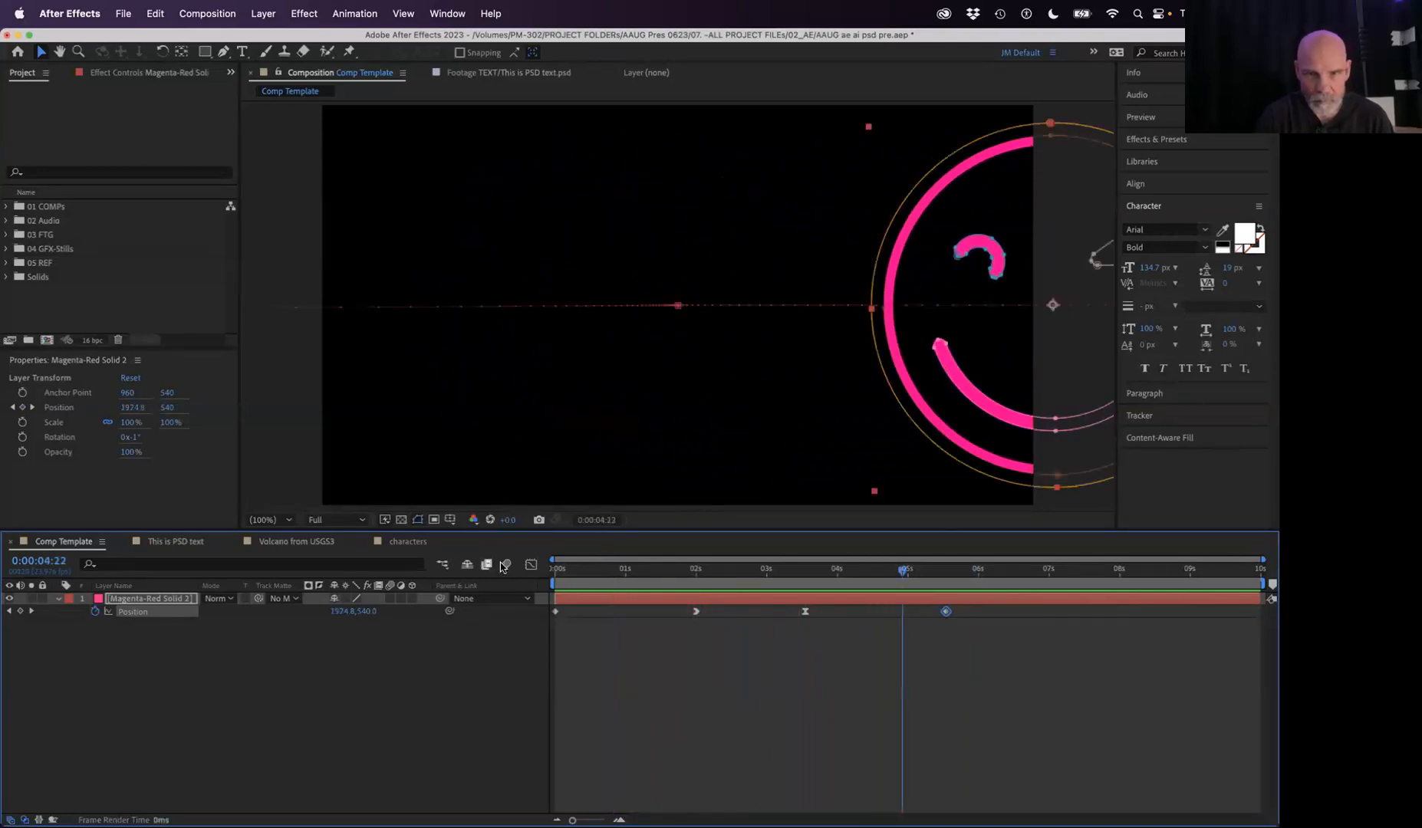
# Step: Lengthen the outgoing ease of the 0:00:03:13 Position keyframe in the speed graph, and preview the animation from the start
pyautogui.click(530, 565)
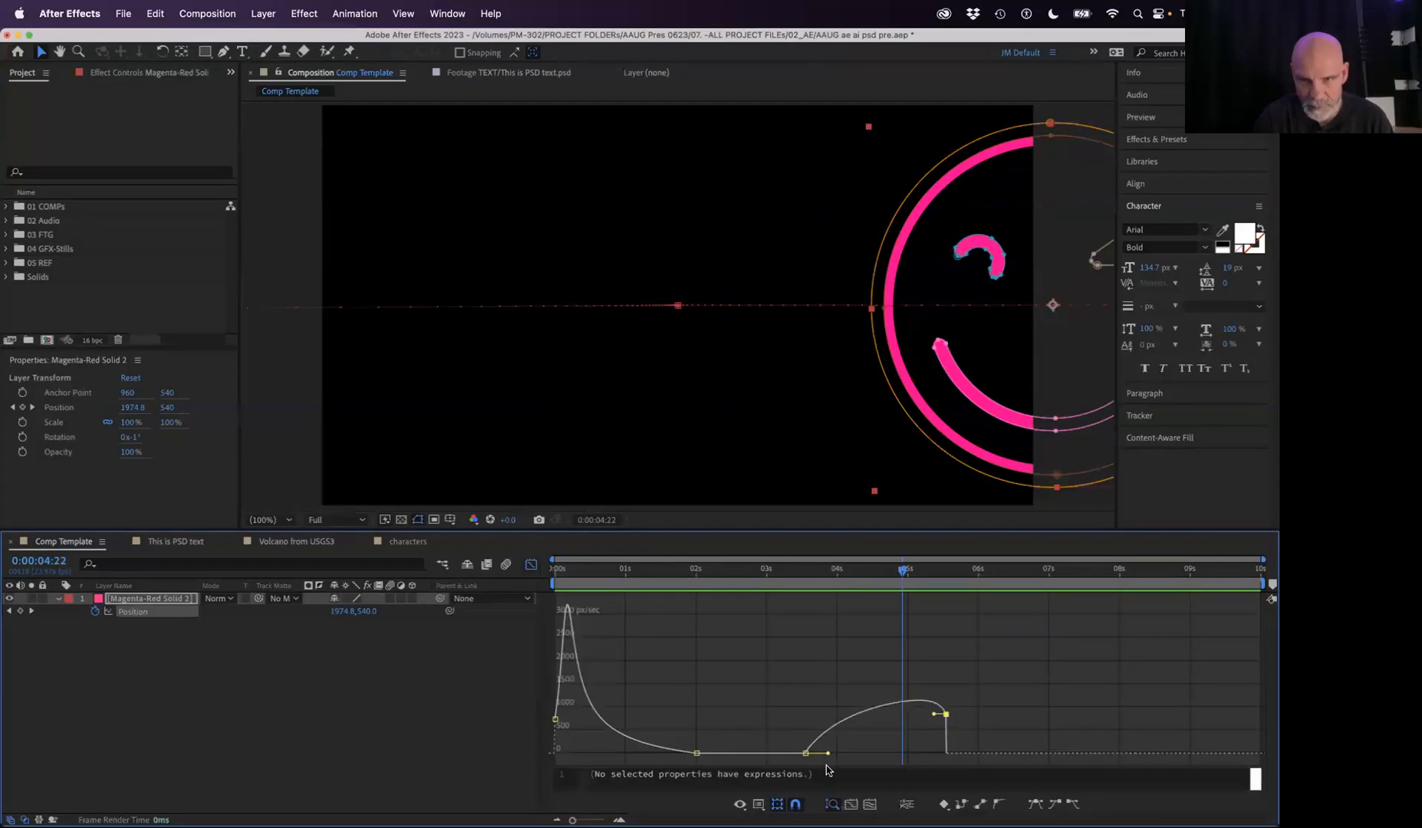
pyautogui.moveTo(827, 754); pyautogui.dragTo(863, 754)
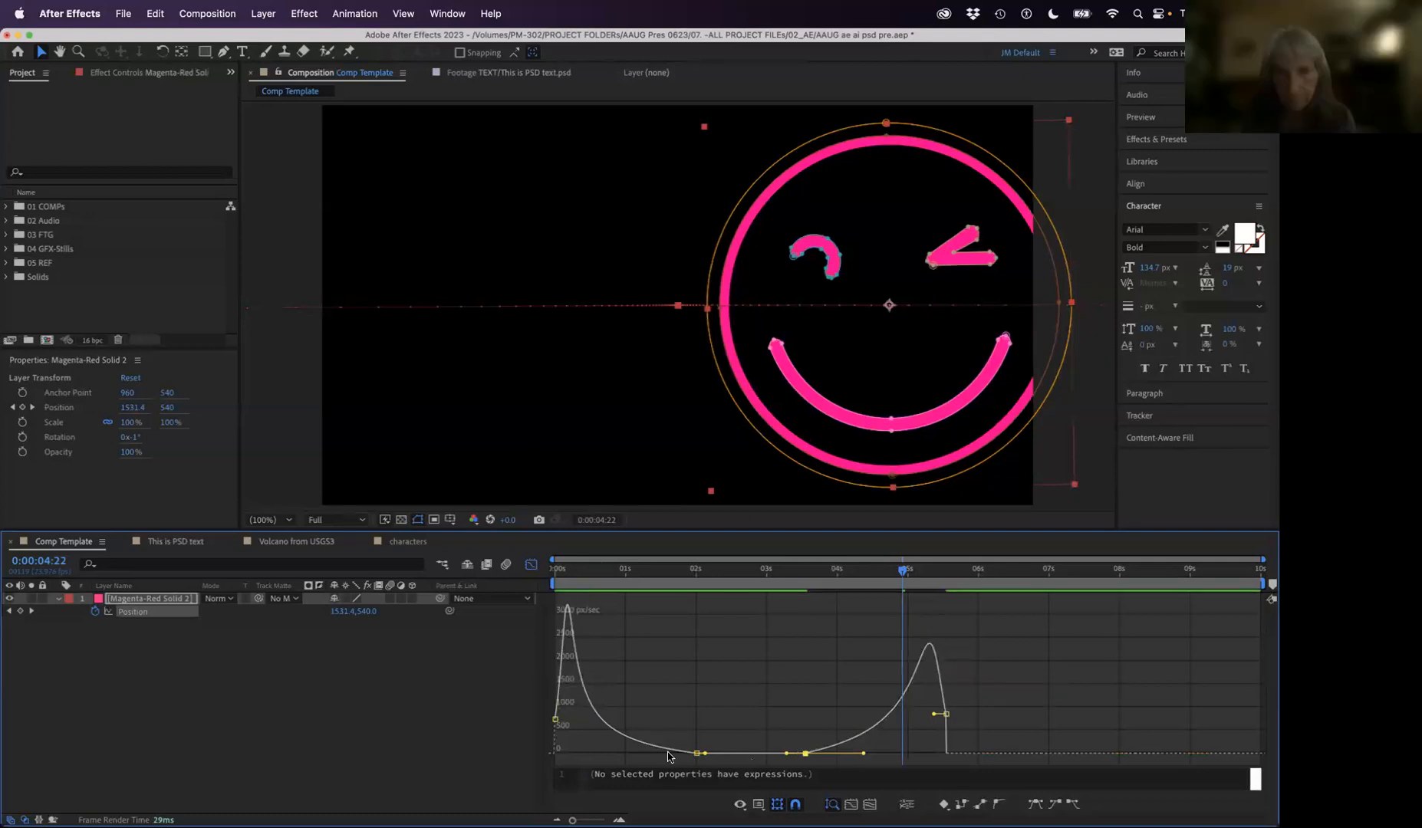
pyautogui.moveTo(863, 572); pyautogui.dragTo(556, 571)
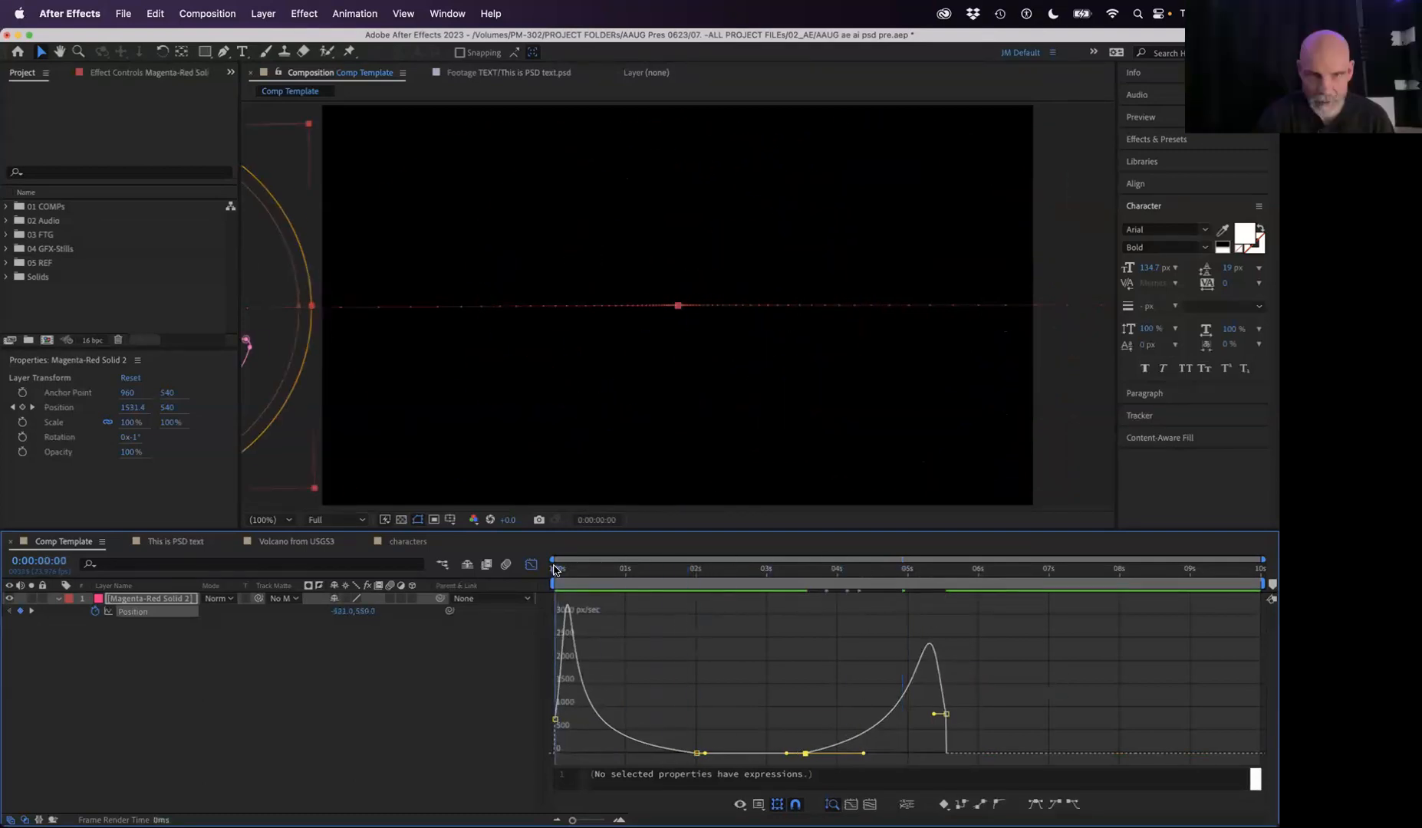
pyautogui.click(529, 568)
pyautogui.press('space')
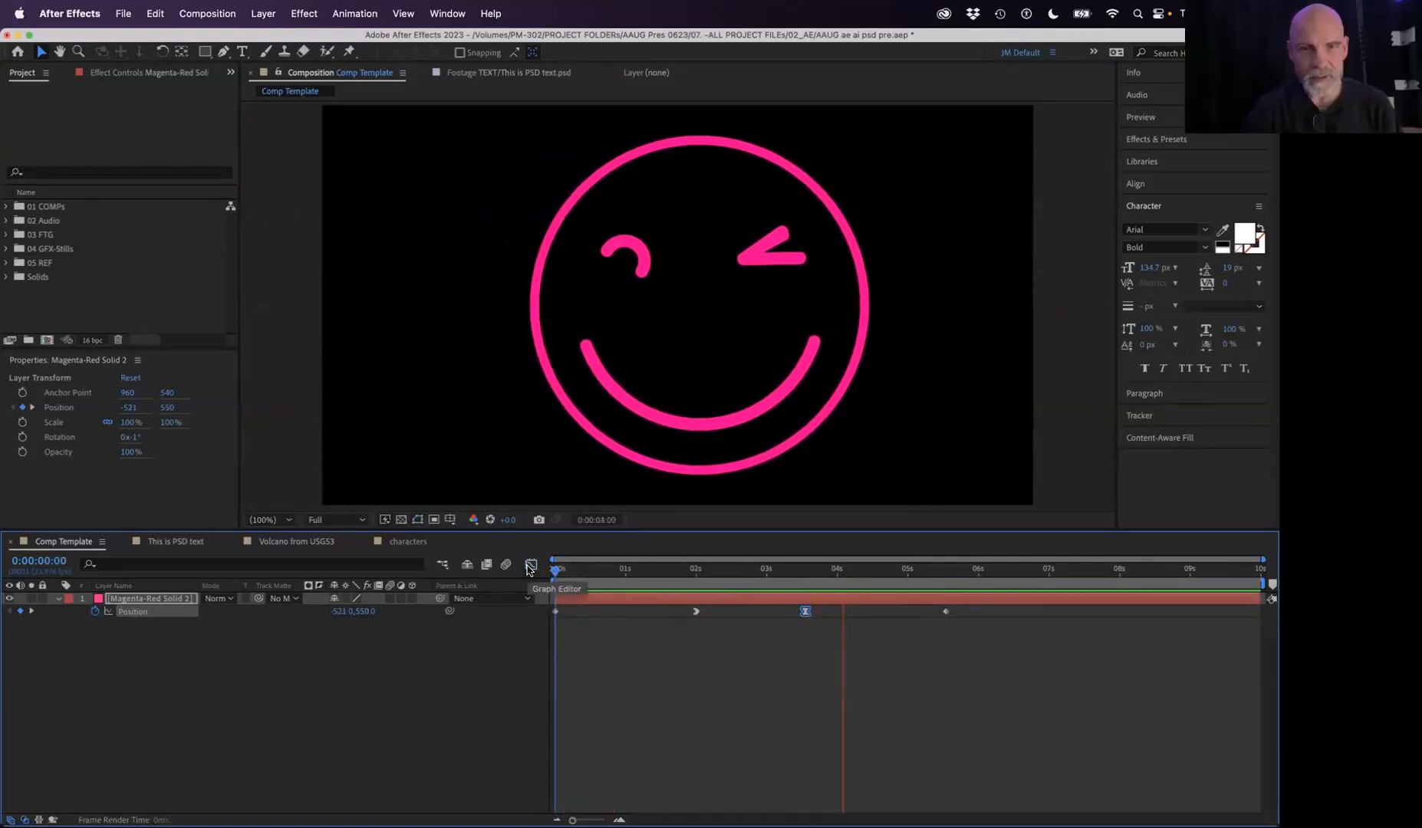
pyautogui.press('space')
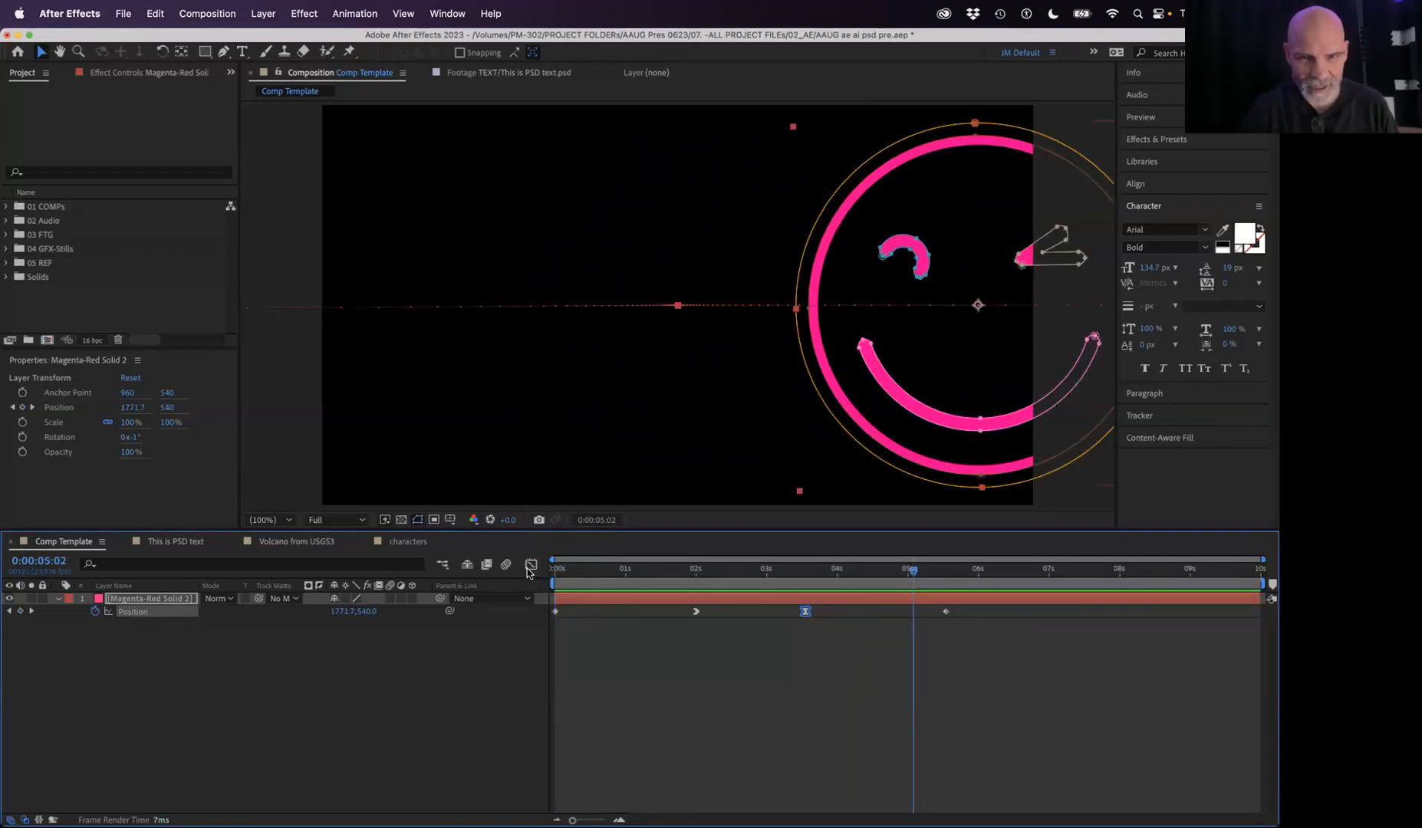
# Step: Compare the Position value graph with the speed graph, and return to the layer bar view
pyautogui.click(530, 566)
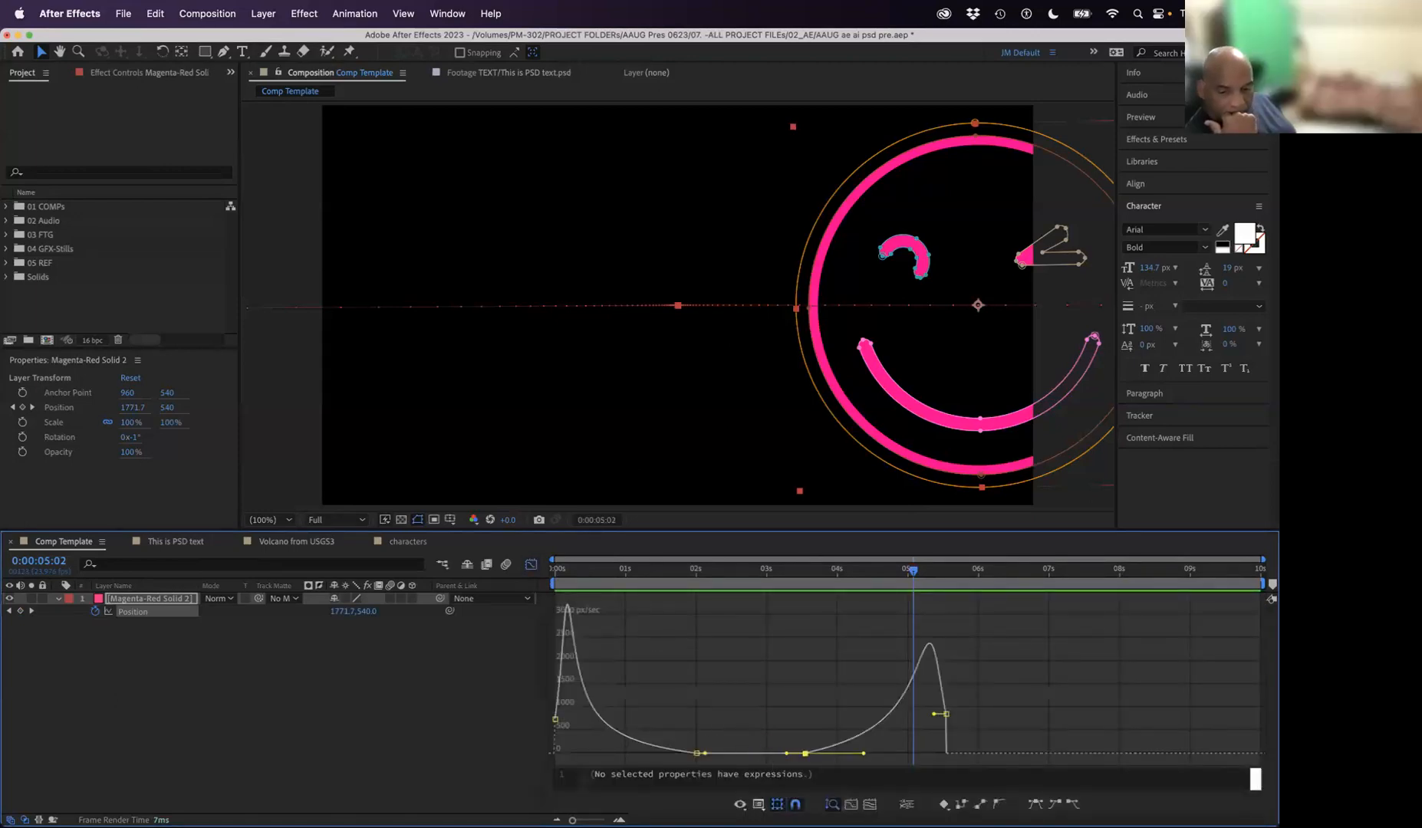
pyautogui.click(739, 803)
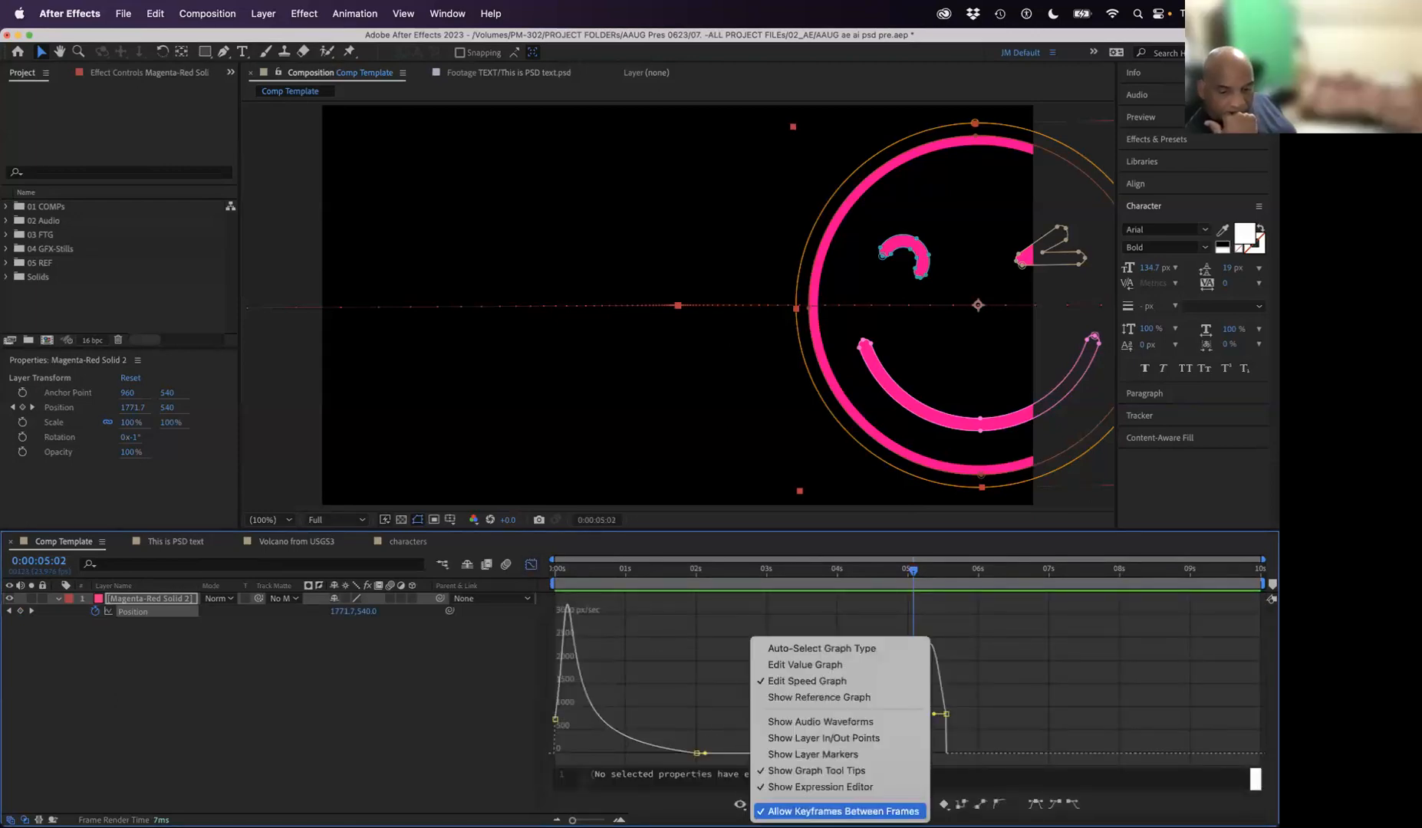
pyautogui.click(828, 665)
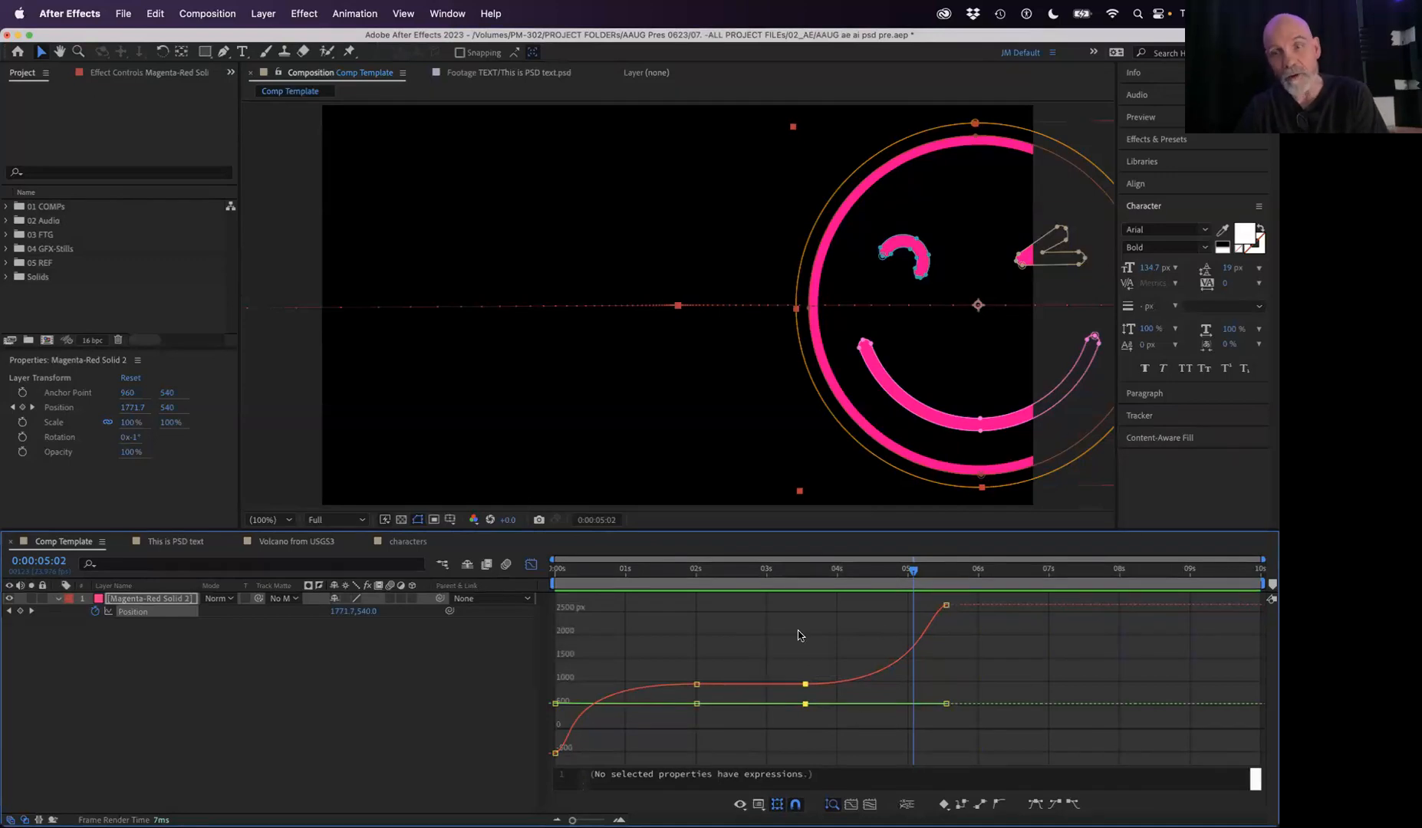
pyautogui.click(757, 802)
pyautogui.click(809, 682)
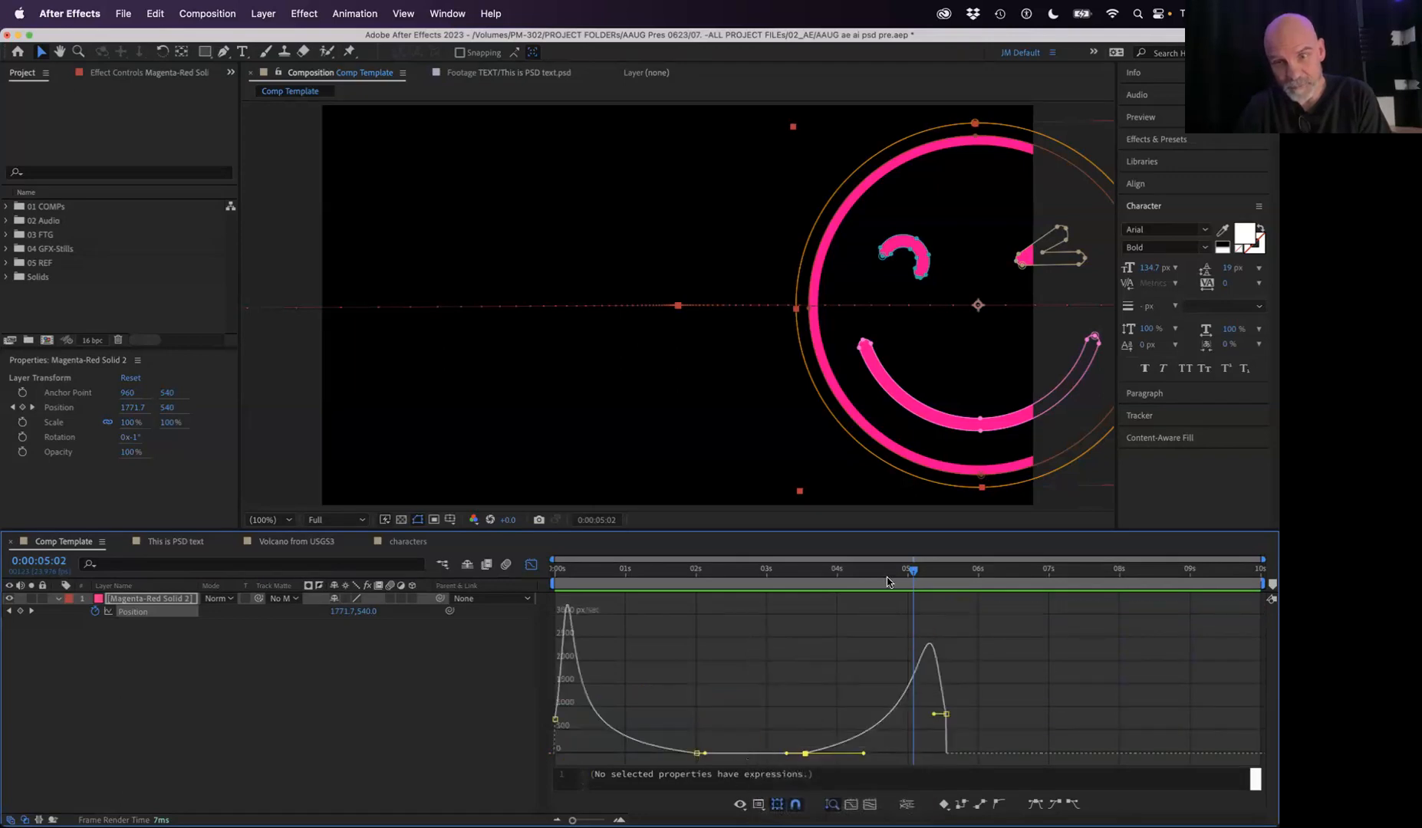
pyautogui.moveTo(899, 571); pyautogui.dragTo(740, 573)
pyautogui.click(652, 571)
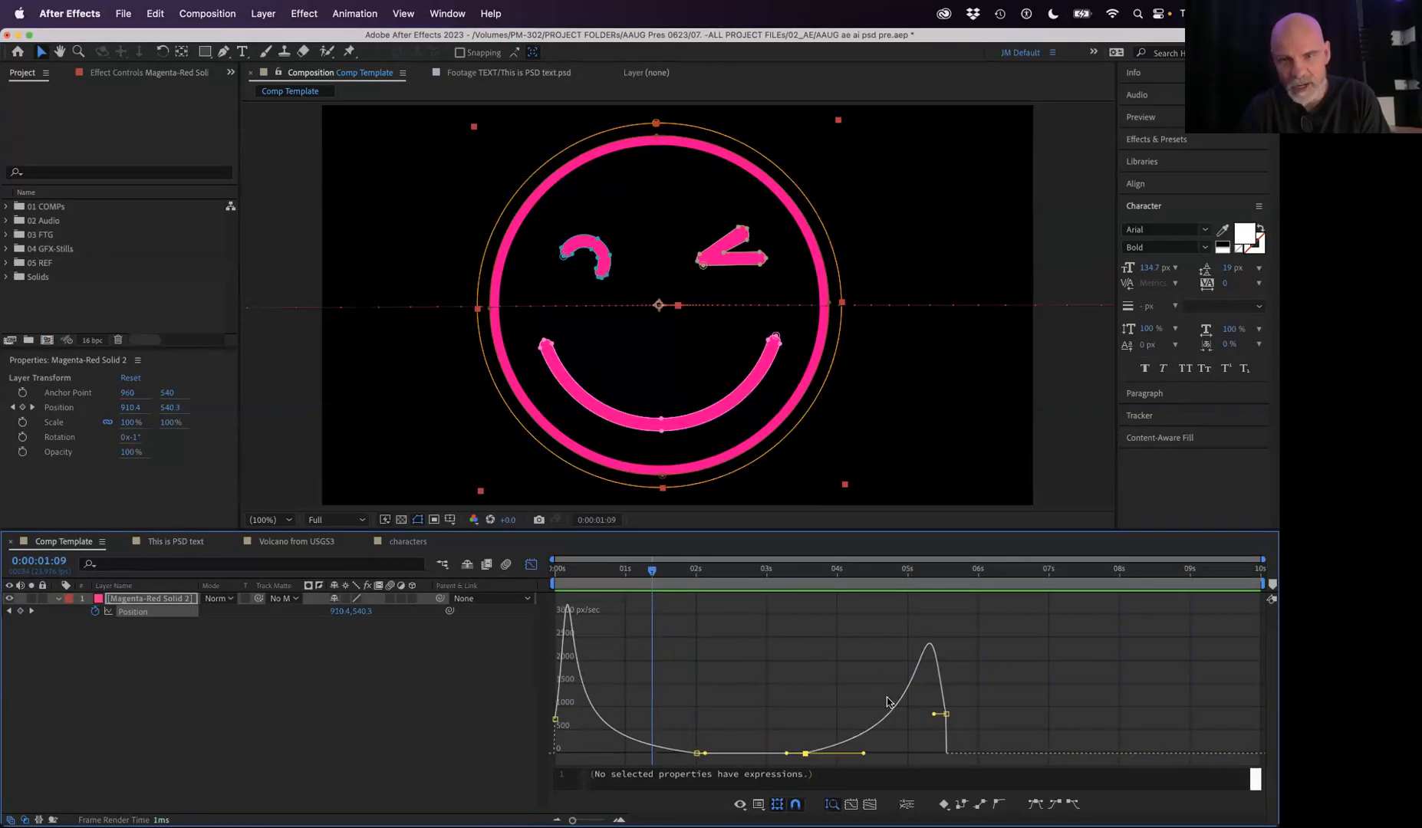
pyautogui.click(531, 564)
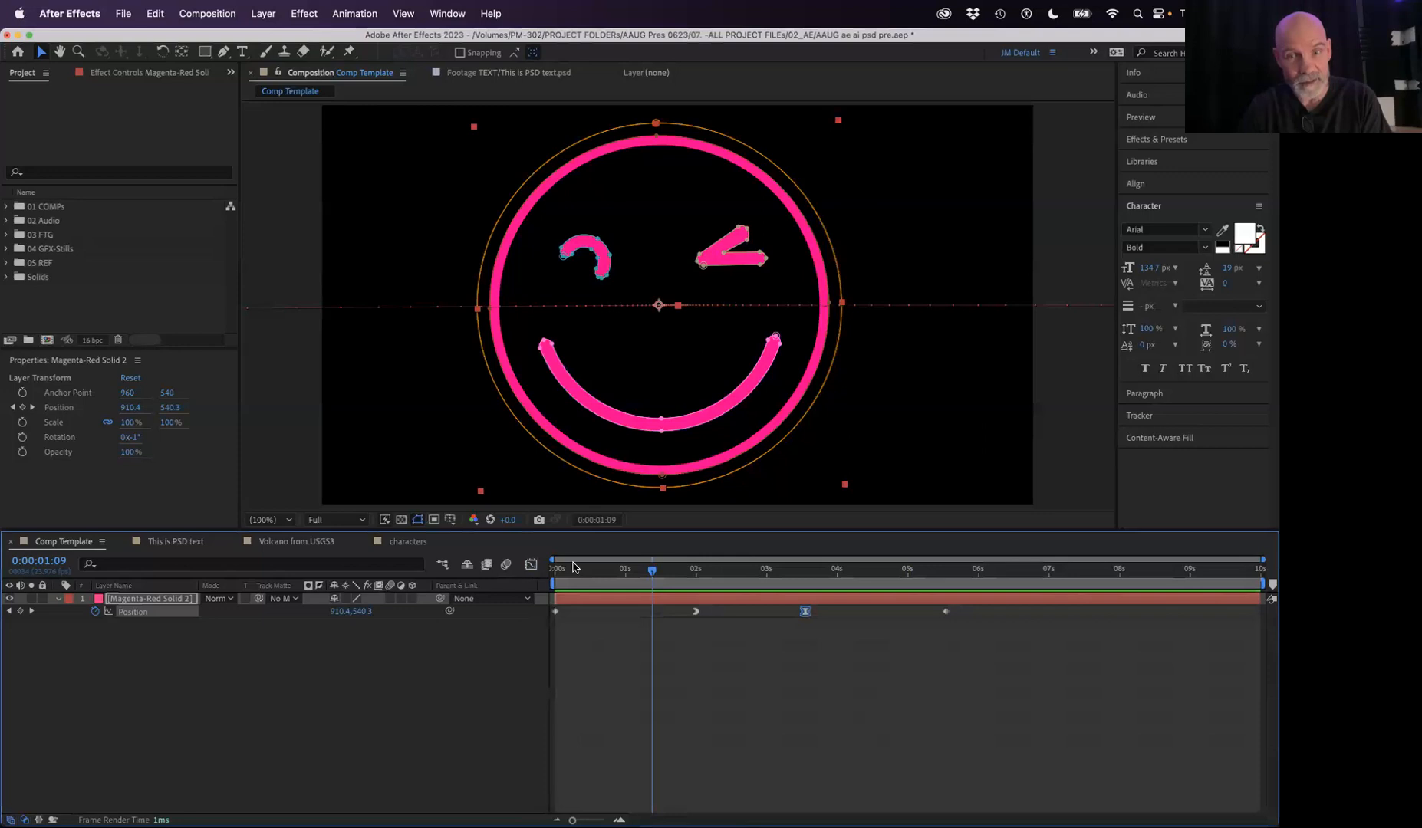
# Step: Set the smiley's X Position to 1013.7 at 0:00:01:02, adding a keyframe in the middle of the entrance
pyautogui.moveTo(720, 570); pyautogui.dragTo(630, 595)
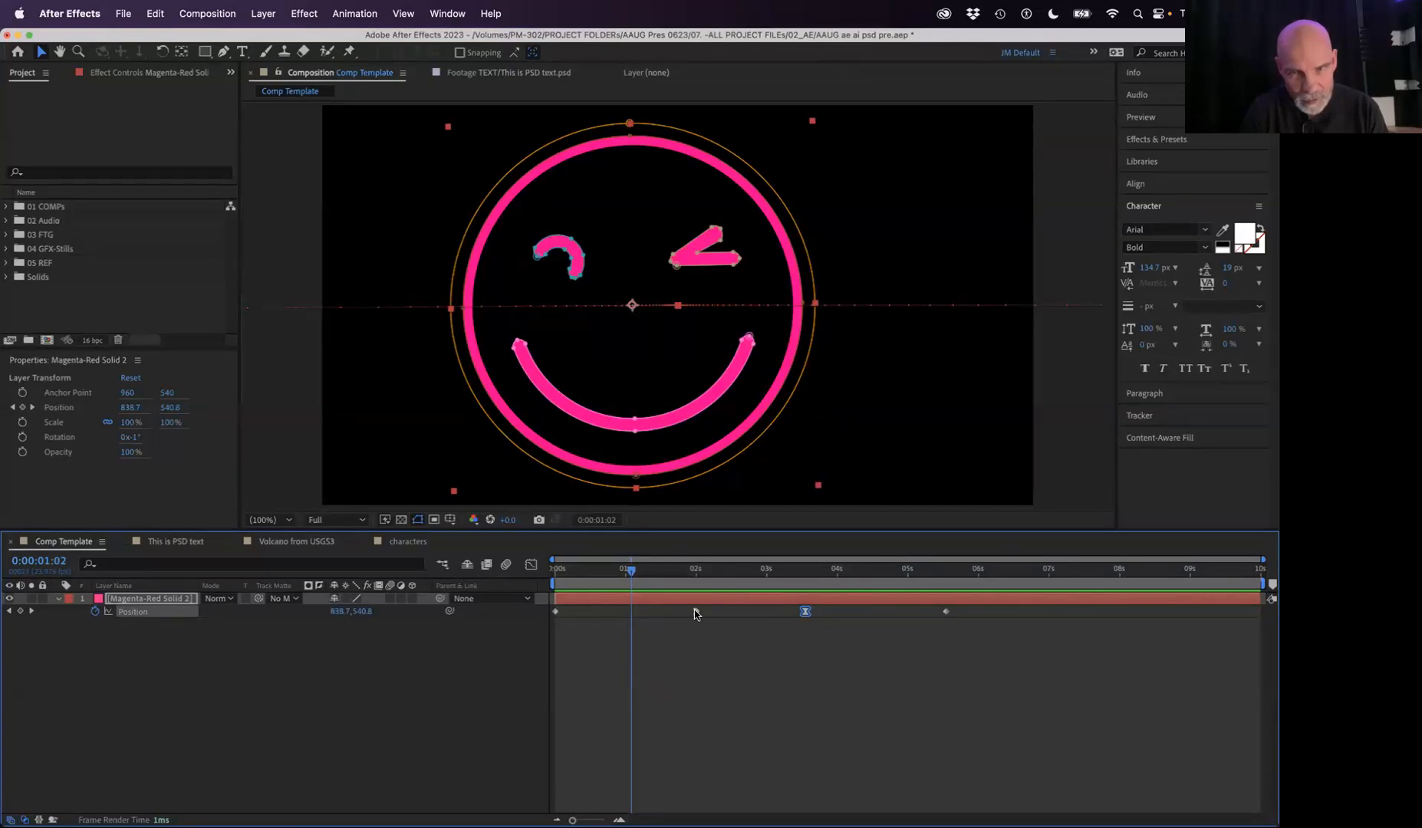
pyautogui.click(946, 612)
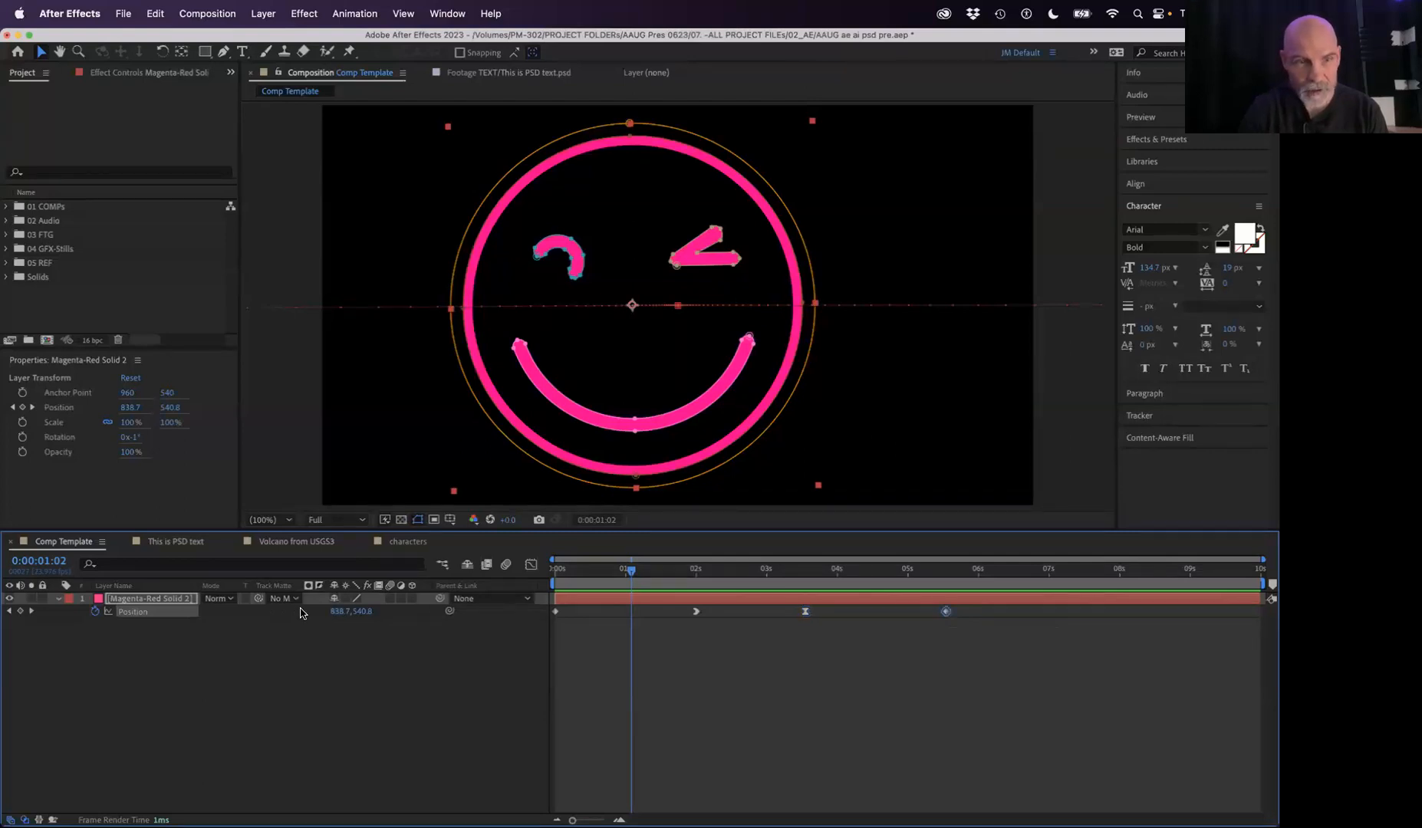
pyautogui.moveTo(337, 614); pyautogui.dragTo(471, 613)
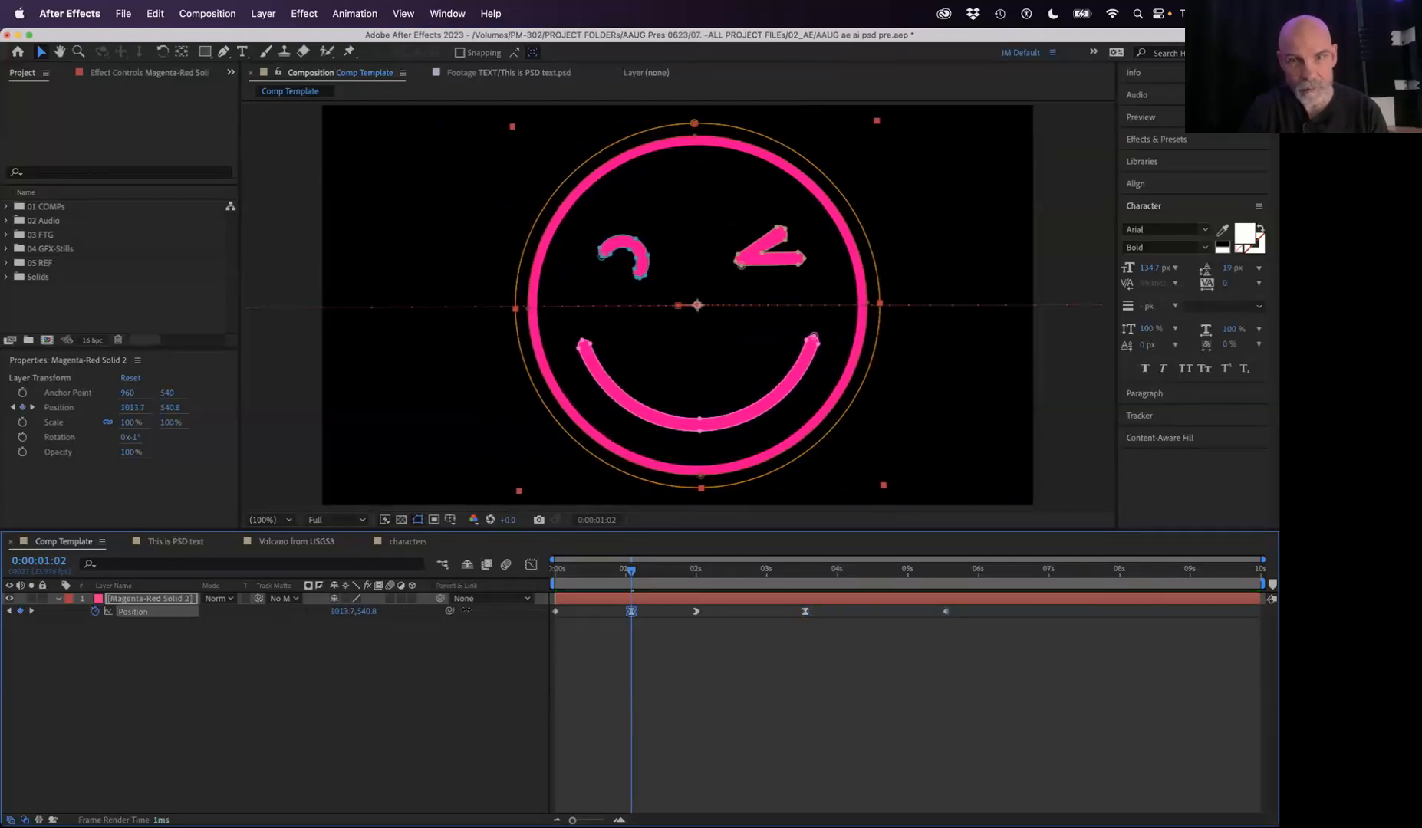
# Step: Delete the extra Position keyframe at 0:00:01:02
pyautogui.click(672, 664)
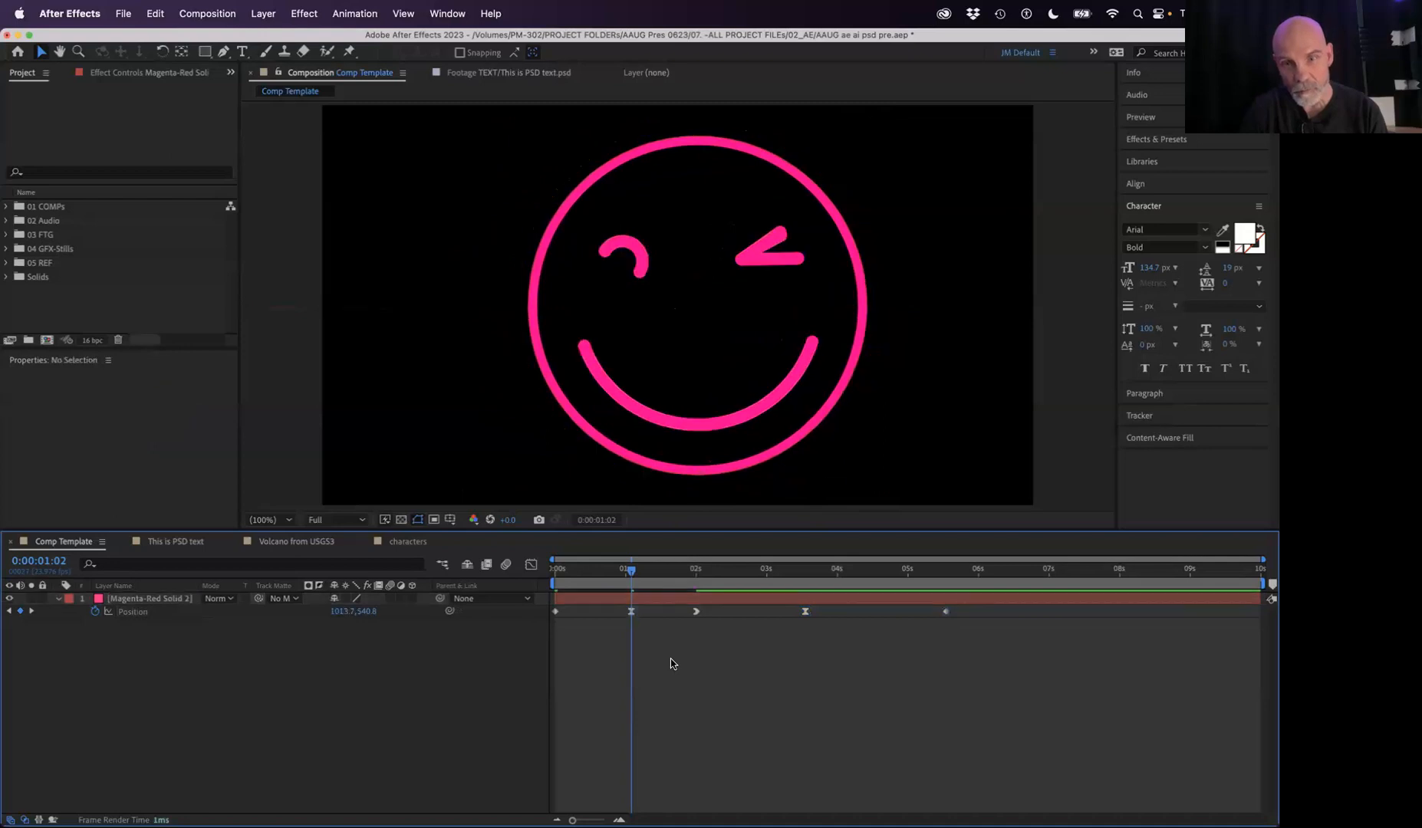
pyautogui.click(631, 612)
pyautogui.press('Delete')
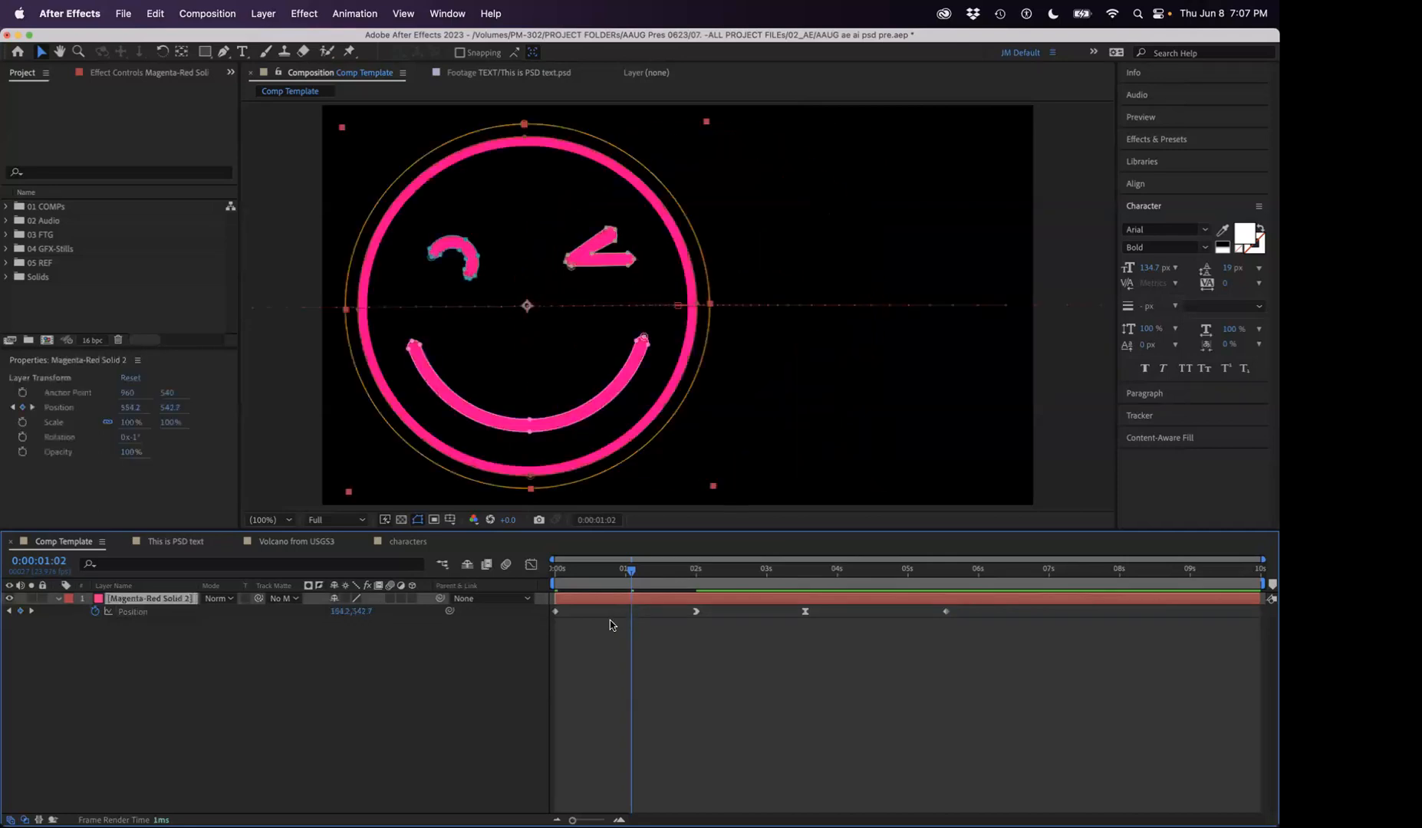
# Step: Step backward and forward through the smiley's Position keyframes, beginning from the final one at 0:00:05:13
pyautogui.moveTo(905, 570); pyautogui.dragTo(946, 576)
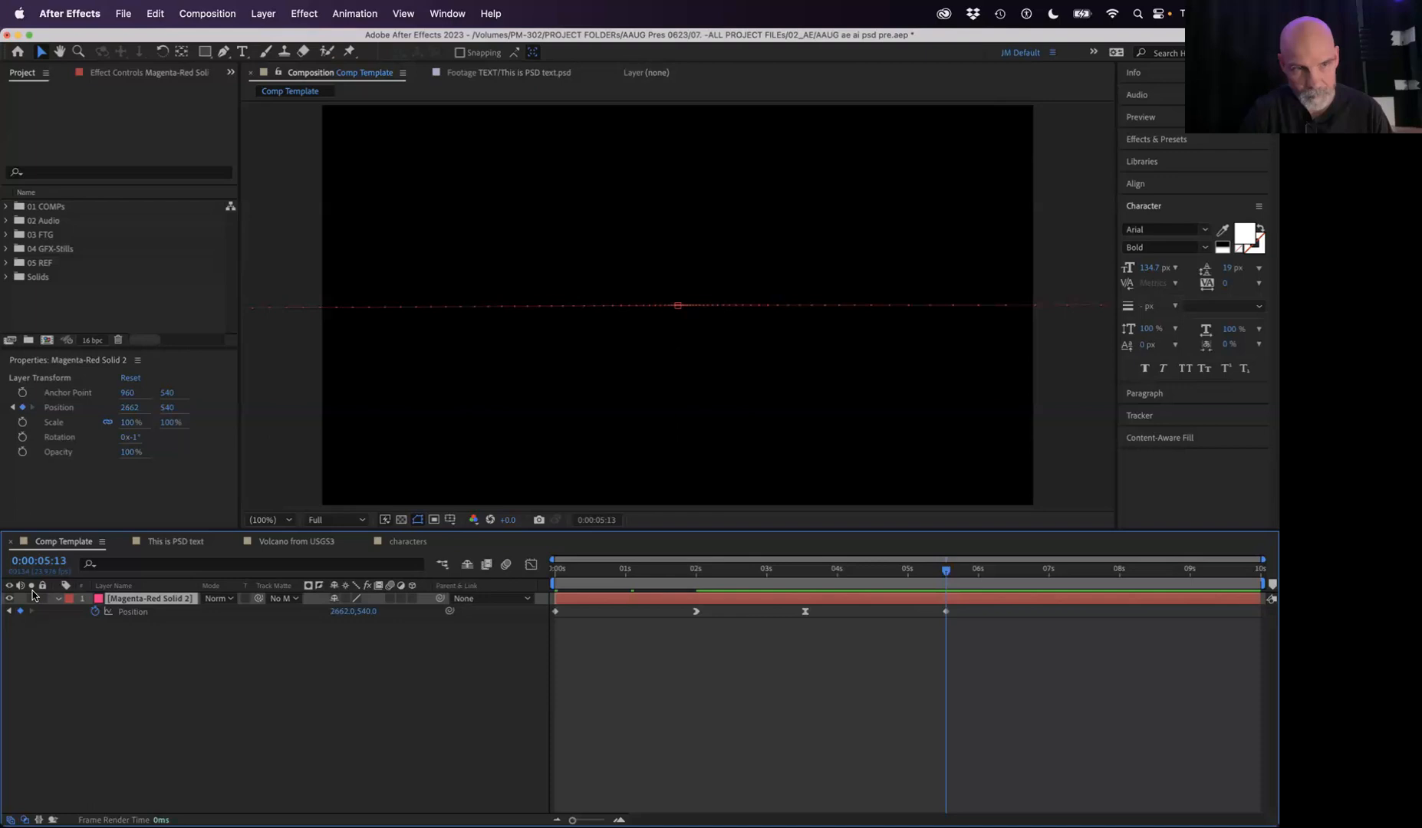
pyautogui.press('j')
pyautogui.press('j')
pyautogui.press('j')
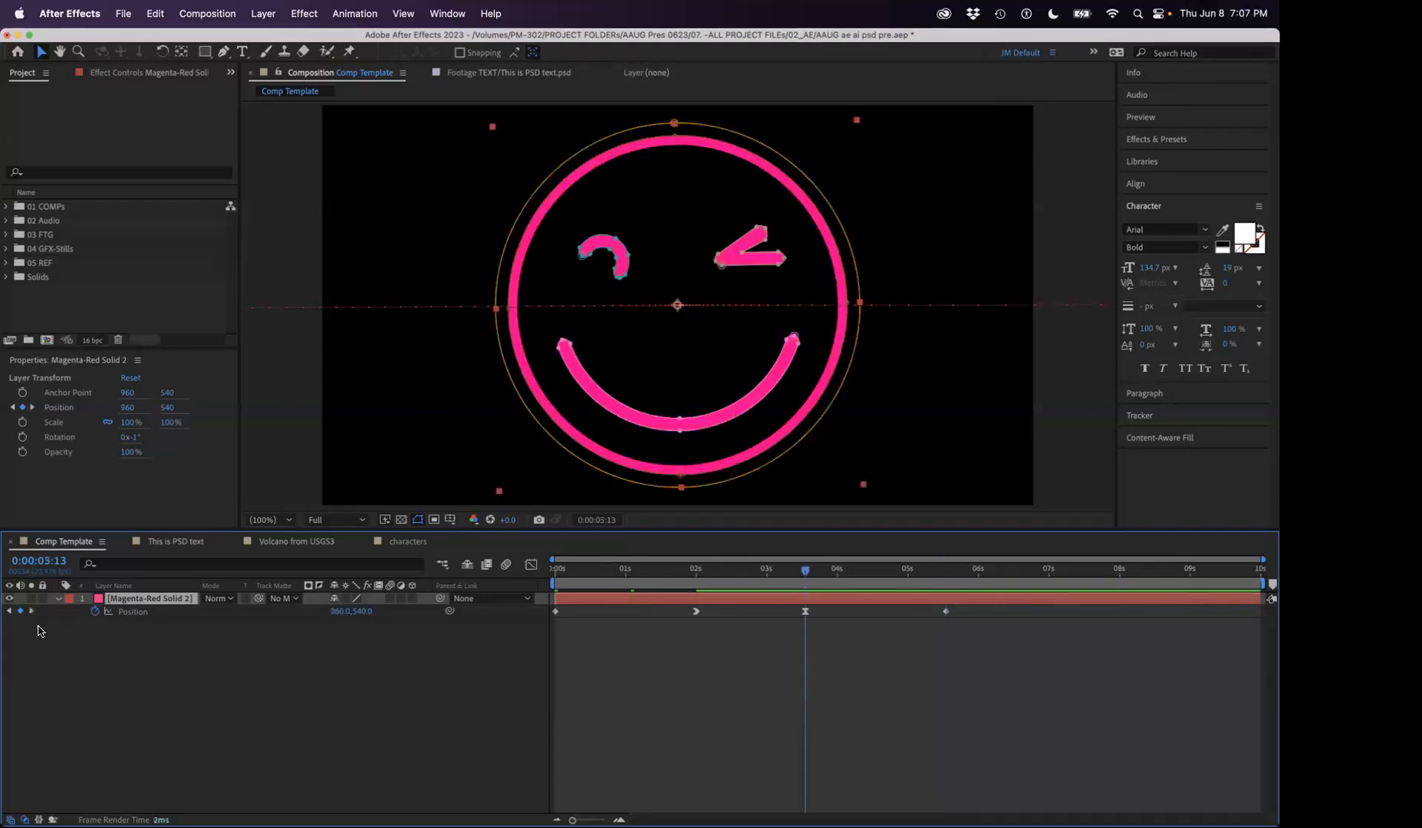
pyautogui.press('k')
pyautogui.press('k')
pyautogui.press('k')
pyautogui.press('j')
pyautogui.press('j')
pyautogui.press('j')
pyautogui.press('k')
pyautogui.press('k')
pyautogui.press('k')
pyautogui.press('k')
pyautogui.press('j')
pyautogui.press('j')
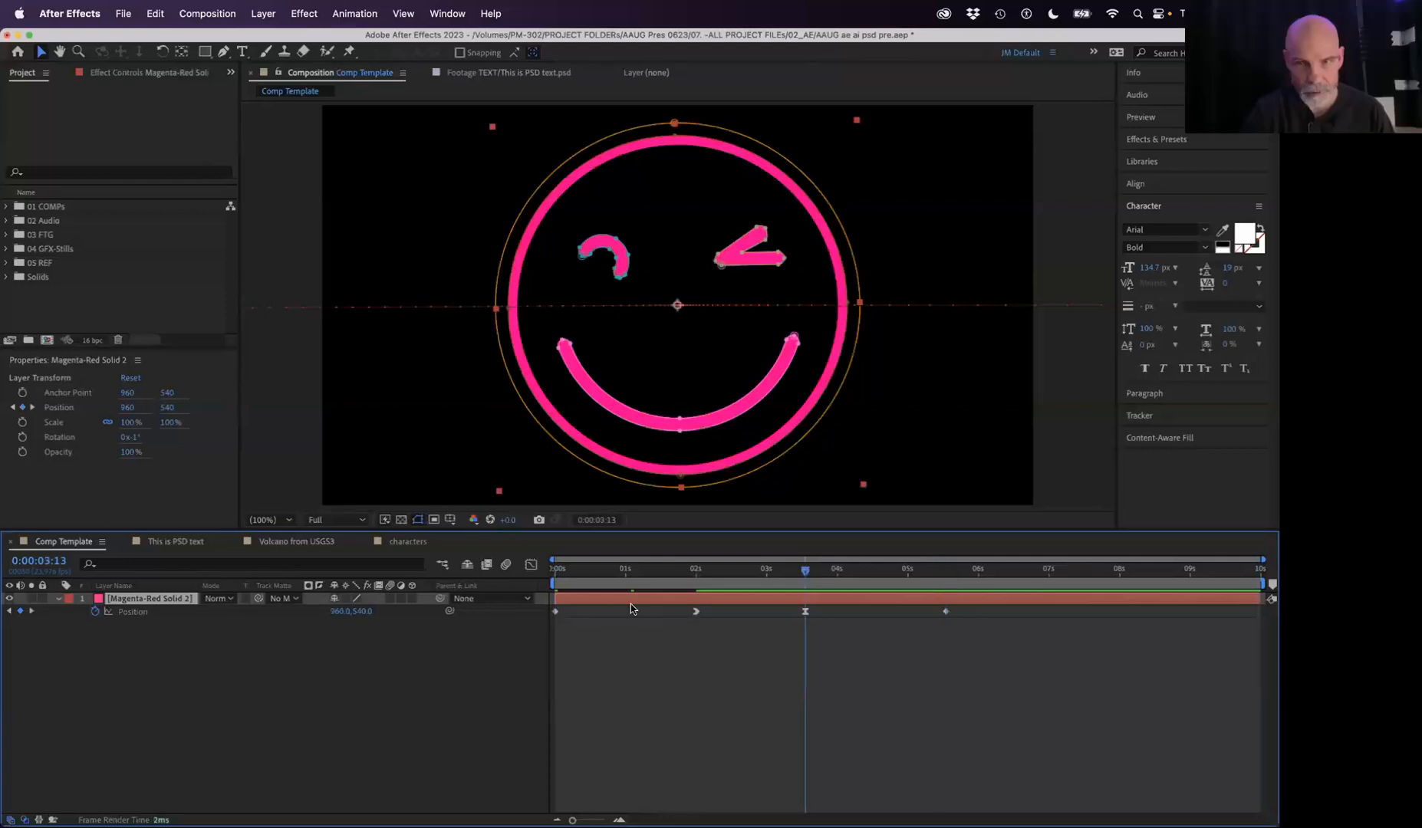
# Step: Examine the final Position keyframe at single-frame scale with the playhead at 0:00:05:14, and return to the full timeline
pyautogui.moveTo(862, 569); pyautogui.dragTo(951, 572)
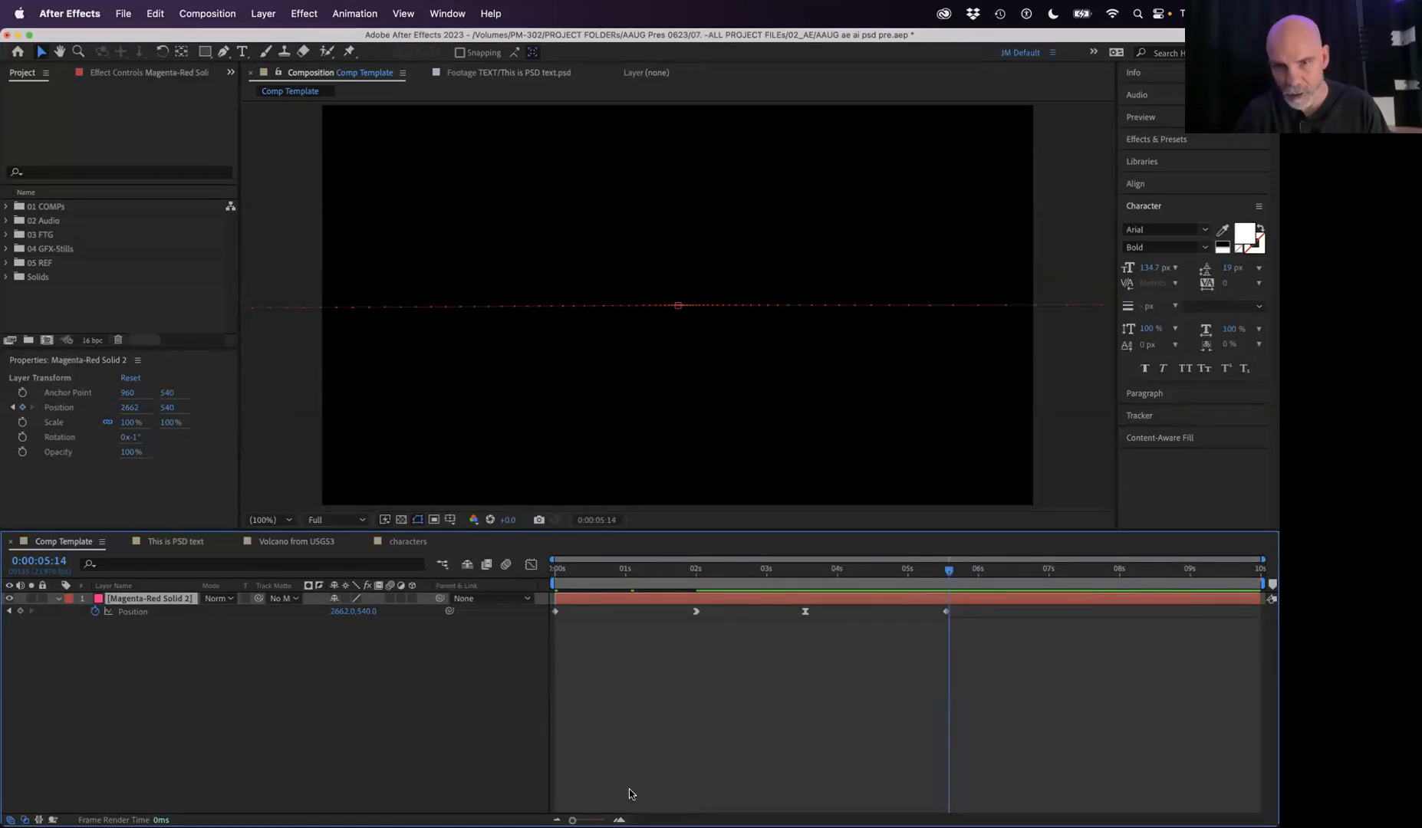
pyautogui.press('=')
pyautogui.press('=')
pyautogui.press('=')
pyautogui.press('=')
pyautogui.press('=')
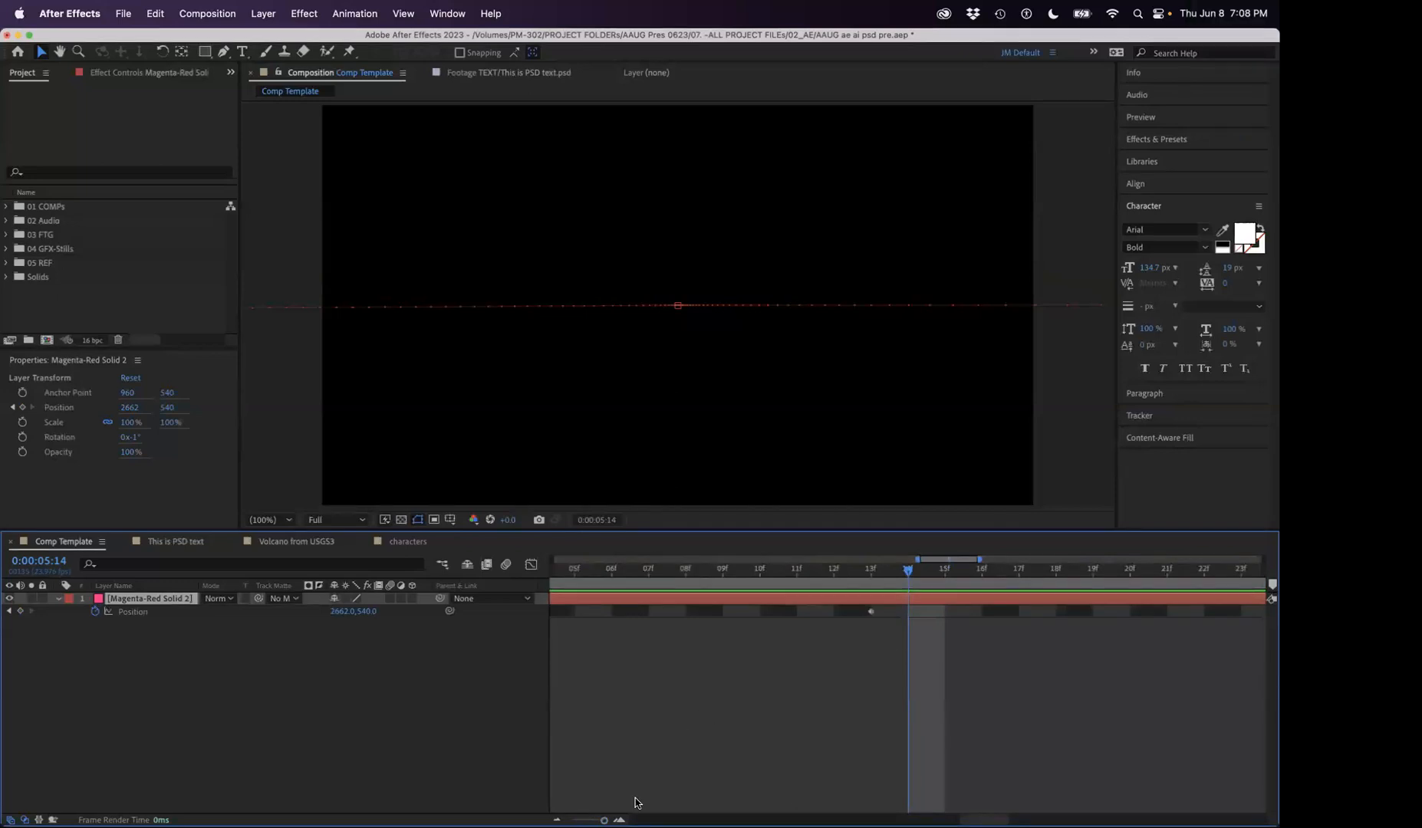
pyautogui.press('-')
pyautogui.press('-')
pyautogui.press('-')
pyautogui.press('-')
pyautogui.press('-')
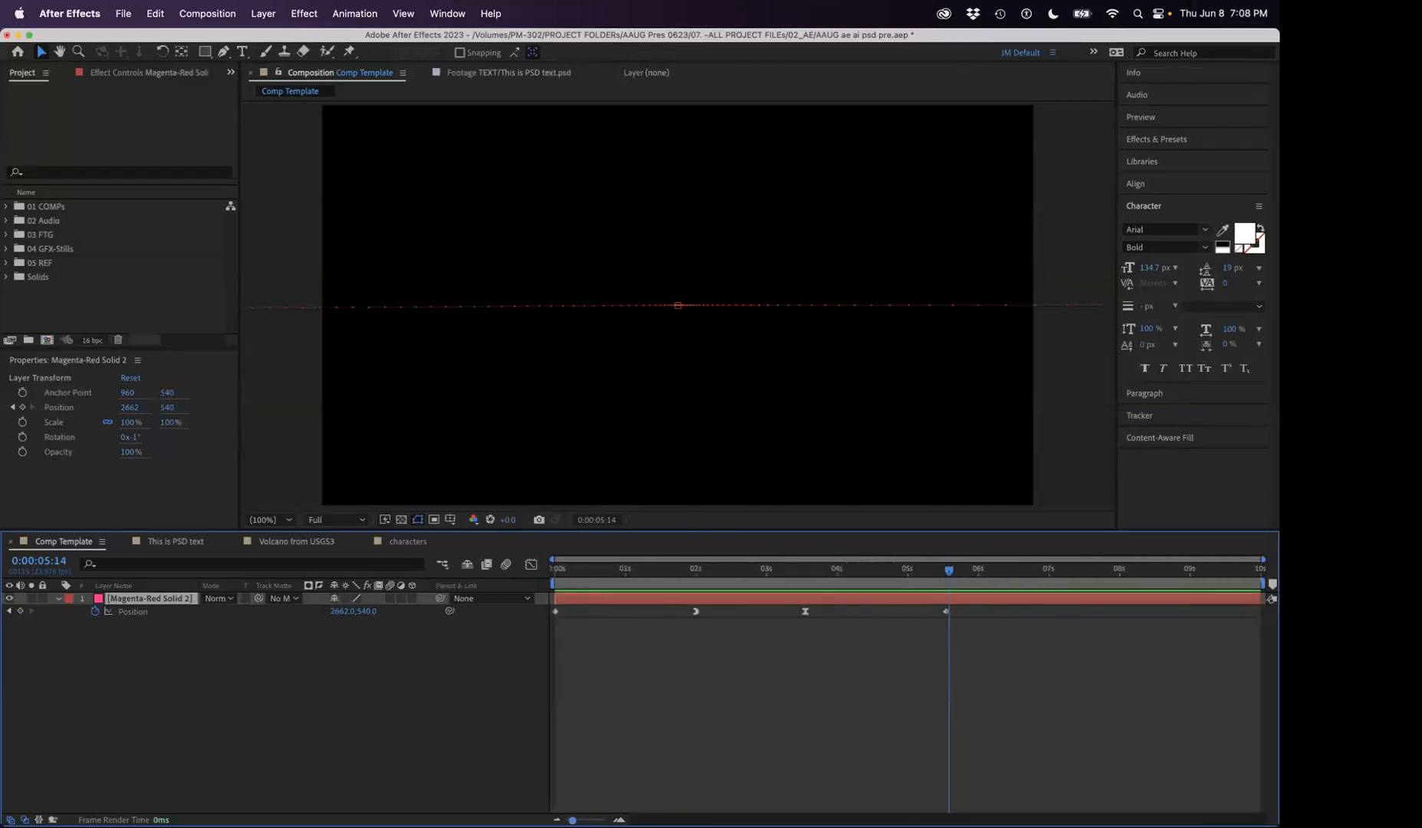
# Step: Go to the start of the composition and jump between the Position keyframes in both directions
pyautogui.press('pageup')
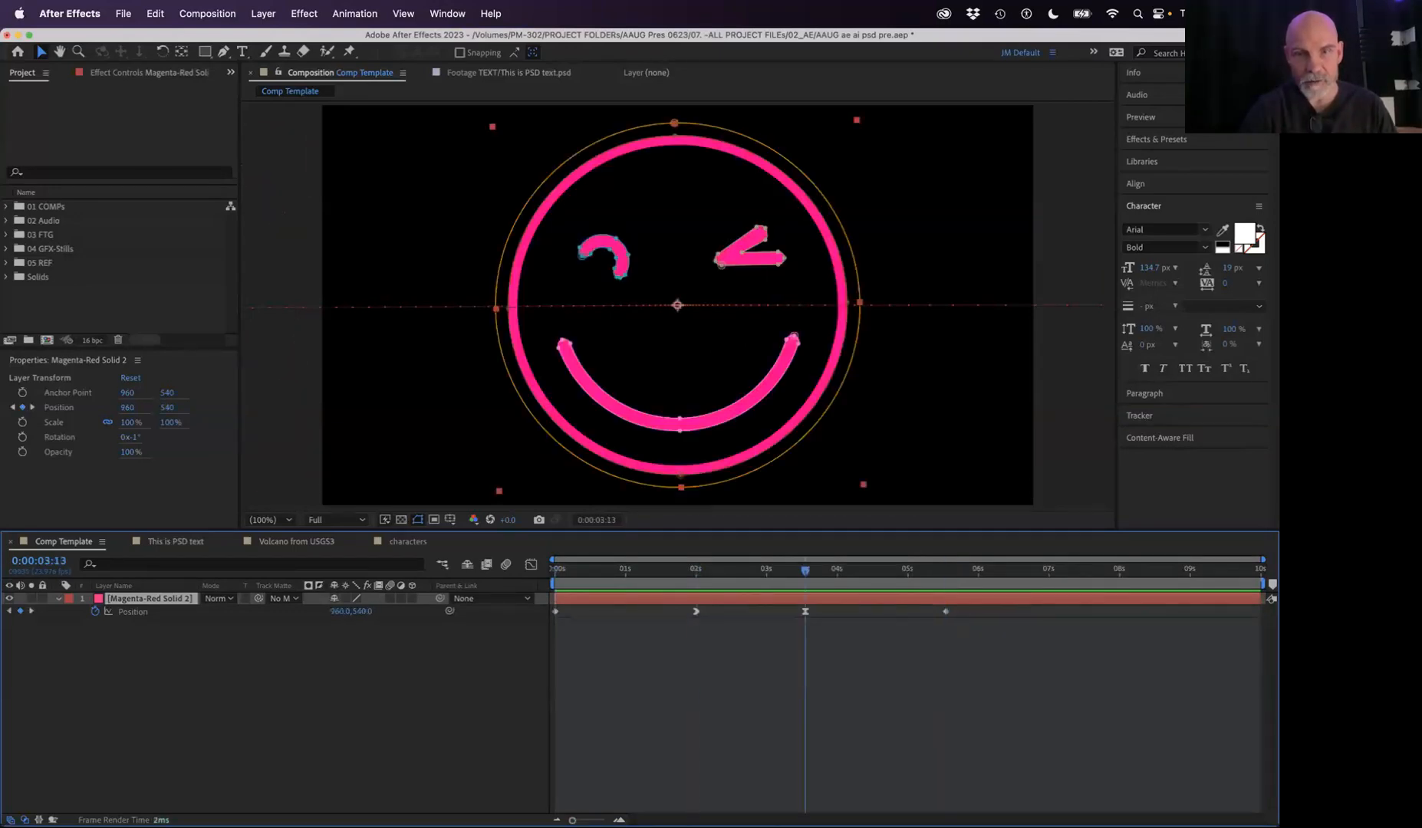
pyautogui.press('Home')
pyautogui.press('k')
pyautogui.press('k')
pyautogui.press('k')
pyautogui.press('k')
pyautogui.press('j')
pyautogui.press('j')
pyautogui.press('j')
pyautogui.press('k')
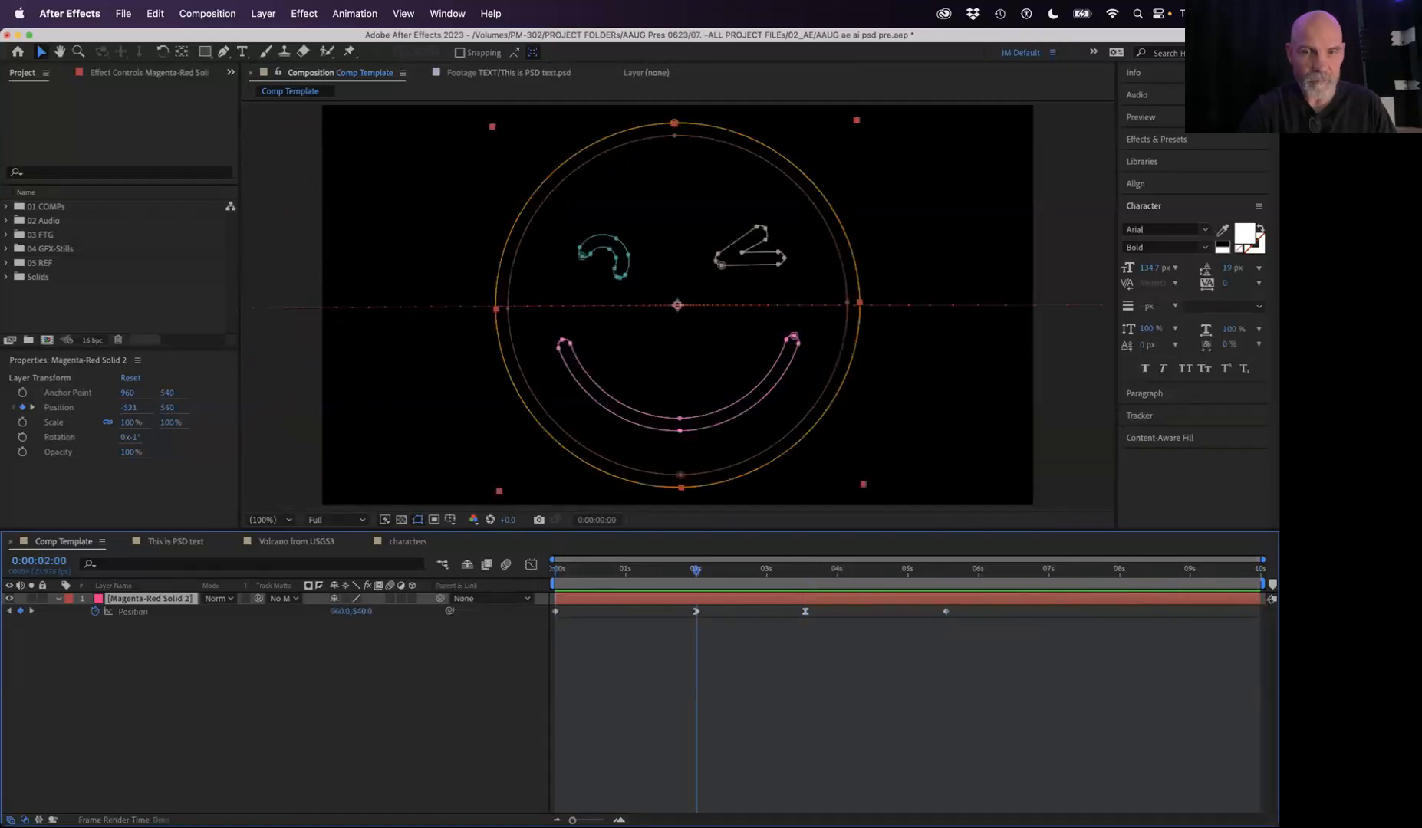
# Step: Collapse the Magenta-Red Solid 2 layer, duplicate it six times, and select the fifth layer in the stack
pyautogui.click(58, 599)
pyautogui.press('super+d')
pyautogui.press('super+d')
pyautogui.press('super+d')
pyautogui.press('super+d')
pyautogui.press('super+d')
pyautogui.press('super+d')
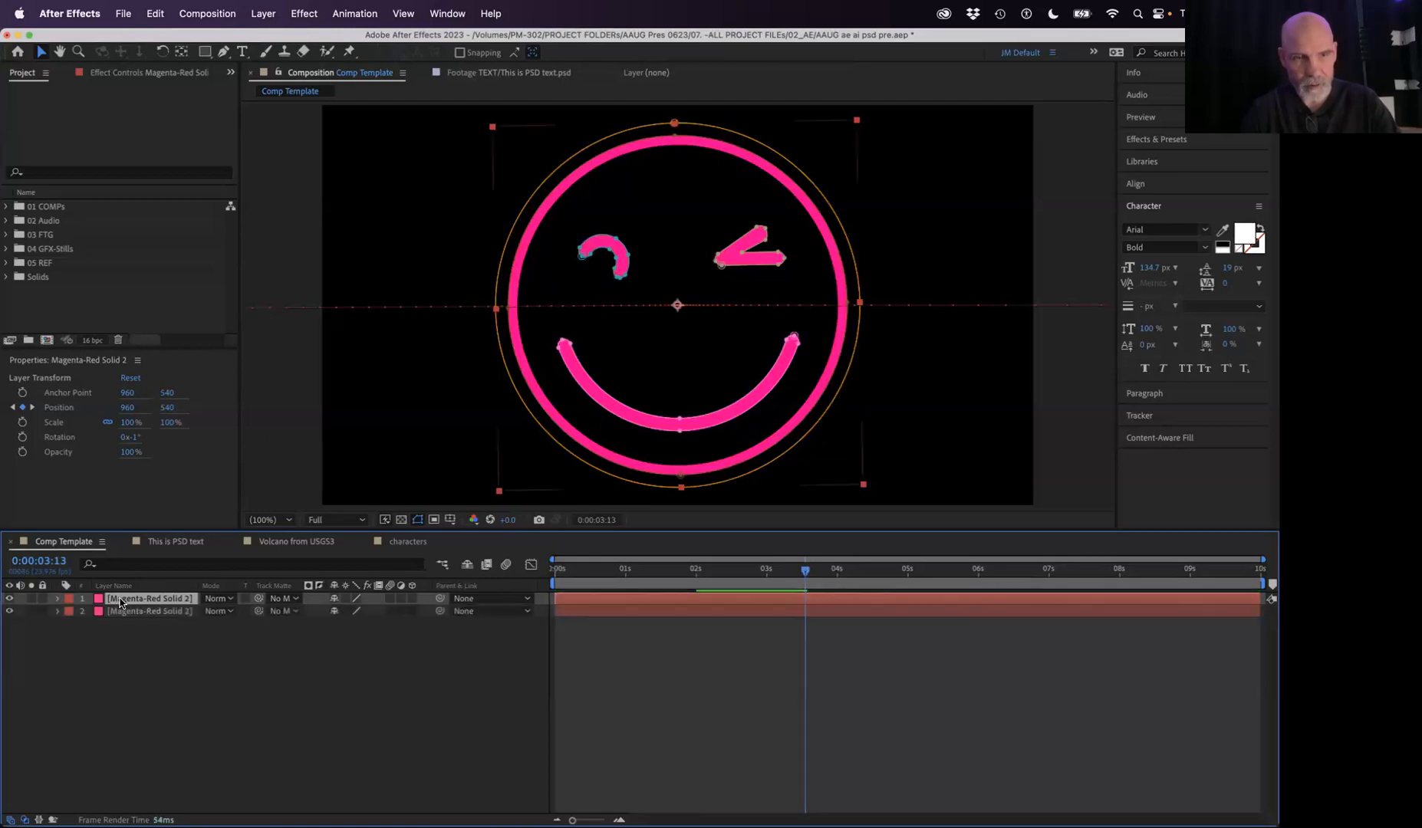
pyautogui.click(182, 649)
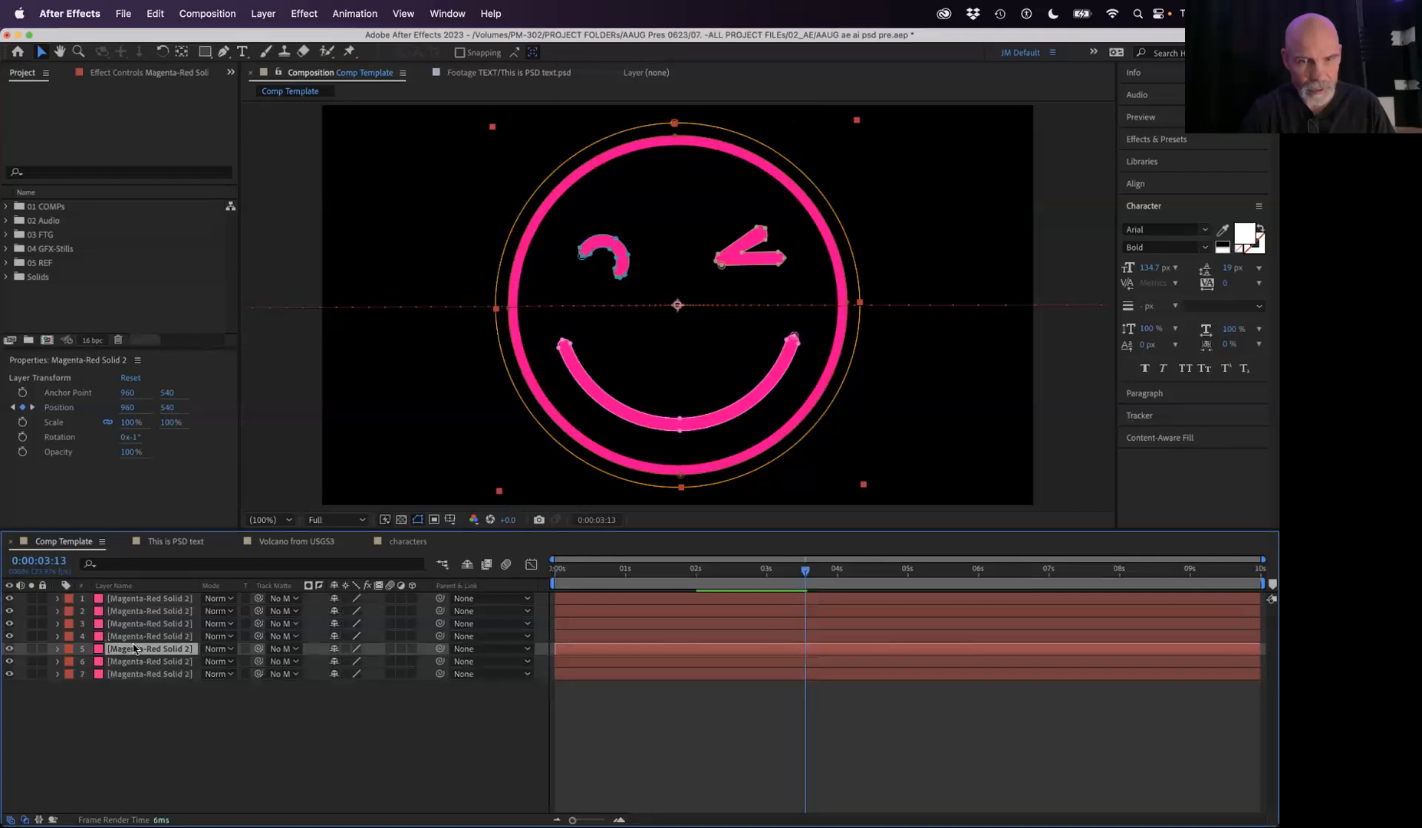
# Step: Reveal the fifth layer's keyframed Position property and jump back and forth between its keyframes at 0:00:03:13 and 0:00:05:13
pyautogui.press('u')
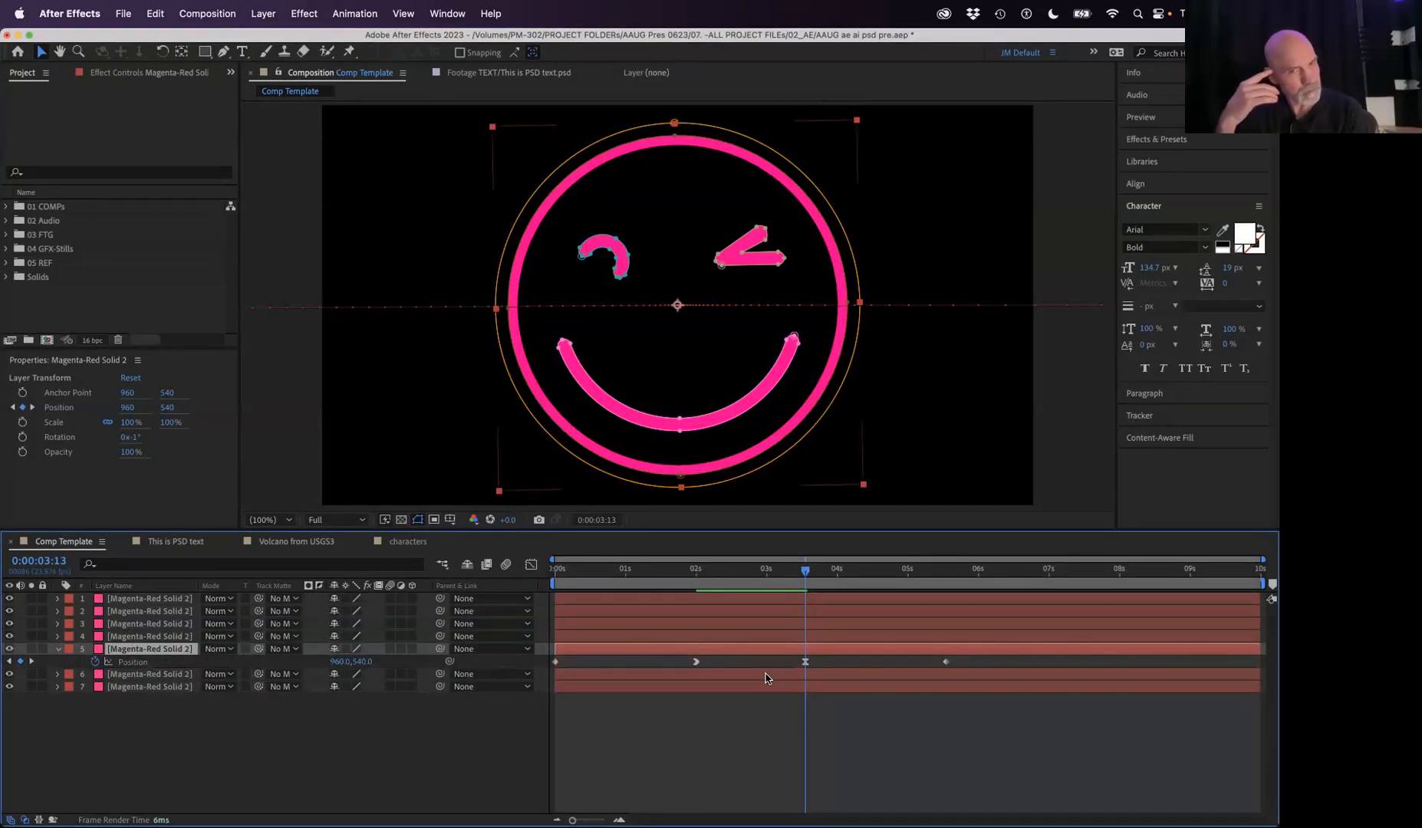
pyautogui.press('space')
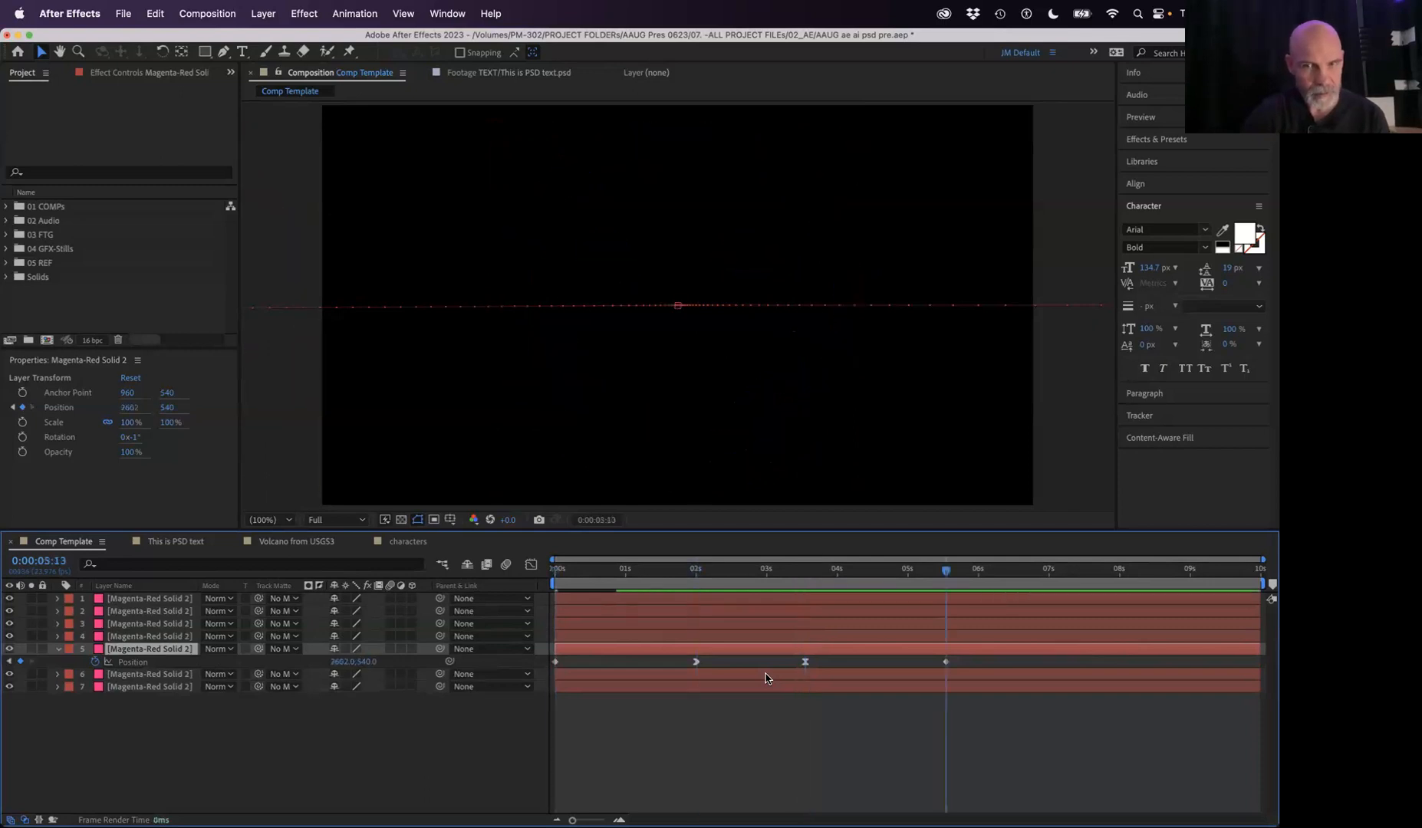
pyautogui.press('space')
pyautogui.press('j')
pyautogui.press('k')
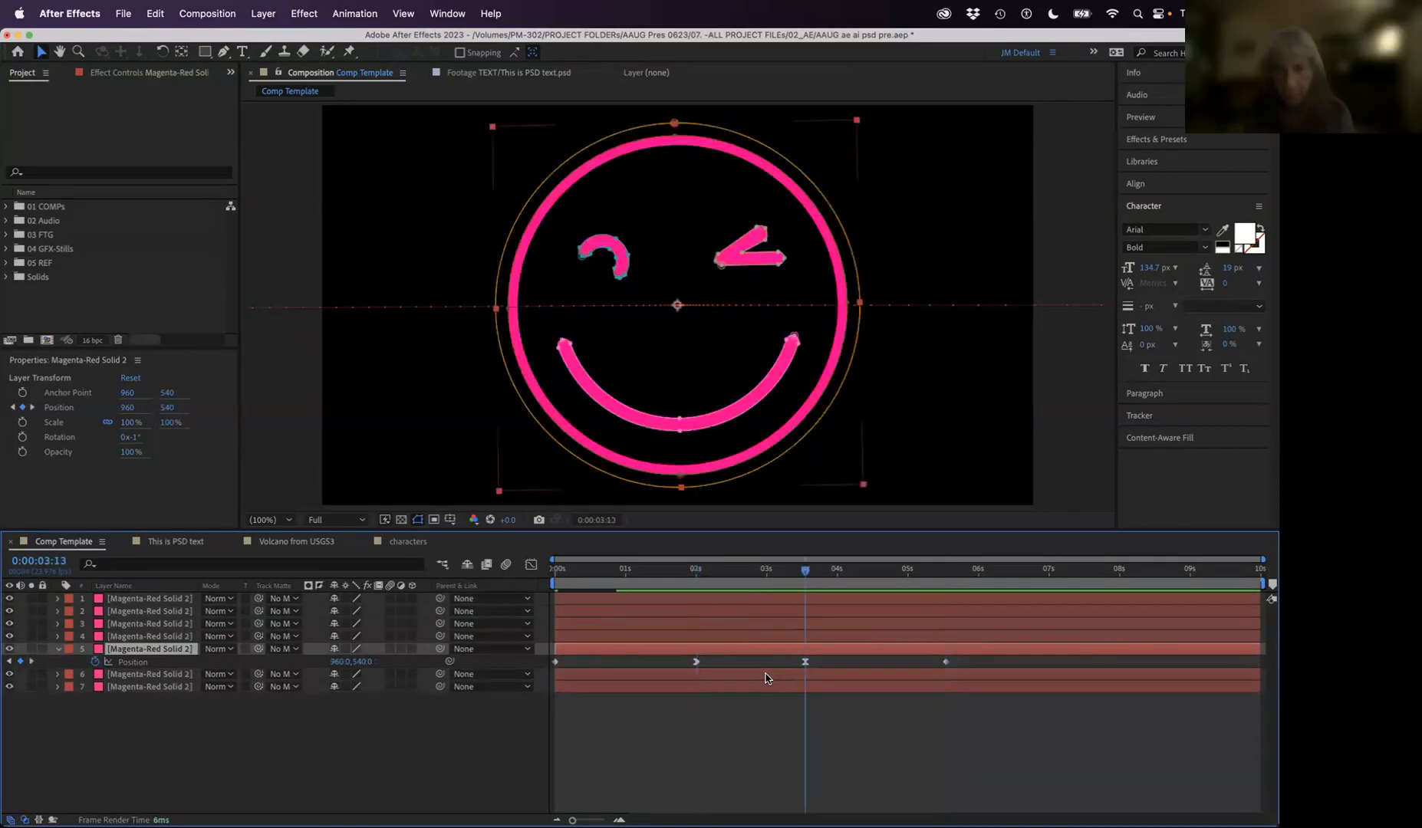
pyautogui.press('k')
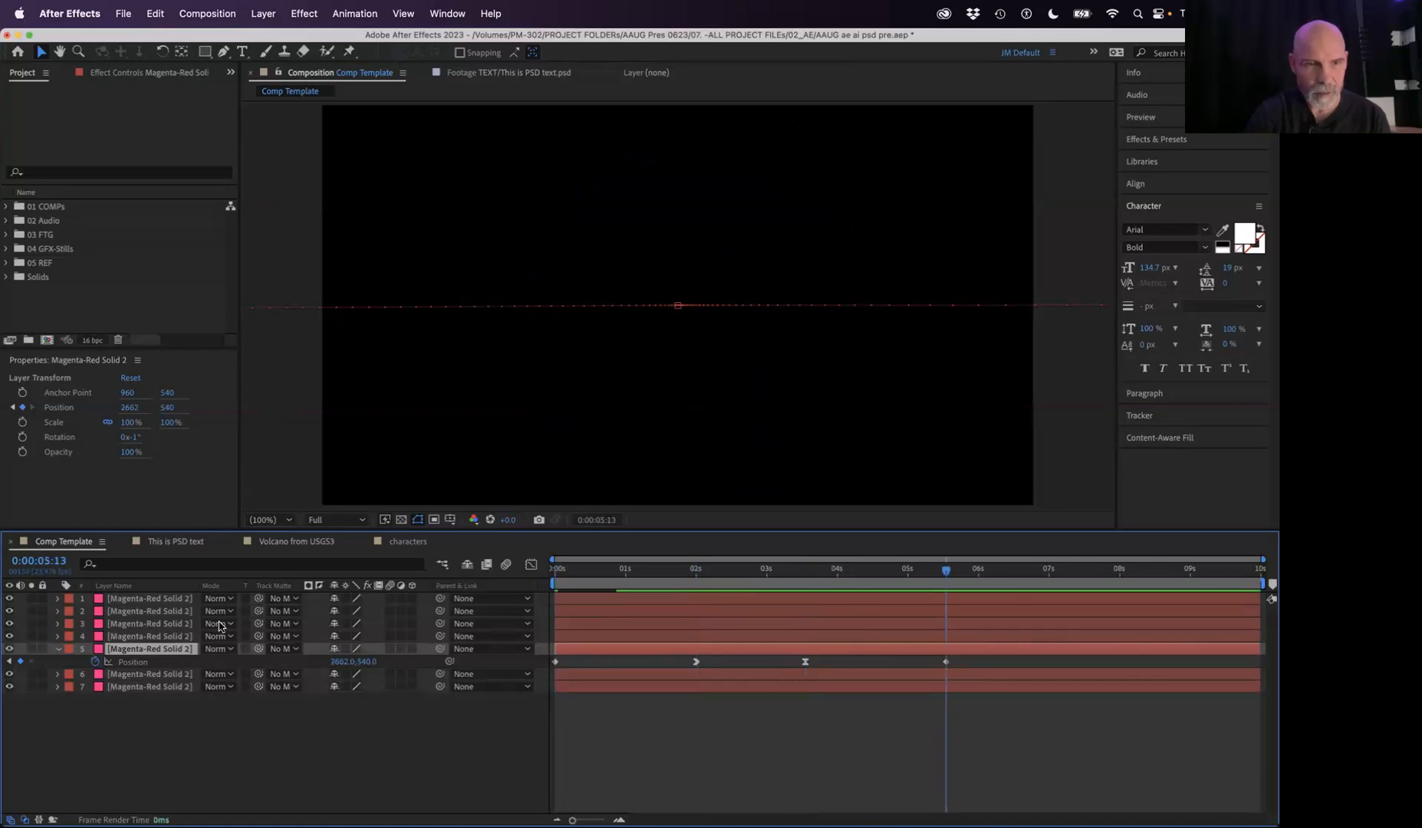
# Step: Reveal the second layer's Position keyframes, select all four and shift them later together, placing the third at 0:00:04:22
pyautogui.click(187, 610)
pyautogui.press('u')
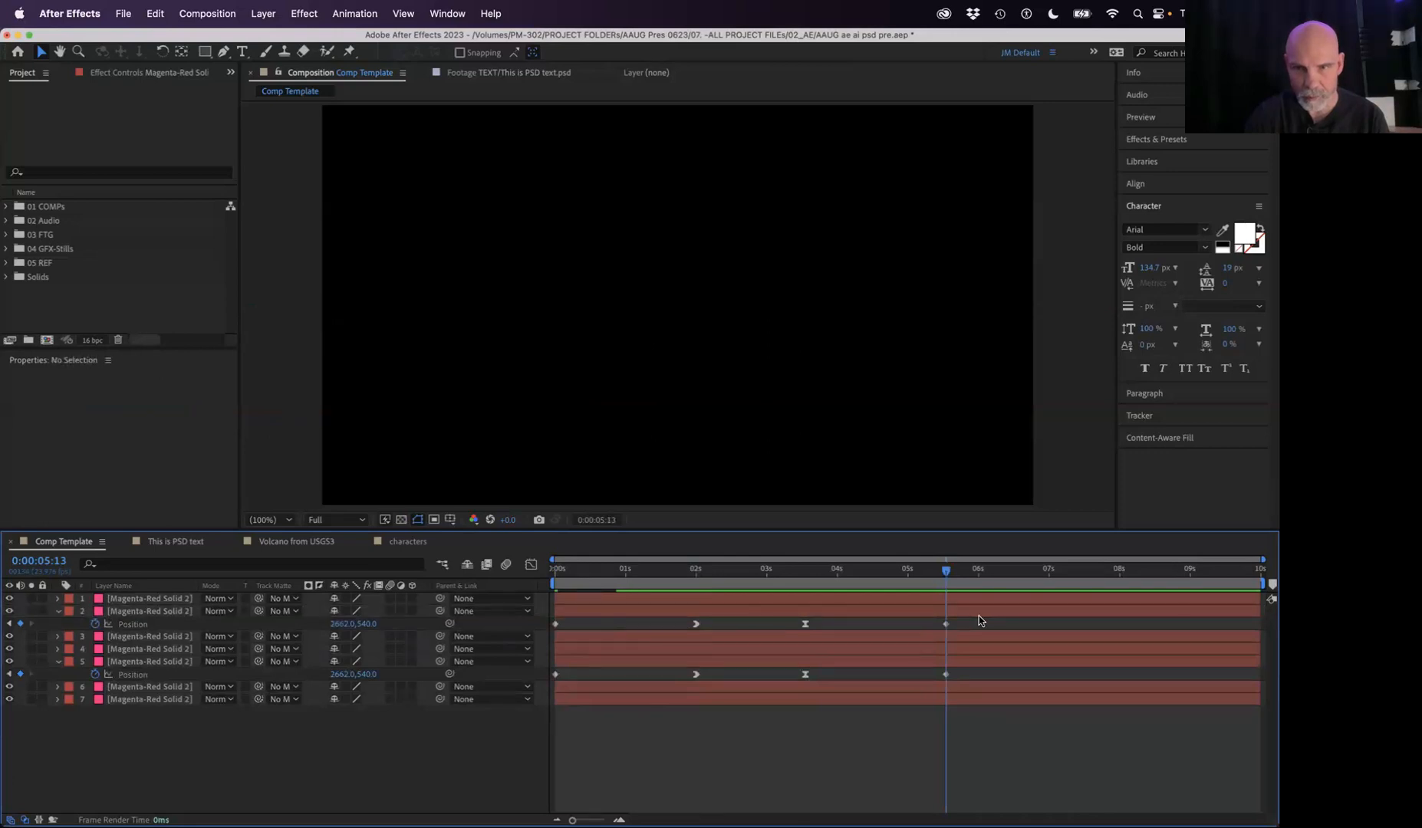
pyautogui.moveTo(979, 624); pyautogui.dragTo(652, 625)
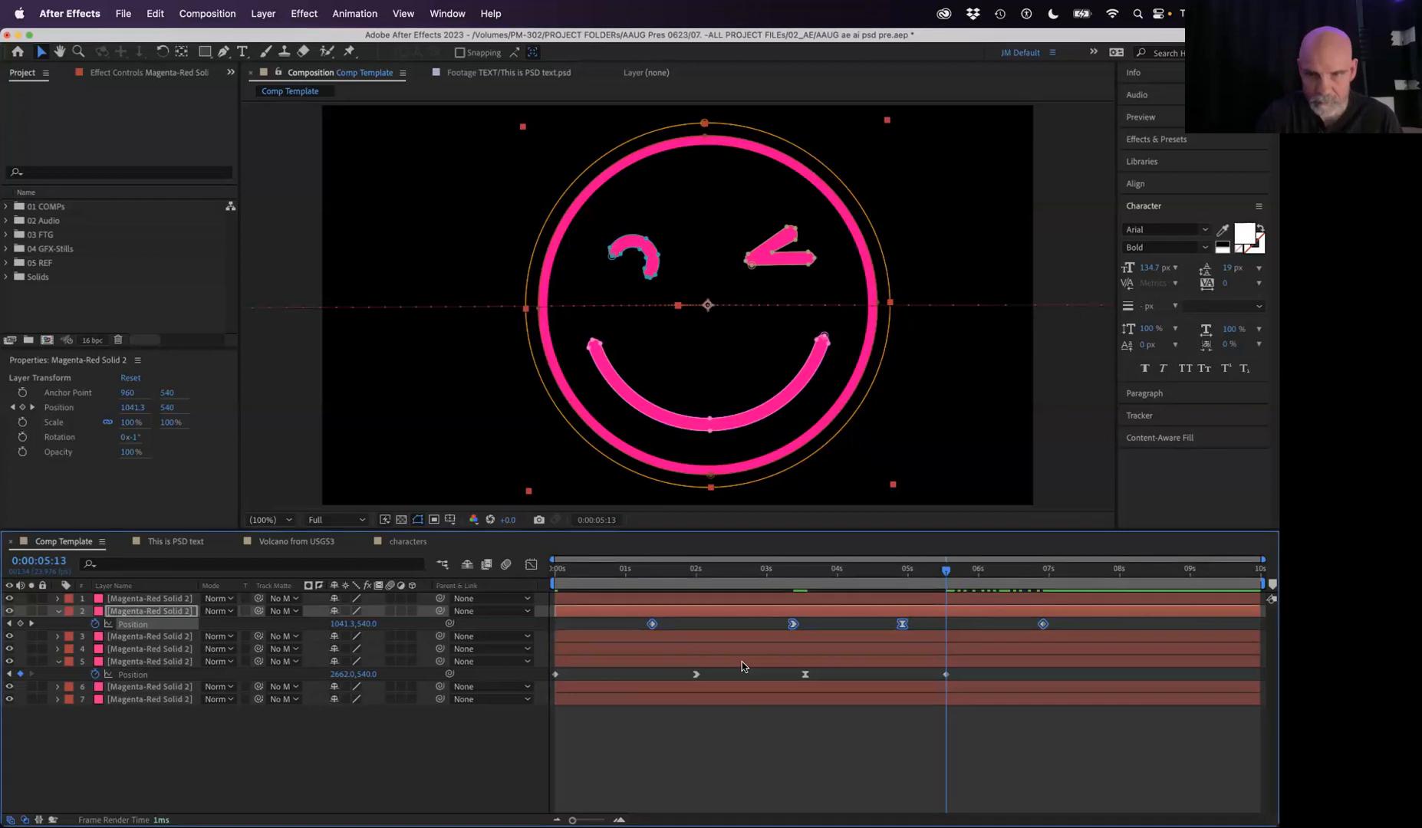
# Step: Step backward through the revealed Position keyframes of the second and fifth layers, and return to the start of the composition
pyautogui.press('space')
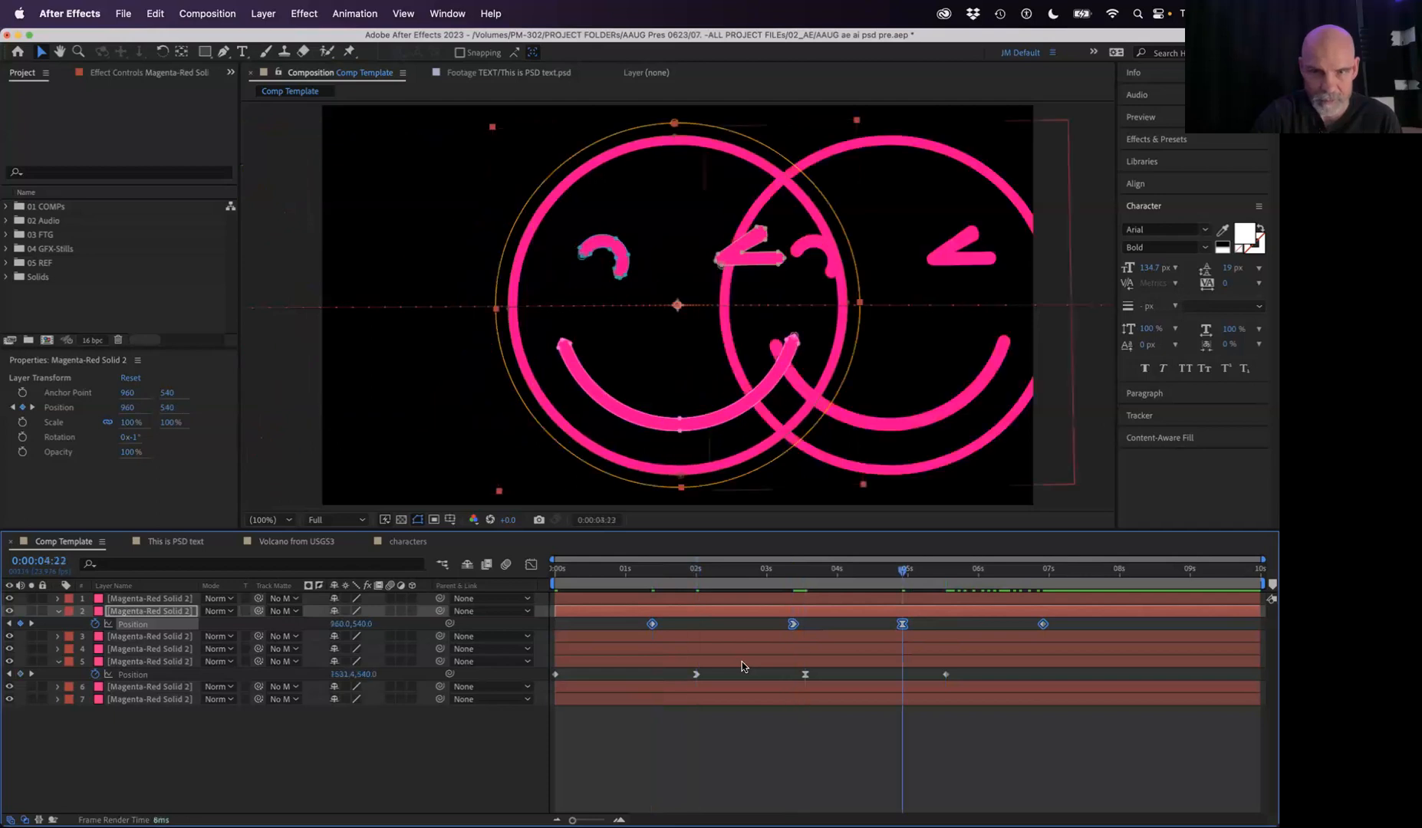
pyautogui.press('space')
pyautogui.press('space')
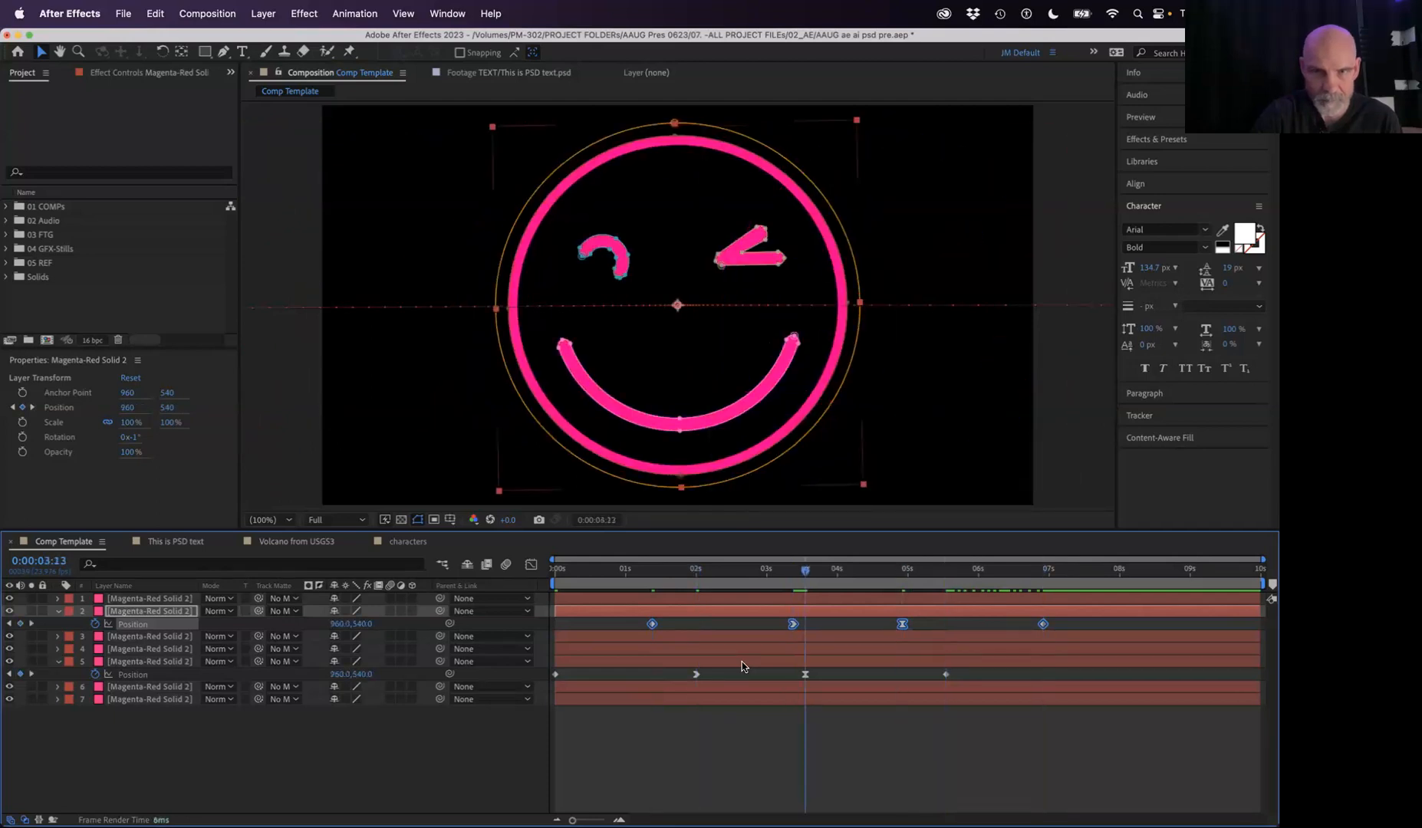
pyautogui.press('Home')
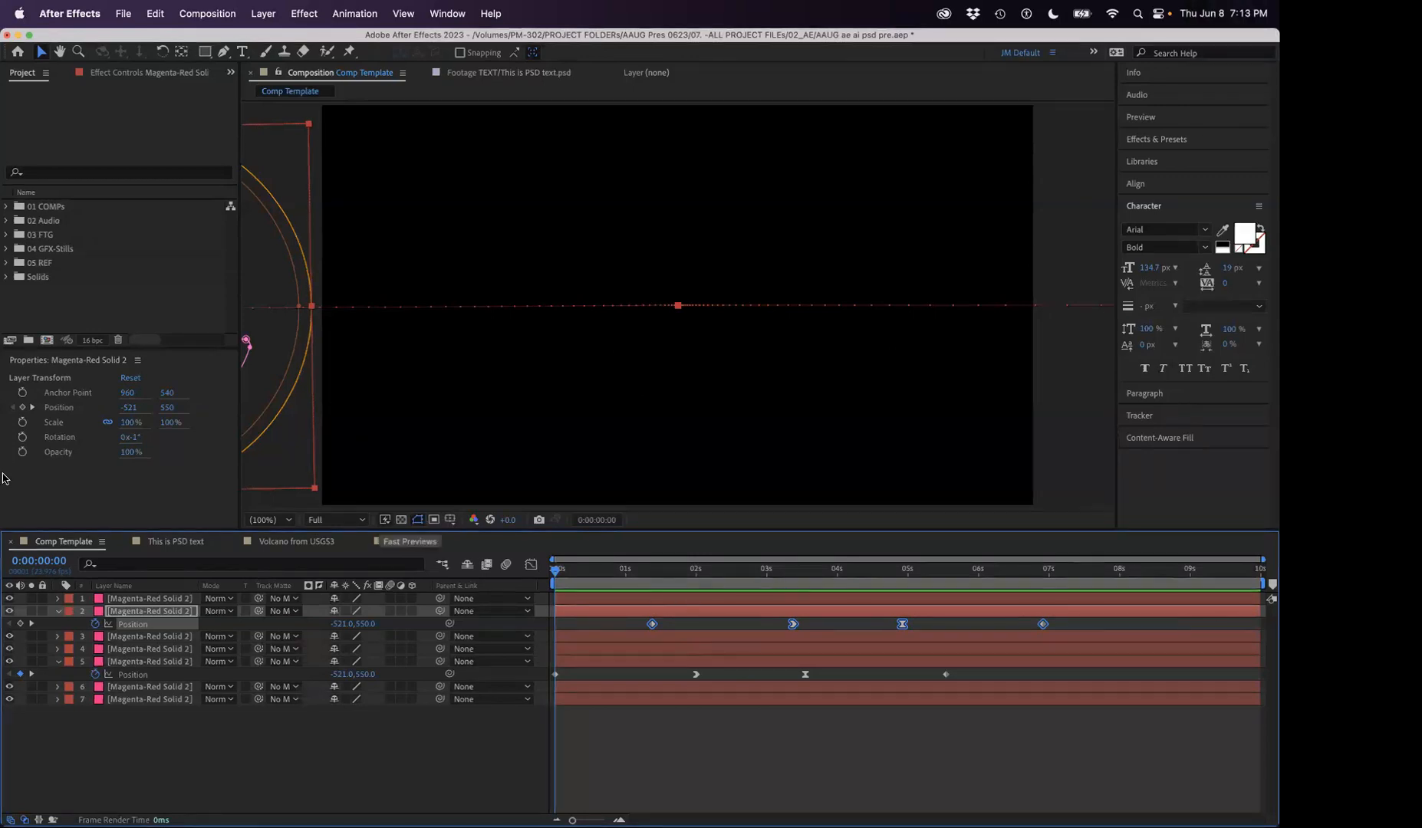
pyautogui.moveTo(2, 457)
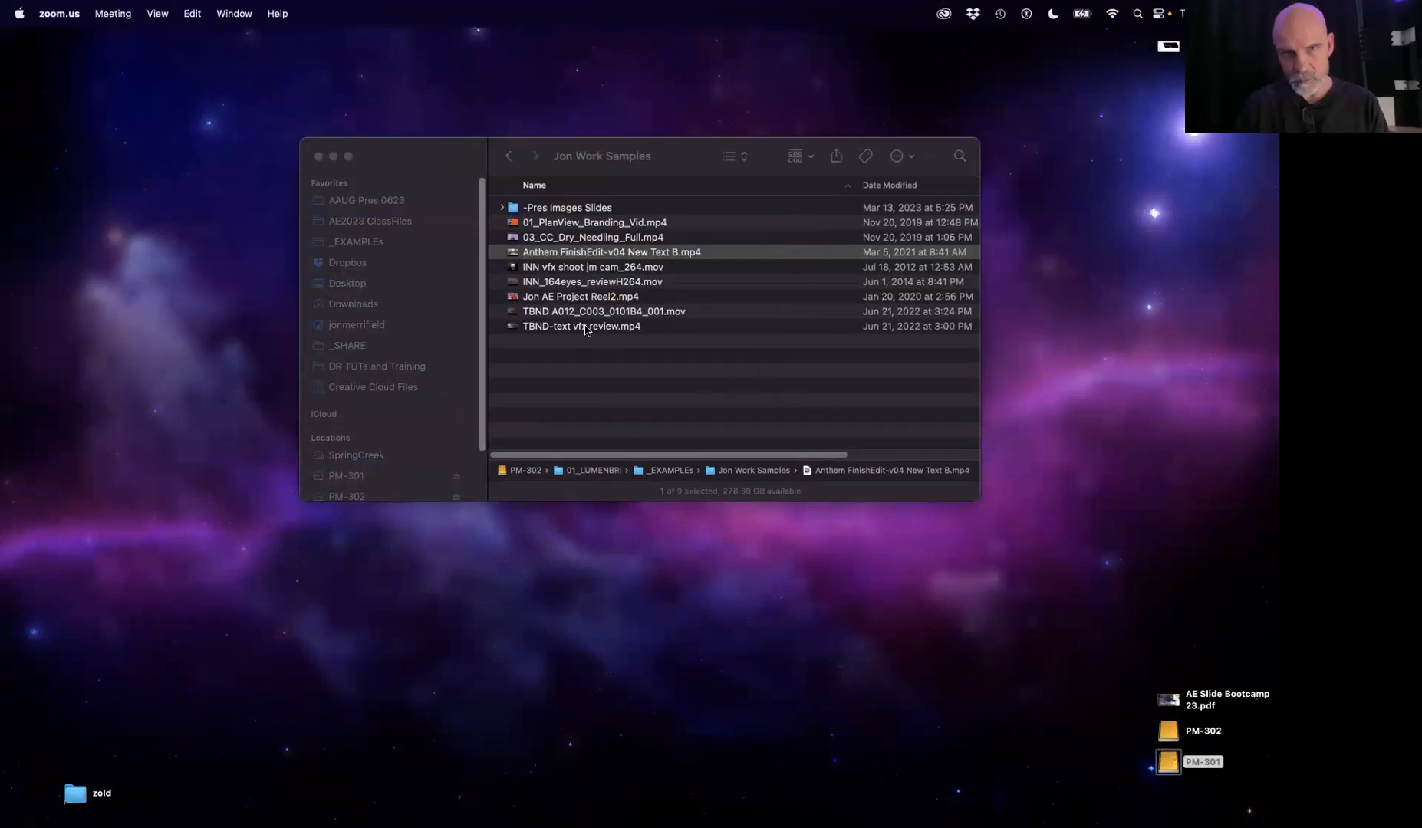
pyautogui.click(17, 373)
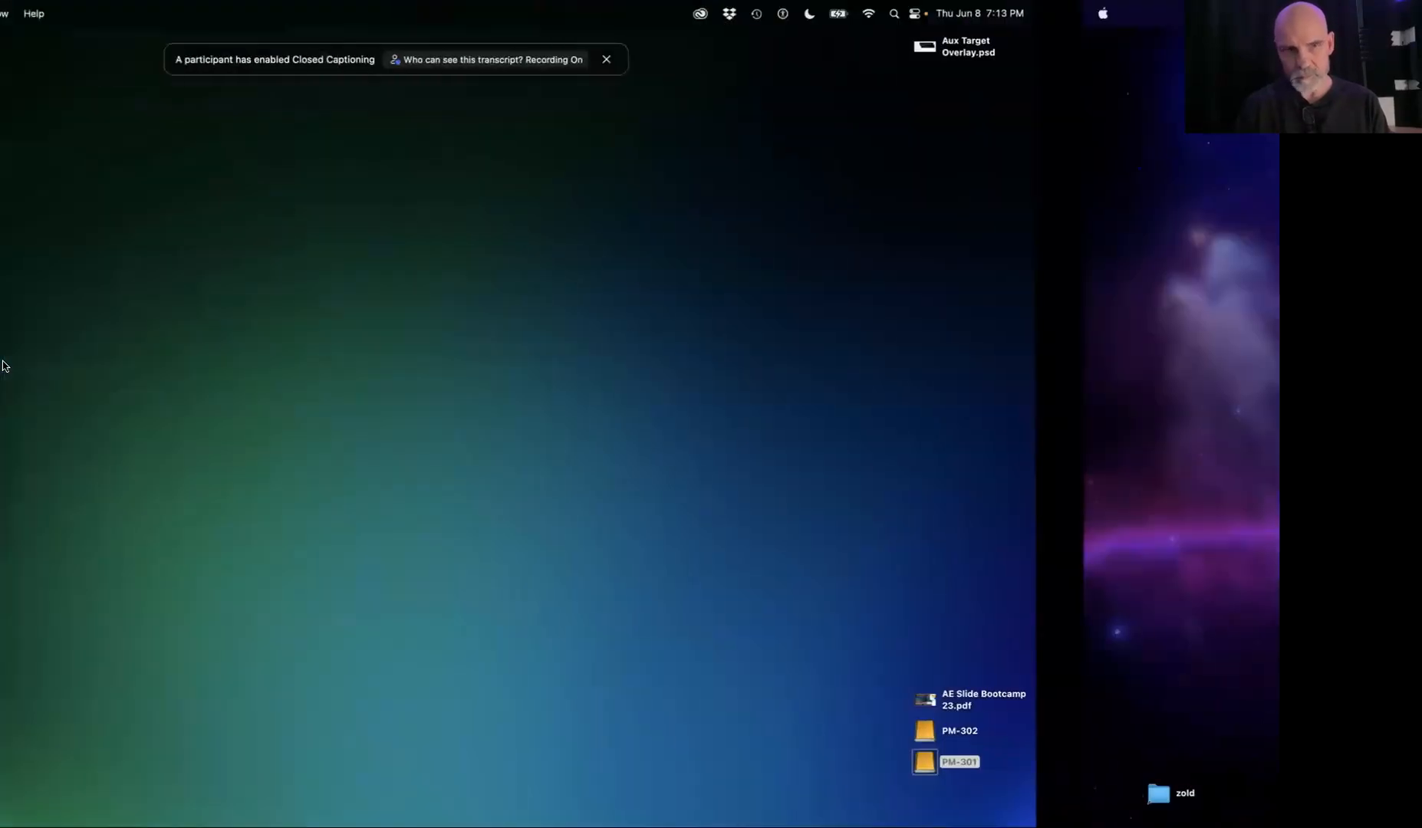